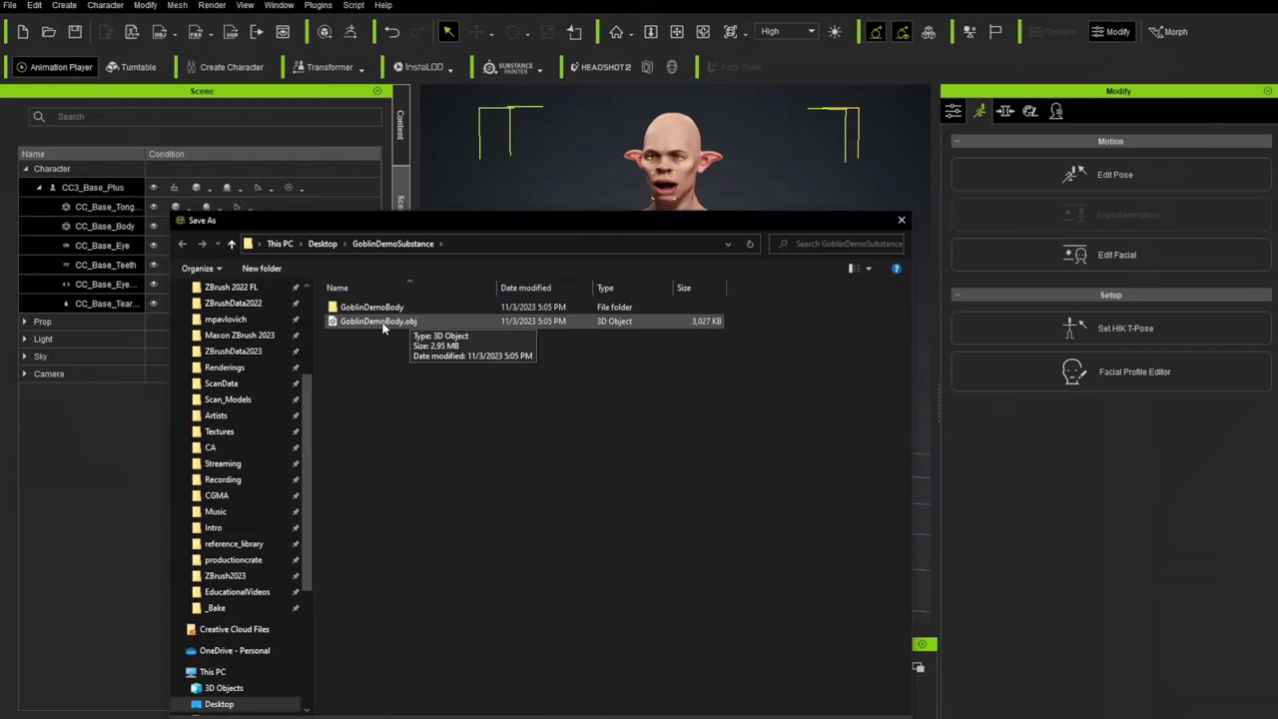
double_click(356, 323)
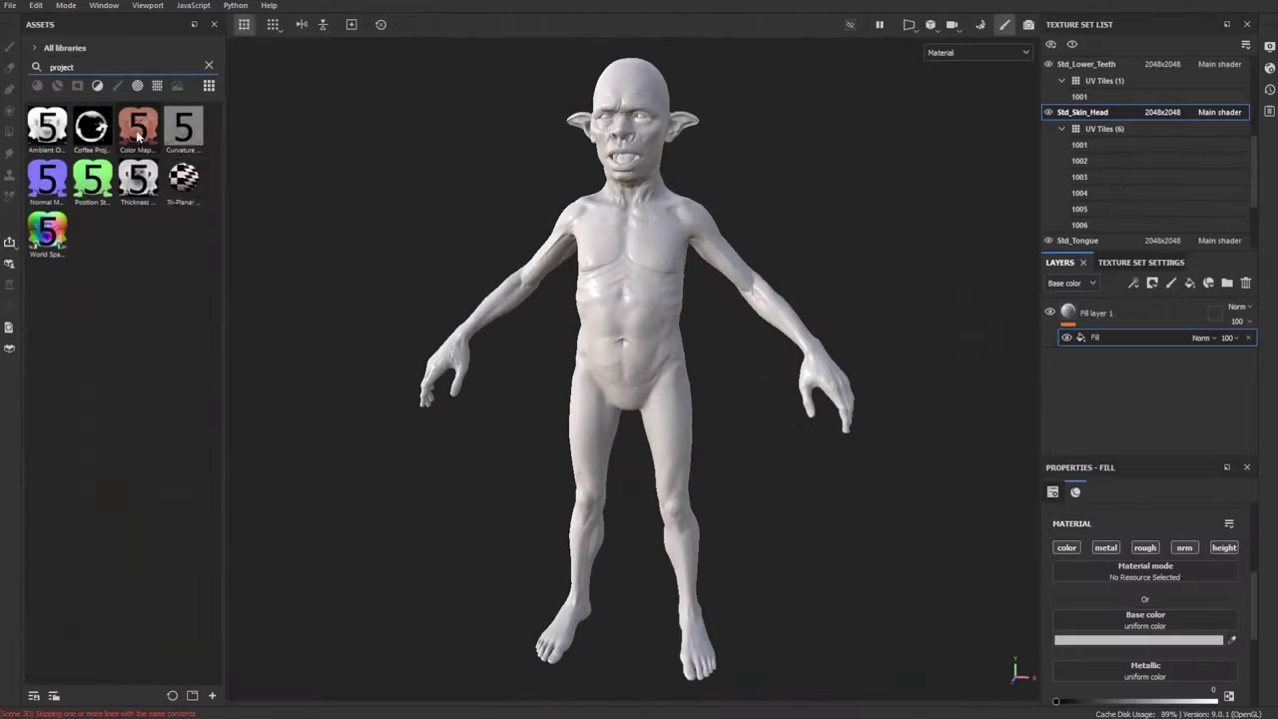
drag(138, 130, 1142, 631)
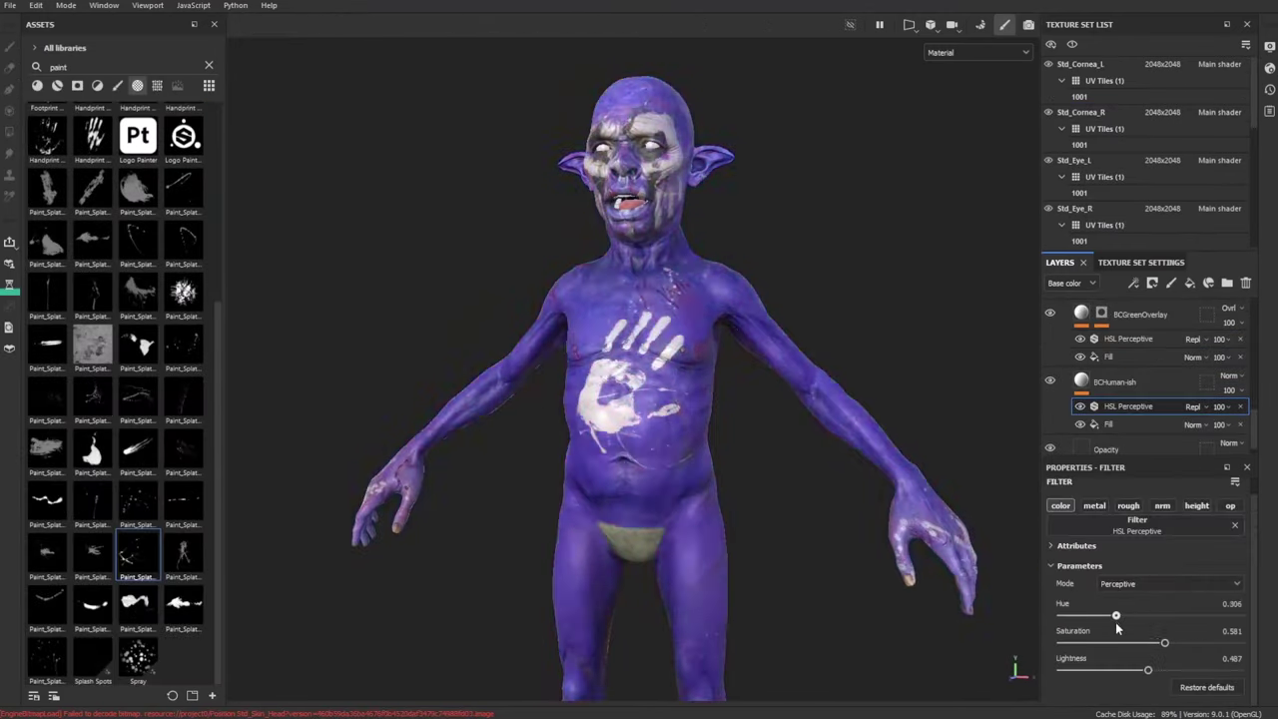
drag(1116, 622, 1181, 639)
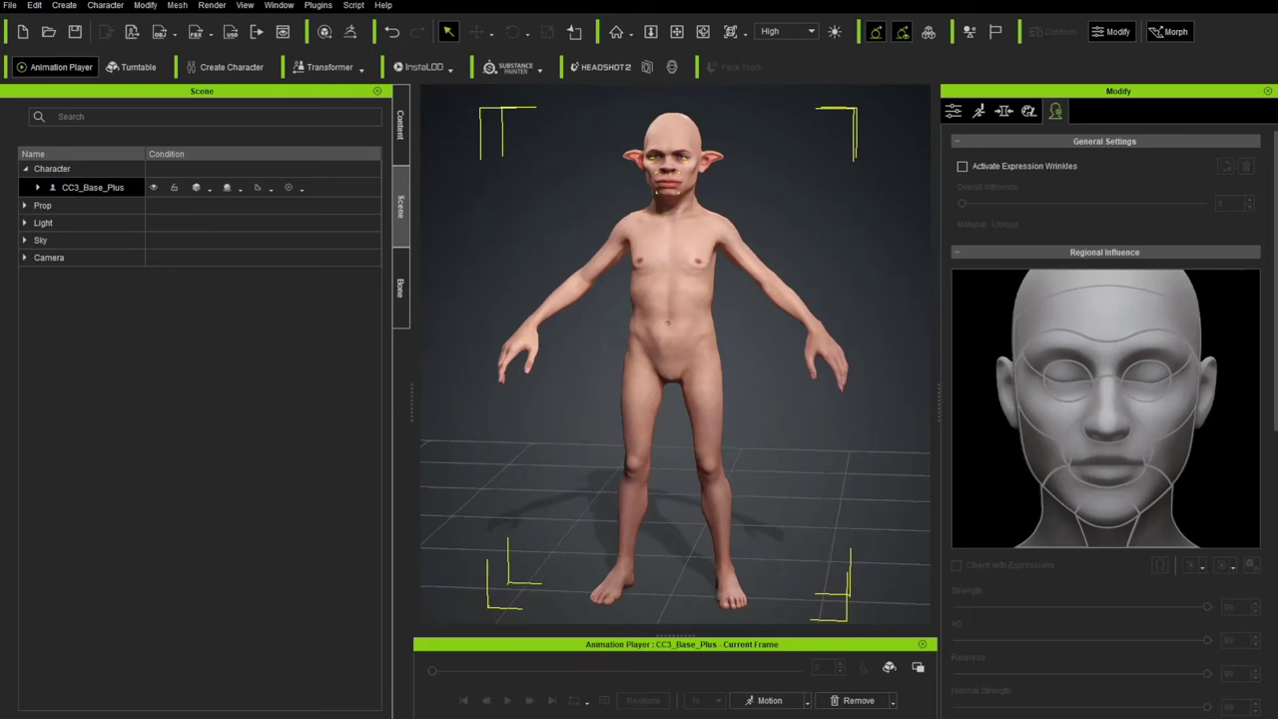
Locate the Character_Creator.spexp preset in the Adobe Substance 3D Painter assets export-presets folder
drag(507, 718, 320, 133)
click(278, 232)
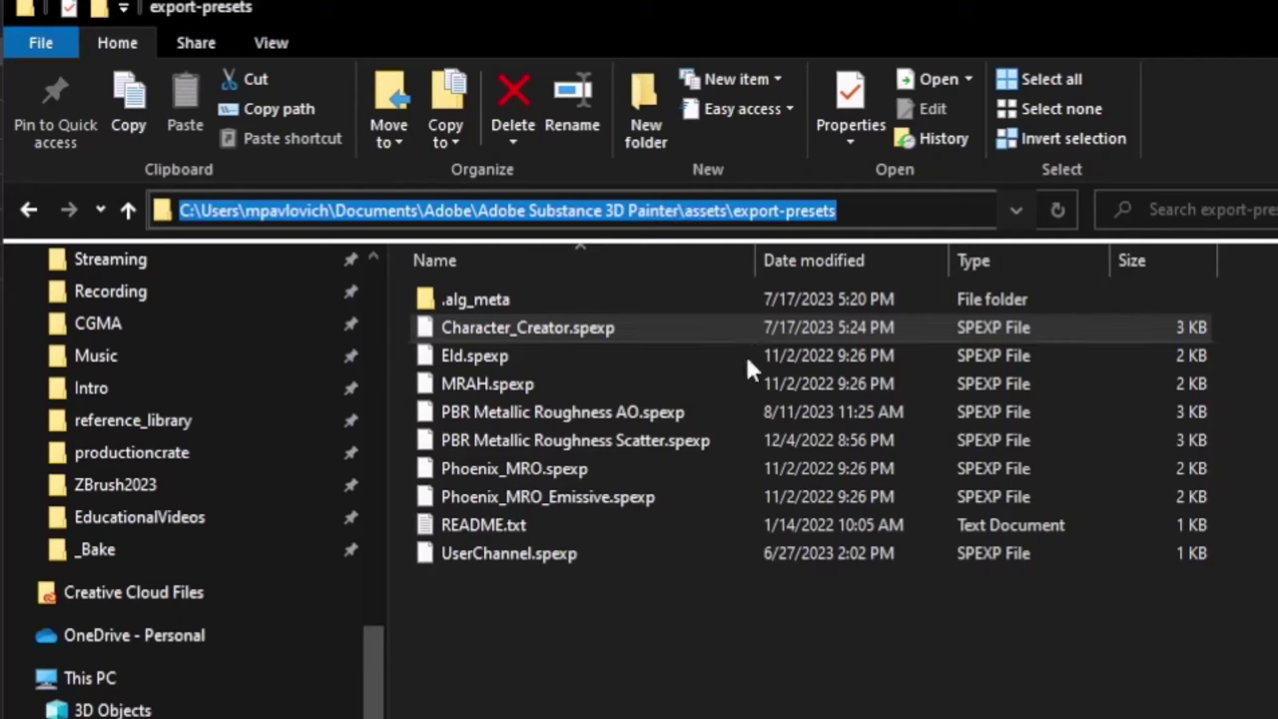
click(644, 423)
click(589, 334)
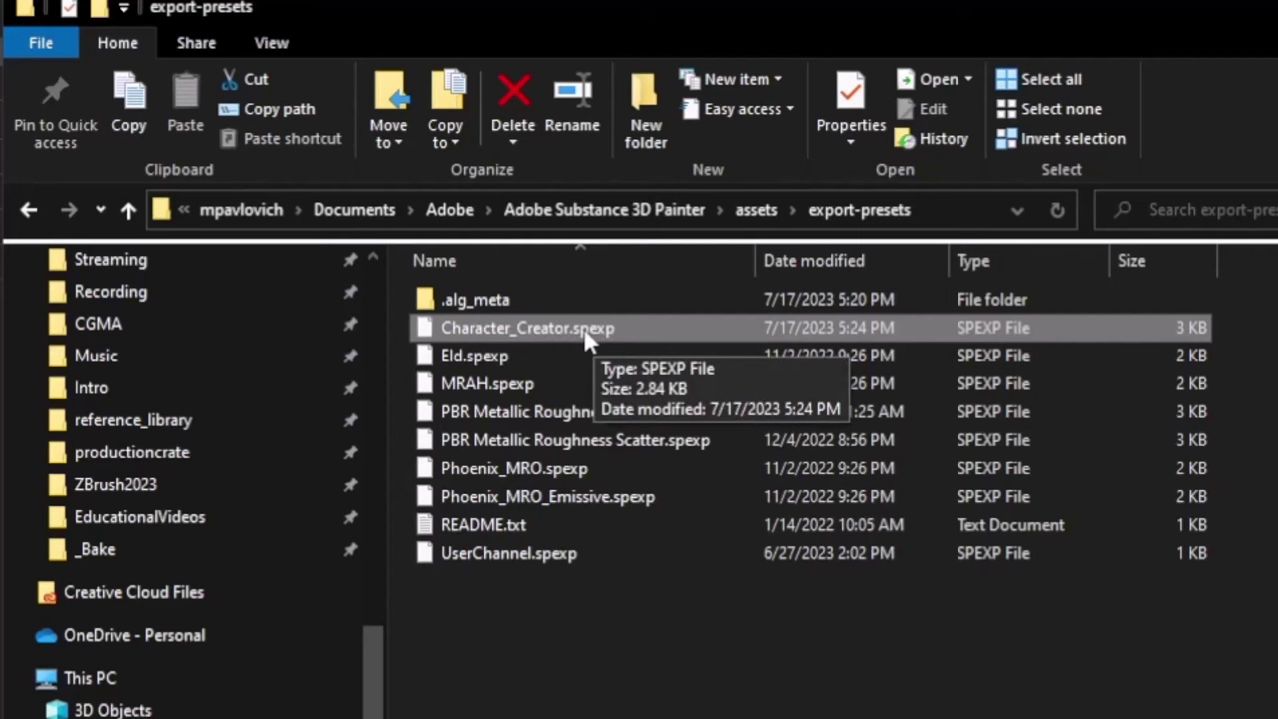
click(675, 691)
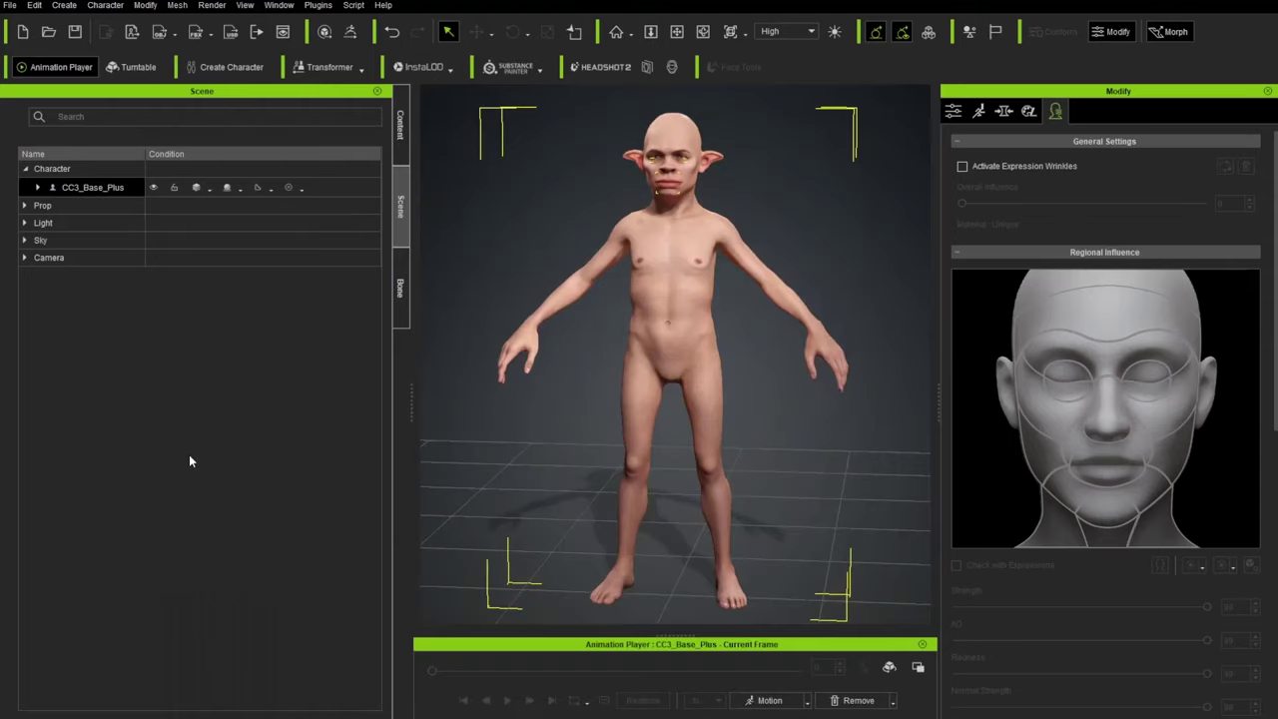
Switch to ZBrush and raise the CC_Base_Body subtool to subdivision level 6
right_drag(550, 334, 792, 350)
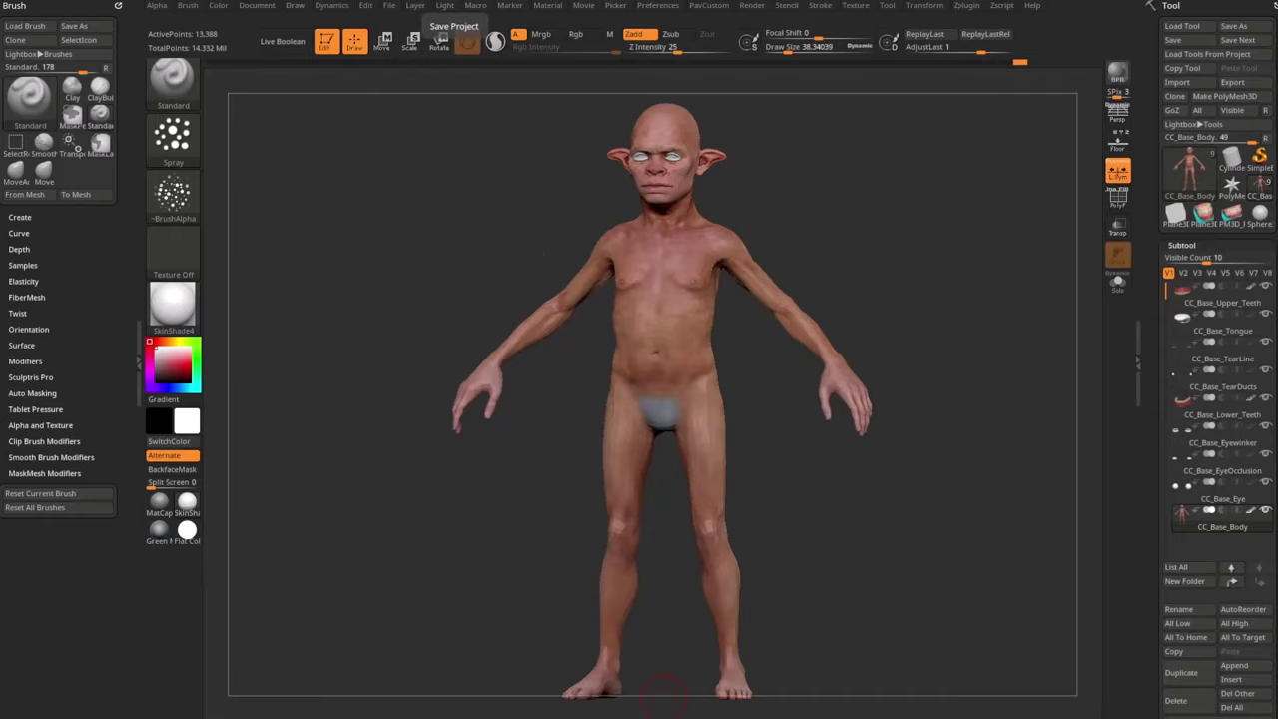
scroll(1159, 496, down, 5)
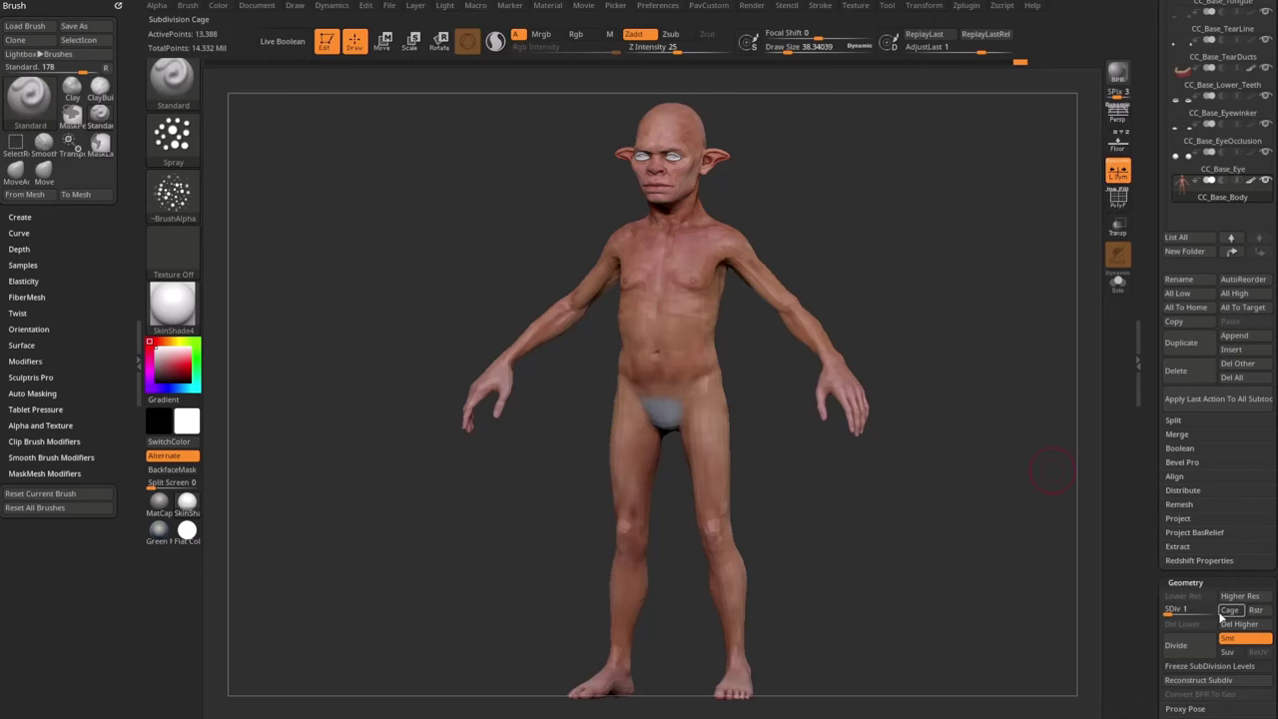
key(ctrl+d)
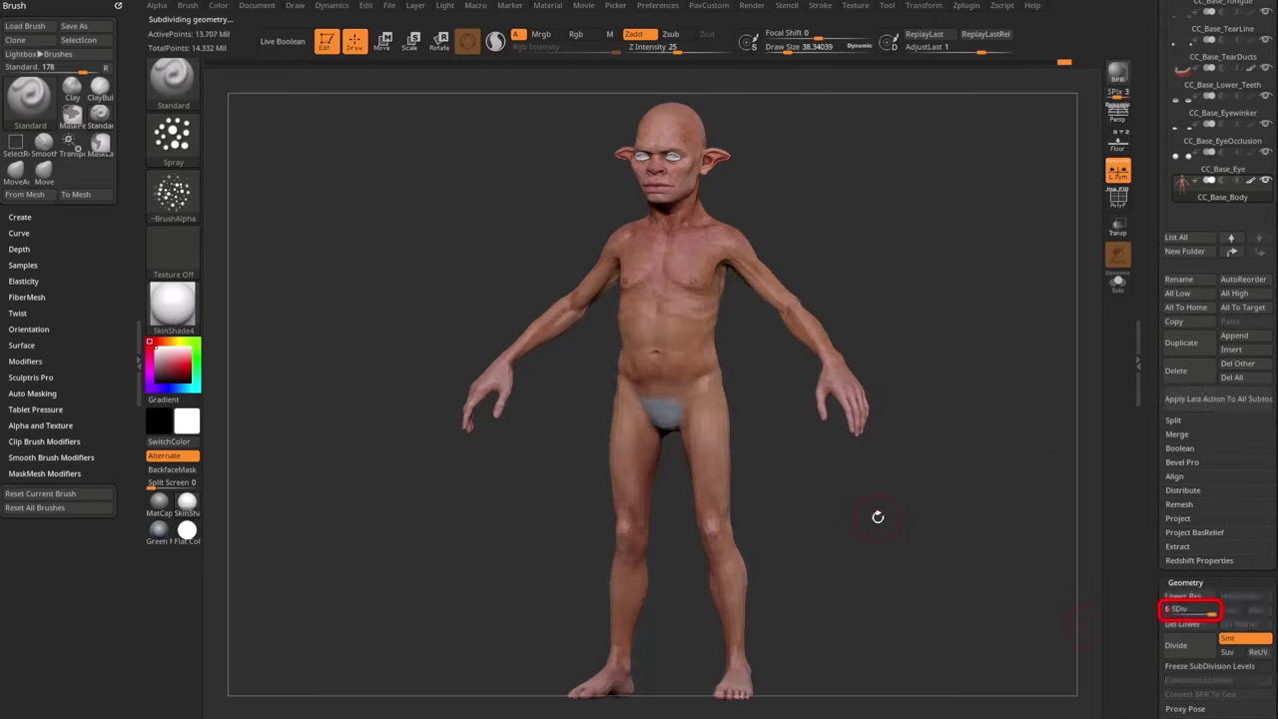
Inspect the body's sculpted detail without polypaint in the Green Metallic material, and restore the polypaint and SkinShade4 material
click(1251, 181)
mouse_move(1017, 210)
alt+mouse_down()
mouse_move(1040, 289)
mouse_move(1027, 316)
alt+mouse_up()
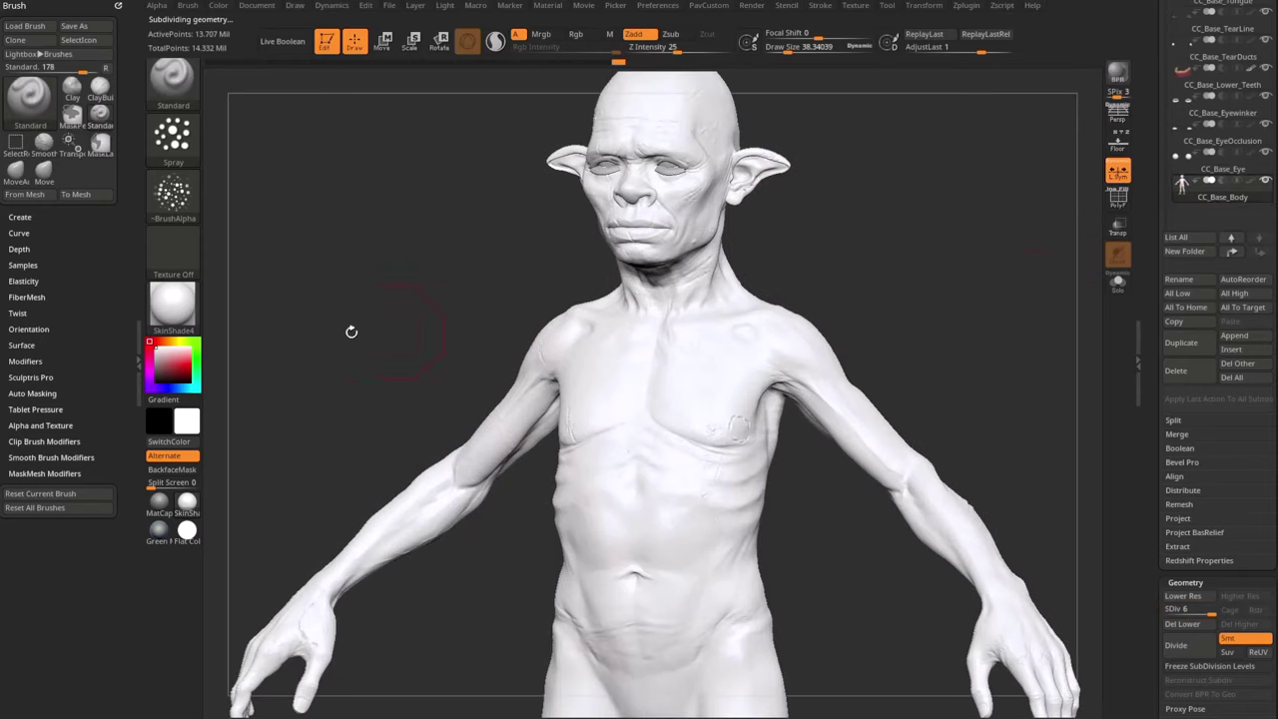
click(159, 529)
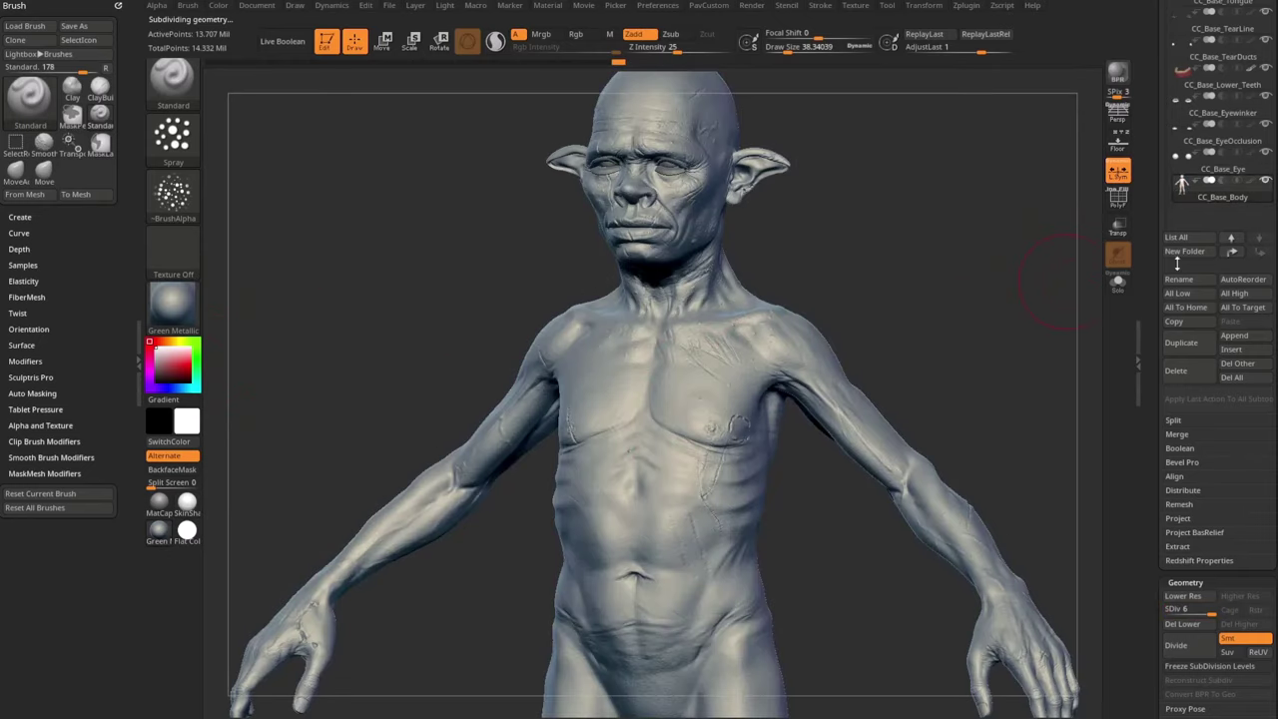
click(1251, 182)
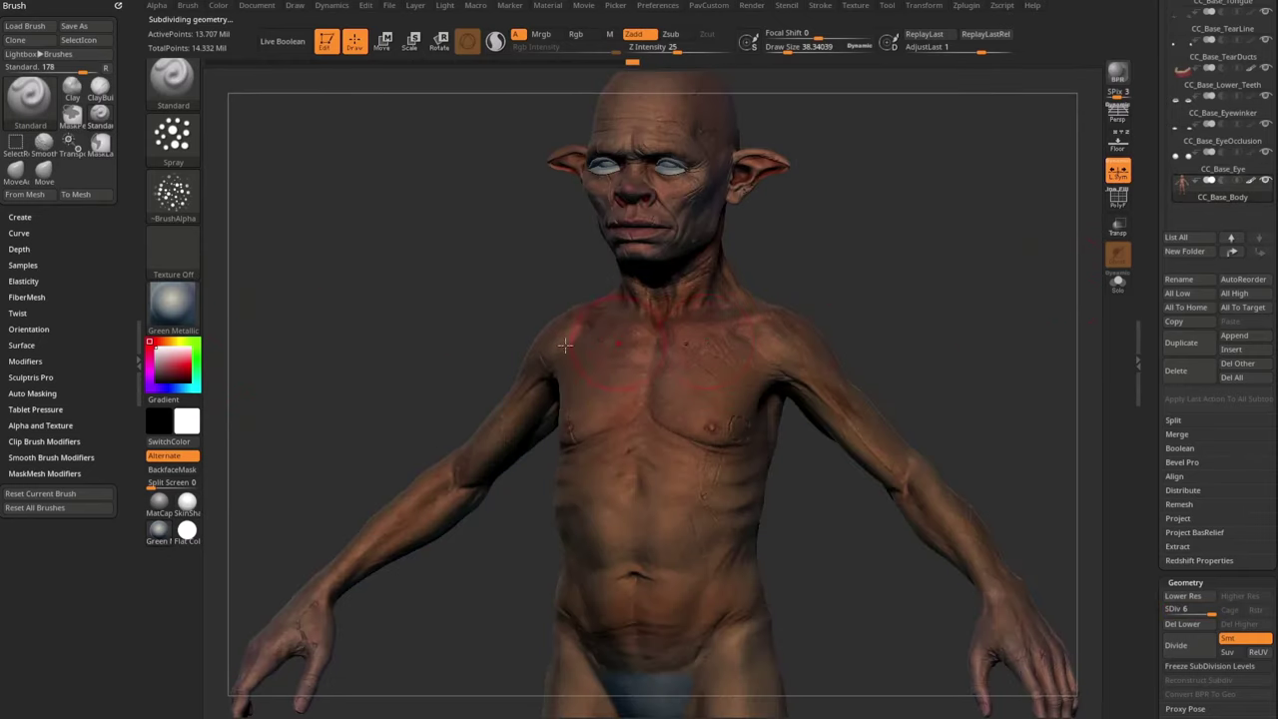
click(188, 505)
Set the brush draw size to about 52
drag(858, 293, 885, 285)
key(s)
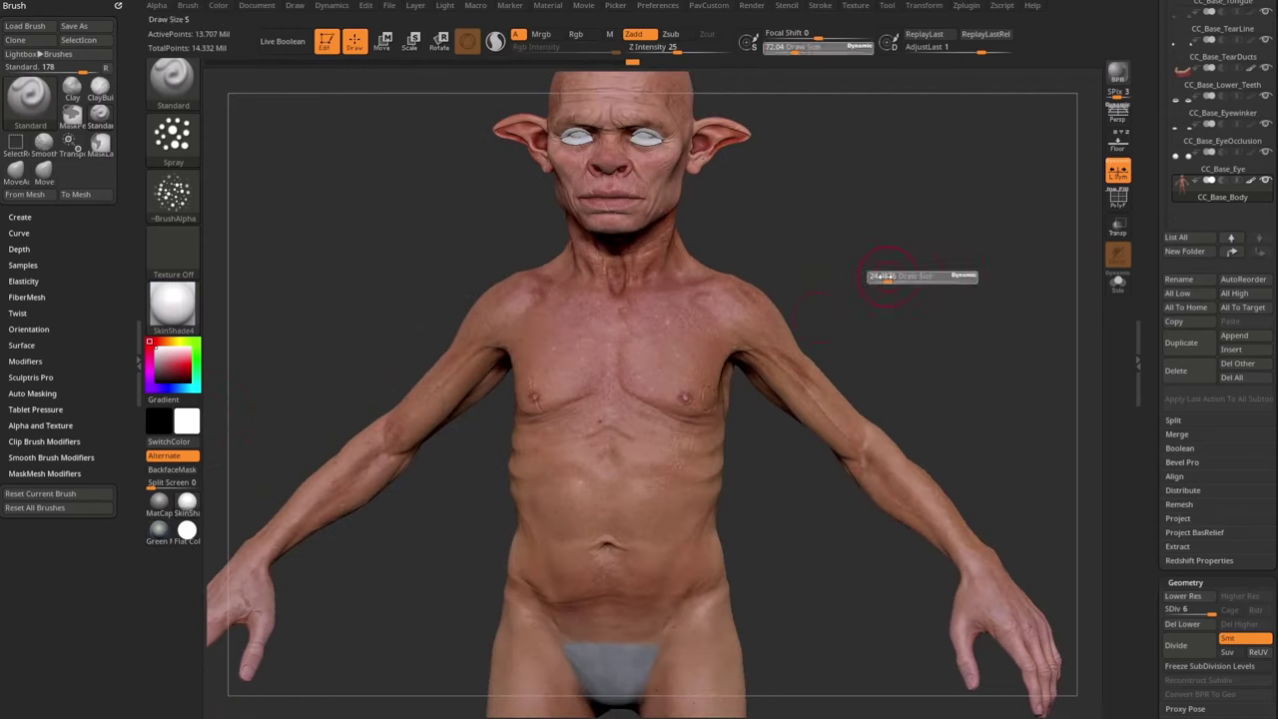
drag(870, 241, 765, 303)
key(s)
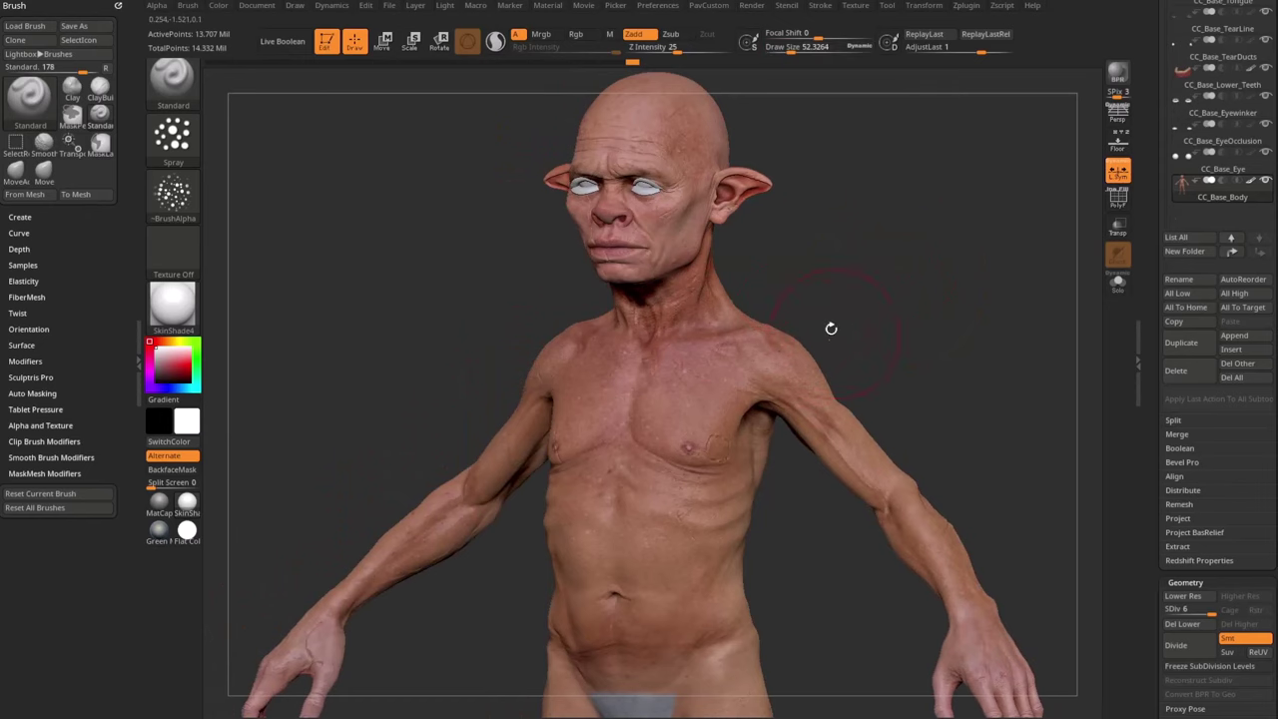
drag(830, 328, 838, 318)
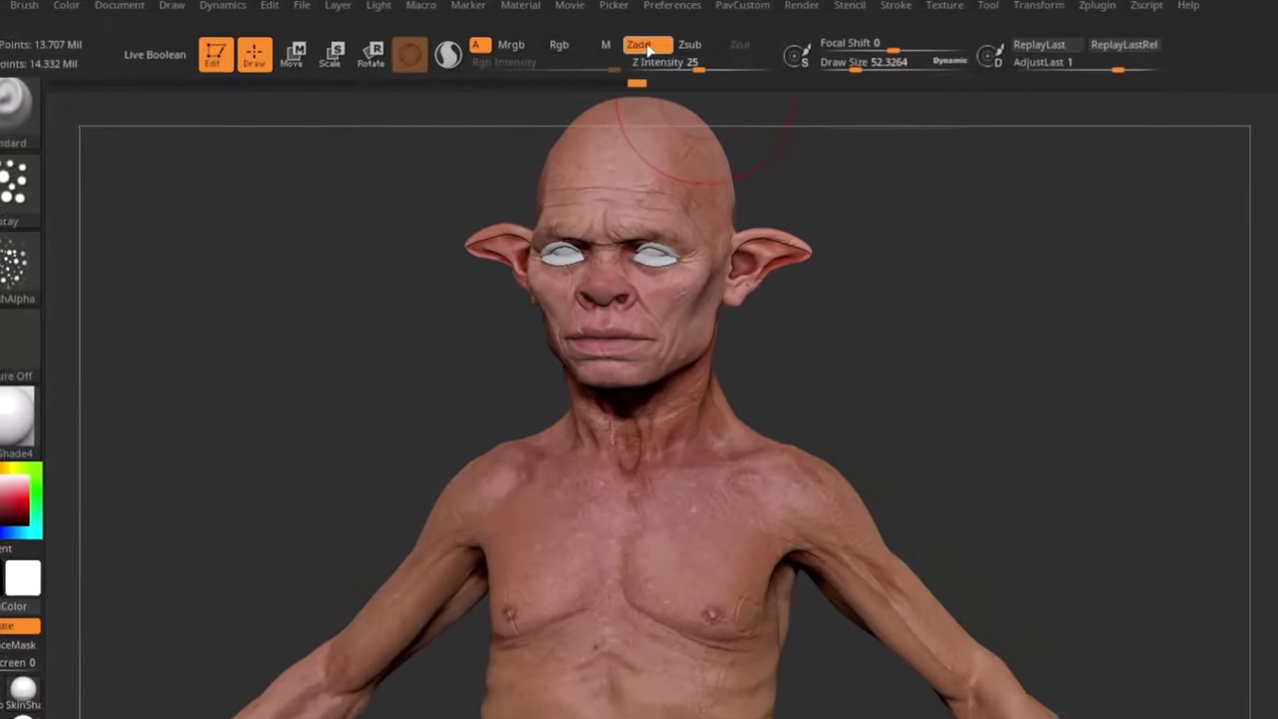
Set the Standard brush to paint colour only, with Zadd off, Rgb on and the Dots stroke
click(647, 47)
click(559, 44)
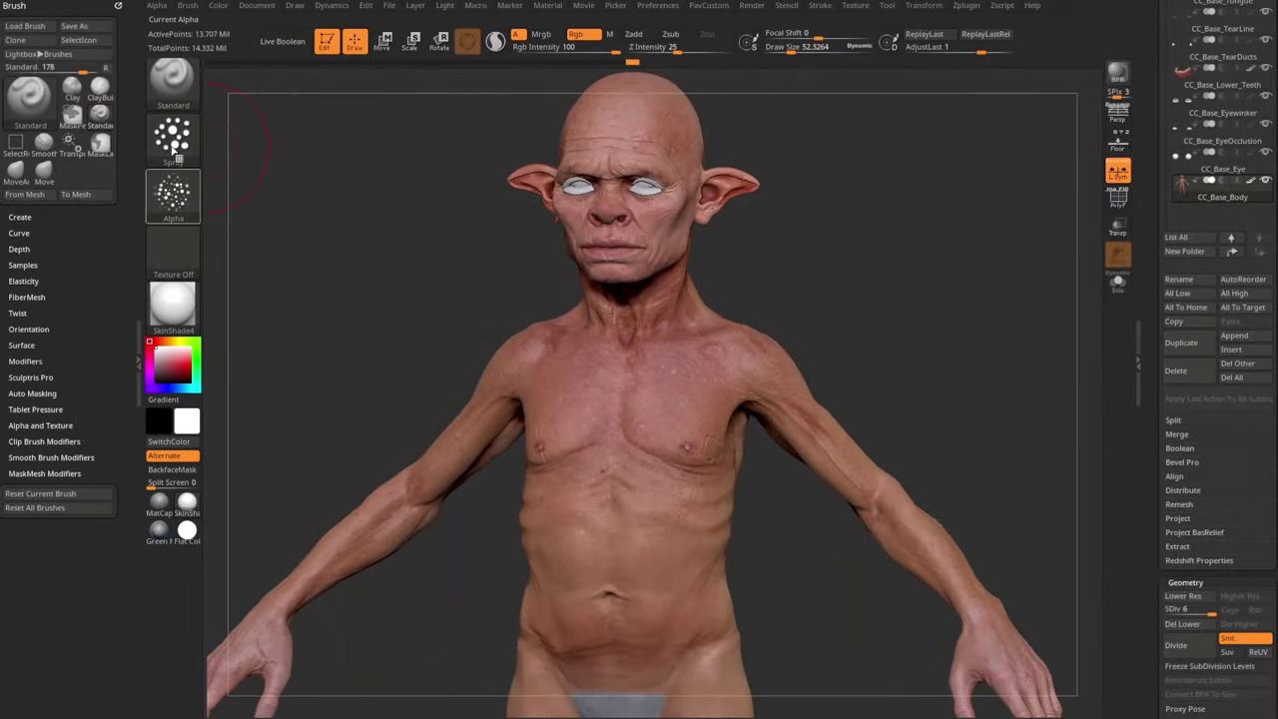
click(172, 150)
click(248, 155)
Sample a skin colour from the model, change it to bright red and paint strokes over the chest and abdomen
key(c)
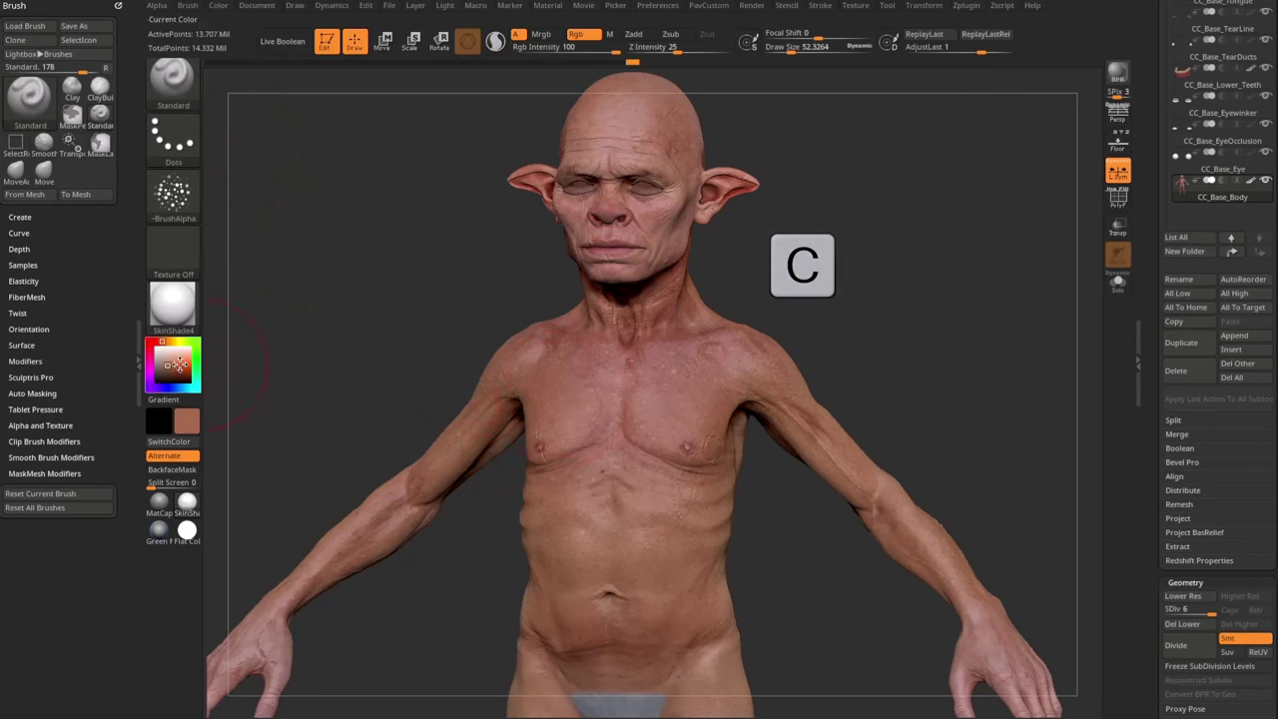
click(188, 361)
click(158, 342)
drag(561, 367, 551, 409)
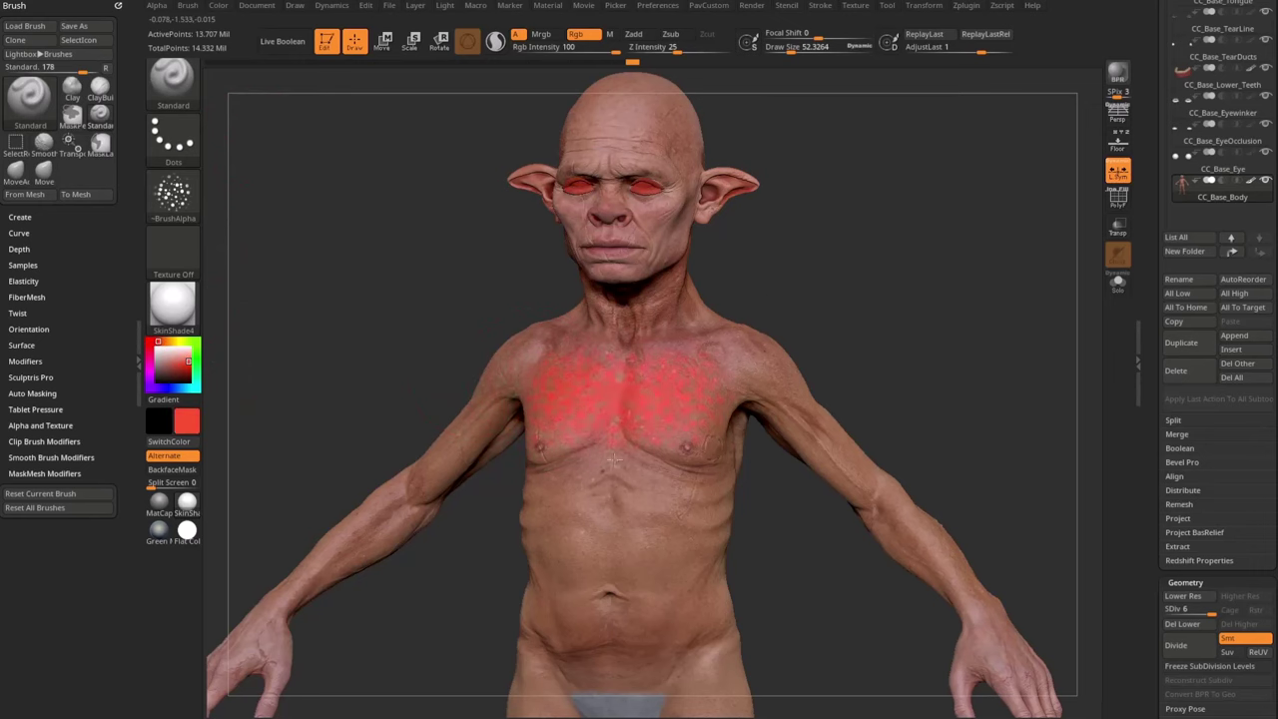
drag(614, 459, 611, 564)
Undo the red paint strokes on the chest and abdomen
drag(904, 380, 844, 378)
key(ctrl+z)
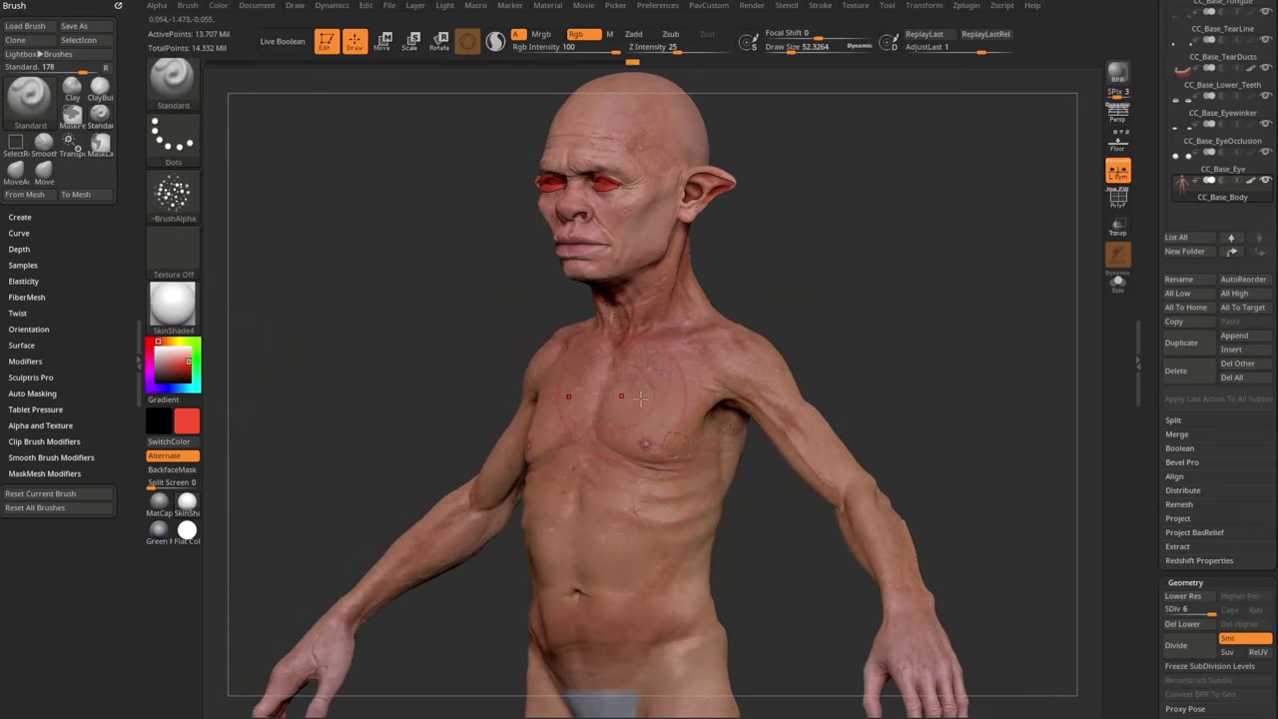
key(ctrl+z)
Turn off the brush alpha and set the Rgb Intensity to 28
click(190, 200)
click(246, 208)
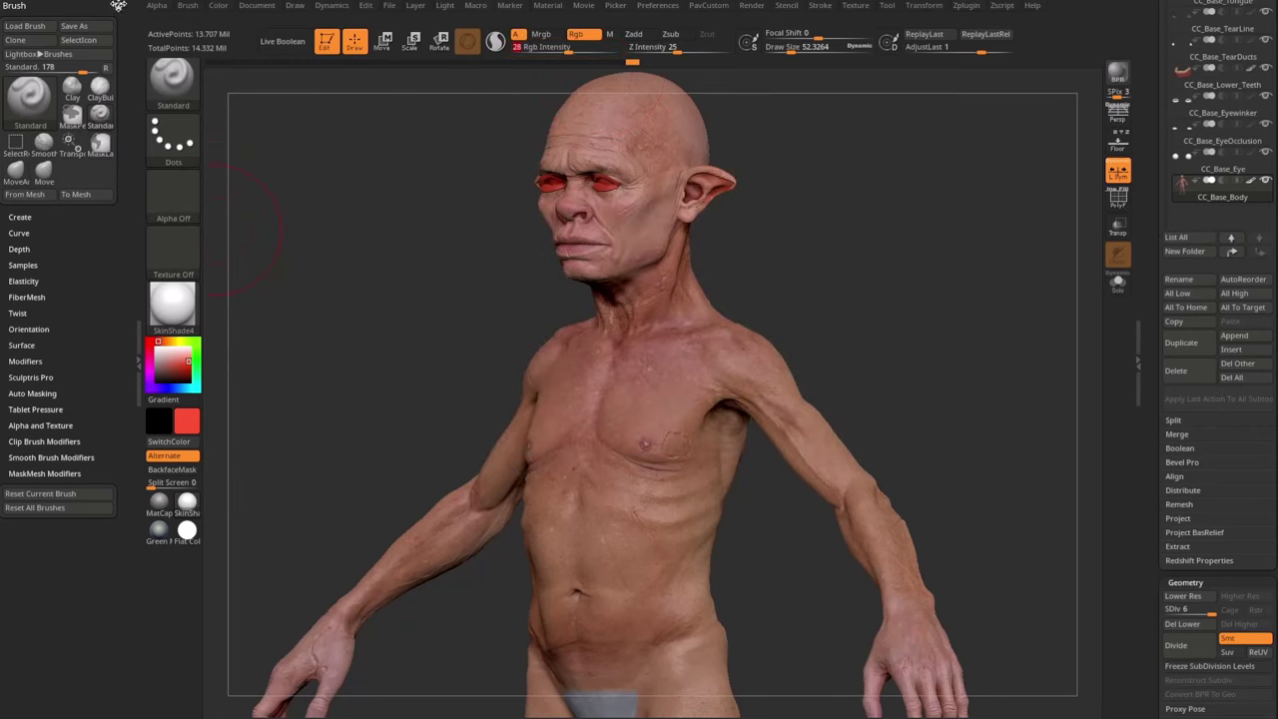
Remove the Brush palette from the side tray, and dock it there again after collapsing and reopening the tray
click(117, 5)
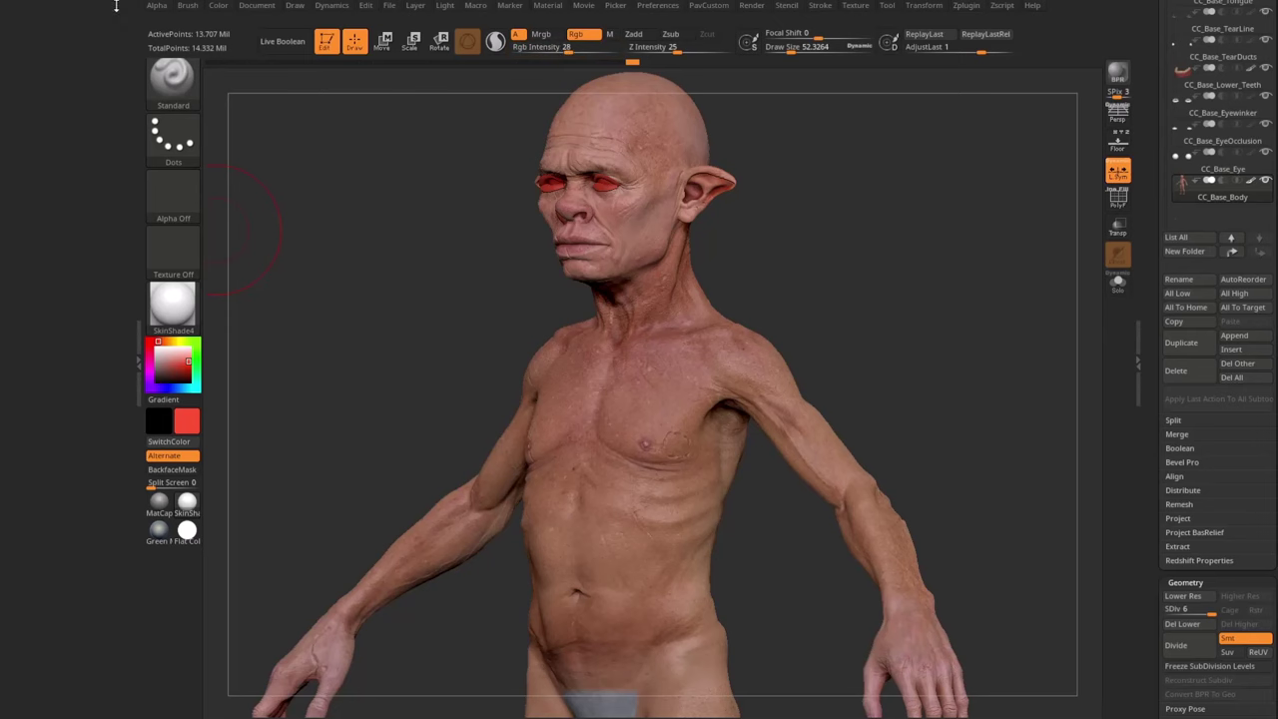
click(137, 351)
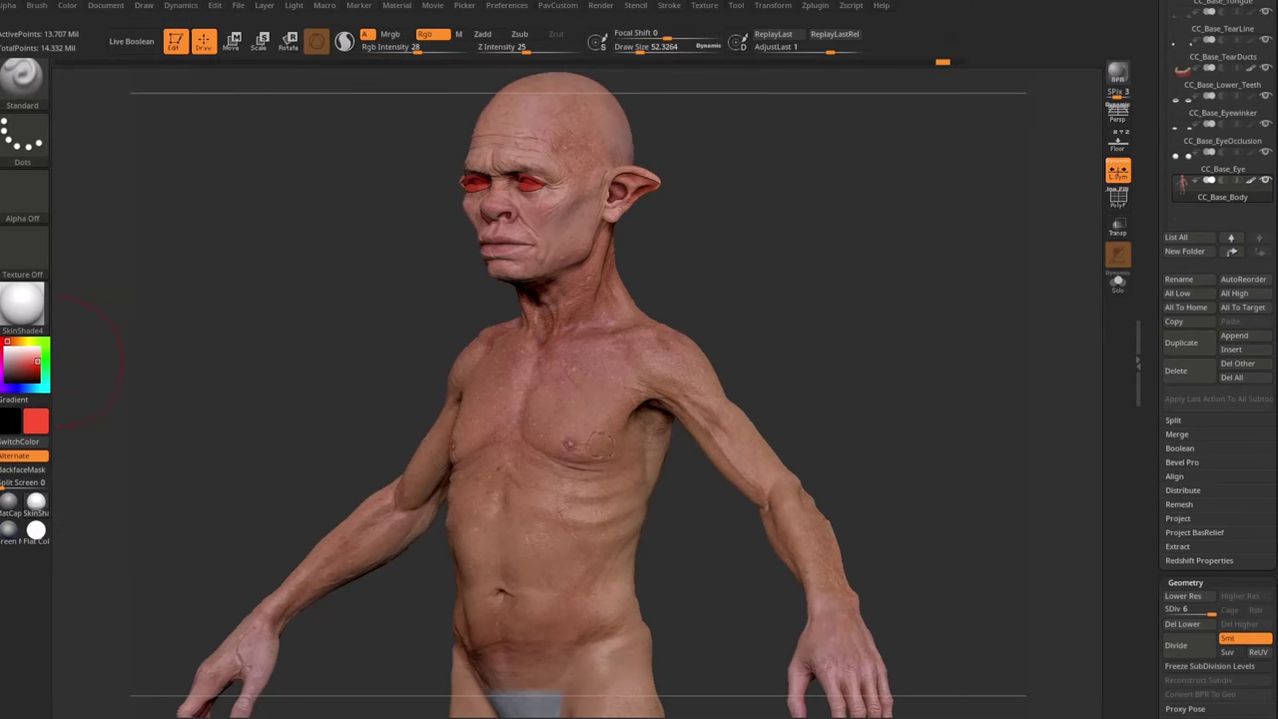
click(2, 360)
click(188, 6)
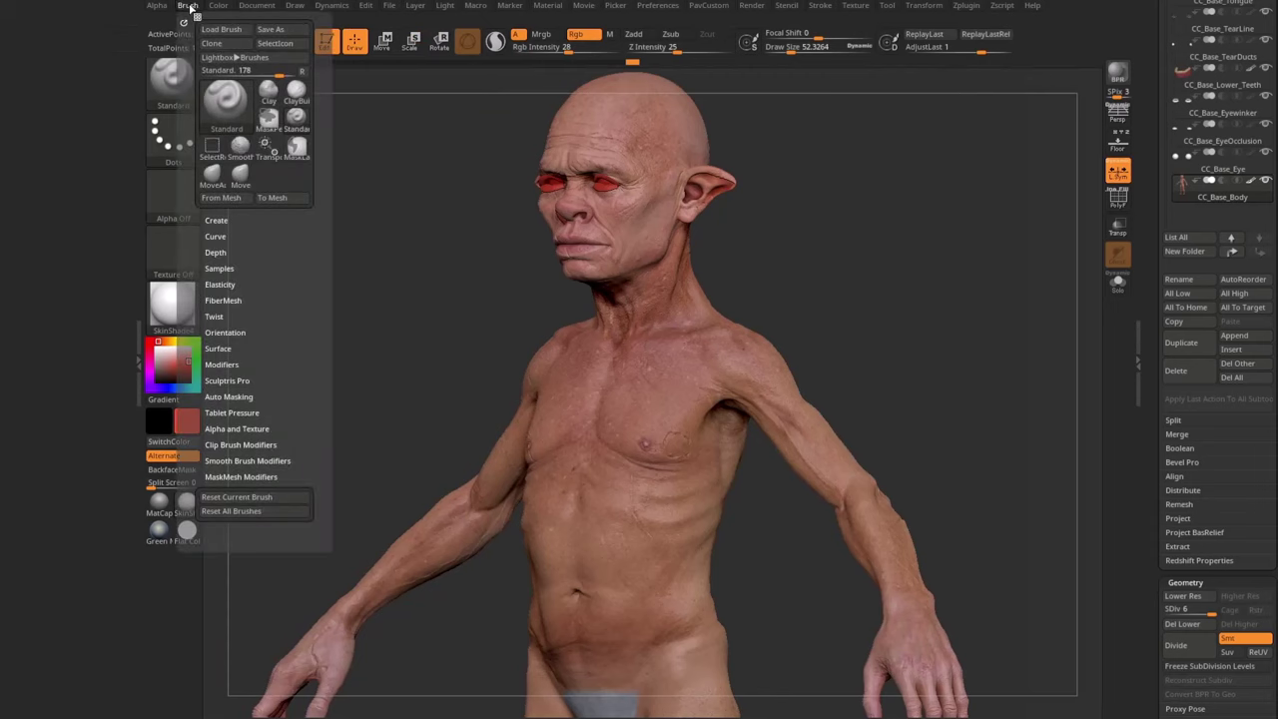
mouse_move(179, 20)
mouse_down()
mouse_move(140, 44)
mouse_move(58, 58)
mouse_up()
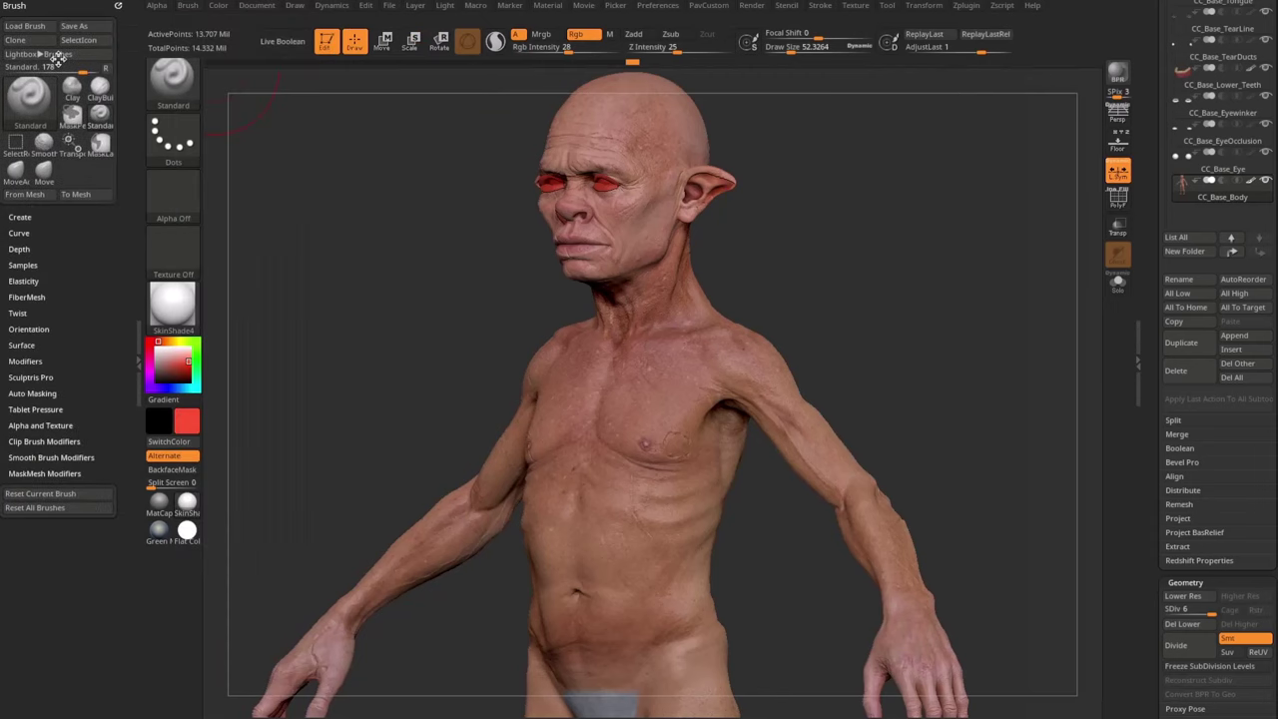
Examine the Smooth brush's Polypaint Mode in its alpha and texture settings
key(shift)
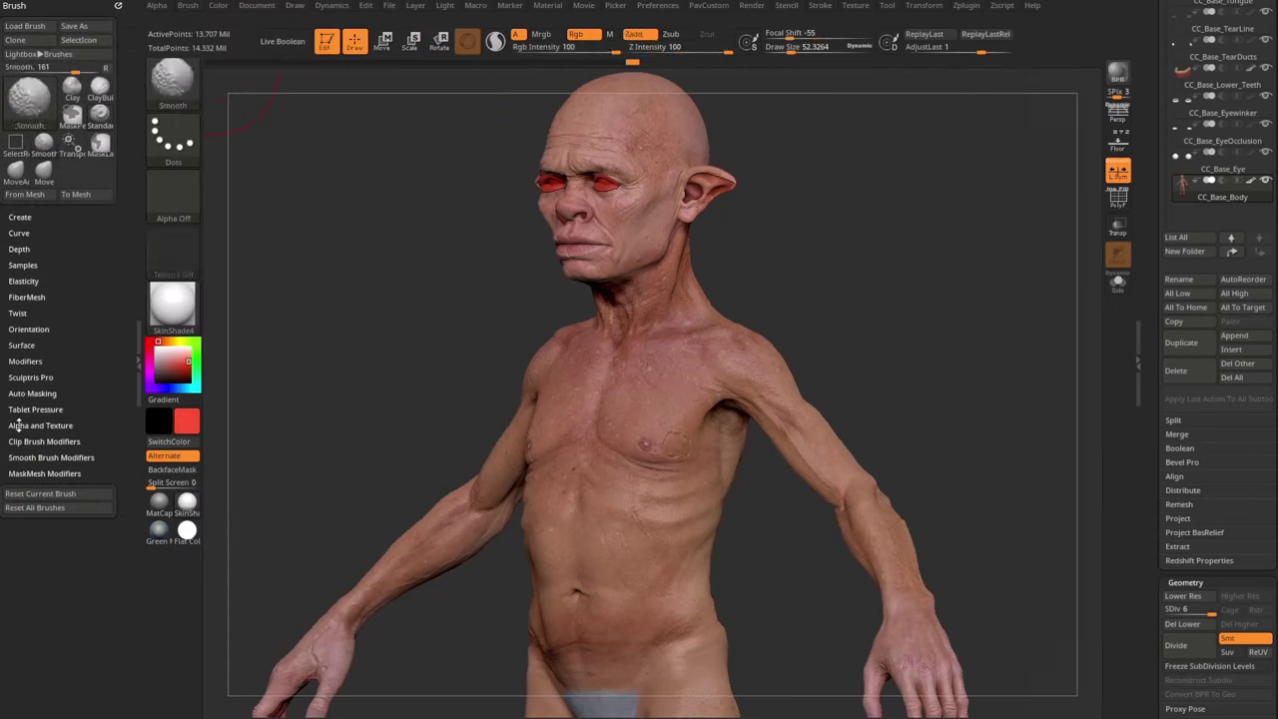
click(21, 428)
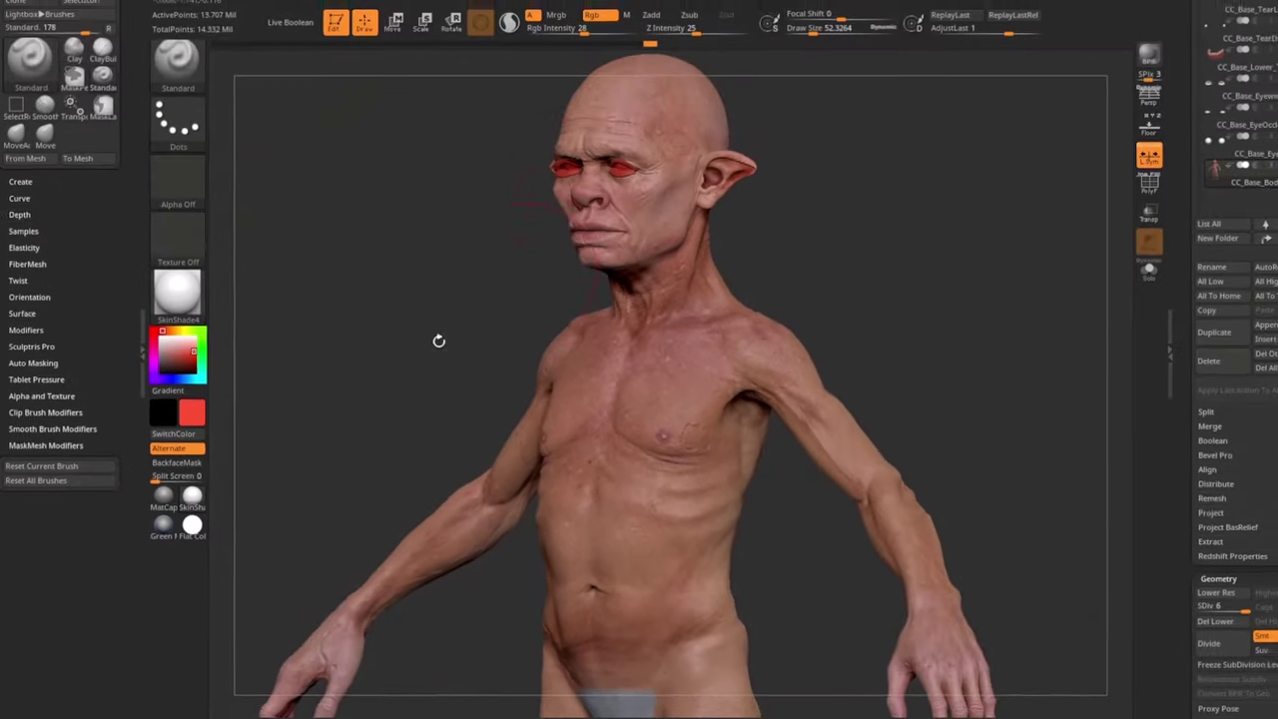
drag(439, 341, 923, 258)
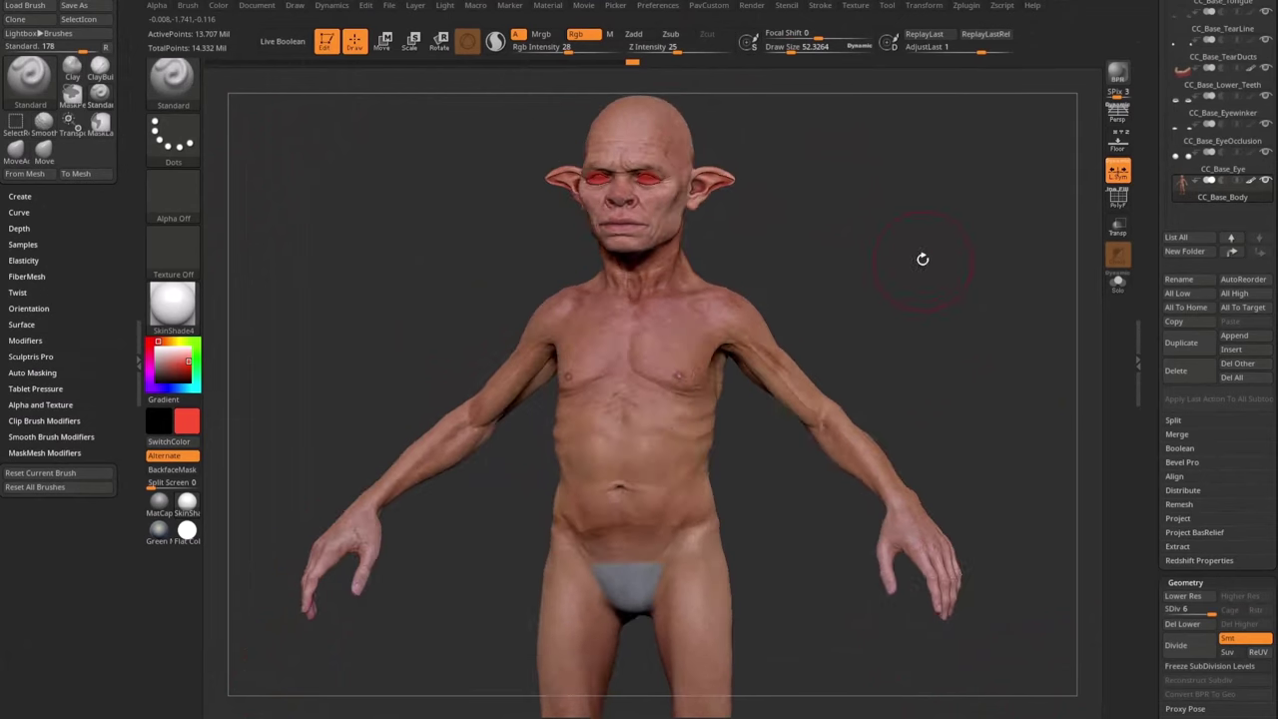
drag(733, 283, 593, 316)
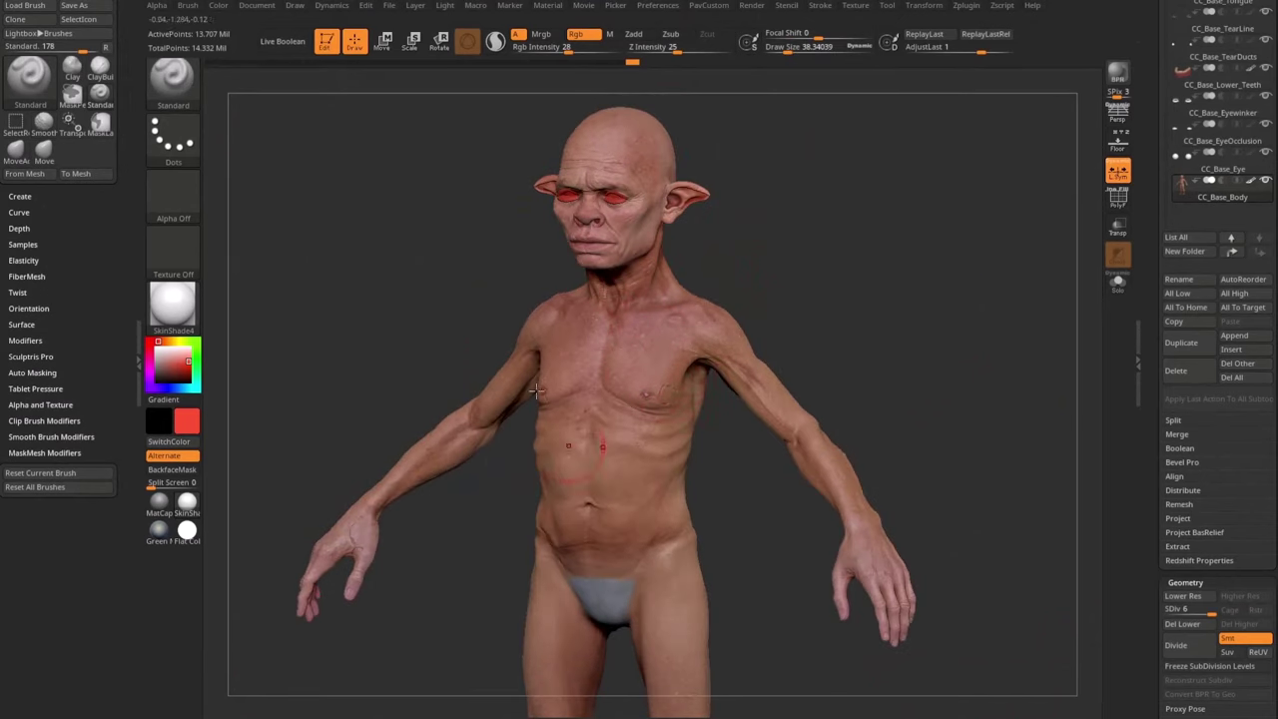
Choose a dark green and fill the whole body with it at Rgb Intensity 28
click(196, 358)
drag(176, 370, 164, 374)
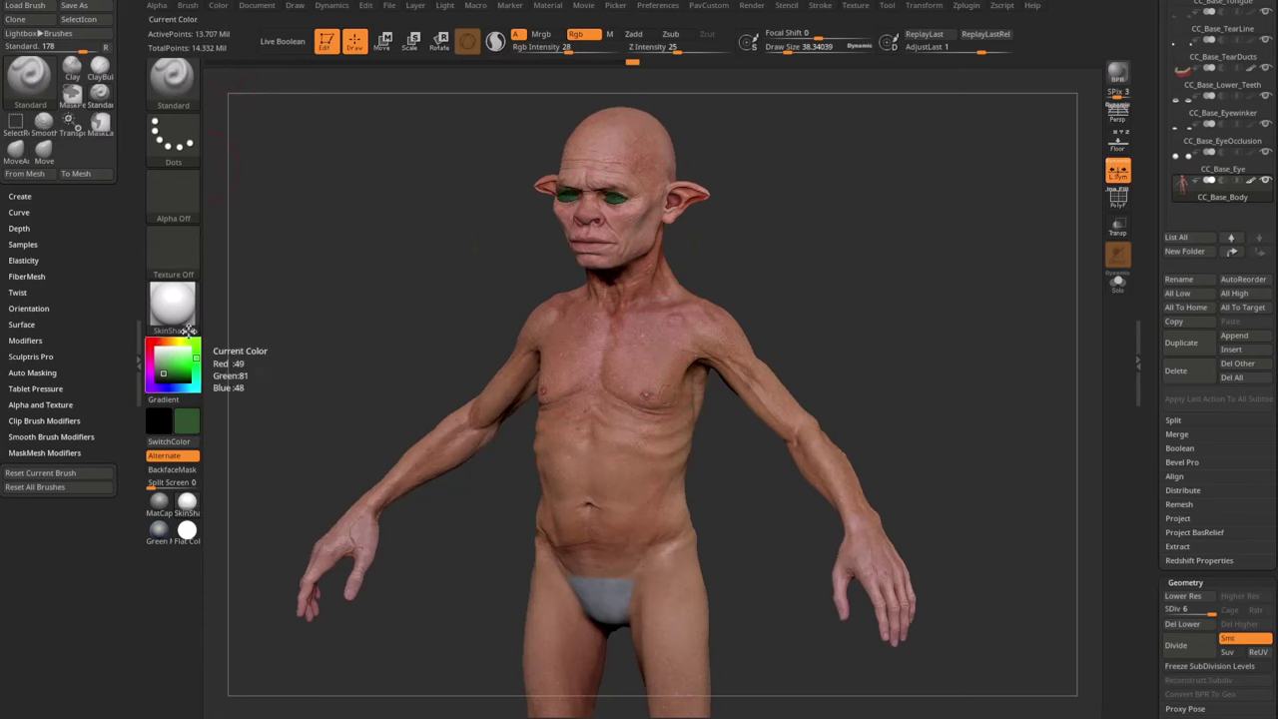
click(219, 6)
click(251, 263)
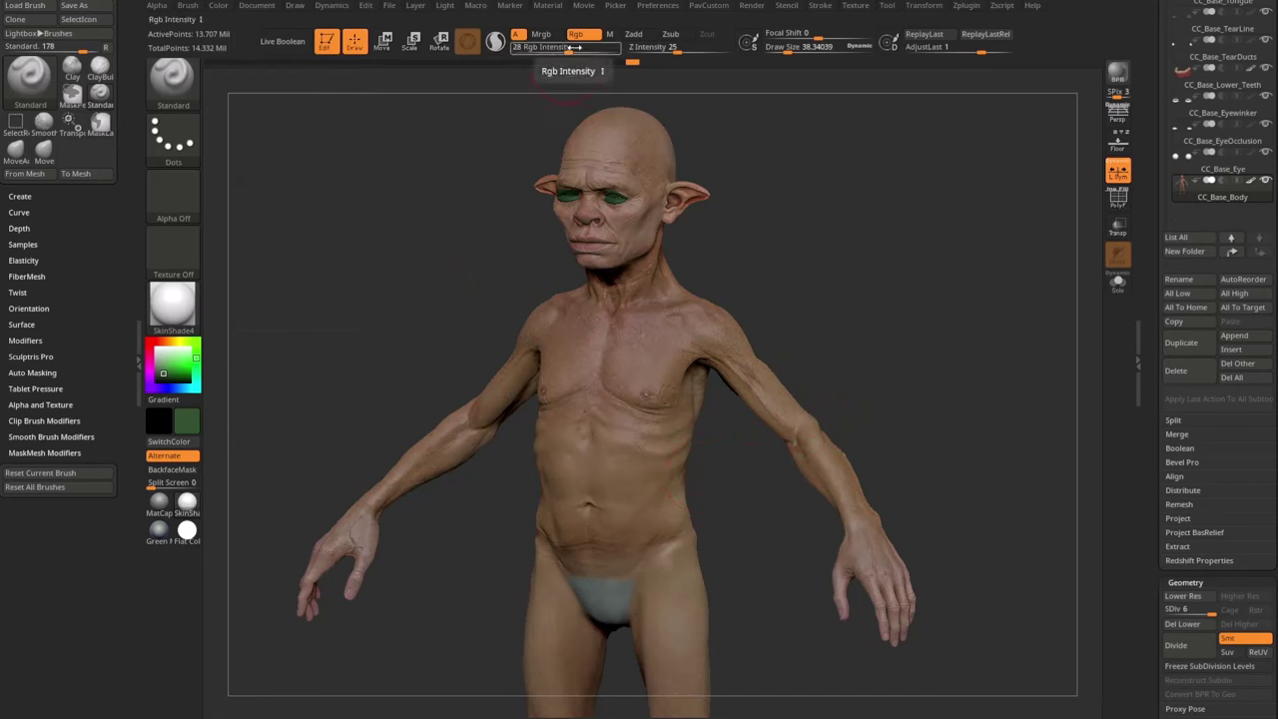
Undo the faint green fill and fill the body with dark green at Rgb Intensity 100
key(ctrl+z)
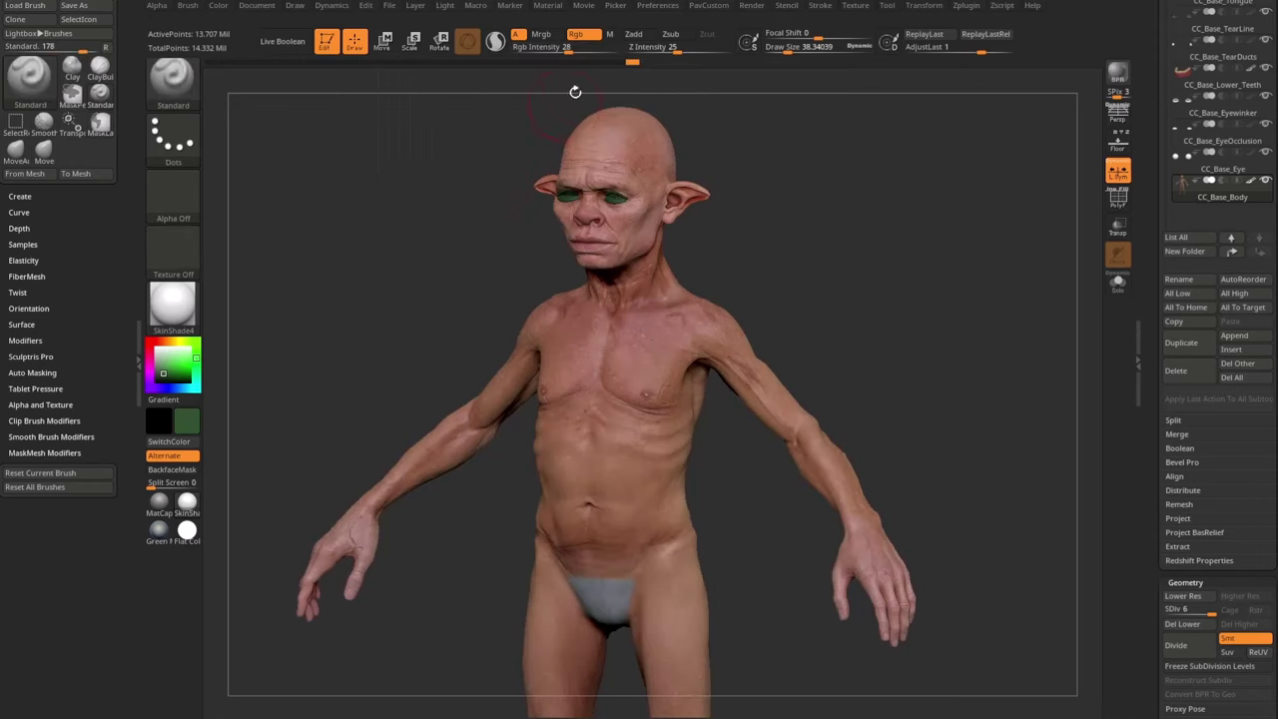
click(219, 6)
click(251, 262)
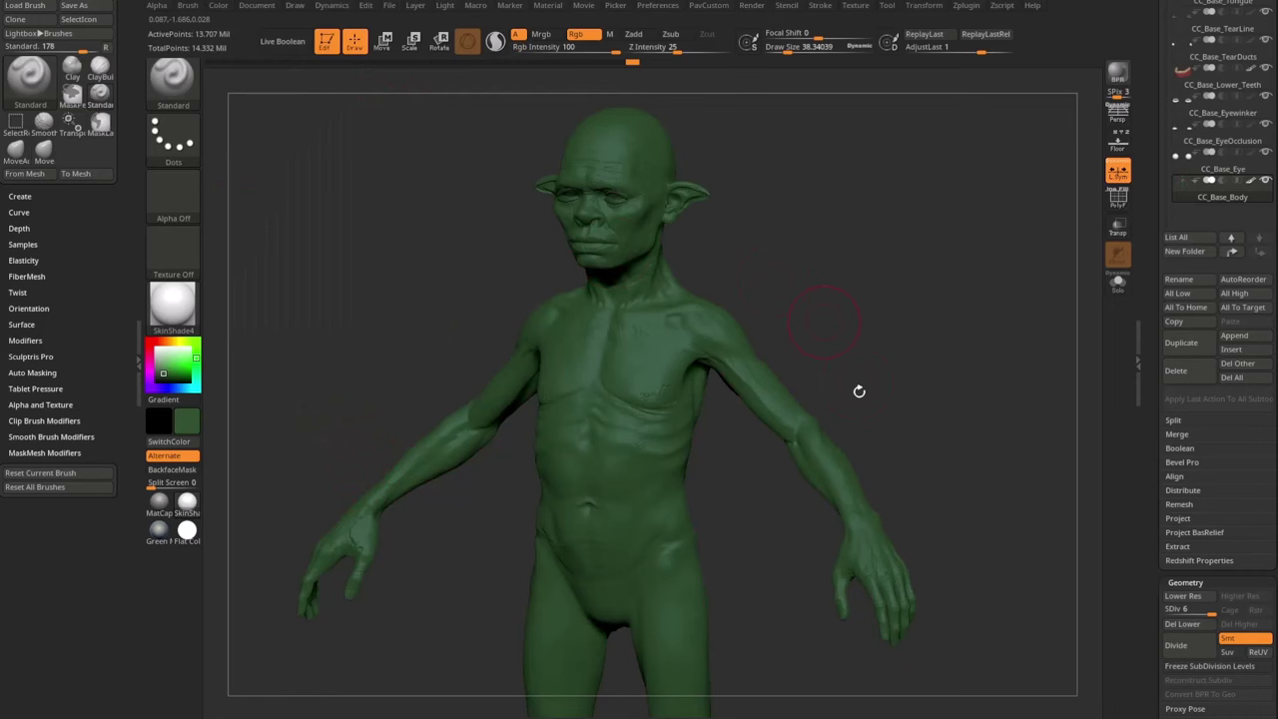
Set the brush draw size to about 22 and lower the body to subdivision level 1
mouse_move(844, 315)
mouse_down()
mouse_move(856, 303)
mouse_move(839, 309)
mouse_move(842, 273)
mouse_move(756, 283)
mouse_move(805, 294)
mouse_move(779, 296)
mouse_up()
key(s)
mouse_move(835, 267)
alt+mouse_down()
mouse_move(810, 262)
mouse_move(800, 297)
alt+mouse_up()
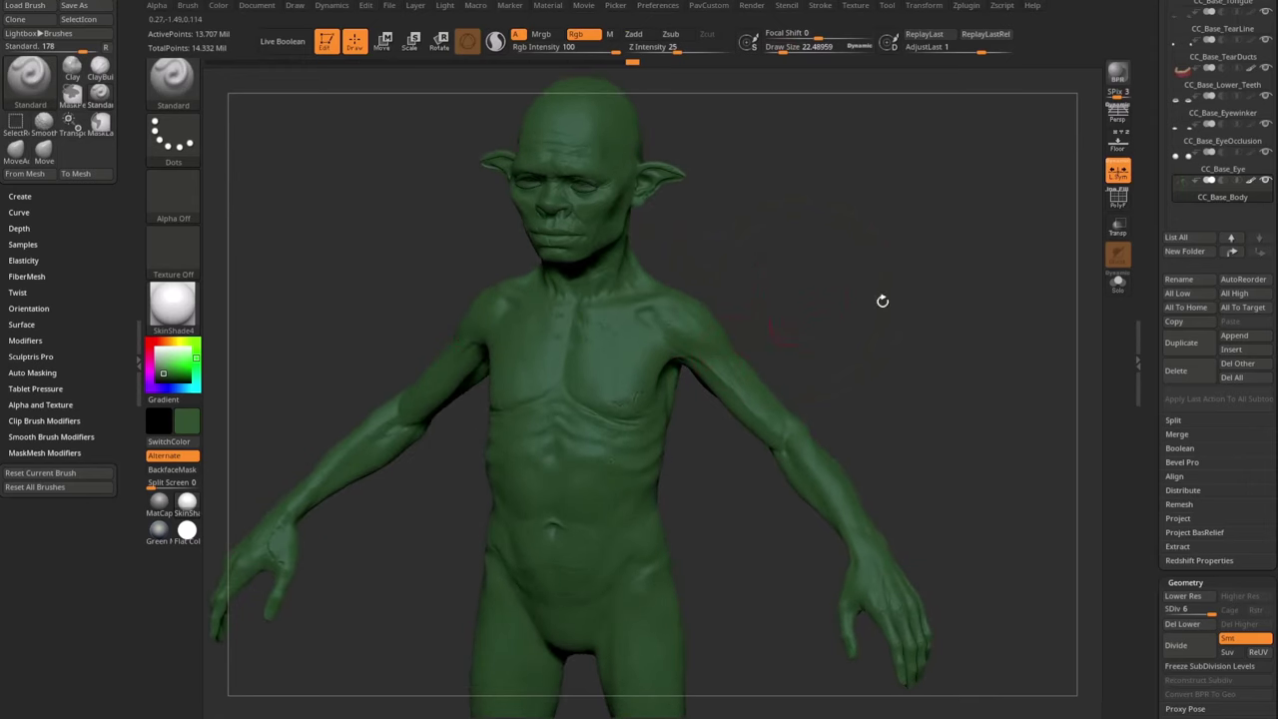
scroll(1148, 340, down, 5)
drag(1167, 340, 985, 399)
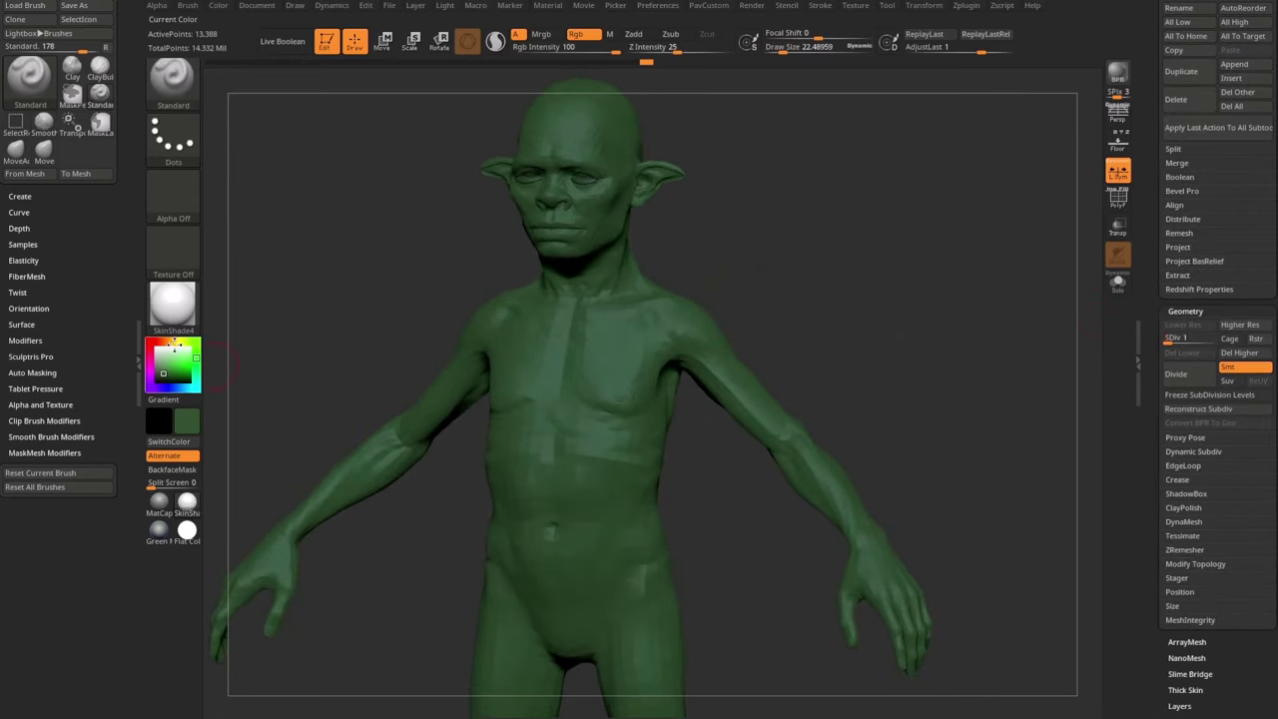
Choose a golden yellow, try a paint stroke down the torso at the lowest subdivision level, and undo the stroke
click(182, 366)
mouse_move(583, 349)
mouse_down()
mouse_move(609, 345)
mouse_move(653, 379)
mouse_move(613, 508)
mouse_move(591, 486)
mouse_move(611, 469)
mouse_up()
key(ctrl+z)
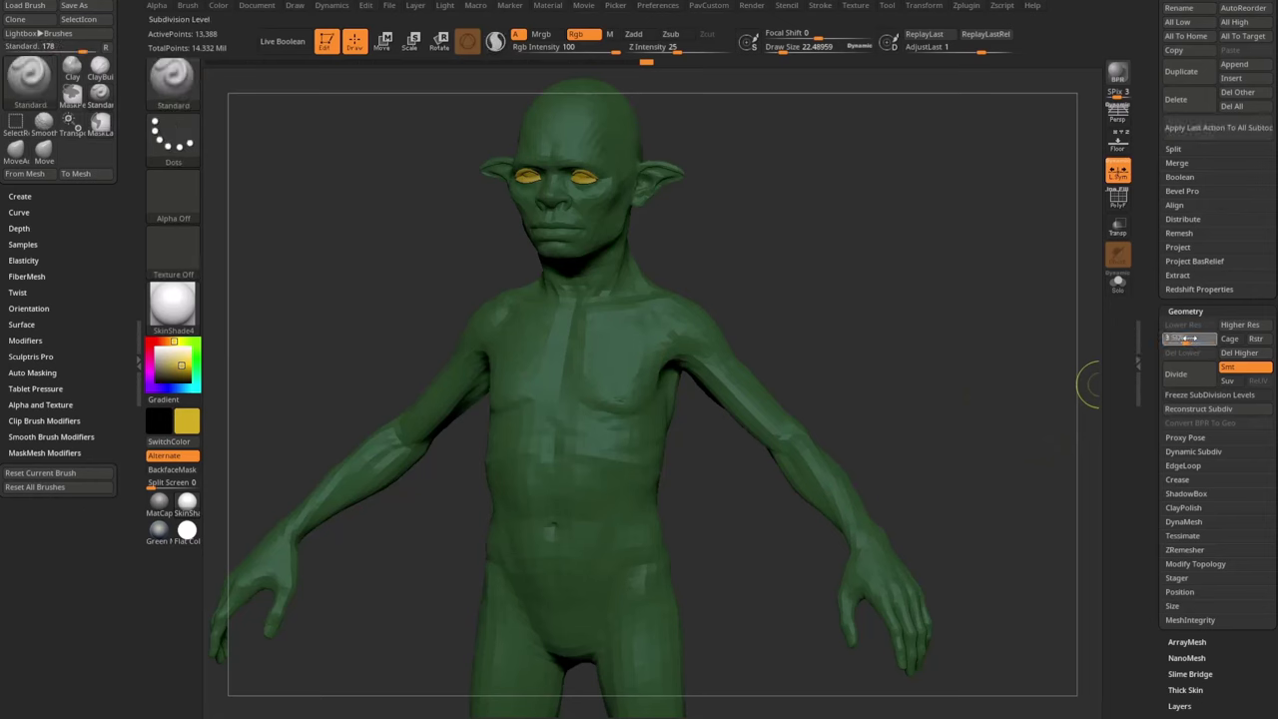
Raise the body to subdivision level 4, try a golden yellow paint stroke across the chest, and undo the stroke
drag(1192, 342, 1195, 342)
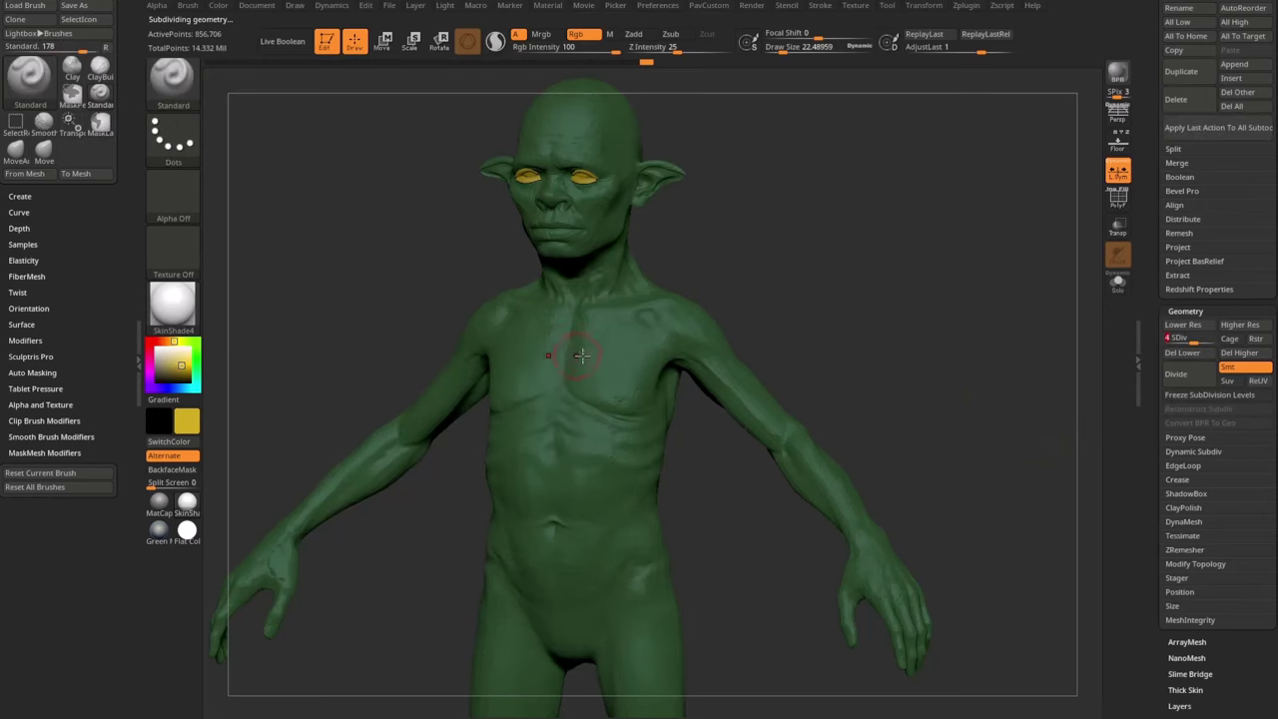
mouse_move(608, 382)
mouse_down()
mouse_move(620, 420)
mouse_move(601, 480)
mouse_move(631, 350)
mouse_move(677, 344)
mouse_up()
key(ctrl+z)
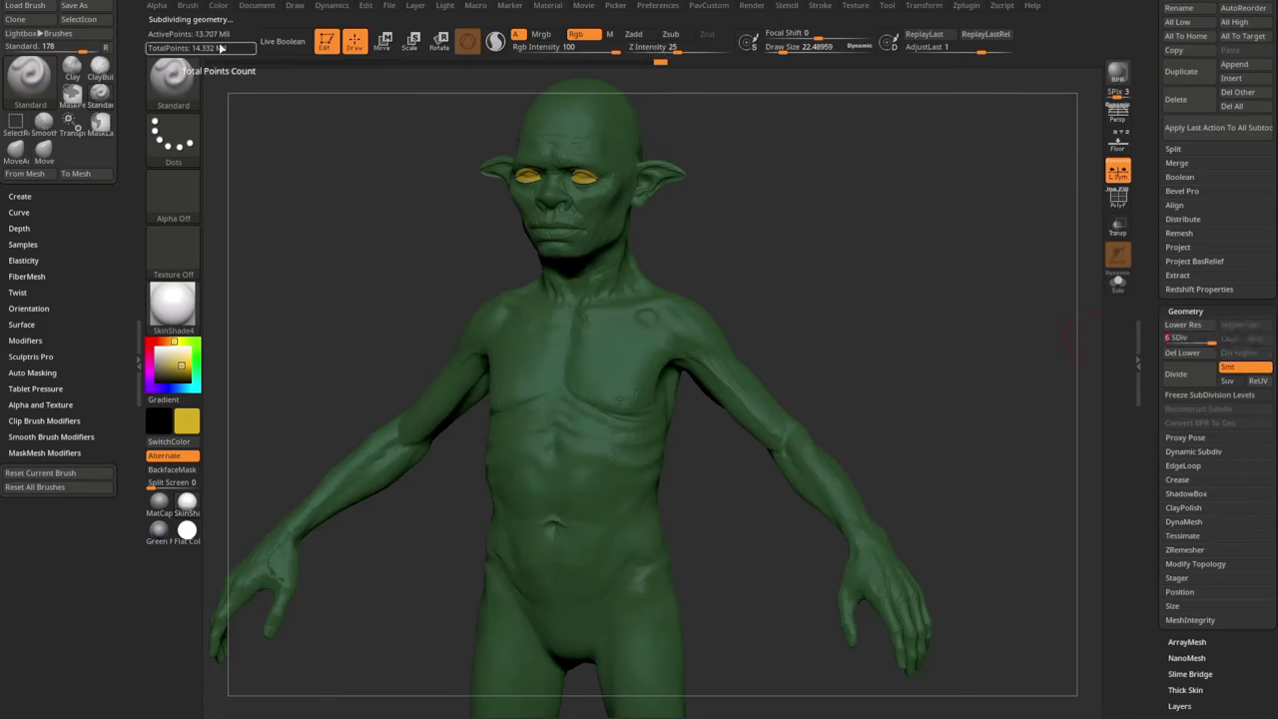
Go back through the undo history to restore the body's skin-tone polypaint at the highest subdivision level, with a smaller brush
mouse_move(810, 259)
alt+mouse_down()
mouse_move(878, 294)
mouse_move(855, 288)
alt+mouse_up()
mouse_move(630, 370)
mouse_down()
mouse_move(674, 404)
mouse_move(739, 330)
mouse_move(637, 411)
mouse_up()
key(ctrl)
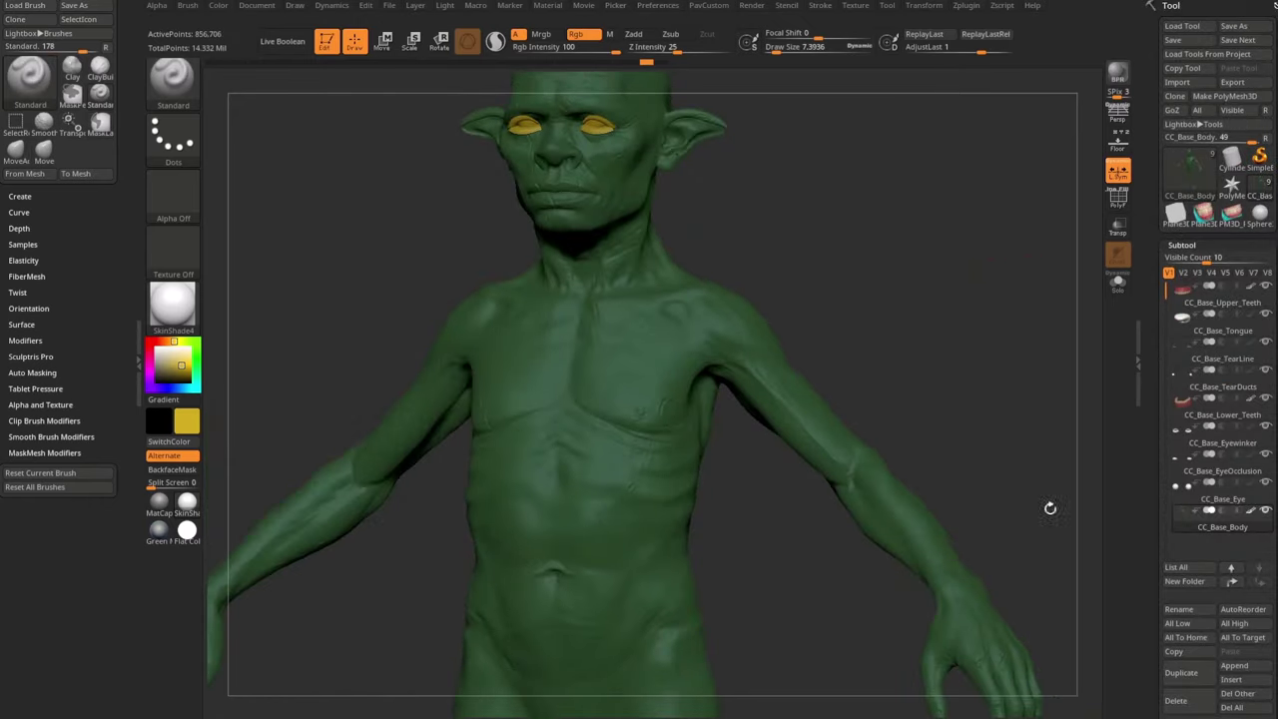
mouse_move(967, 371)
mouse_down()
mouse_move(952, 349)
mouse_move(898, 361)
mouse_up()
key(ctrl)
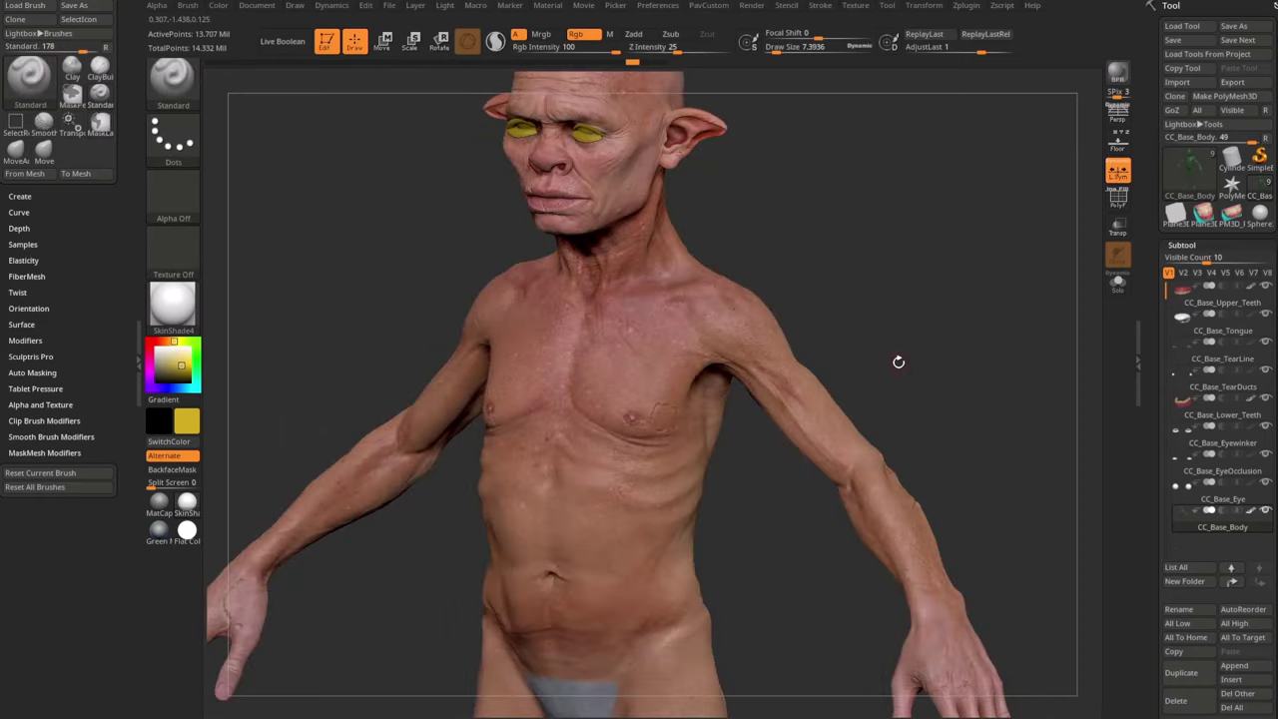
Frame the body from head to thighs and set the brush draw size to about 17
drag(1145, 379, 1152, 243)
drag(958, 324, 684, 414)
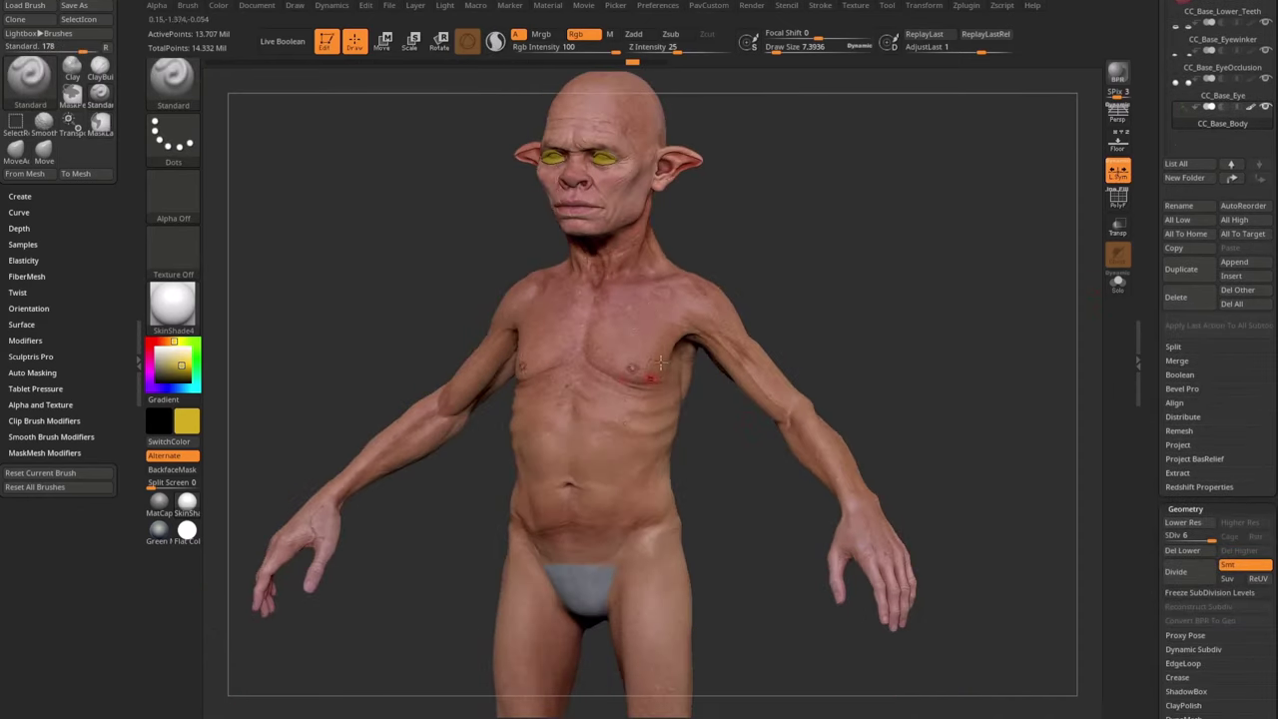
key(s)
drag(846, 309, 838, 317)
Open Adjust Colors for the body's polypaint and frame the whole goblin in the preview
drag(1155, 390, 1165, 292)
scroll(1165, 248, down, 3)
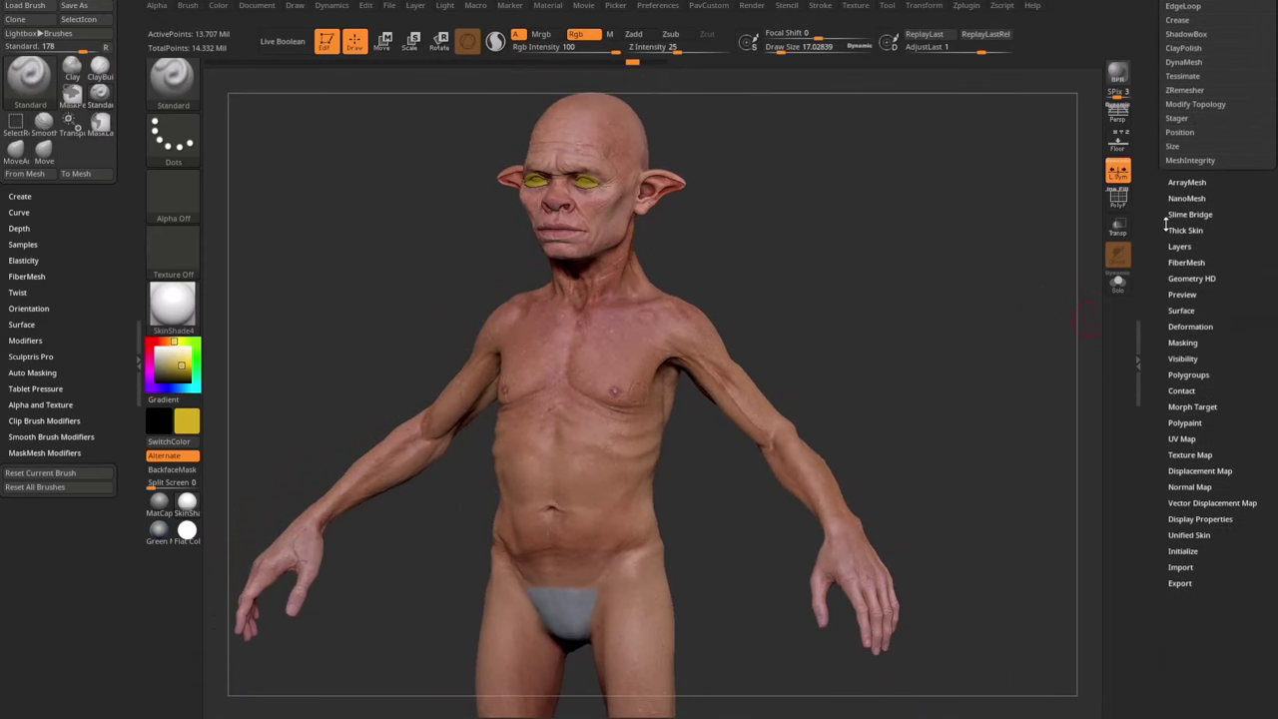
key(shift)
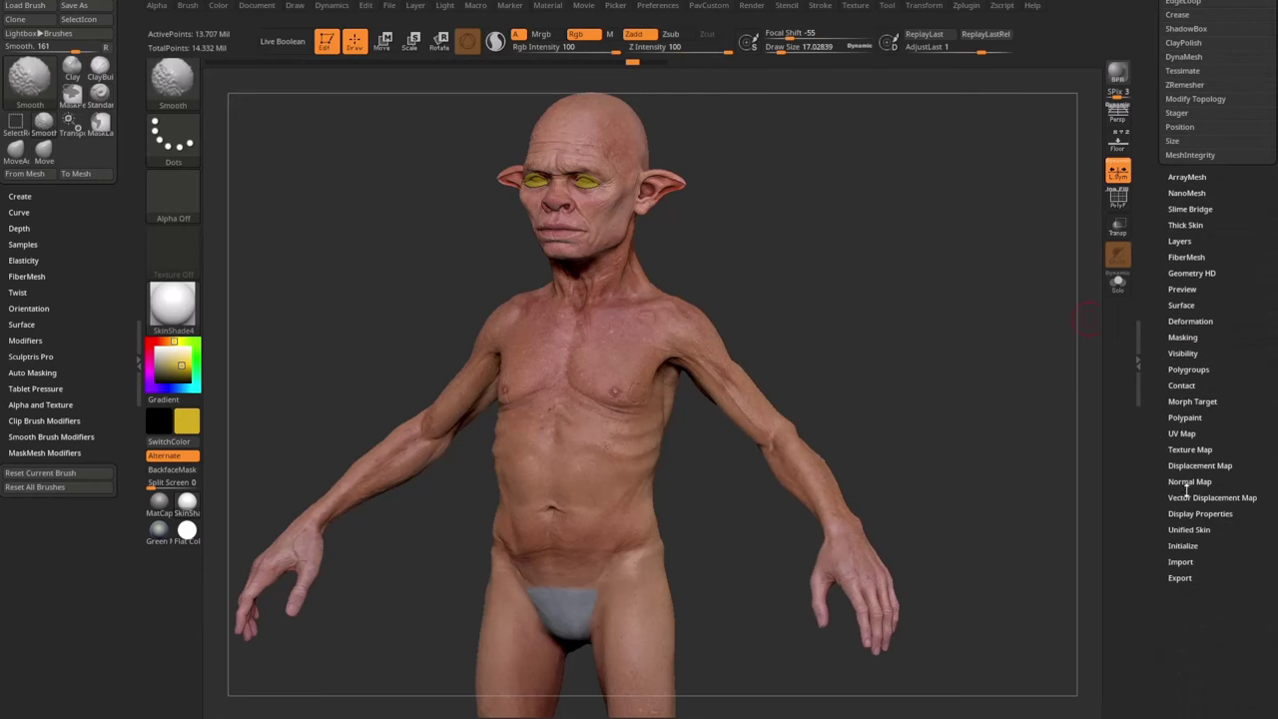
click(1185, 418)
scroll(1203, 394, down, 2)
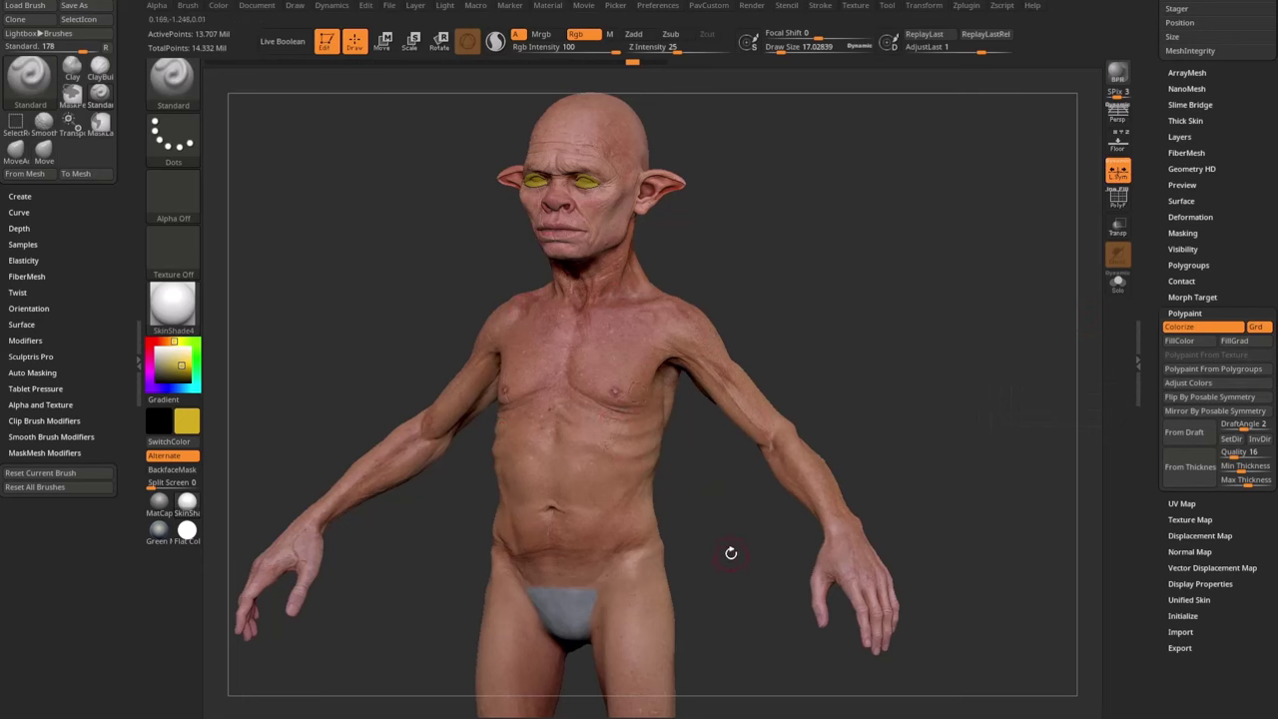
click(1182, 384)
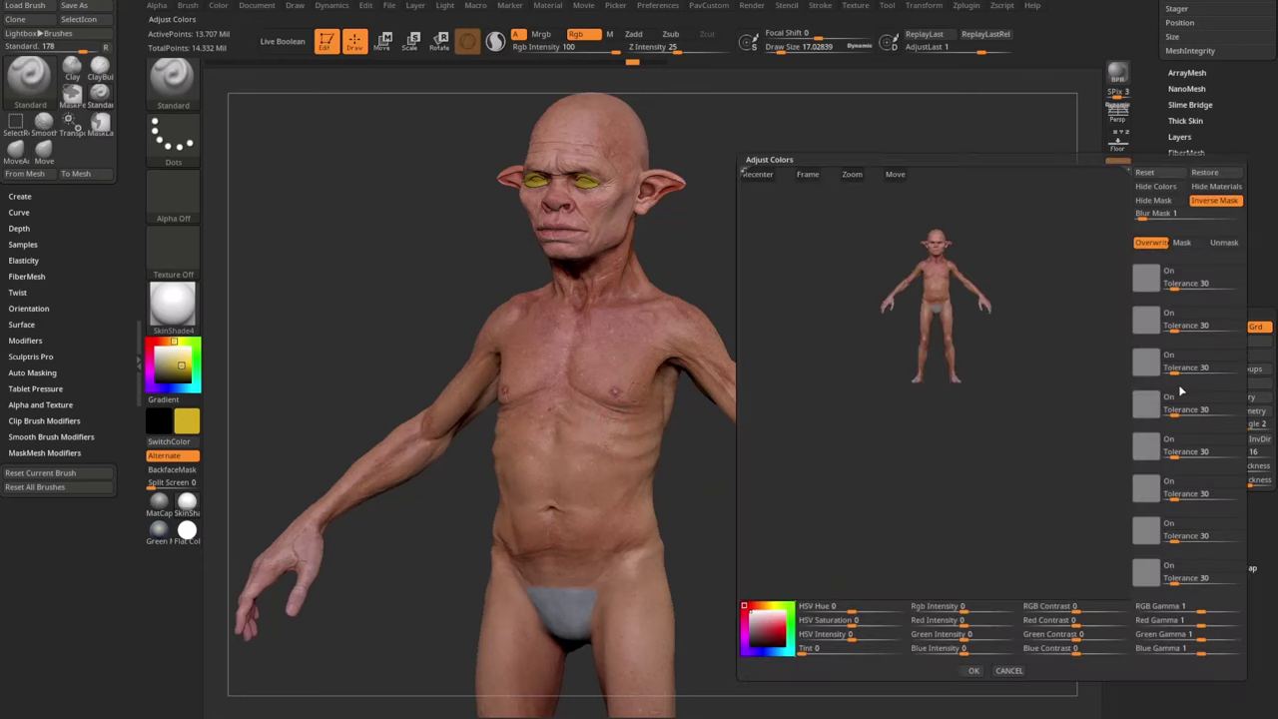
click(806, 174)
drag(1044, 236, 1045, 236)
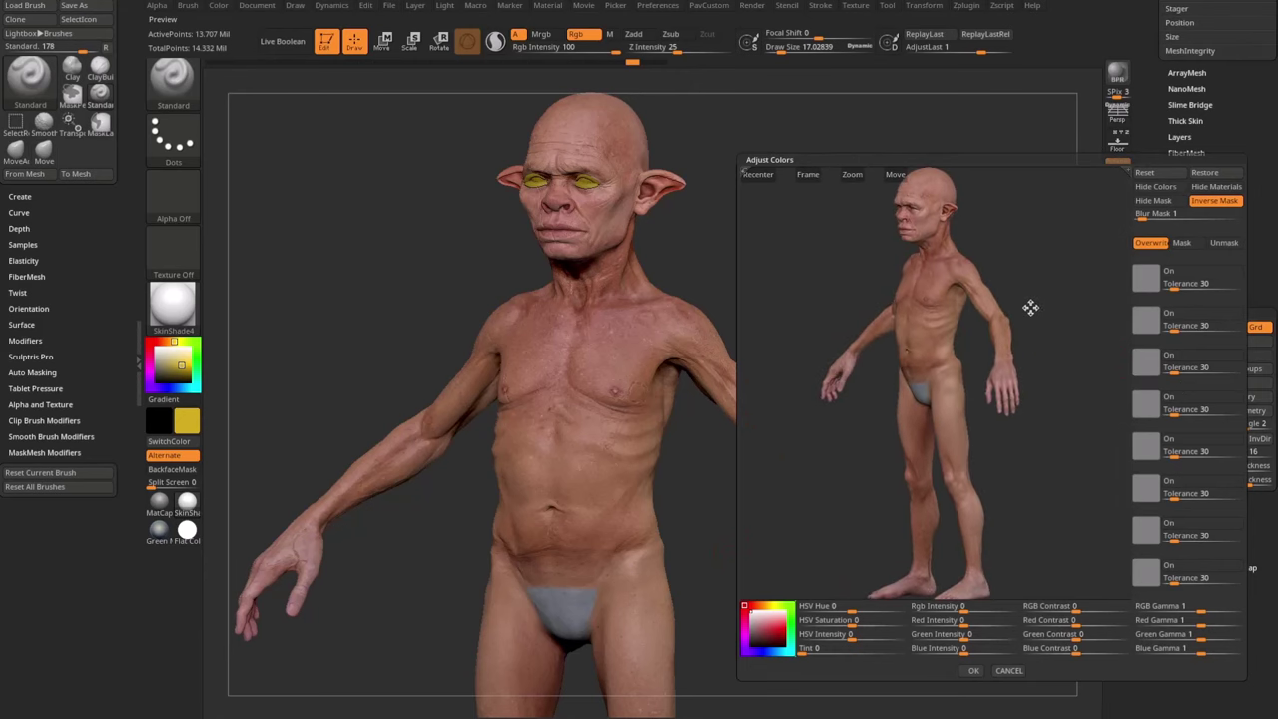
Try an HSV Hue of 0.02913, HSV Saturation of -0.0107 and RGB Contrast of 0.07234 on the body's polypaint
mouse_move(856, 608)
mouse_down()
mouse_move(876, 606)
mouse_move(826, 609)
mouse_move(865, 608)
mouse_up()
drag(865, 620, 839, 622)
drag(1074, 607, 1091, 608)
drag(943, 428, 1068, 413)
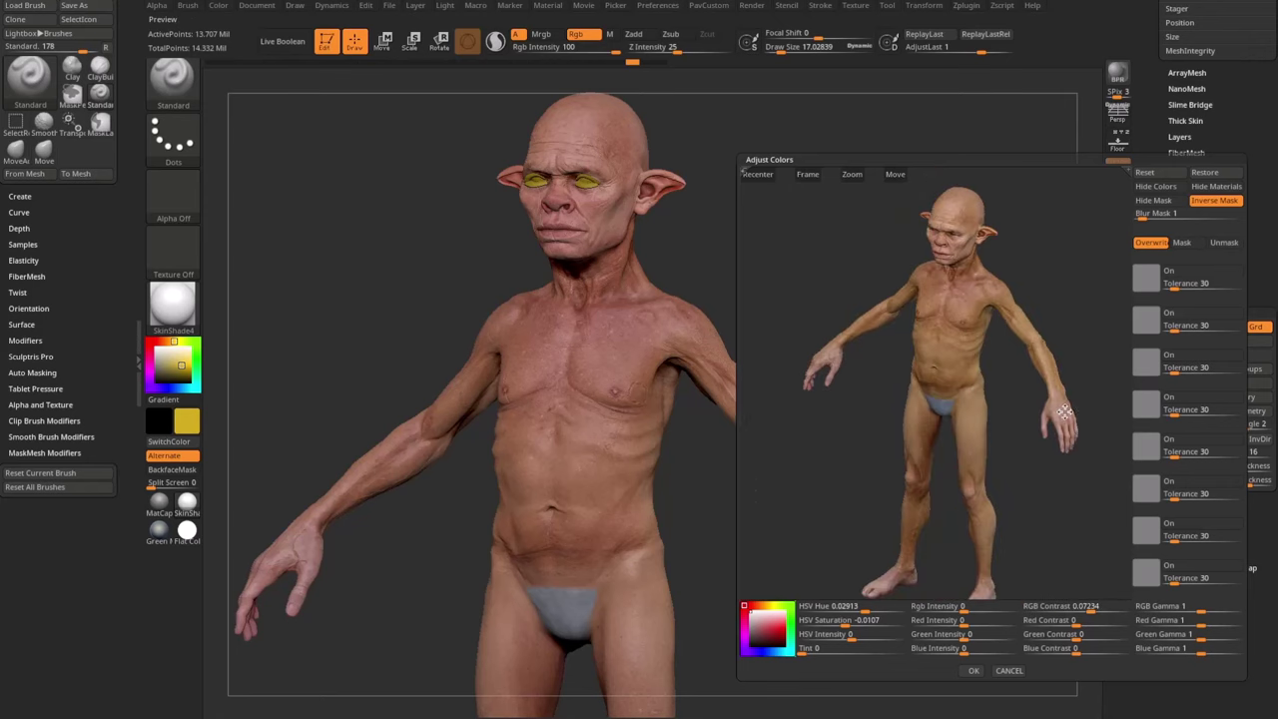
drag(1106, 344, 976, 453)
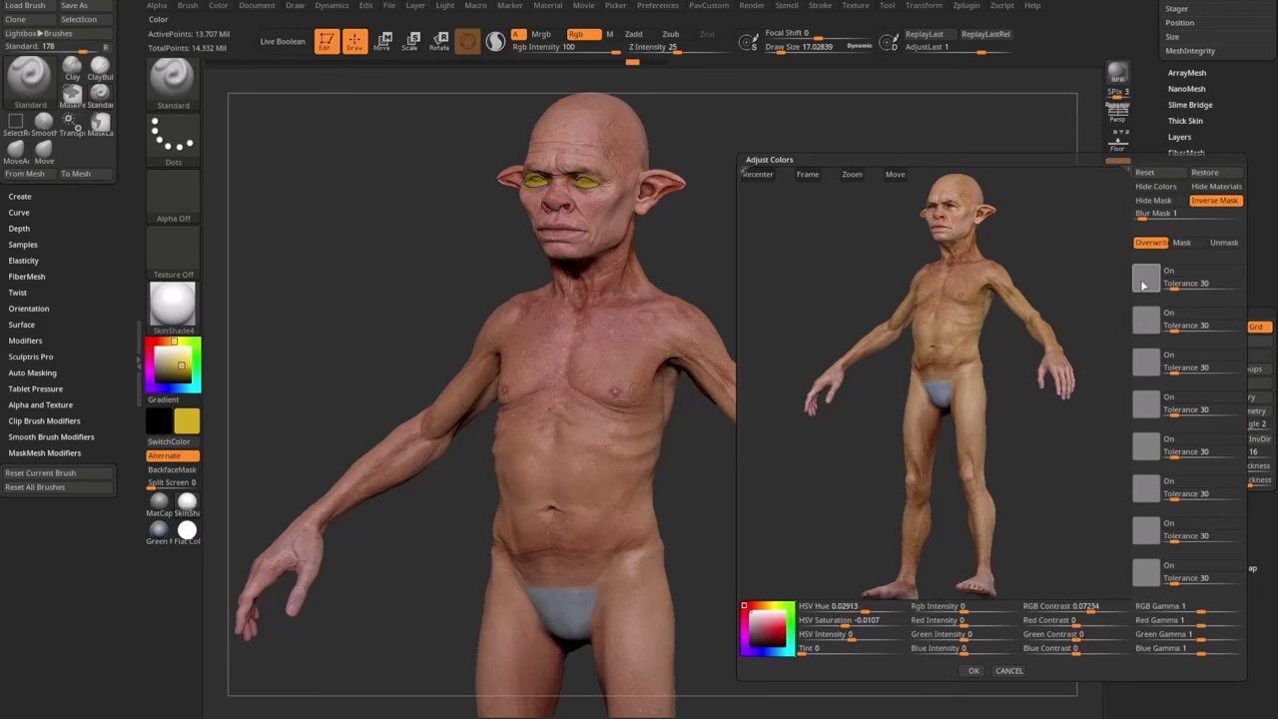
Sample a reddish skin colour from the goblin as a colour mask, set its Tolerance to 40, and cancel the colour adjustment
drag(1146, 283, 960, 262)
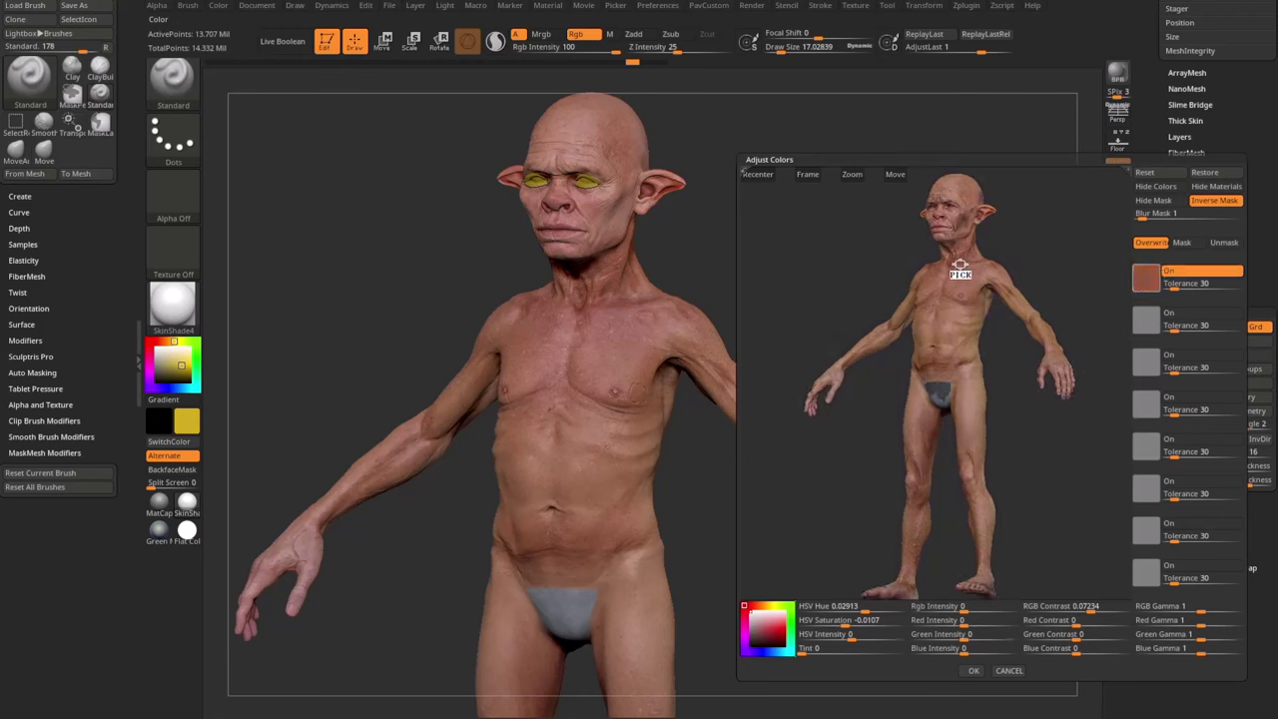
drag(1073, 269, 1019, 265)
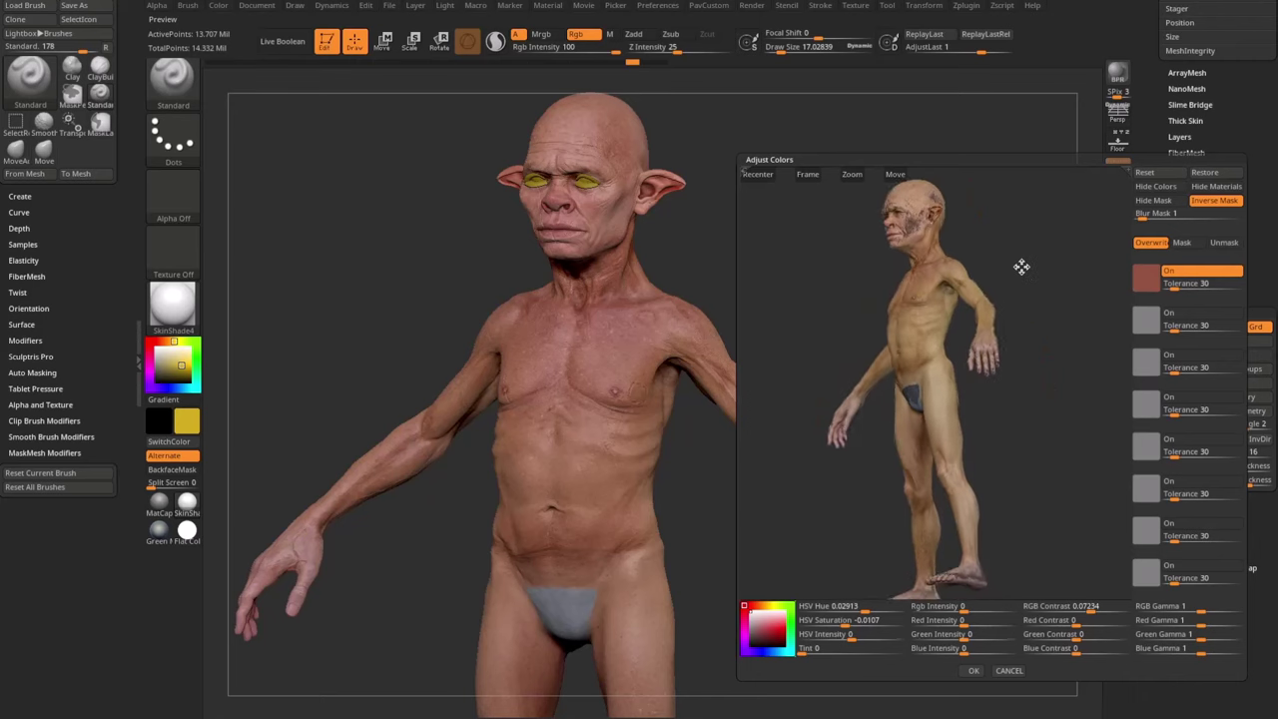
drag(1183, 285, 1203, 285)
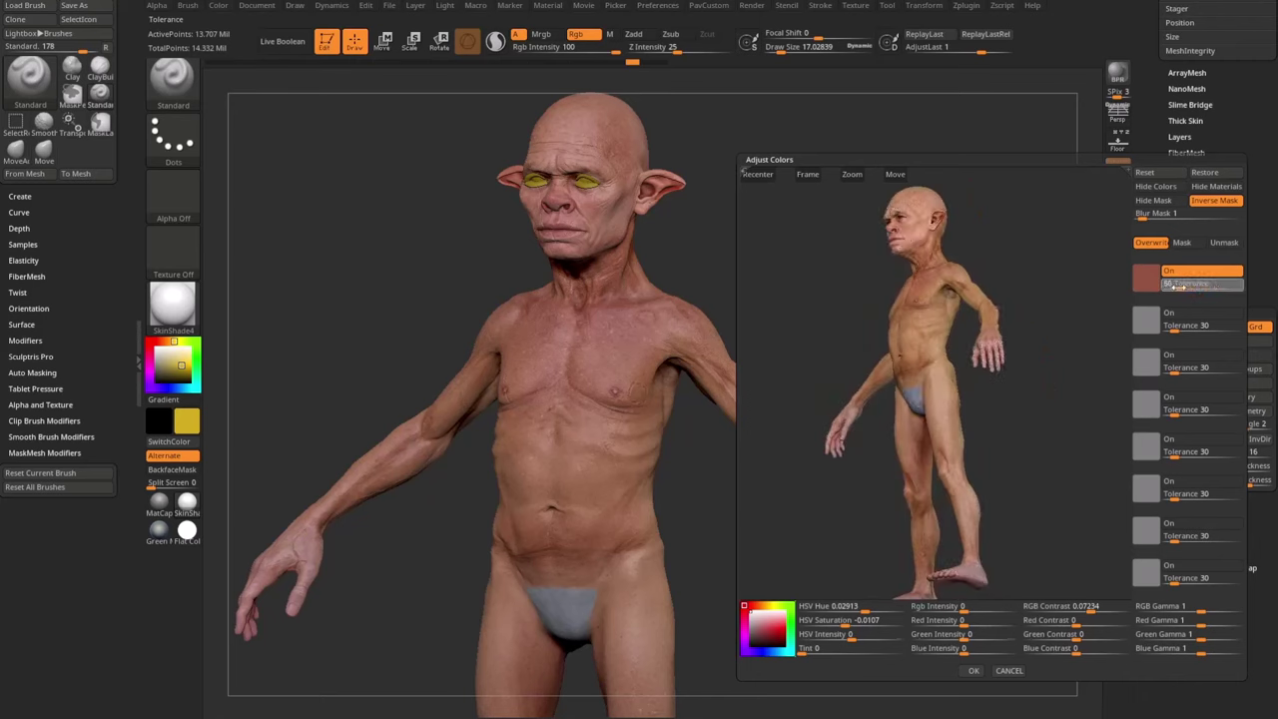
drag(1037, 264, 1057, 303)
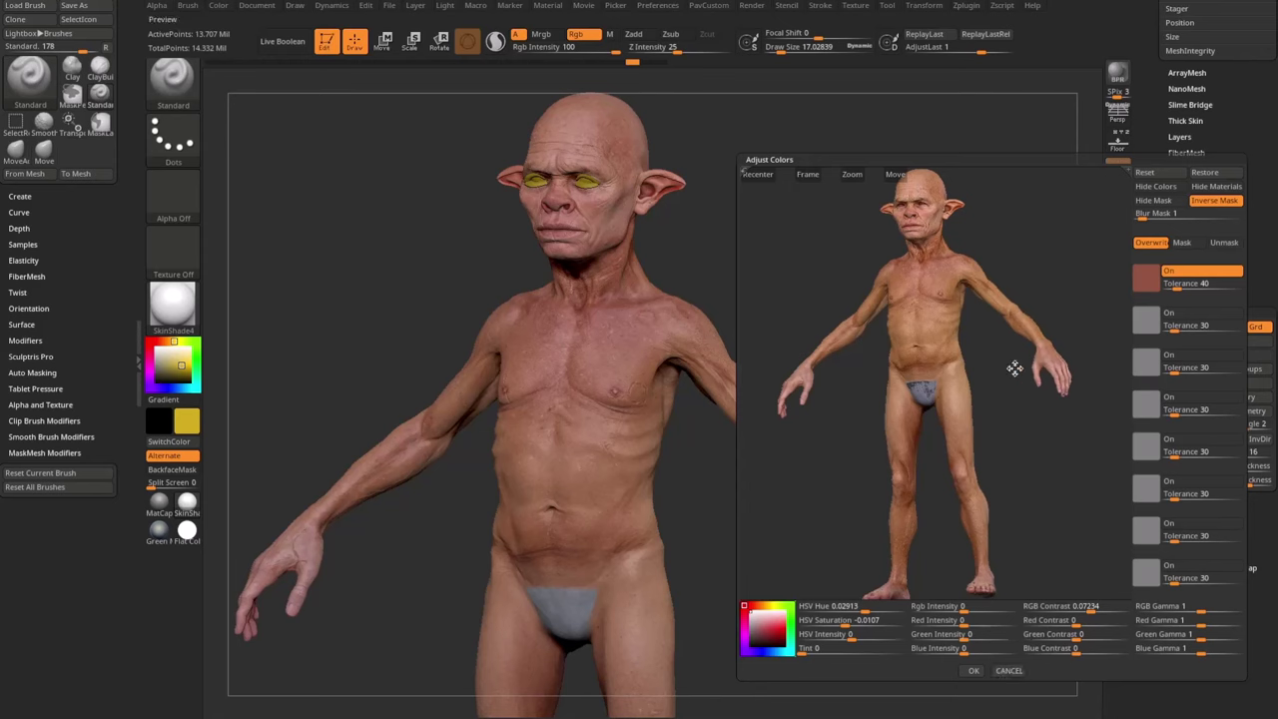
click(1009, 670)
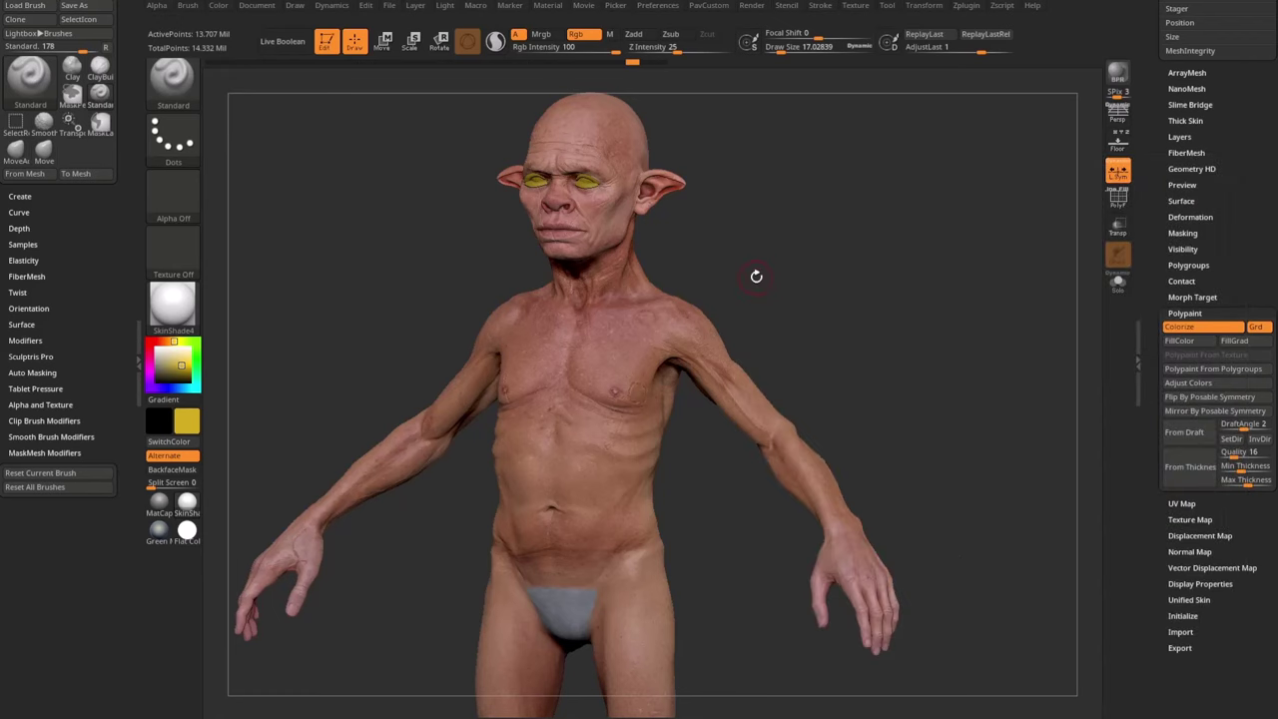
mouse_move(839, 265)
shift+mouse_down()
mouse_move(856, 282)
mouse_move(933, 260)
mouse_move(919, 281)
shift+mouse_up()
key(s)
mouse_move(924, 275)
alt+mouse_down()
mouse_move(892, 279)
mouse_move(915, 257)
alt+mouse_up()
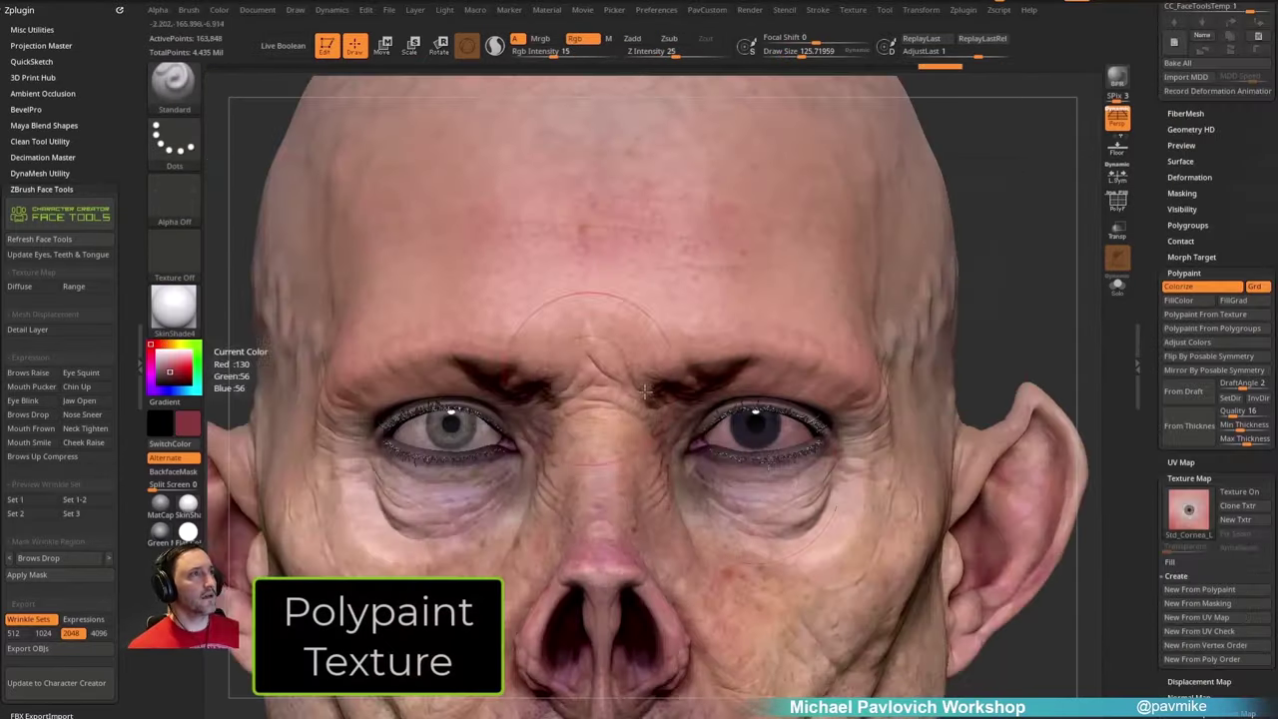
key(s)
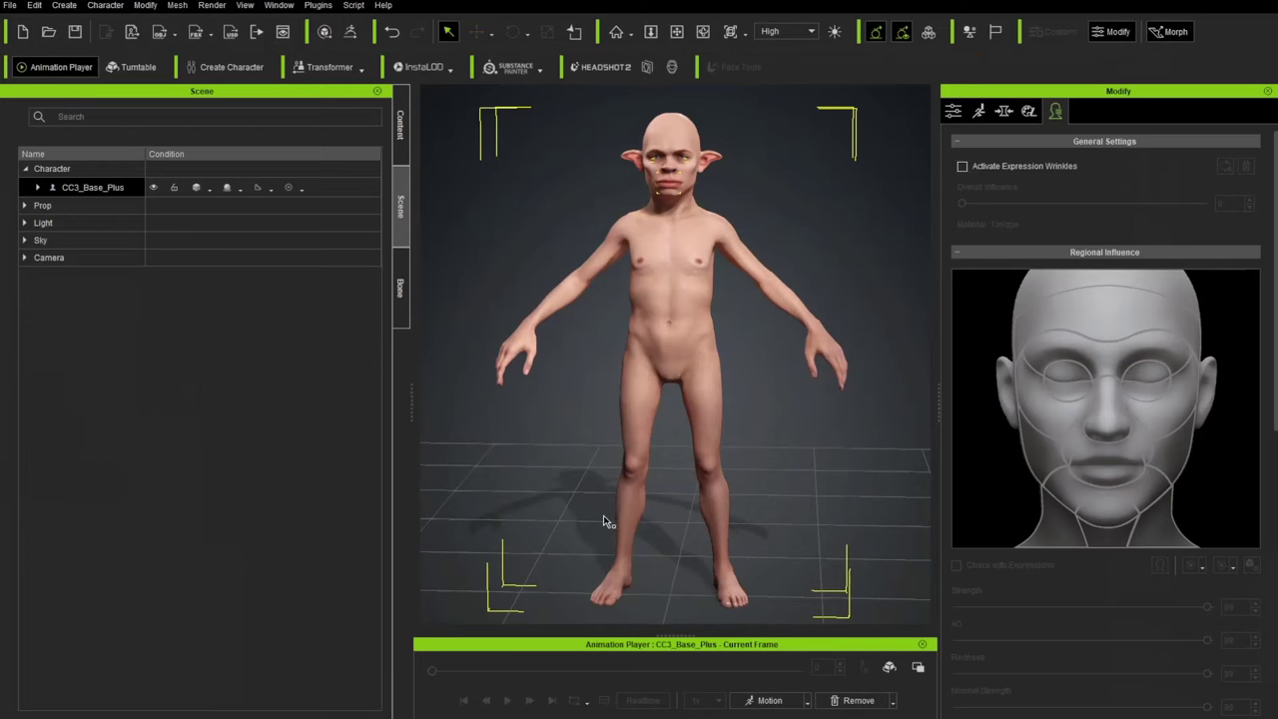
Switch to Character Creator, start exporting the CC3_Base_Plus character to Substance Painter, and choose the Desktop as the save location
click(511, 67)
click(67, 191)
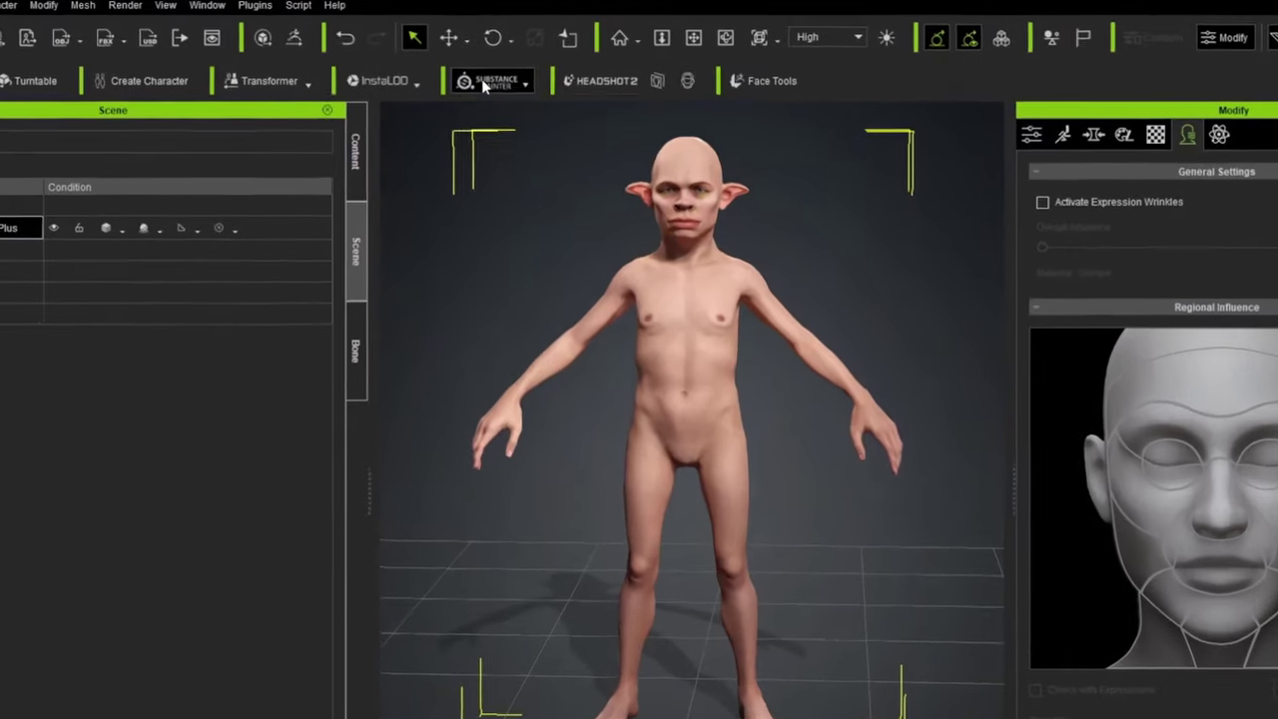
click(505, 71)
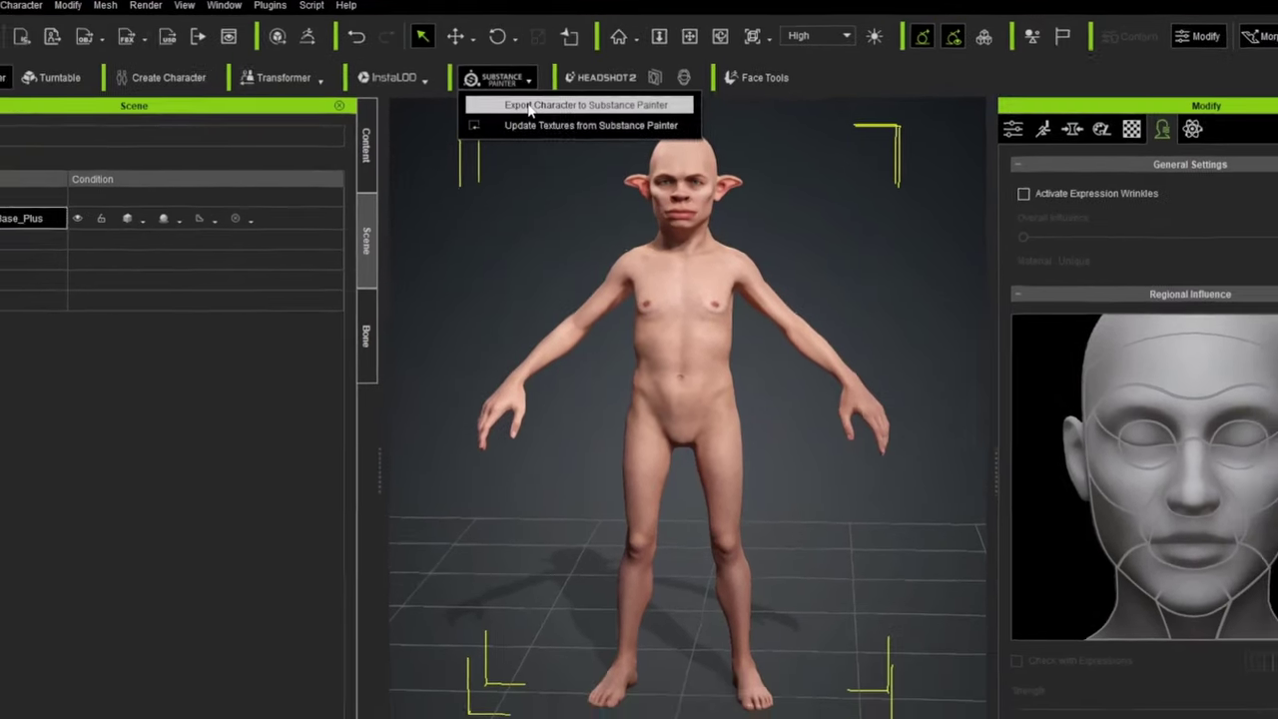
click(526, 113)
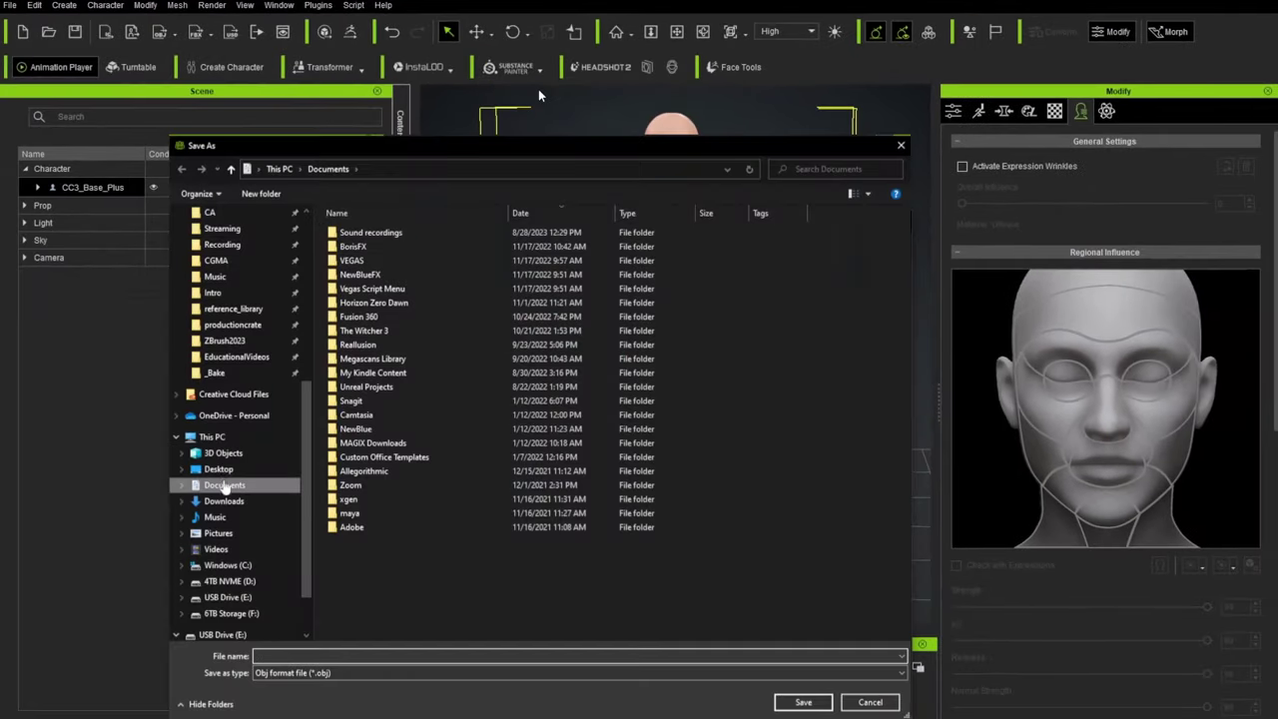
click(218, 470)
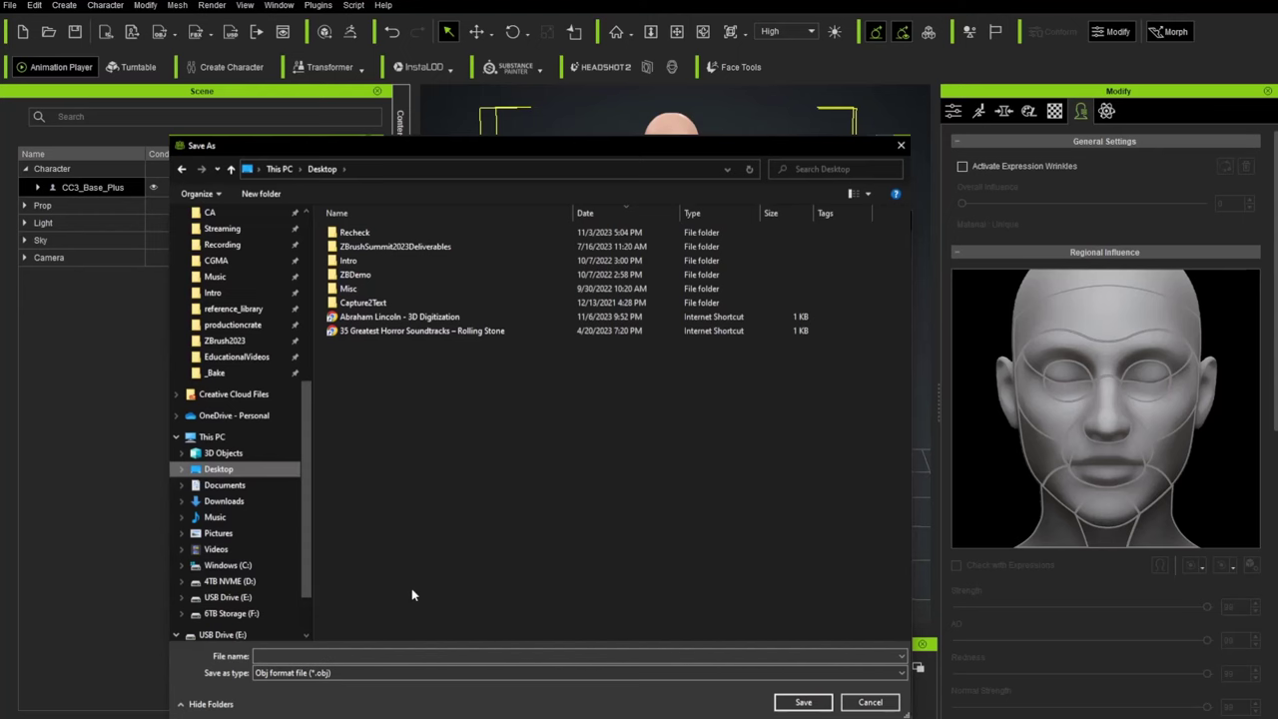
Create a GoblinDemoSubstance folder on the Desktop and save the character in it as GoblinDemoBody in OBJ format
right_click(412, 588)
mouse_move(360, 715)
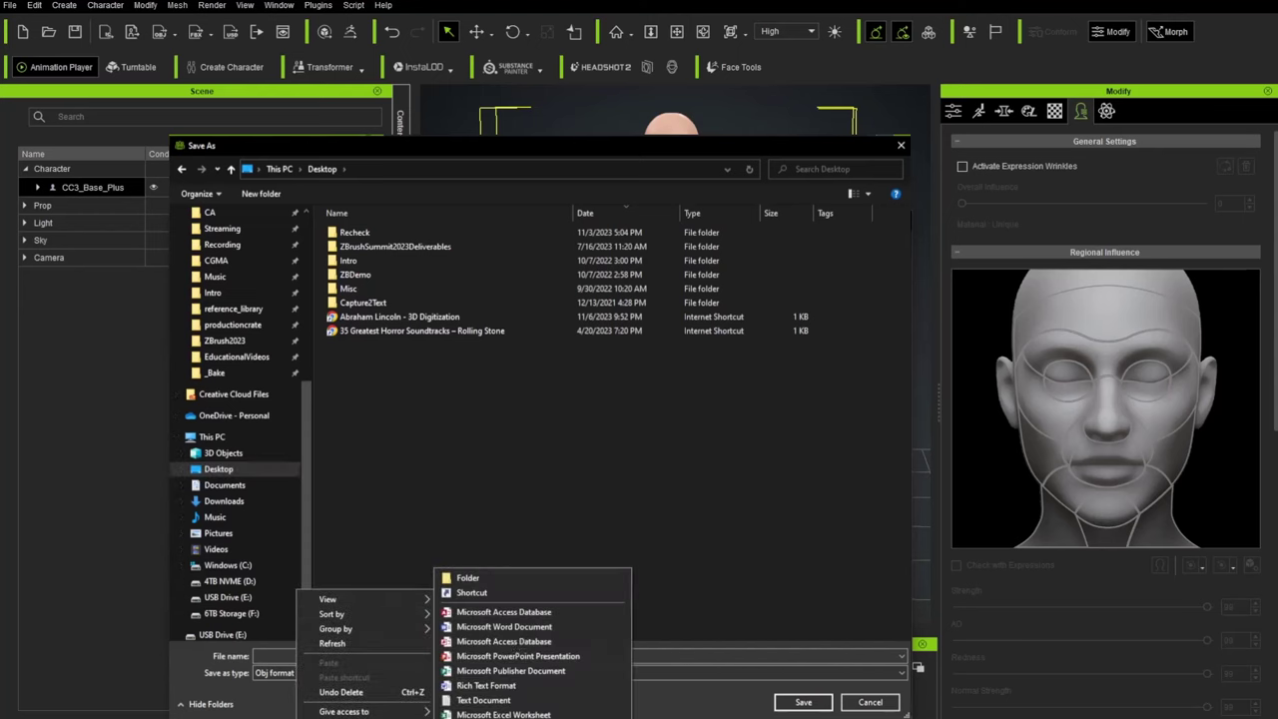
click(492, 578)
text(GoblinDemoSubstance)
key(Return)
key(Return)
click(412, 654)
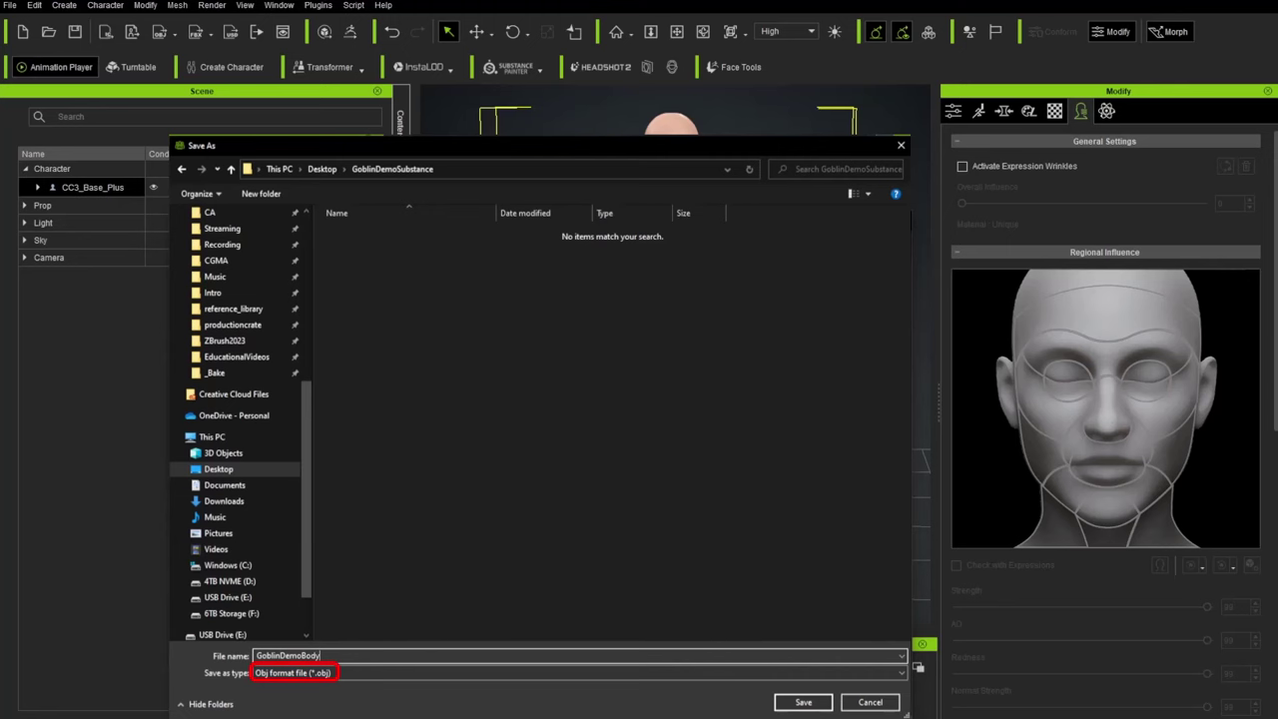
key(Return)
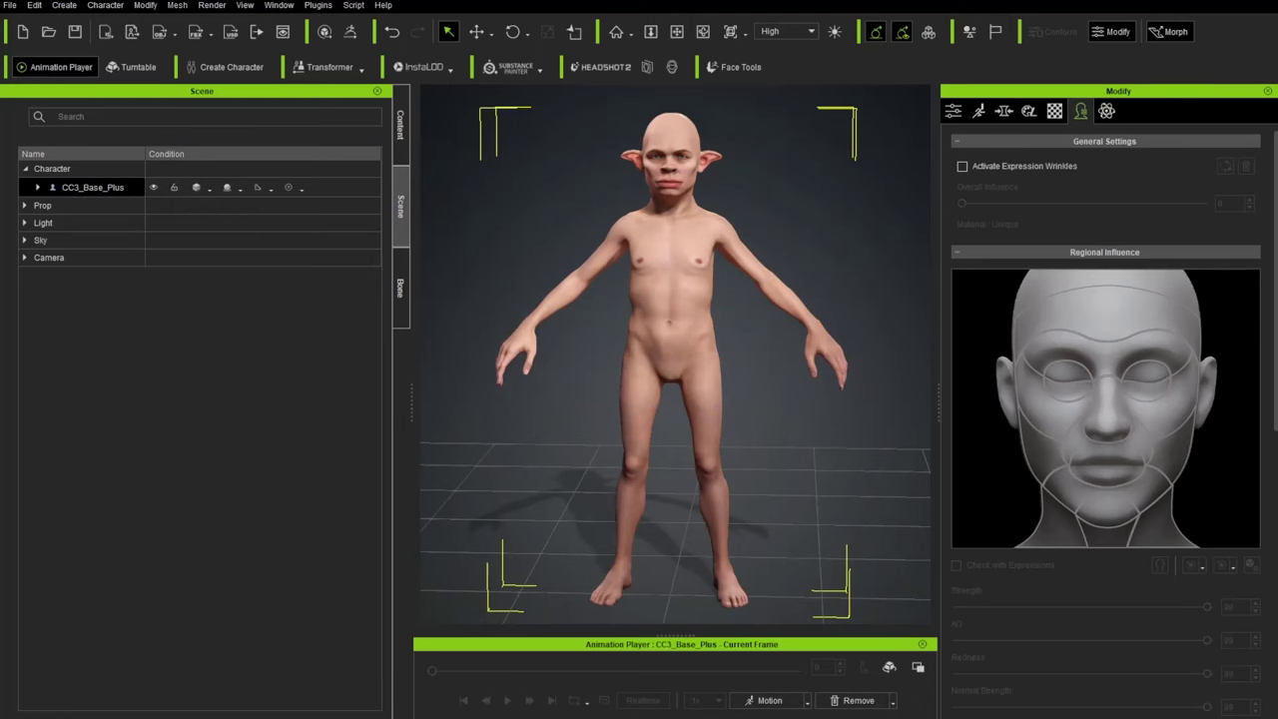
Open the Desktop's GoblinDemoSubstance folder in File Explorer and check the exported OBJ and MTL files
key(super+e)
click(279, 493)
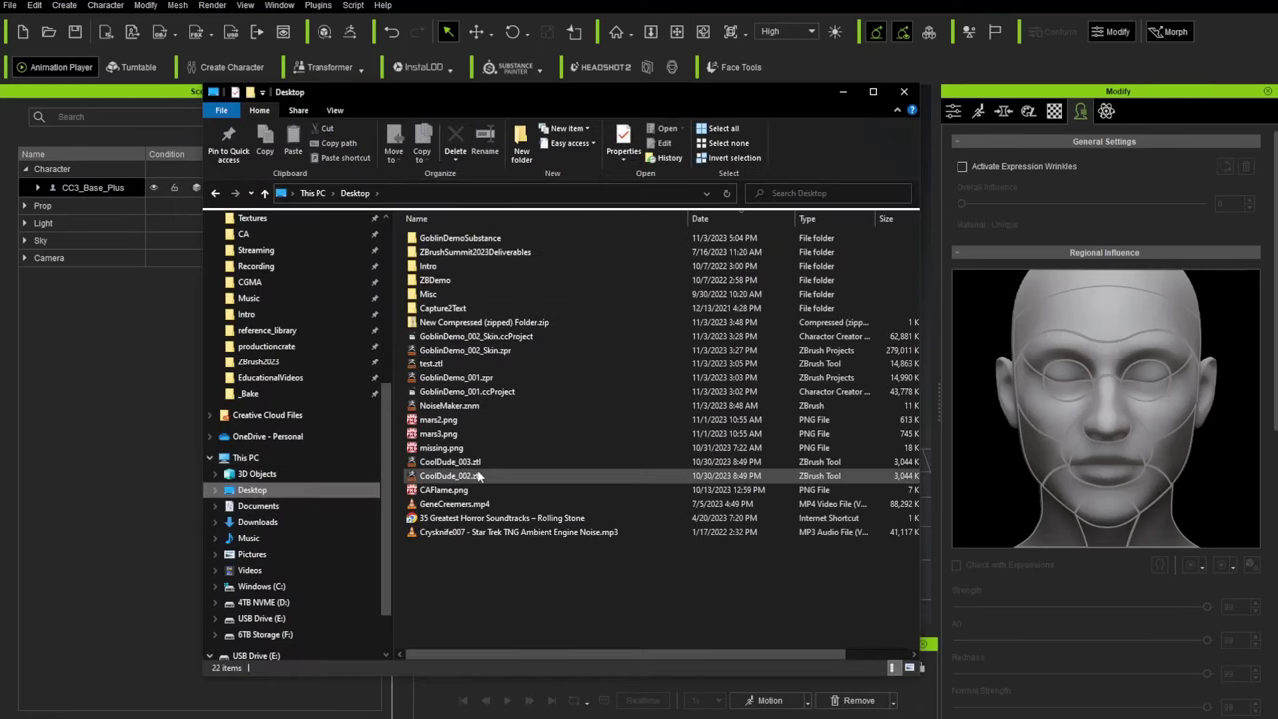
double_click(460, 239)
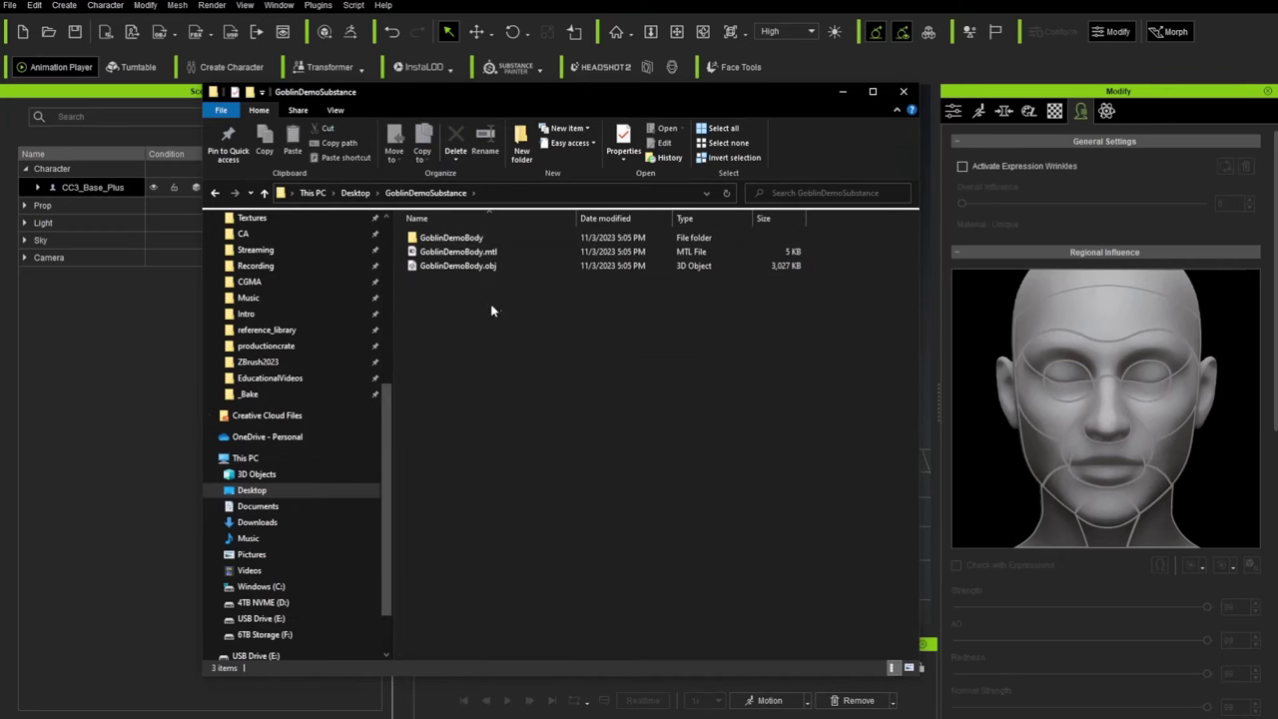
click(484, 270)
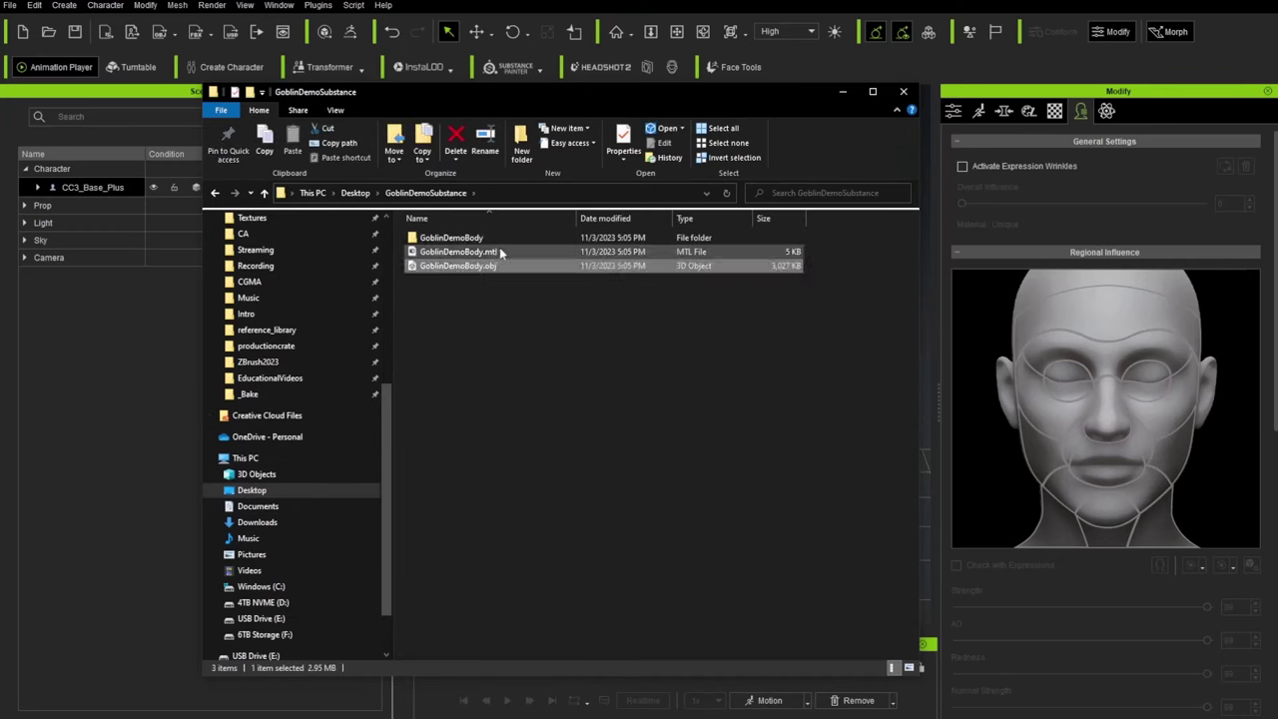
click(488, 255)
click(493, 267)
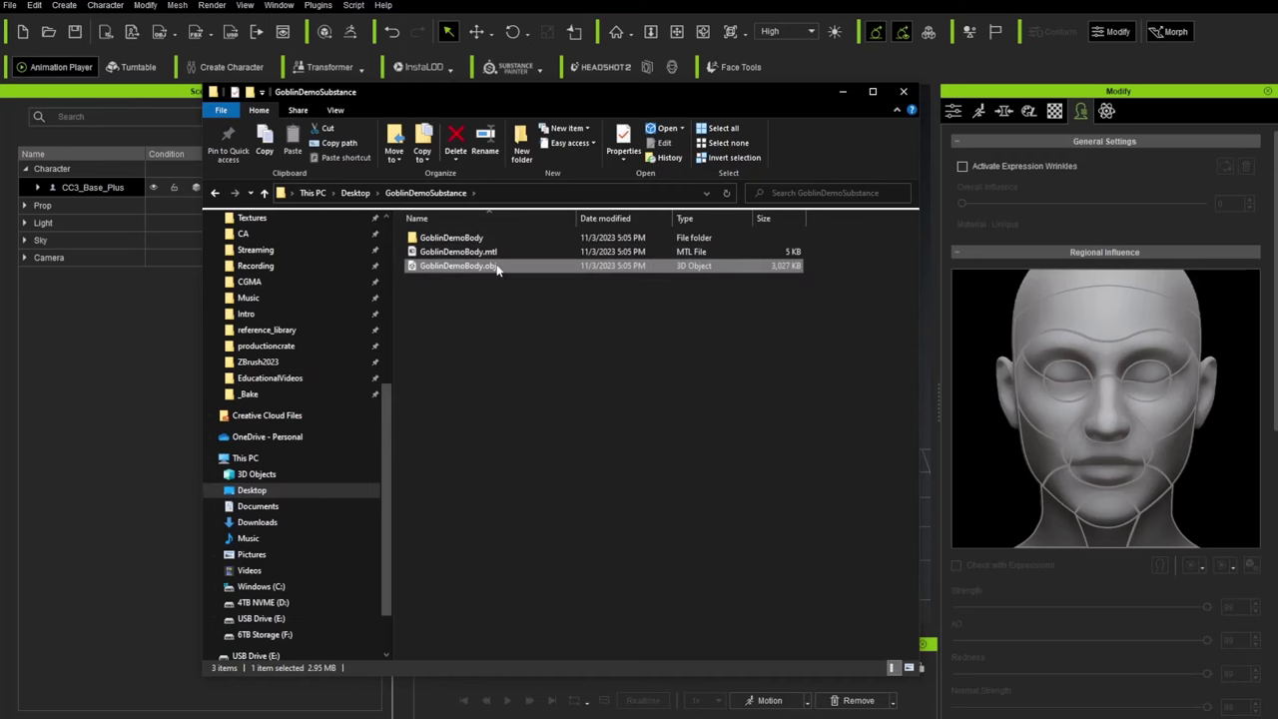
Open the exported GoblinDemoBody texture folder and view the maps in its Std_Upper_Teeth subfolder
shift+click(451, 240)
mouse_move(462, 238)
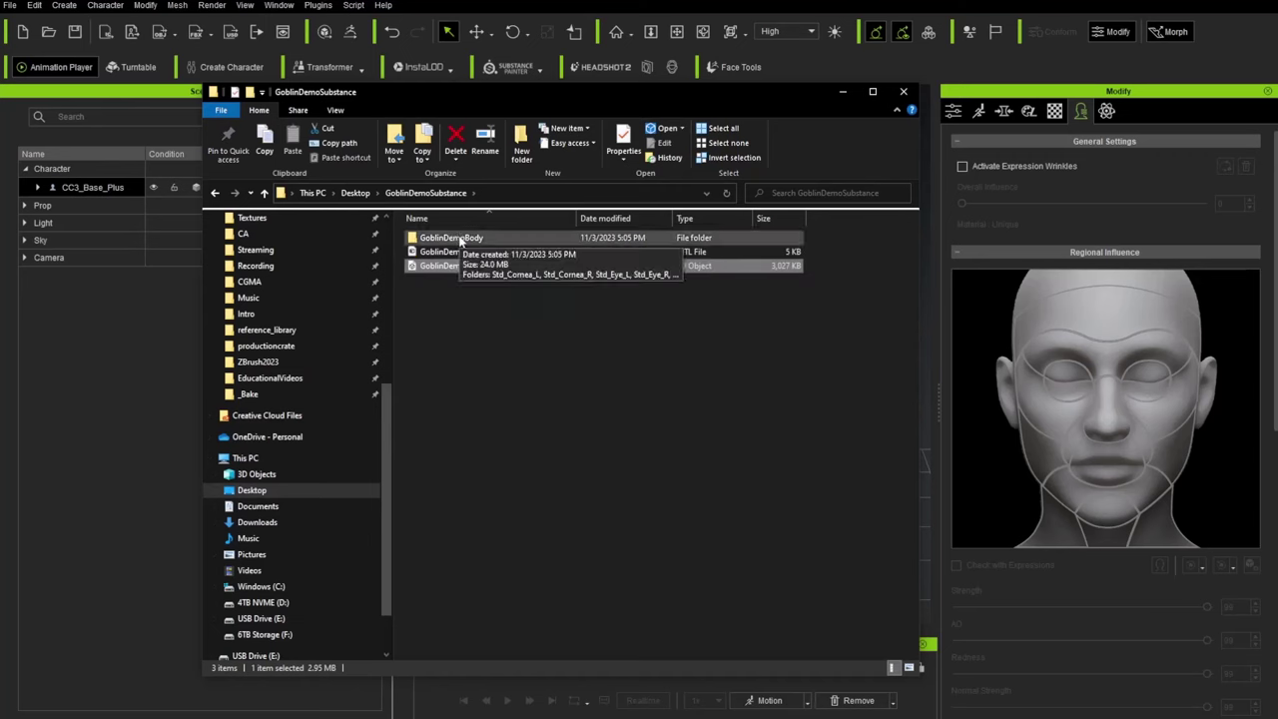
double_click(470, 239)
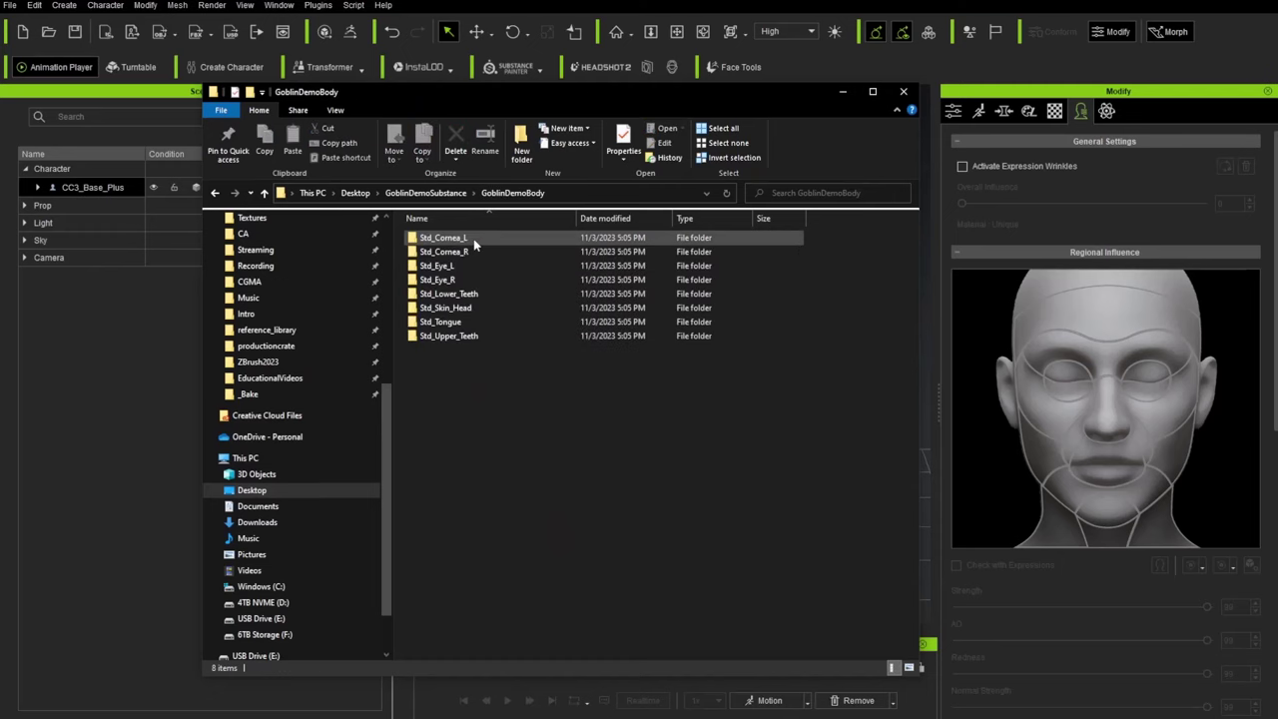
double_click(445, 337)
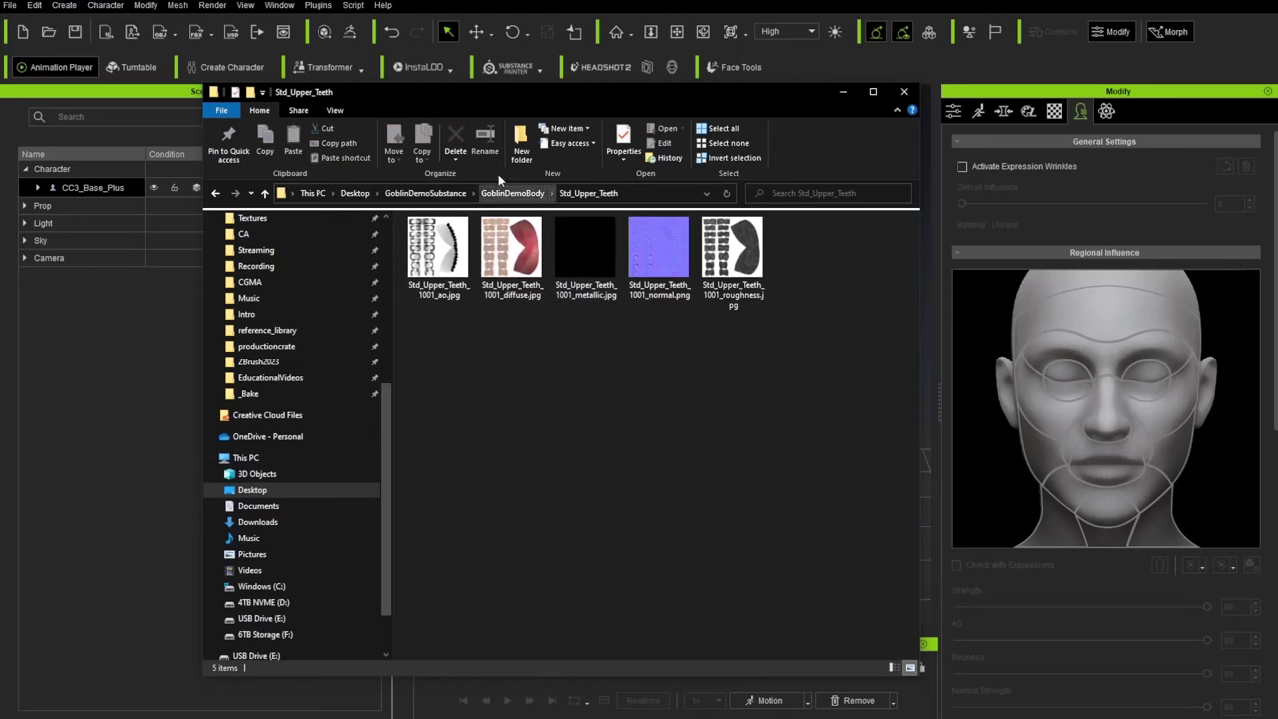
Move the File Explorer window aside and show the character's material list in Character Creator
drag(540, 100, 560, 556)
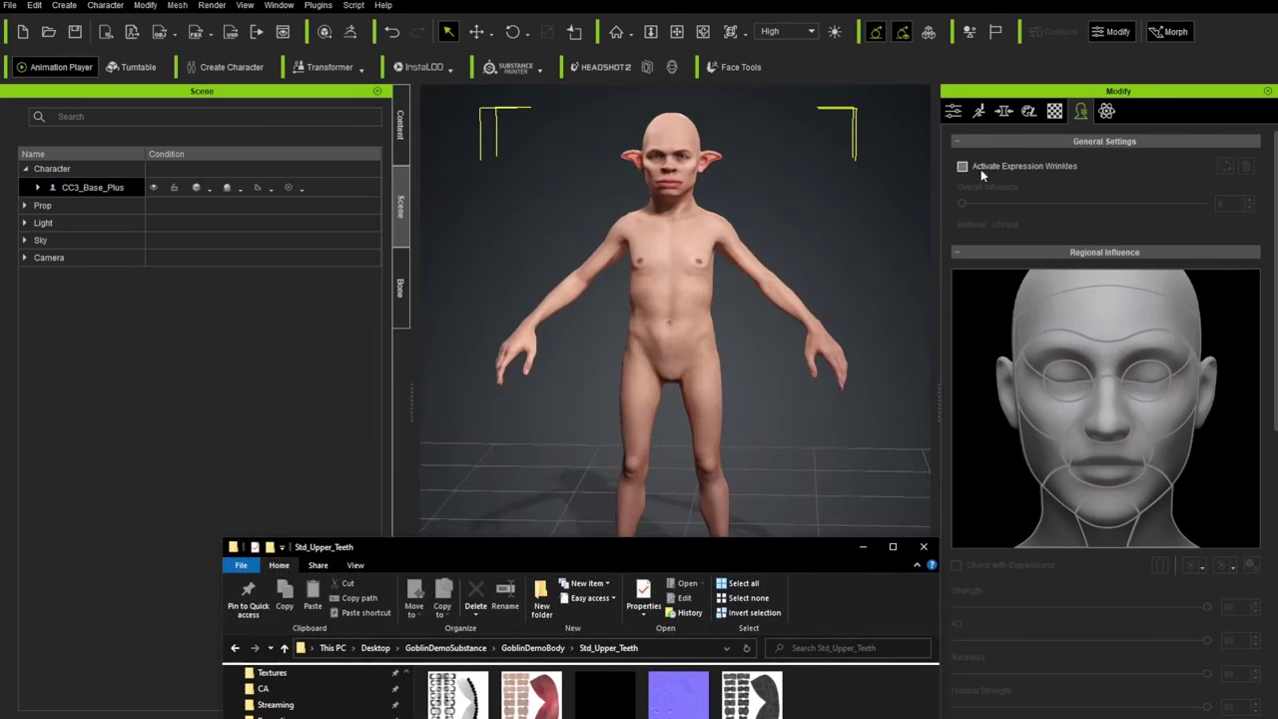
drag(675, 558, 11, 335)
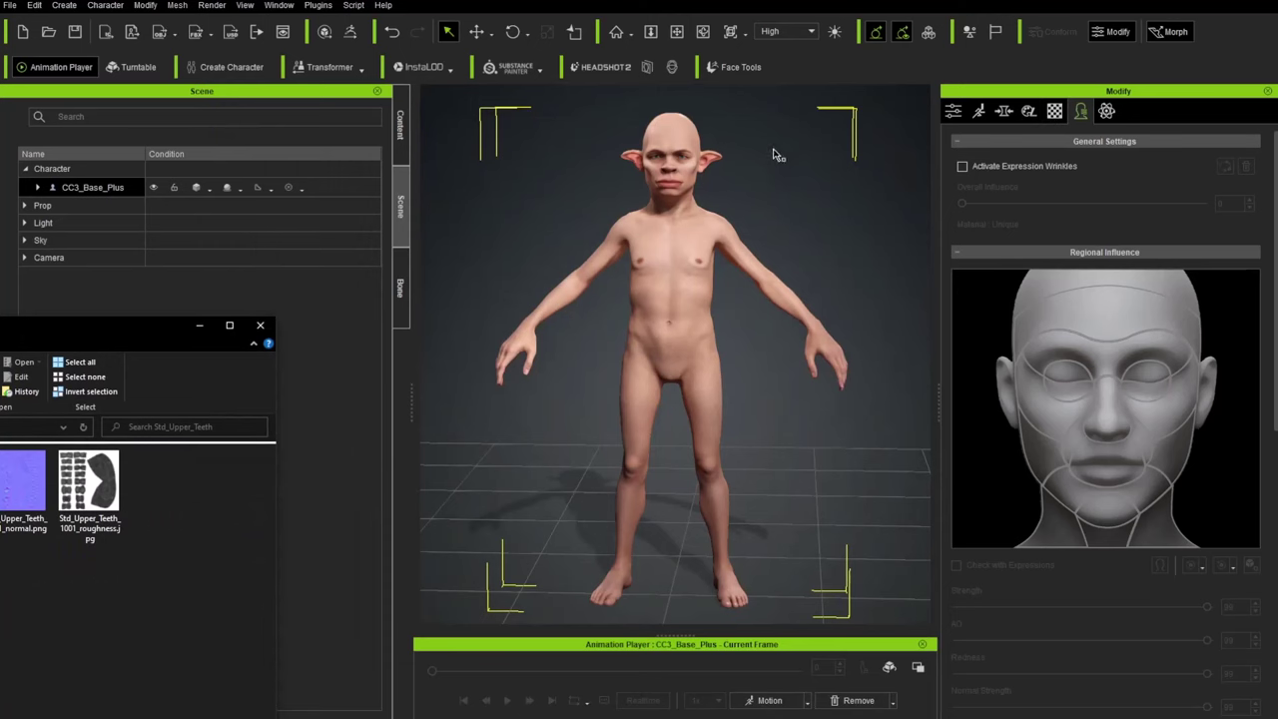
click(1055, 111)
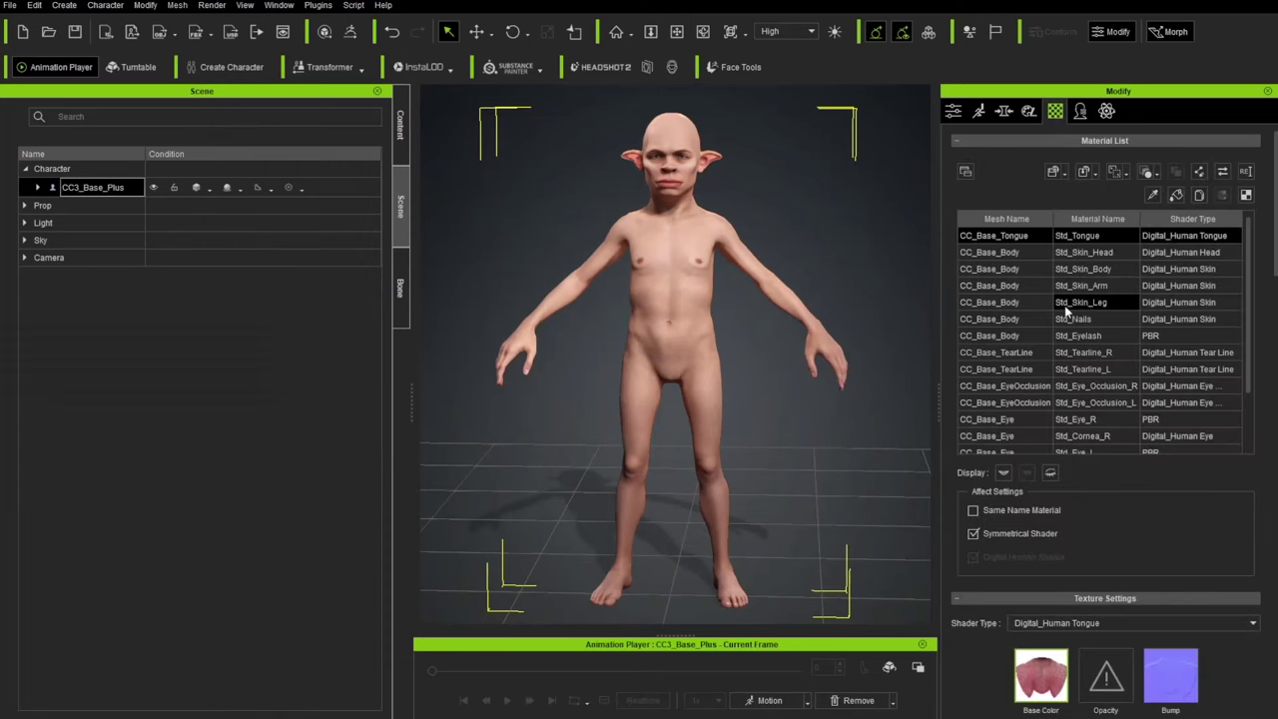
Inspect the exported GoblinDemoBody texture folders in File Explorer, viewing Std_Eye_L and the maps in Std_Skin_Head
scroll(1089, 320, down, 3)
scroll(1029, 369, up, 3)
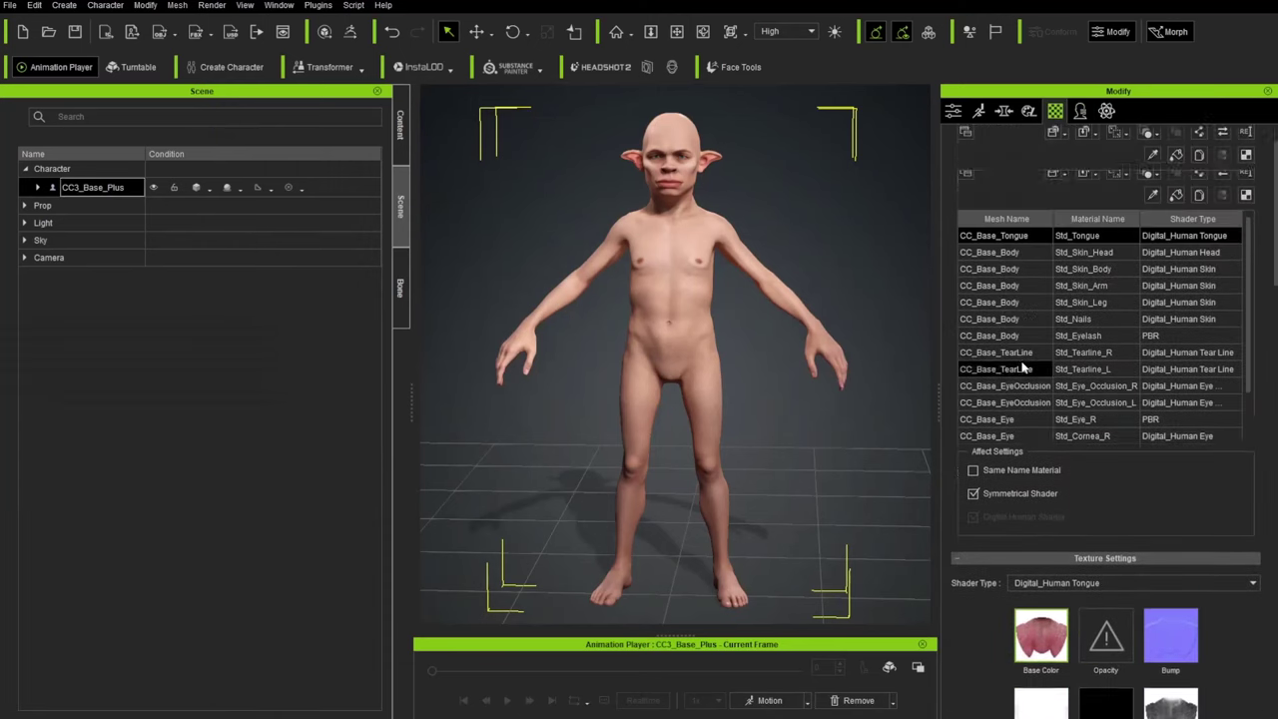
drag(2, 336, 606, 87)
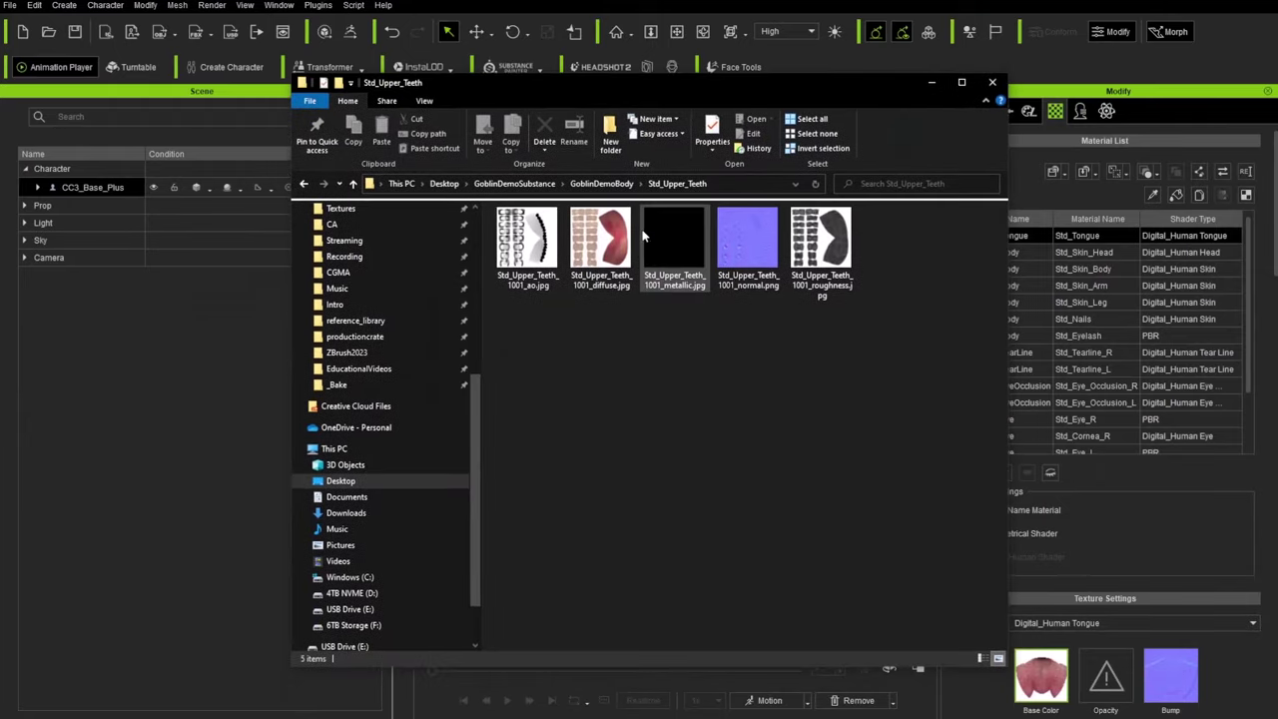
click(614, 187)
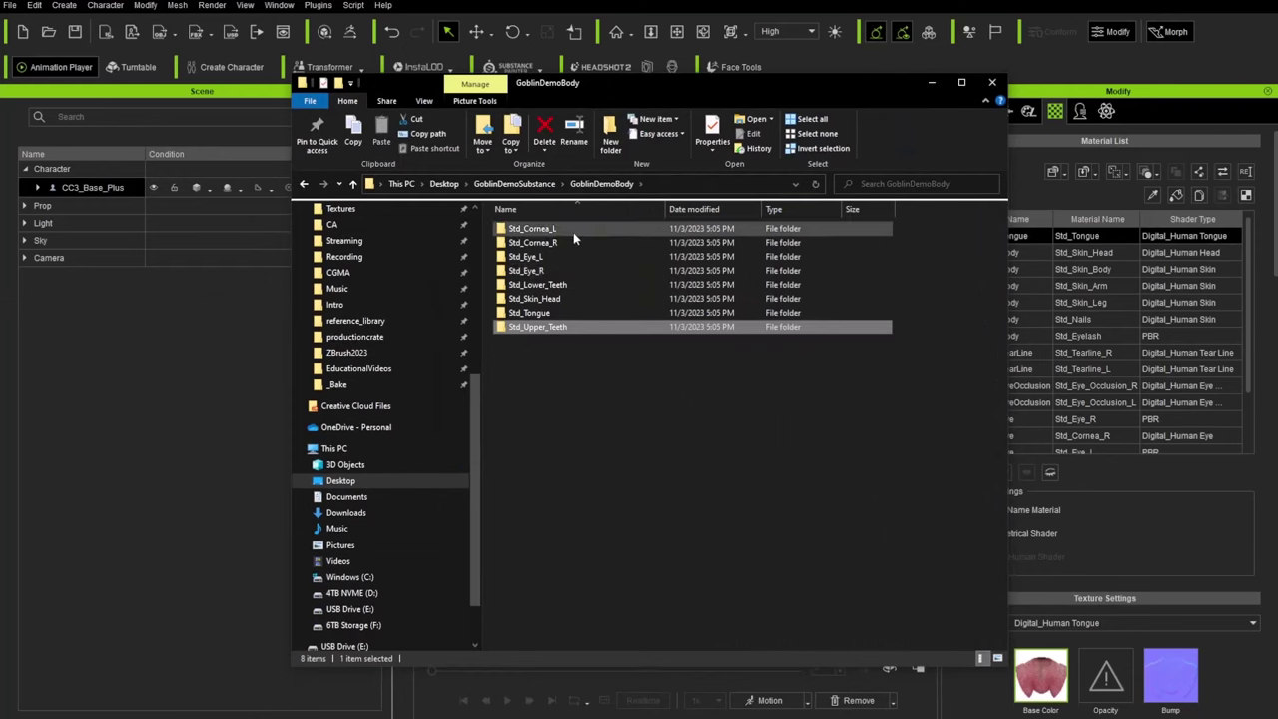
double_click(555, 254)
click(602, 183)
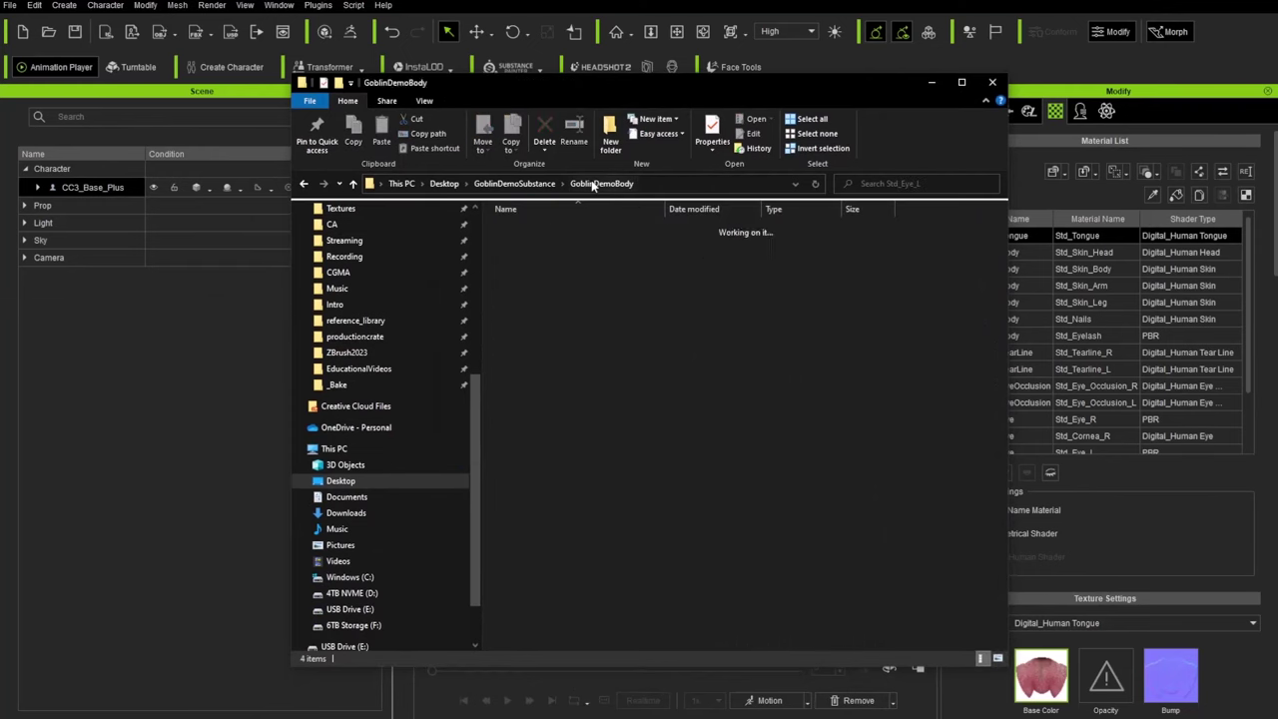
double_click(567, 295)
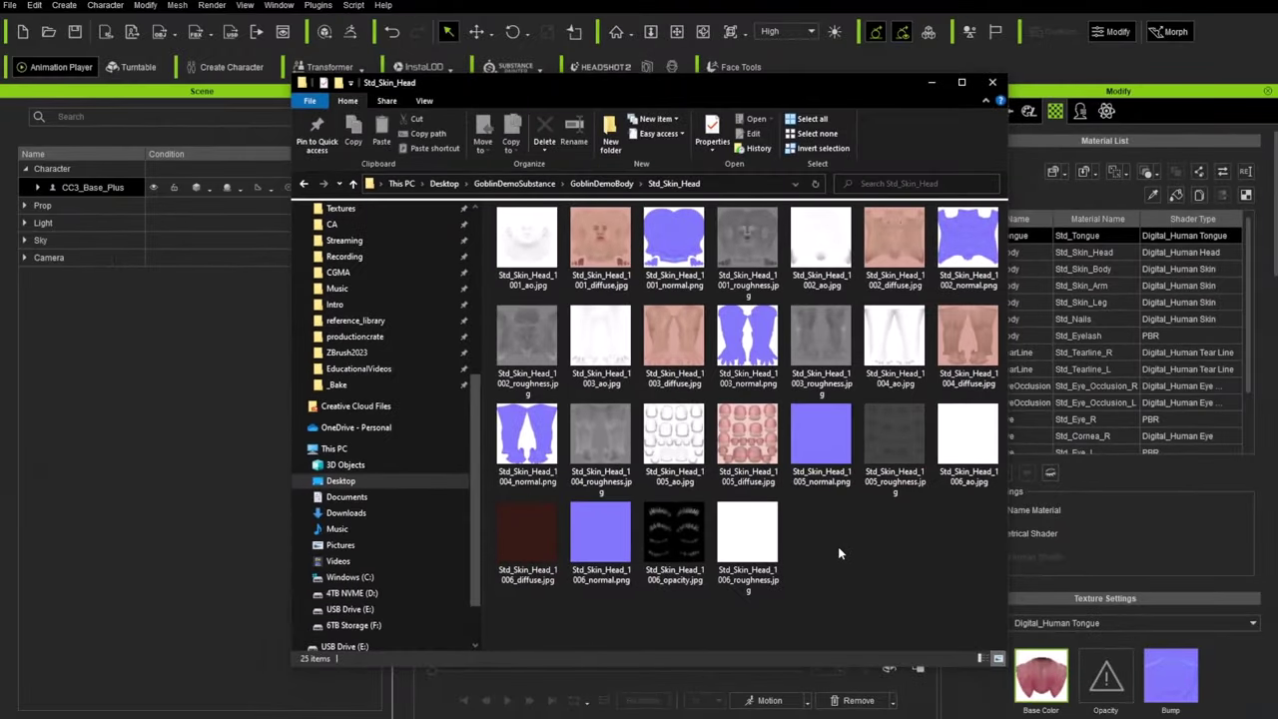
click(602, 184)
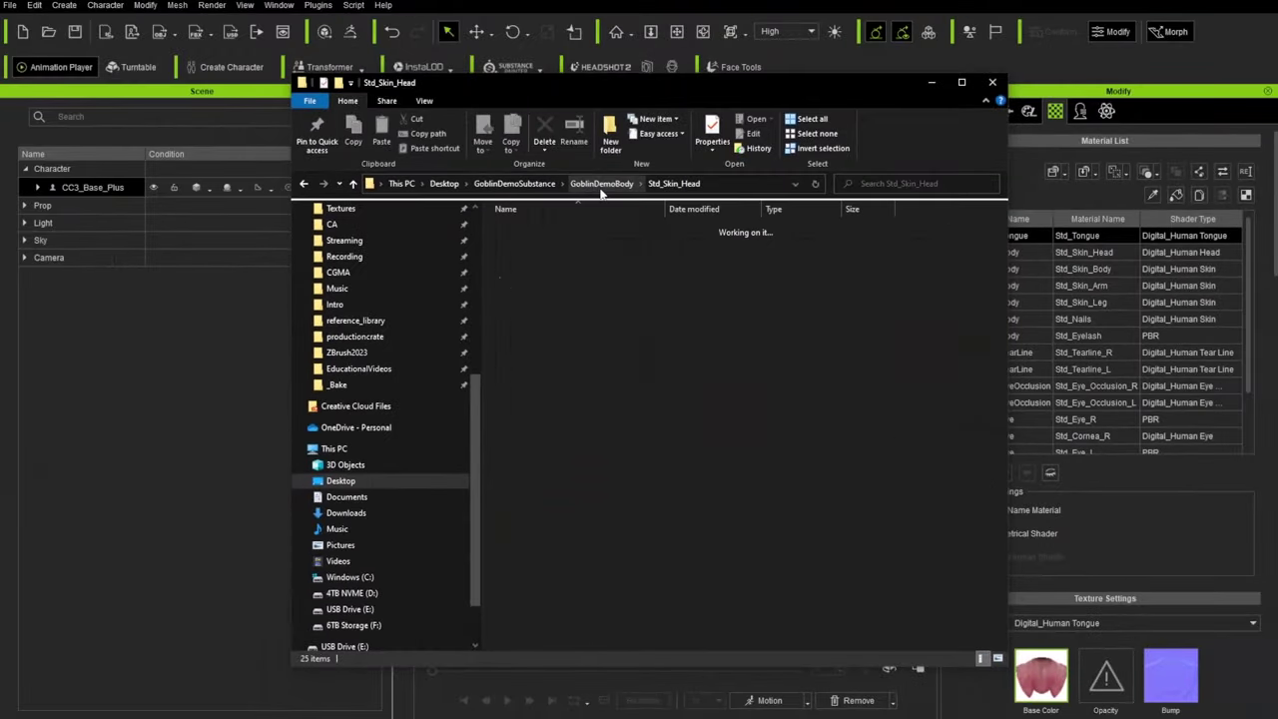
drag(645, 90, 20, 180)
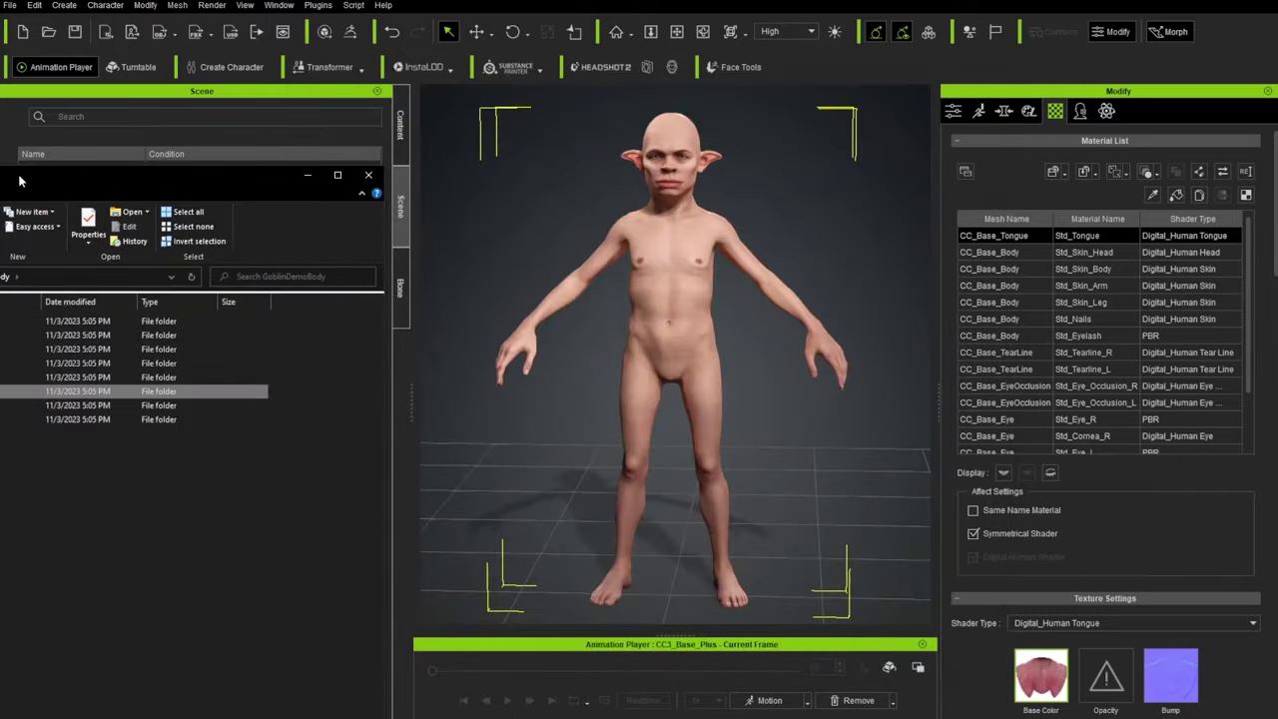
Switch to Maya and import GoblinDemoBody.obj from the Desktop's GoblinDemoSubstance folder
drag(321, 195, 863, 154)
click(459, 280)
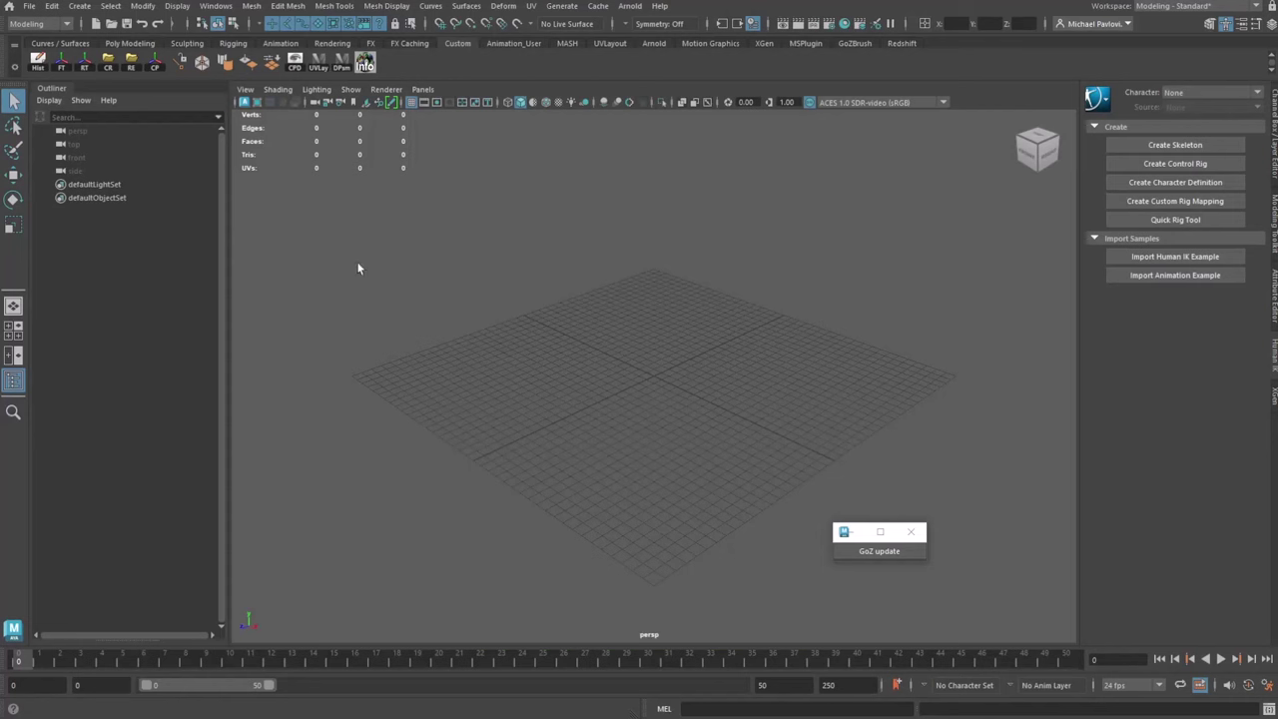
click(29, 6)
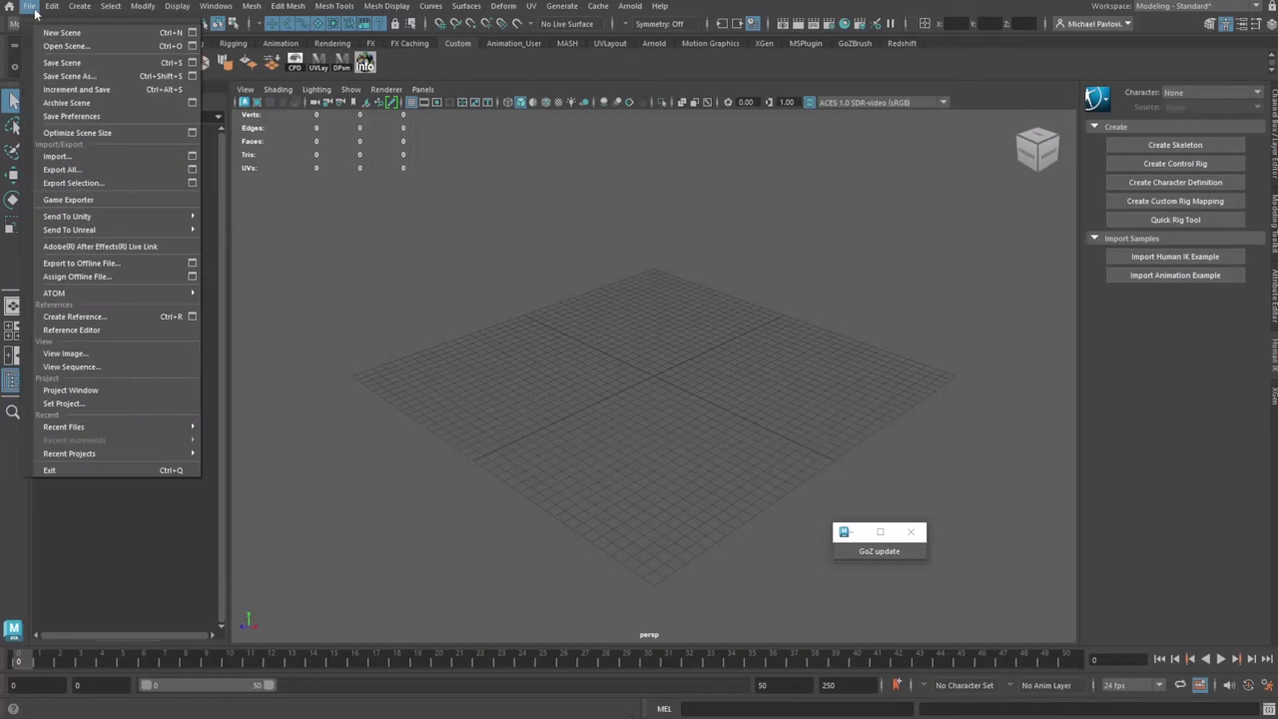
click(55, 156)
click(0, 136)
double_click(22, 126)
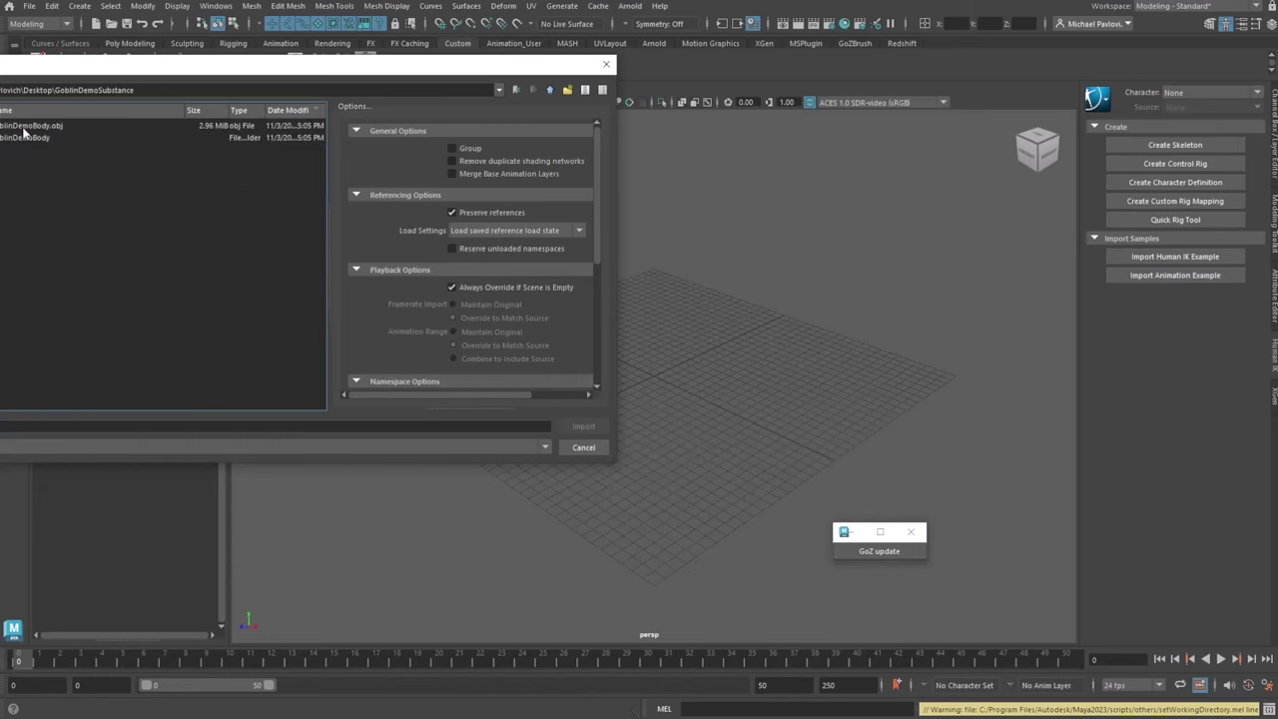
double_click(30, 126)
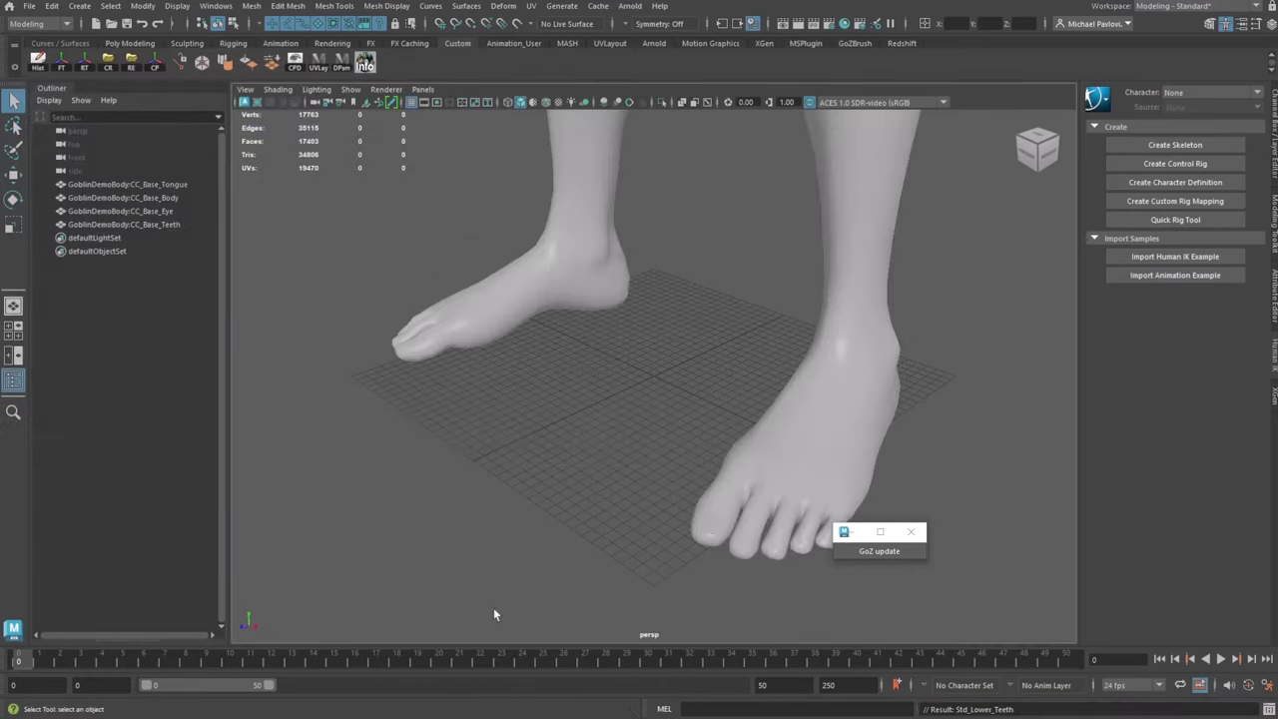
Bring the whole goblin into view, check the body, eye, teeth and tongue meshes one by one, and select them all
alt+right_drag(580, 365, 513, 205)
alt+middle_drag(513, 205, 510, 454)
alt+drag(511, 453, 519, 395)
click(162, 198)
click(162, 212)
click(161, 226)
click(165, 184)
alt+drag(689, 280, 741, 267)
drag(479, 150, 717, 507)
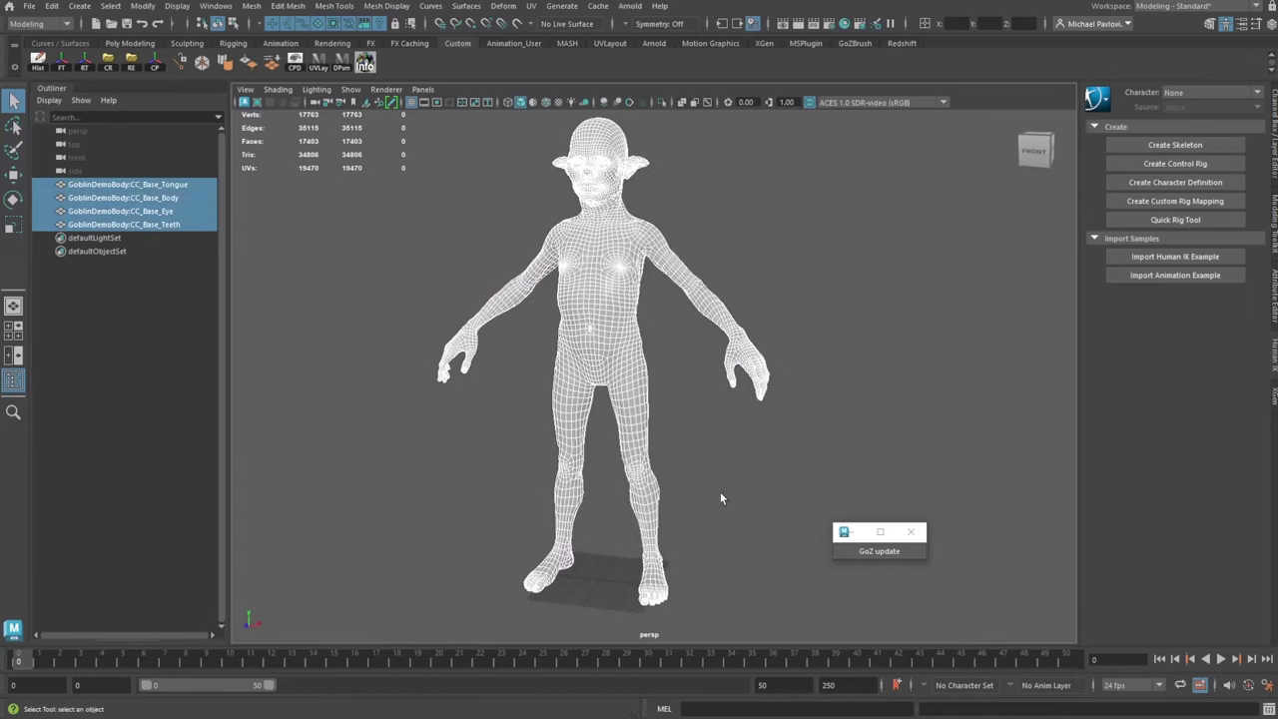
Open the Hypershade and the UV Editor side by side with the model and clear the mesh selection
click(845, 23)
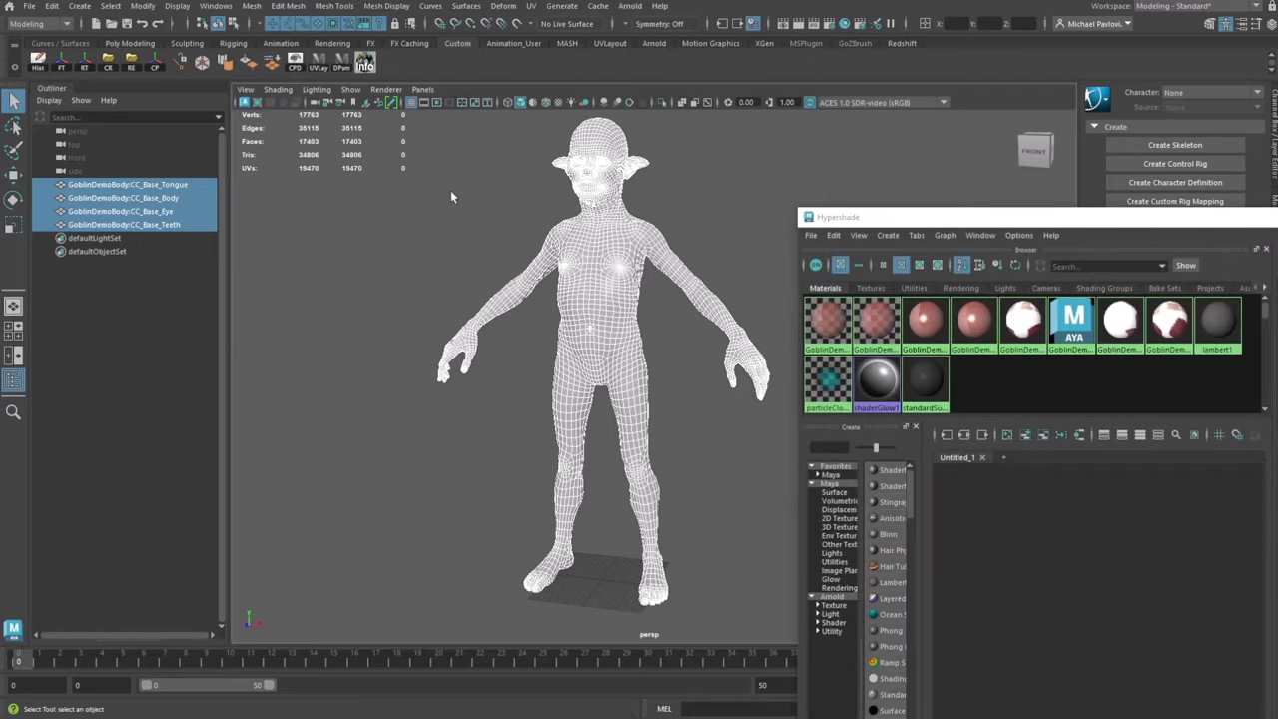
key(space)
click(489, 133)
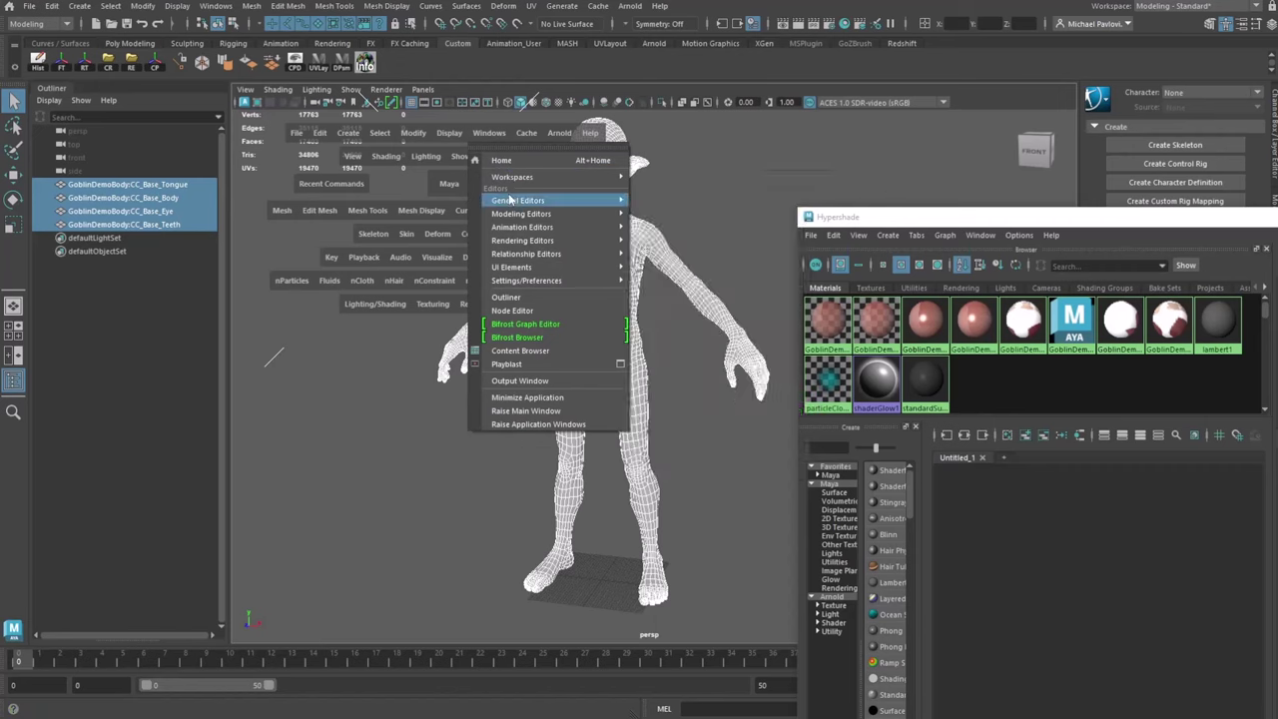
mouse_move(609, 199)
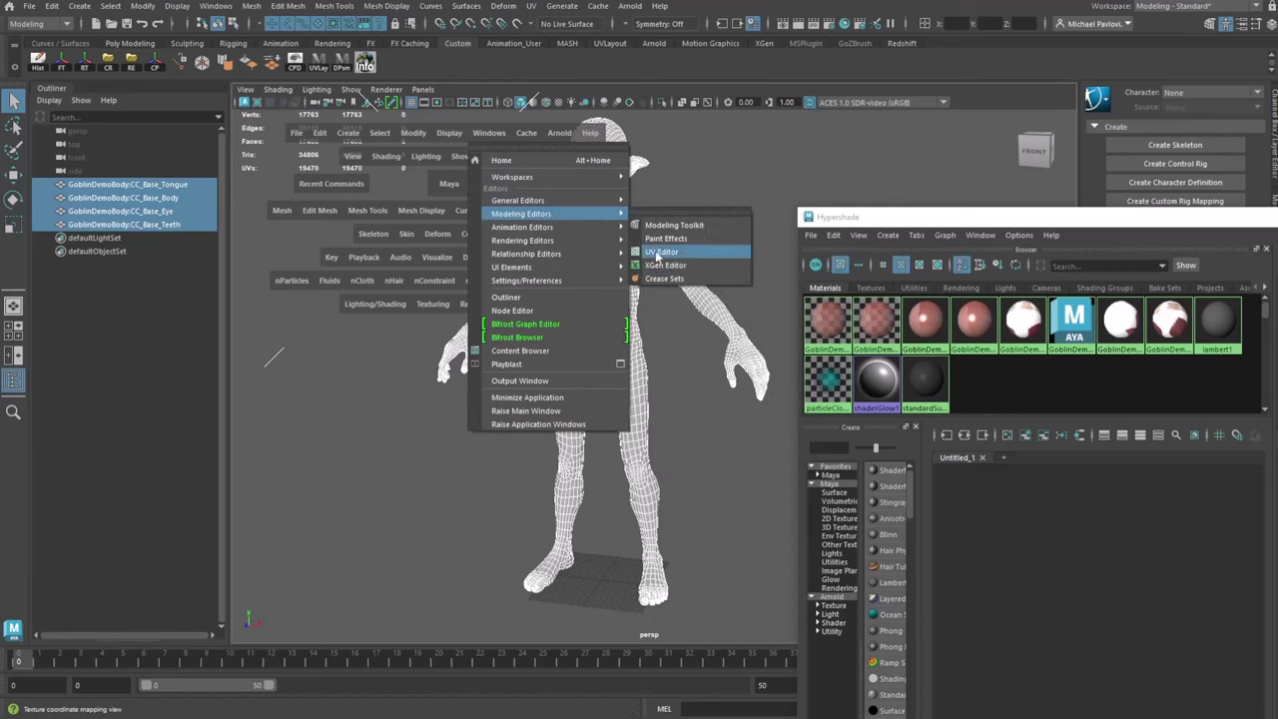
click(671, 250)
drag(531, 371, 500, 435)
click(509, 258)
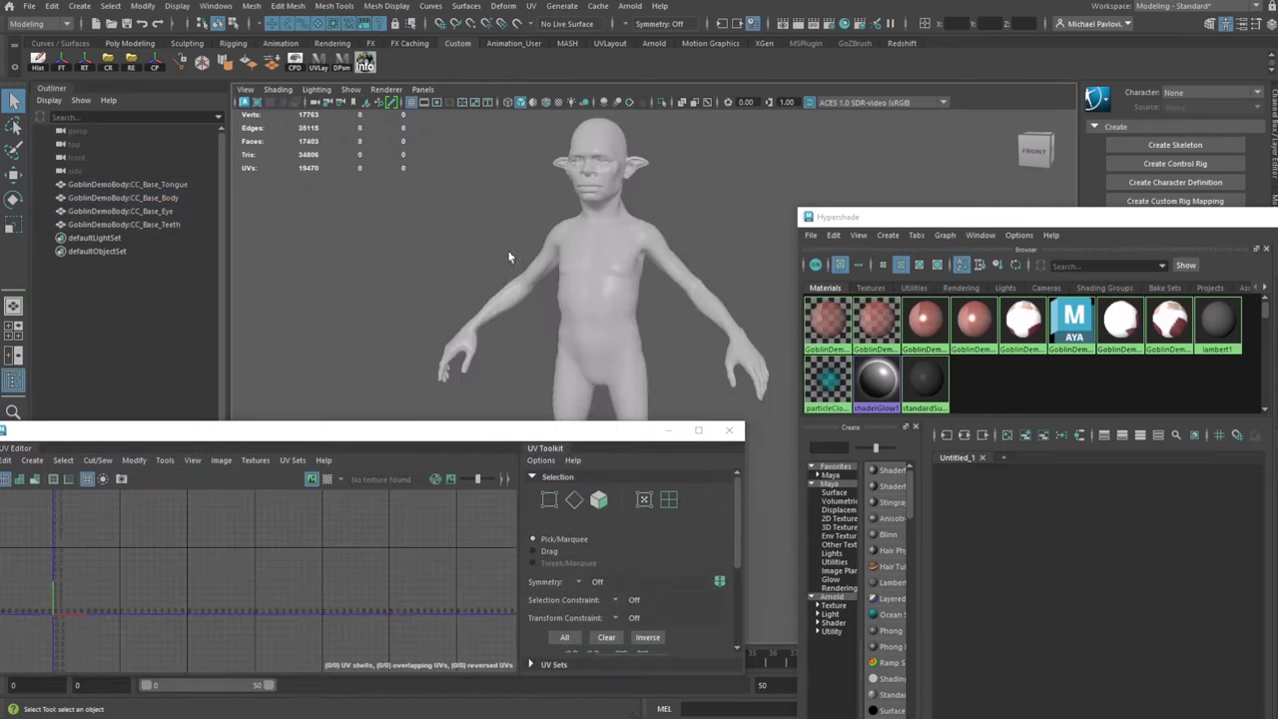
Select the geometry assigned to the cornea, eye, lower teeth and Std_Skin_Head materials in turn to examine their UV layouts
right_click(830, 319)
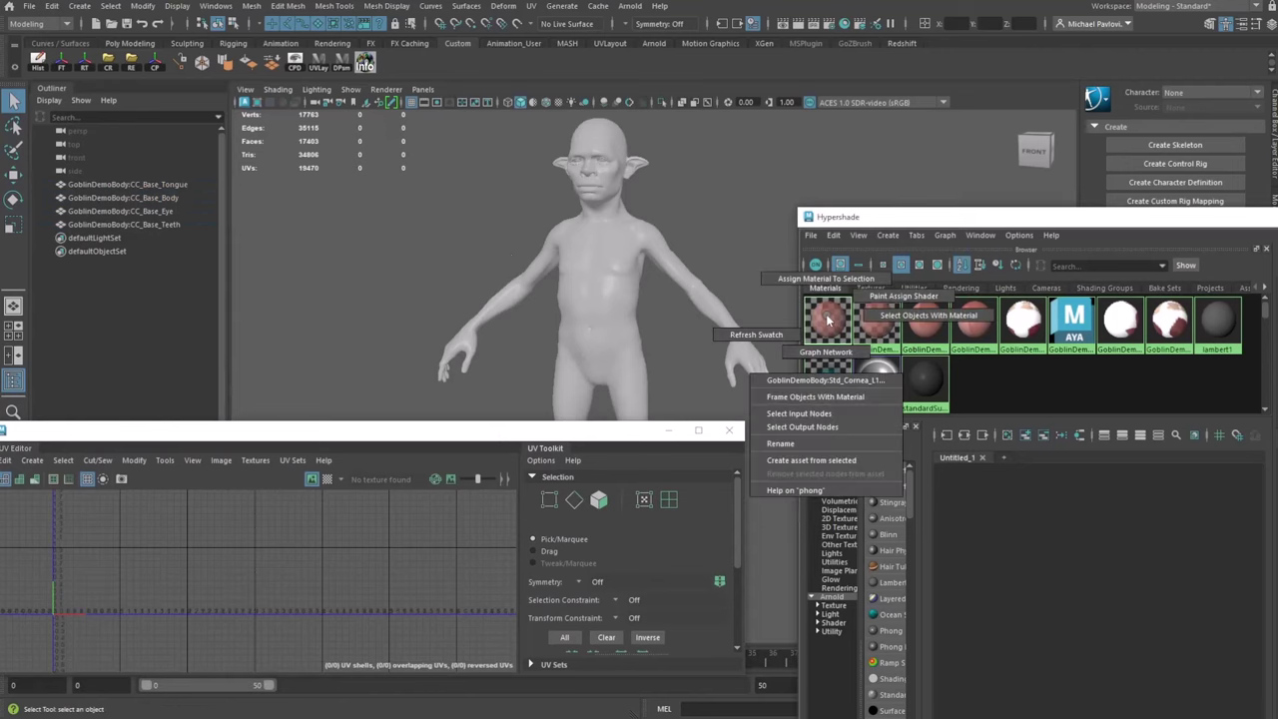
click(881, 318)
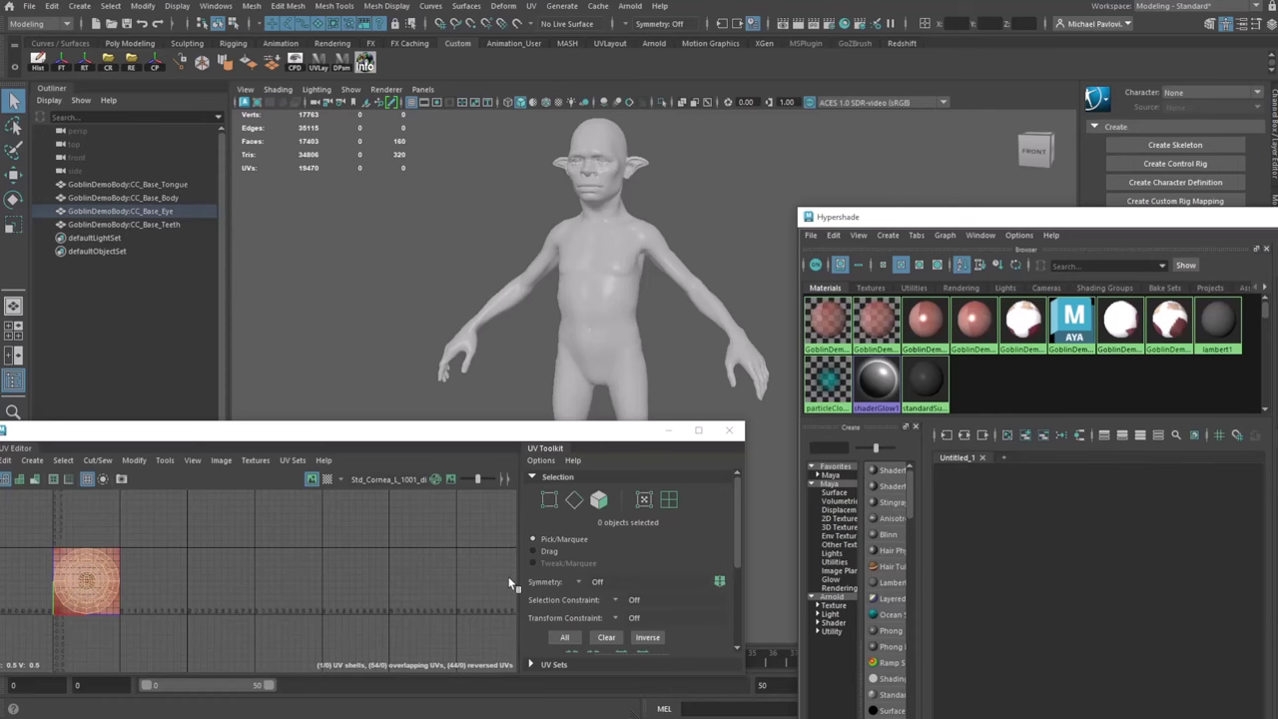
right_drag(873, 322, 864, 409)
right_drag(976, 321, 1007, 321)
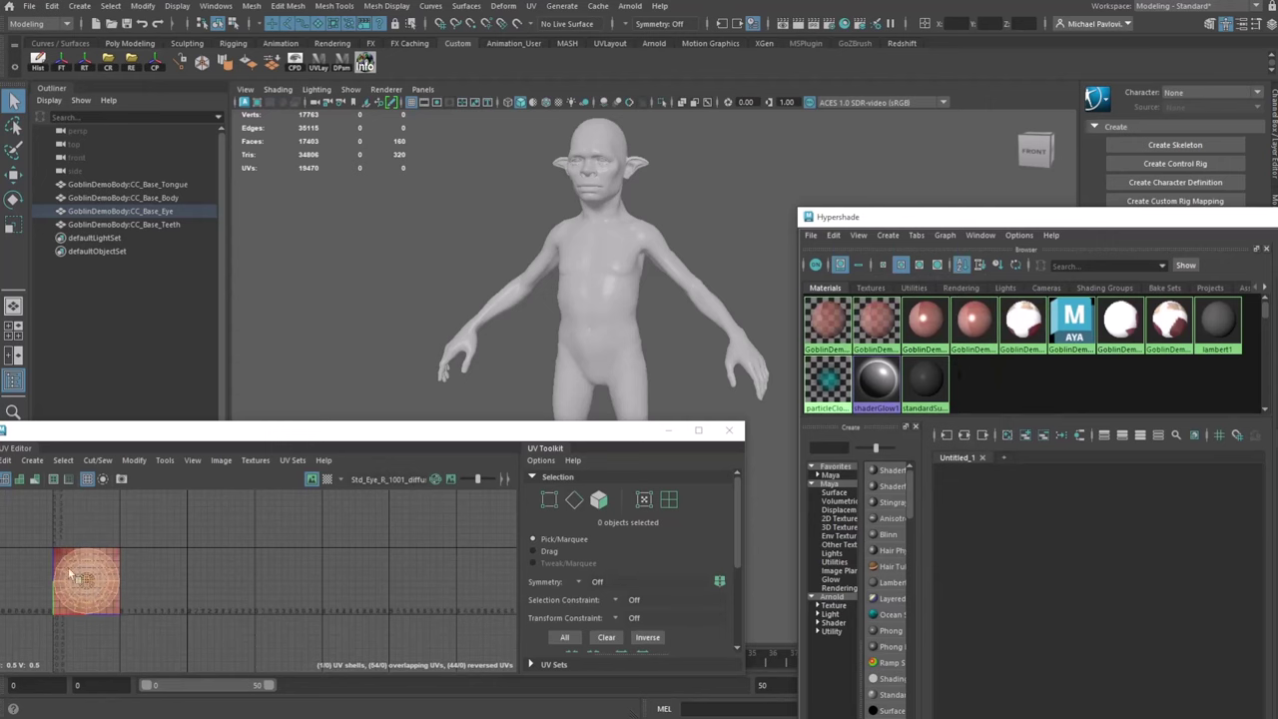
right_drag(1017, 327, 1018, 400)
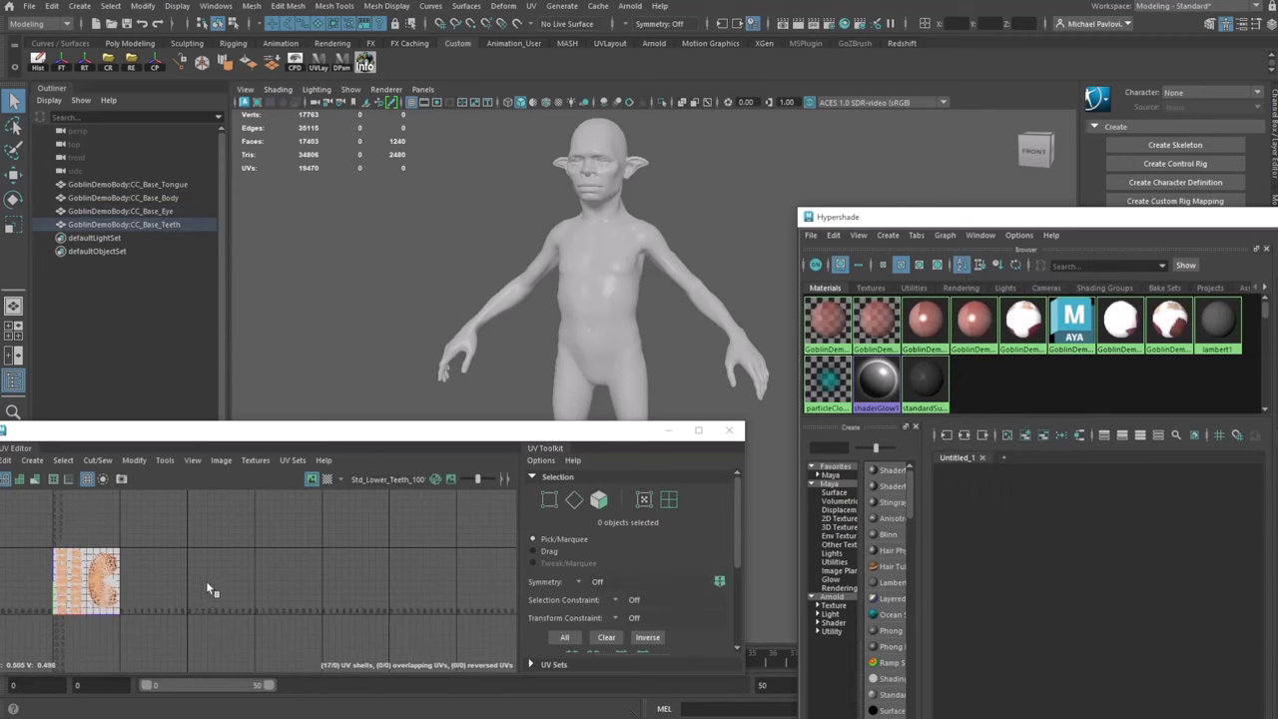
right_click(1075, 326)
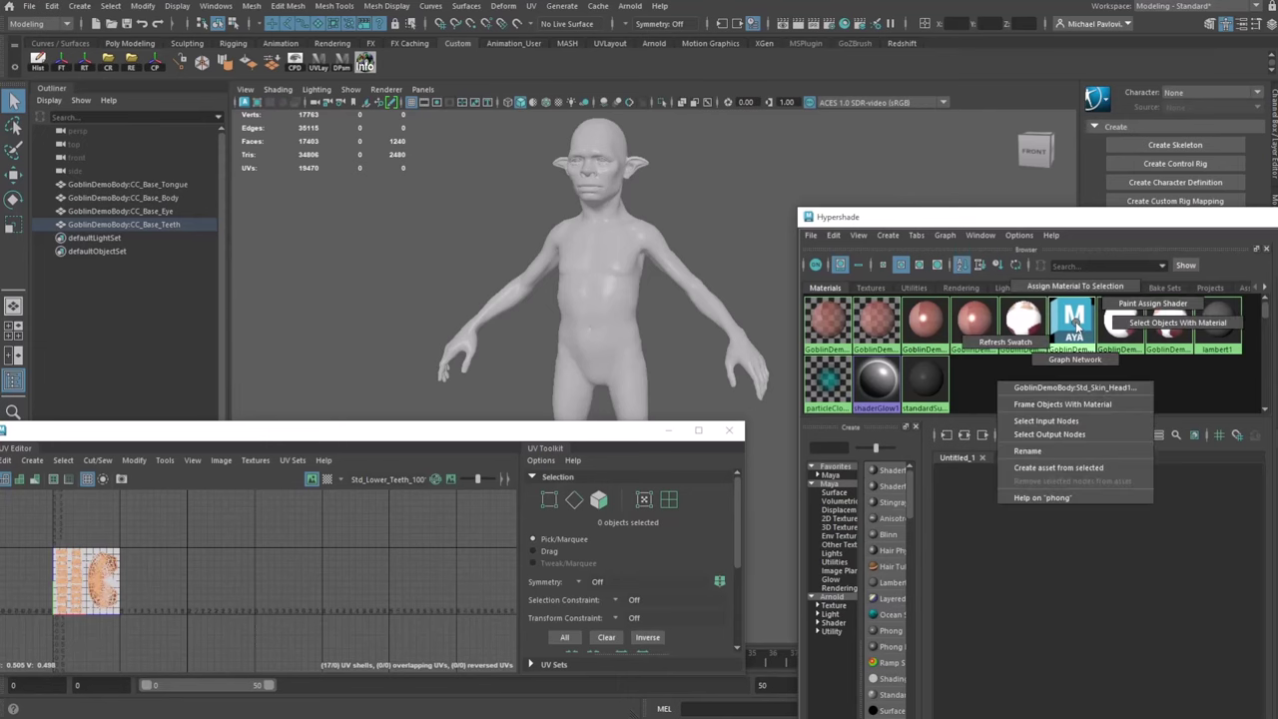
click(1122, 325)
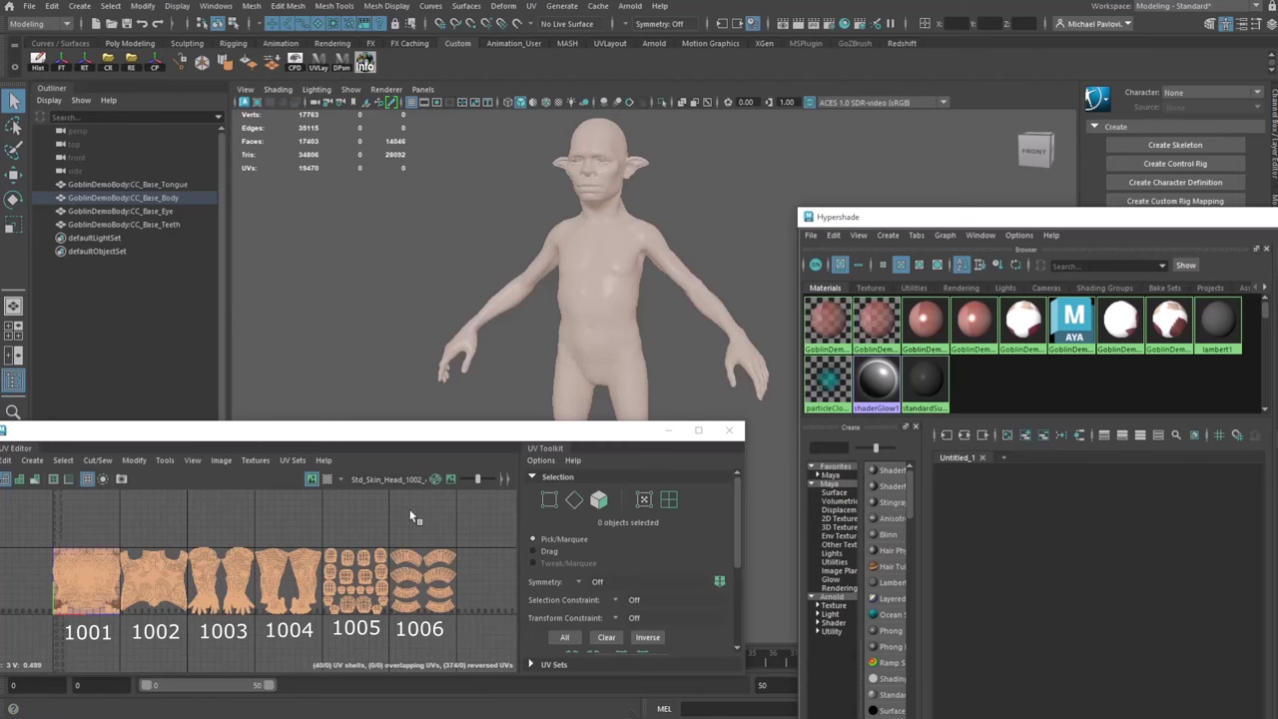
Select the CC_Base_Body mesh, examine its UV tiles and the UV Toolkit's Transform options, and move the UV Editor away
click(580, 299)
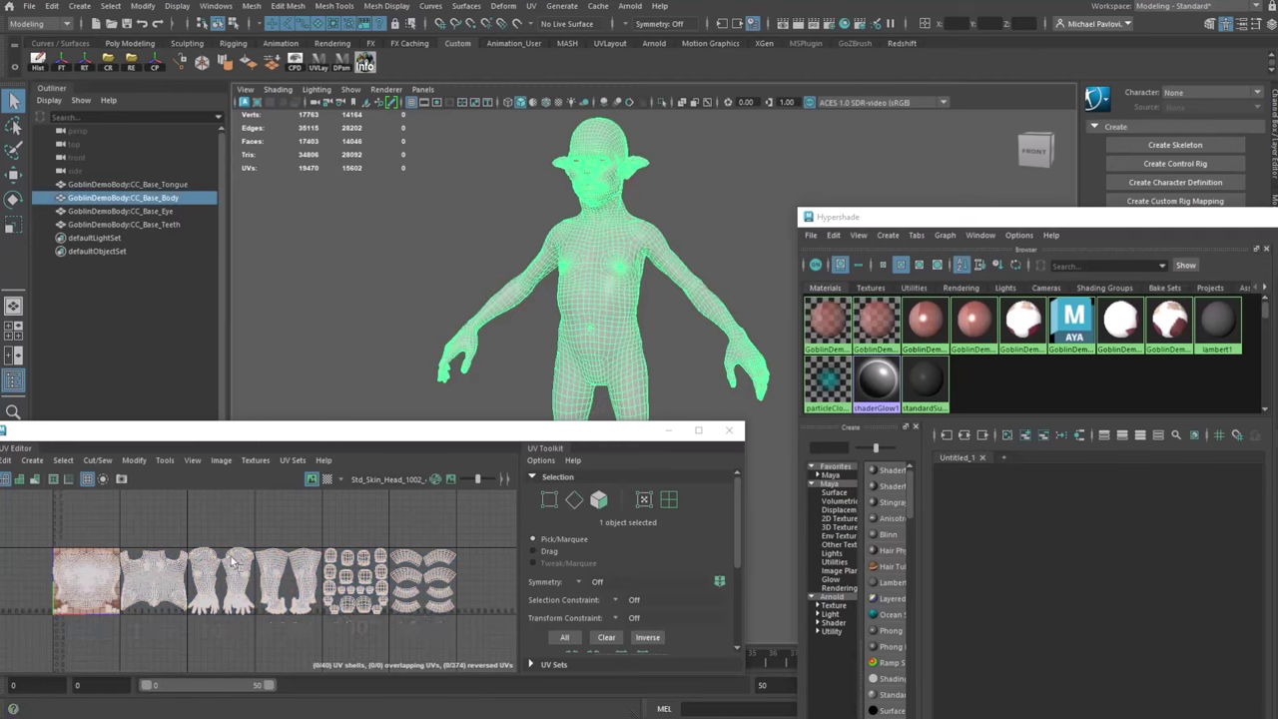
drag(466, 432, 443, 171)
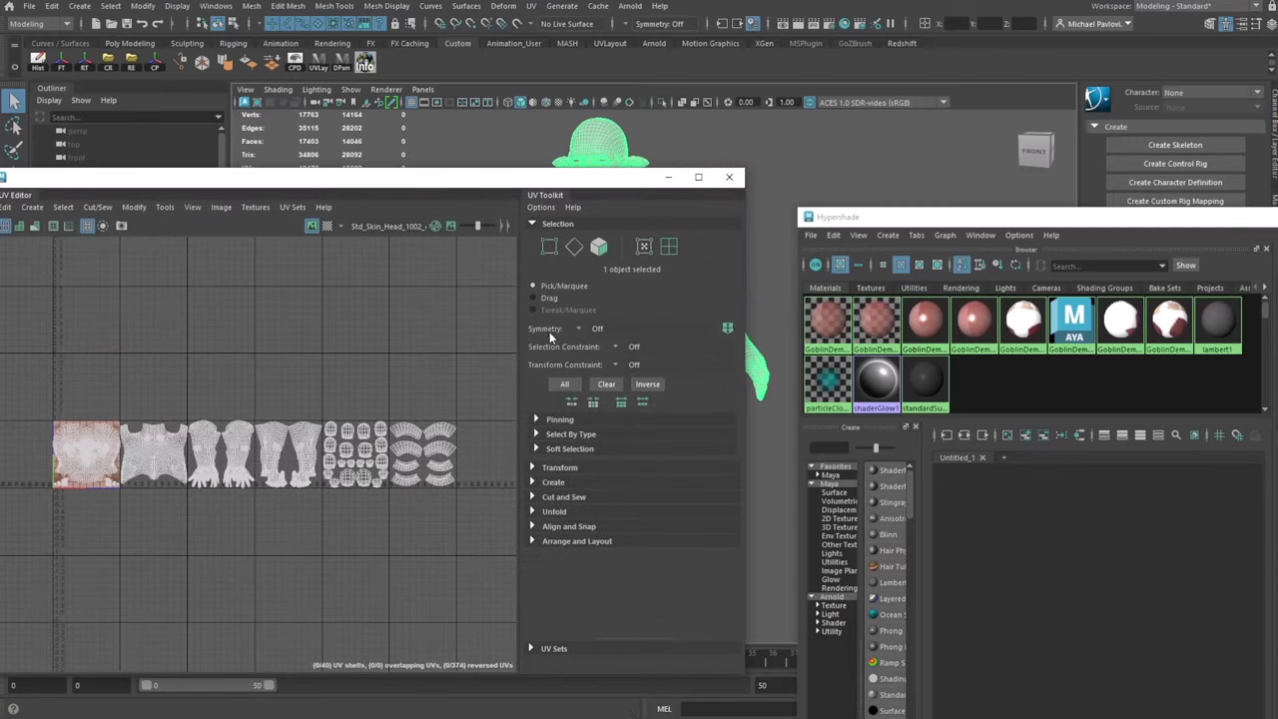
click(534, 468)
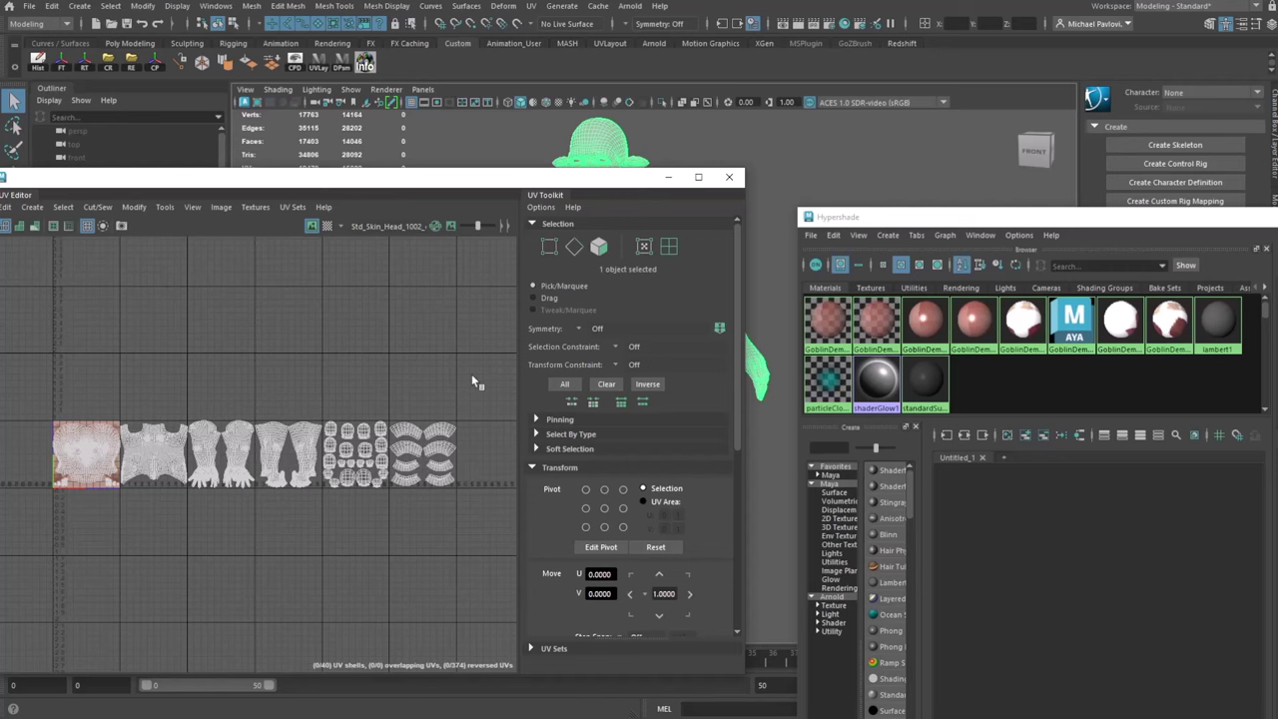
drag(593, 182, 569, 718)
click(878, 211)
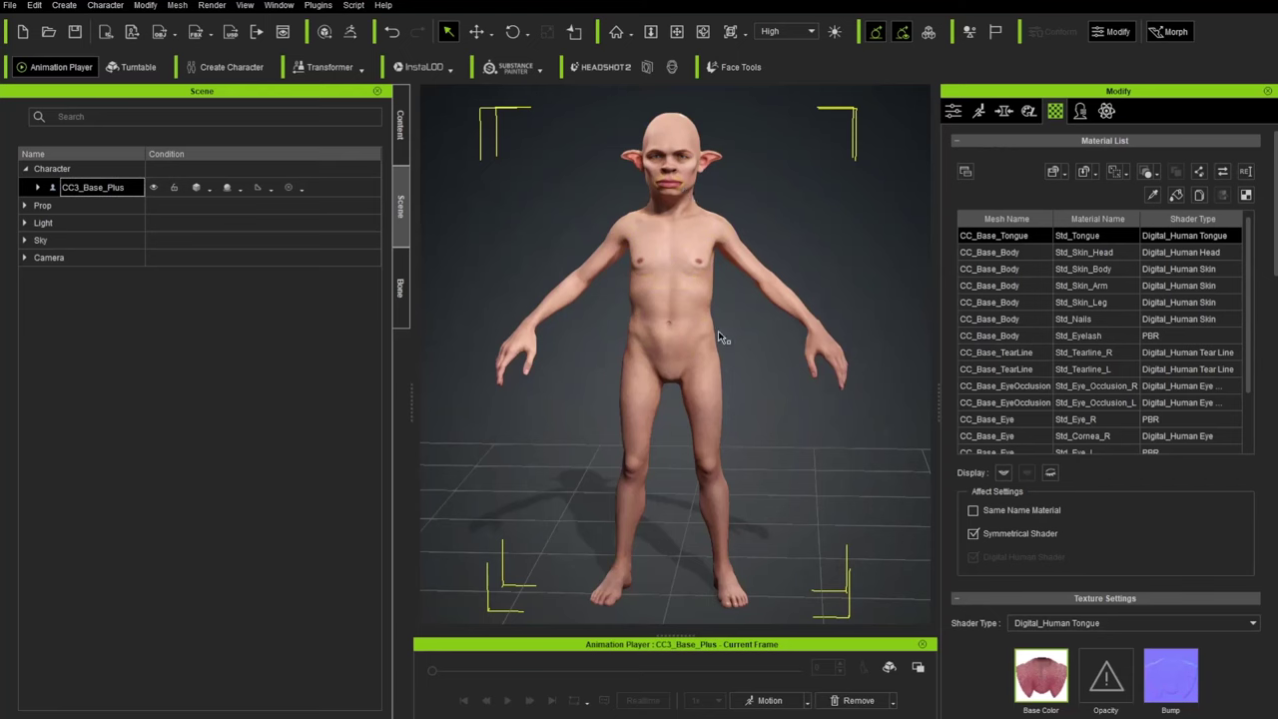
Switch to Character Creator, select CC3_Base_Plus and open Edit Facial with its individual facial morph sliders
right_drag(815, 255, 759, 223)
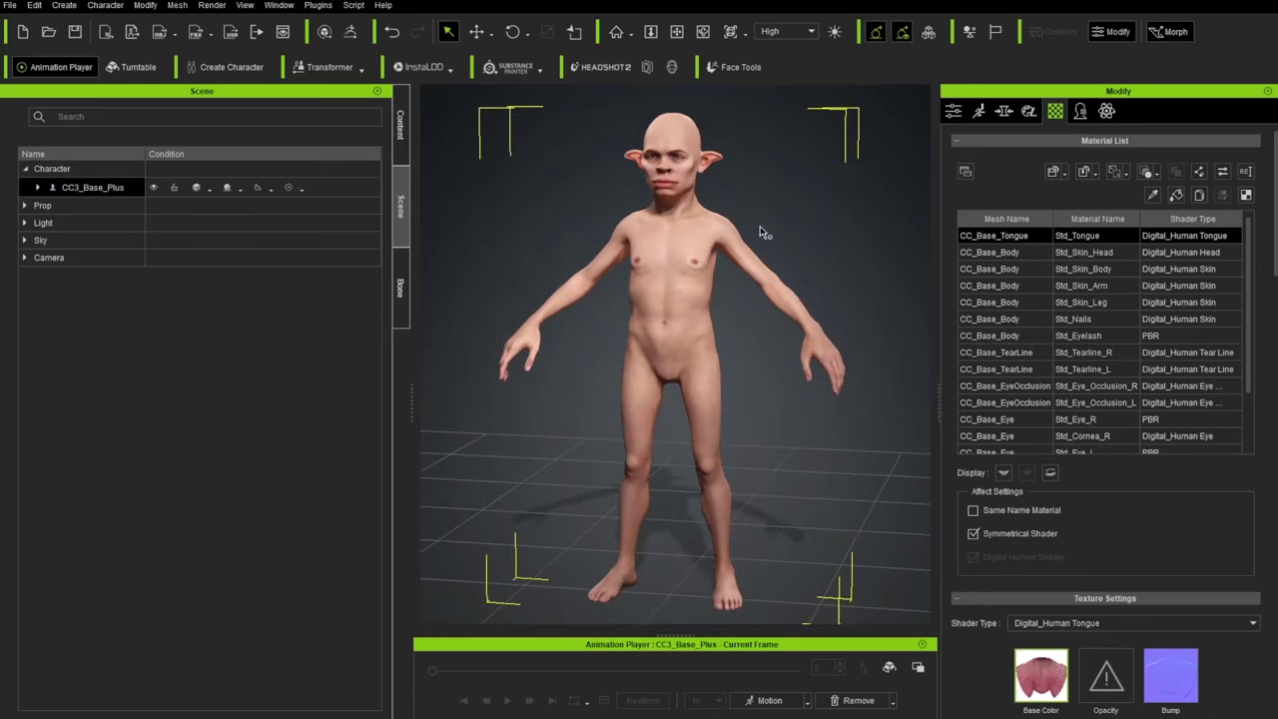
double_click(80, 186)
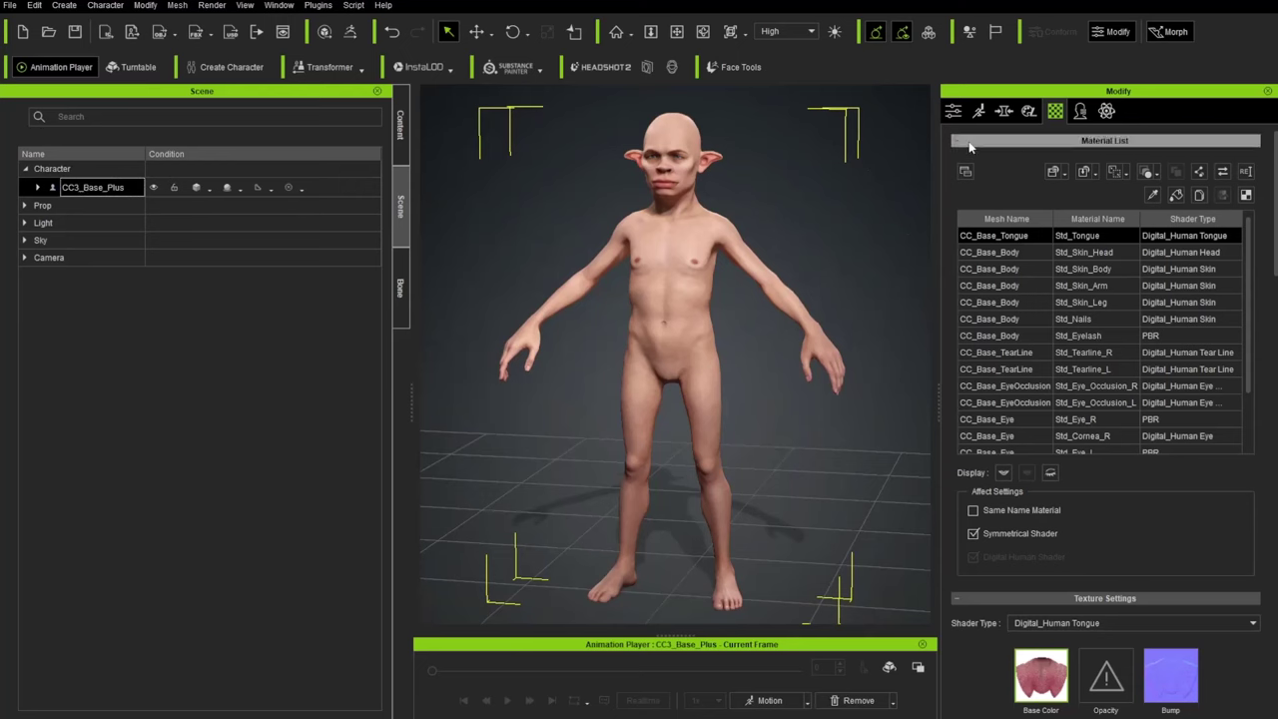
click(979, 112)
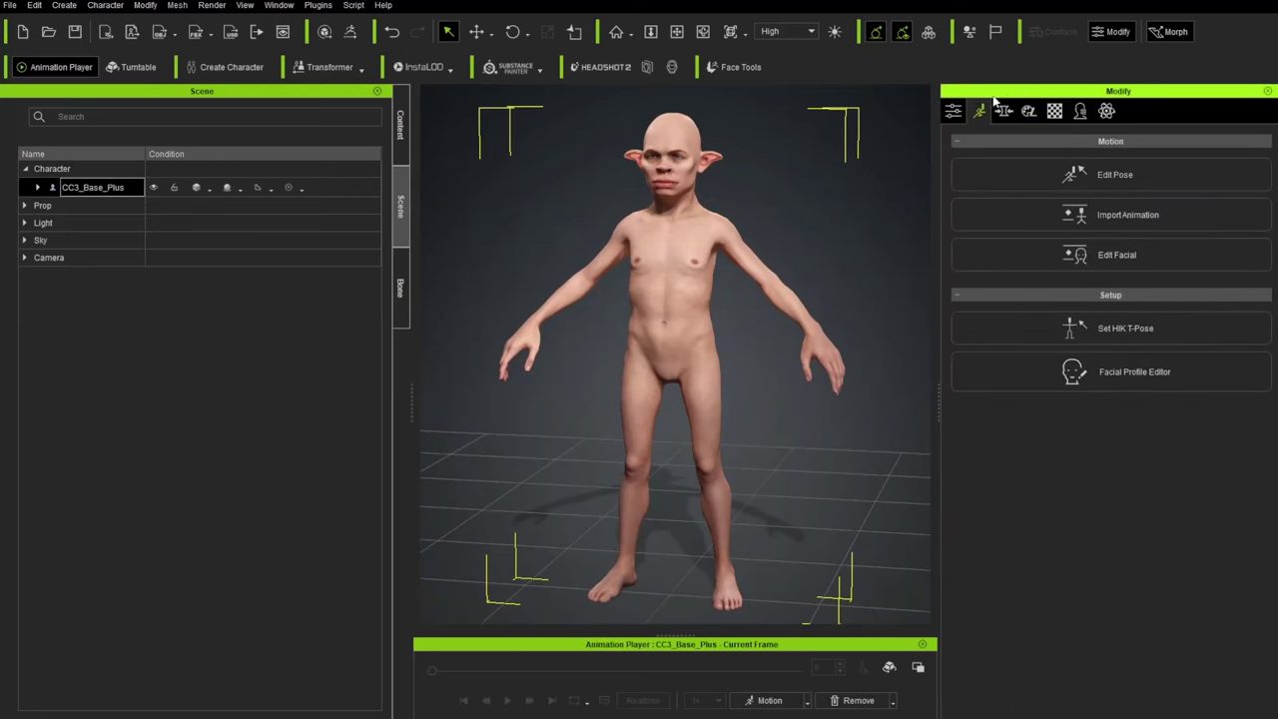
click(1137, 251)
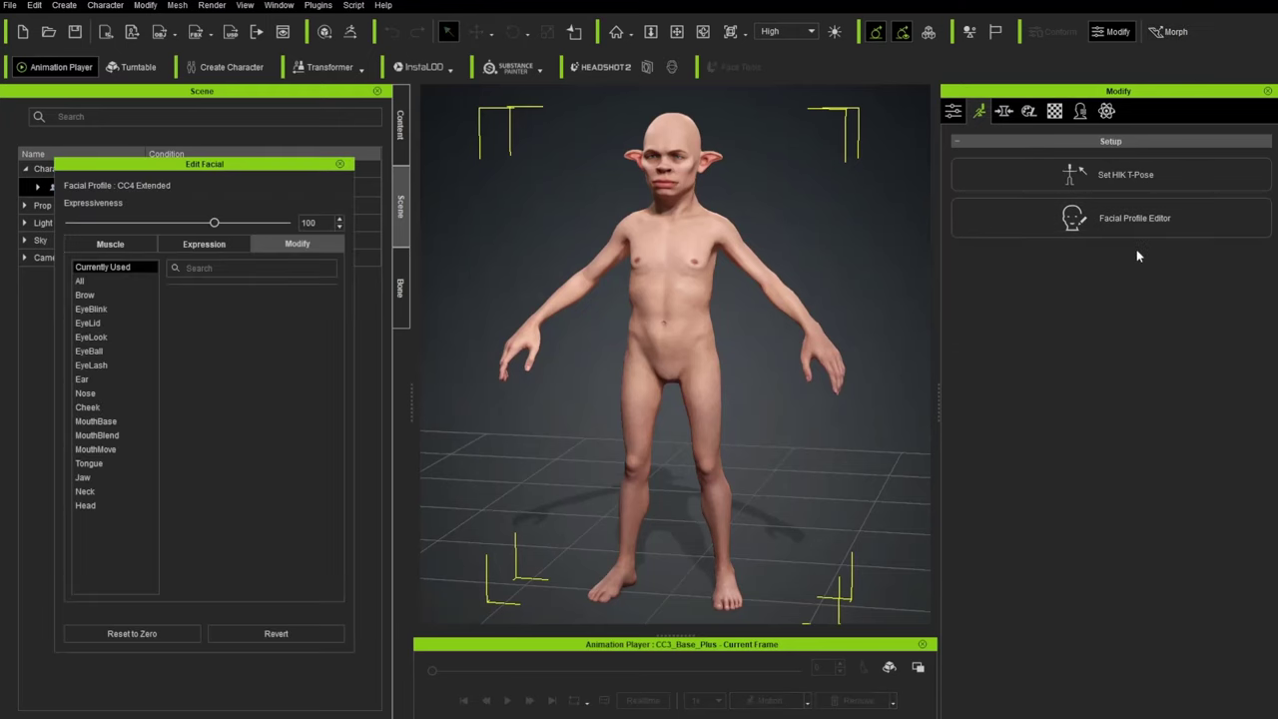
click(90, 246)
click(191, 243)
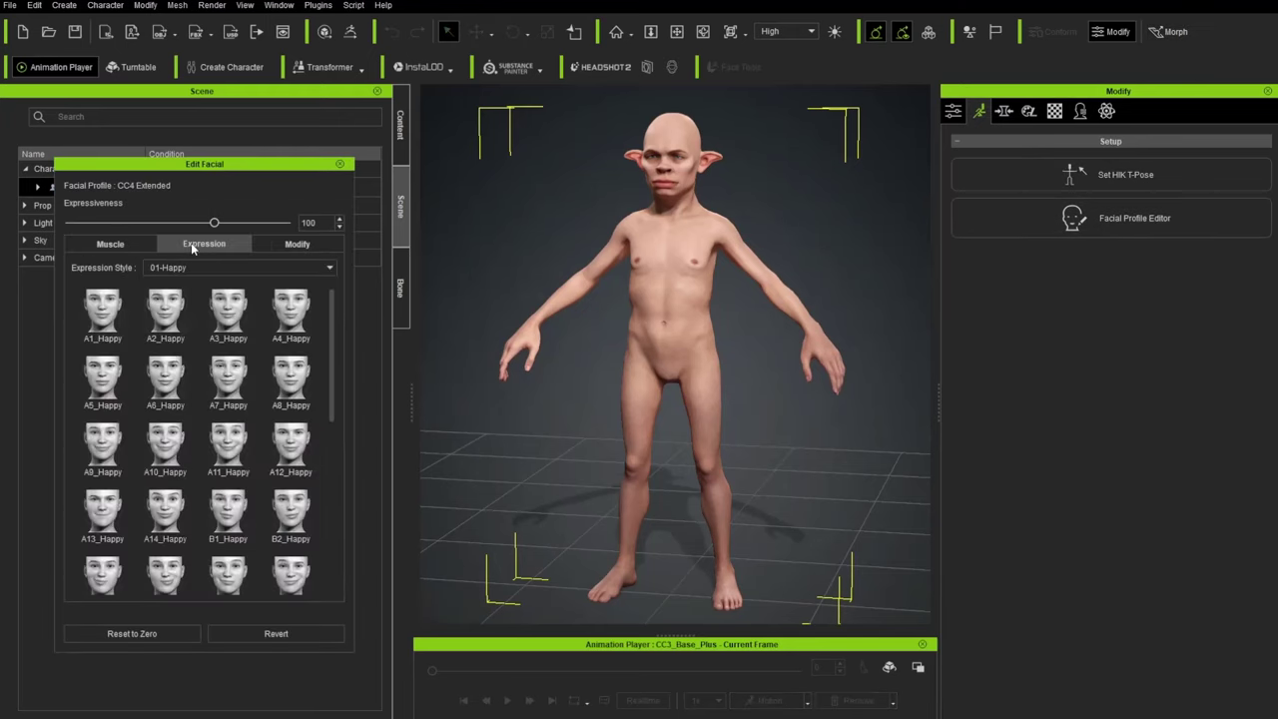
click(296, 248)
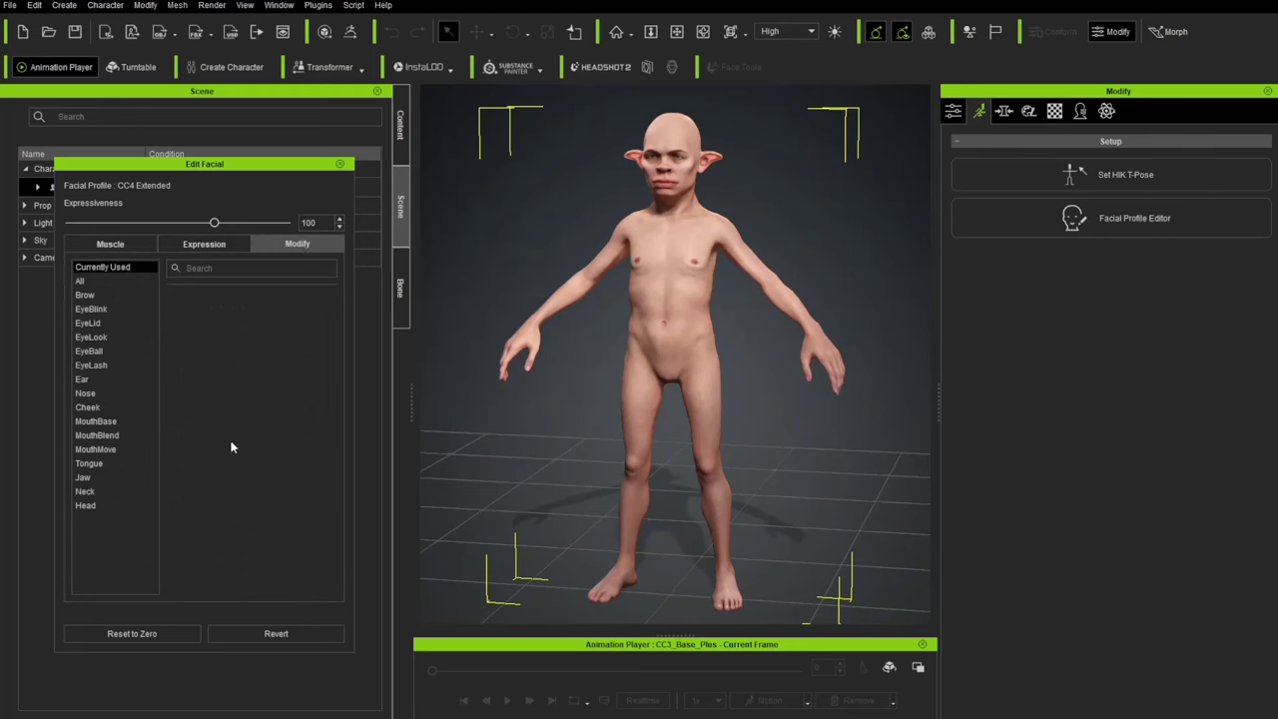
Set the goblin's Jaw_Open morph to 50 and close the facial editor
click(86, 478)
double_click(295, 325)
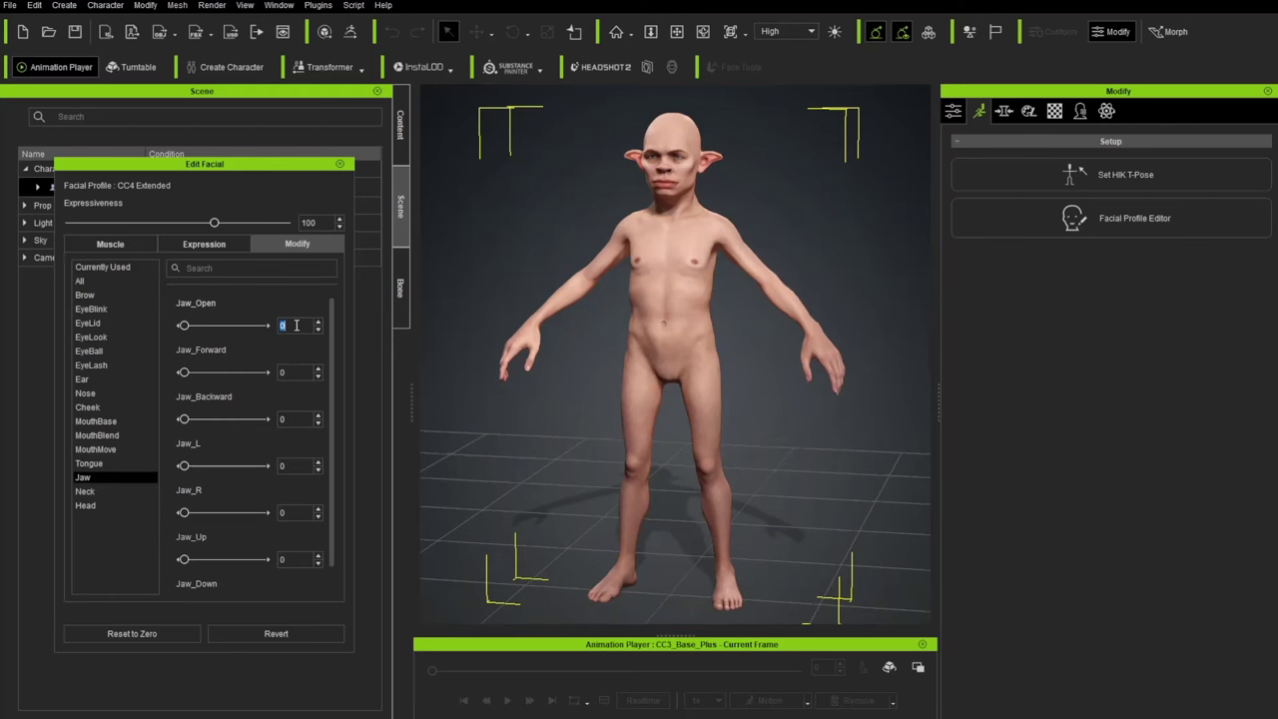
key(Return)
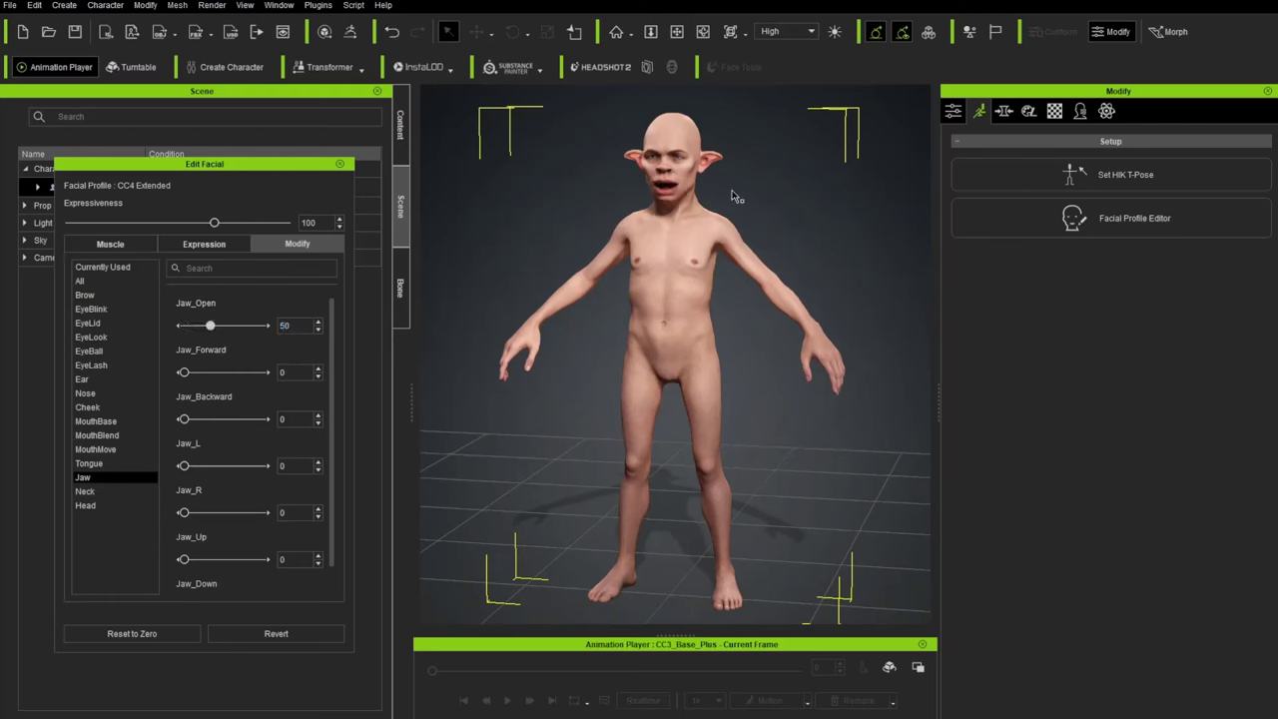
click(340, 164)
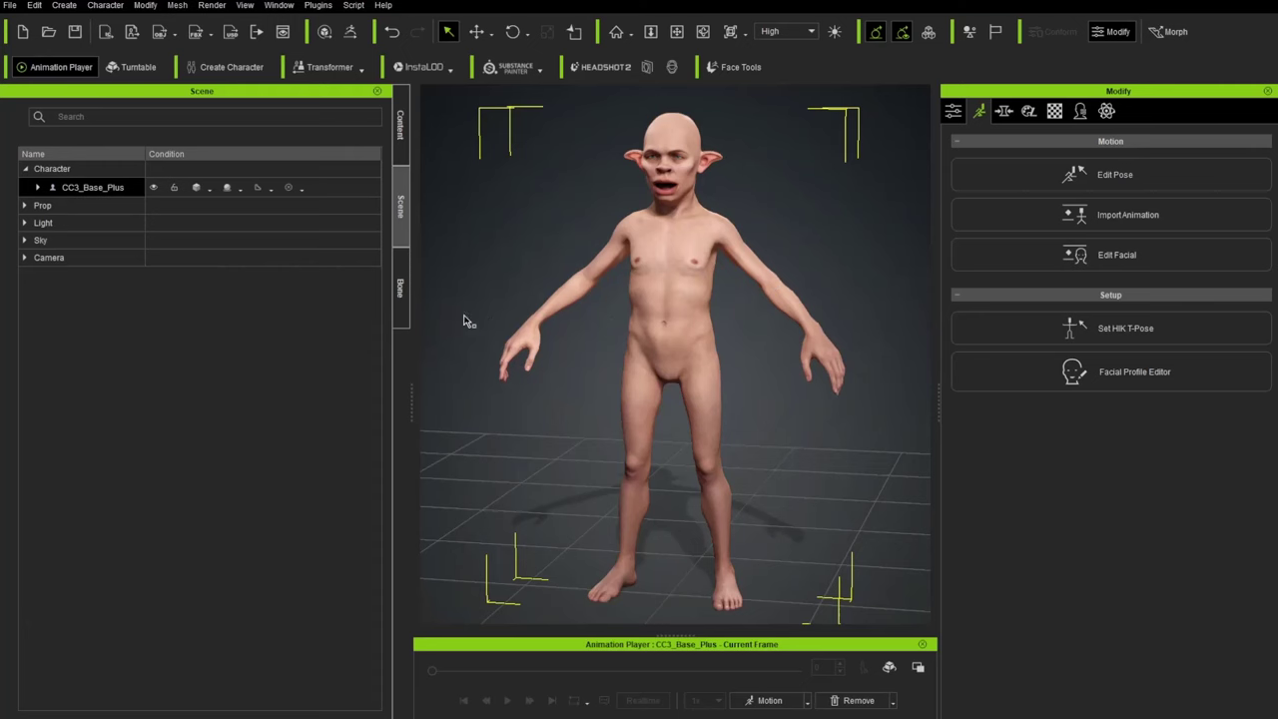
Select all the CC_Base meshes under CC3_Base_Plus and send them to ZBrush through GoZ using the Relink template
click(38, 188)
click(106, 303)
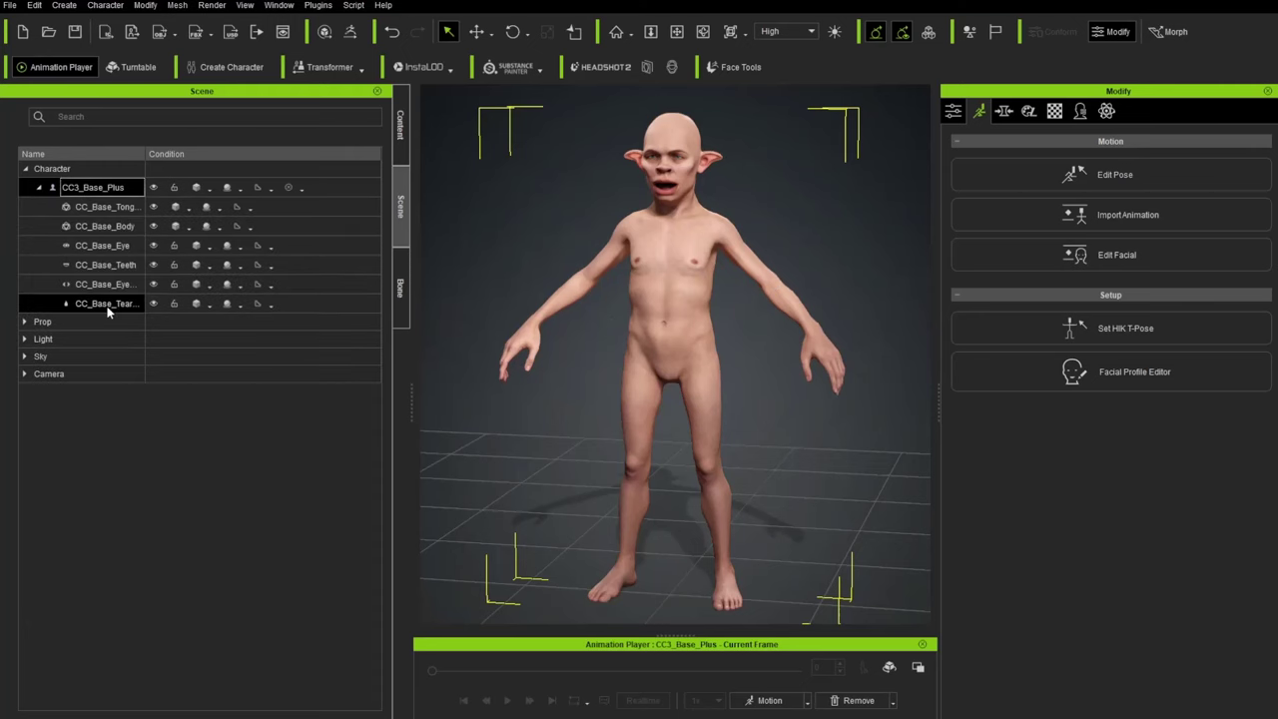
shift+click(106, 207)
click(350, 31)
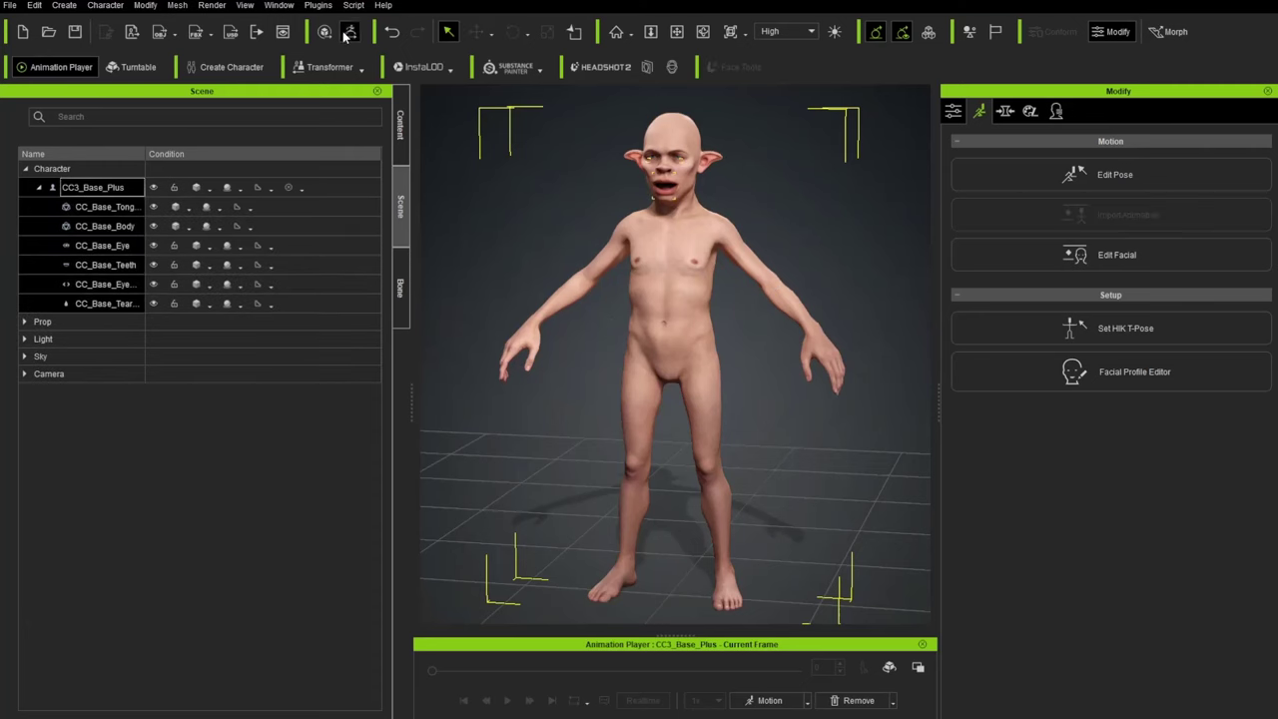
click(486, 225)
click(454, 250)
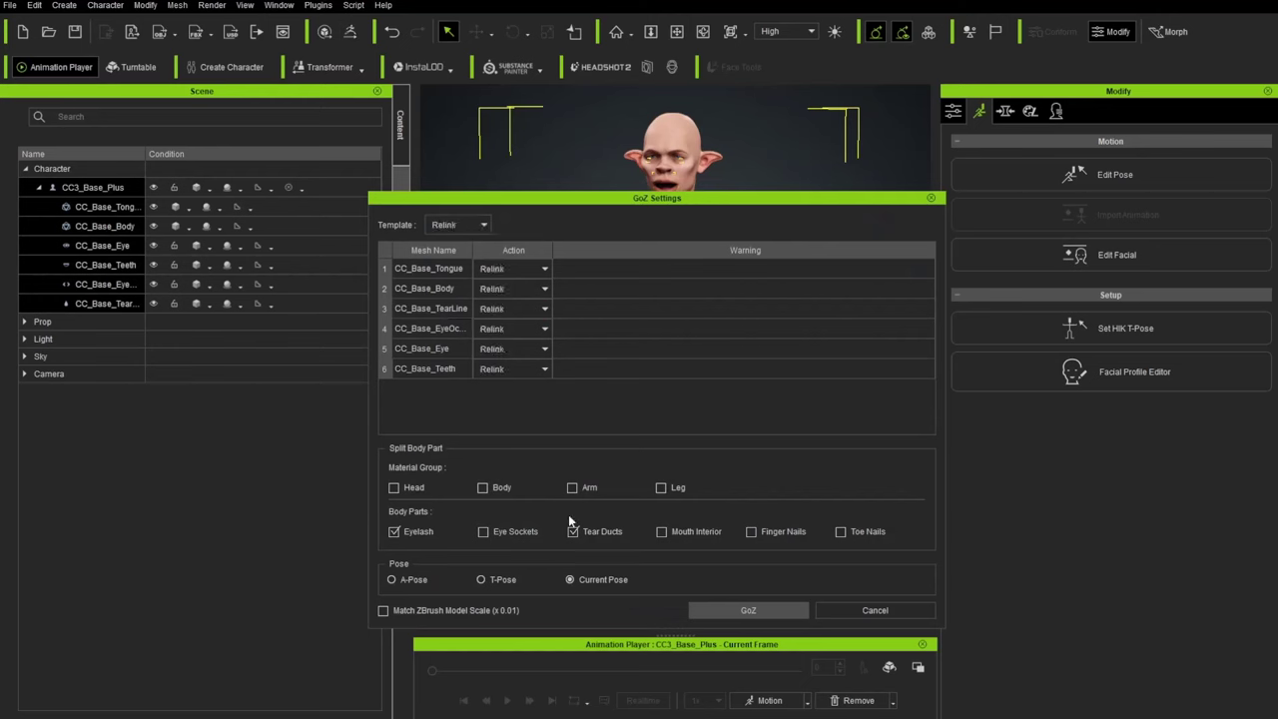
click(748, 611)
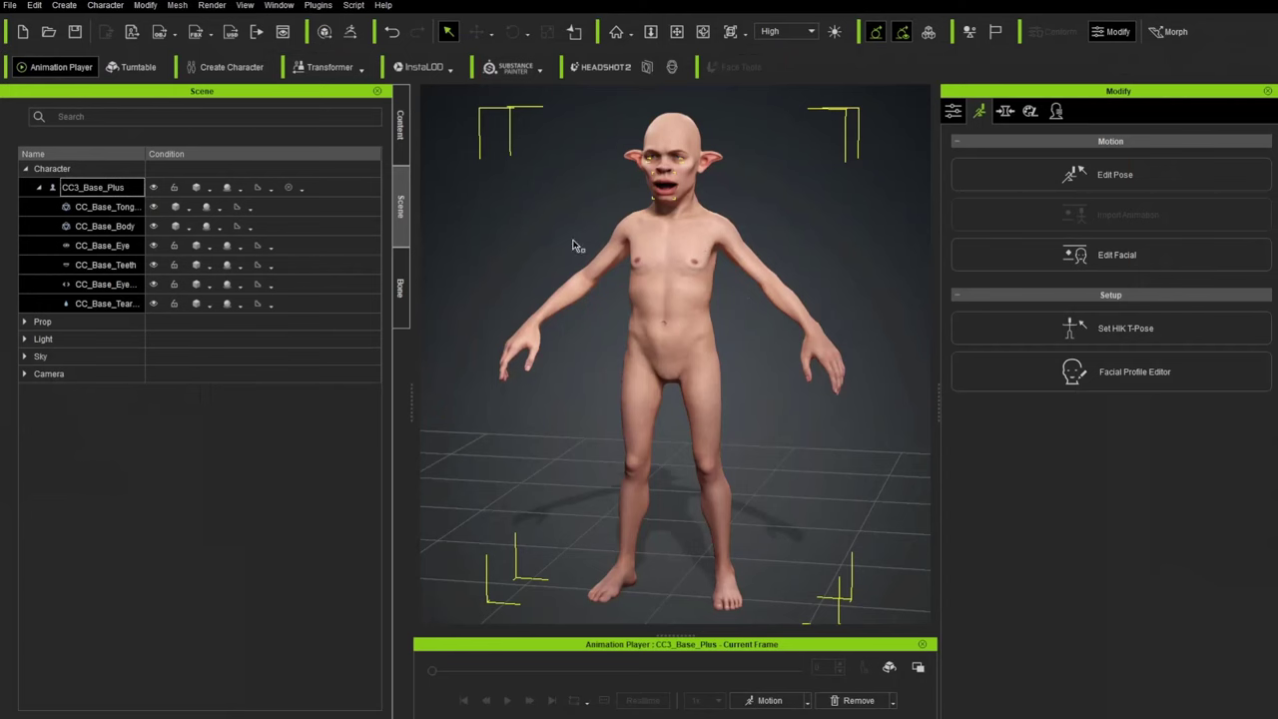
Export the selected meshes for Substance Painter, overwriting GoblinDemoBody.obj in the GoblinDemoSubstance folder
click(512, 67)
click(561, 89)
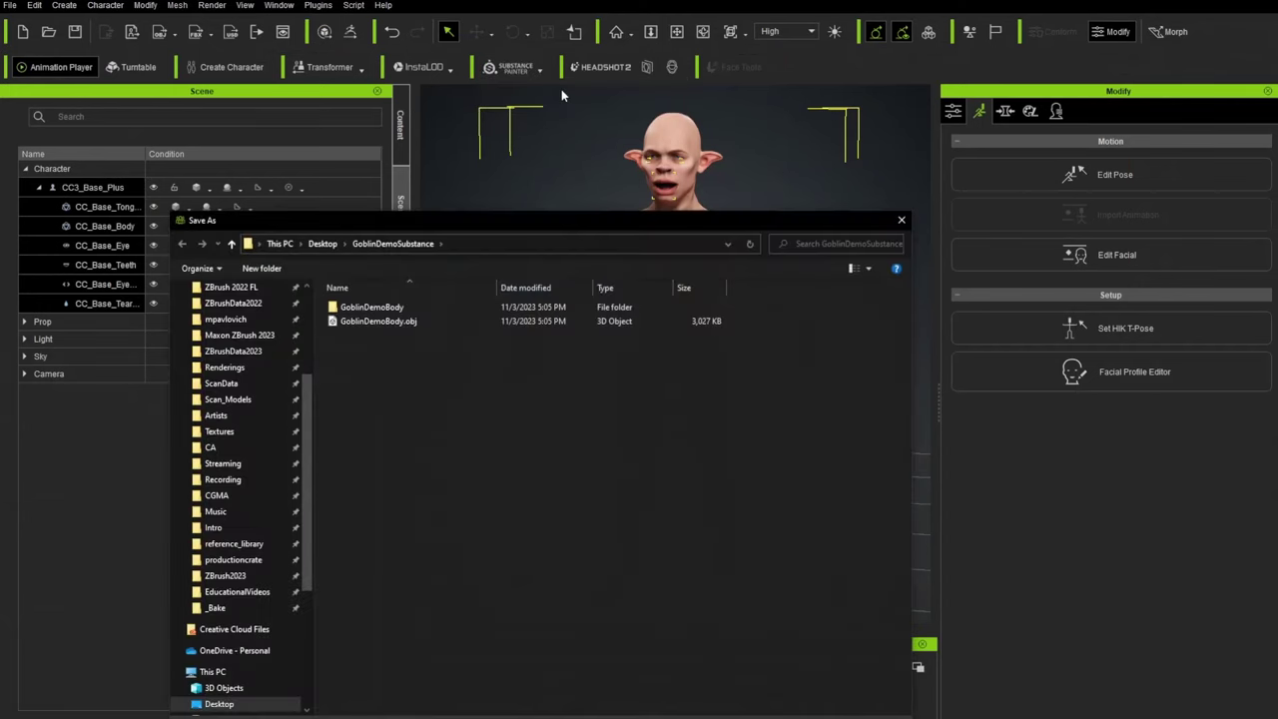
double_click(383, 321)
click(772, 340)
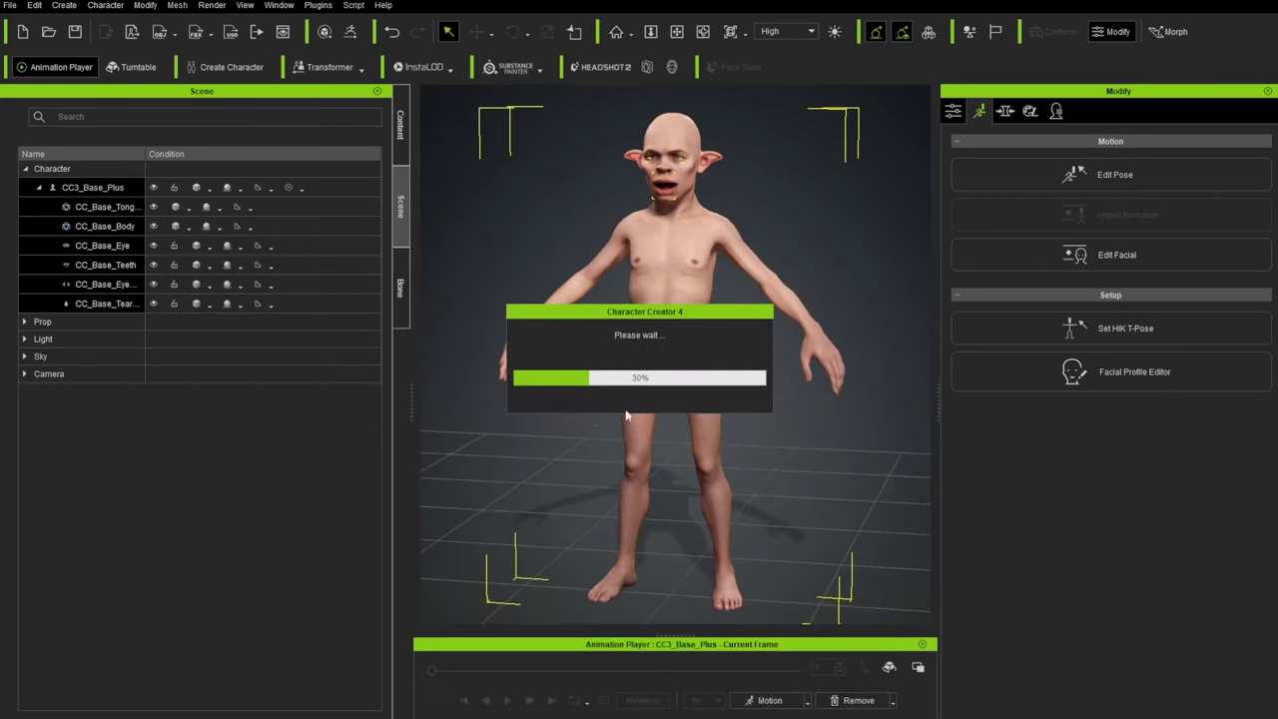
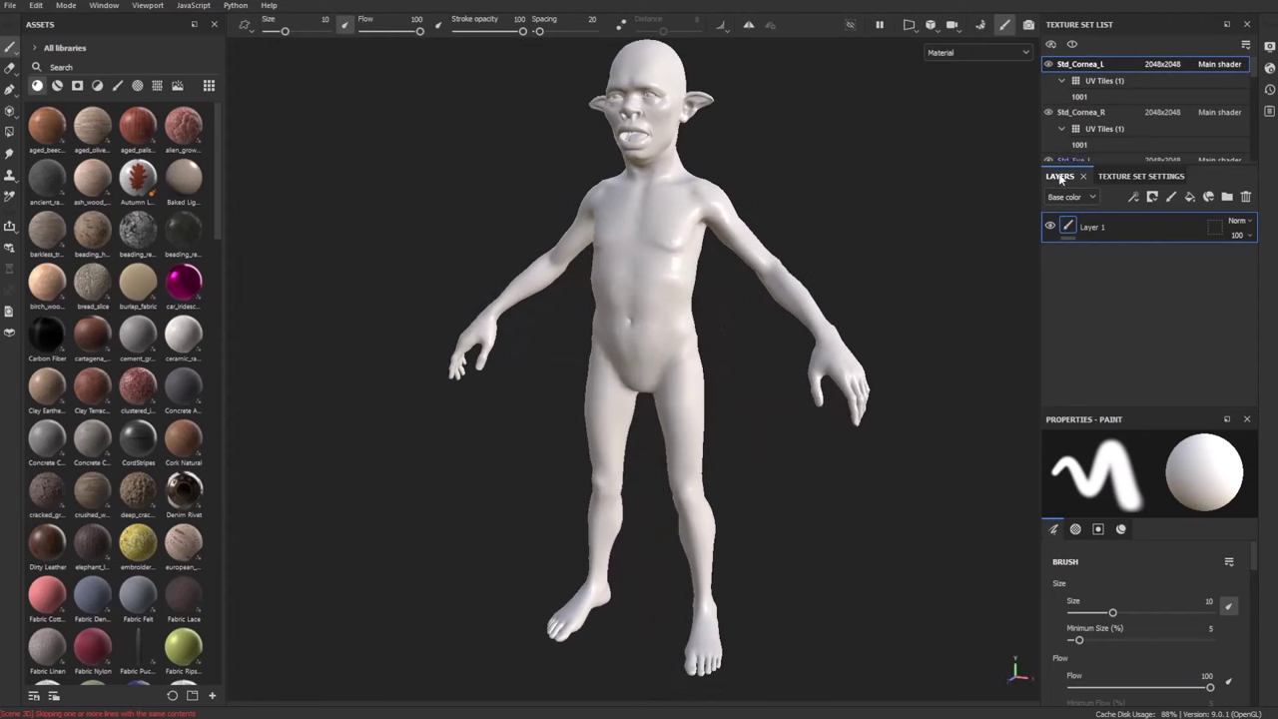
Look at the texture set settings, return to the layers, and enlarge the texture set list
click(1141, 176)
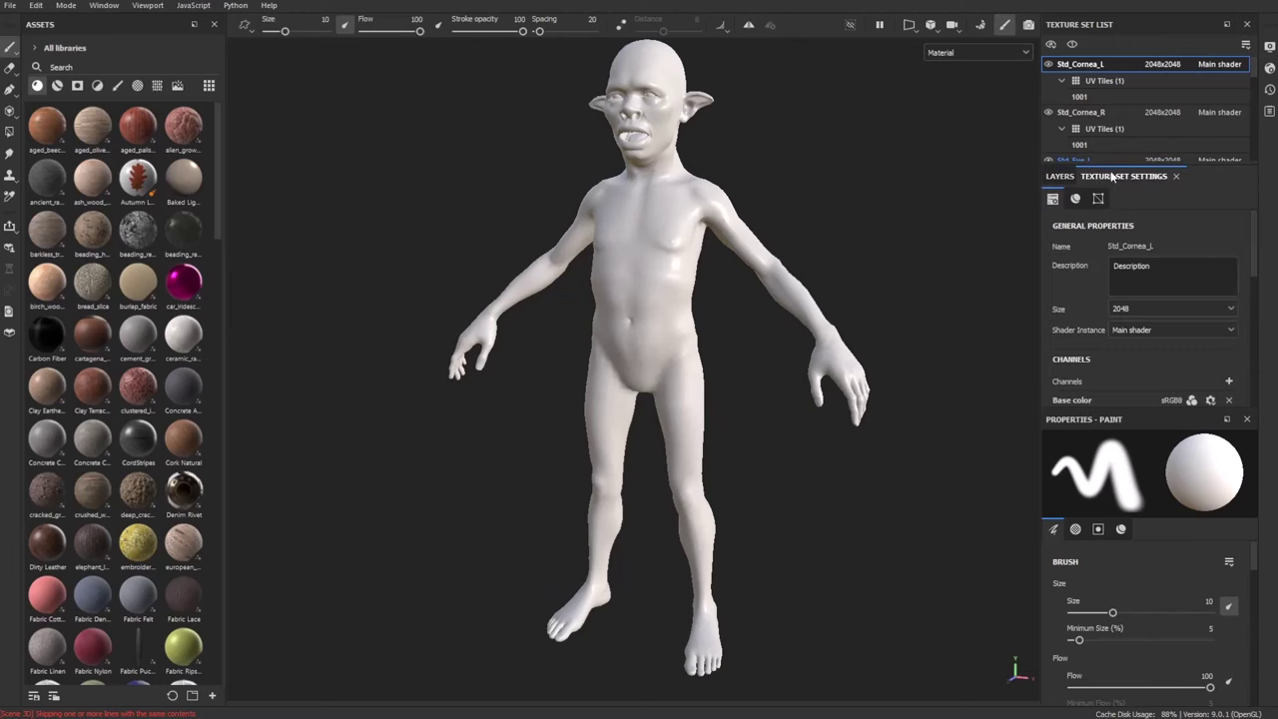
click(1060, 176)
drag(1199, 166, 1199, 391)
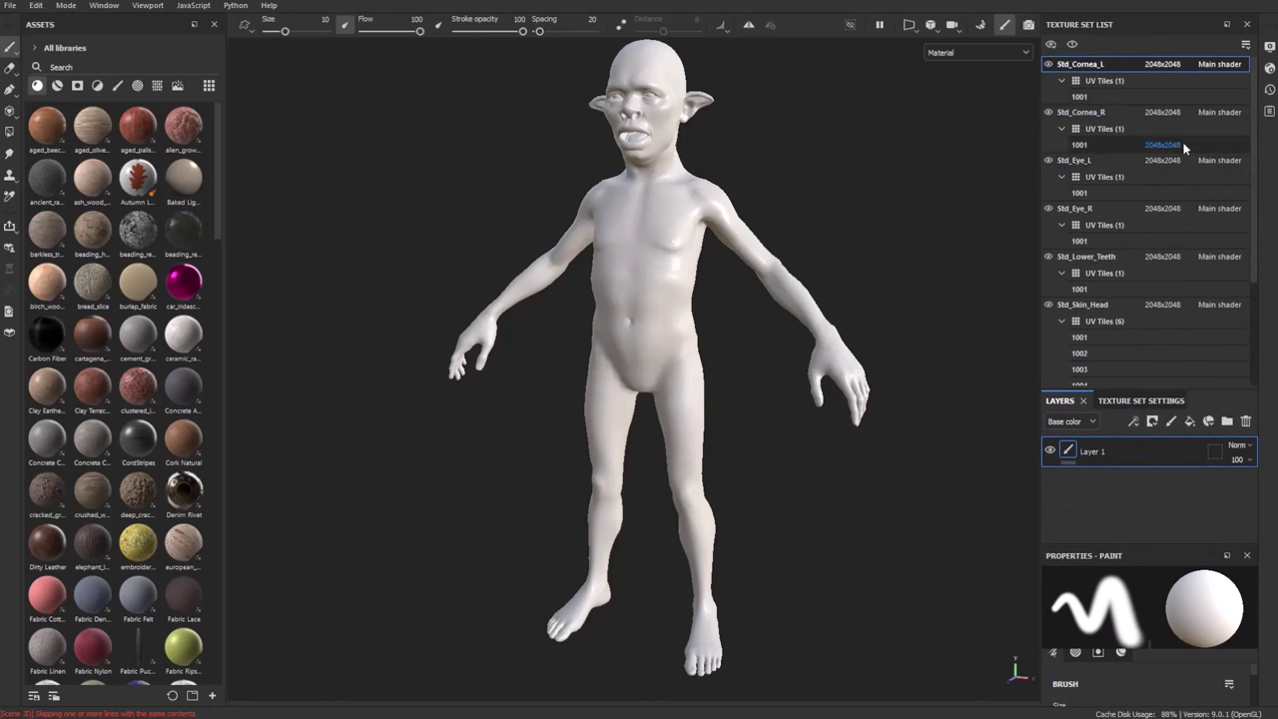
Collapse the UV tile lists of all texture sets, from Std_Cornea_L to Std_Upper_Teeth, examining Std_Skin_Head's tiles before collapsing them
click(1063, 81)
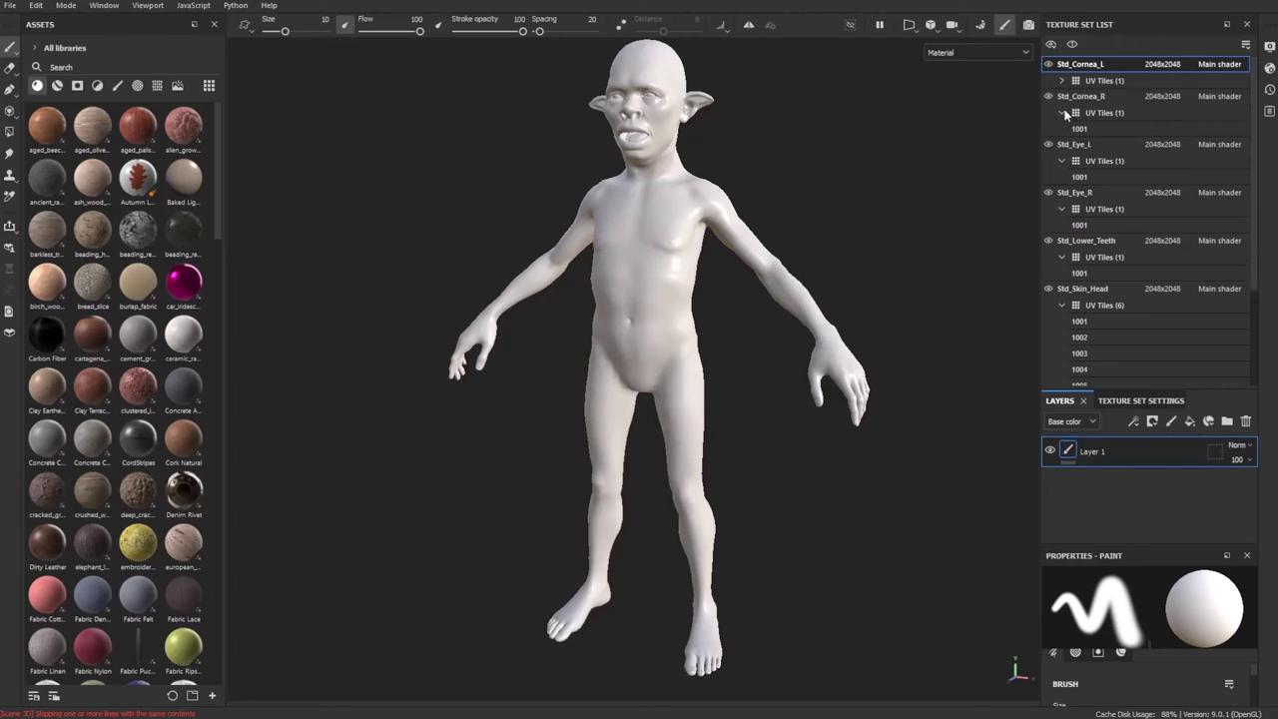
click(1064, 82)
click(1064, 82)
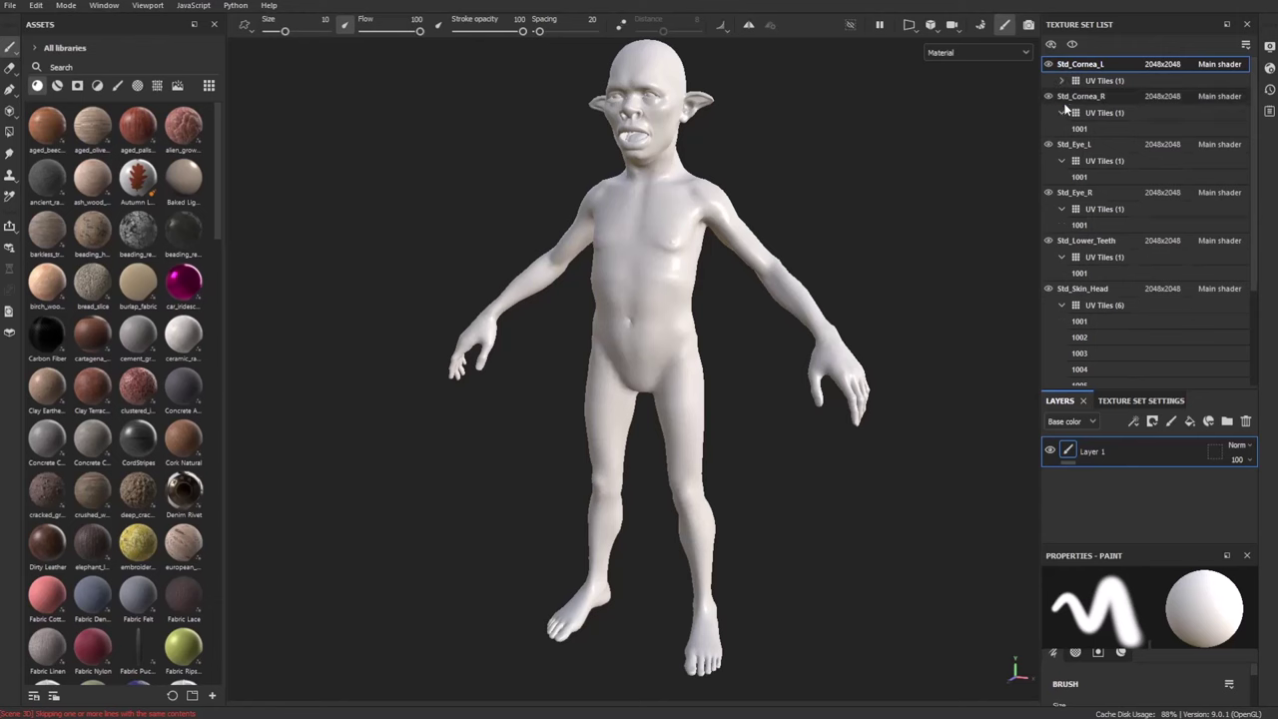
click(1063, 113)
click(1062, 145)
click(1062, 177)
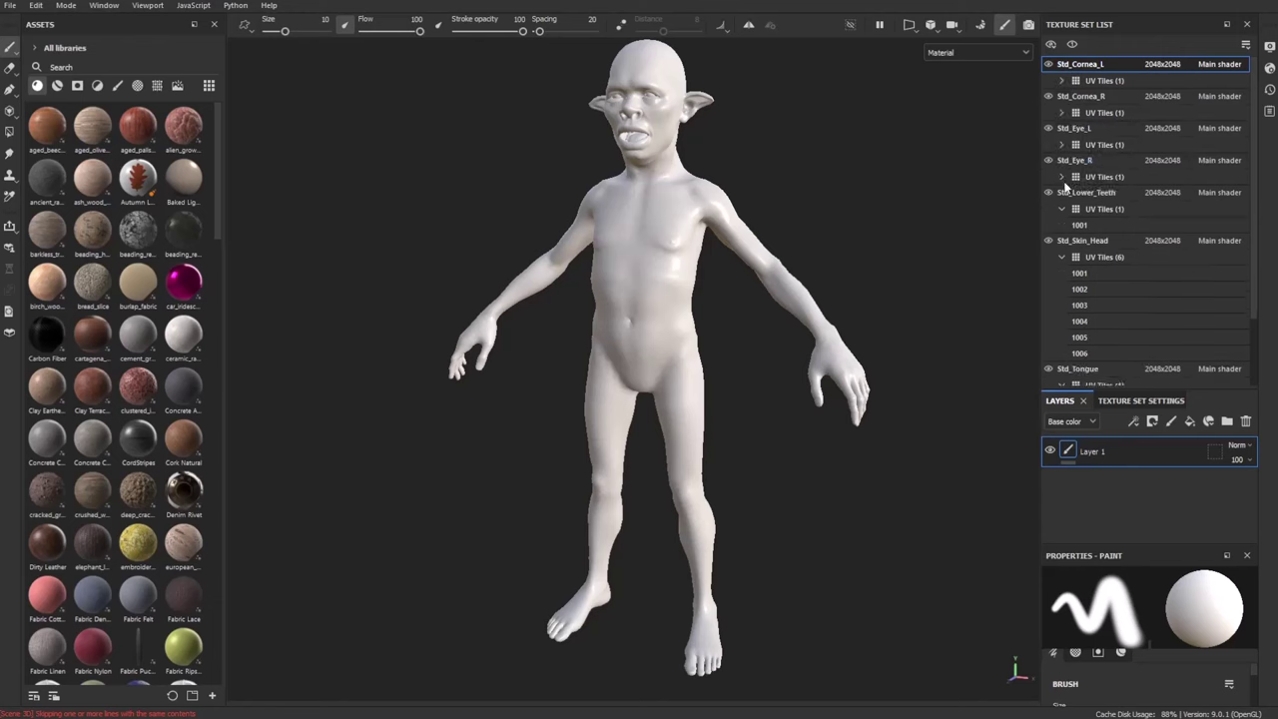
click(1062, 209)
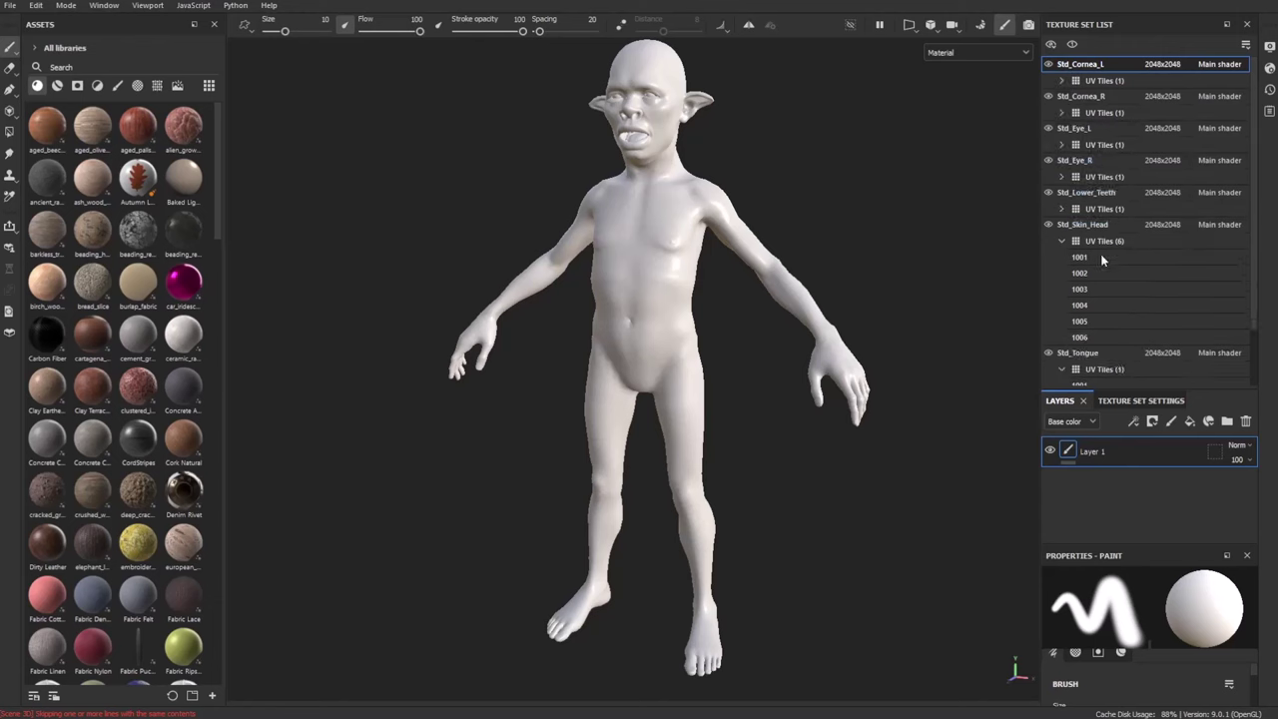
mouse_move(1093, 256)
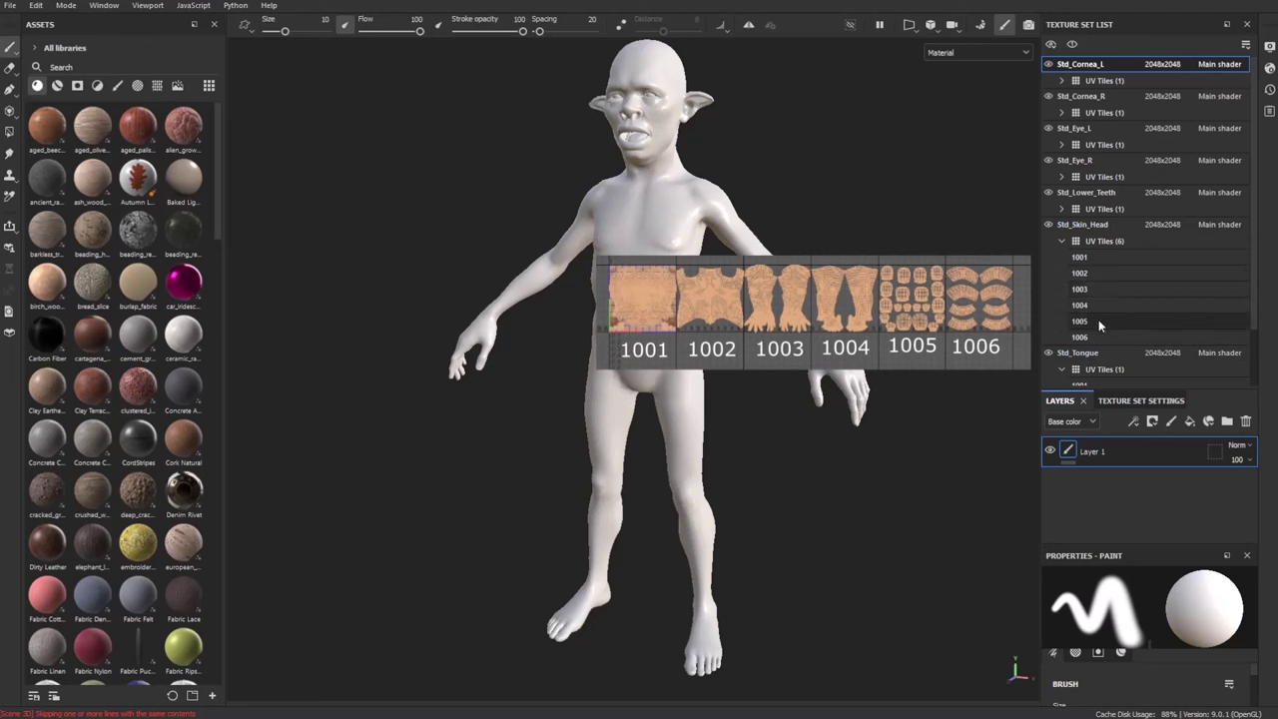
click(1062, 241)
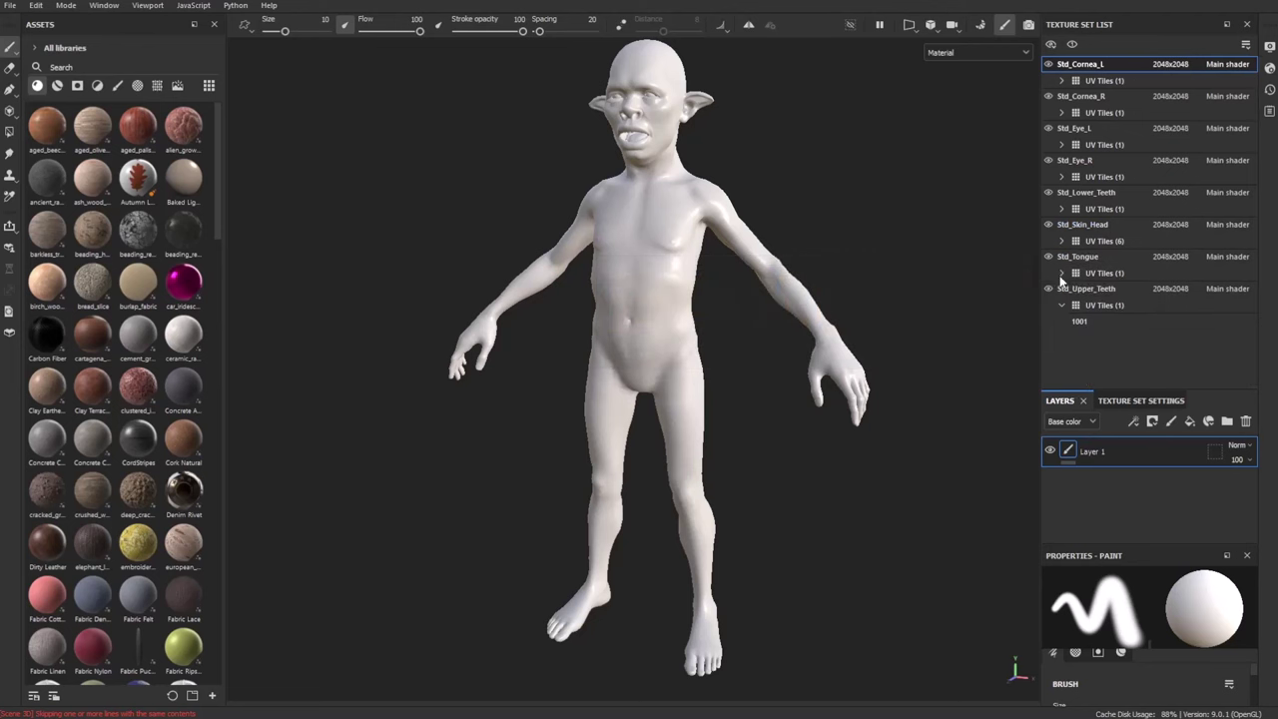
click(1063, 306)
Activate the Std_Cornea_R texture set, and pick the goblin's tongue on the model to activate Std_Tongue
mouse_move(781, 173)
alt+mouse_down()
mouse_move(927, 204)
mouse_move(770, 180)
alt+mouse_up()
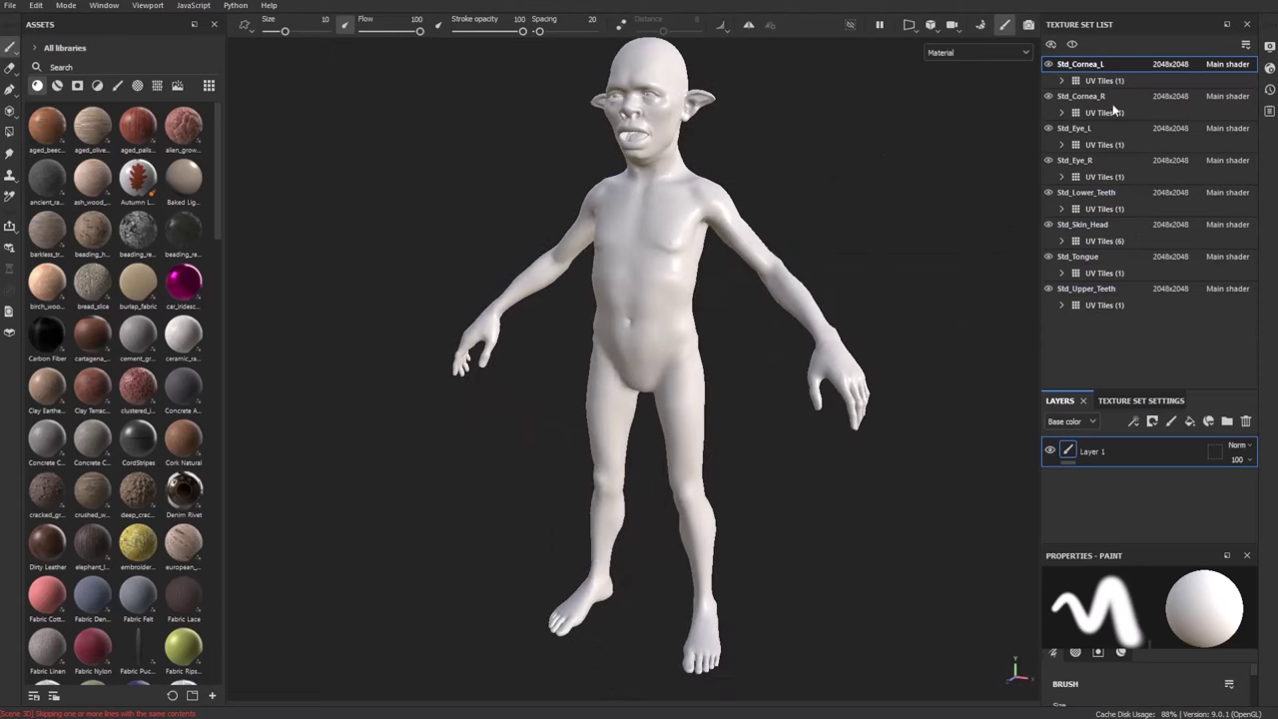
click(1084, 95)
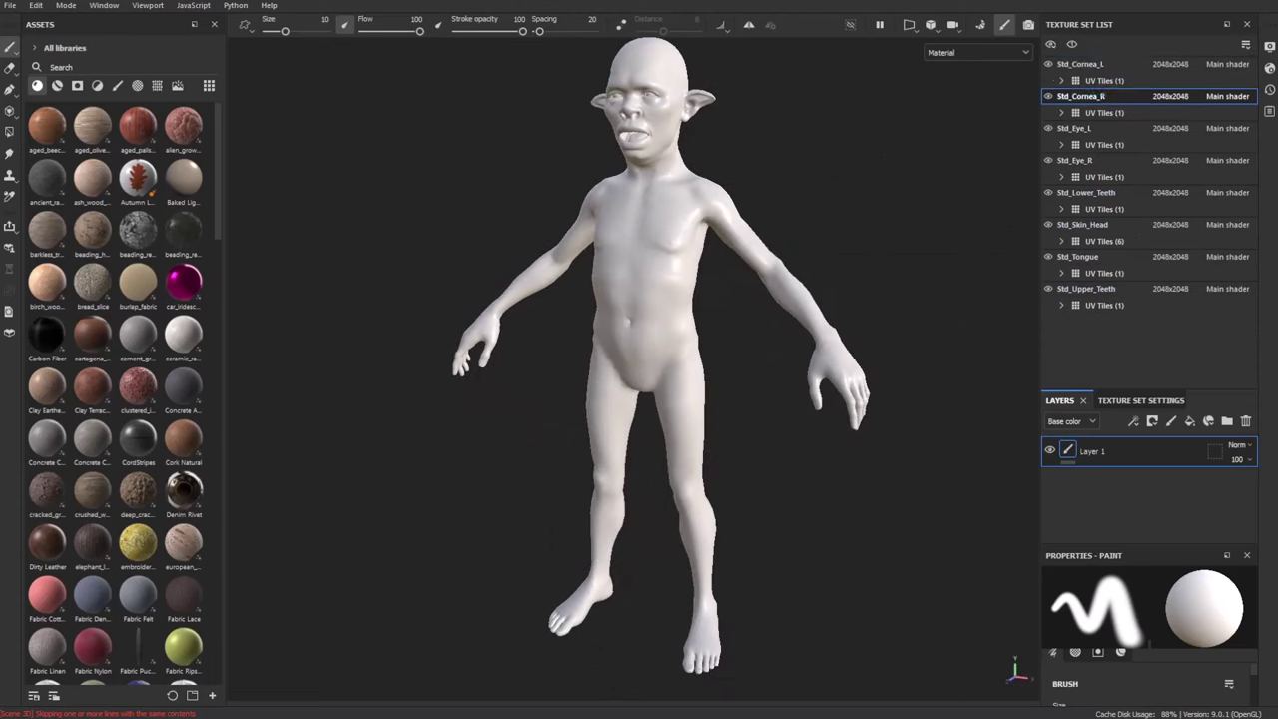
alt+middle_drag(723, 160, 748, 362)
alt+right_drag(748, 362, 767, 492)
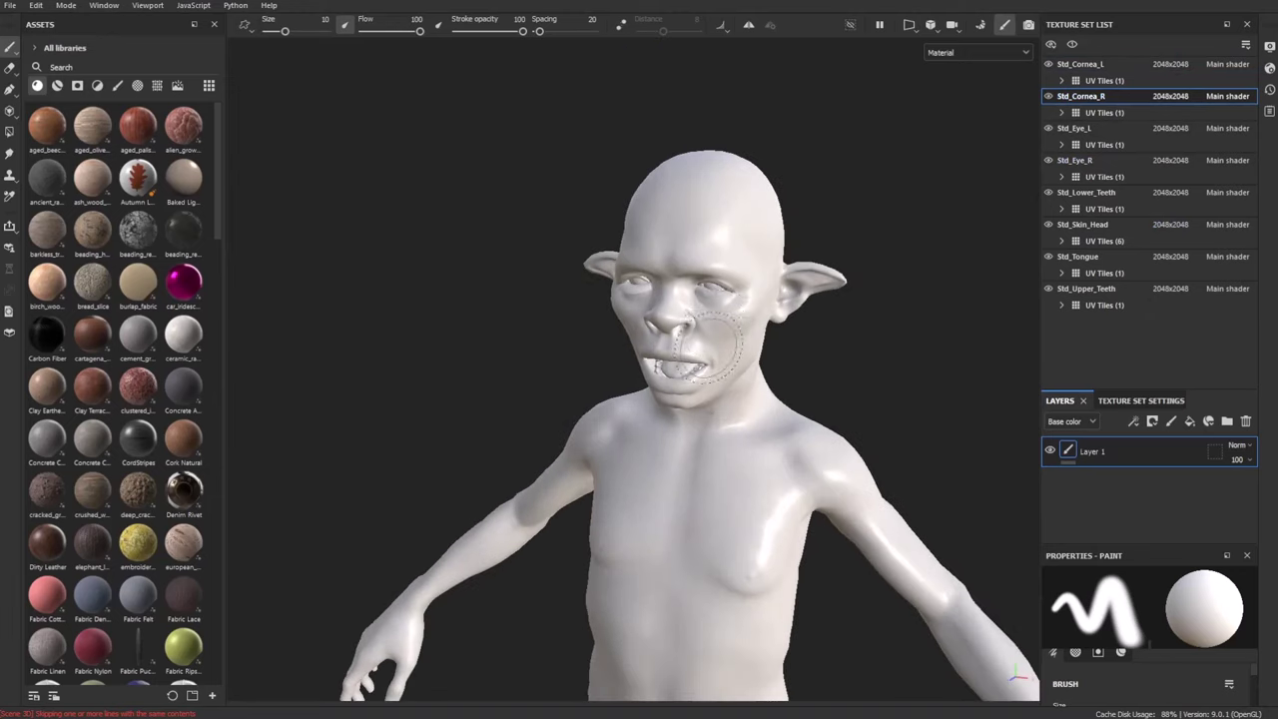
alt+drag(714, 354, 784, 350)
key(ctrl+alt)
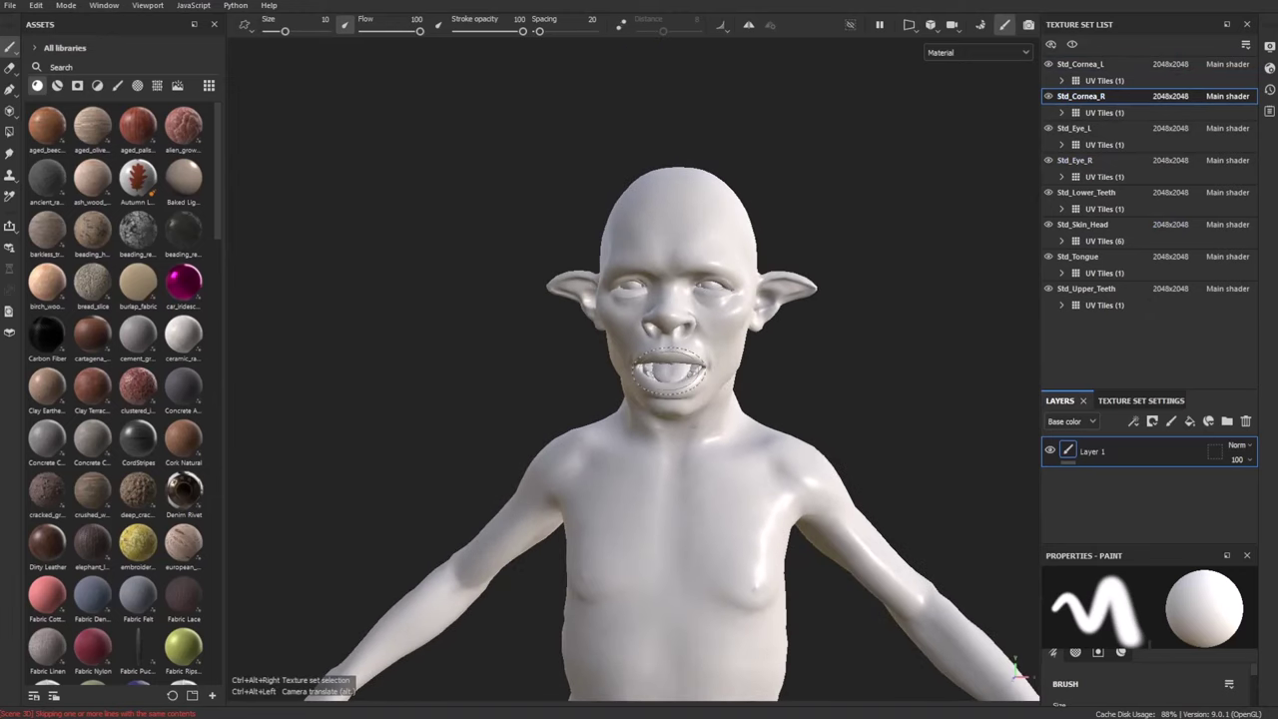
ctrl+alt+right_click(669, 372)
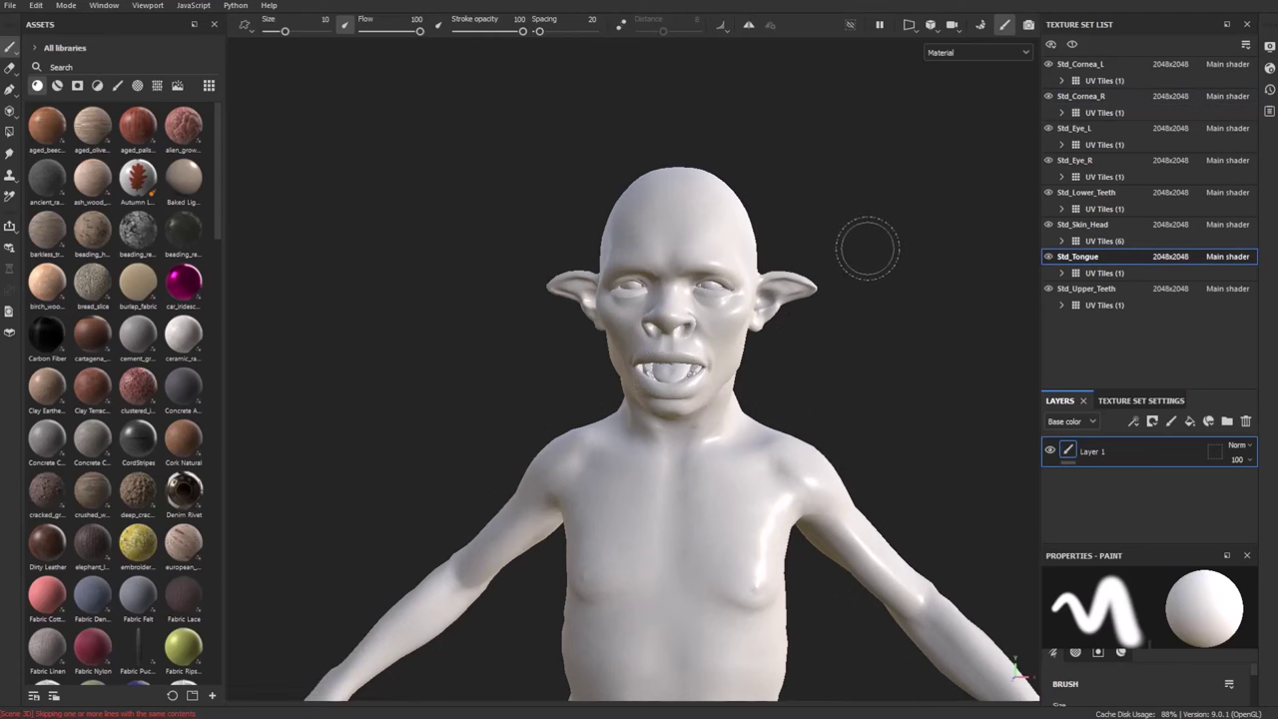
Pick the goblin's skin on the model to make Std_Skin_Head the active texture set
mouse_move(868, 246)
alt+right_down()
mouse_move(878, 429)
mouse_move(399, 70)
alt+right_up()
alt+middle_drag(775, 322, 771, 180)
mouse_move(871, 256)
alt+mouse_down()
mouse_move(762, 274)
mouse_move(829, 279)
mouse_move(867, 253)
alt+mouse_up()
ctrl+alt+right_click(675, 275)
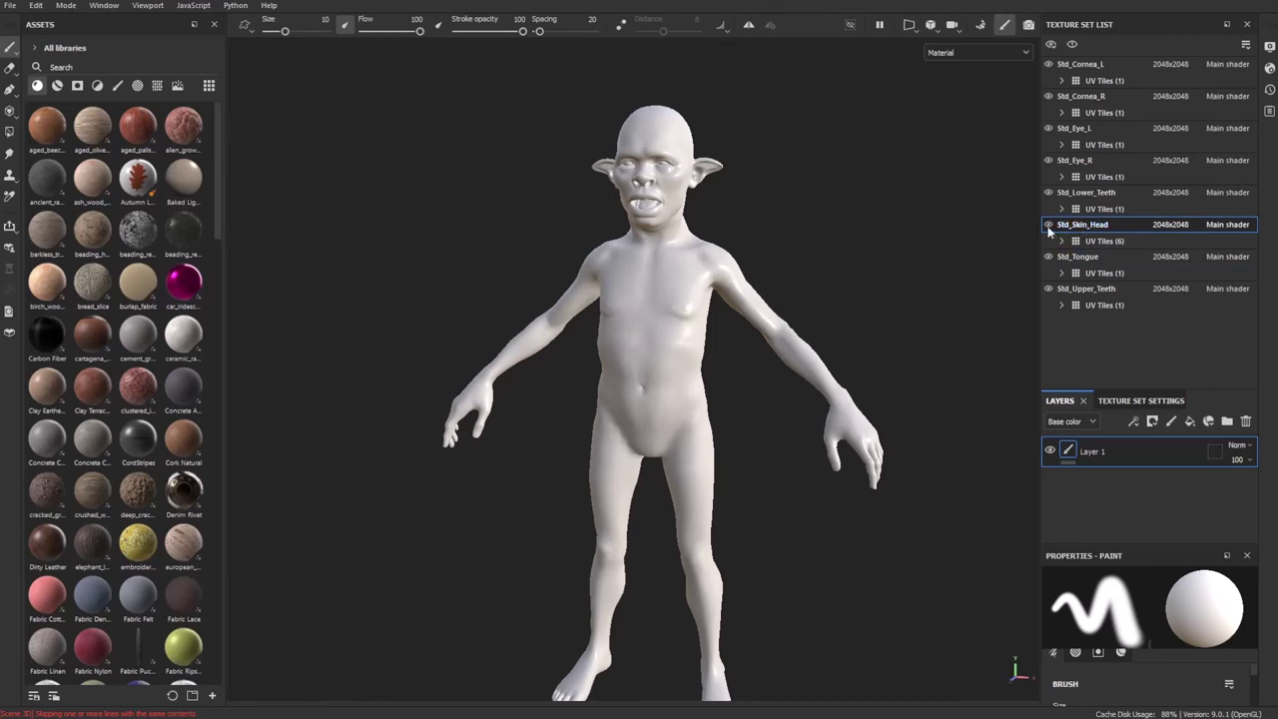
Frame the whole goblin and shrink the texture set list to give the layer stack more room
key(f)
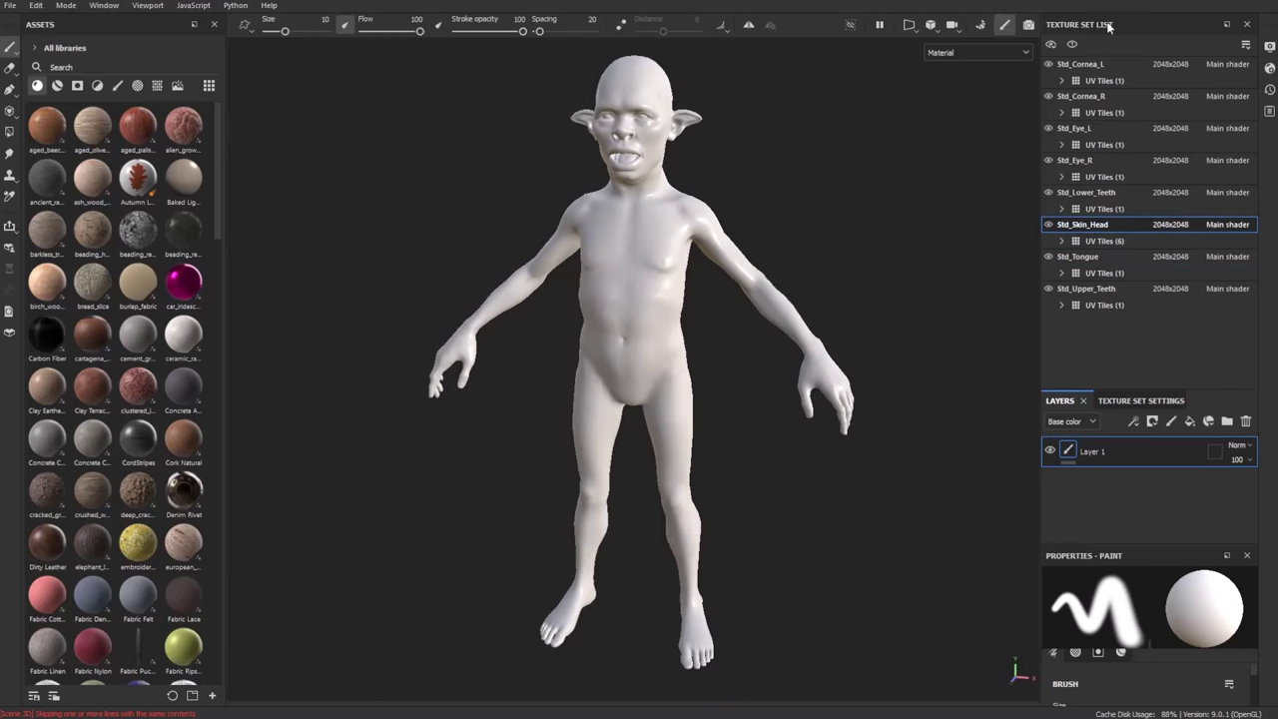
drag(1207, 396, 1211, 251)
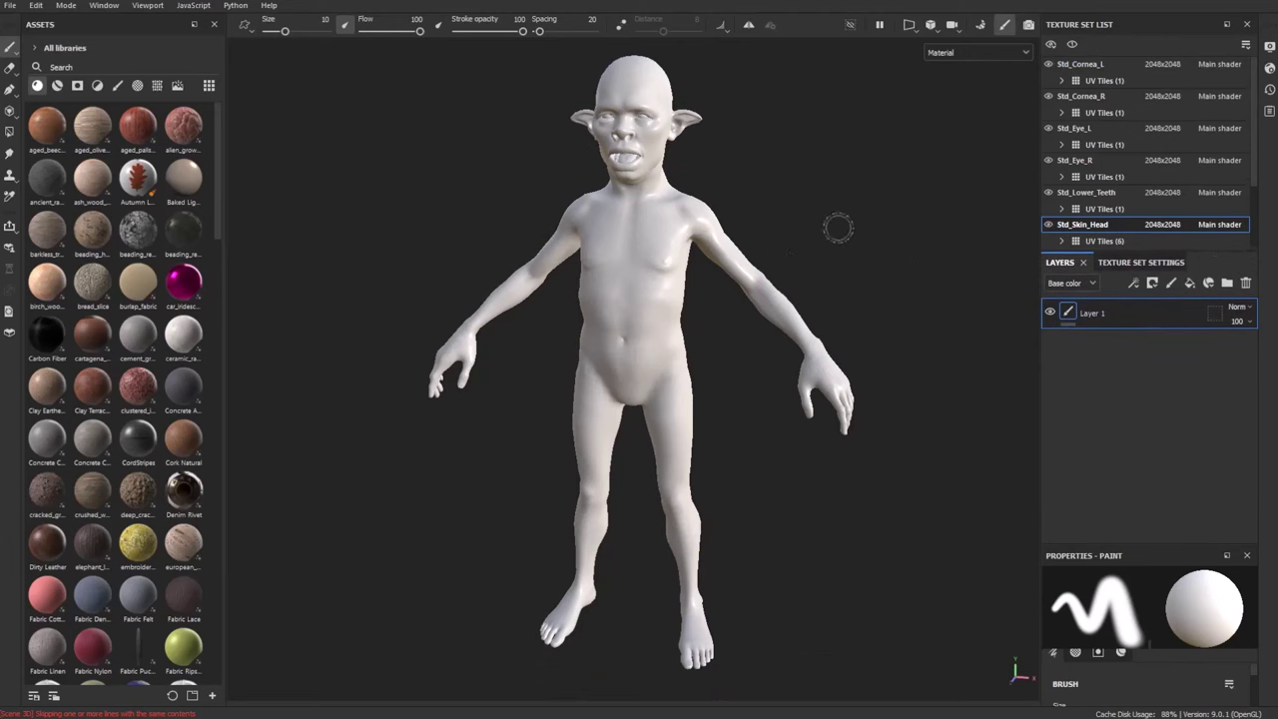
mouse_move(835, 229)
alt+mouse_down()
mouse_move(802, 191)
mouse_move(826, 222)
alt+mouse_up()
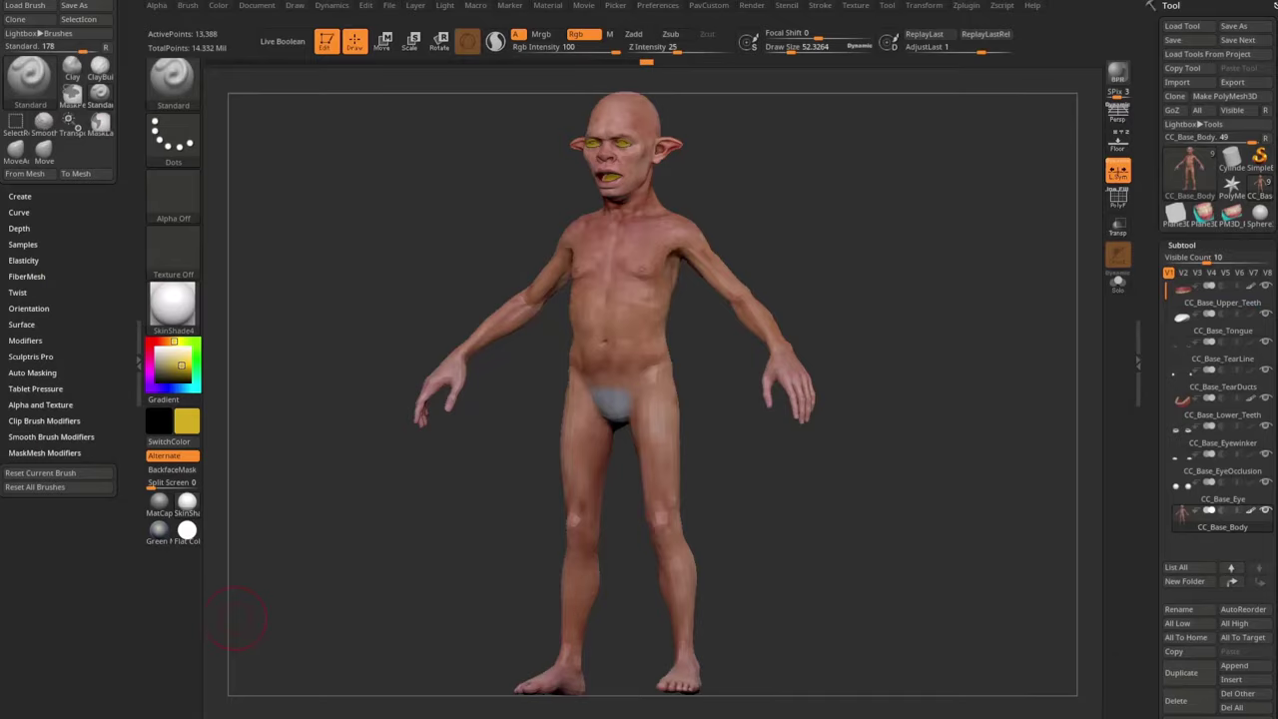
Switch to ZBrush and raise the CC_Base_Body subtool to subdivision level 6
drag(1149, 389, 1152, 291)
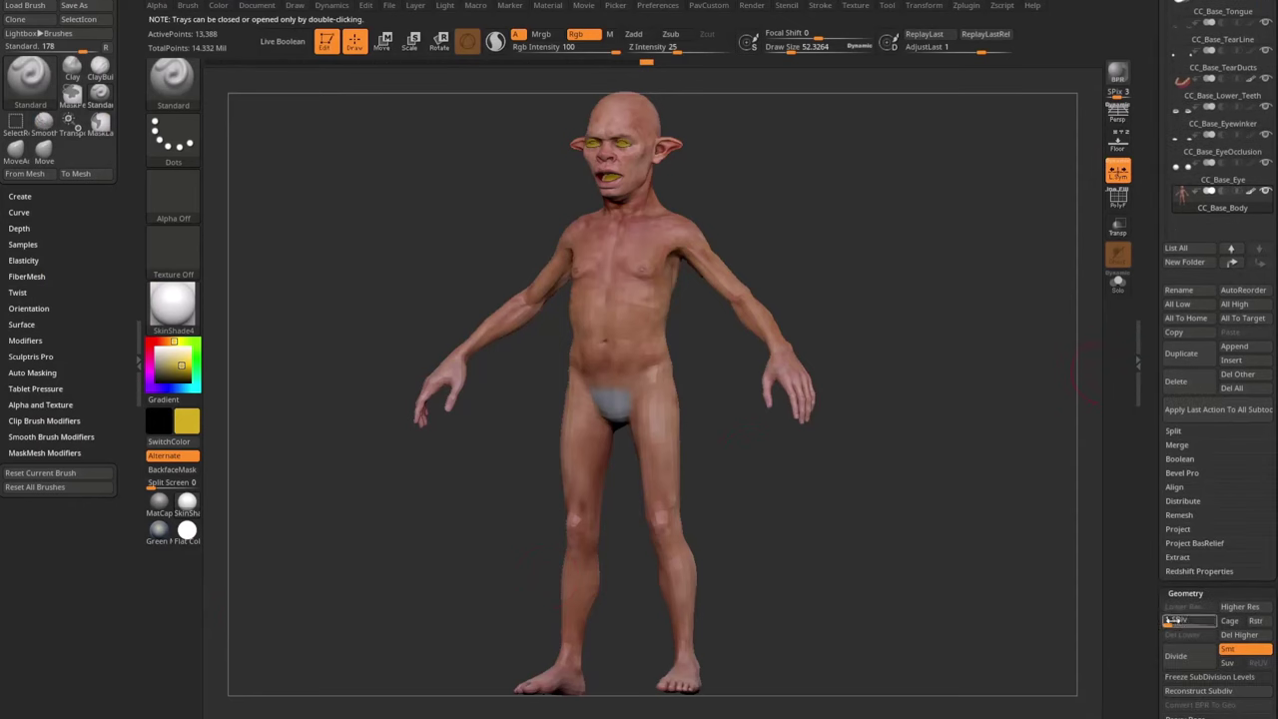
drag(1172, 620, 920, 536)
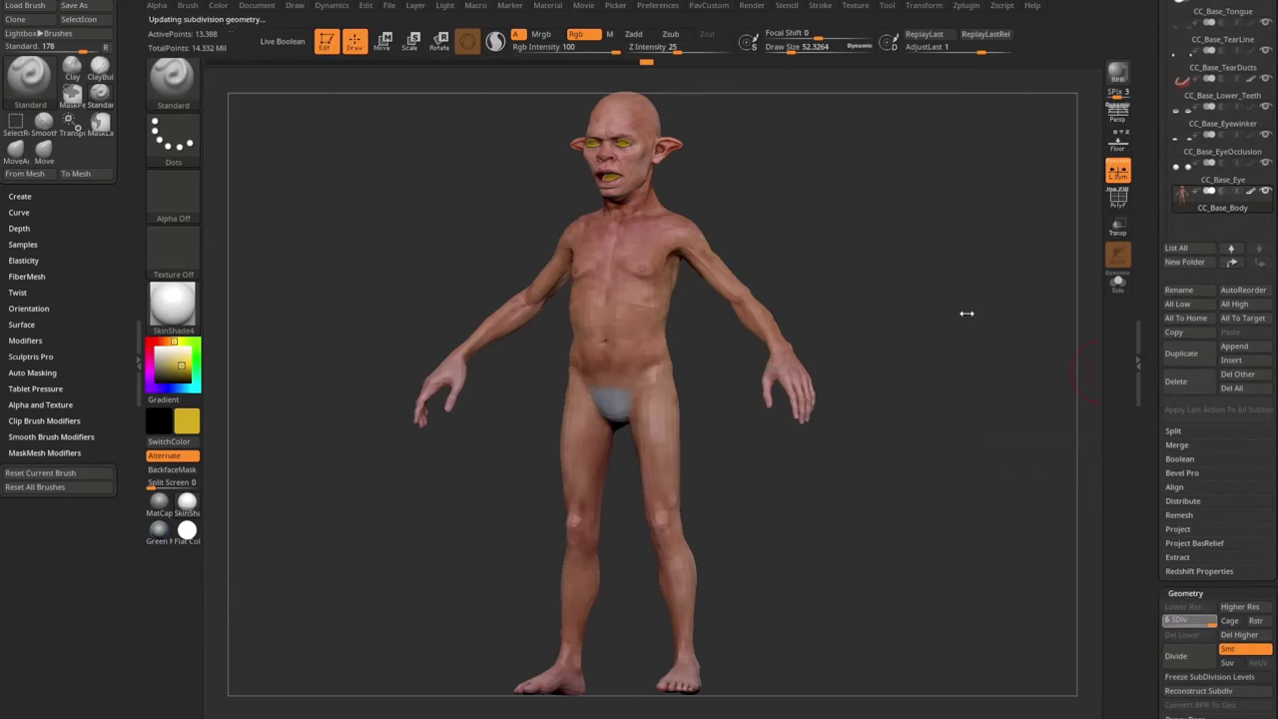
drag(1145, 268, 1142, 308)
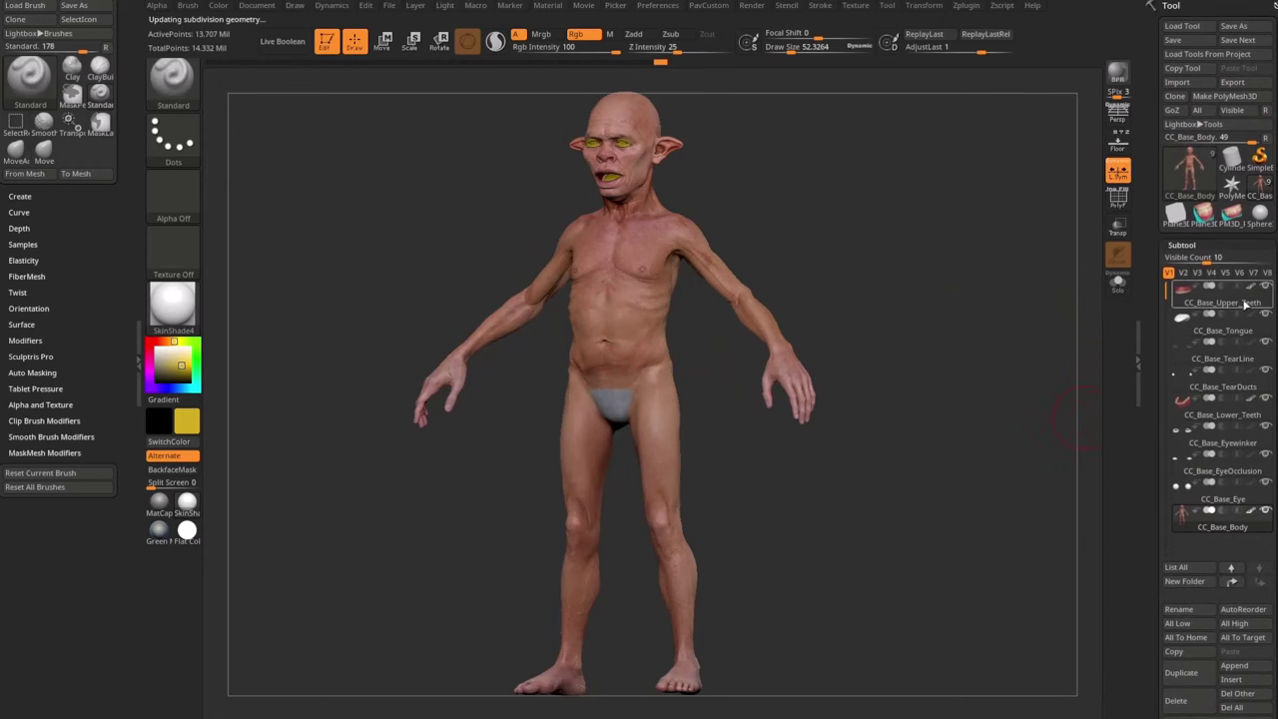
Hide every subtool except CC_Base_Body and check the body's subdivision level in its geometry settings
mouse_move(1232, 301)
click(1243, 514)
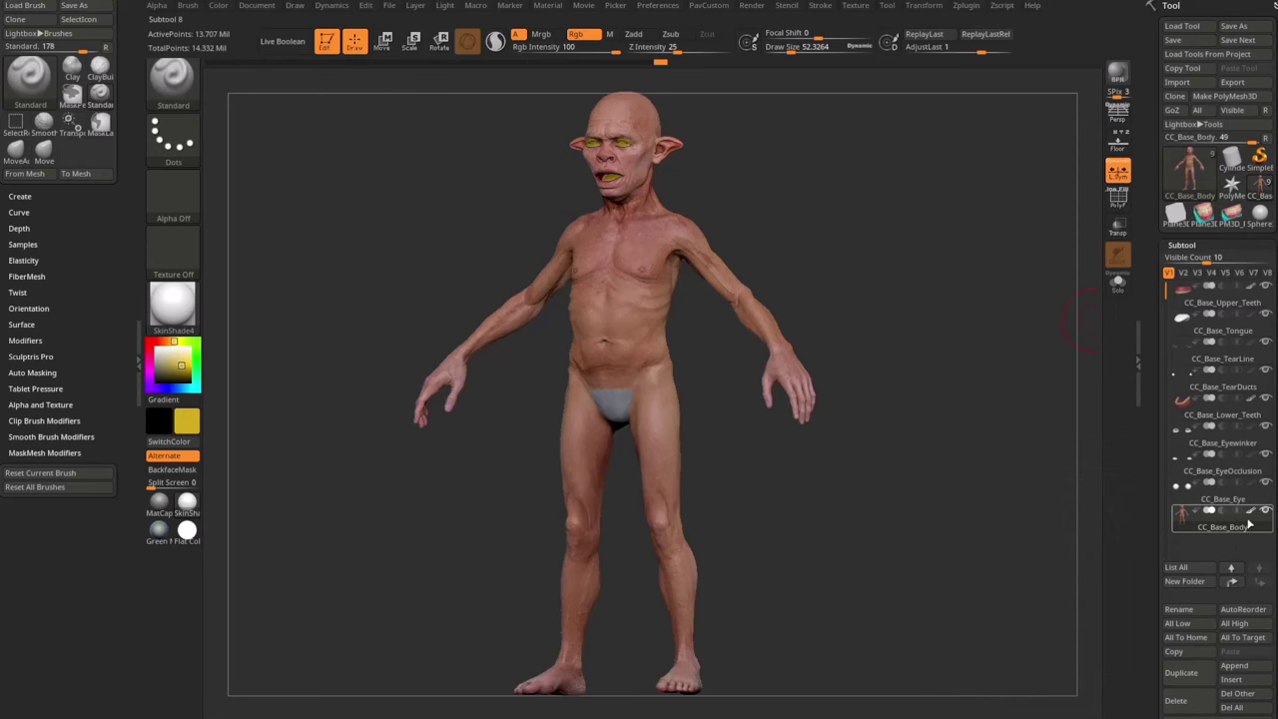
mouse_move(1247, 524)
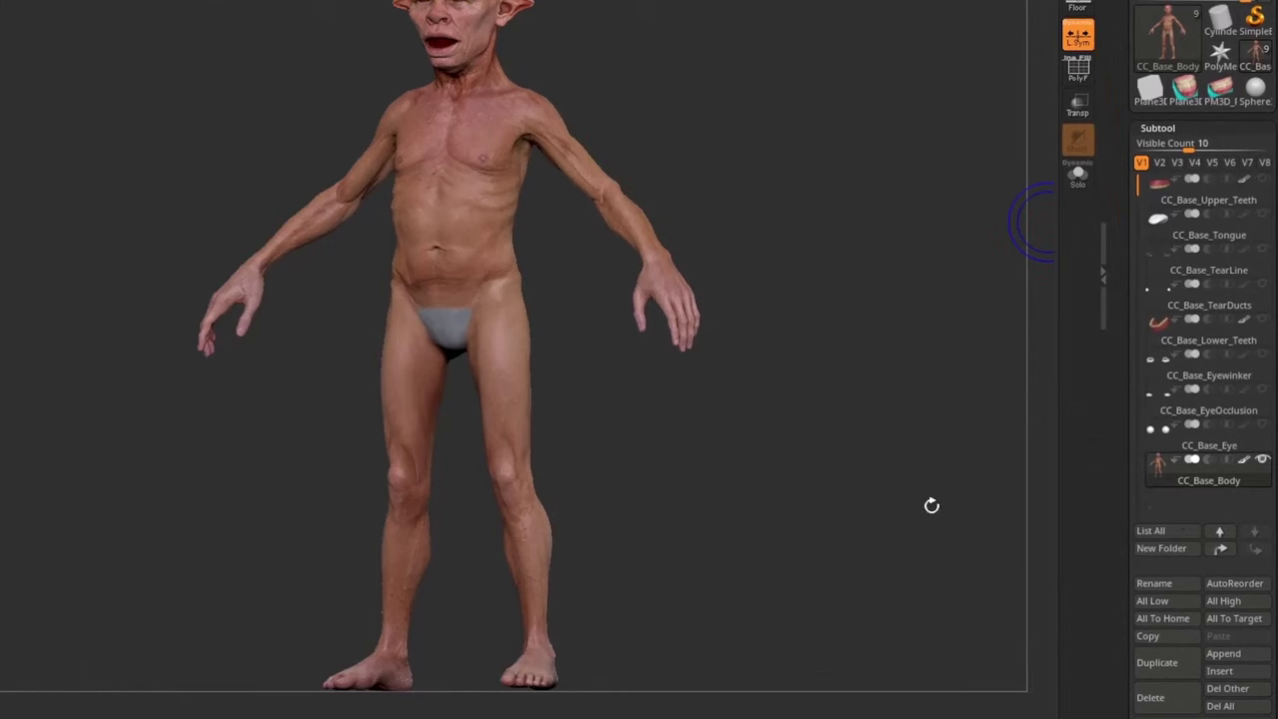
drag(633, 444, 835, 441)
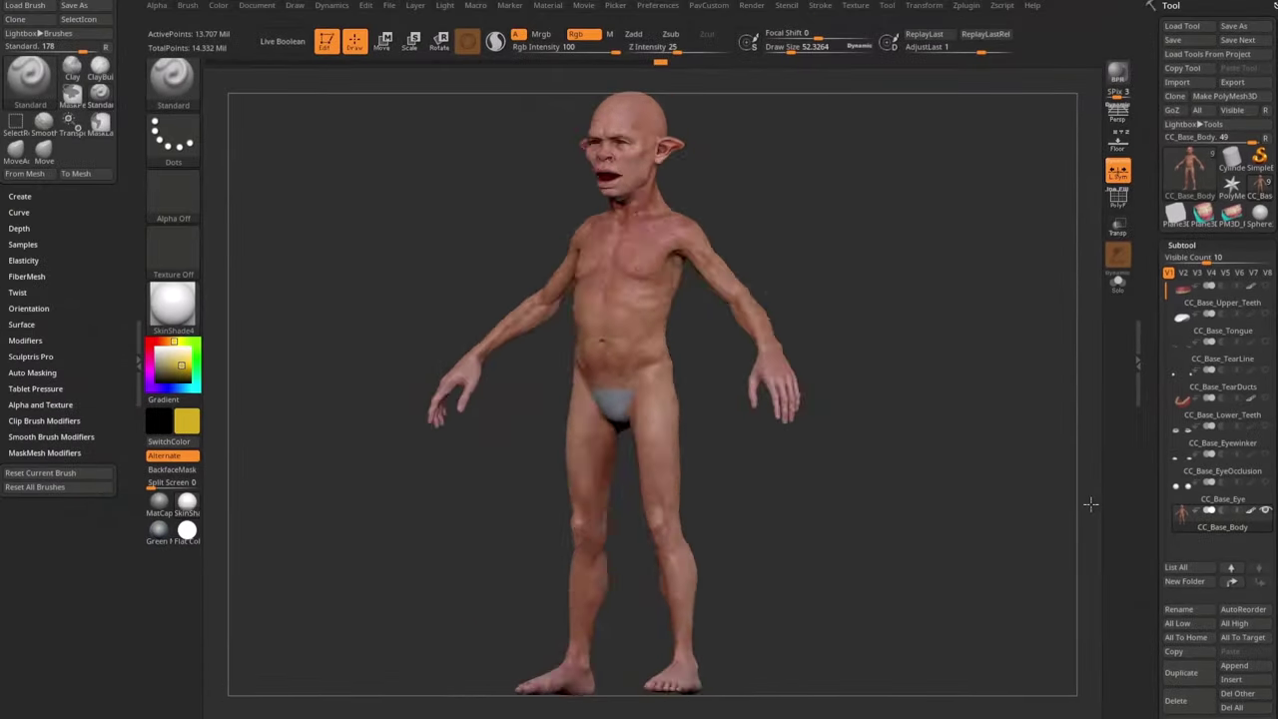
drag(1087, 497, 898, 499)
drag(1158, 519, 1148, 452)
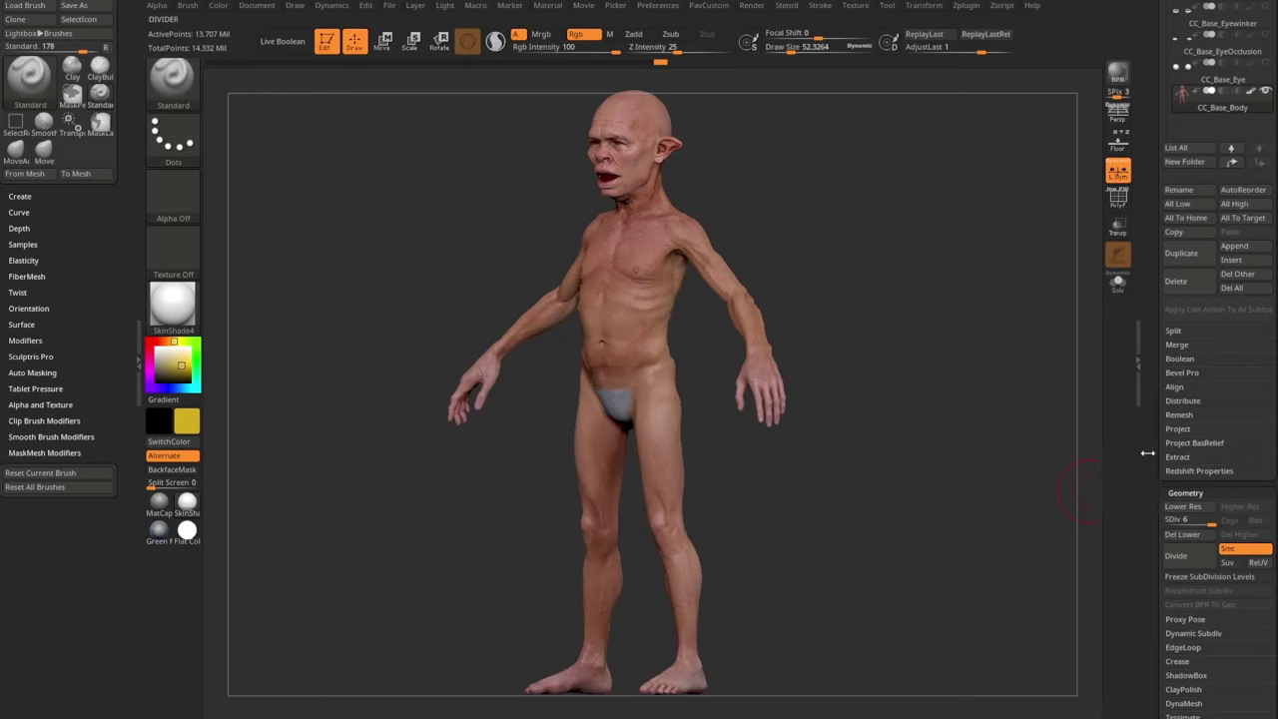
drag(1150, 521, 1143, 625)
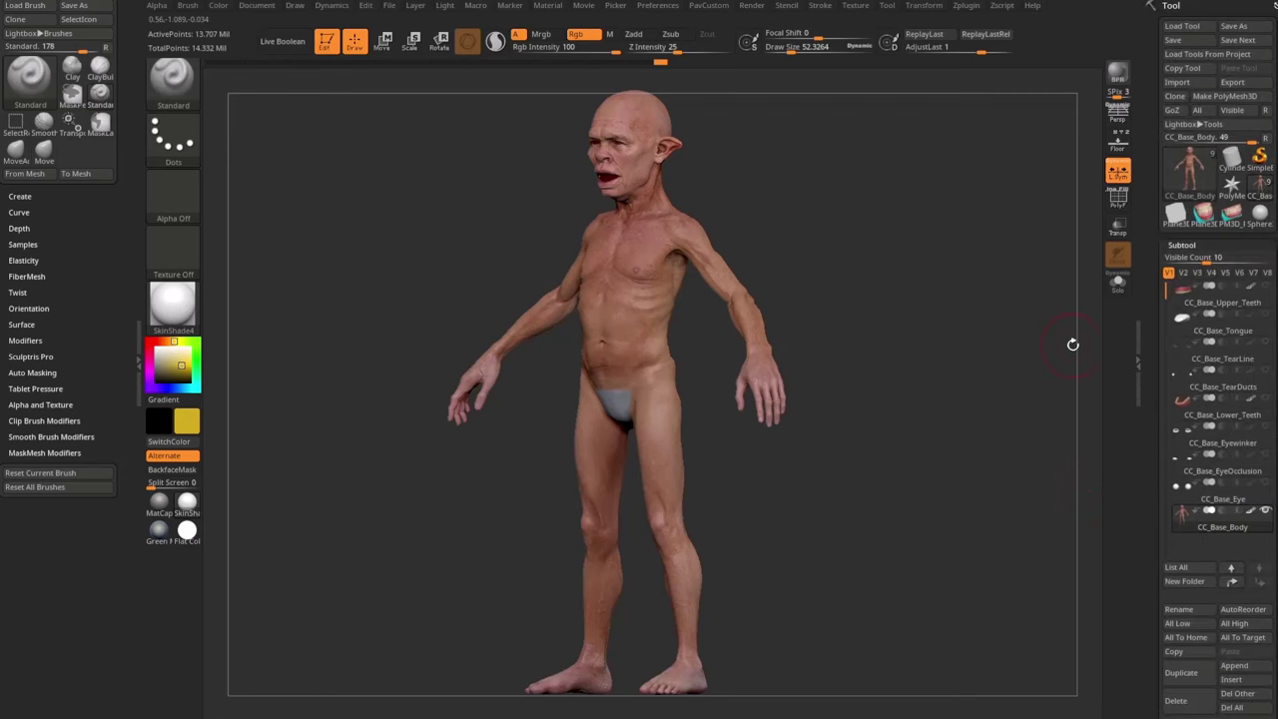
Export the visible body mesh in FBX format as GoblinDemoBody_high.fbx to the GoblinDemoSubstance folder on the desktop
click(1234, 82)
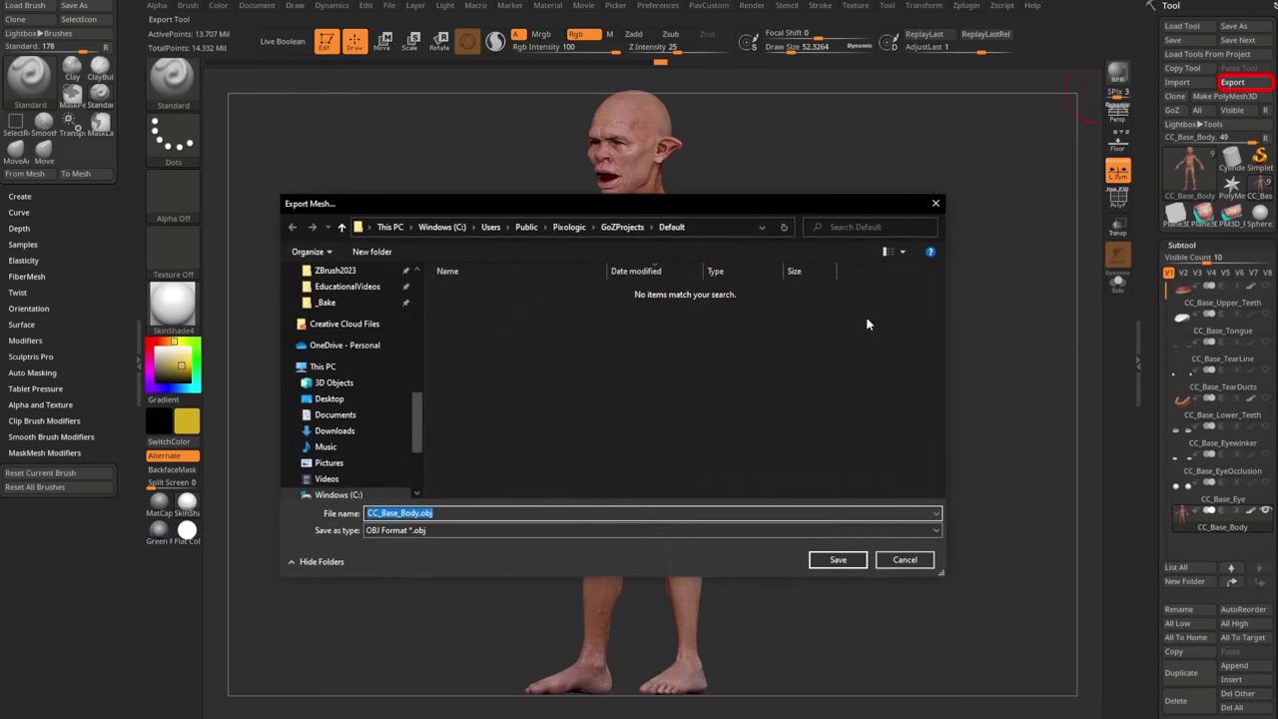
click(330, 400)
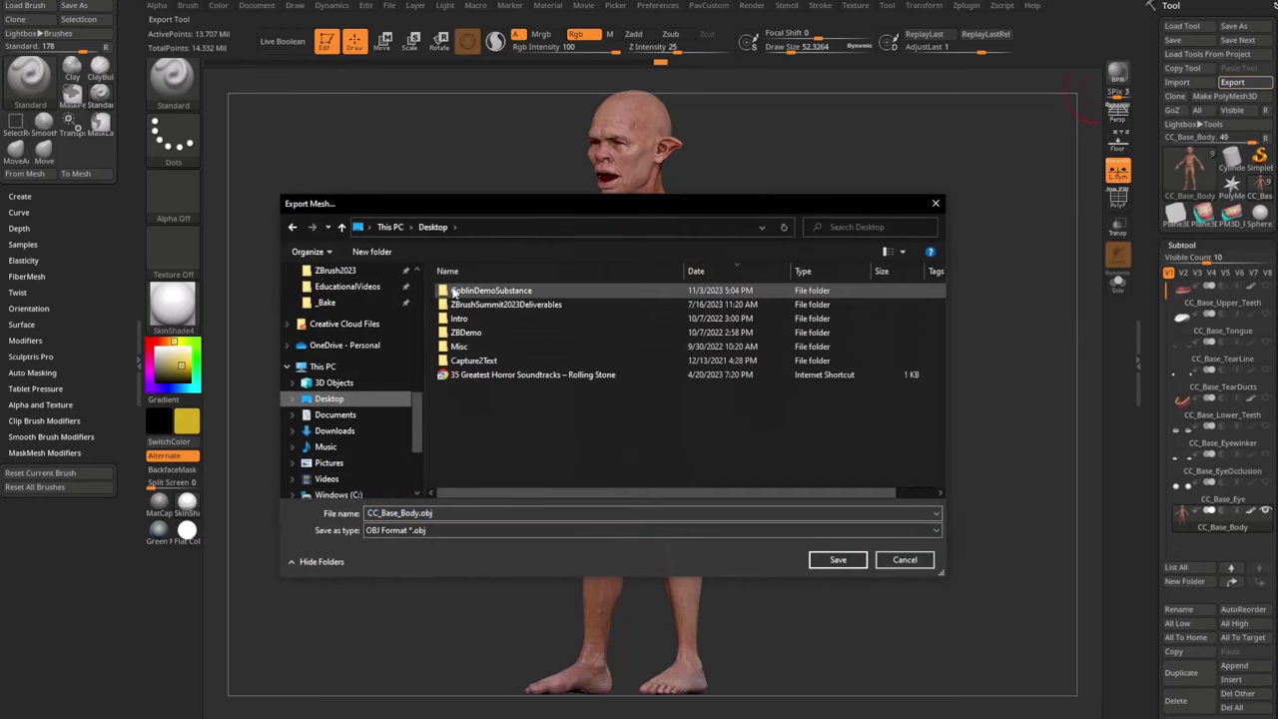
double_click(507, 291)
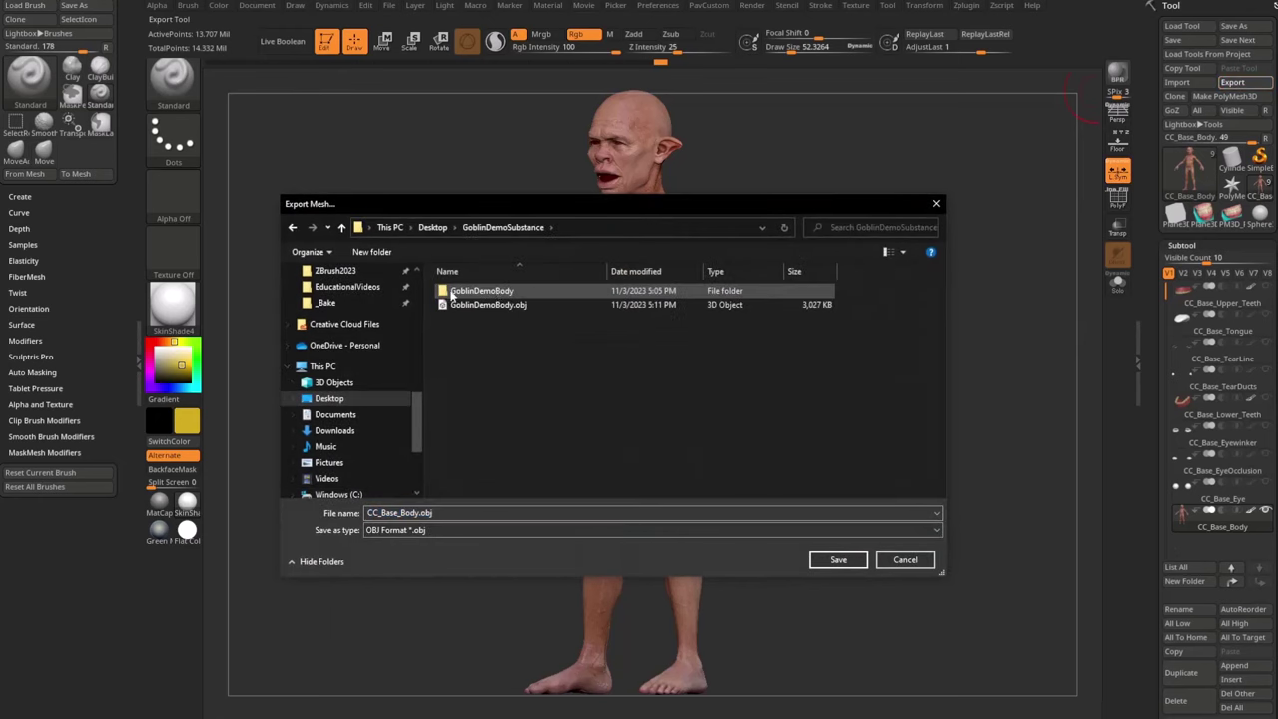
double_click(435, 512)
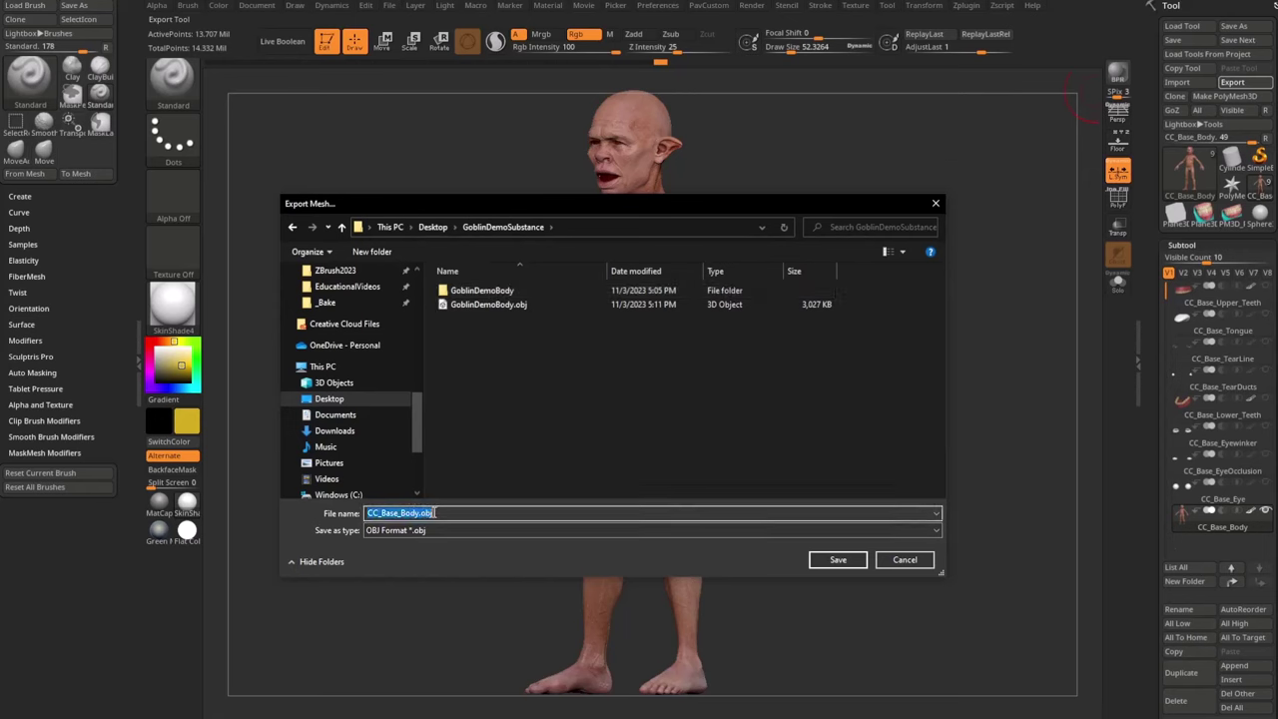
text(Goblin)
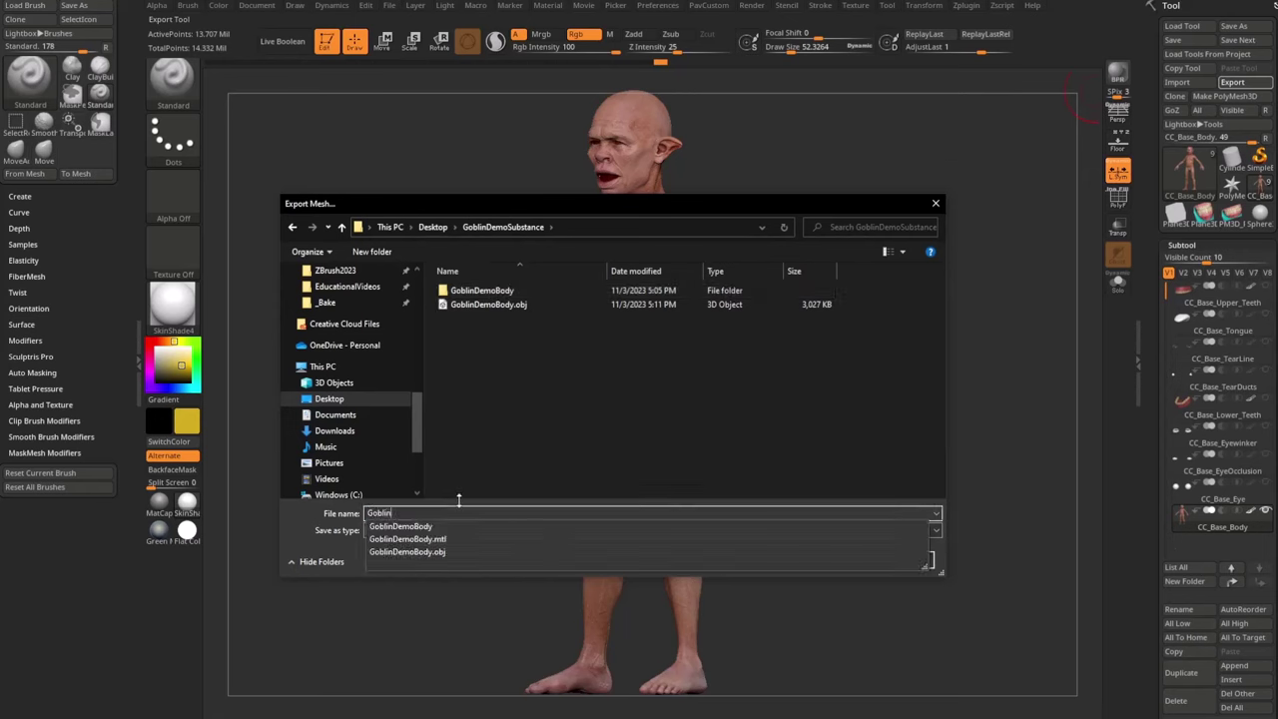
text(DemoBody_high)
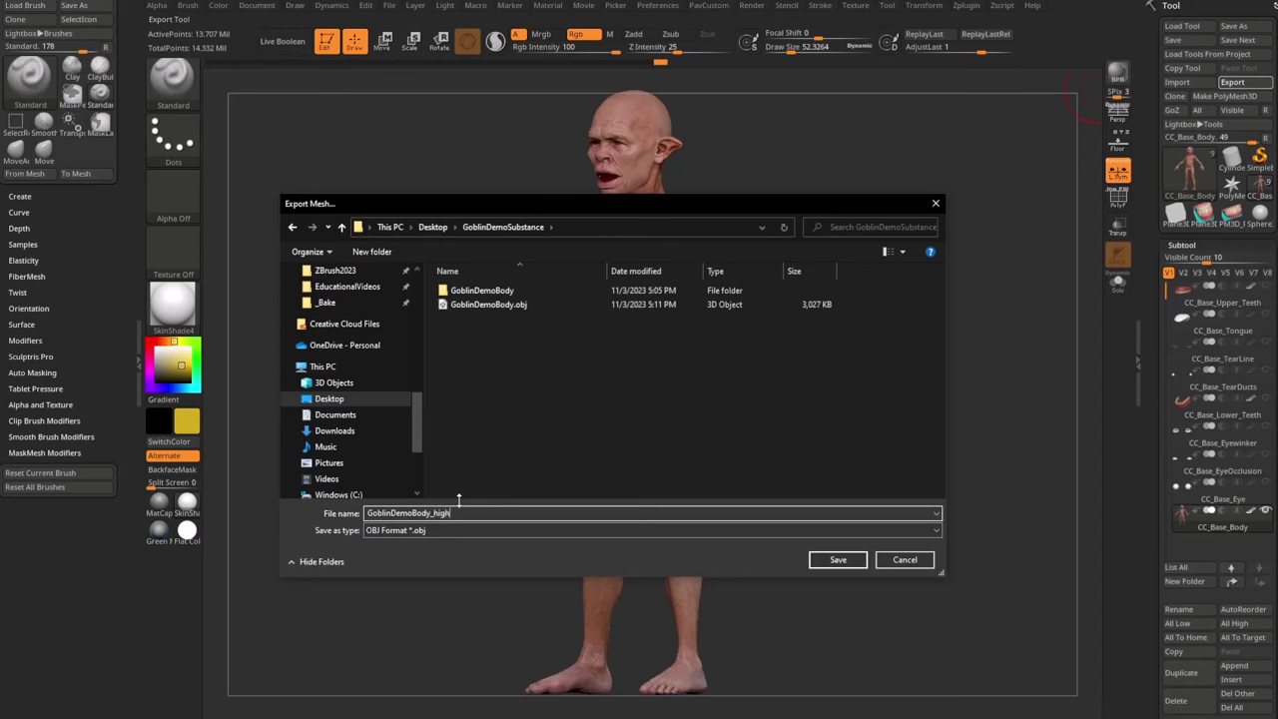
click(455, 530)
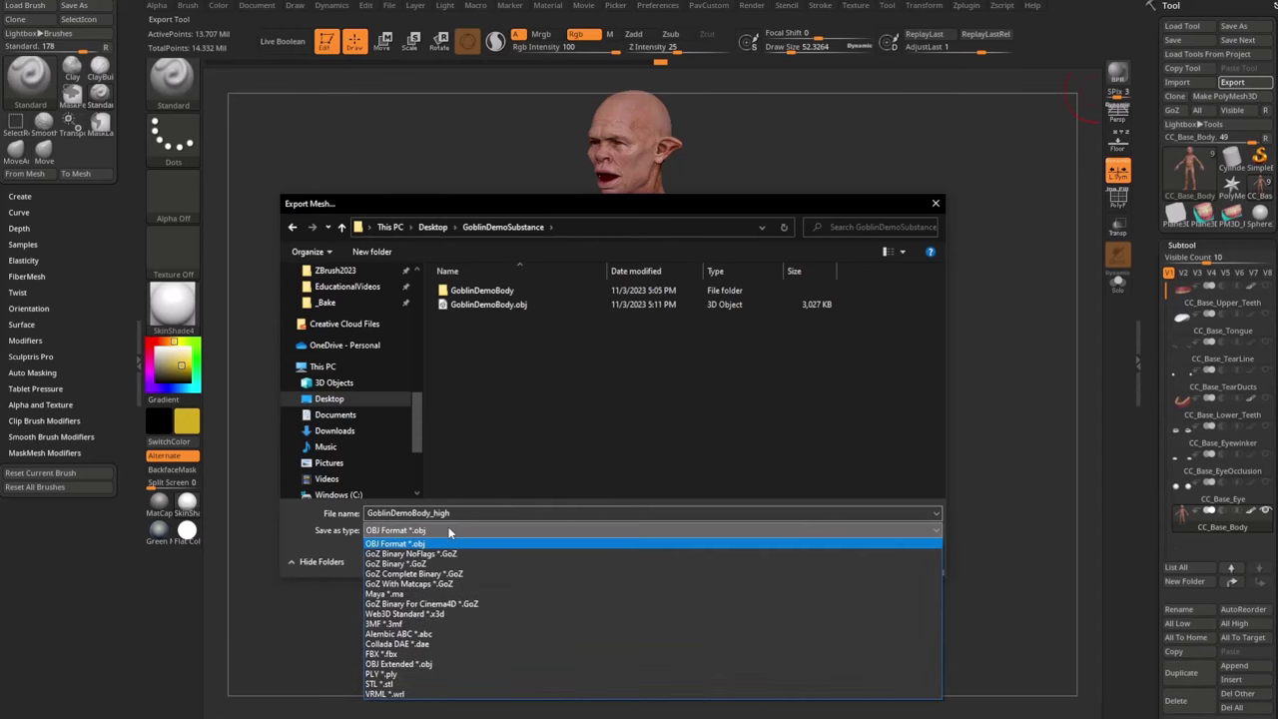
click(395, 653)
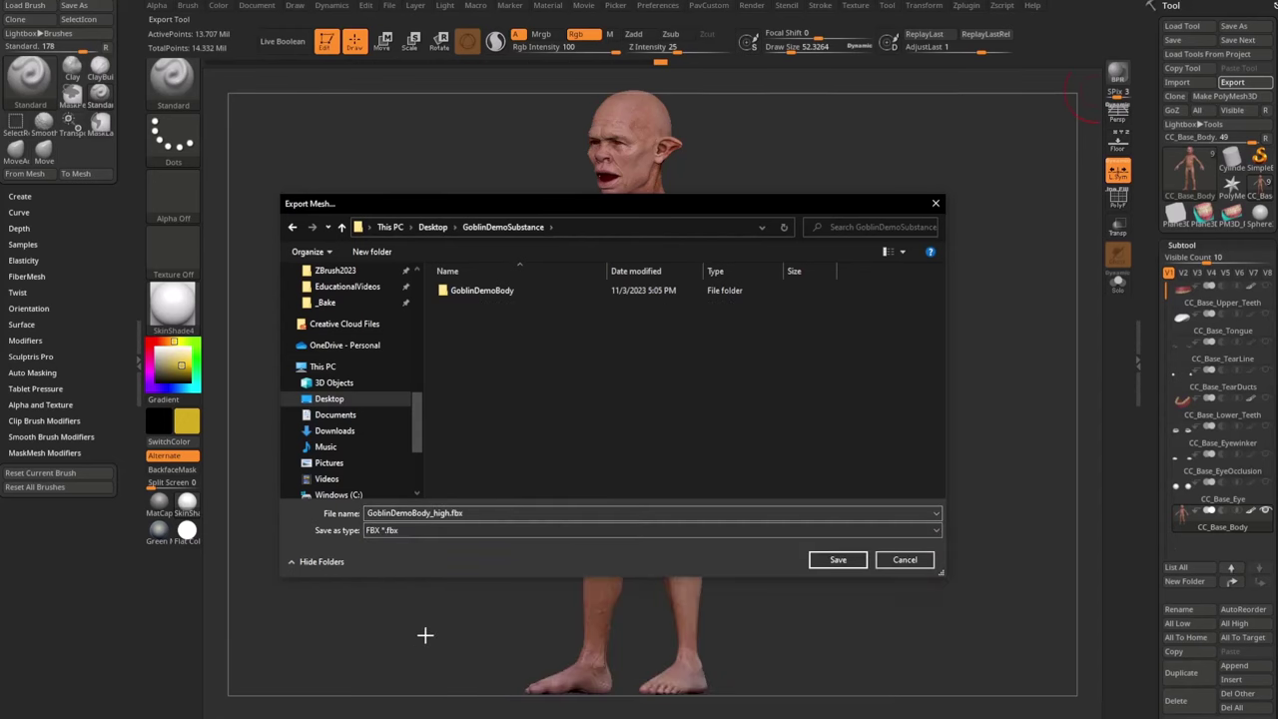
click(834, 561)
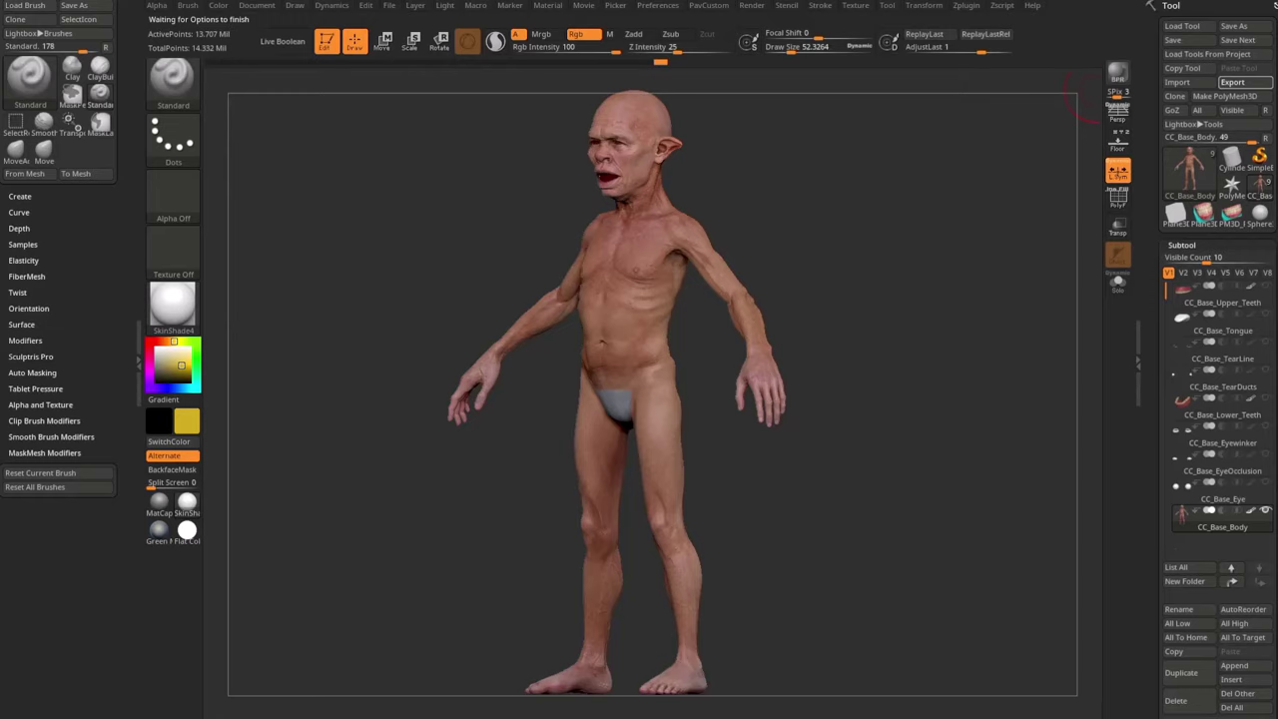
drag(887, 645, 741, 70)
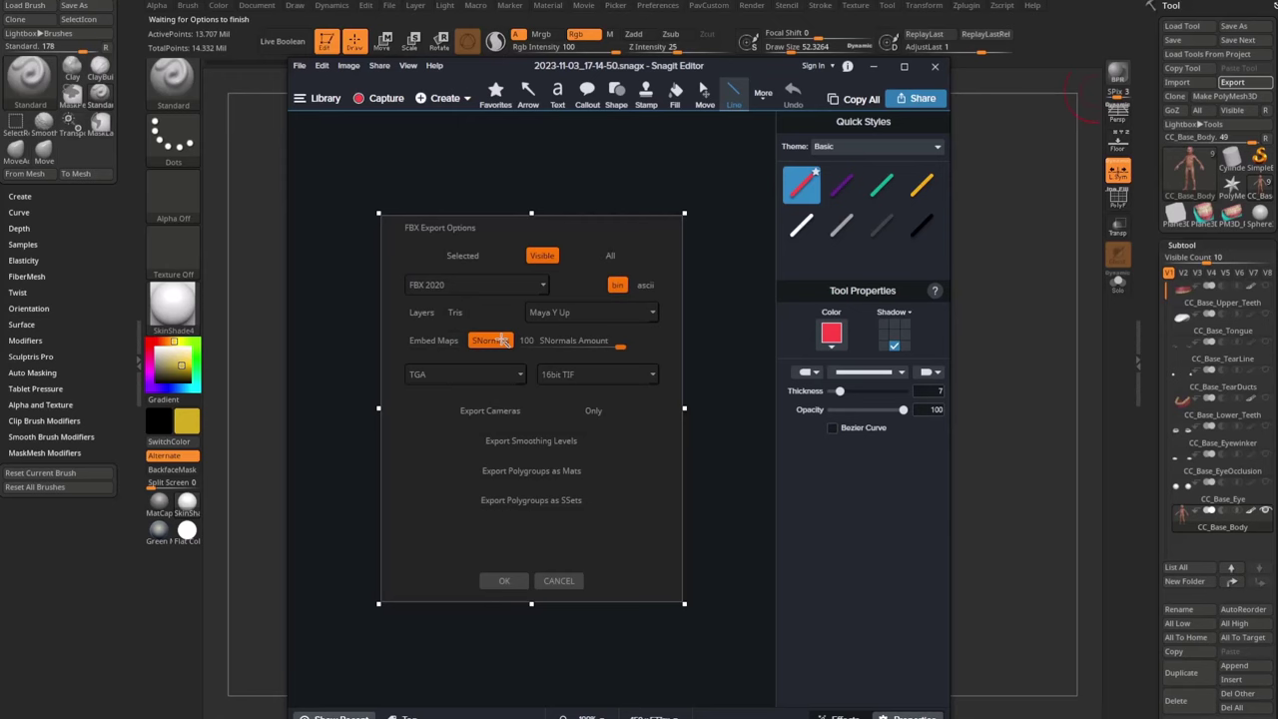
click(934, 67)
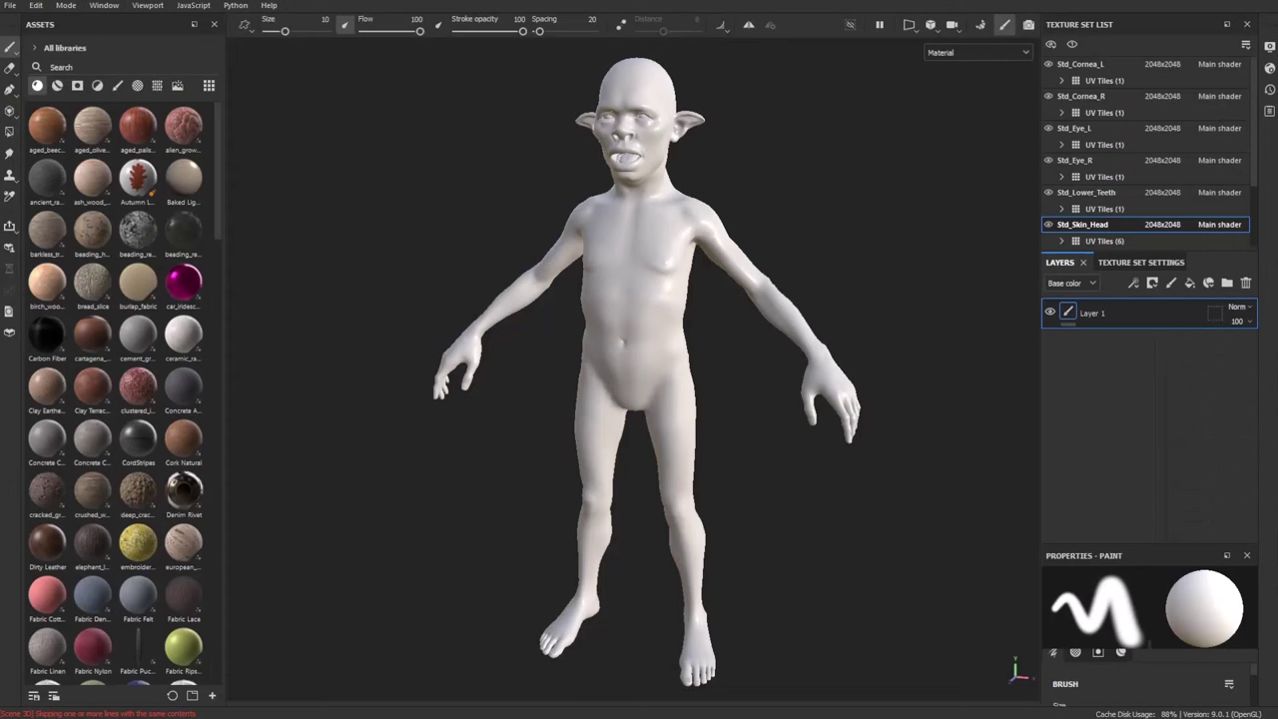
Open the mesh map baking setup from the Std_Skin_Head texture set settings
click(1152, 267)
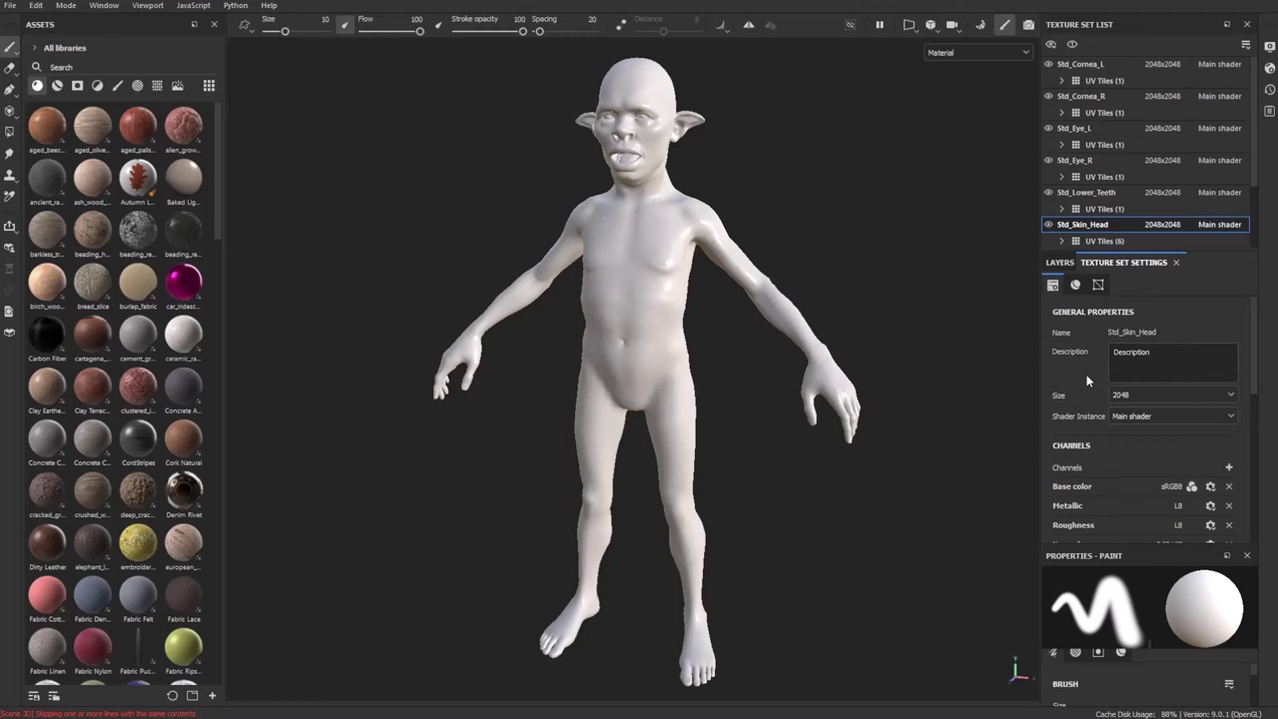
scroll(1068, 410, down, 5)
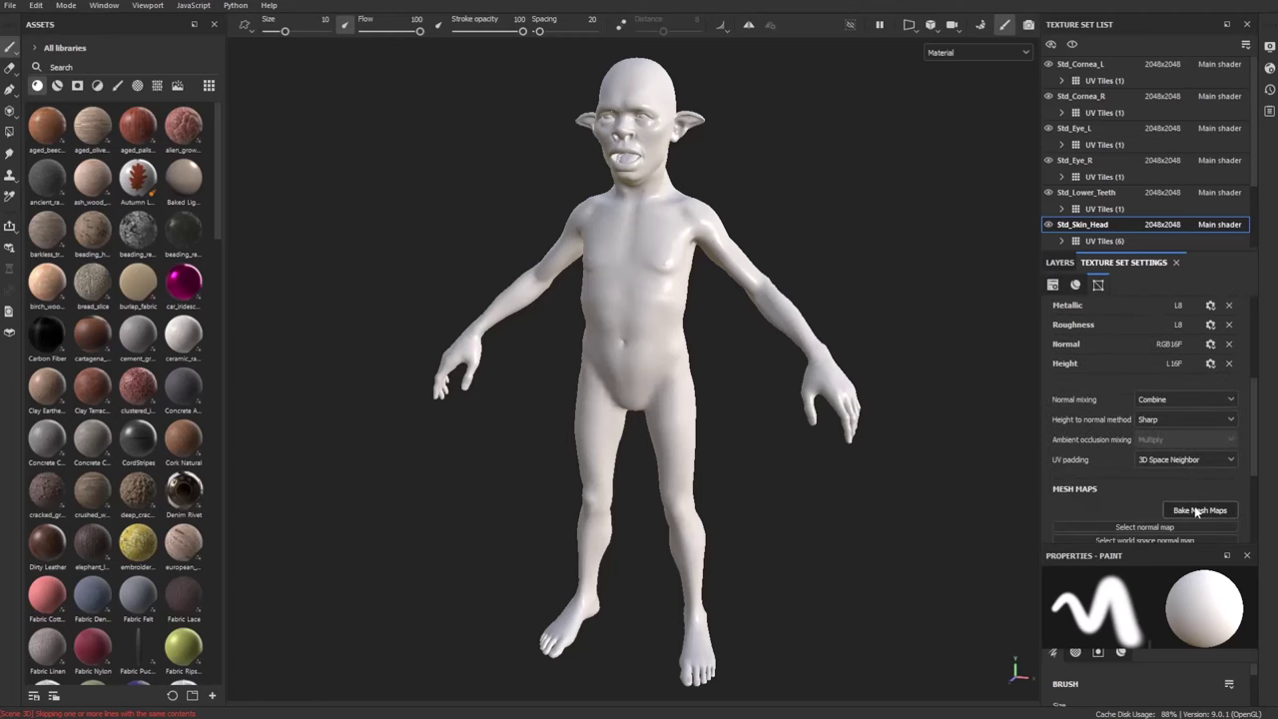
click(1197, 510)
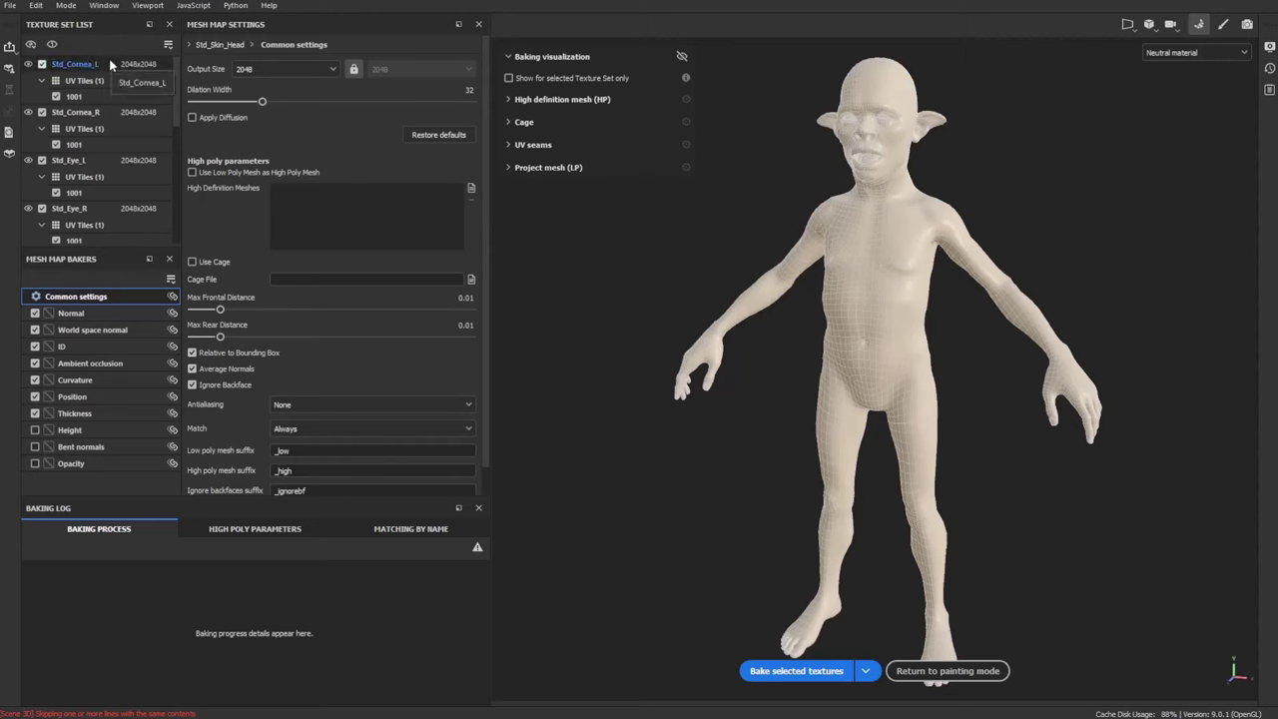
Exclude the Std_Cornea_L, Std_Cornea_R, Std_Eye_L, Std_Eye_R and Std_Lower_Teeth texture sets from the bake
click(41, 65)
click(42, 96)
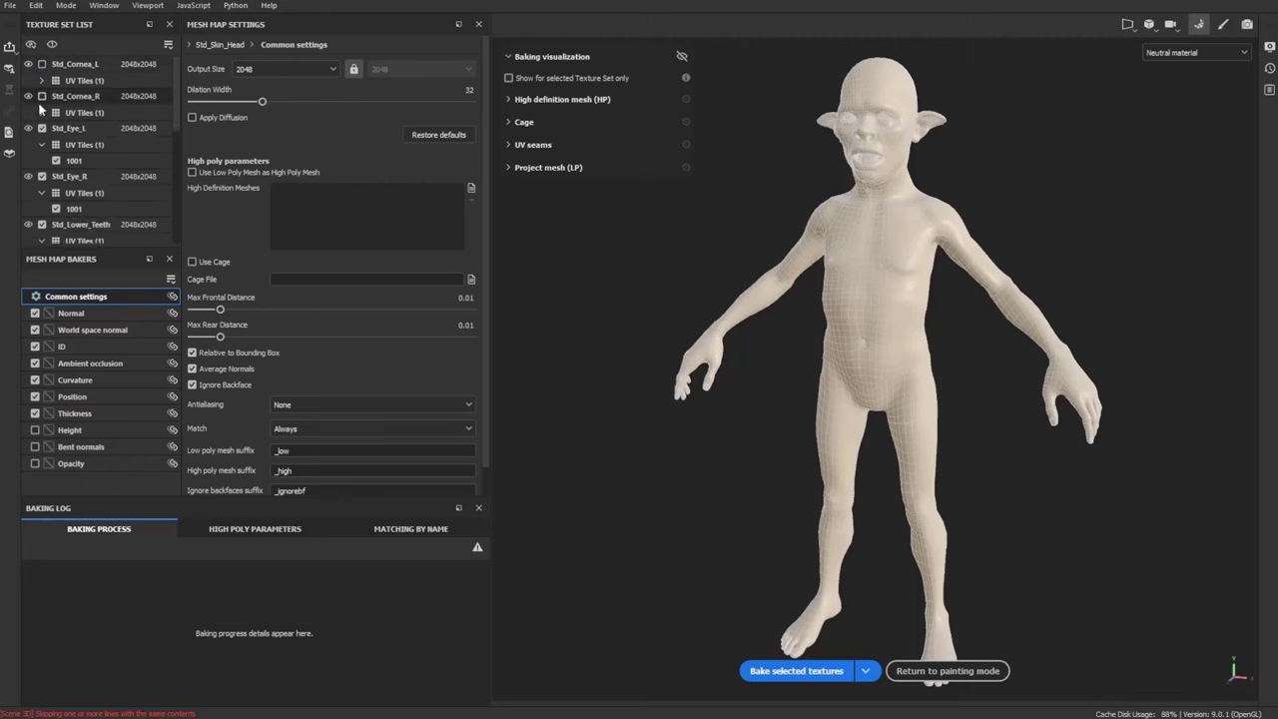
click(42, 127)
click(42, 161)
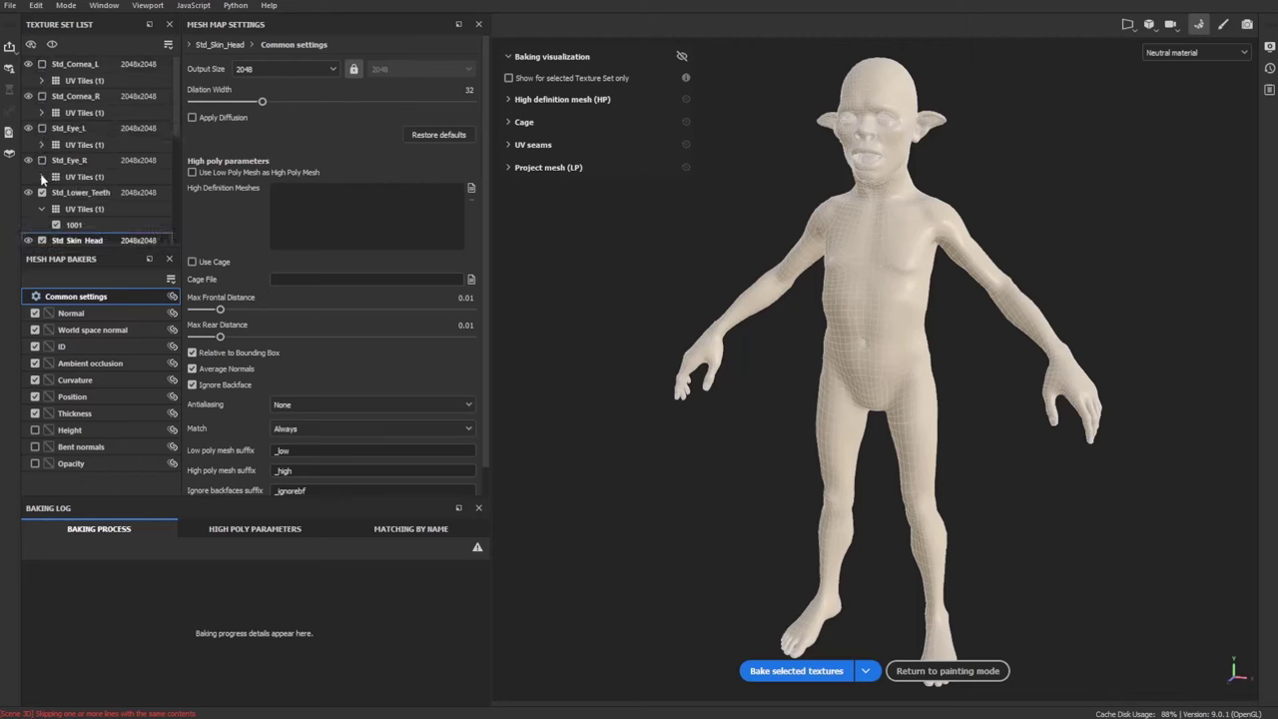
scroll(45, 198, down, 3)
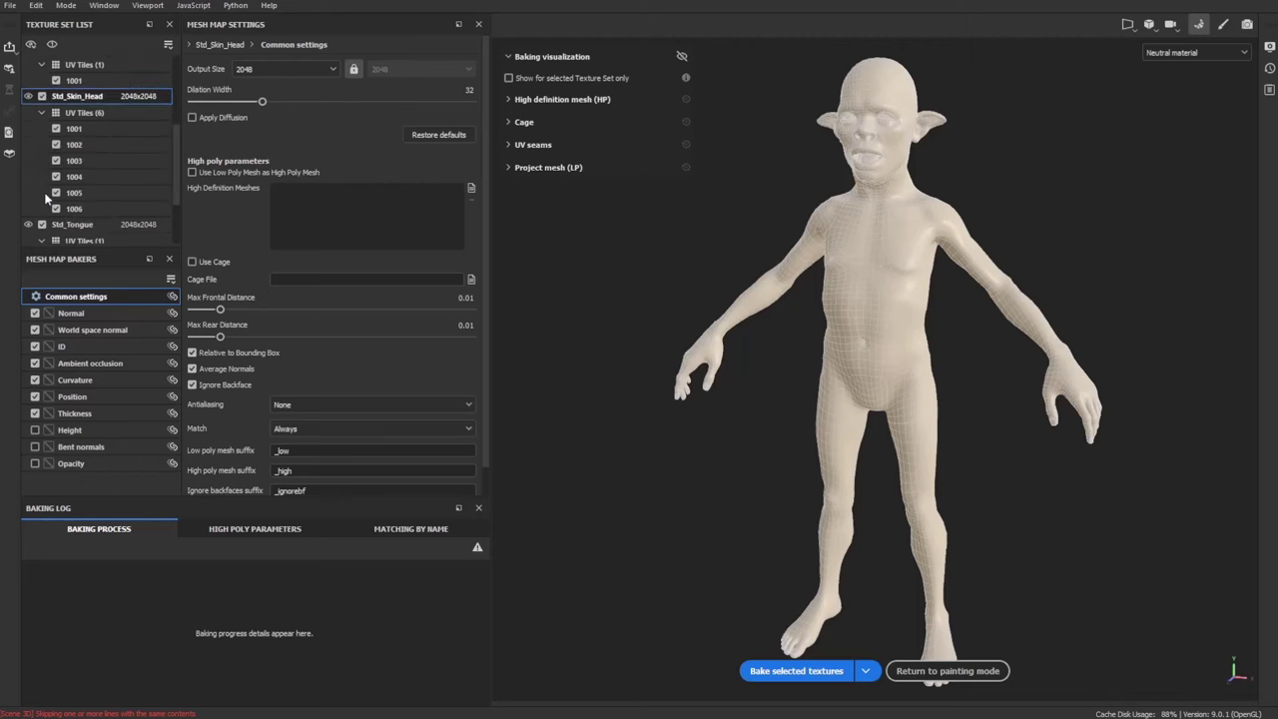
click(42, 66)
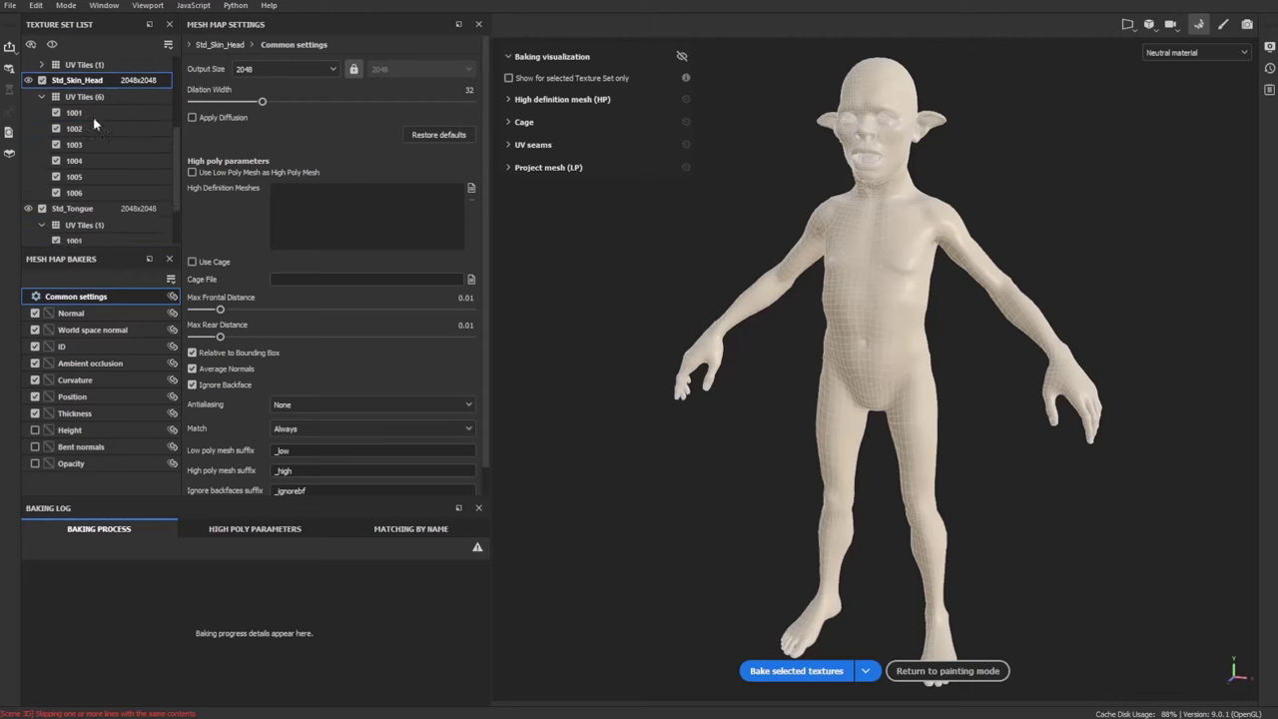
Exclude the Std_Tongue and Std_Upper_Teeth sets and UV tile 1006 of Std_Skin_Head from the bake
click(42, 209)
click(42, 224)
scroll(54, 224, down, 1)
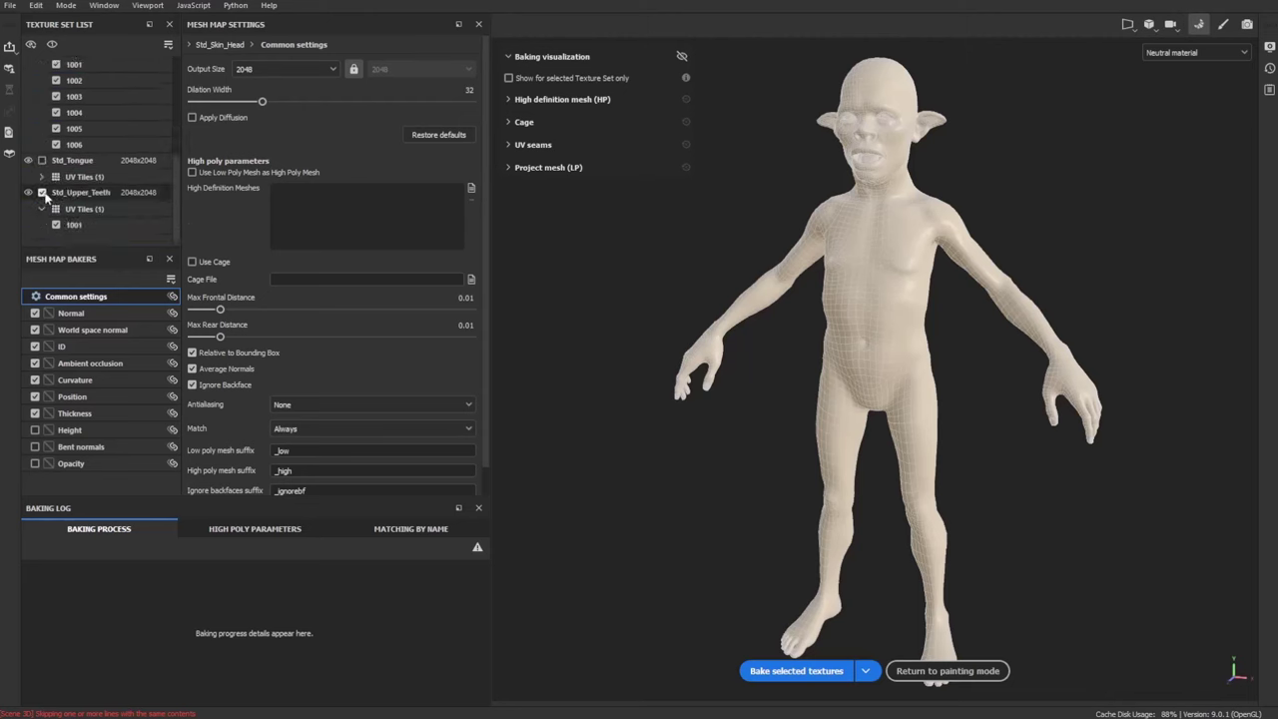
click(42, 193)
click(42, 209)
scroll(74, 194, up, 2)
scroll(76, 197, down, 1)
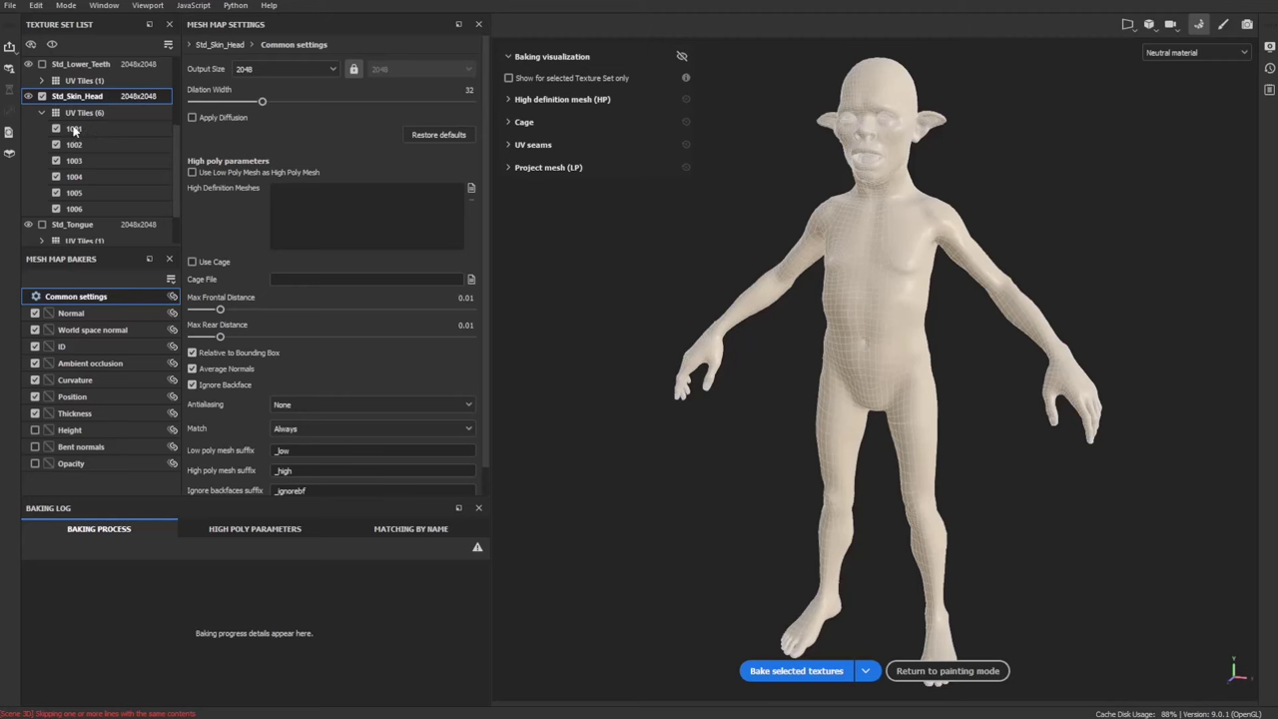
mouse_move(78, 126)
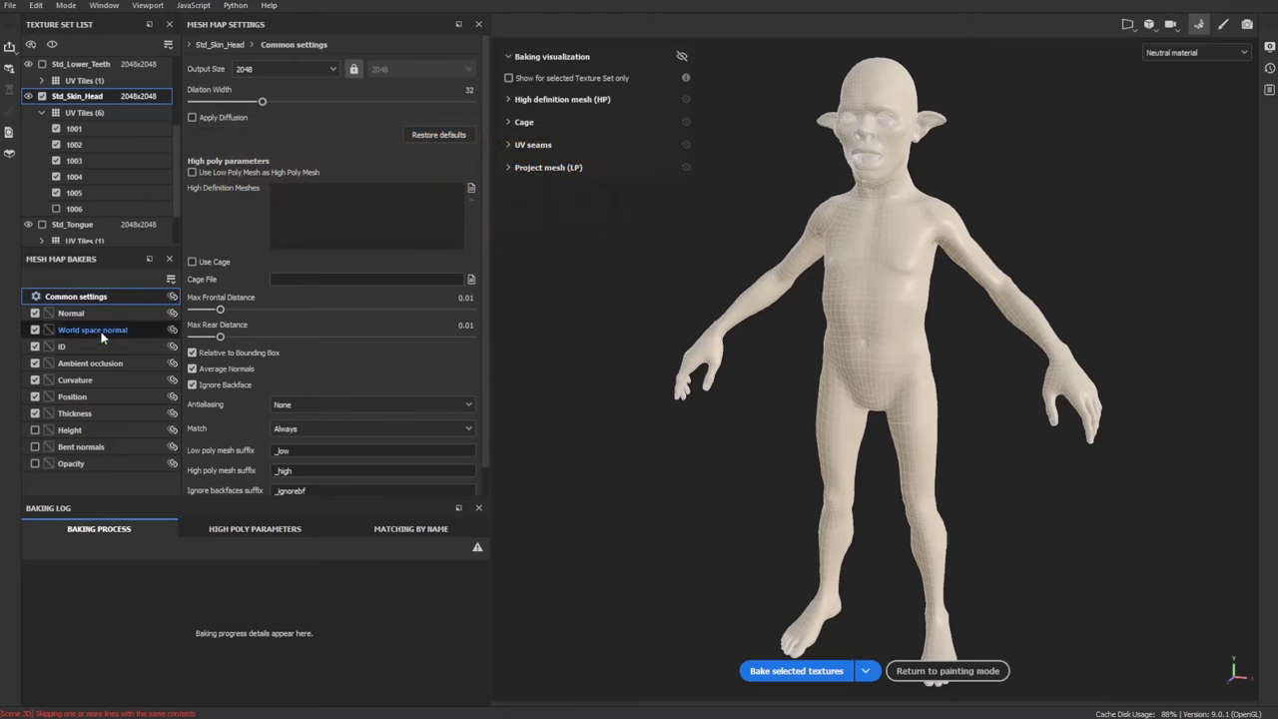
Set the ID baker's color source to Vertex Color
click(76, 347)
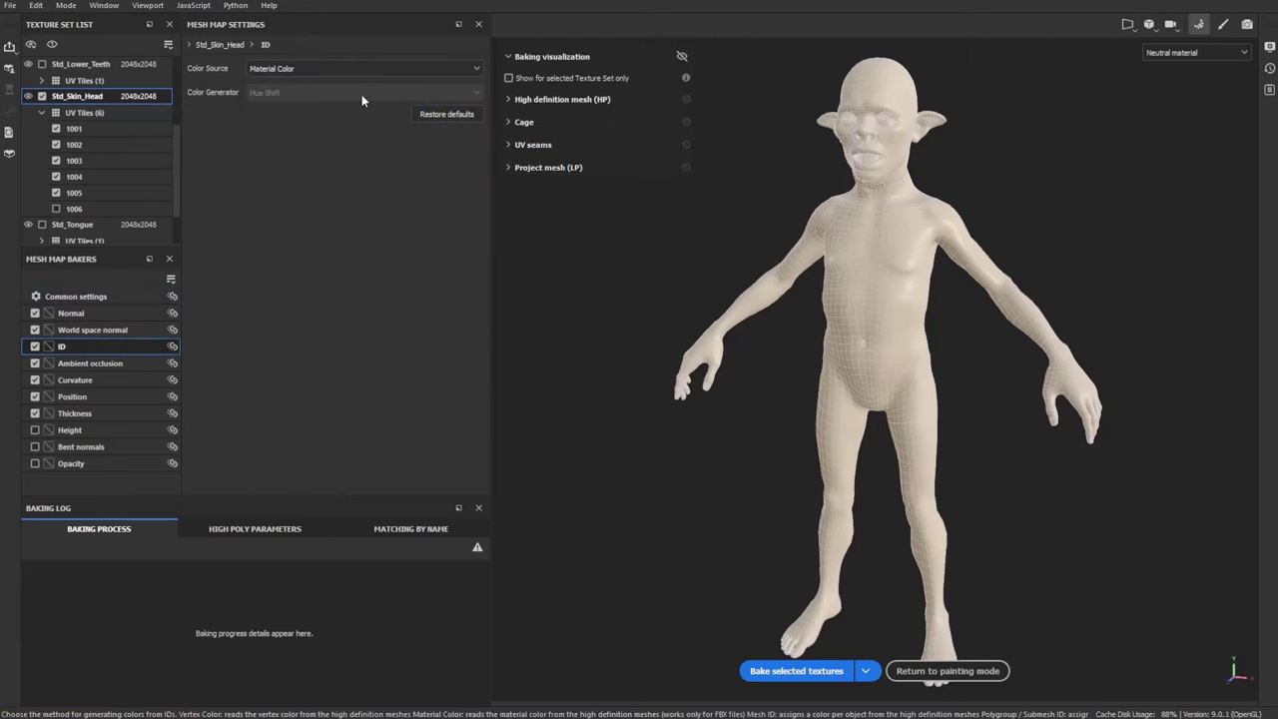
click(302, 70)
click(297, 86)
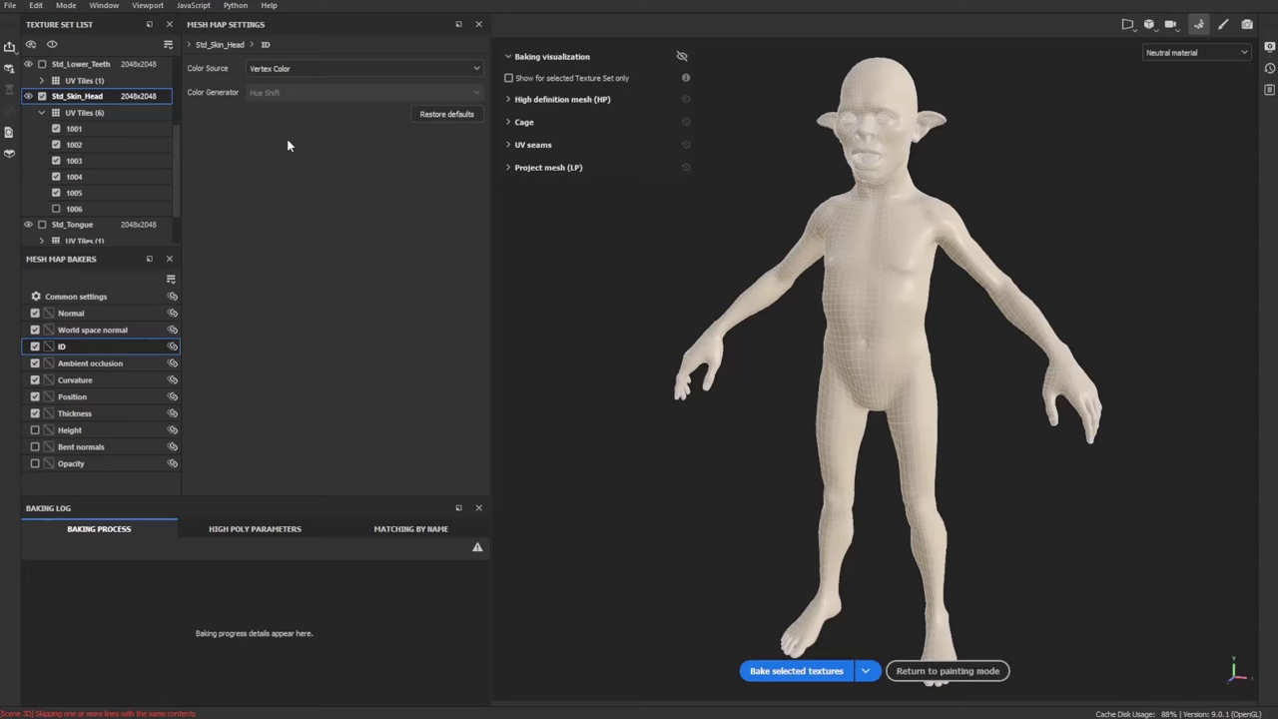
Keep the common output size at 2048 and load GoblinDemoBody_high.fbx as the high definition mesh
click(58, 297)
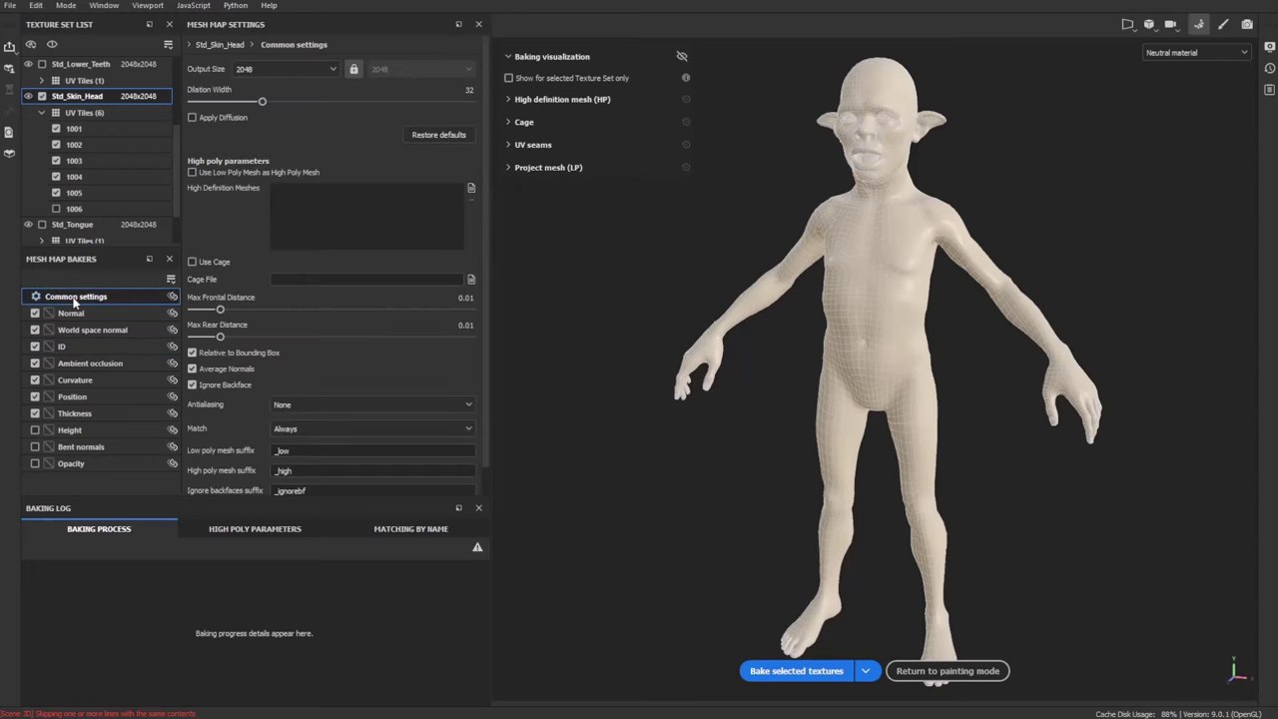
click(334, 70)
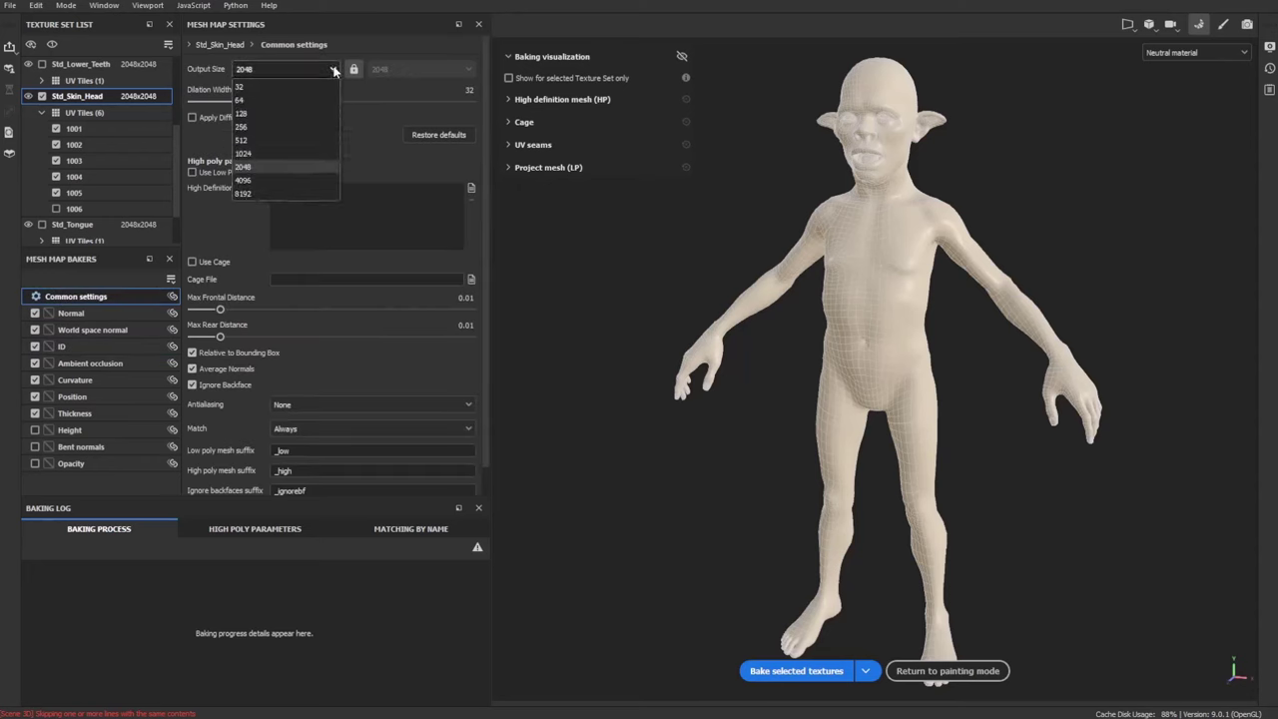
click(335, 70)
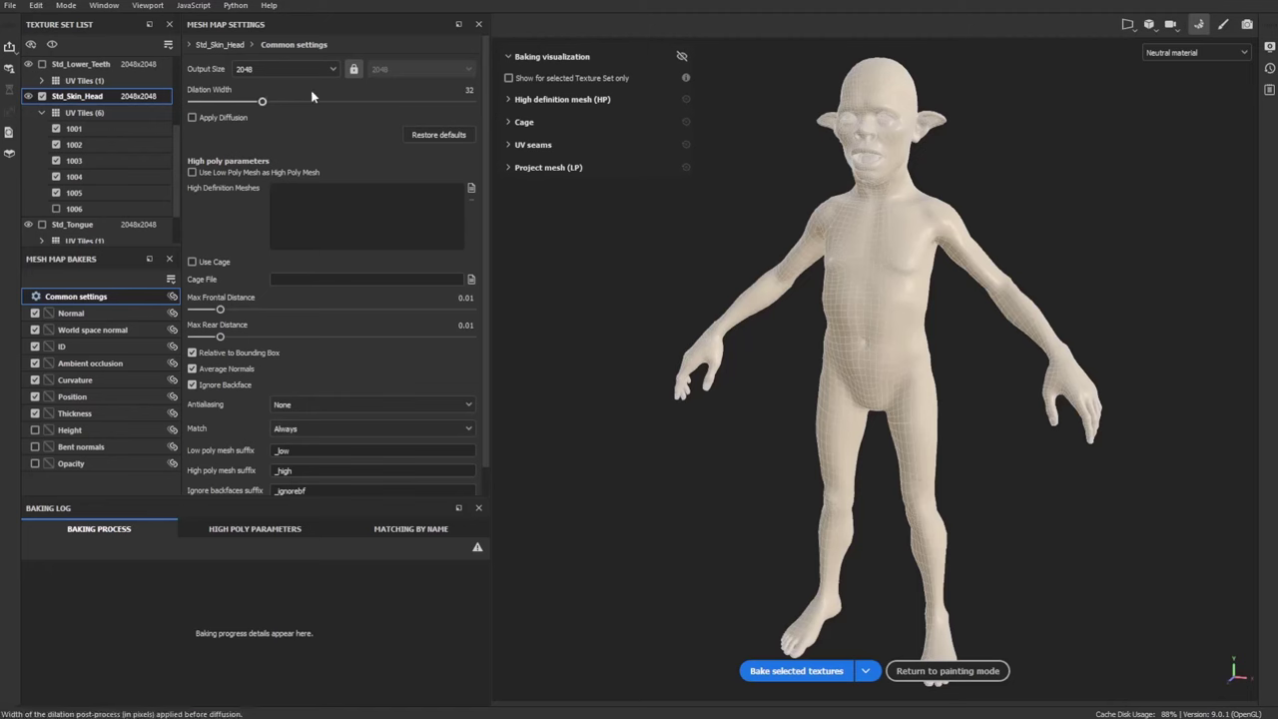
click(471, 189)
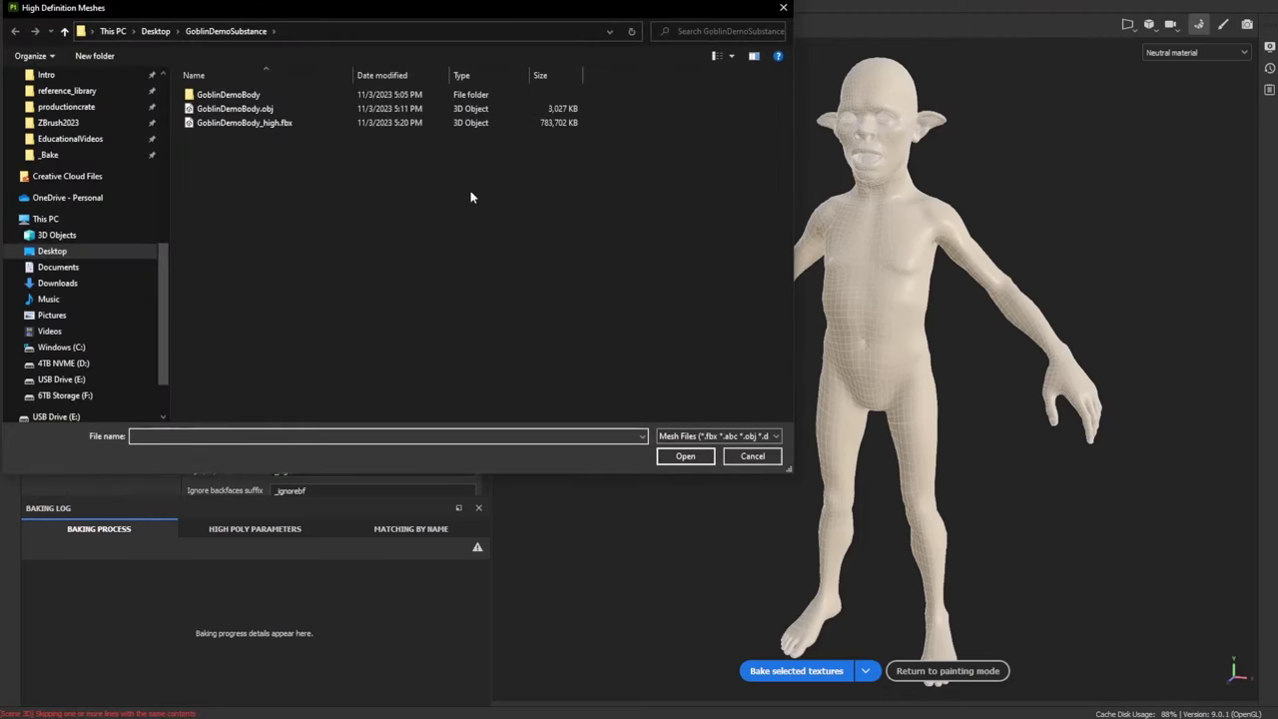
double_click(234, 123)
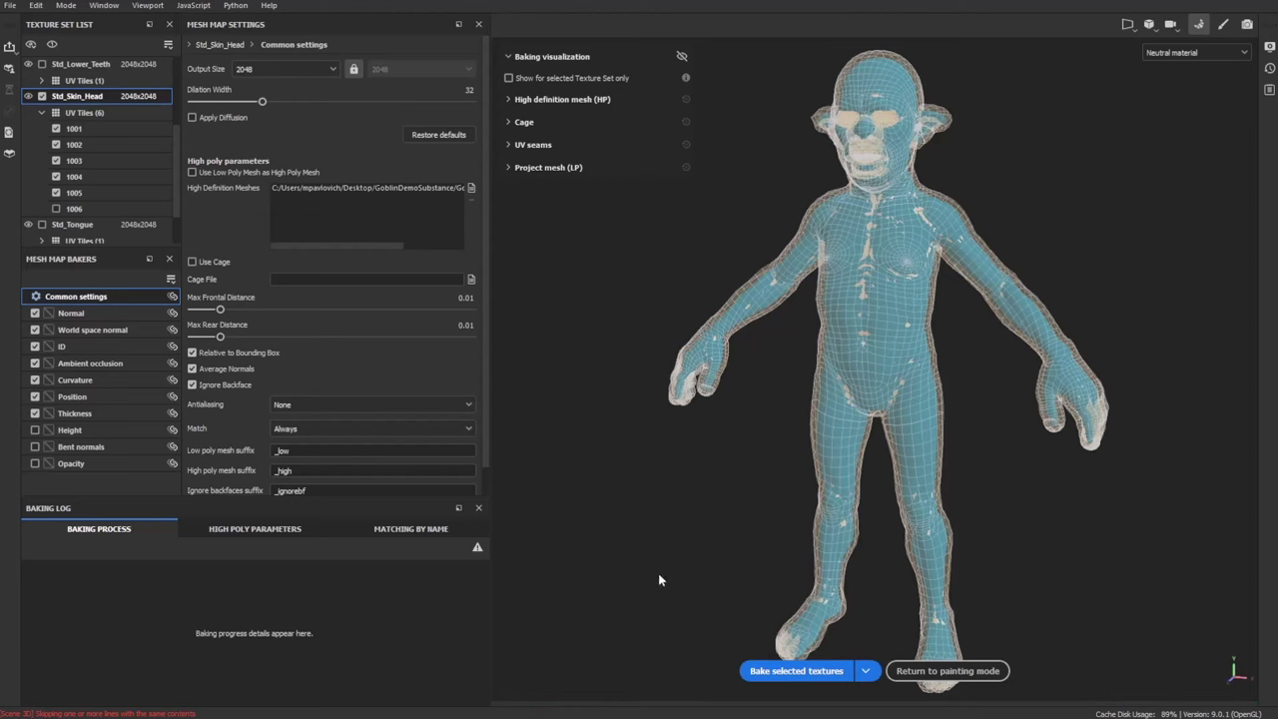
Bake the selected textures with the max frontal distance kept at 0.01, and inspect the result on the goblin in painting mode
drag(220, 309, 212, 310)
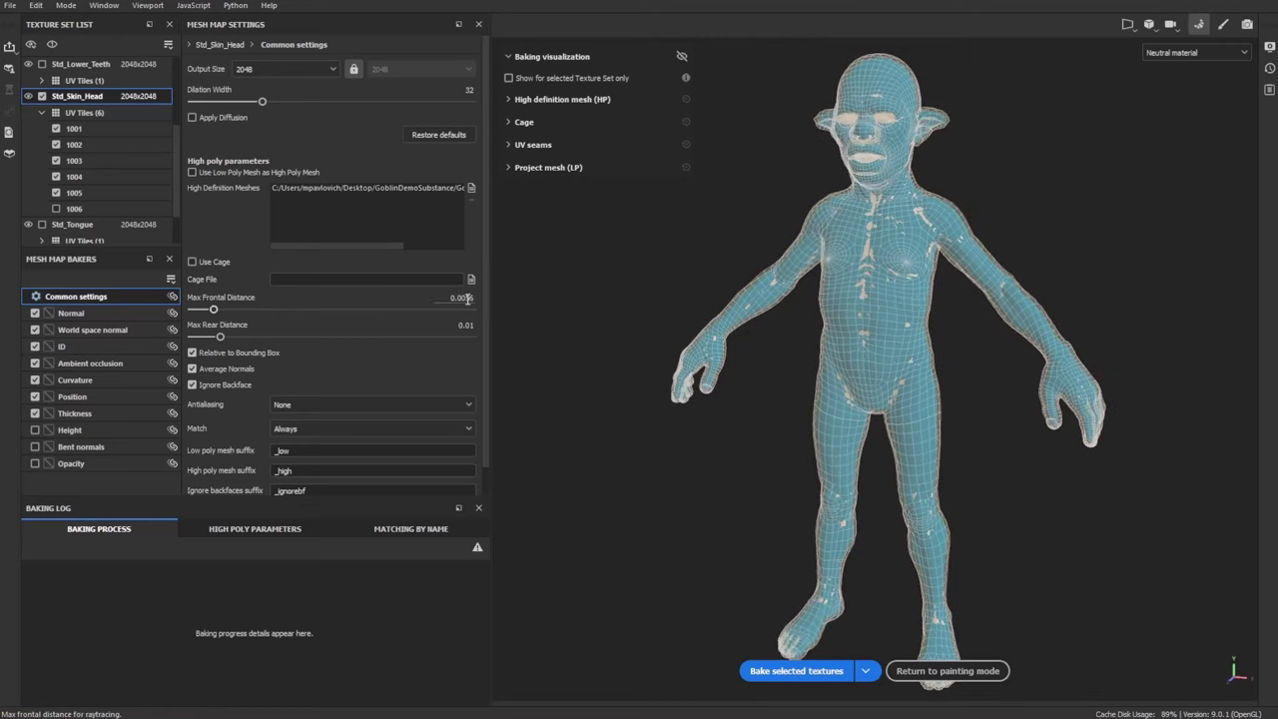
key(ctrl+z)
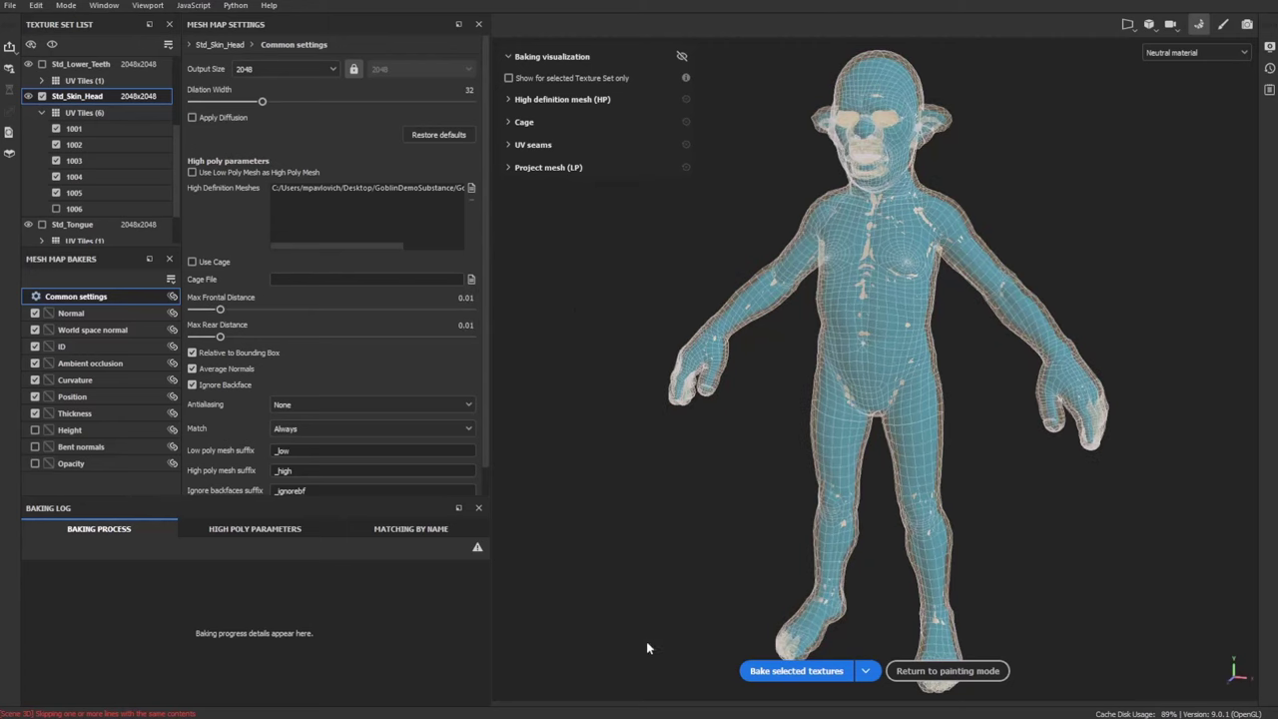
click(796, 670)
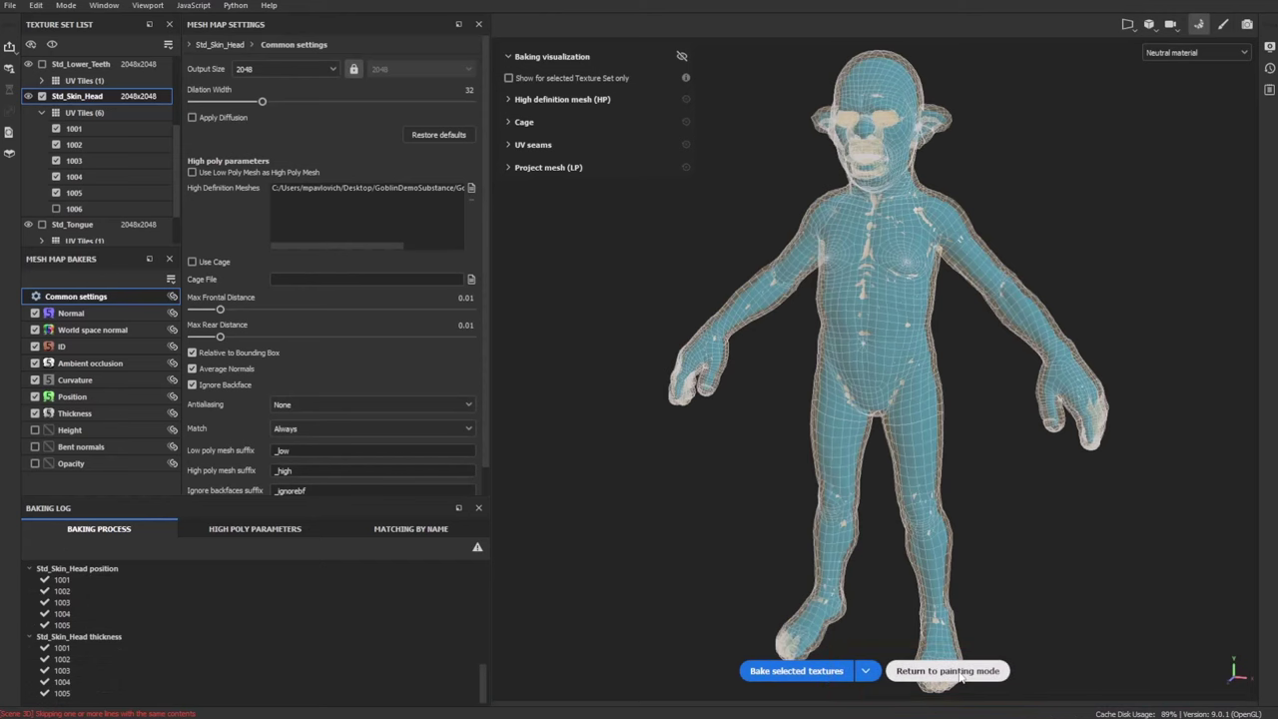
click(961, 677)
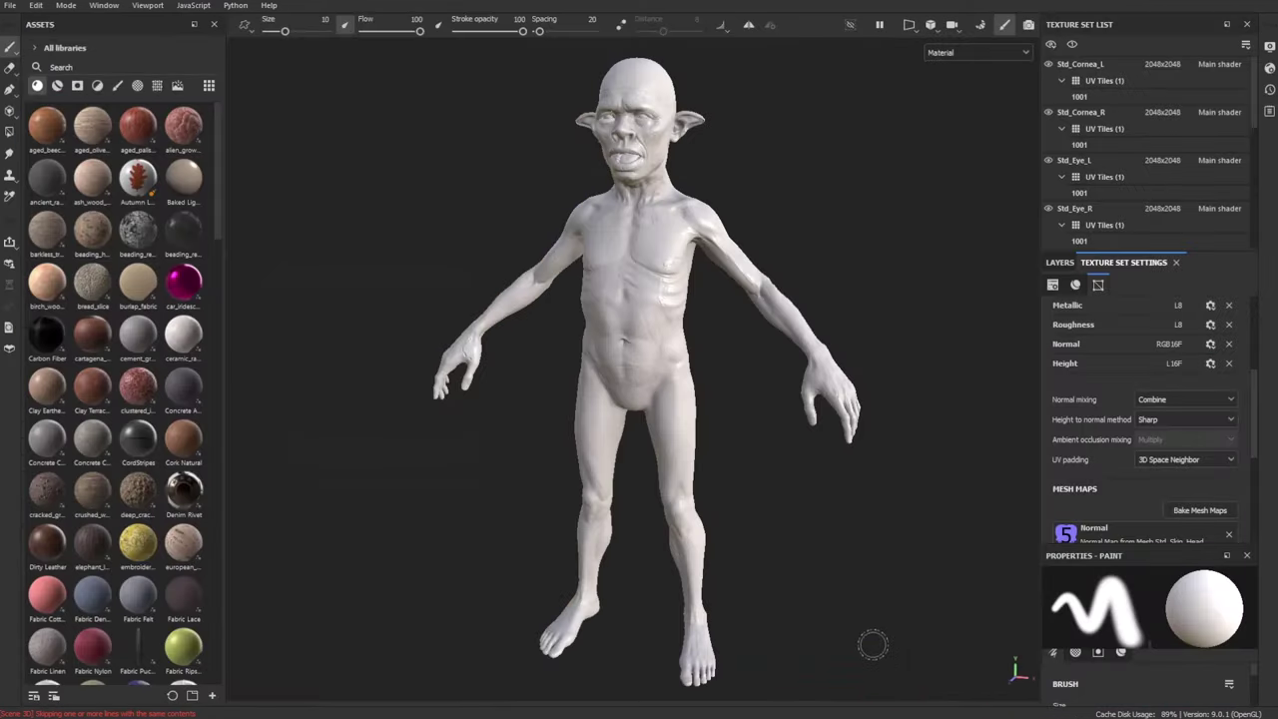
mouse_move(870, 651)
alt+mouse_down()
mouse_move(663, 343)
mouse_move(609, 309)
mouse_move(902, 341)
alt+mouse_up()
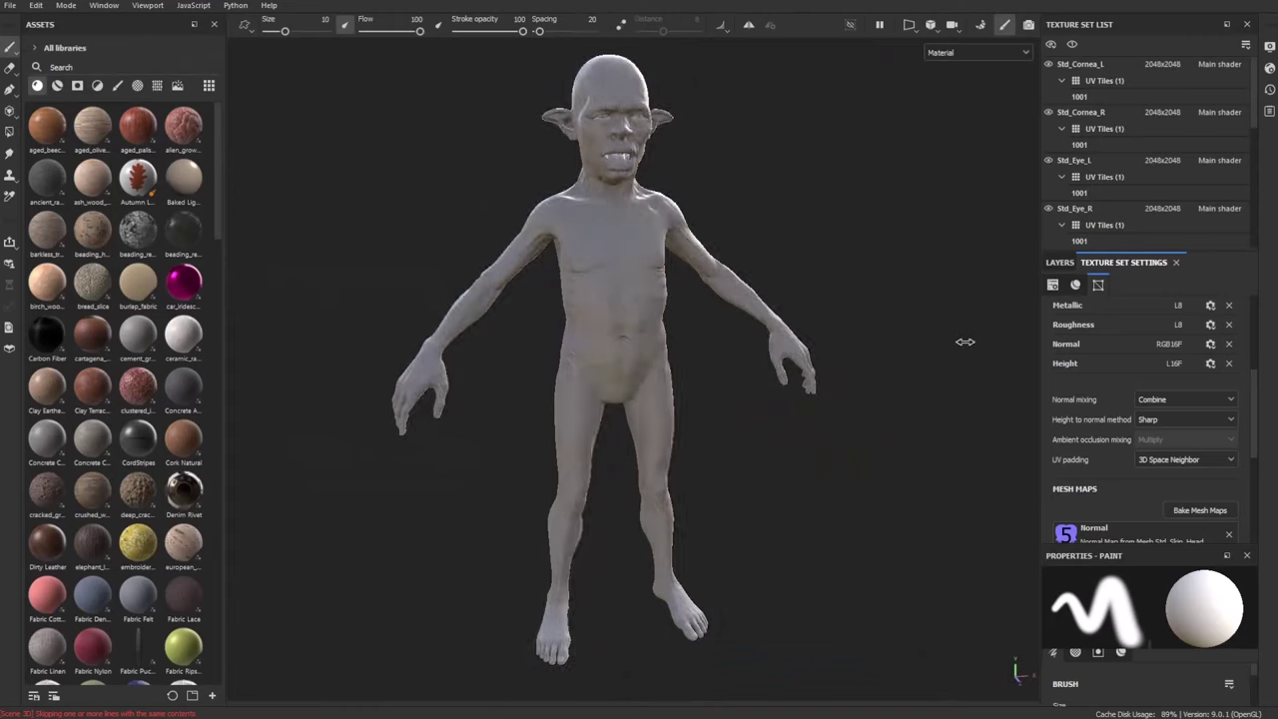
alt+drag(952, 380, 875, 381)
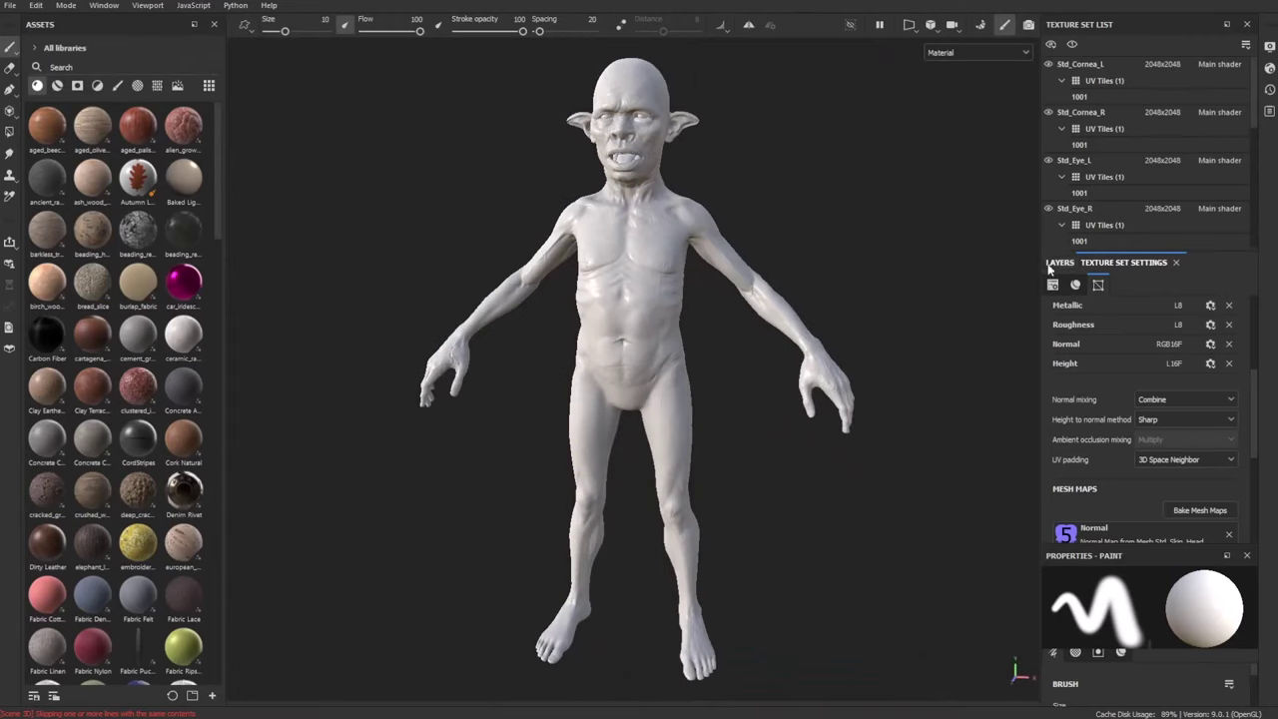
Add a fill layer to the Std_Skin_Head texture set and delete the original paint layer, Layer 1
scroll(1079, 188, down, 3)
click(1112, 118)
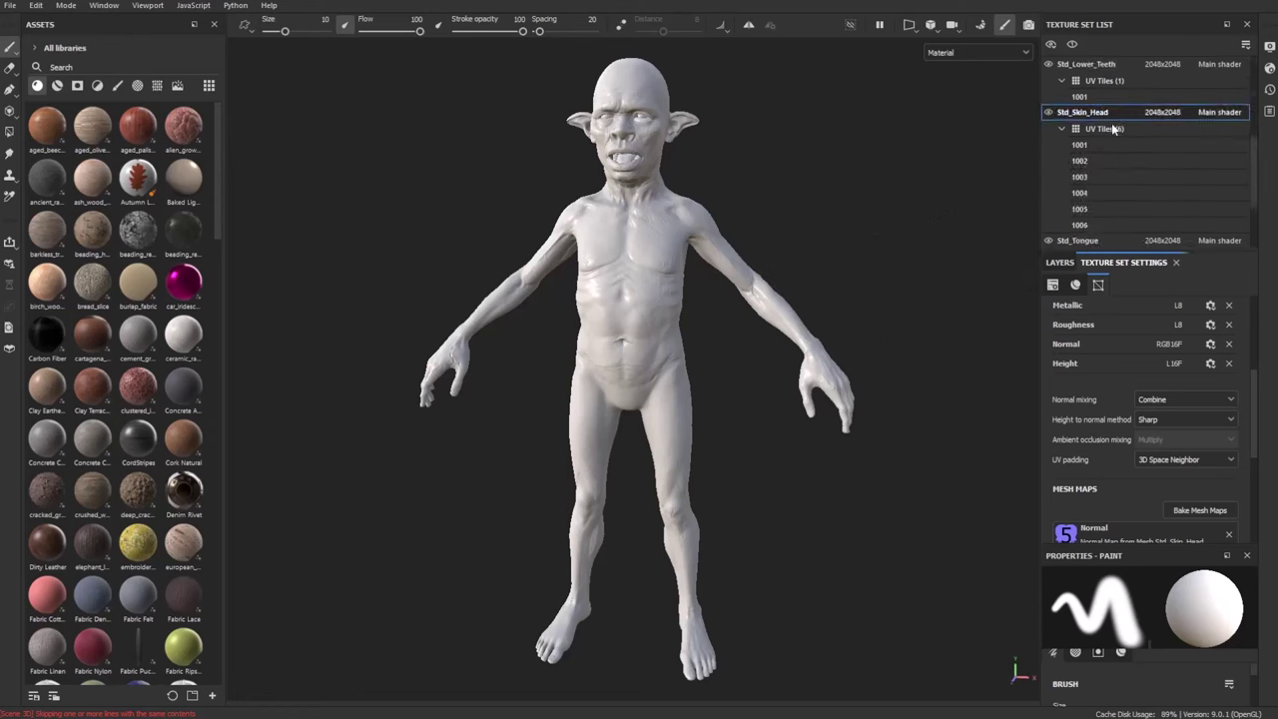
click(1059, 264)
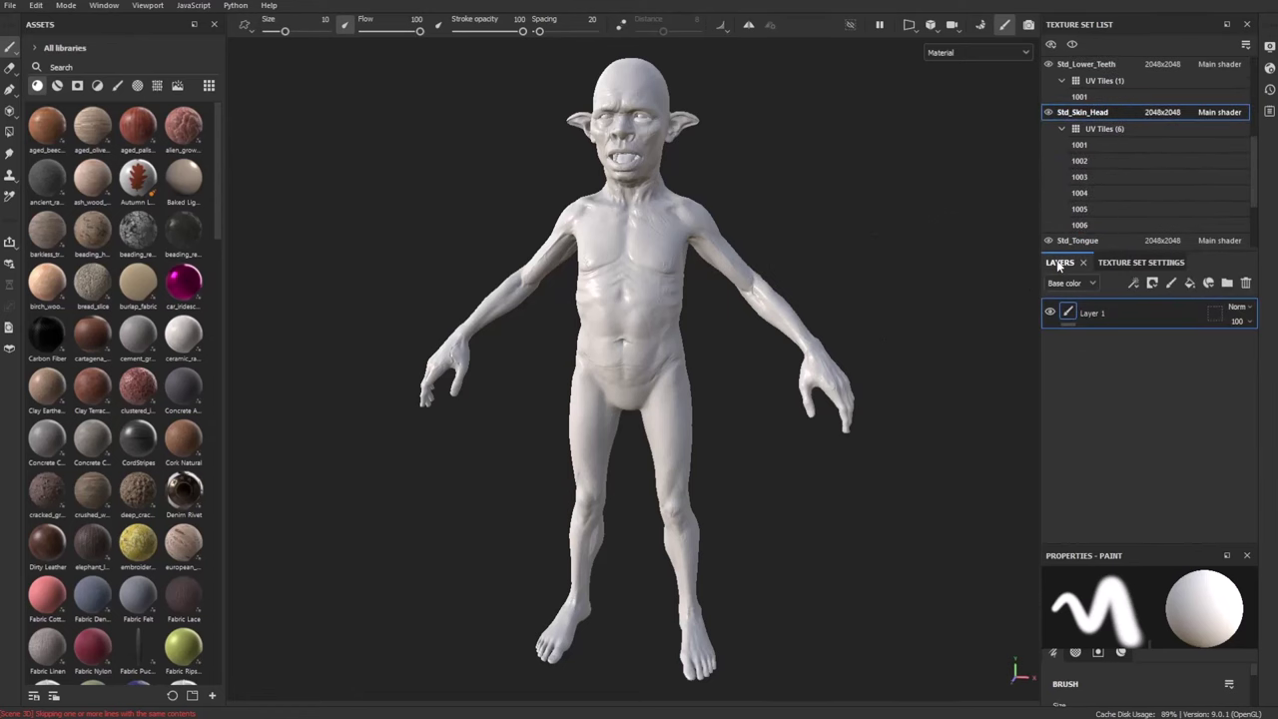
click(1191, 284)
click(1146, 349)
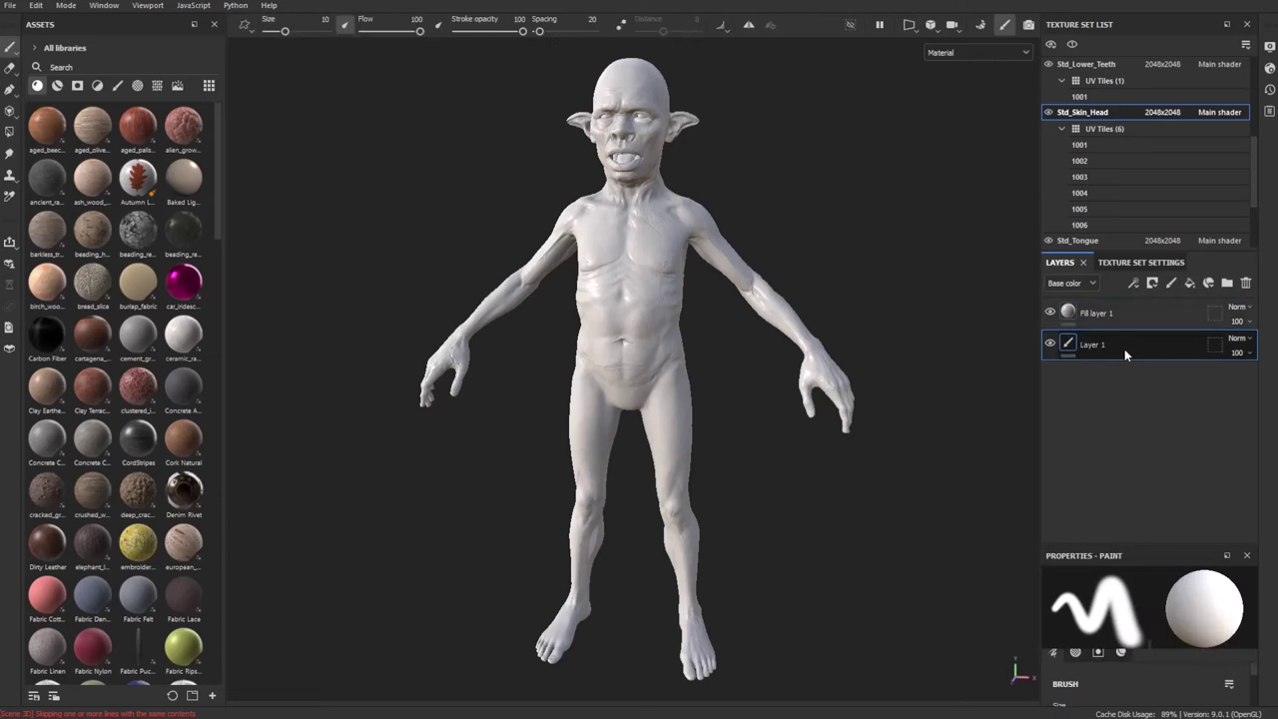
click(1245, 283)
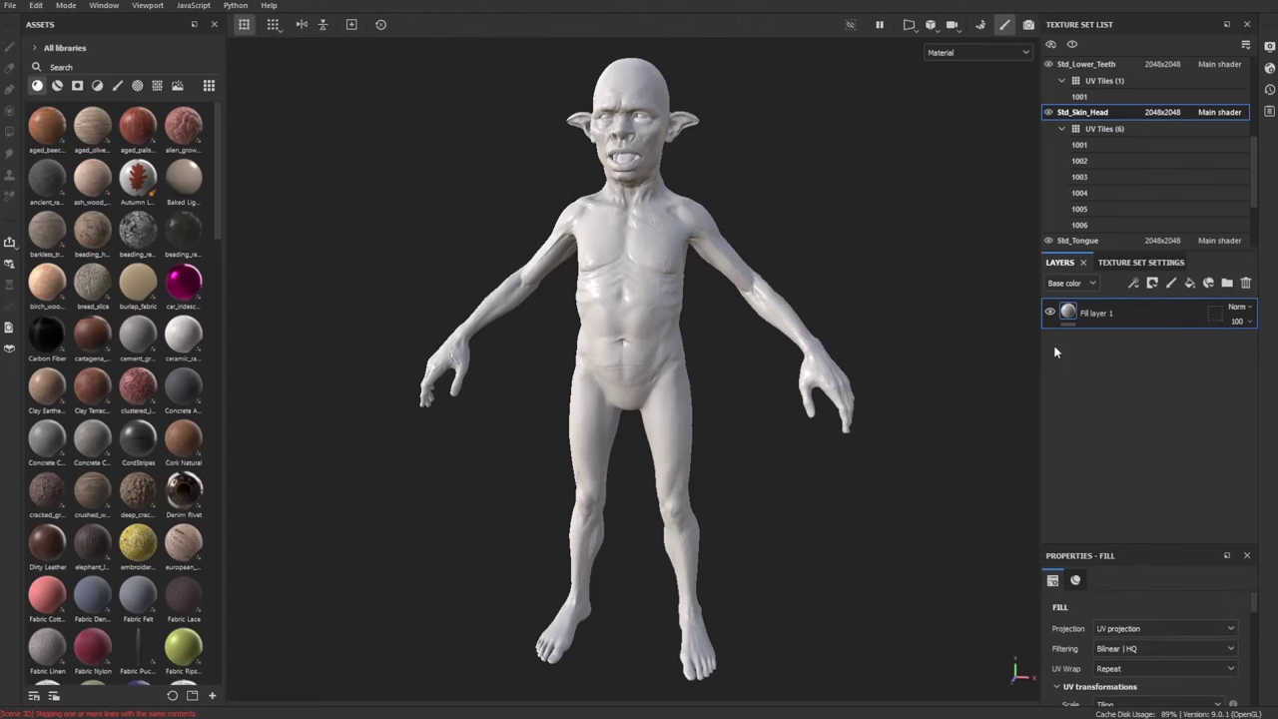
Add a fill effect to Fill layer 1 and enlarge its properties area to reach the material channels
right_click(1074, 316)
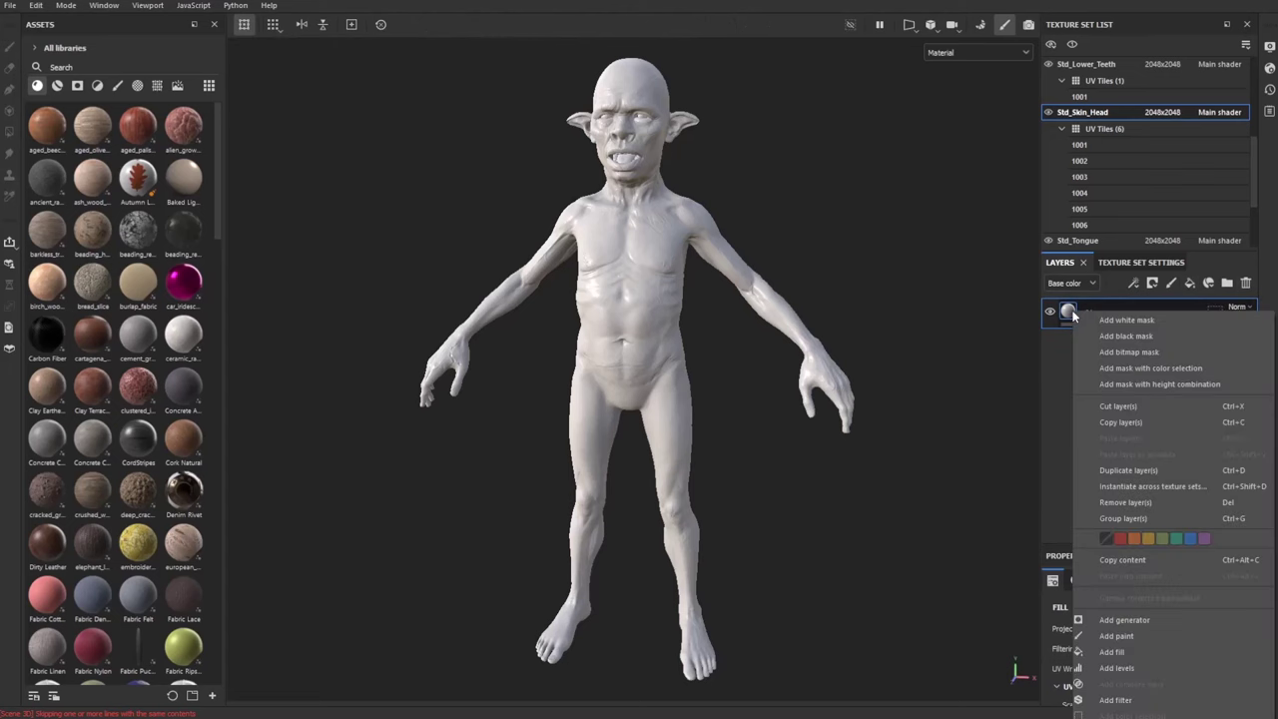
click(1113, 652)
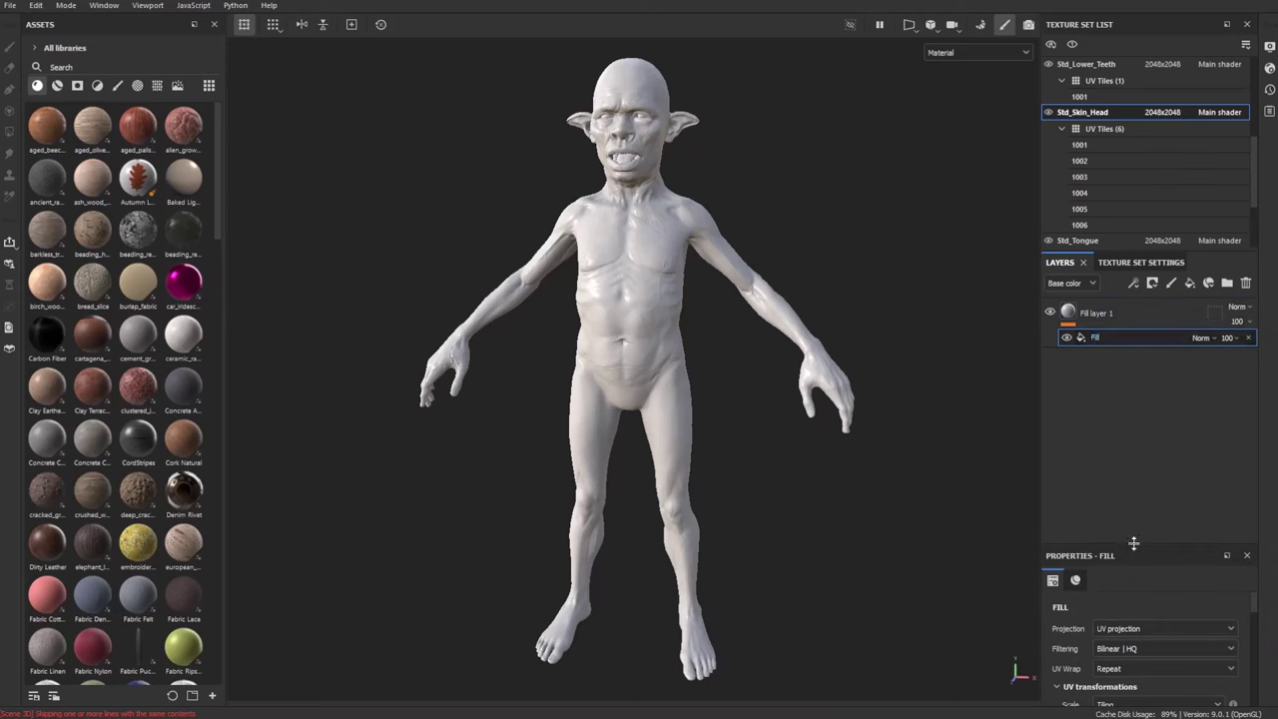
drag(1135, 543, 1132, 456)
scroll(1074, 561, down, 3)
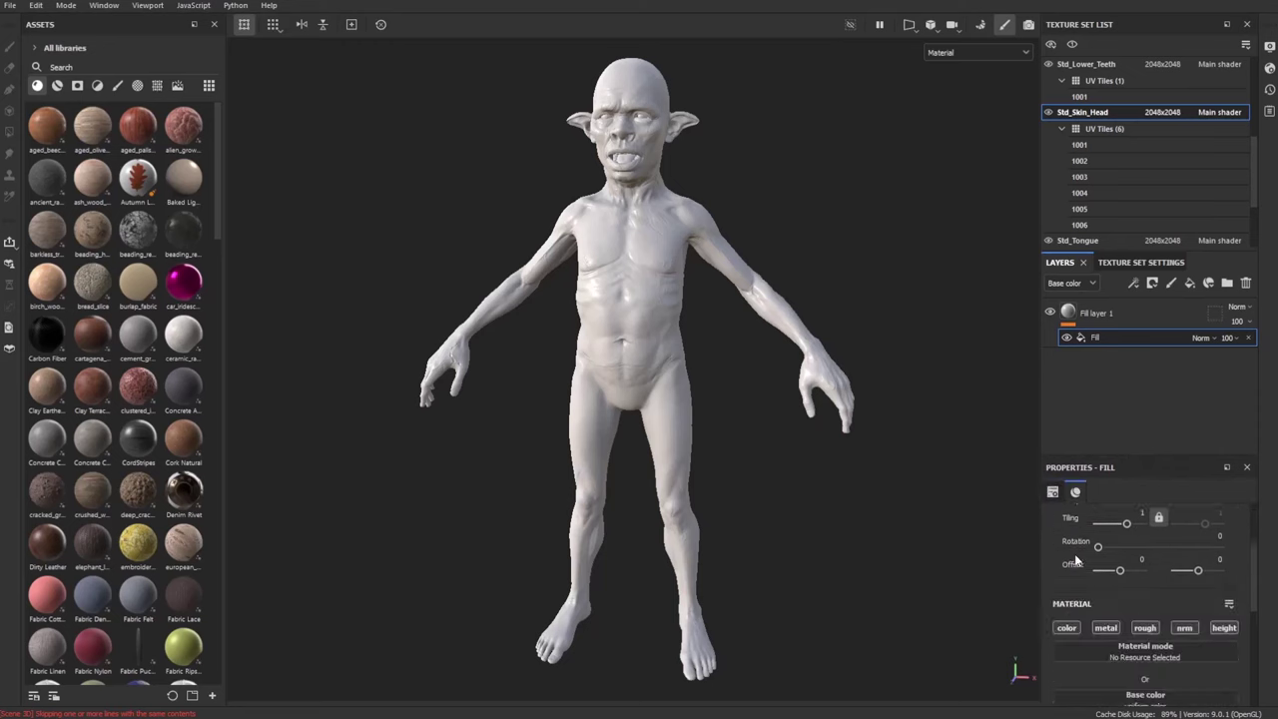
scroll(1075, 562, down, 2)
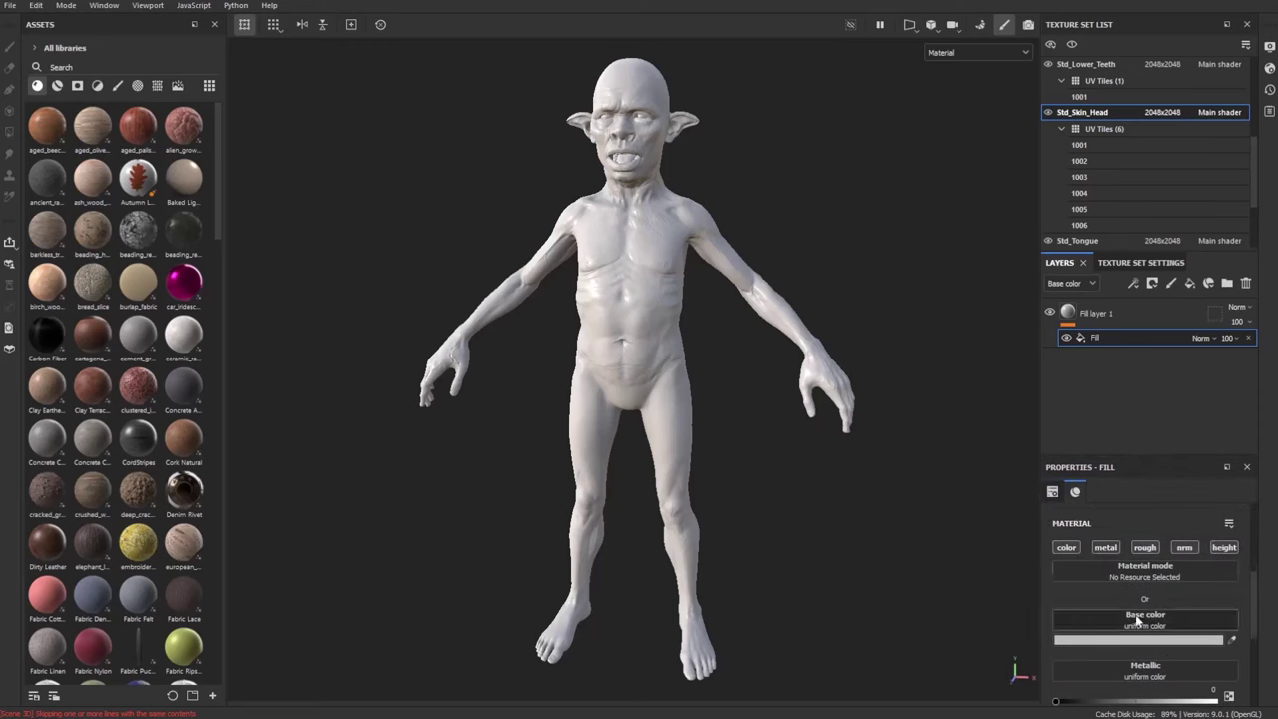
Search all asset types for "project" and assign the Color Map from Mesh Std_Skin_Head to the fill effect's base color
click(37, 89)
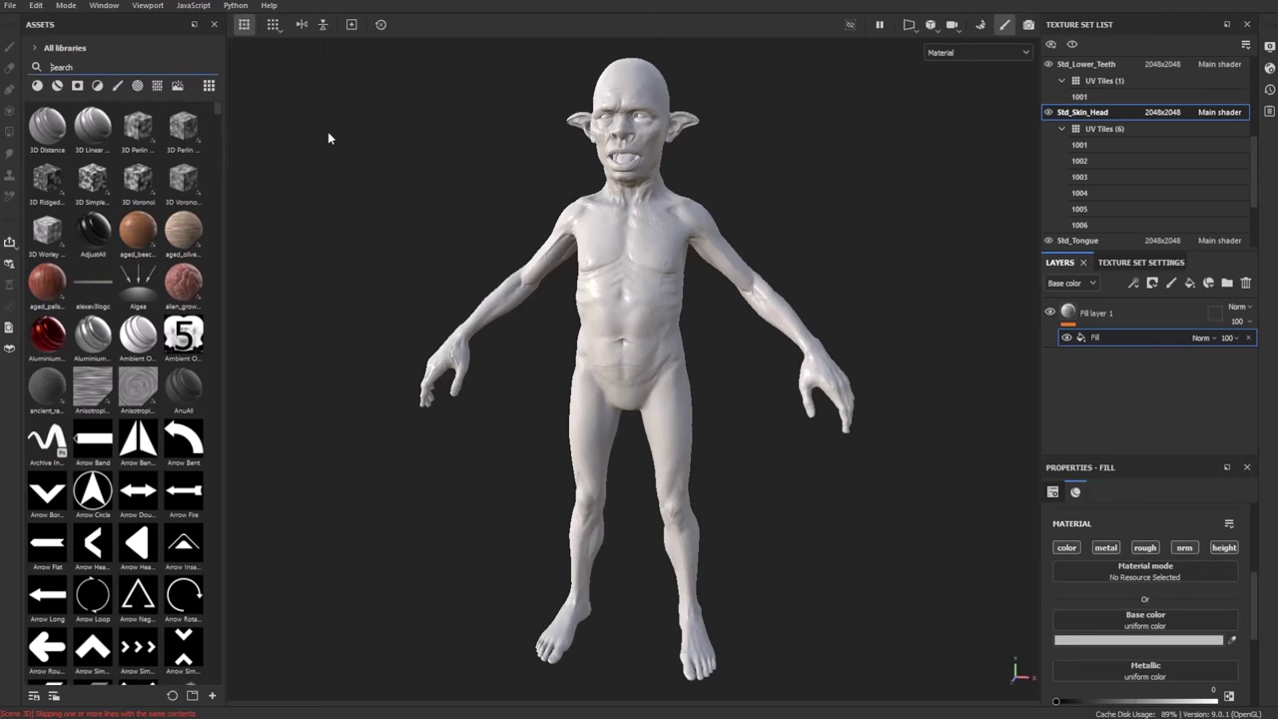
text(project)
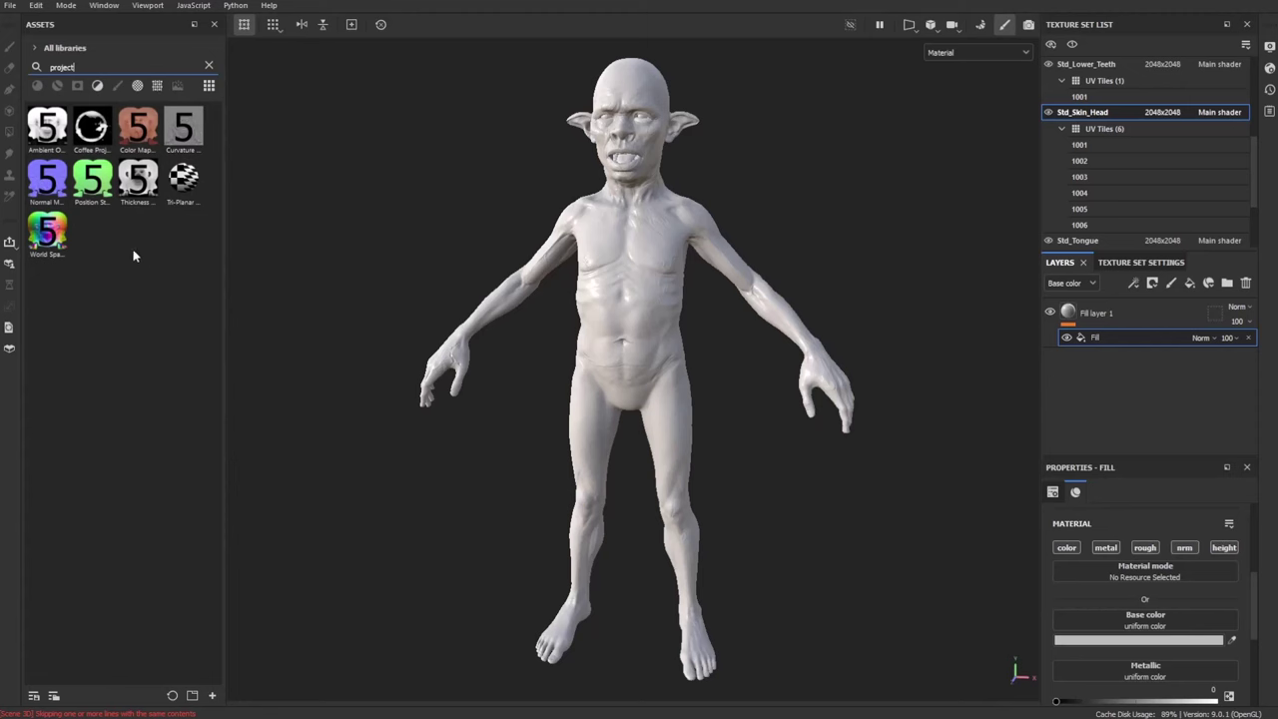
mouse_move(53, 145)
mouse_move(141, 127)
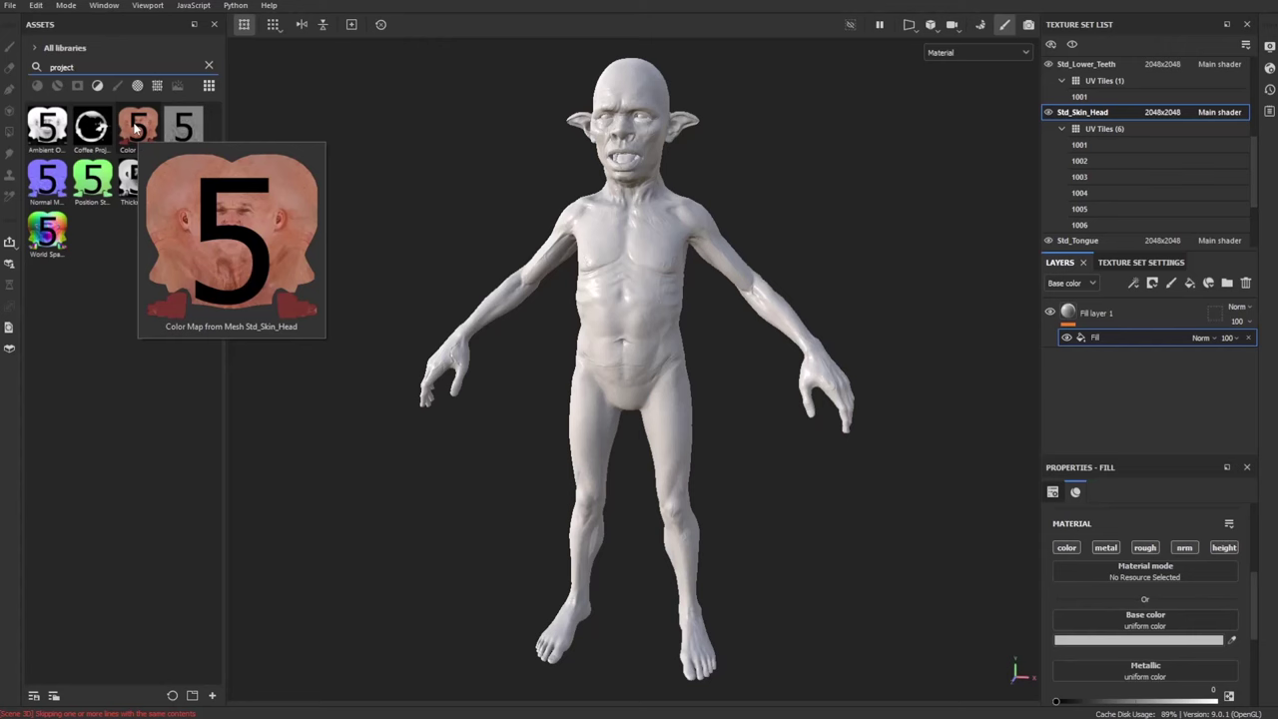
drag(137, 127, 1139, 636)
scroll(1132, 628, down, 3)
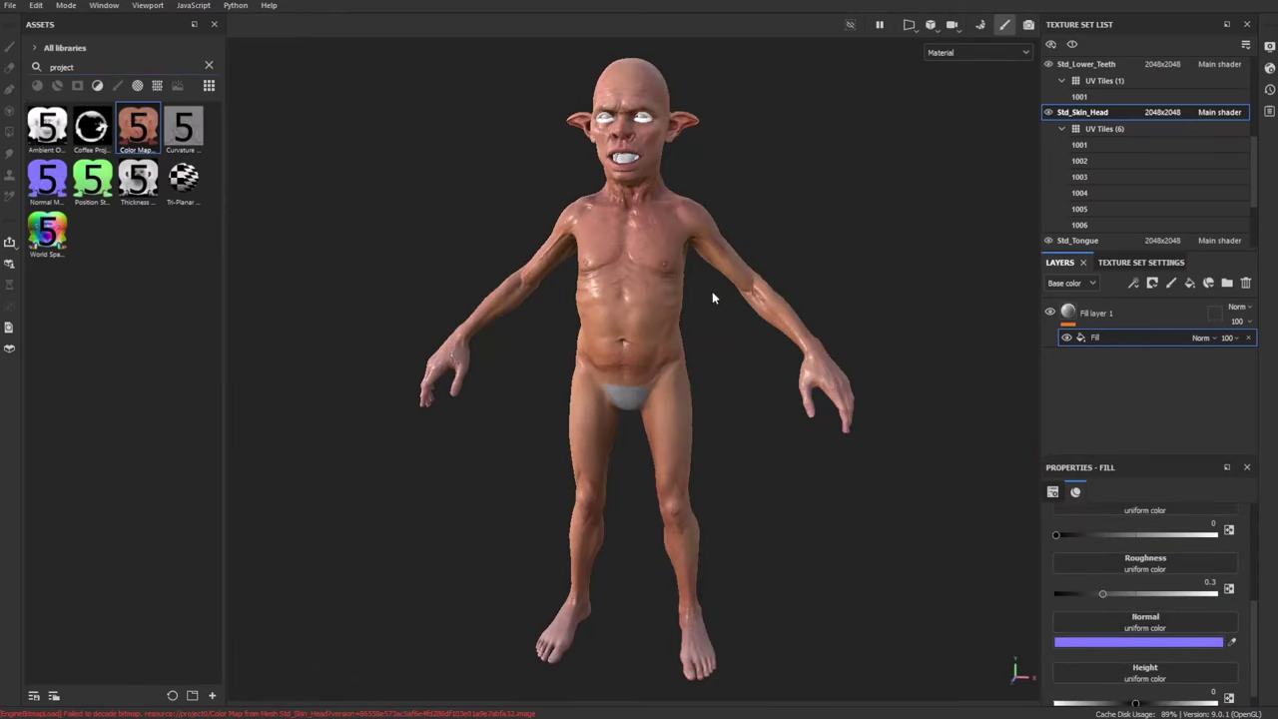
Rename Fill layer 1 as BaseHuman
alt+drag(712, 291, 950, 393)
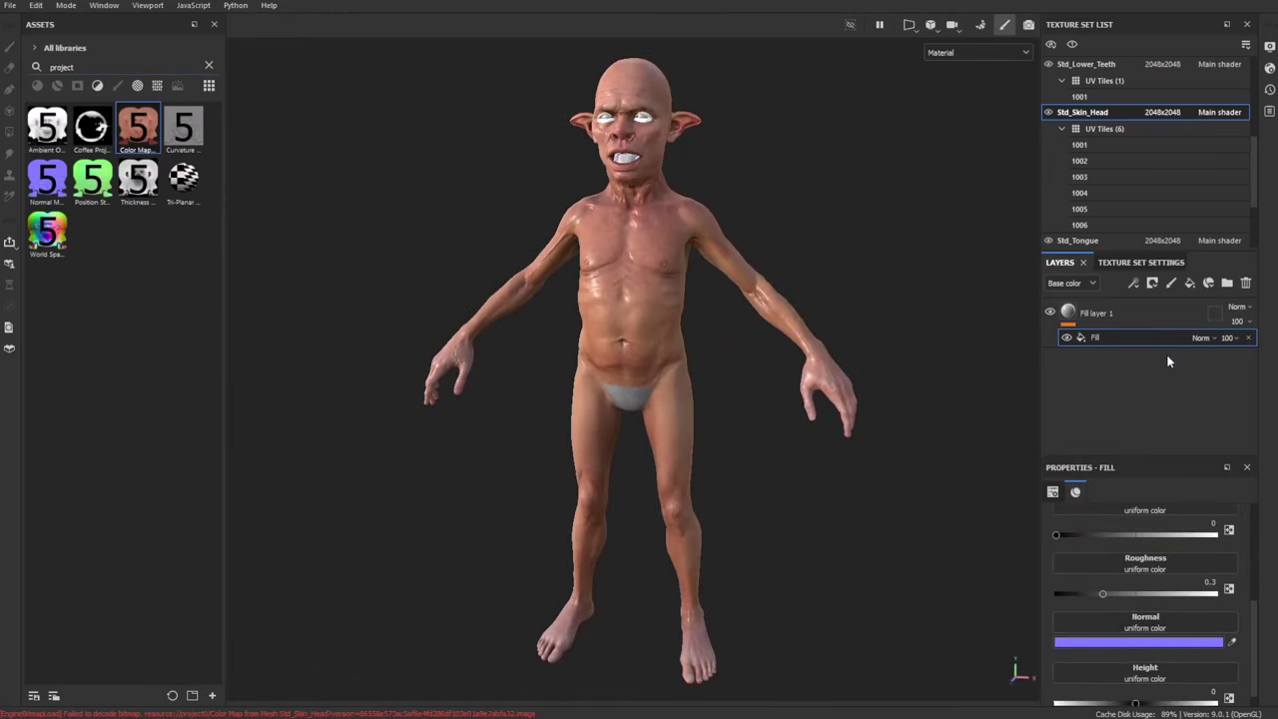
double_click(1099, 313)
text(Ba)
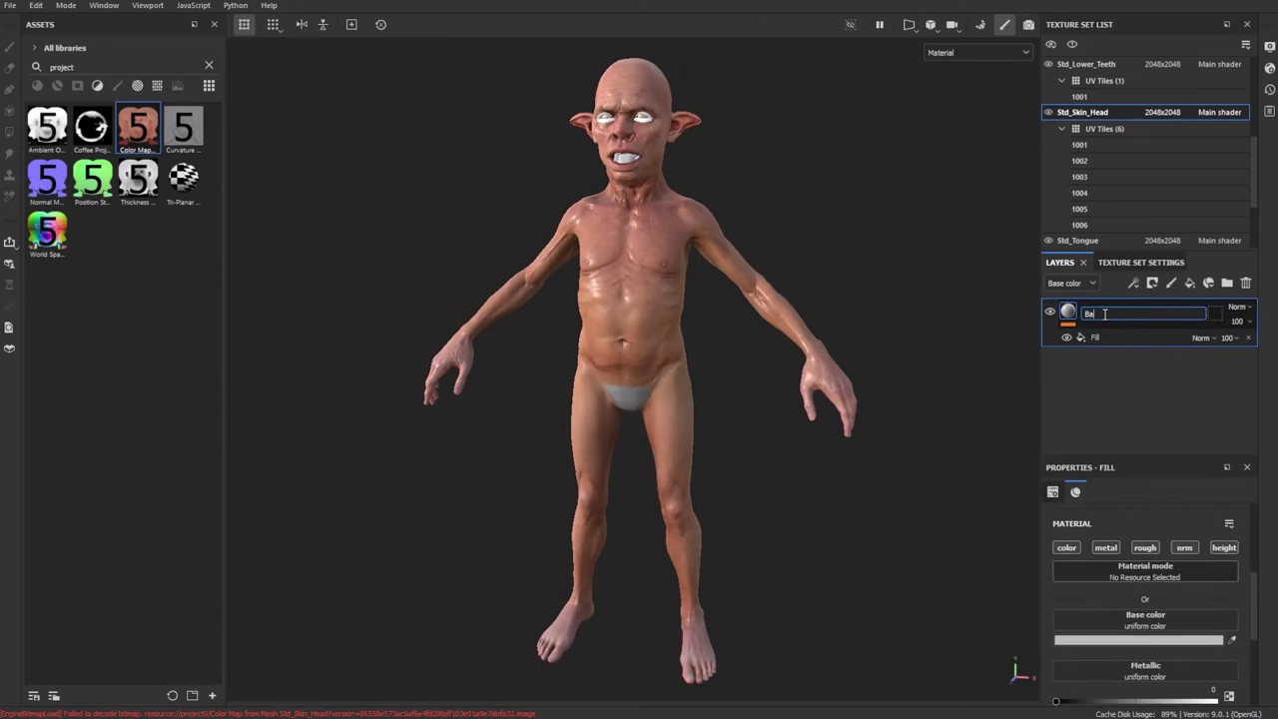
text(seHuman)
key(Return)
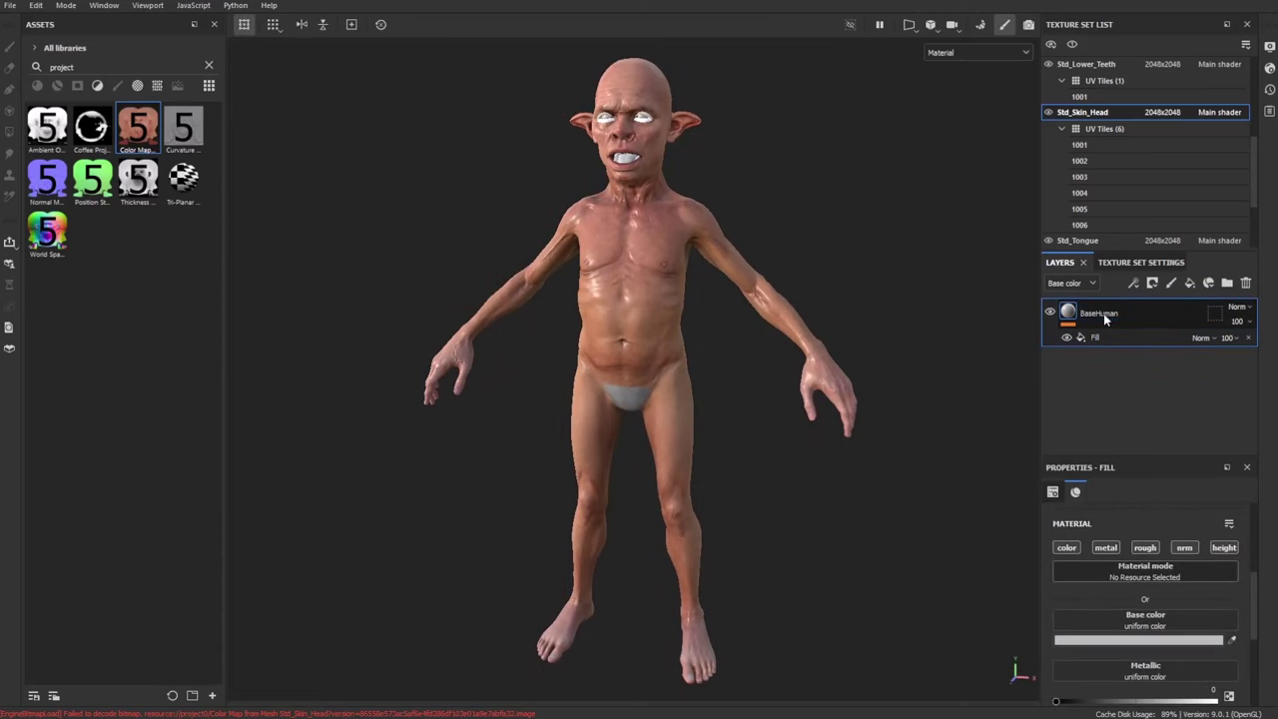
Examine the base color on the goblin from several angles, including a close view of the face and torso
alt+drag(849, 270, 821, 274)
alt+middle_drag(855, 288, 804, 295)
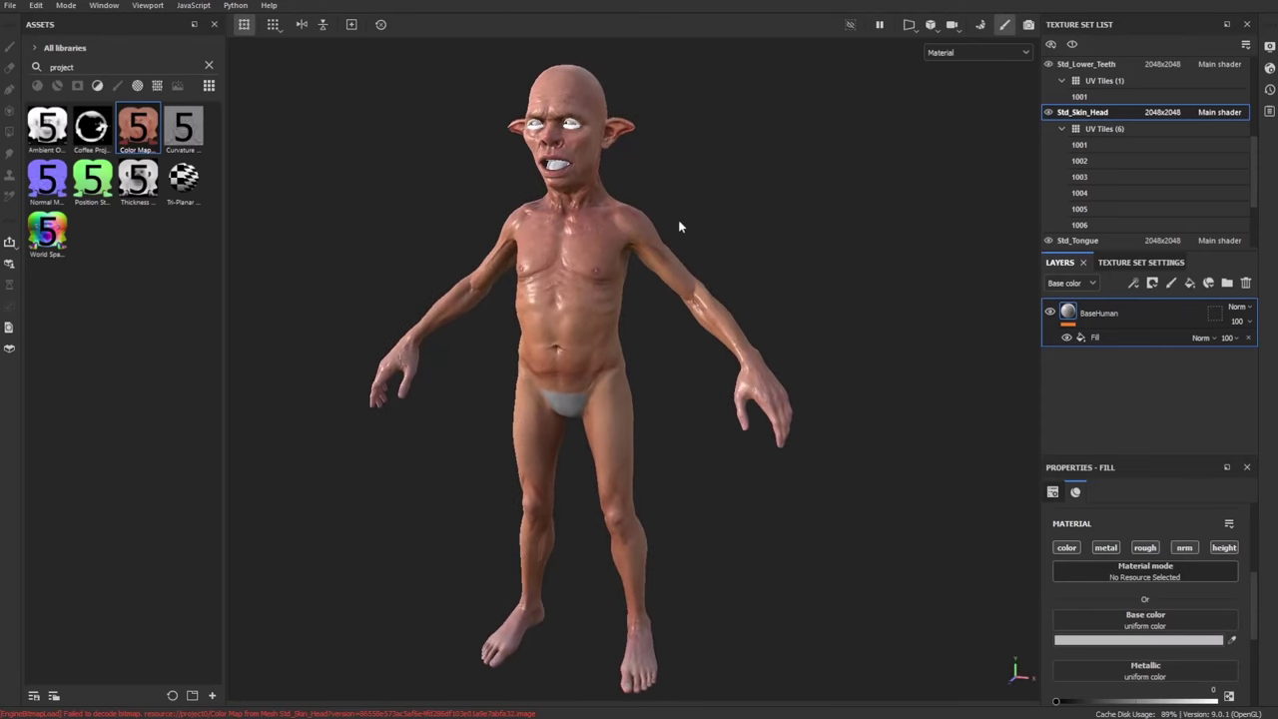
alt+drag(679, 226, 705, 325)
alt+right_drag(705, 325, 804, 466)
alt+drag(804, 466, 669, 406)
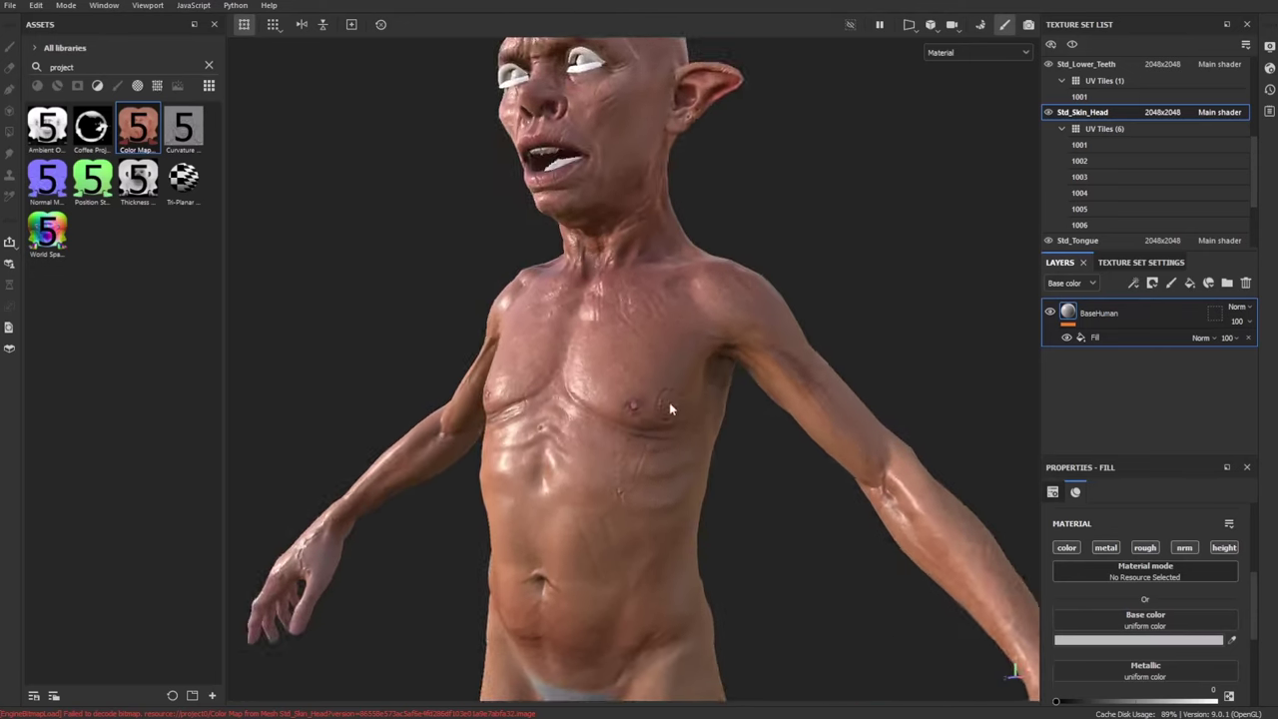
alt+right_drag(670, 408, 544, 294)
alt+drag(545, 294, 601, 300)
alt+middle_drag(601, 299, 599, 227)
alt+drag(599, 227, 580, 232)
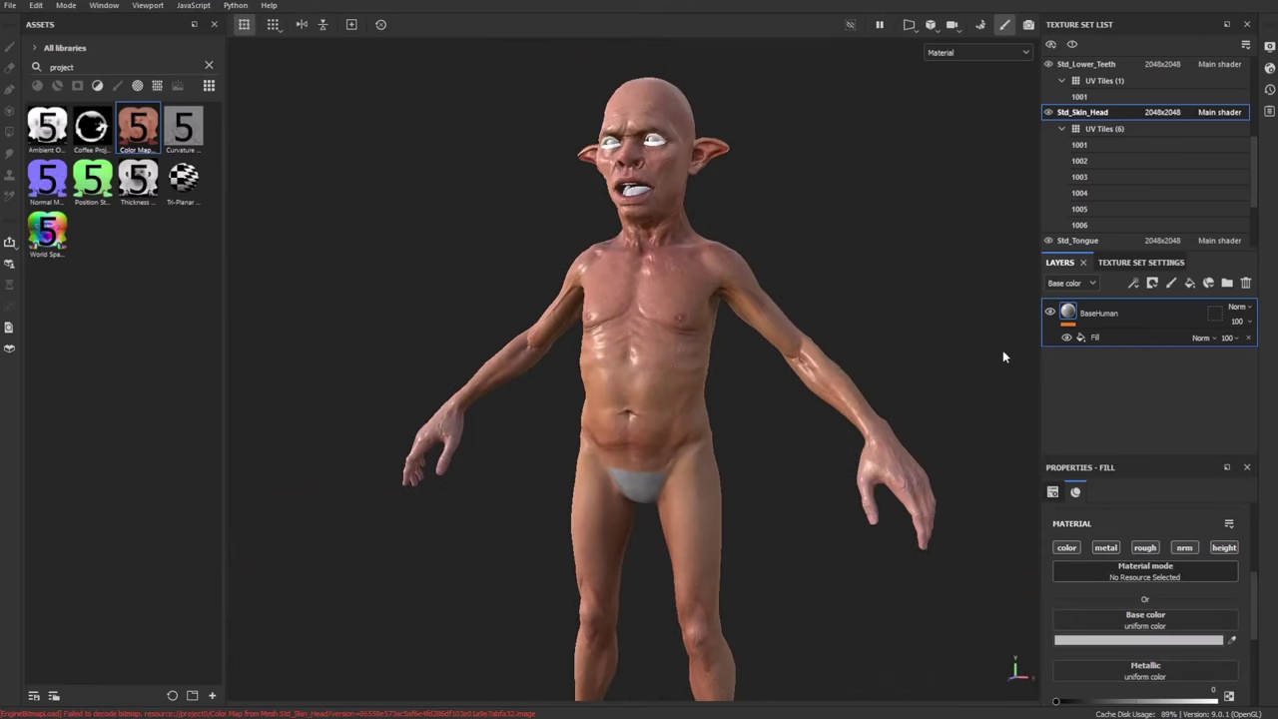
Add an HSL Perceptive filter above BaseHuman's fill effect, with hue 0.513, saturation 0.472 and lightness 0.468
click(1111, 336)
right_click(1099, 336)
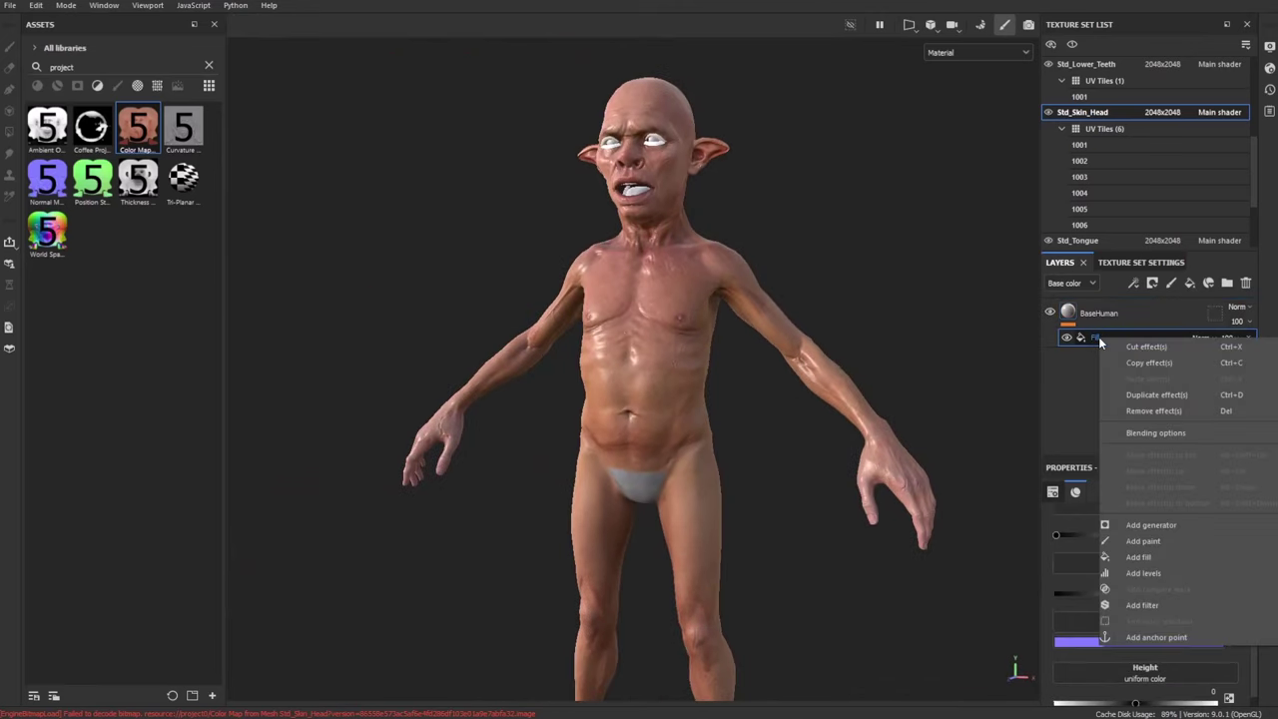
click(1147, 604)
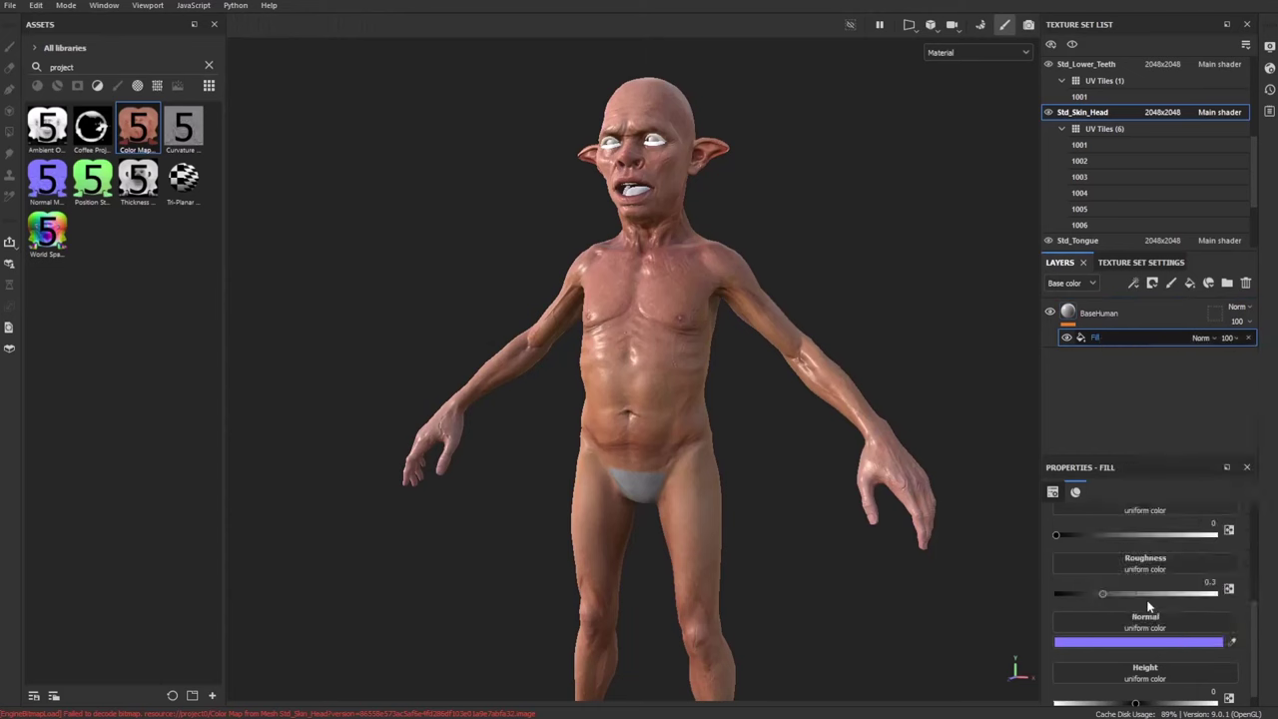
alt+drag(778, 156, 753, 290)
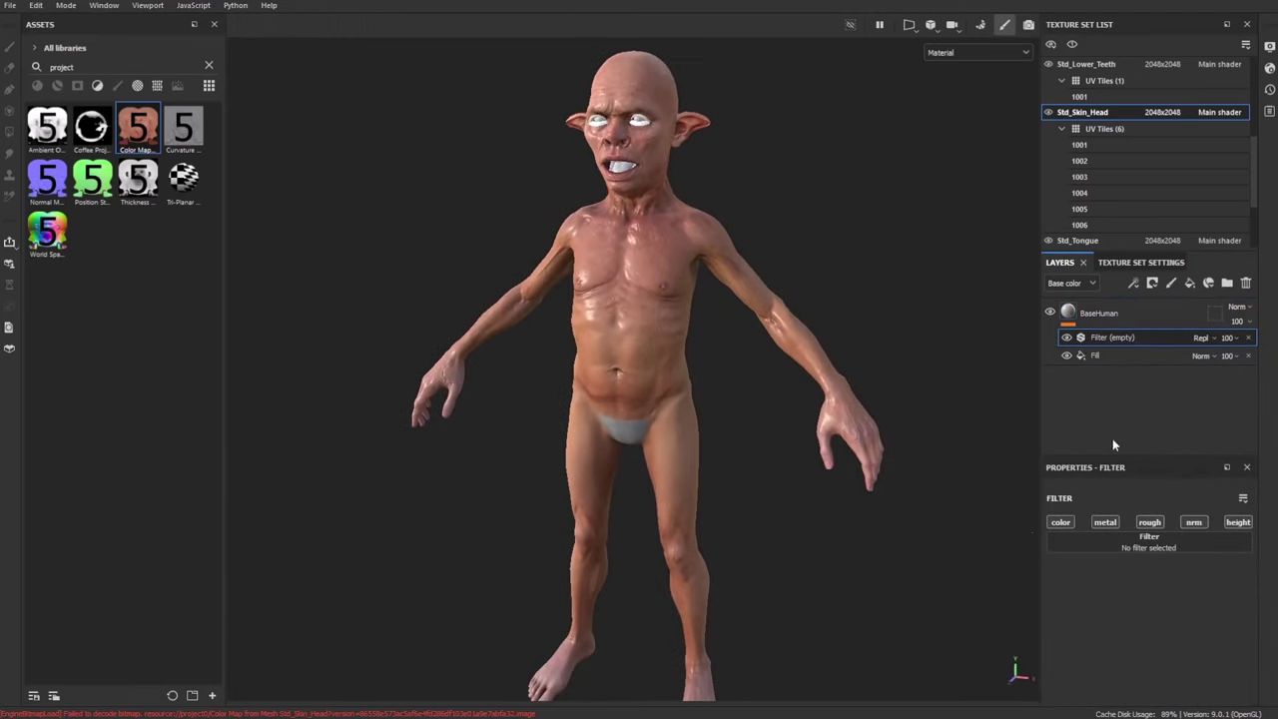
click(1152, 546)
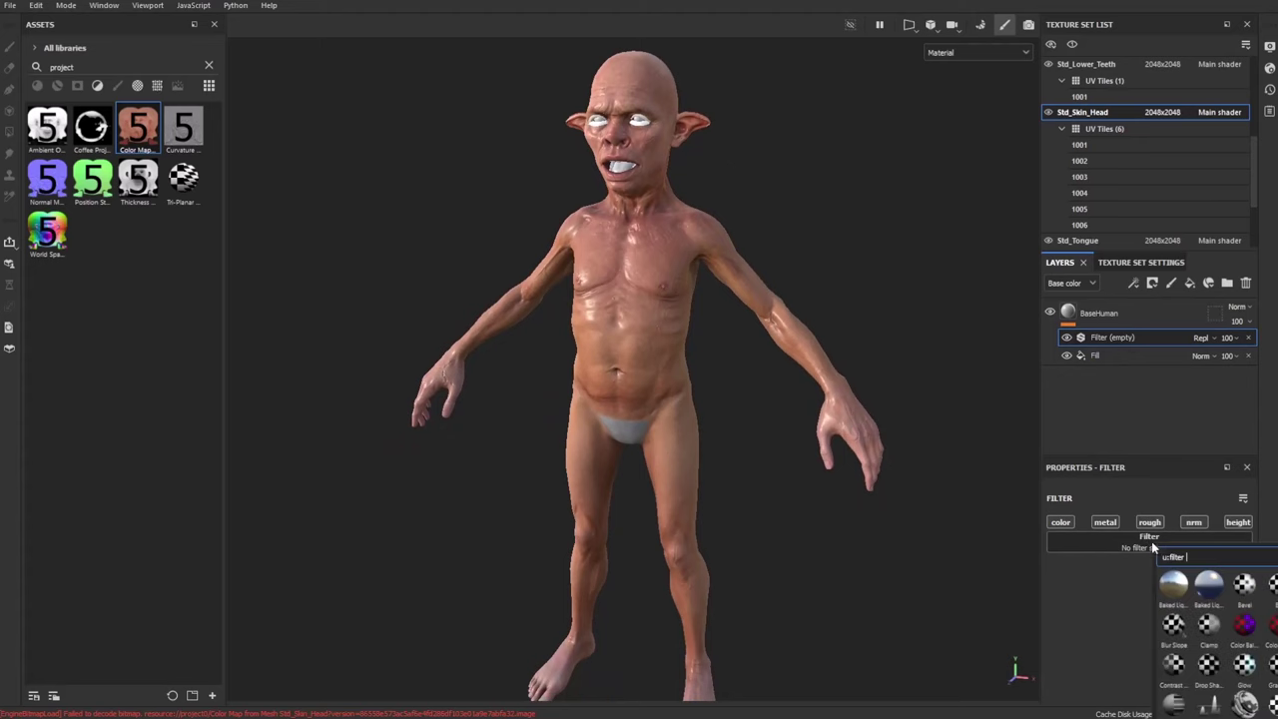
scroll(1227, 644, down, 3)
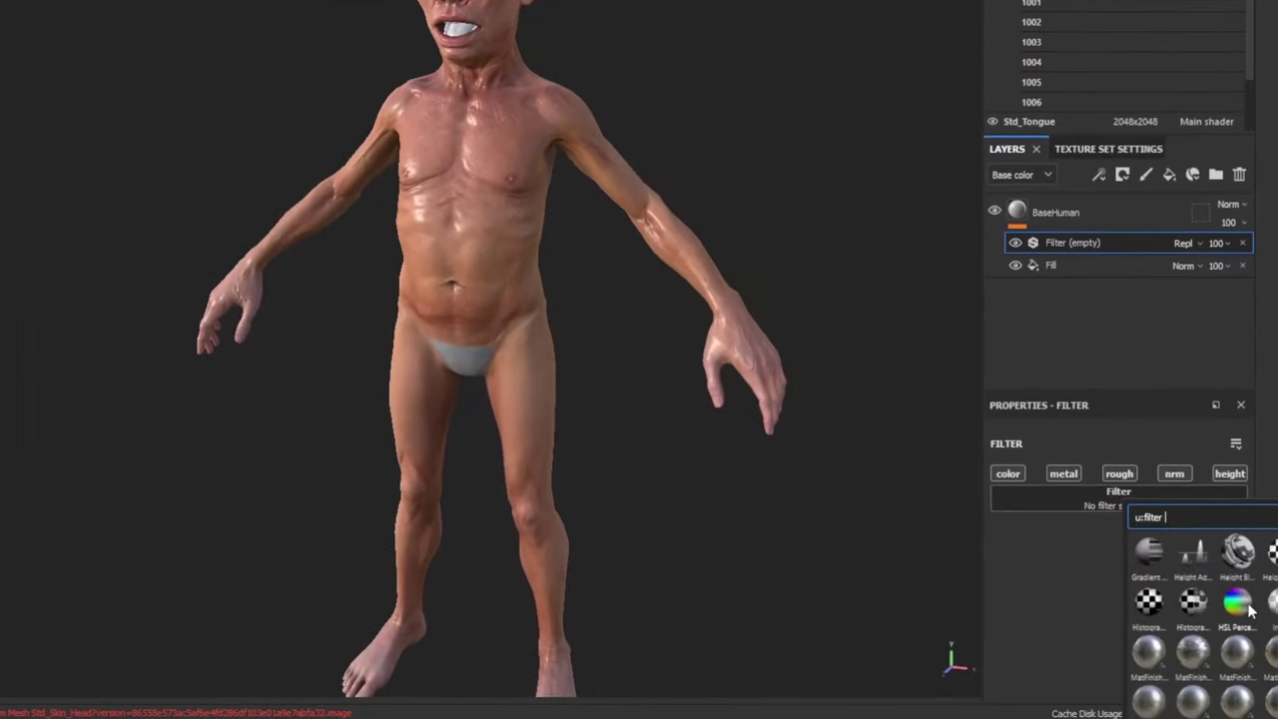
click(1238, 602)
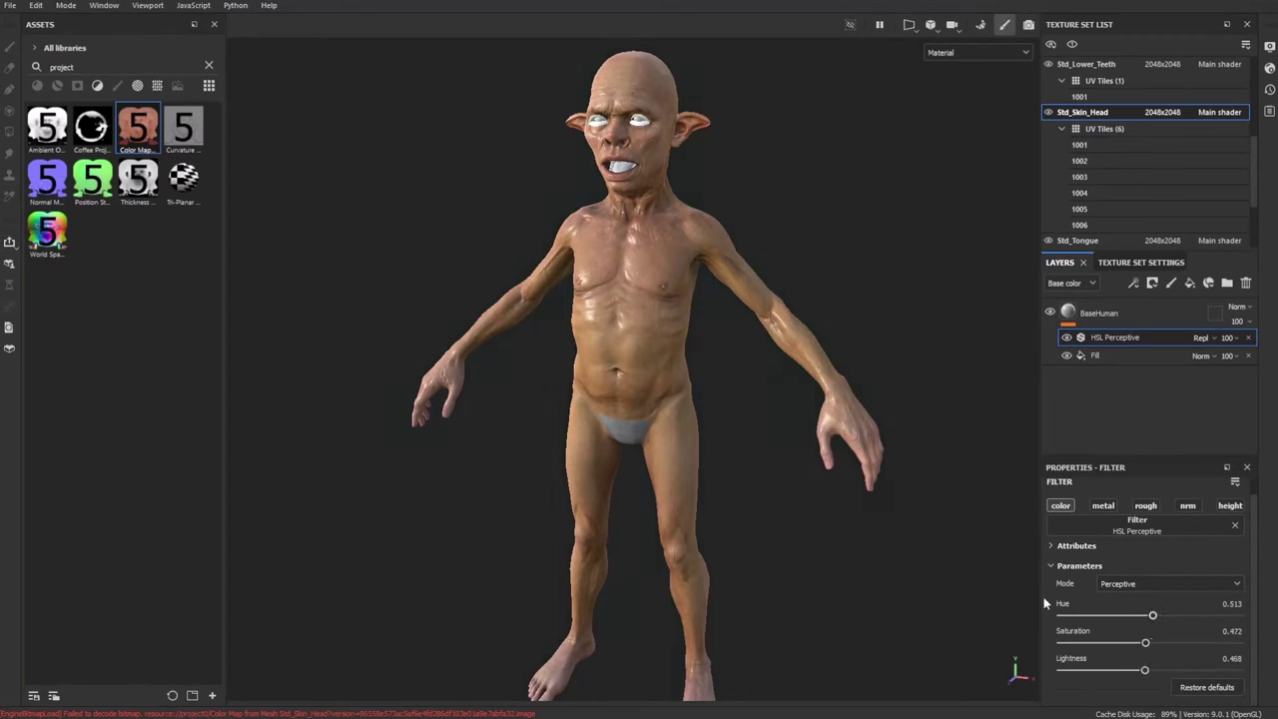
alt+drag(716, 479, 746, 469)
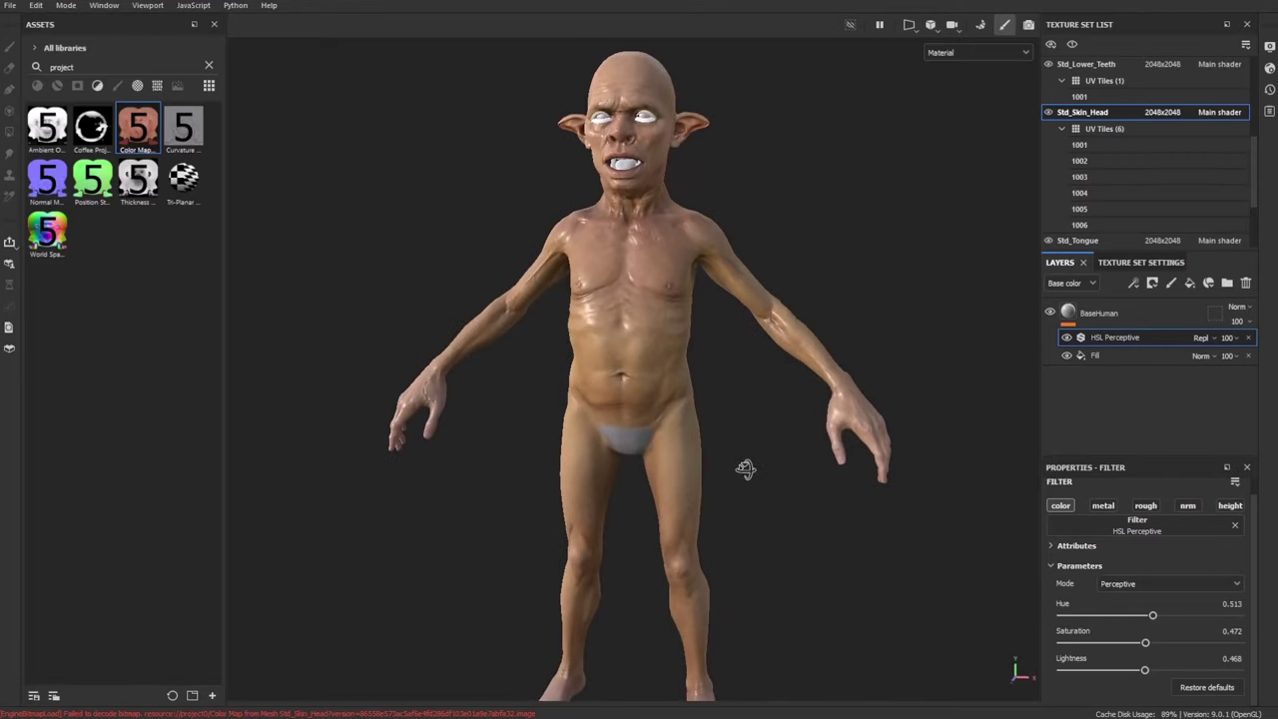
shift+right_drag(742, 440, 779, 440)
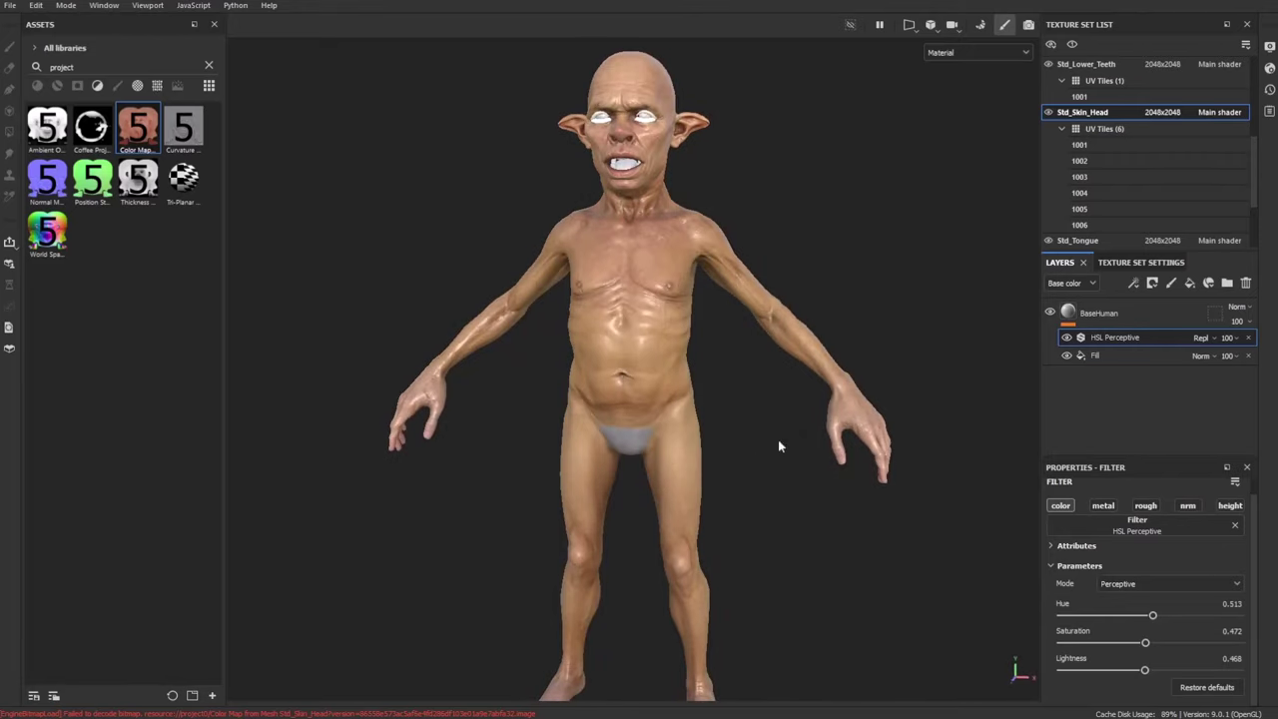
alt+drag(778, 446, 730, 448)
Duplicate the BaseHuman layer and rename the copy as GoblinSkin
click(1135, 325)
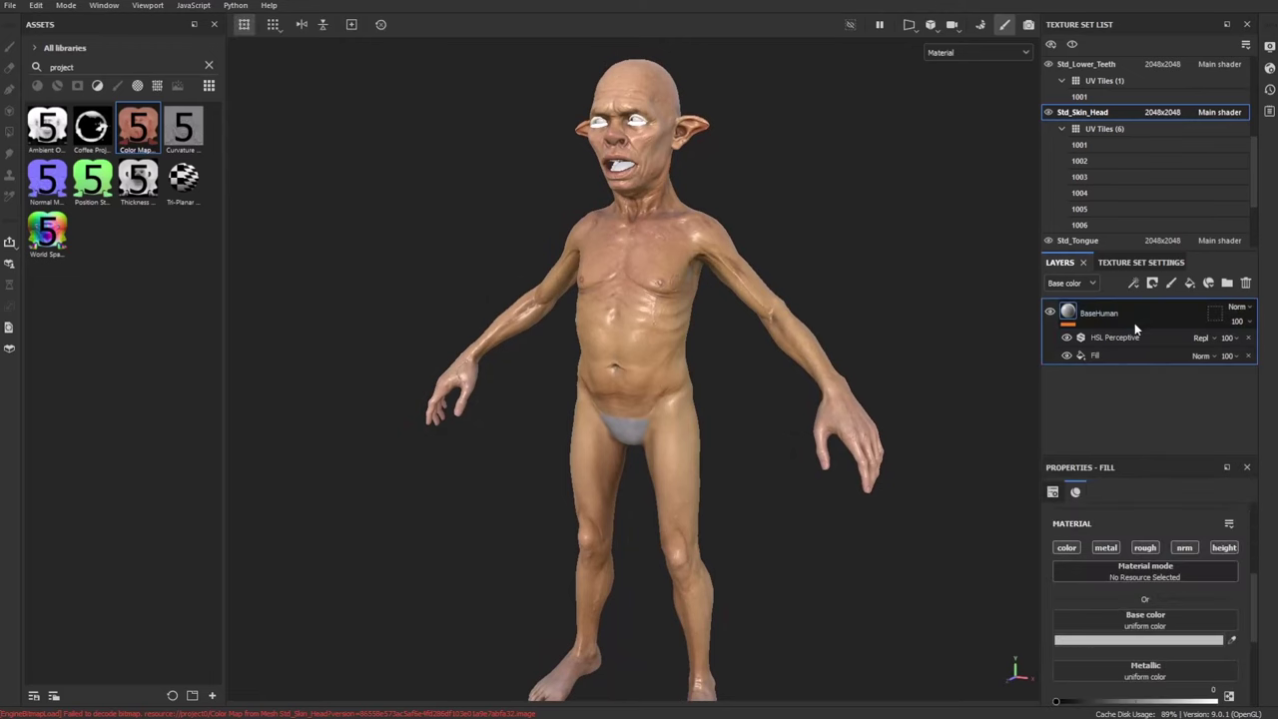
key(ctrl+d)
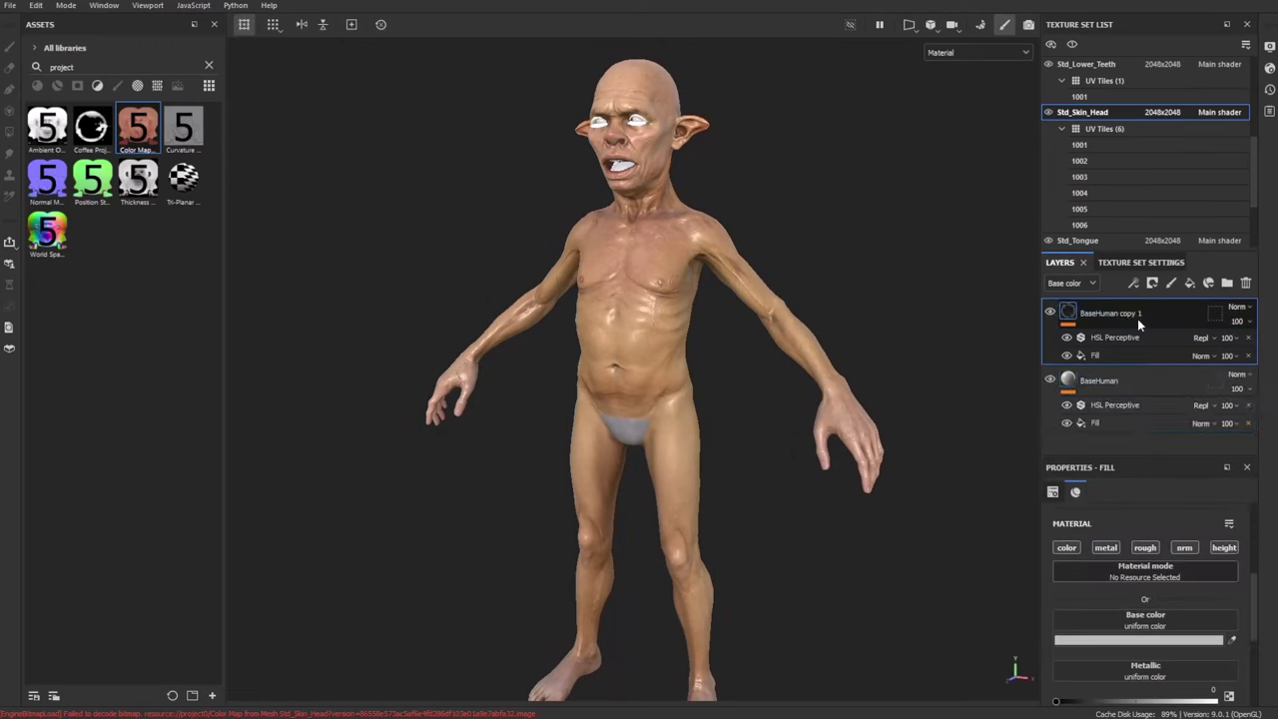
double_click(1138, 319)
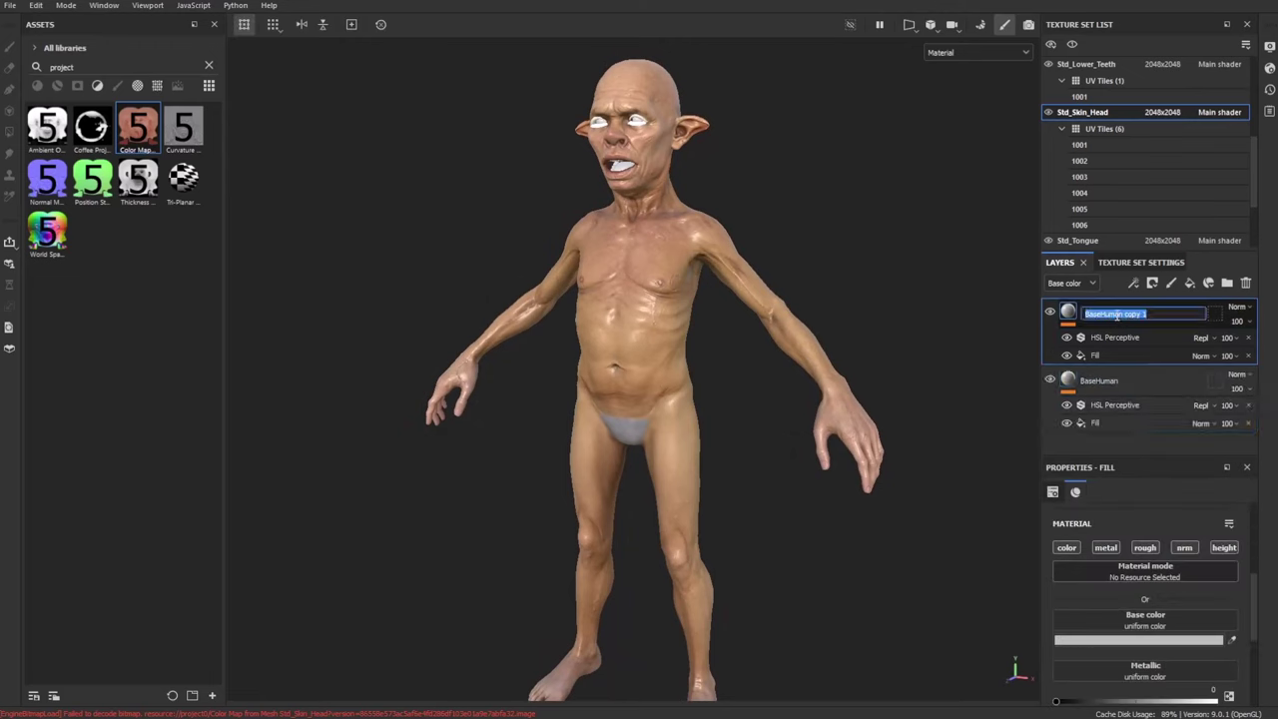
text(GOblinSkin)
key(Return)
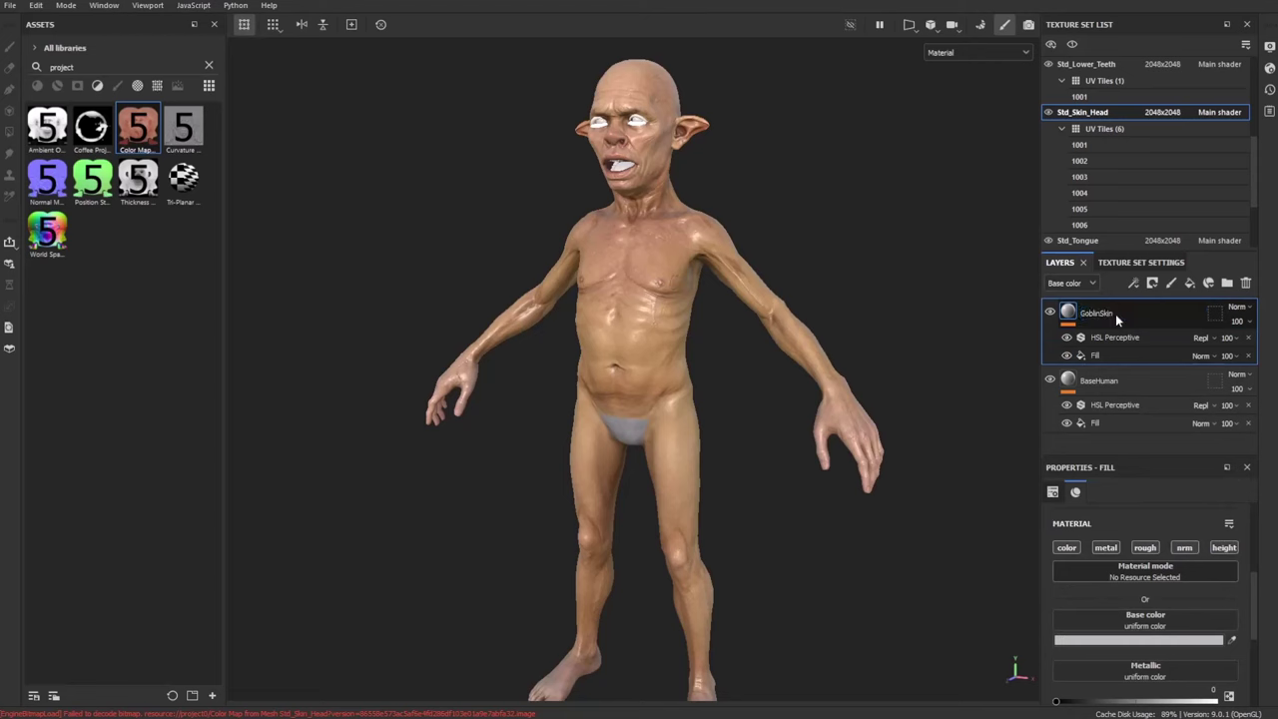
Set GoblinSkin's HSL Perceptive filter to hue 0.555, saturation 0.487 and lightness 0.392 for a green skin tone
click(1112, 337)
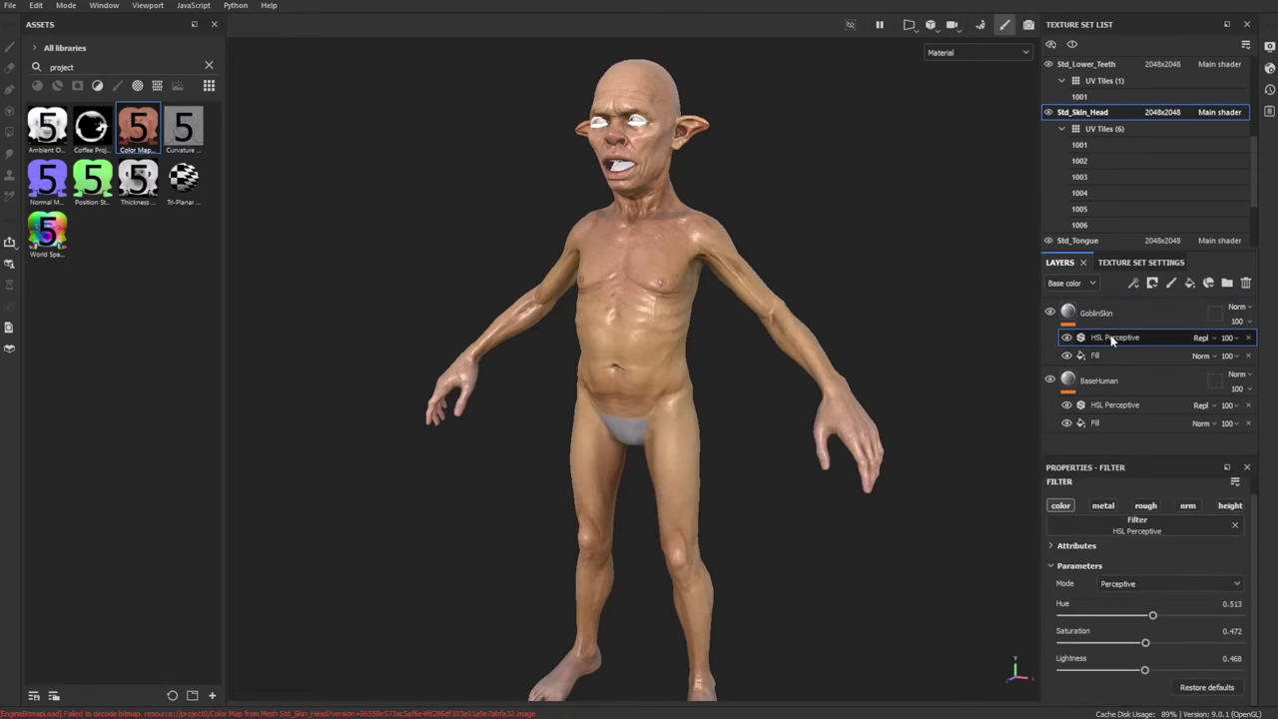
drag(1158, 619, 1165, 620)
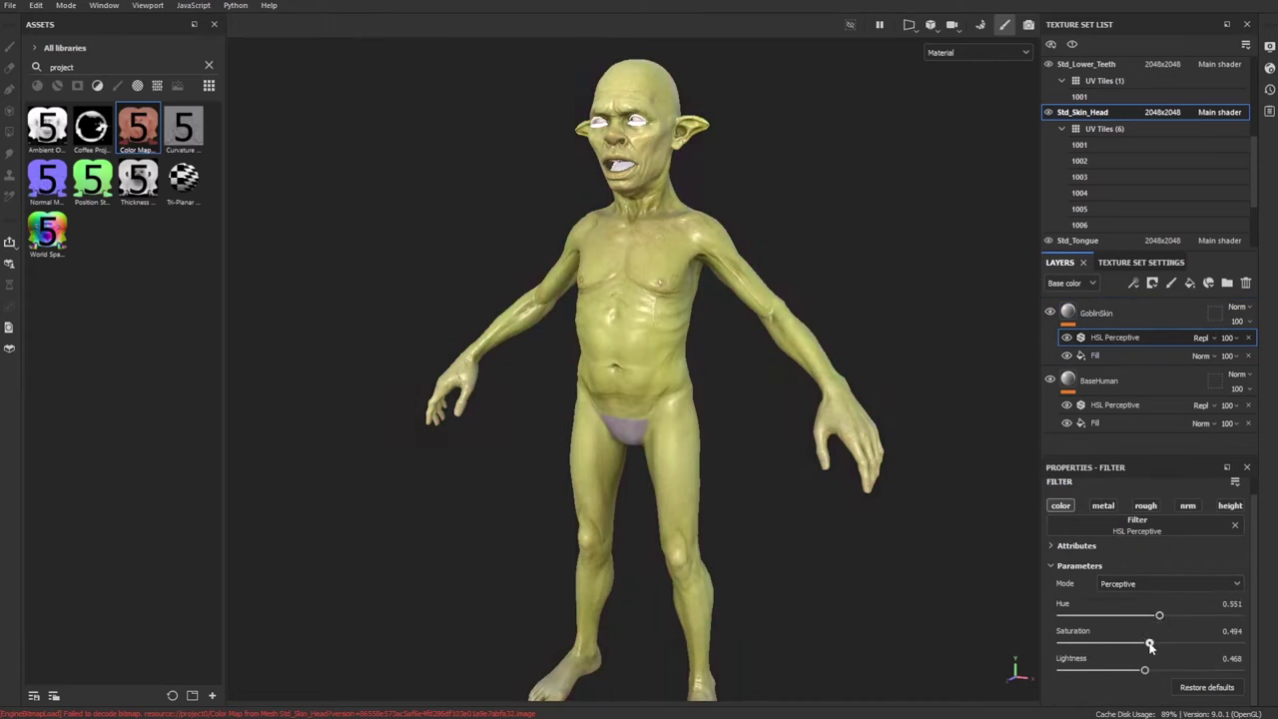
drag(1145, 674, 1132, 674)
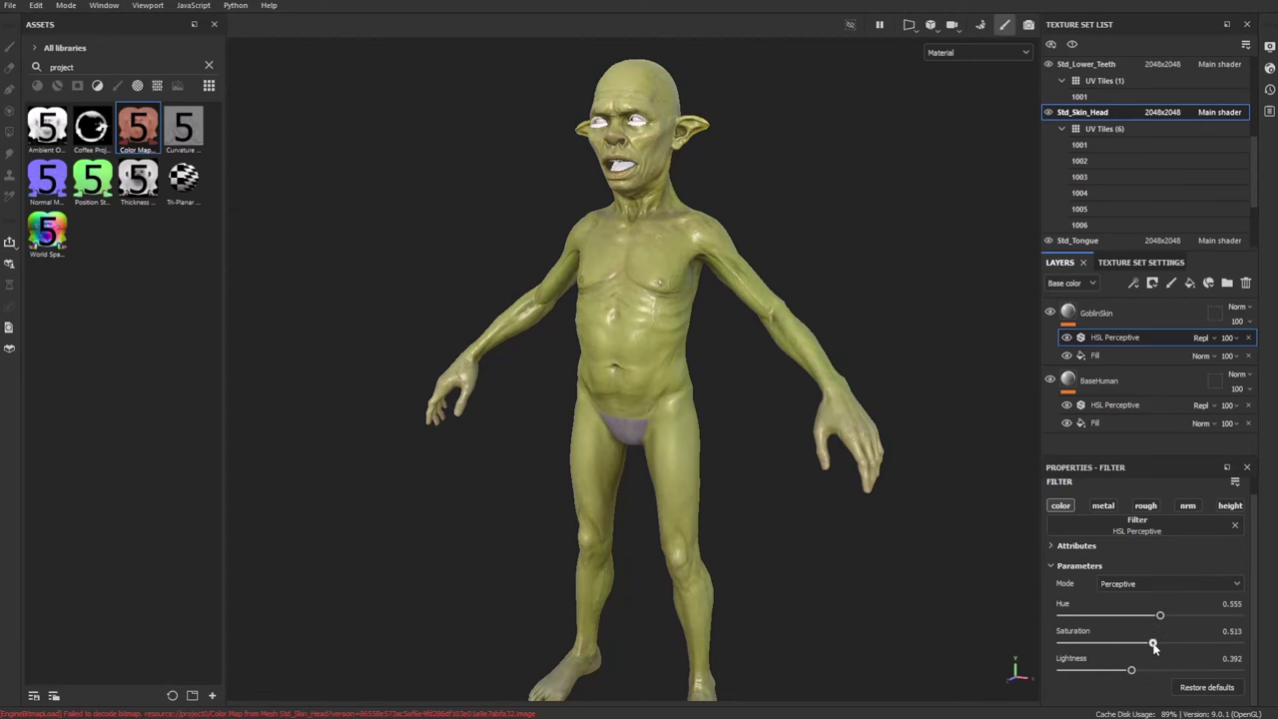
alt+drag(821, 450, 759, 350)
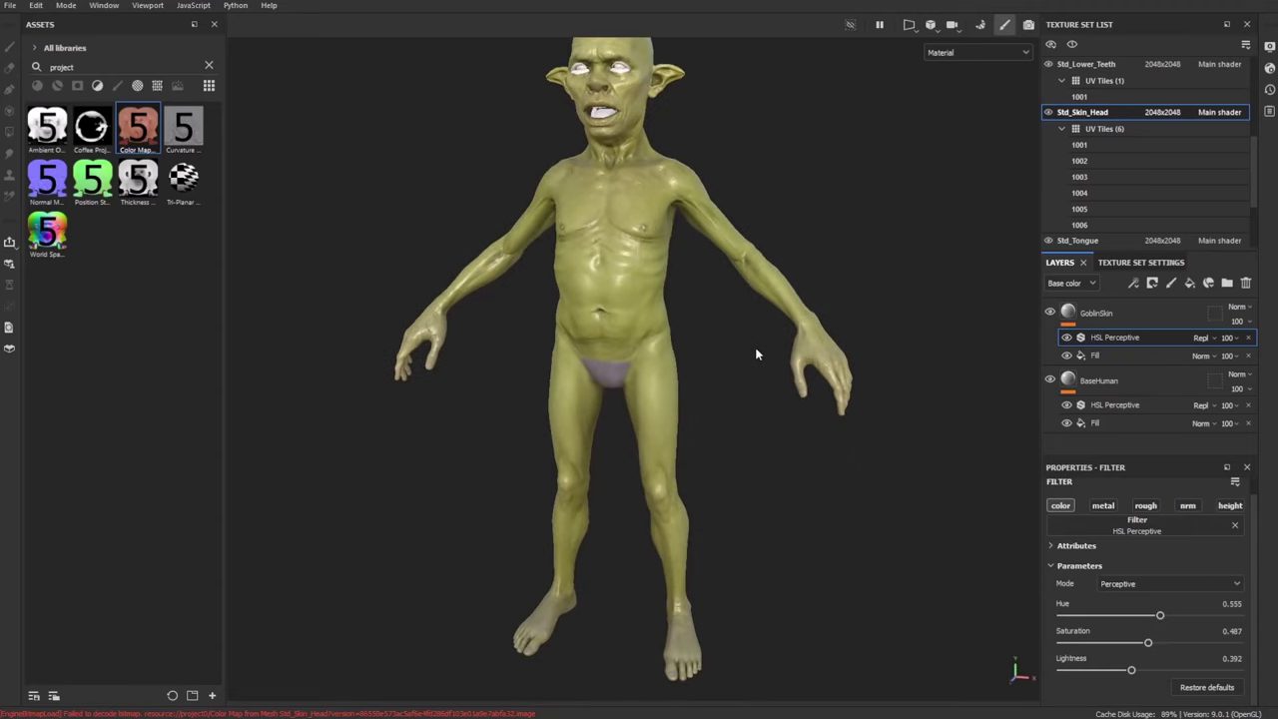
Add a white mask to the GoblinSkin layer and a paint effect to that mask
click(1069, 314)
right_click(1069, 315)
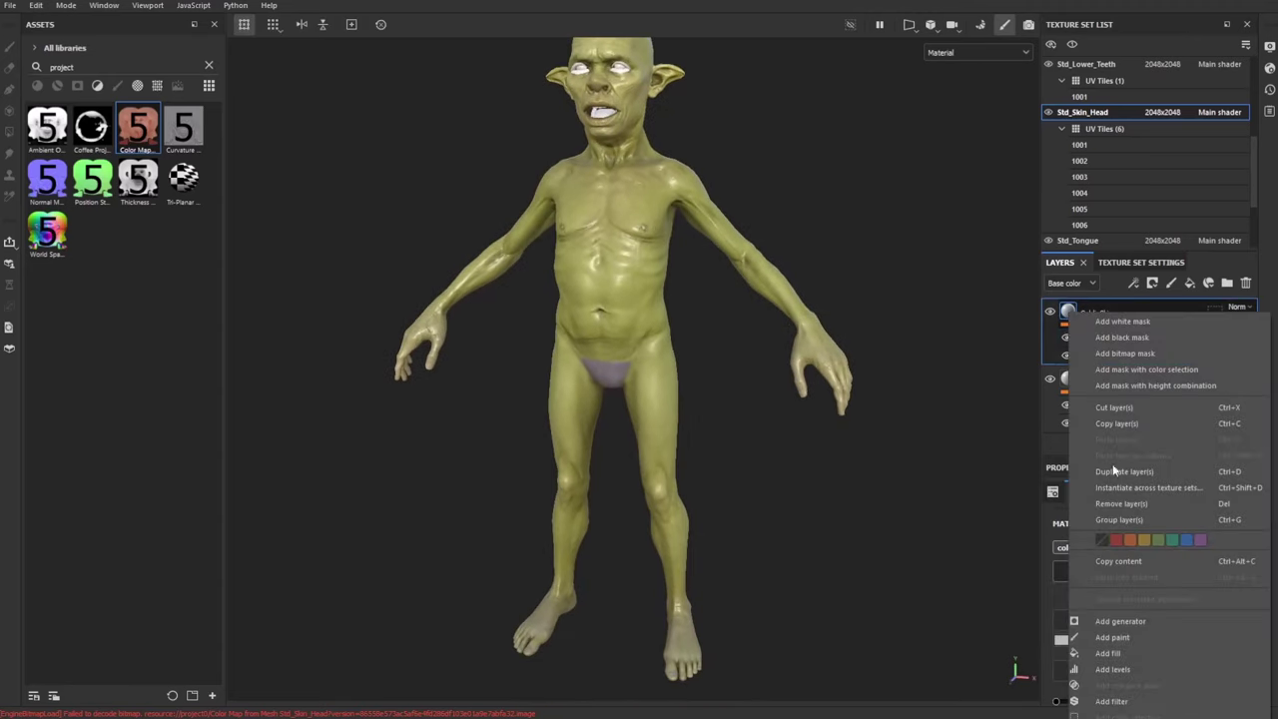
click(1105, 321)
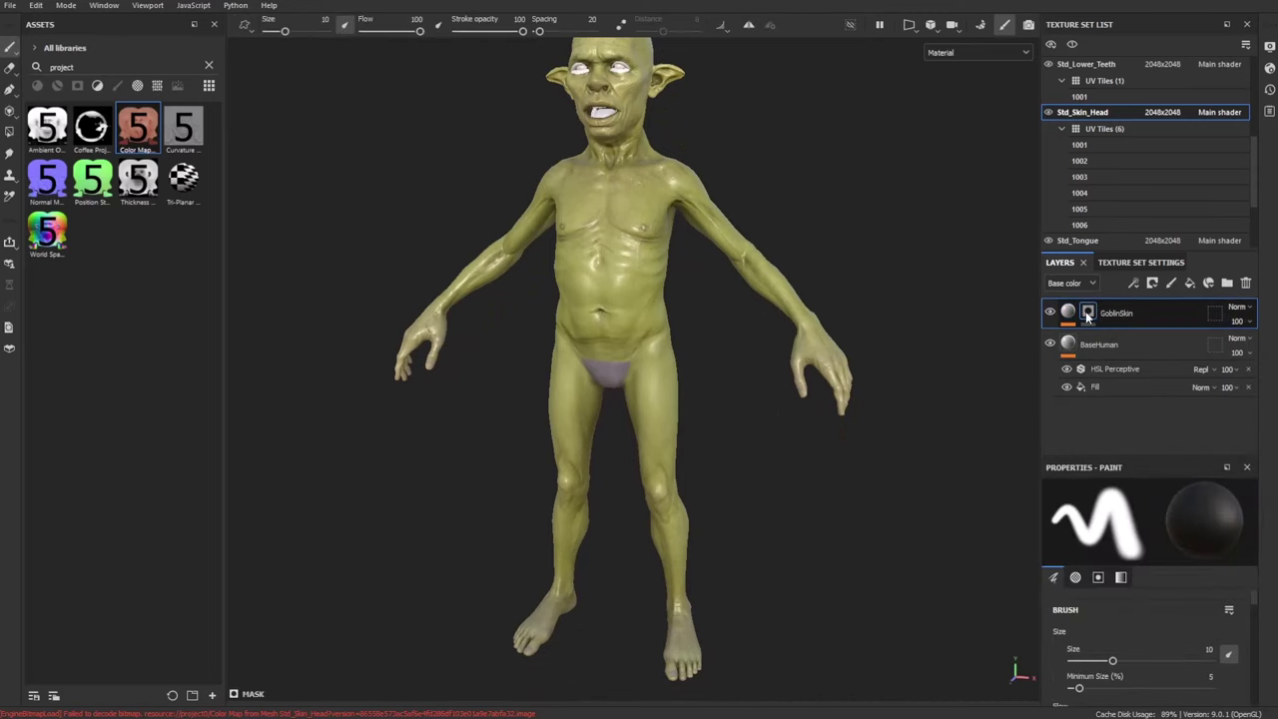
right_click(1087, 313)
click(1113, 310)
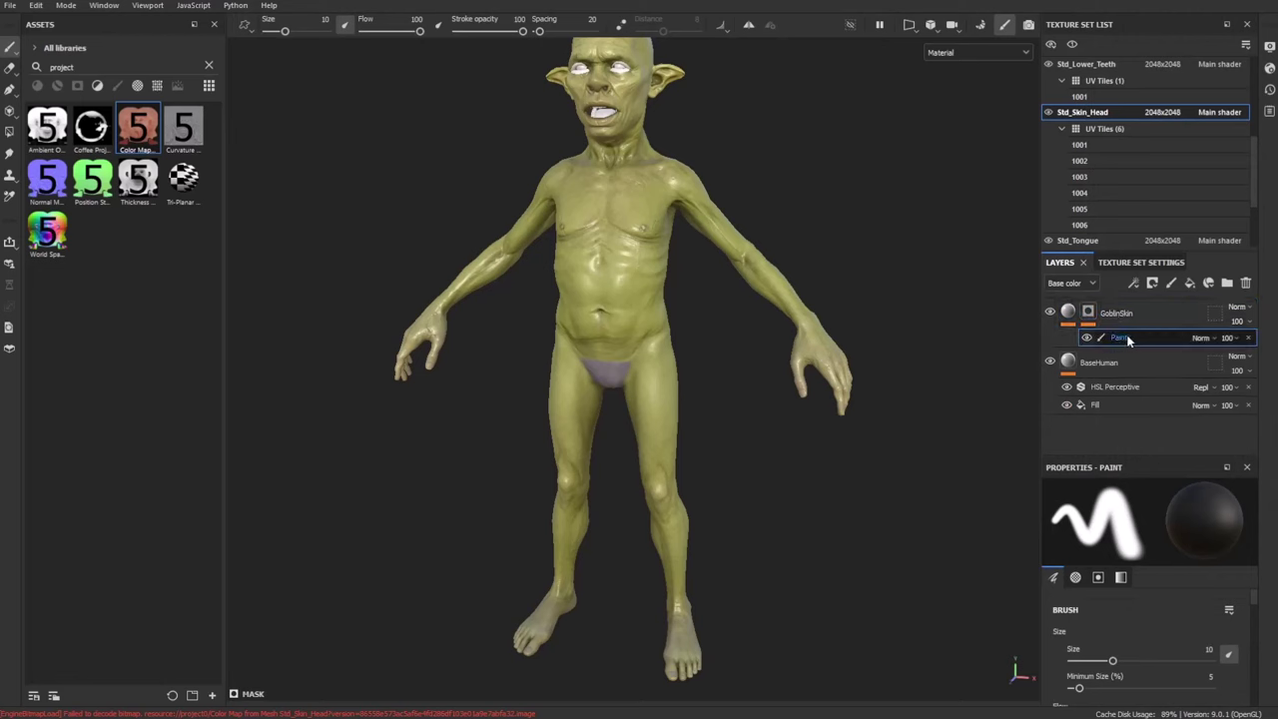
Search the brush assets for "dirt" and select the Dirt 2 brush
click(208, 66)
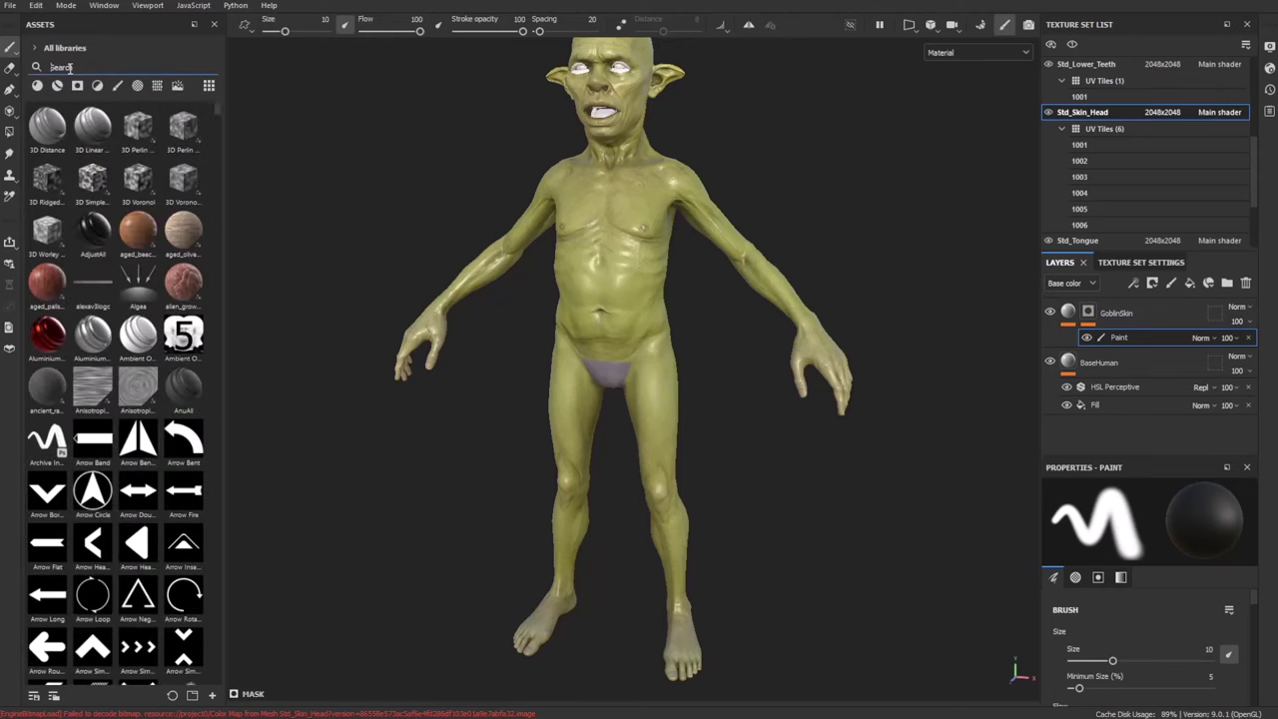
click(118, 86)
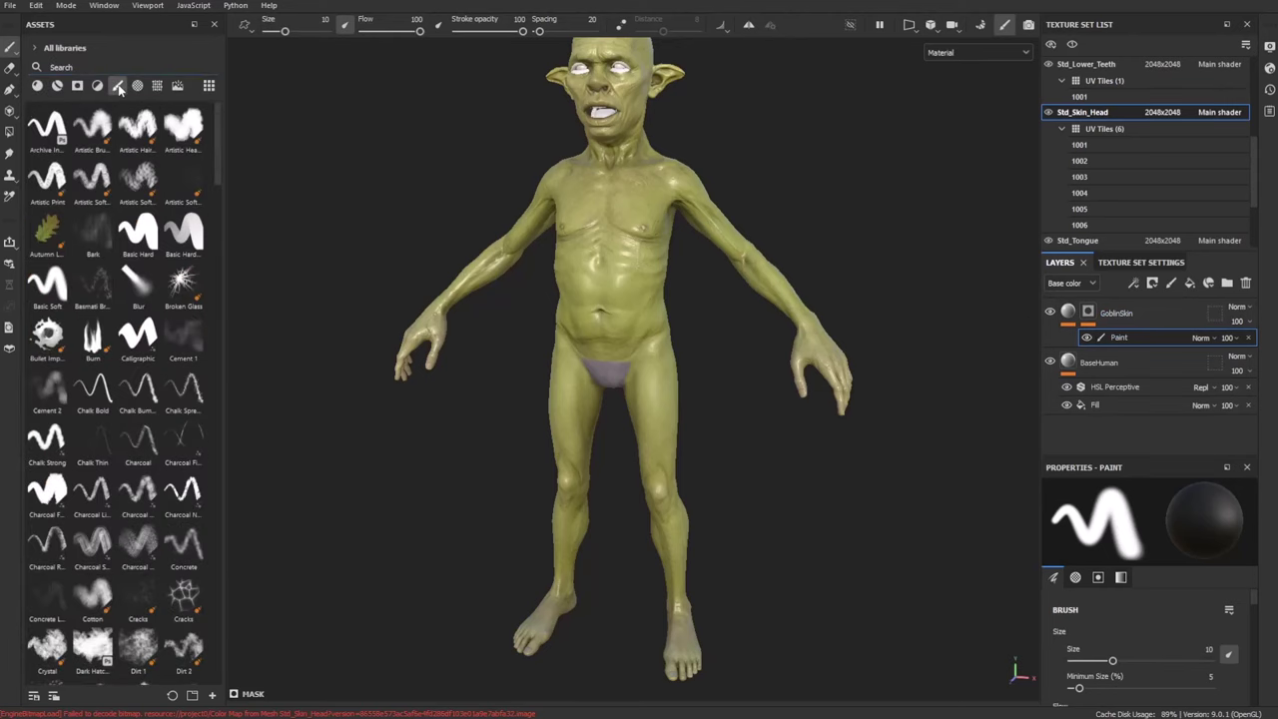
click(118, 67)
text(dirt)
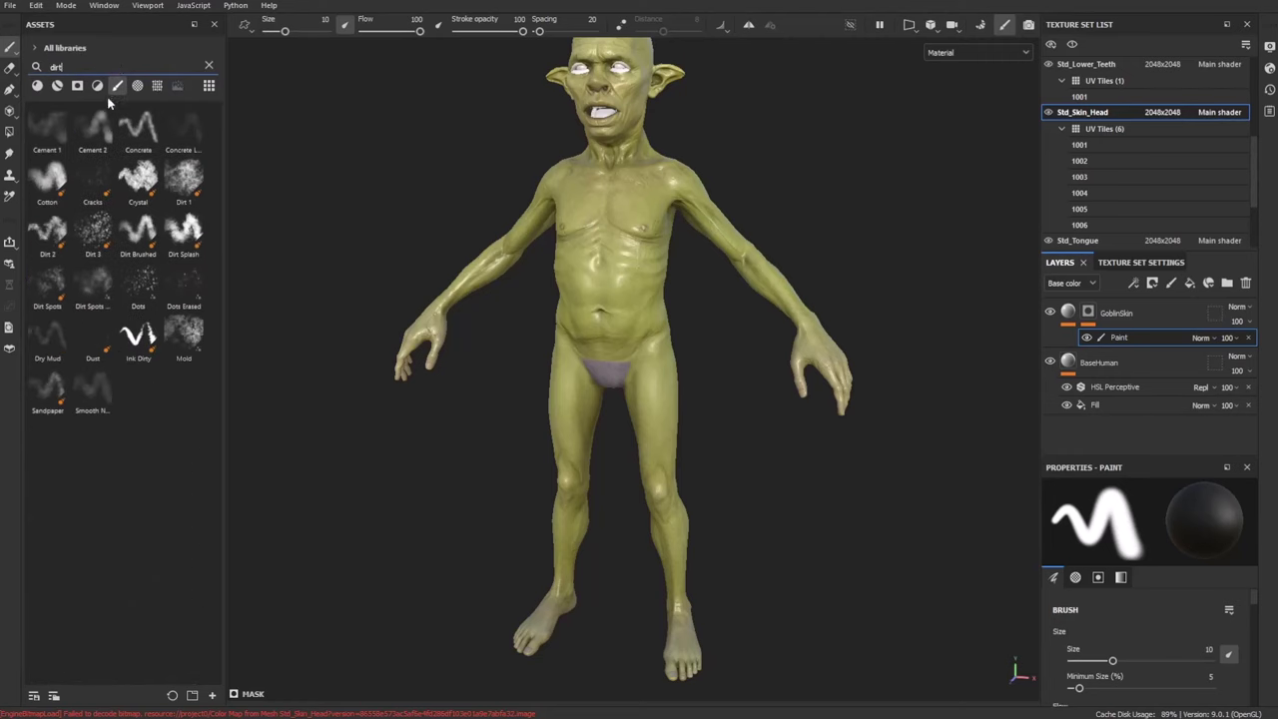
click(45, 235)
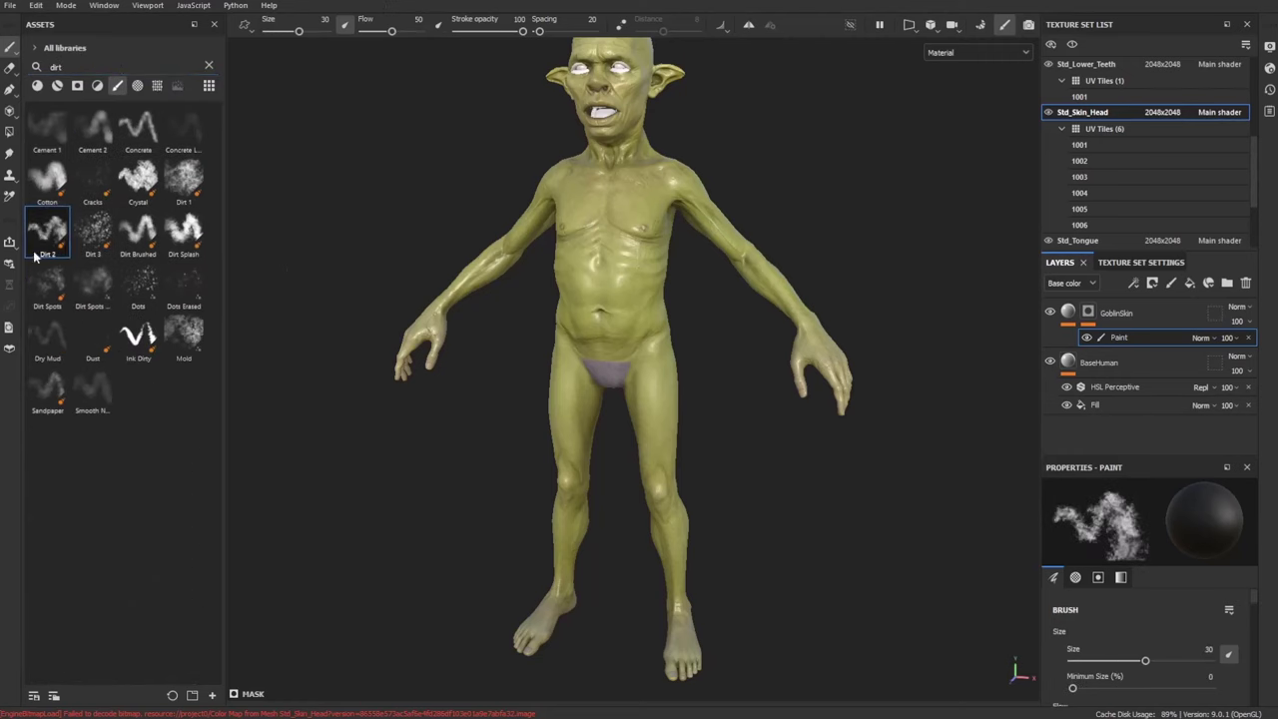
Turn on pen pressure for the brush flow and lower the flow to 19
right_click(794, 195)
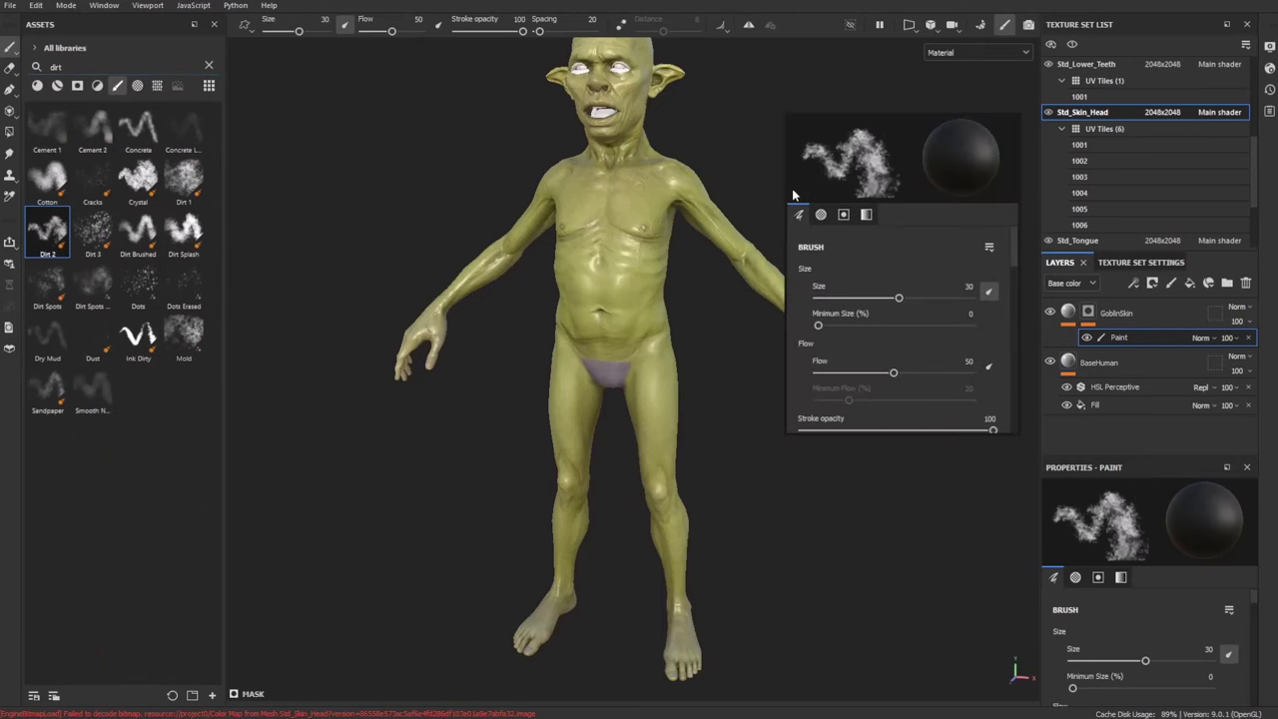
click(992, 368)
drag(894, 373, 845, 372)
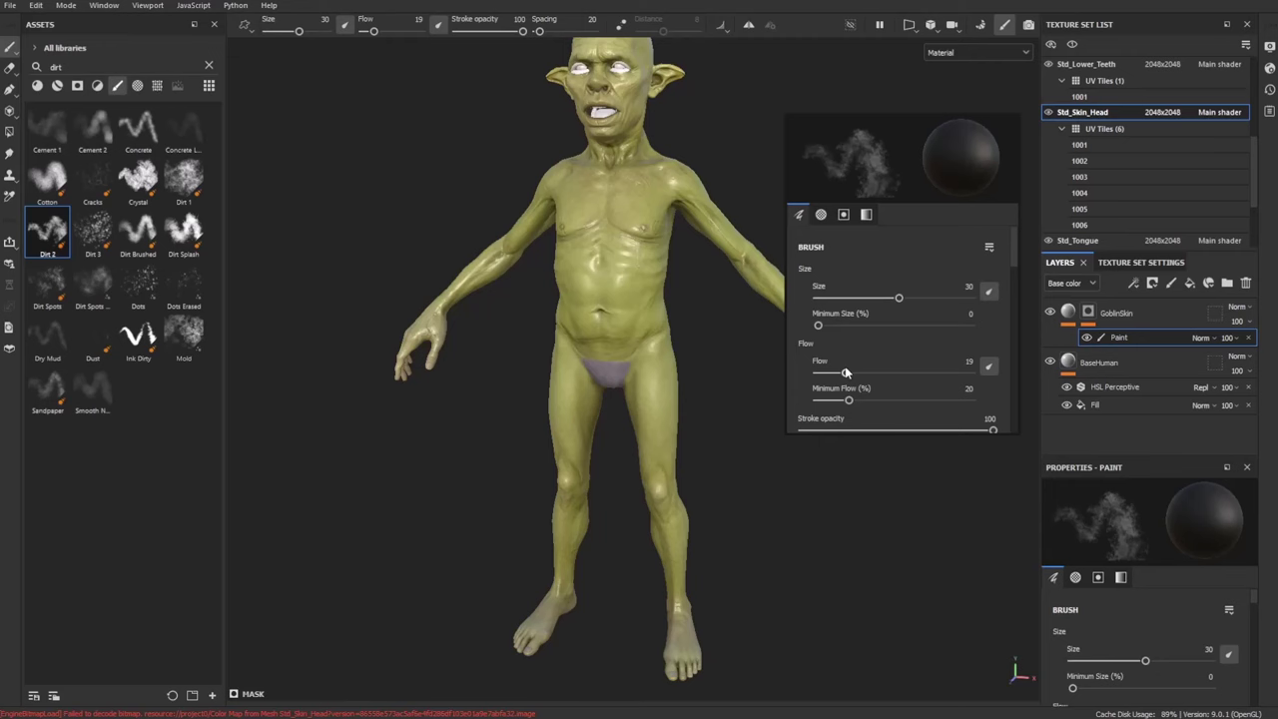
click(719, 153)
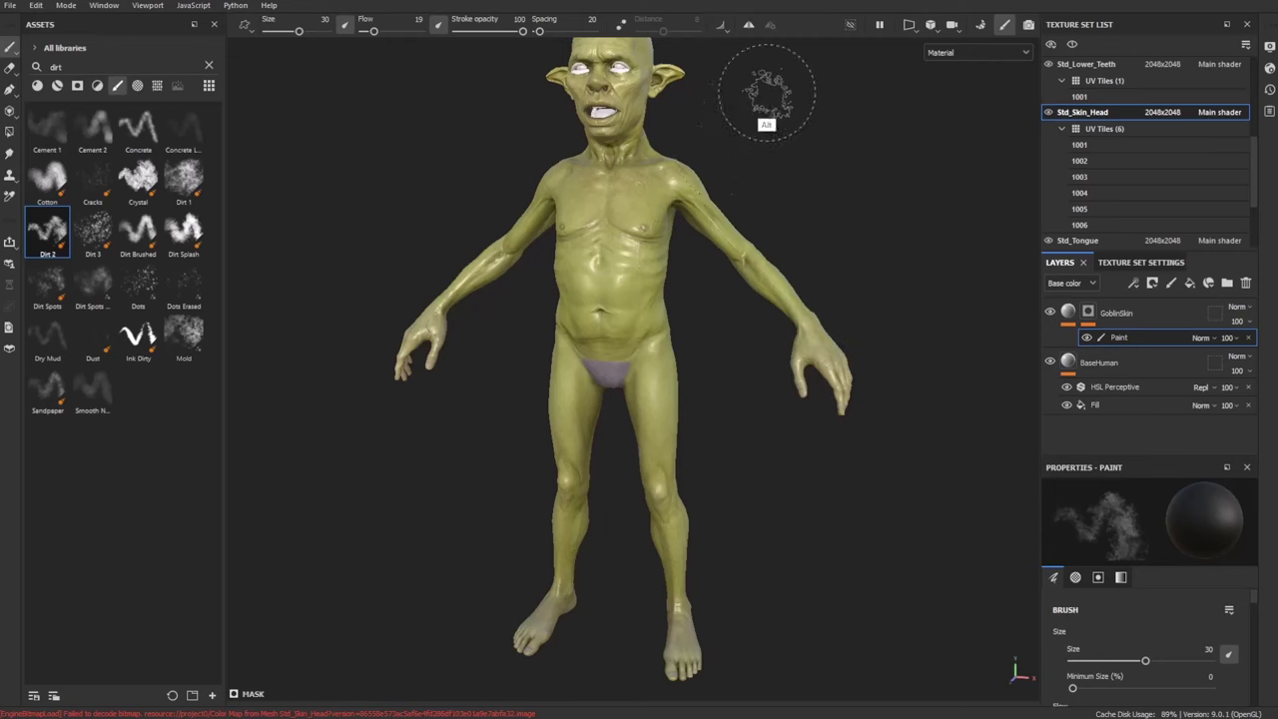
Paint the GoblinSkin mask over the chest and belly to reveal the human skin color, and enlarge the brush to 38.91
alt+middle_drag(766, 95, 757, 193)
alt+drag(757, 193, 784, 209)
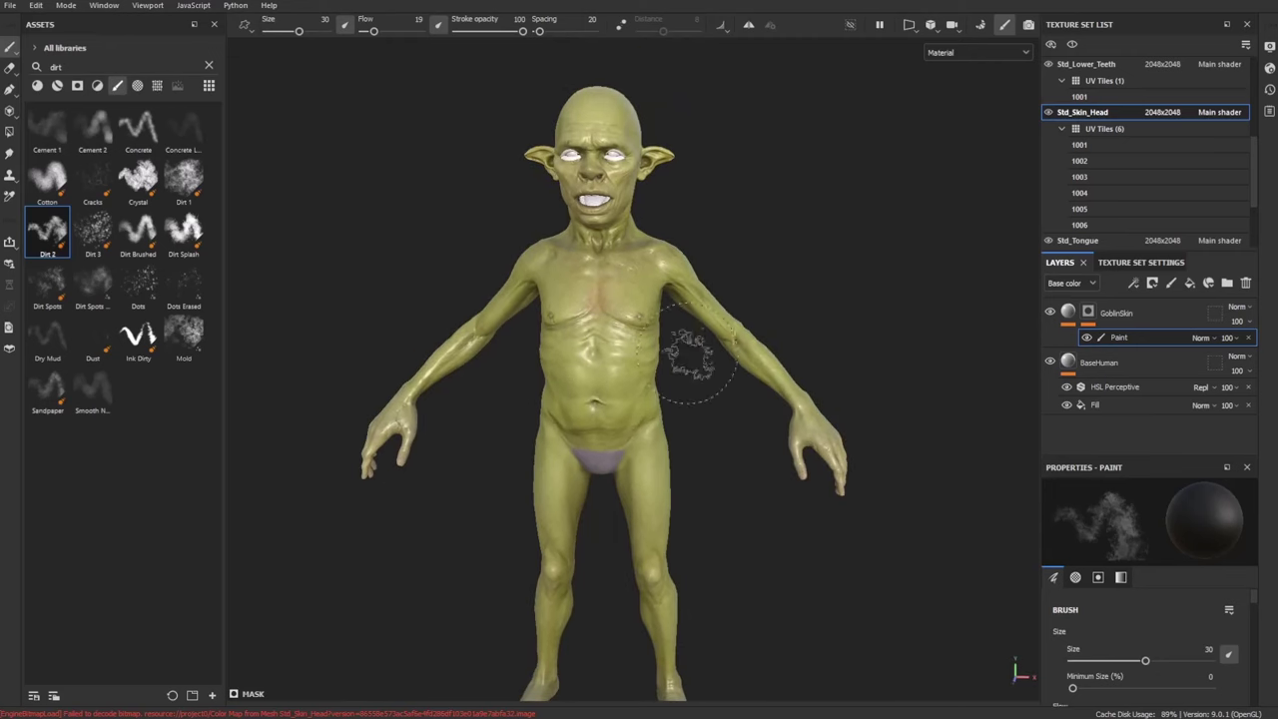
alt+drag(848, 323, 824, 240)
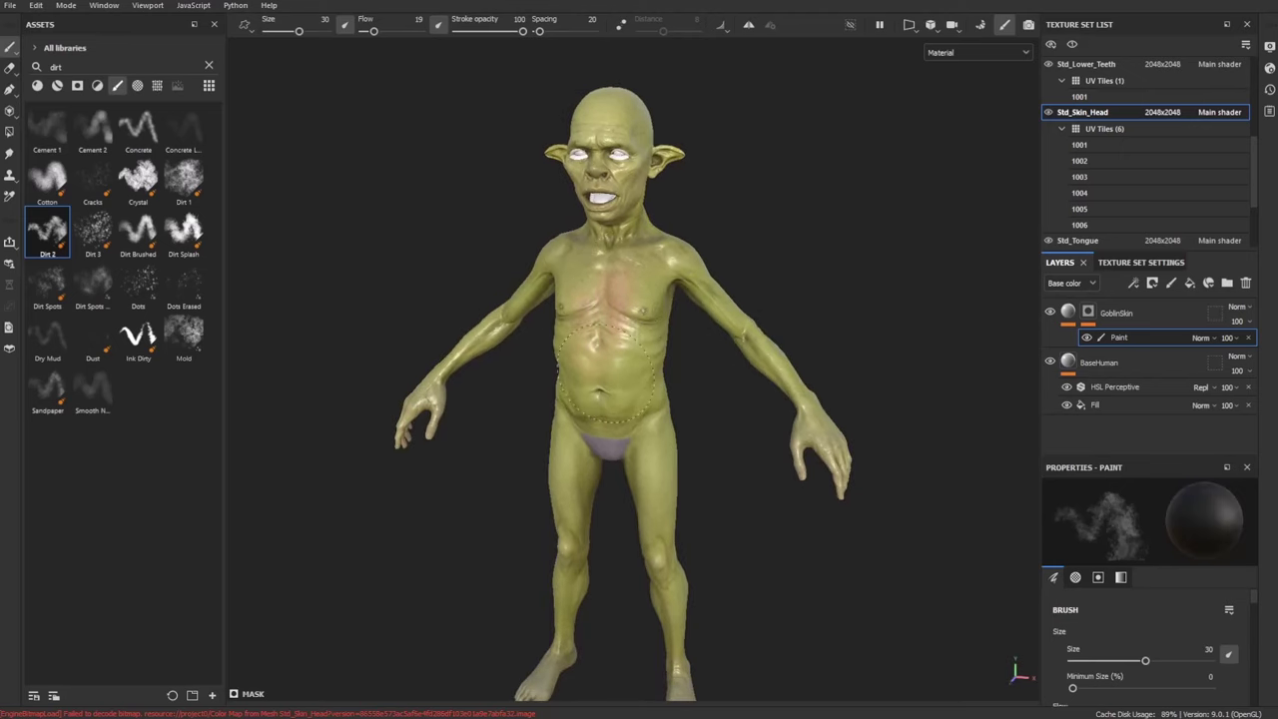
alt+drag(744, 269, 693, 250)
ctrl+right_drag(612, 298, 639, 294)
alt+middle_drag(723, 167, 716, 266)
alt+right_drag(716, 267, 767, 237)
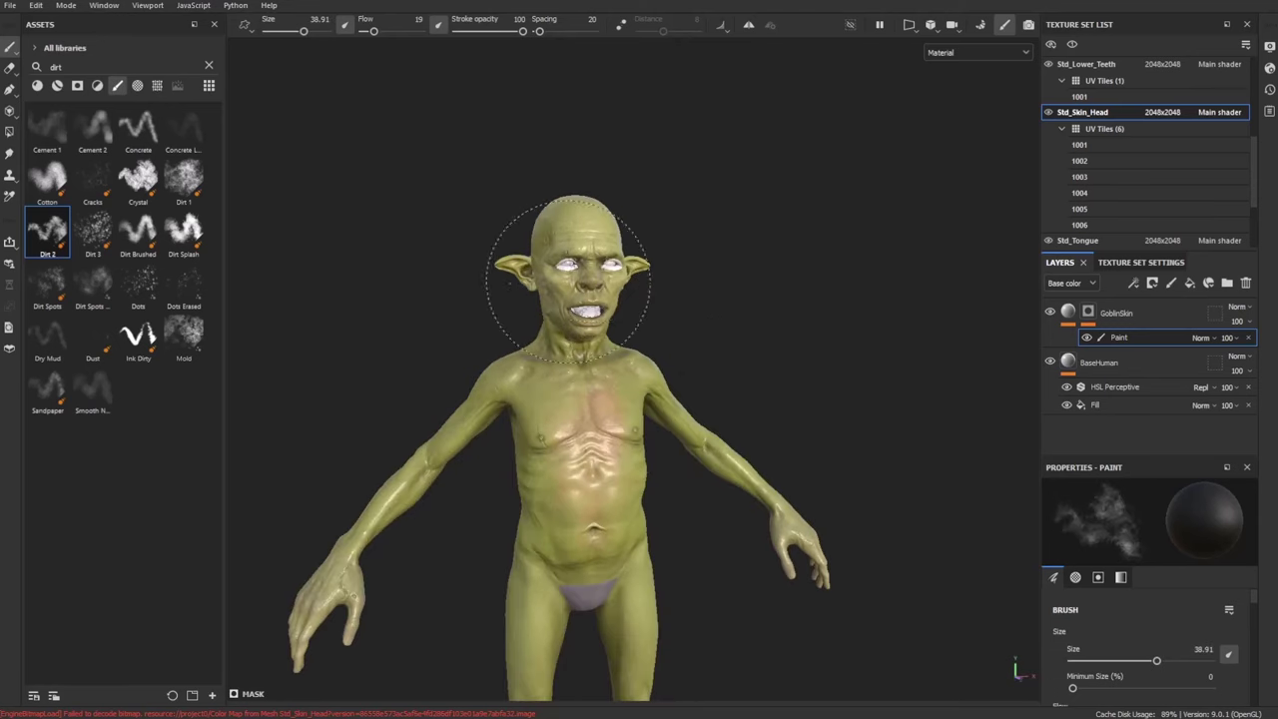
Paint the GoblinSkin mask over the nose and cheeks to bring the human skin color into the face
alt+middle_drag(855, 331, 854, 283)
mouse_move(854, 283)
alt+mouse_down()
mouse_move(759, 330)
mouse_move(724, 325)
alt+mouse_up()
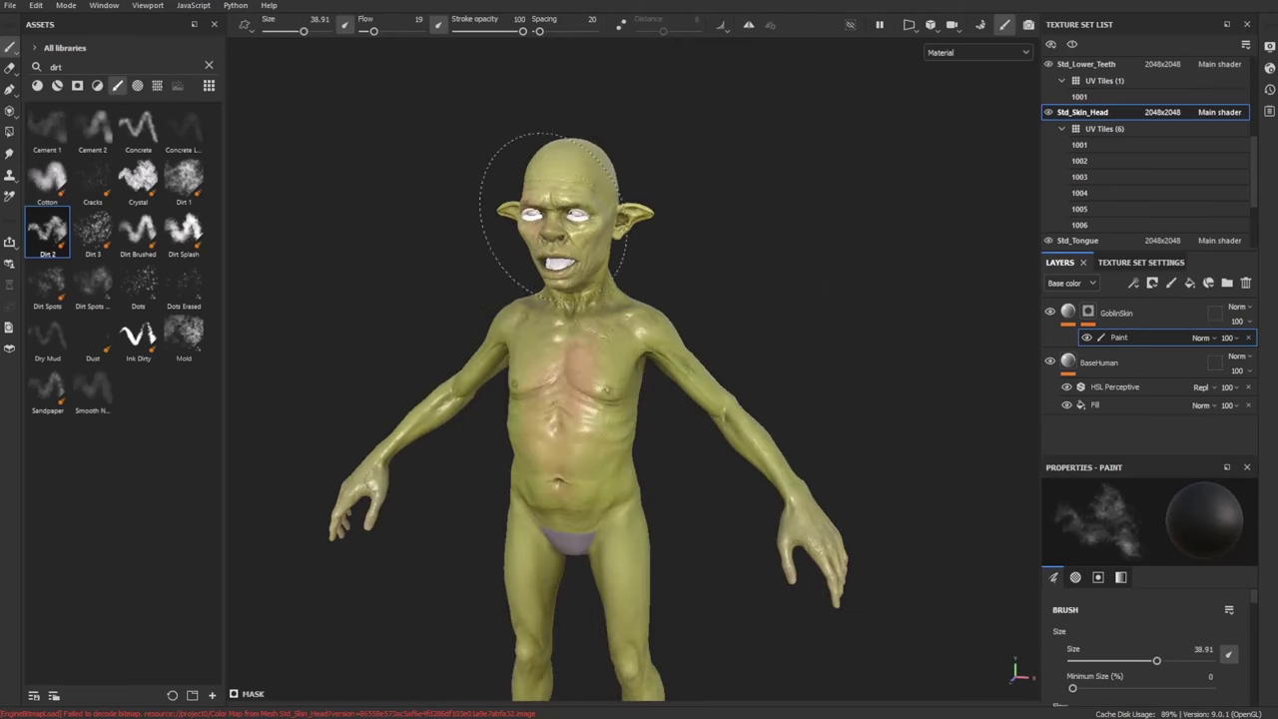
mouse_move(554, 210)
alt+mouse_down()
mouse_move(699, 251)
mouse_move(570, 214)
alt+mouse_up()
alt+drag(514, 250, 839, 250)
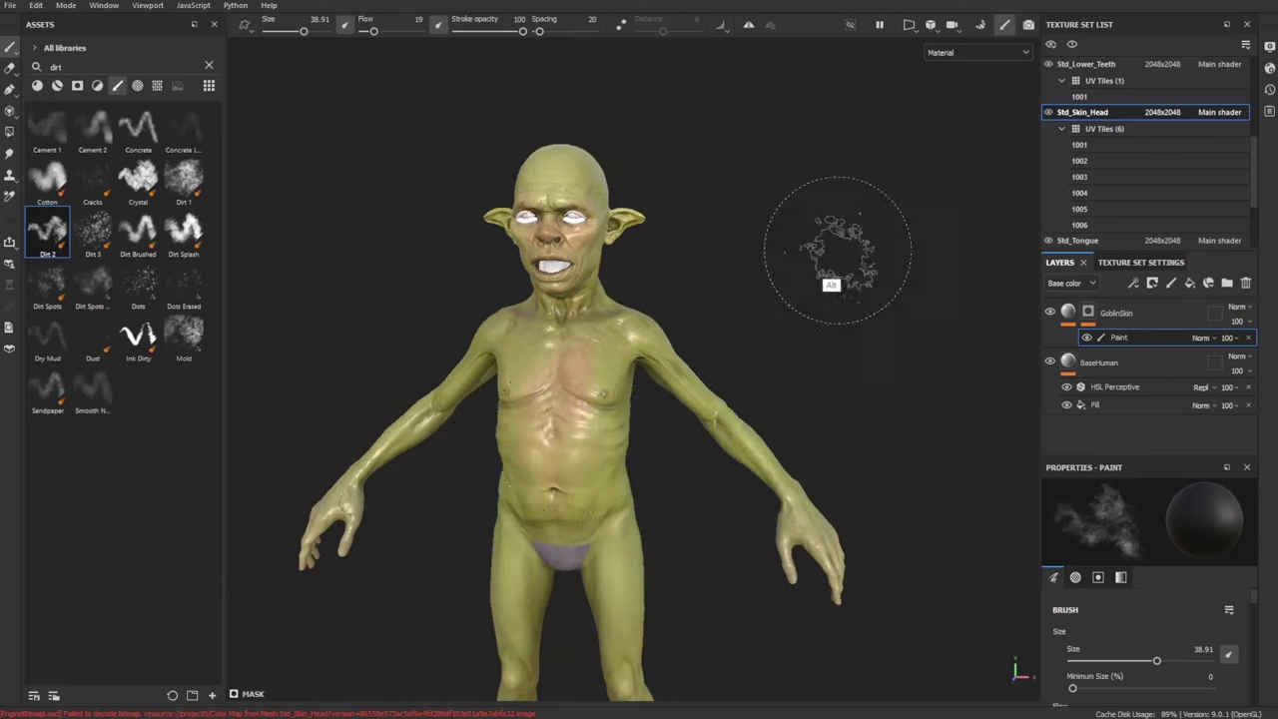
Paint the mask over the buttocks, the backs of the legs and the ears to blend in the human skin color
mouse_move(615, 565)
alt+mouse_down()
mouse_move(685, 214)
mouse_move(649, 270)
mouse_move(337, 400)
mouse_move(258, 357)
mouse_move(456, 286)
alt+mouse_up()
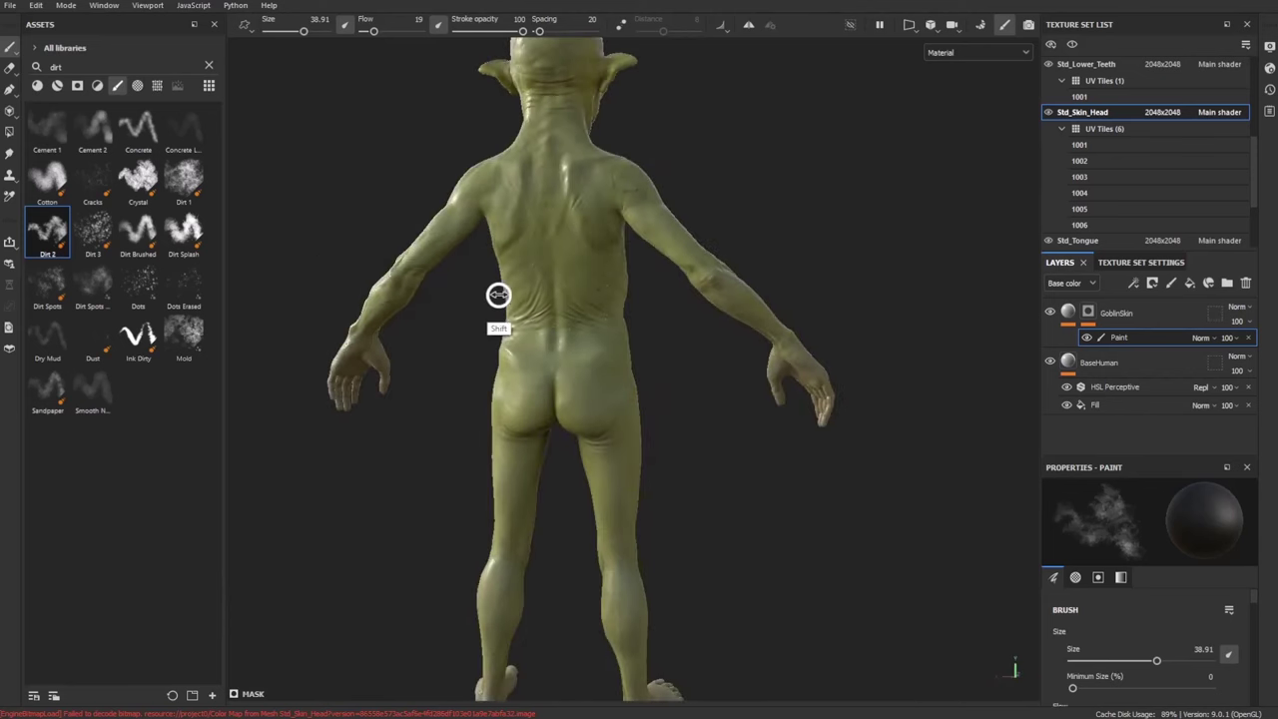
alt+drag(642, 456, 479, 320)
alt+drag(462, 507, 770, 371)
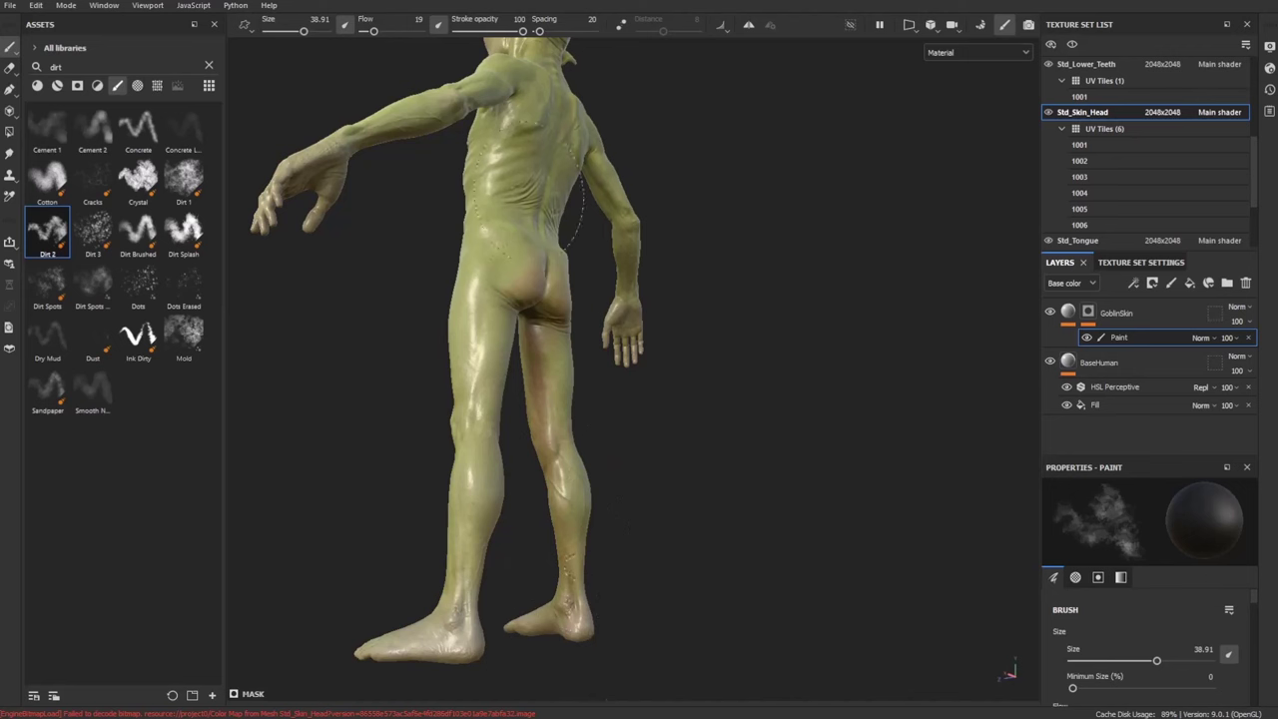
alt+drag(529, 205, 513, 286)
alt+middle_drag(485, 254, 649, 218)
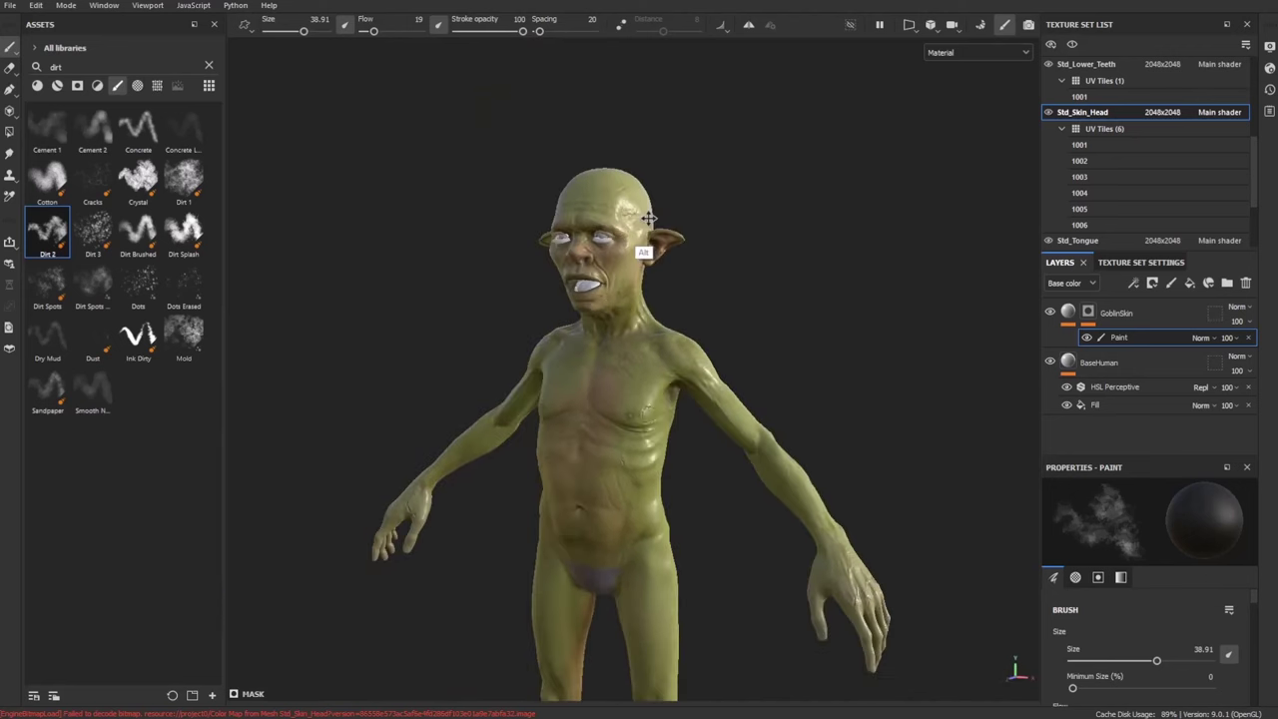
alt+drag(650, 218, 889, 317)
alt+drag(642, 217, 711, 449)
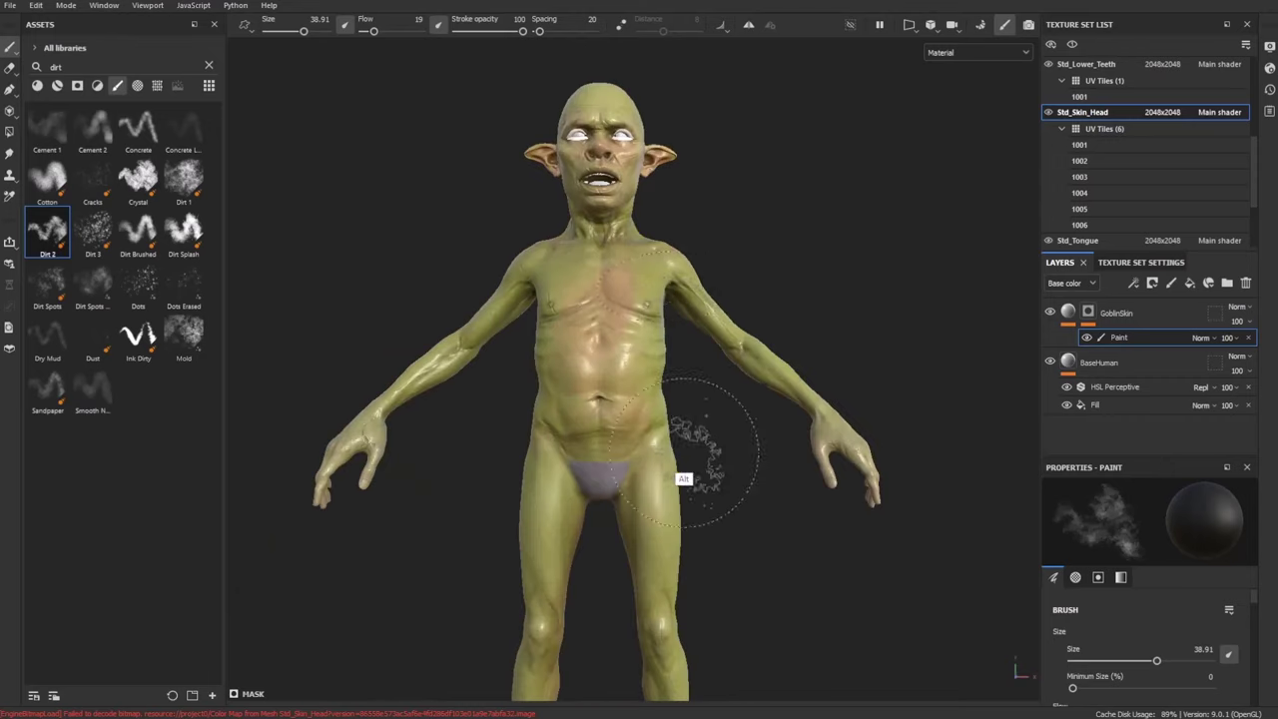
alt+drag(770, 299, 699, 214)
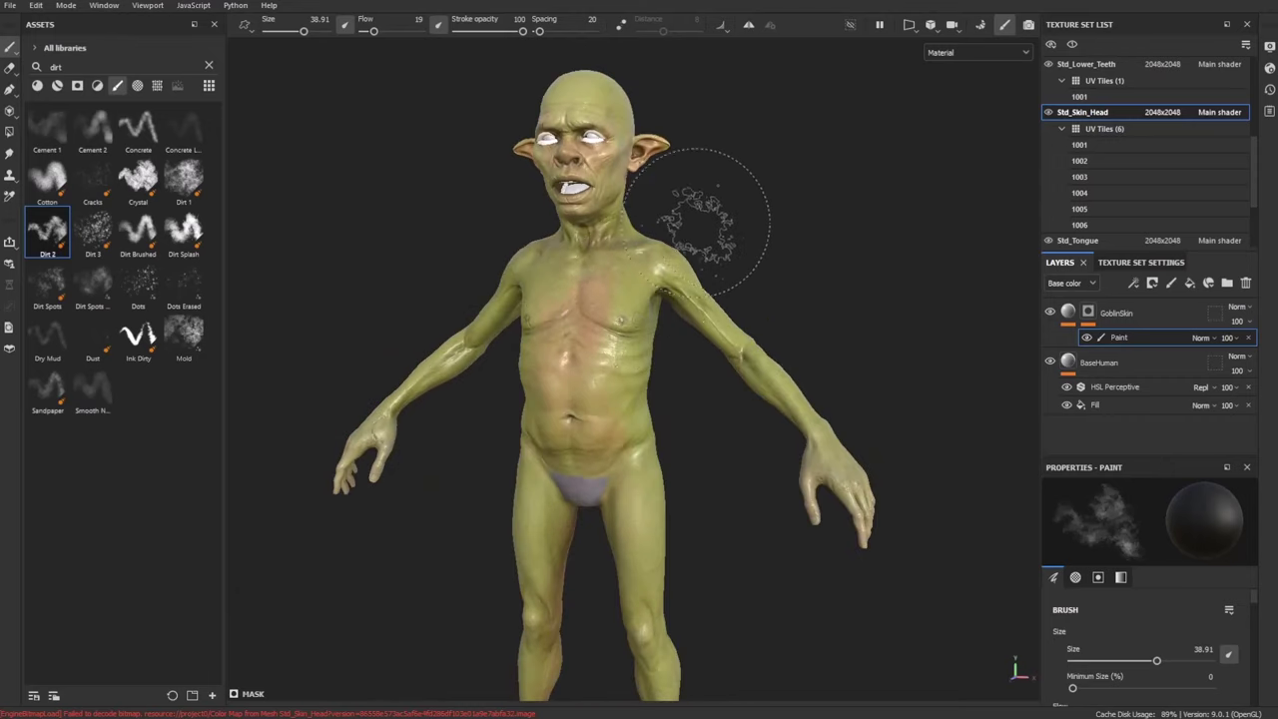
Turn on Mirror X symmetry for the brush and try its Show Plane and Show Intersection display options
click(750, 30)
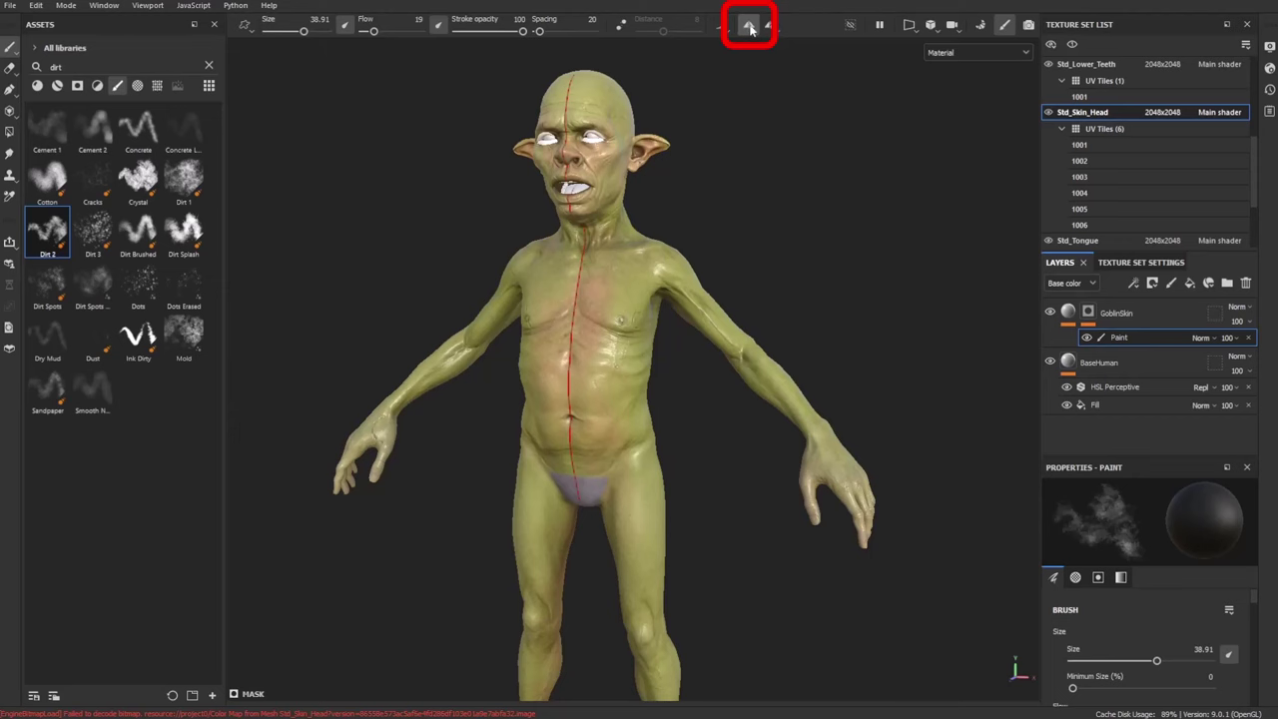
click(770, 27)
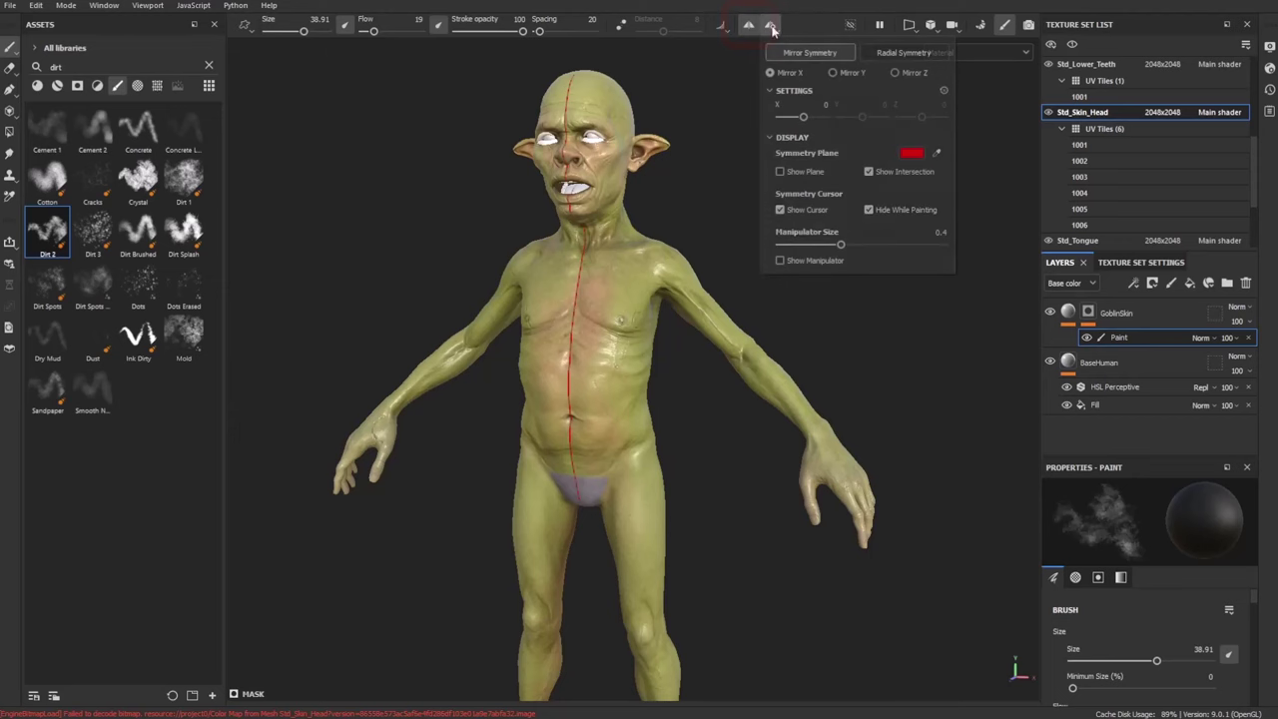
click(781, 172)
click(802, 172)
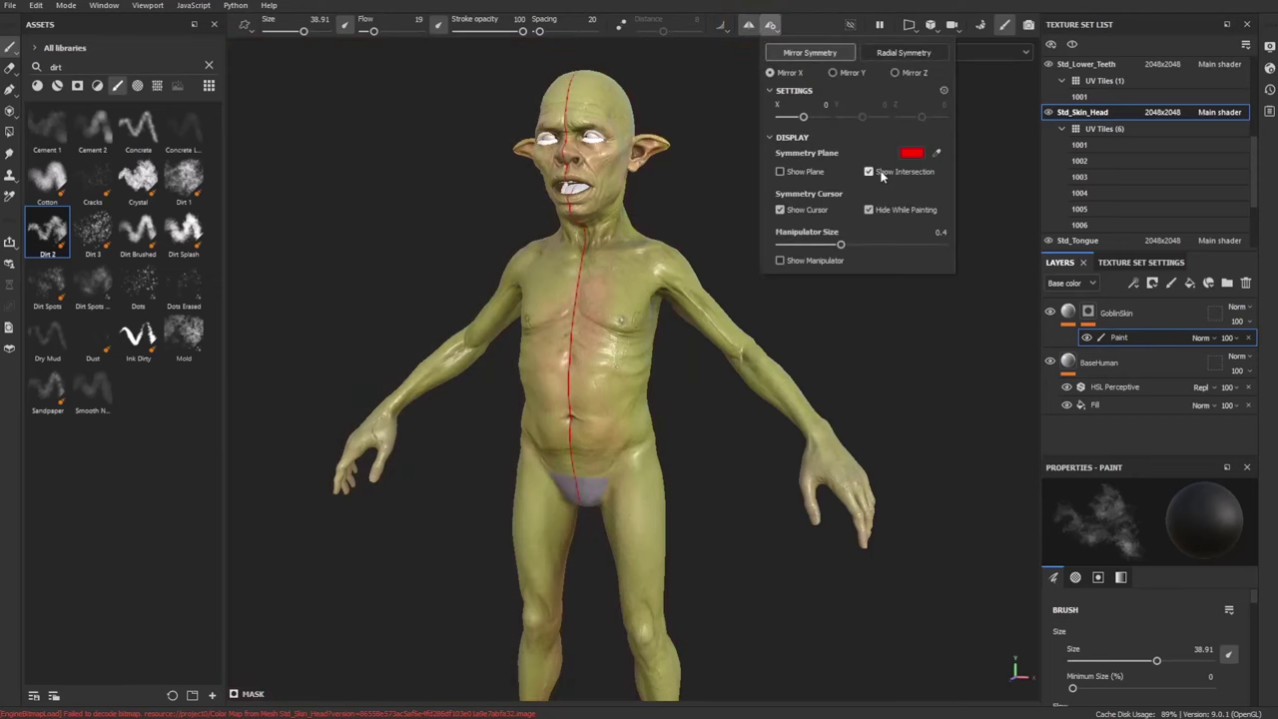
click(882, 175)
click(884, 171)
click(755, 22)
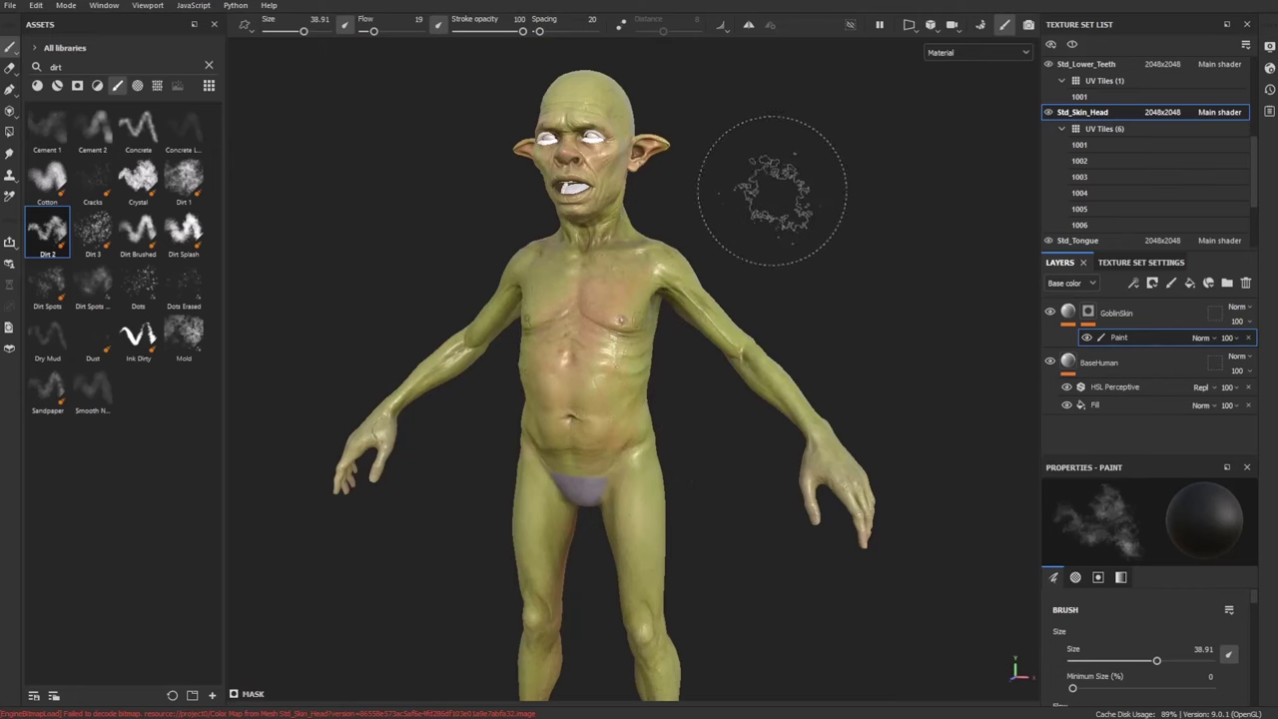
click(751, 26)
Paint the mask symmetrically over the torso, hips and legs to blend more human skin color into the green
alt+drag(764, 192, 855, 205)
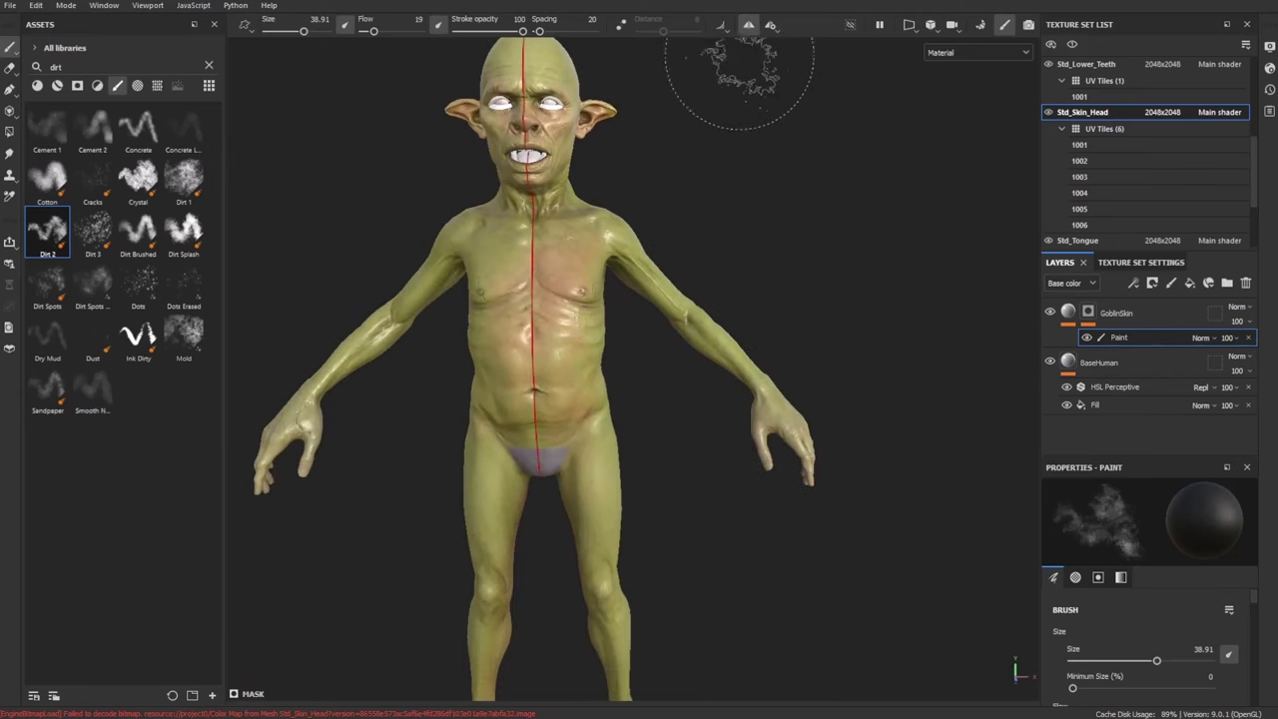
mouse_move(727, 43)
alt+mouse_down()
mouse_move(870, 300)
mouse_move(686, 386)
alt+mouse_up()
alt+drag(696, 433, 623, 391)
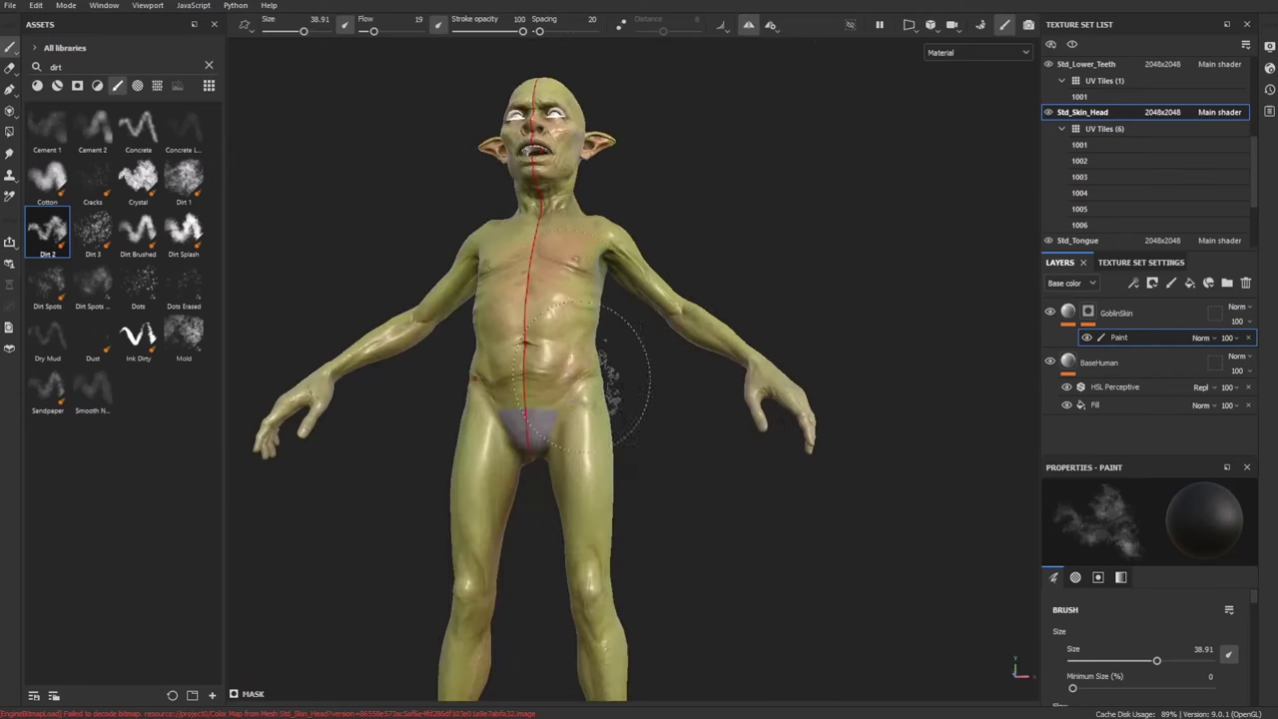
alt+right_drag(764, 240, 672, 164)
alt+drag(671, 164, 652, 276)
alt+middle_drag(653, 276, 744, 240)
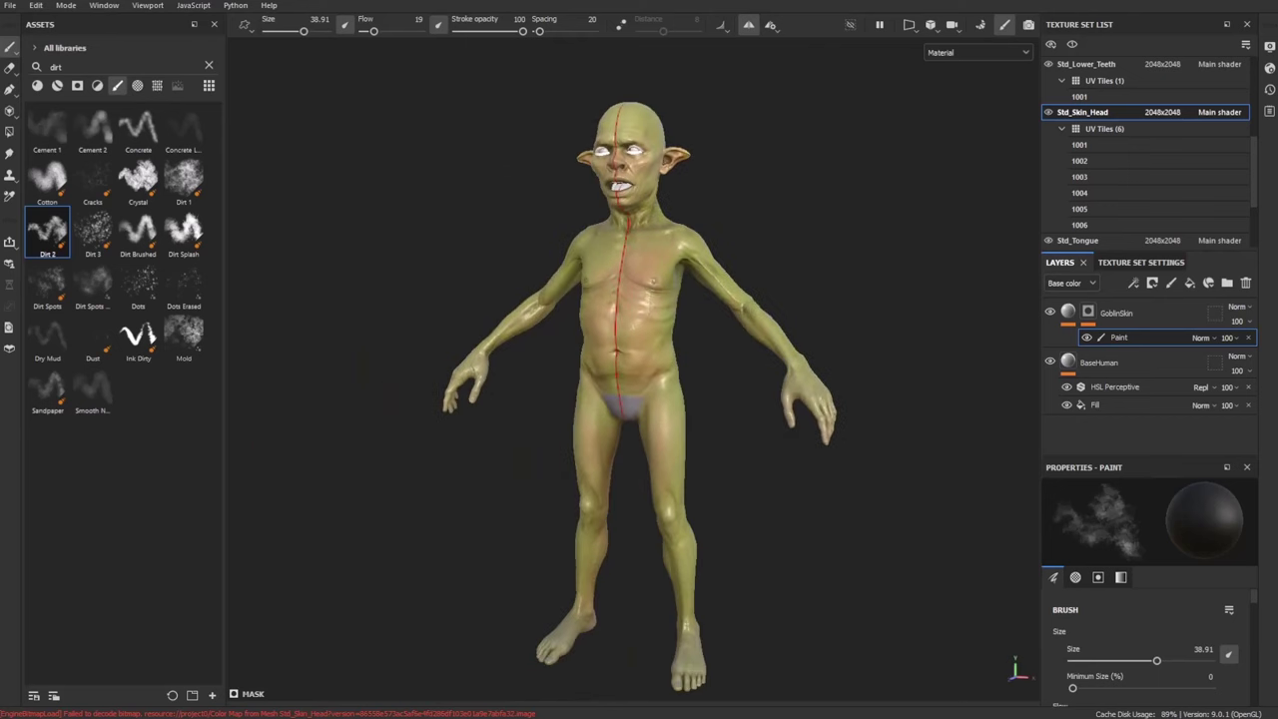
Switch to File Explorer and look through the body's texture maps in the Std_Skin_Head folder
drag(999, 718, 508, 88)
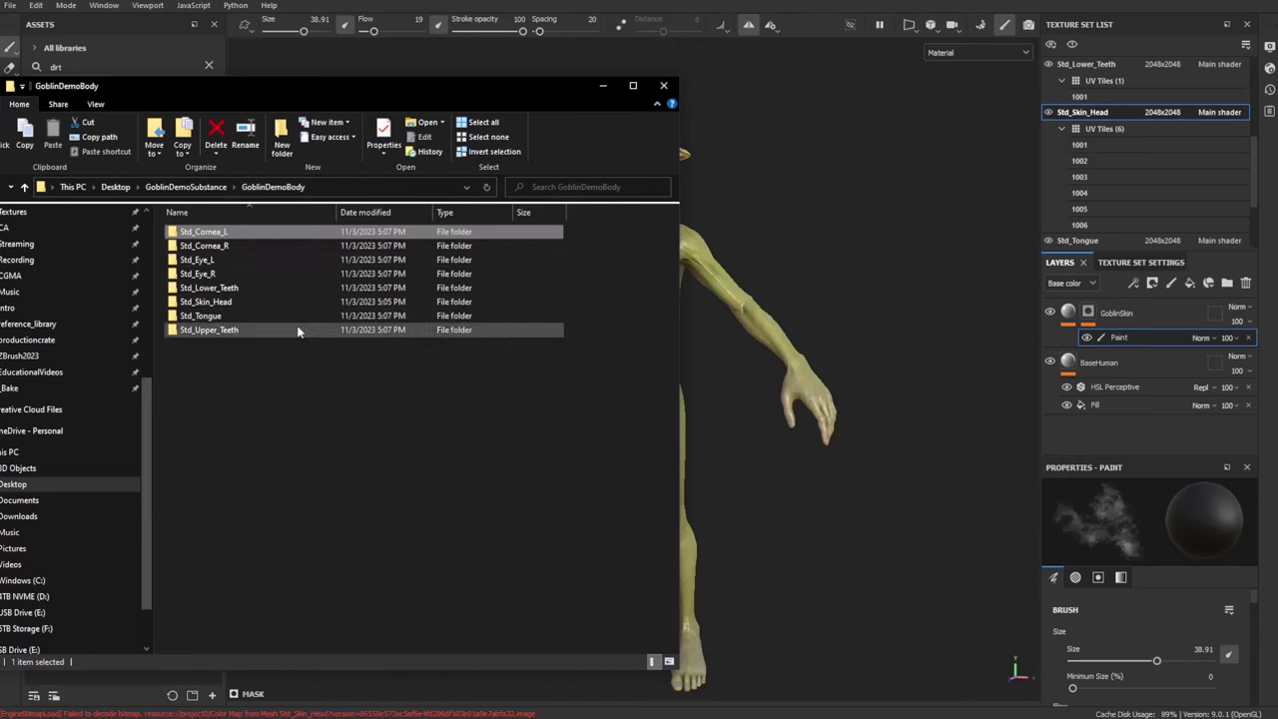
double_click(238, 300)
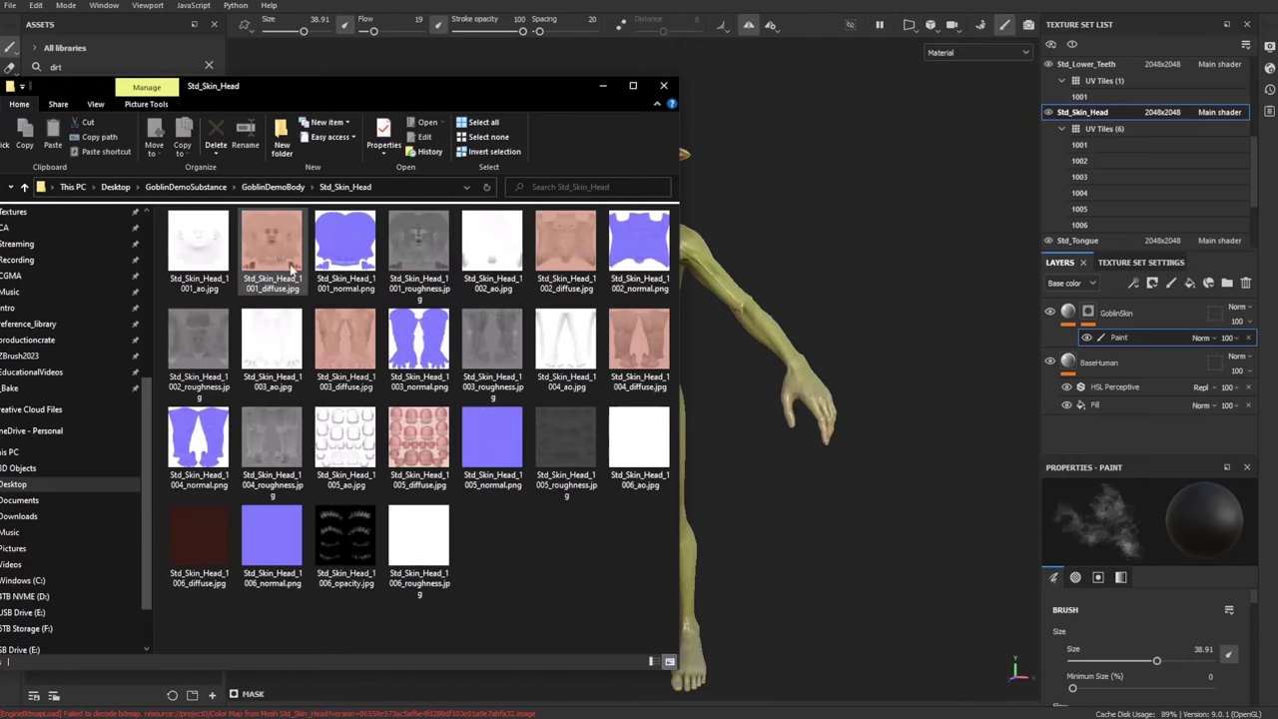
click(639, 345)
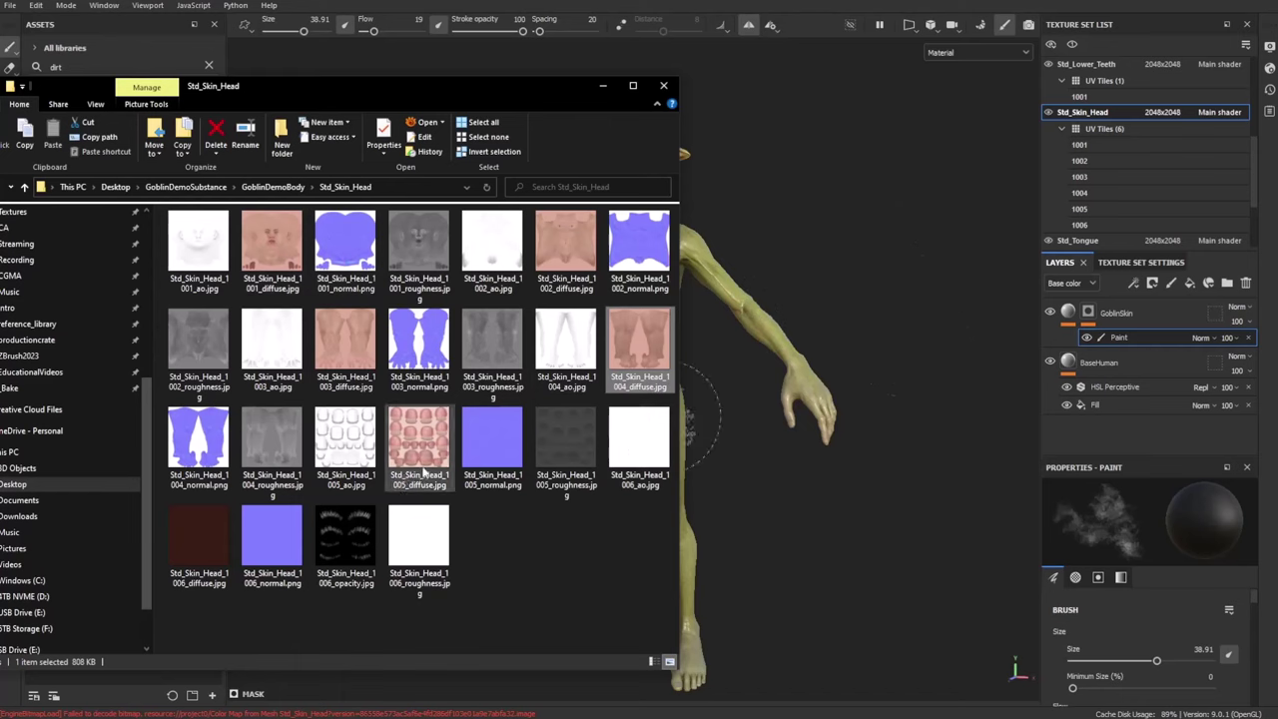
Go back to the GoblinDemoBody folder, open Std_Tongue and move the window clear of the asset library
click(265, 187)
click(208, 317)
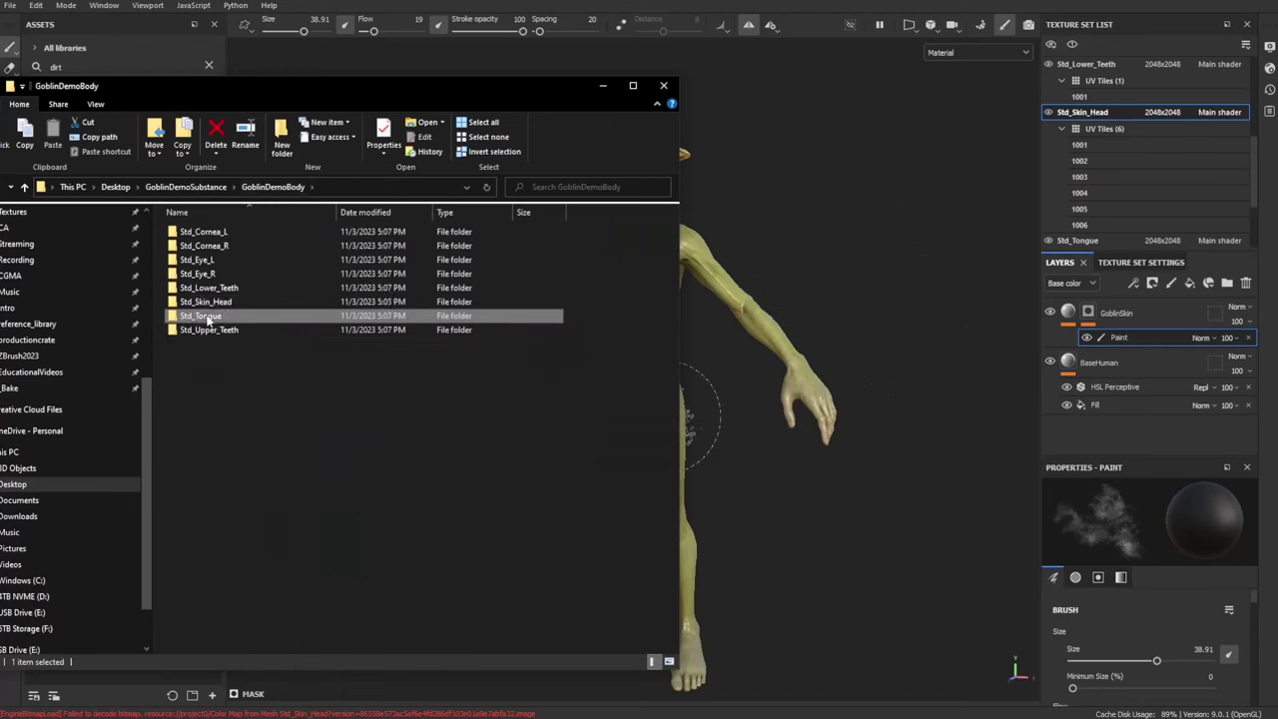
double_click(207, 317)
drag(339, 90, 1019, 124)
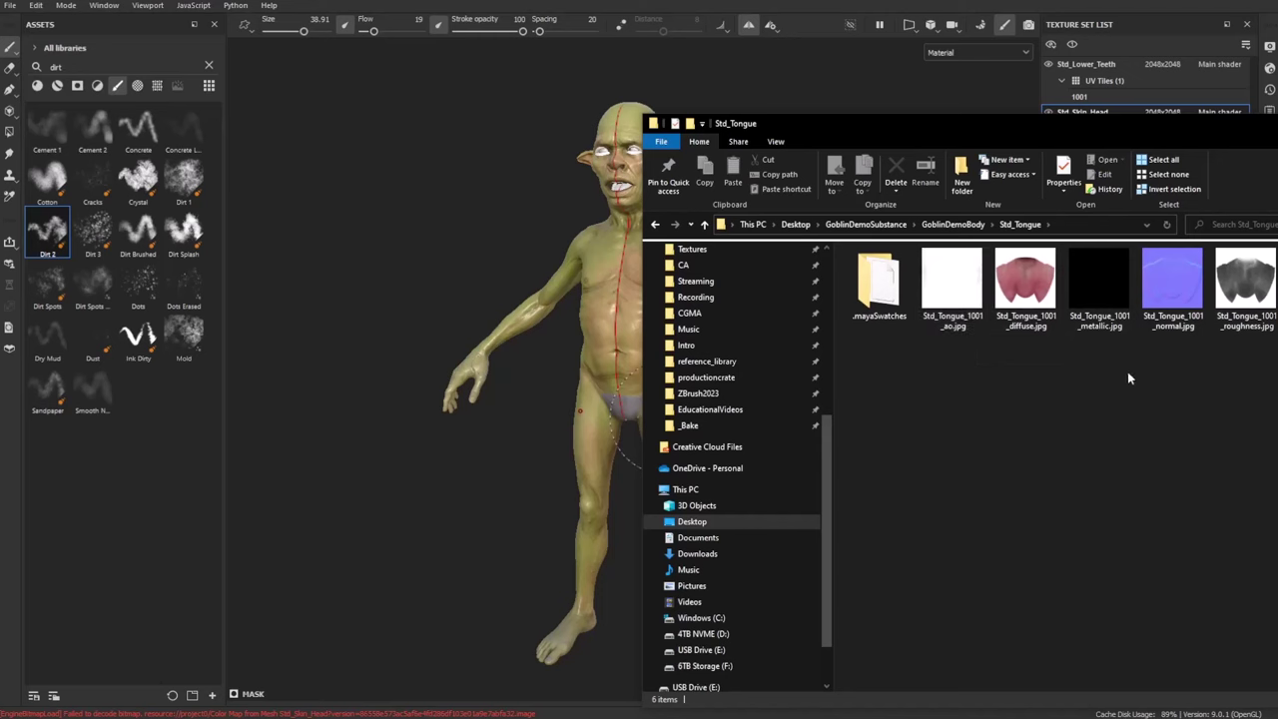
Bring the tongue's diffuse, normal and roughness images from the Std_Tongue folder into Substance Painter's asset library for import
click(1021, 276)
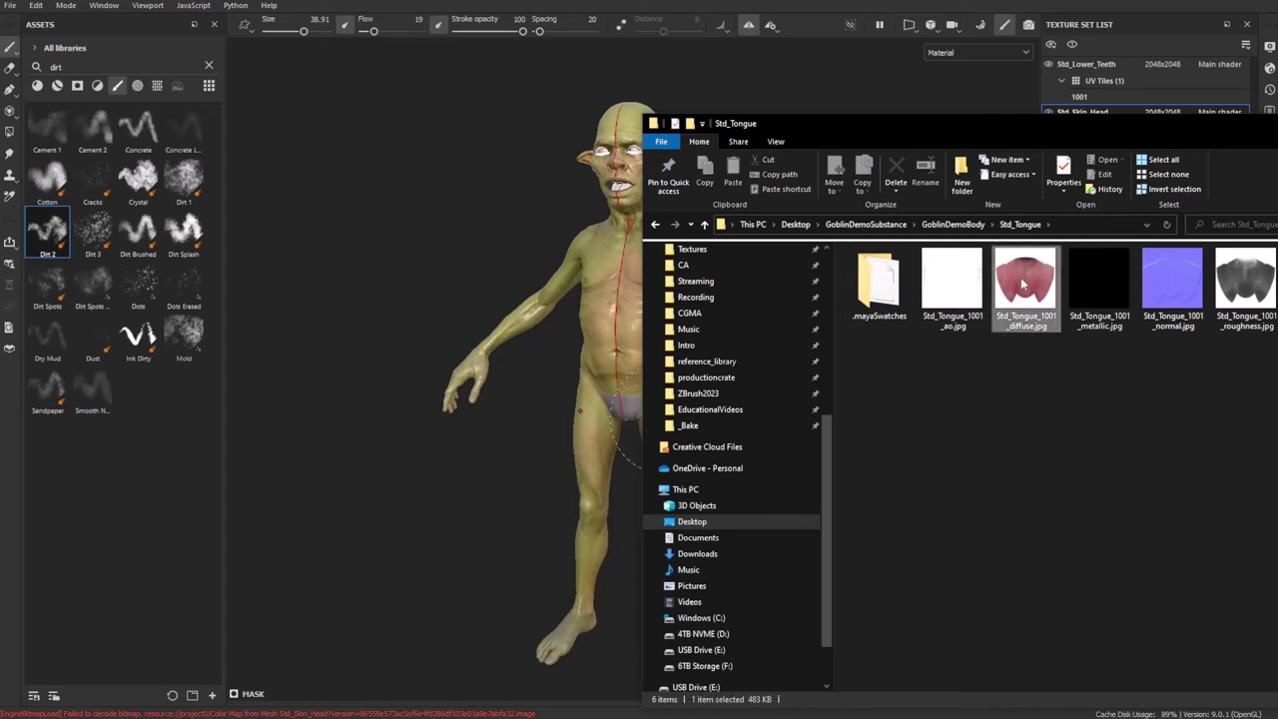
ctrl+click(1195, 289)
ctrl+click(1244, 290)
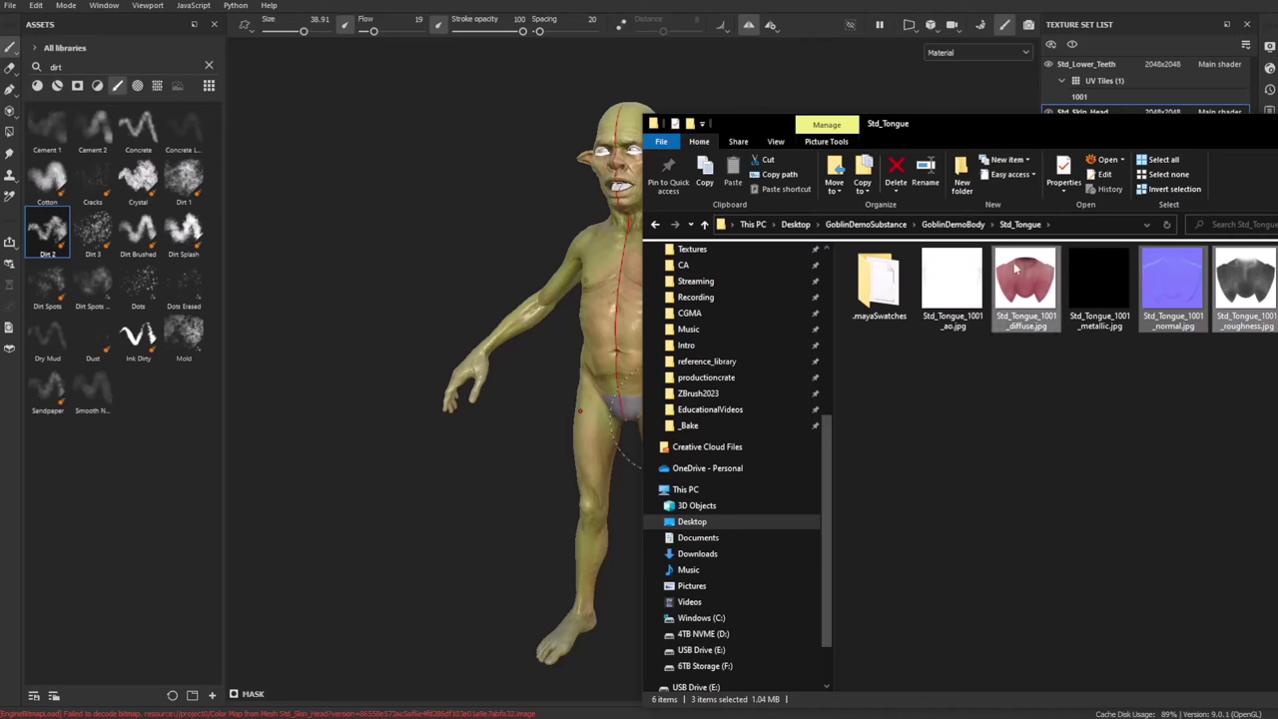
drag(1027, 290, 156, 215)
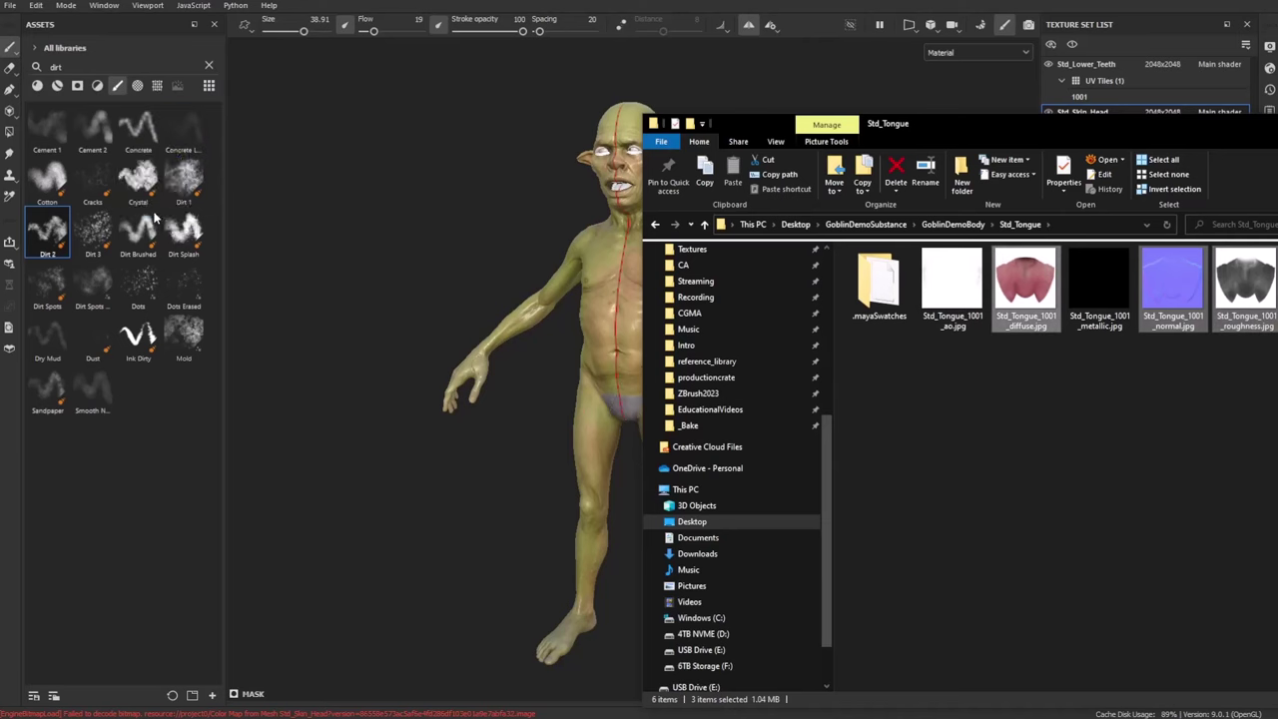
click(599, 225)
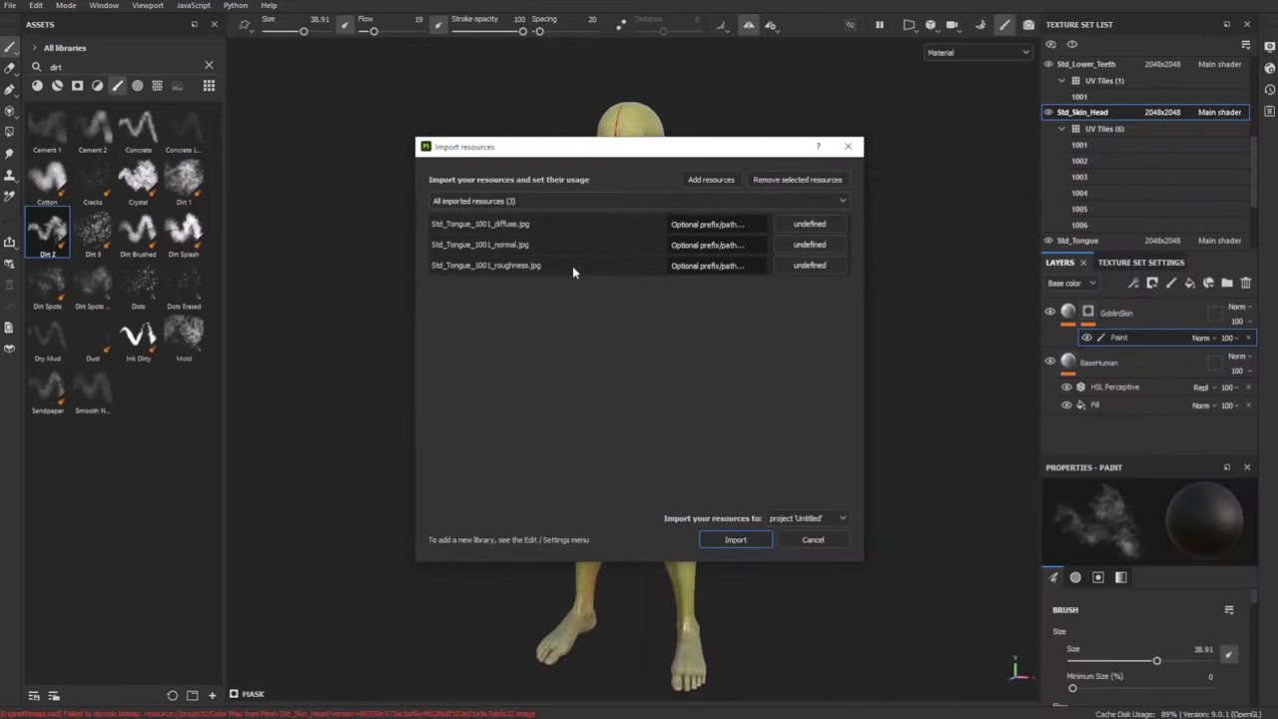
Set the usage of all three tongue images to texture and import them into the project 'Untitled'
click(809, 226)
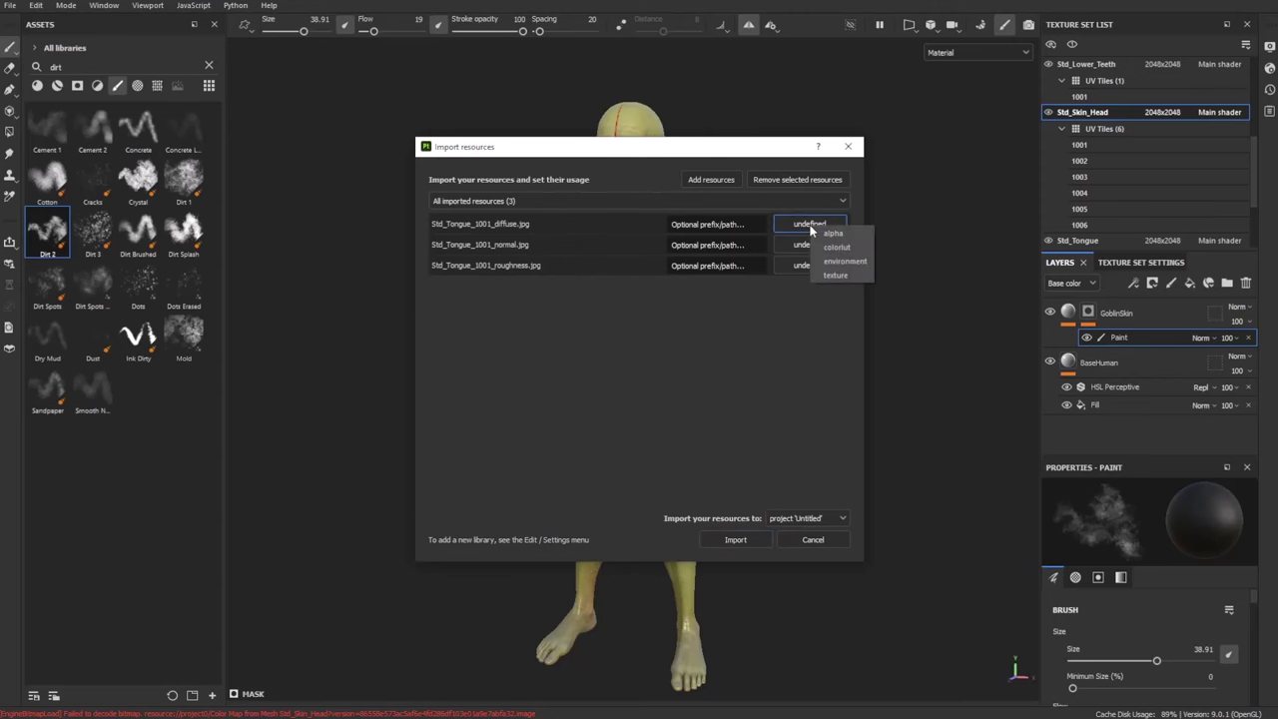
click(832, 275)
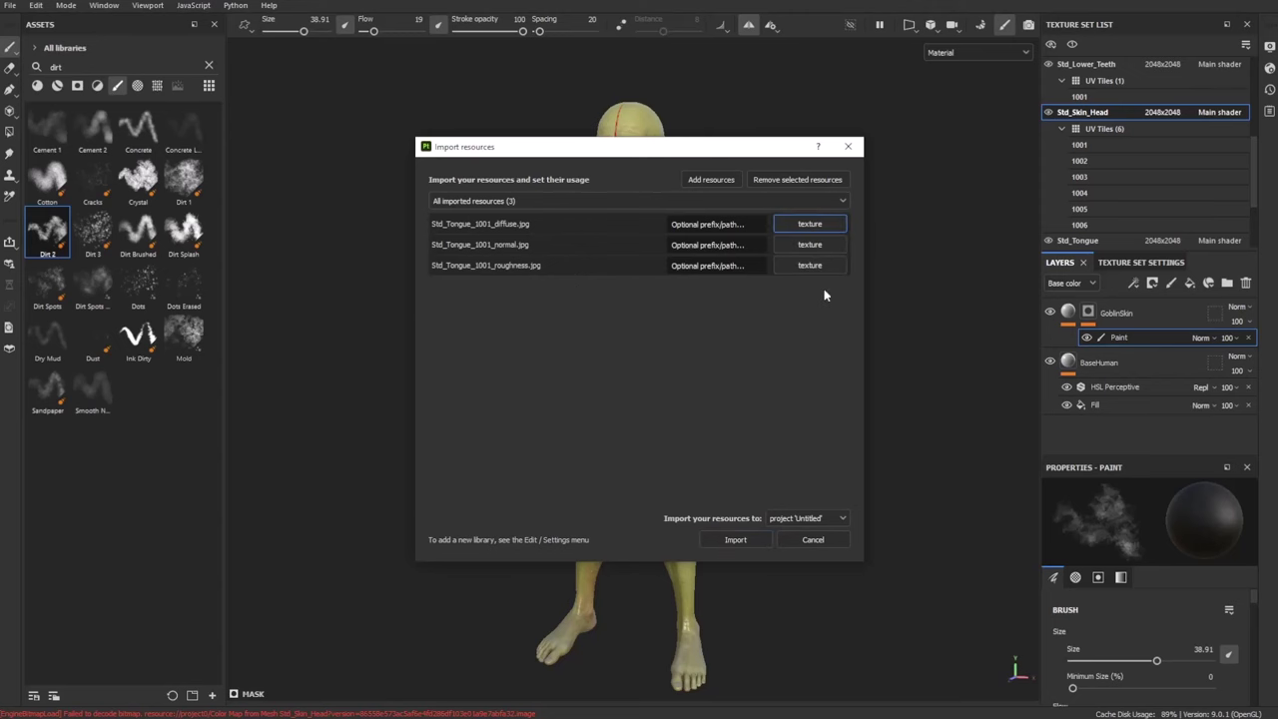
click(817, 517)
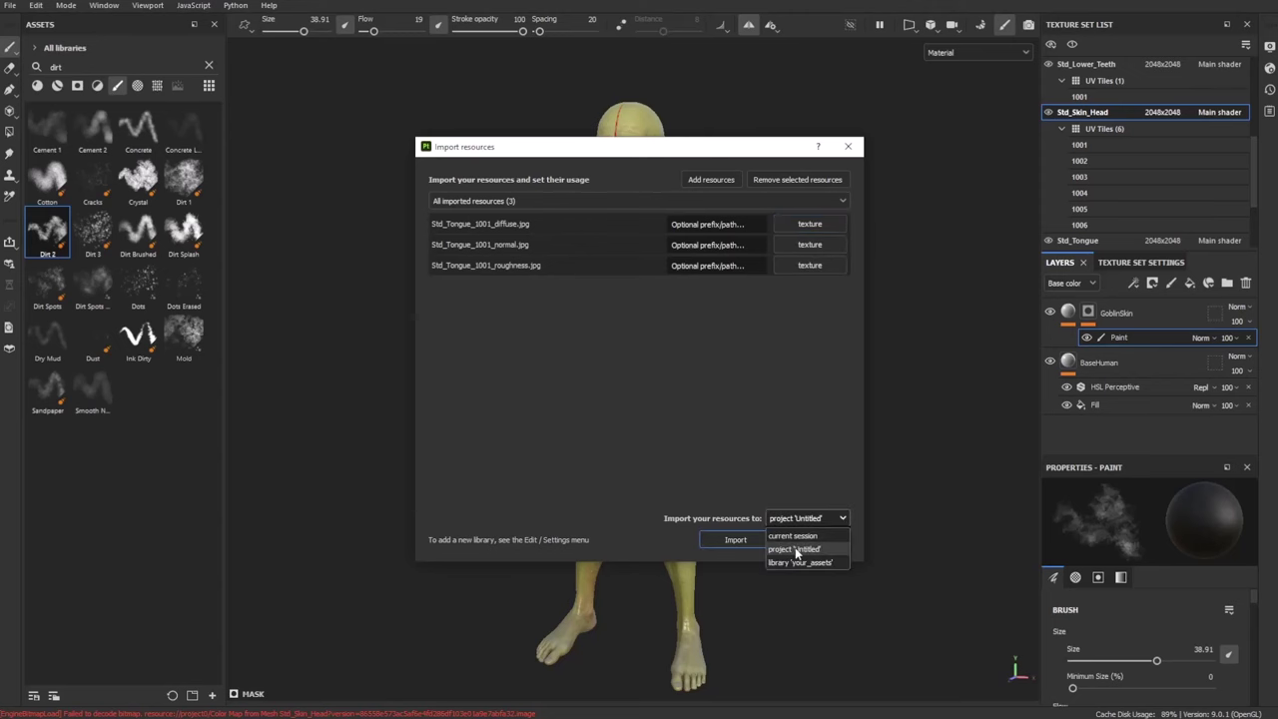
click(796, 550)
click(740, 541)
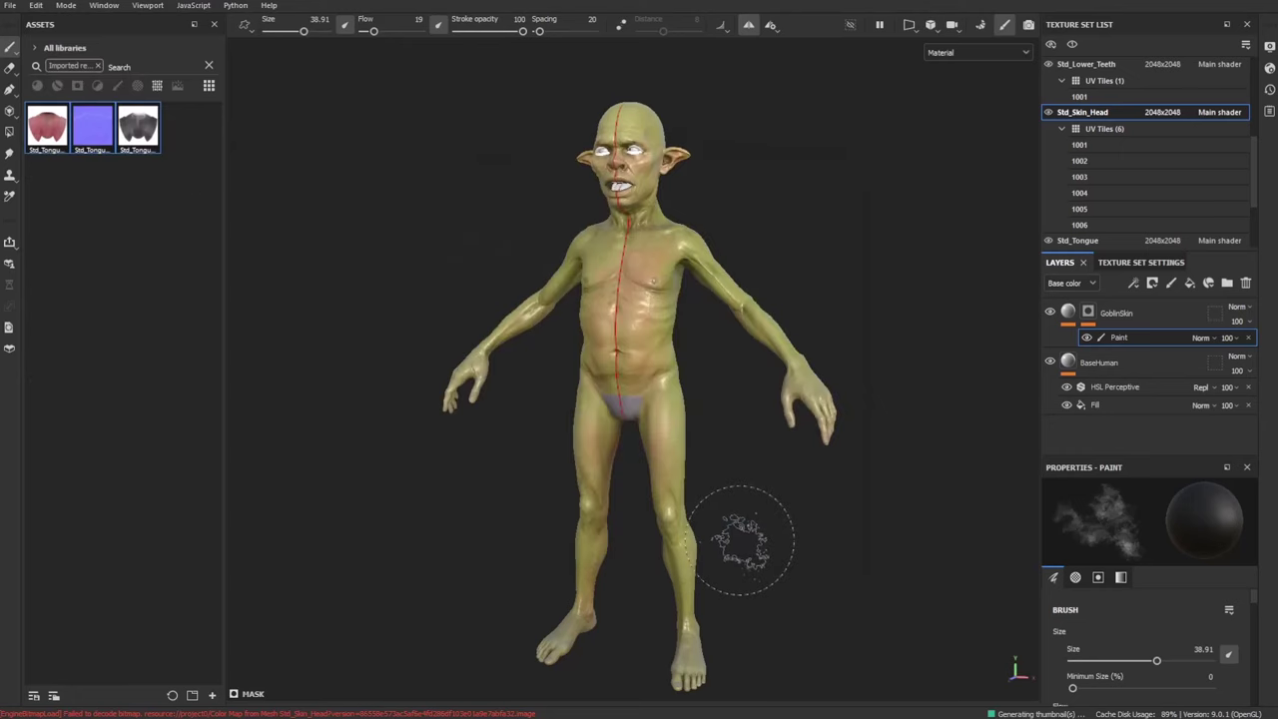
Select the Std_Tongue texture set through the tongue on the model and add a fill layer to it
ctrl+alt+right_click(619, 190)
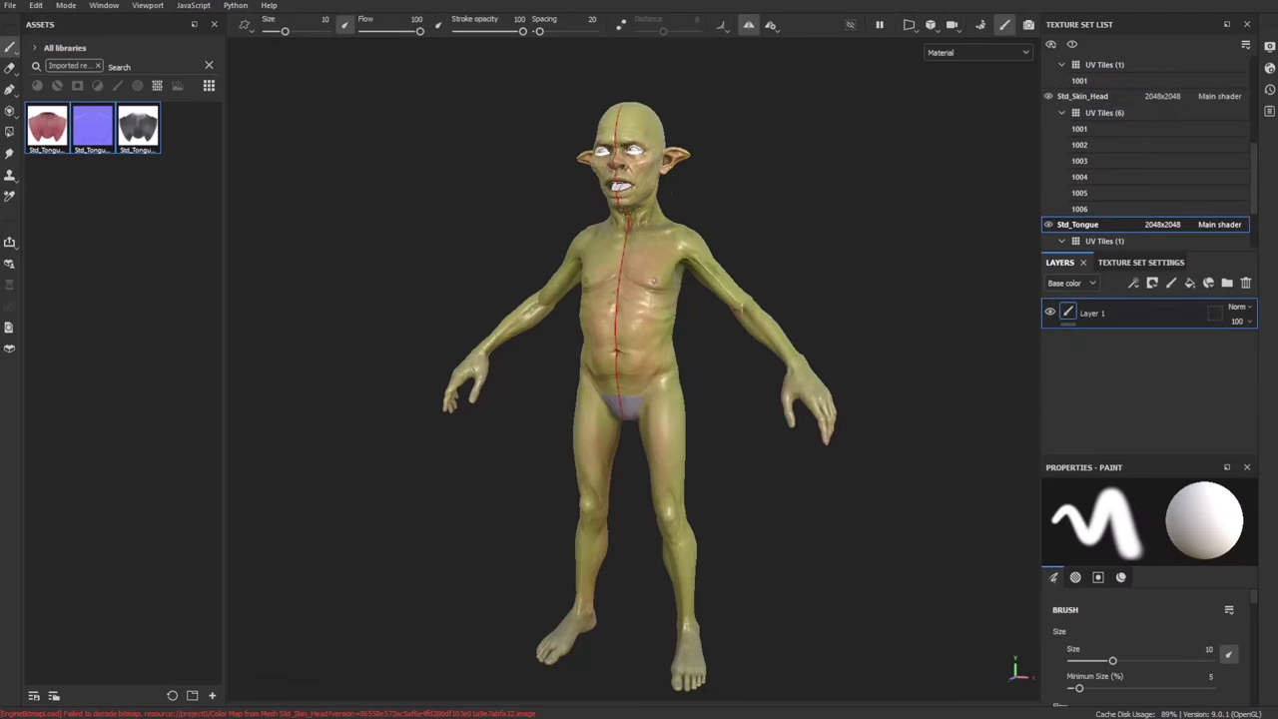
scroll(1123, 215, down, 2)
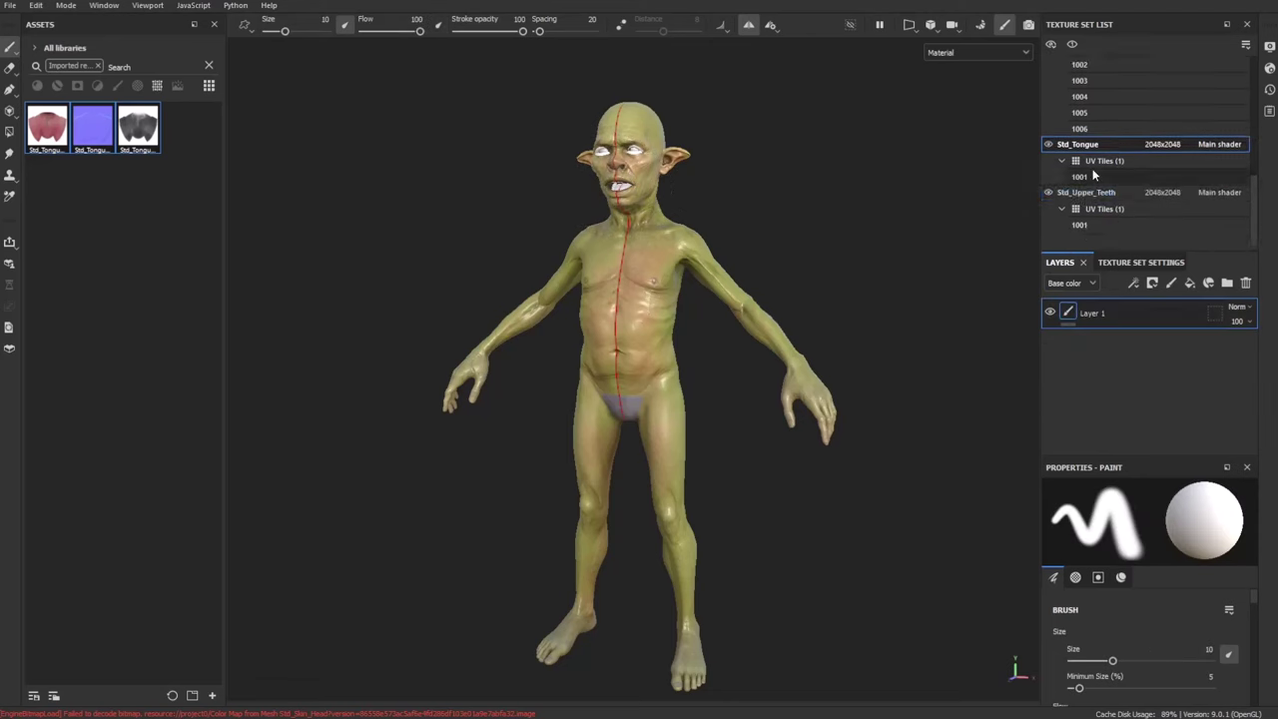
click(1189, 283)
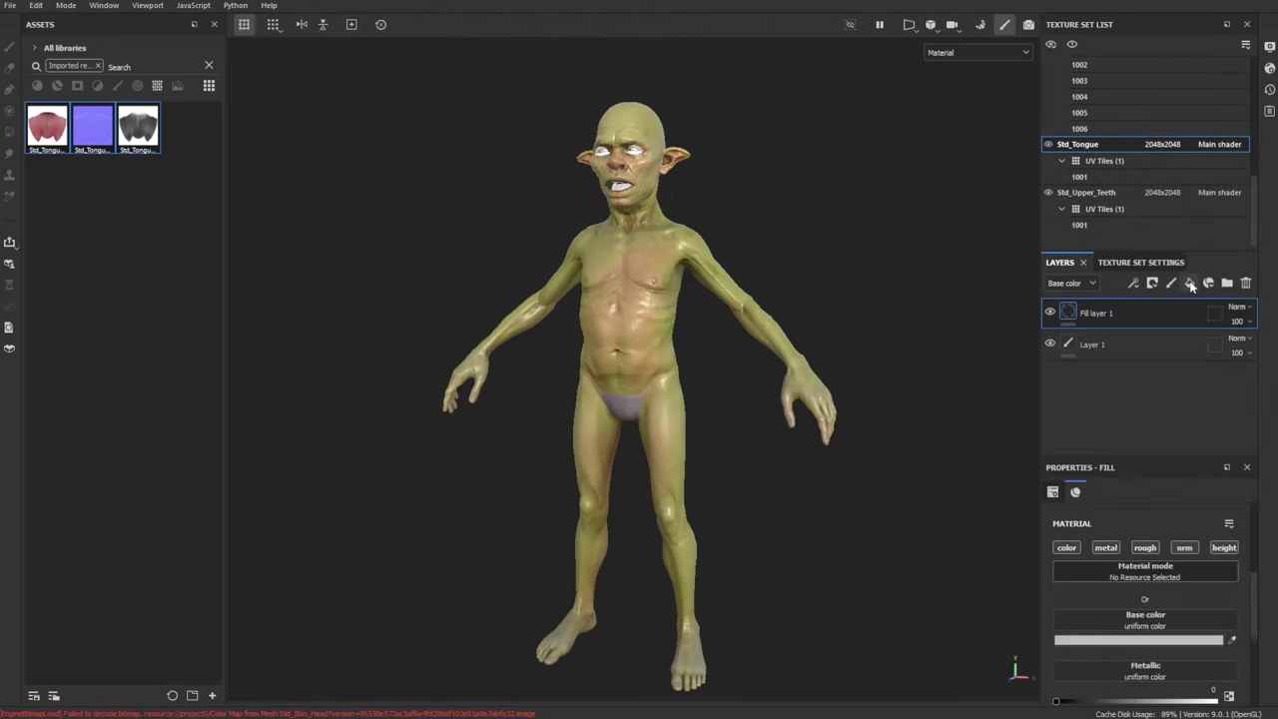
Assign the Std_Tongue_1001_diffuse texture to the tongue fill layer's base color
scroll(1139, 559, down, 2)
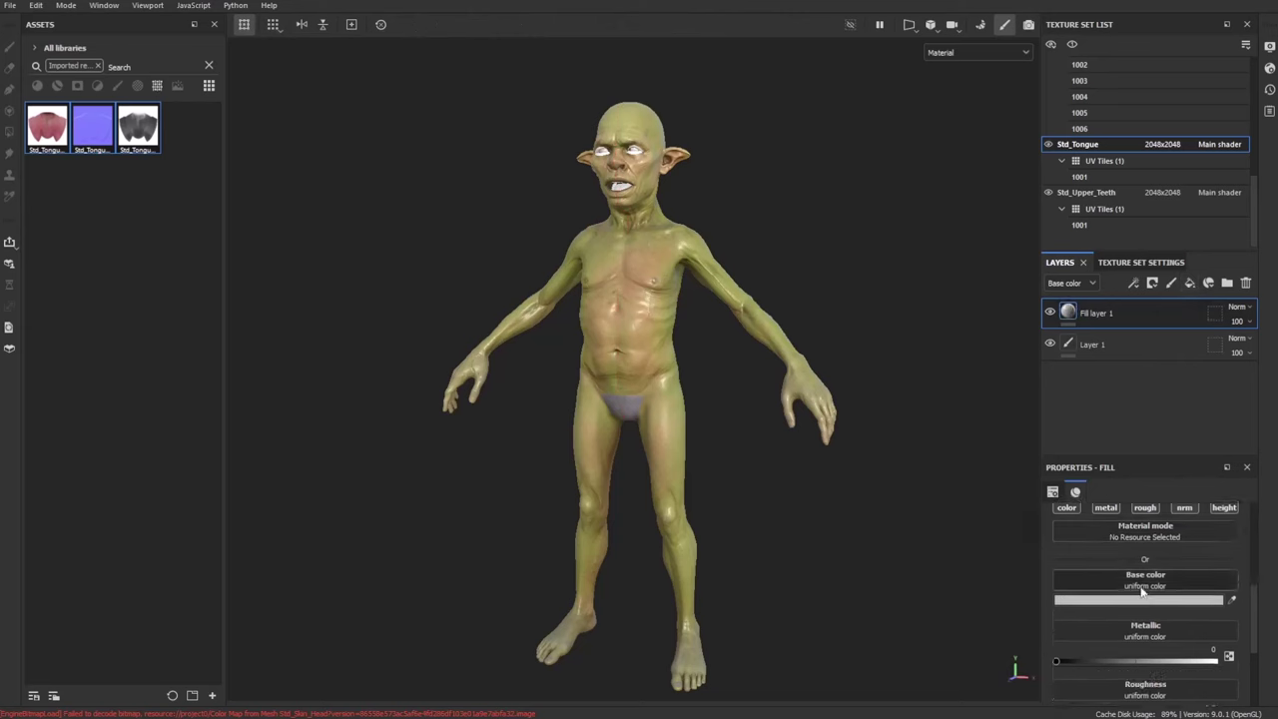
click(54, 148)
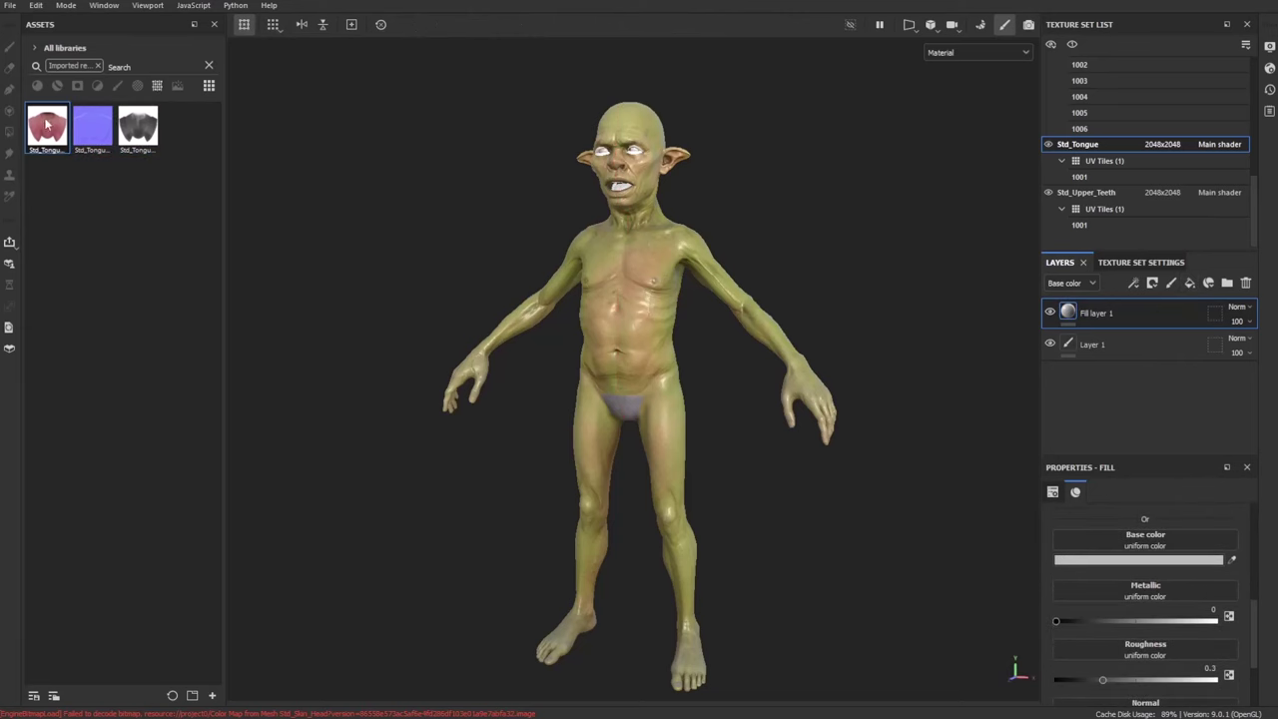
drag(46, 125, 1129, 551)
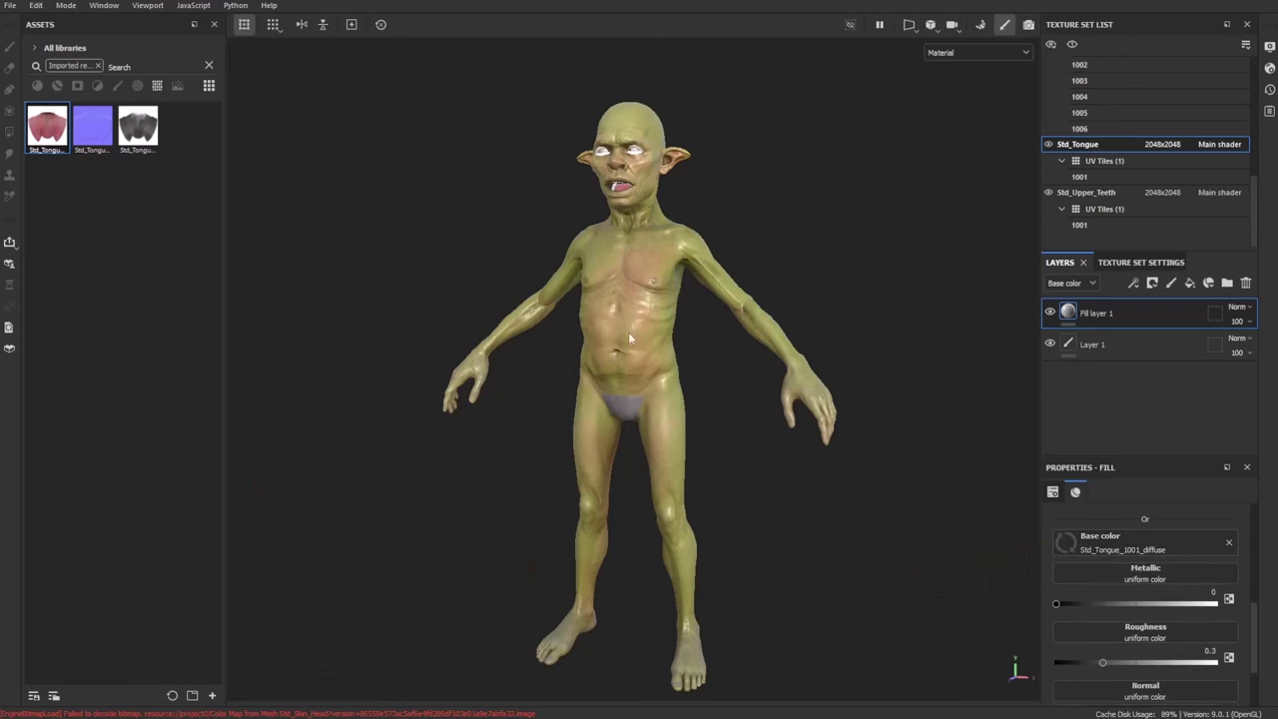
Assign Std_Tongue_1001_normal to the tongue fill layer's normal and Std_Tongue_1001_roughness to its roughness, and inspect the tongue on the model
drag(103, 145, 783, 589)
drag(1133, 686, 1137, 689)
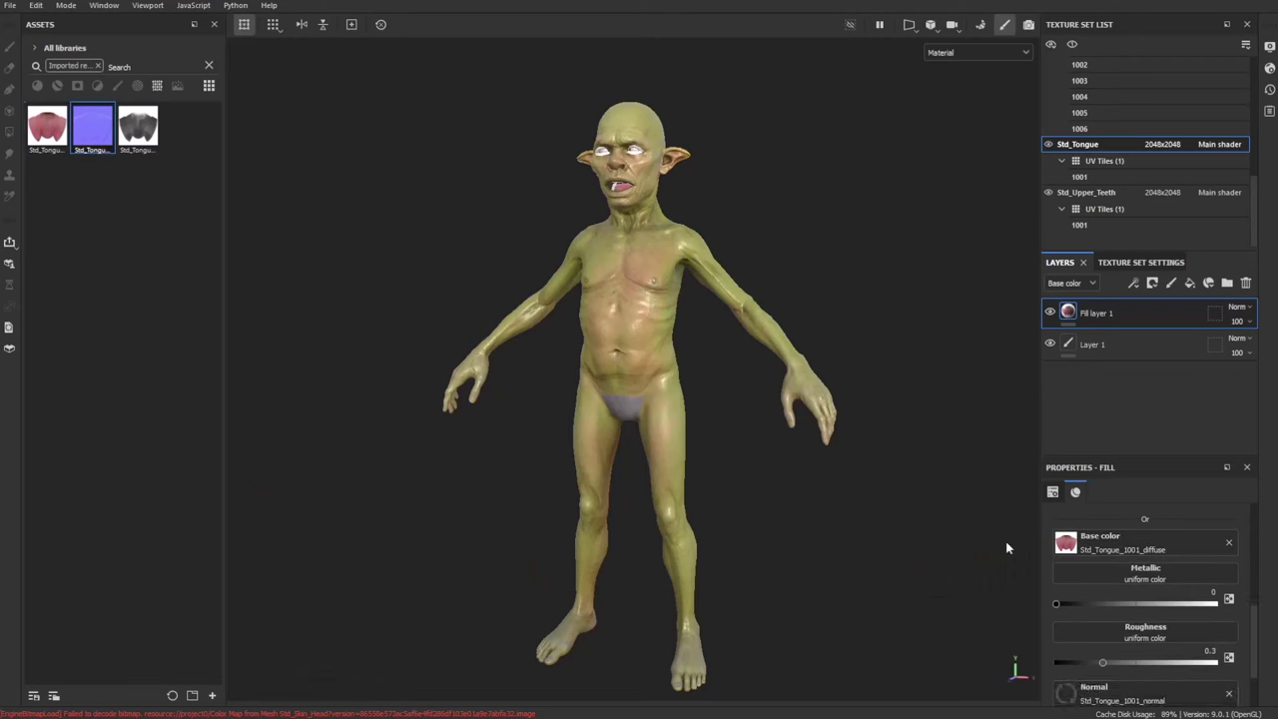
drag(131, 143, 1168, 639)
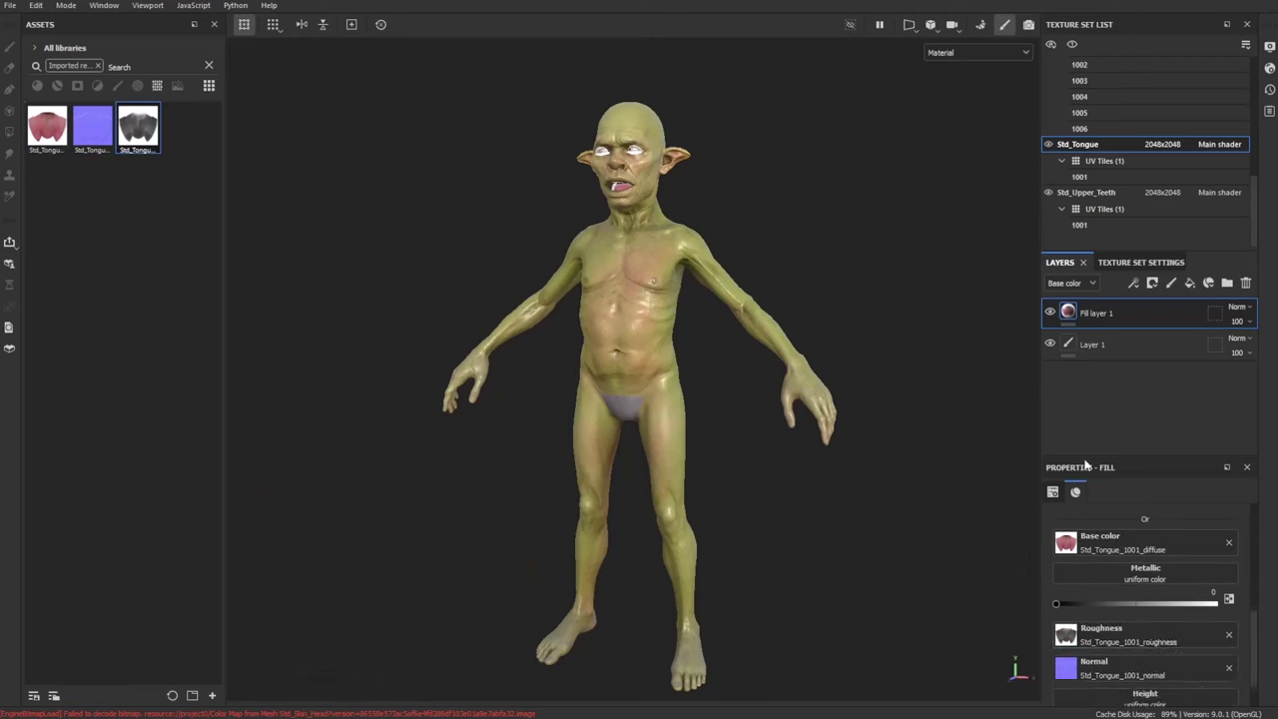
alt+drag(802, 211, 708, 240)
mouse_move(708, 237)
shift+right_down()
mouse_move(859, 231)
mouse_move(728, 227)
shift+right_up()
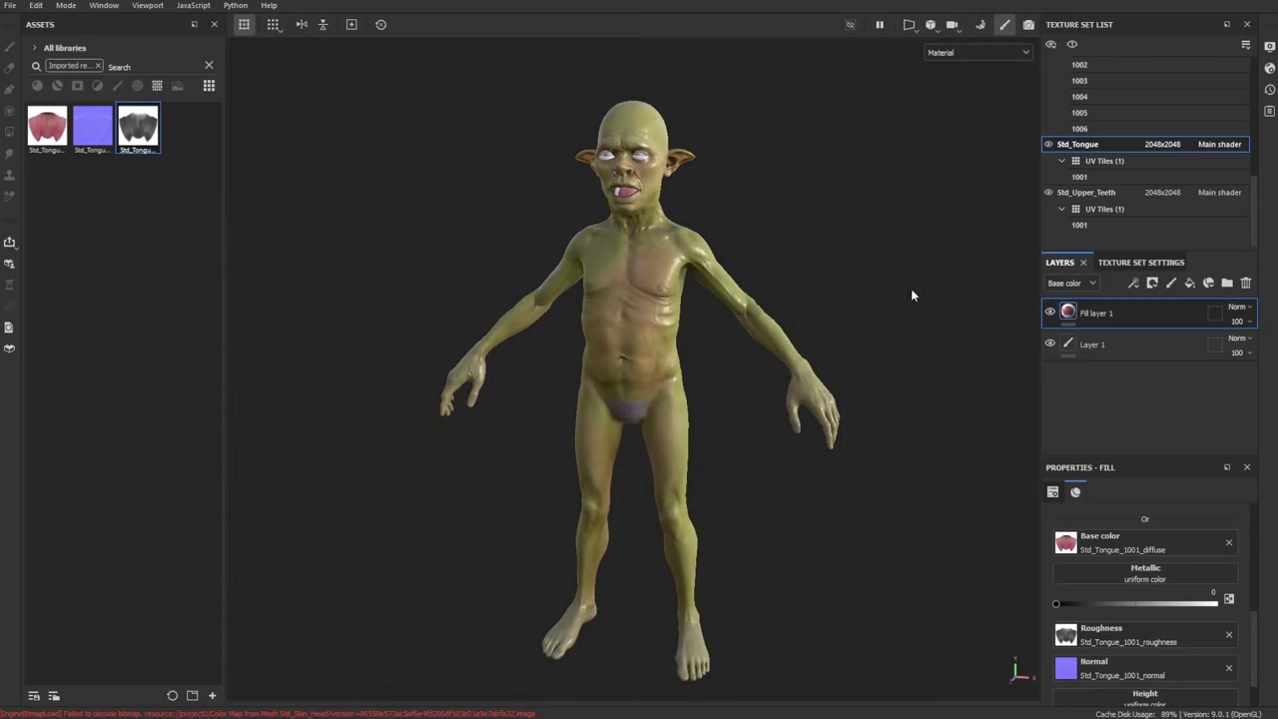
mouse_move(912, 290)
shift+right_down()
mouse_move(827, 263)
mouse_move(849, 266)
shift+right_up()
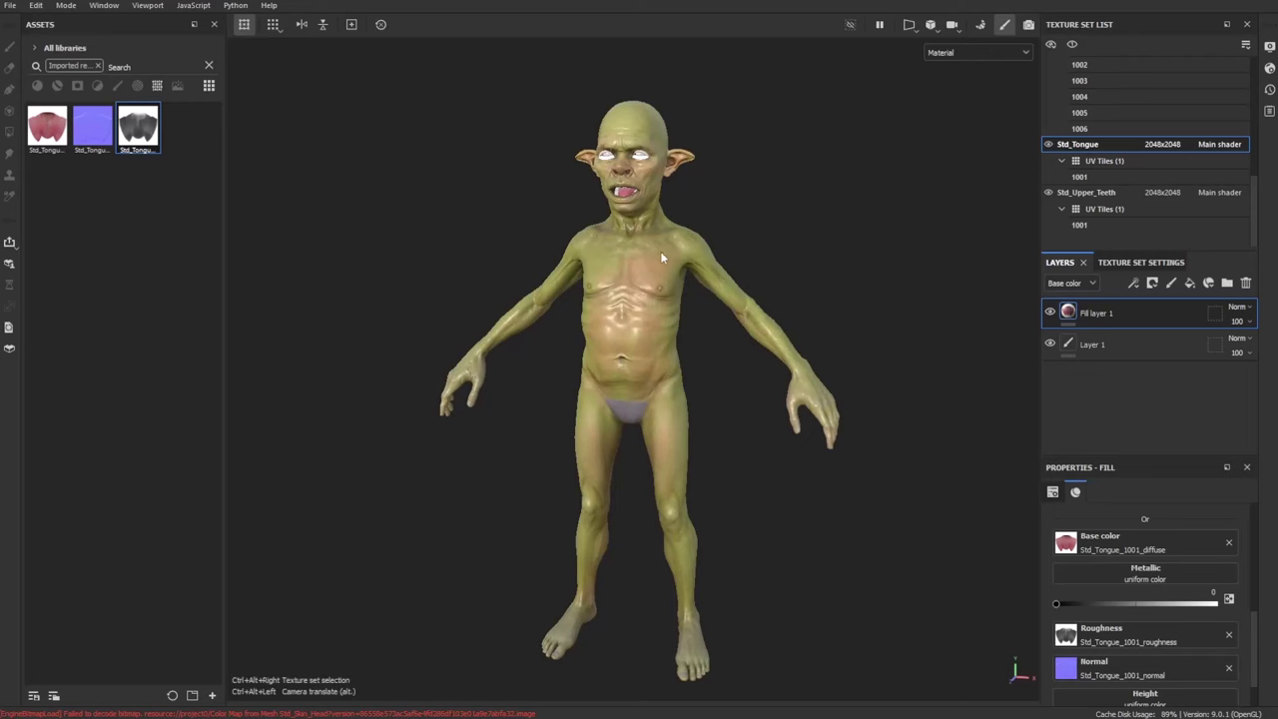
Select the Std_Skin_Head texture set through the goblin's chest on the model and frame the head
click(659, 269)
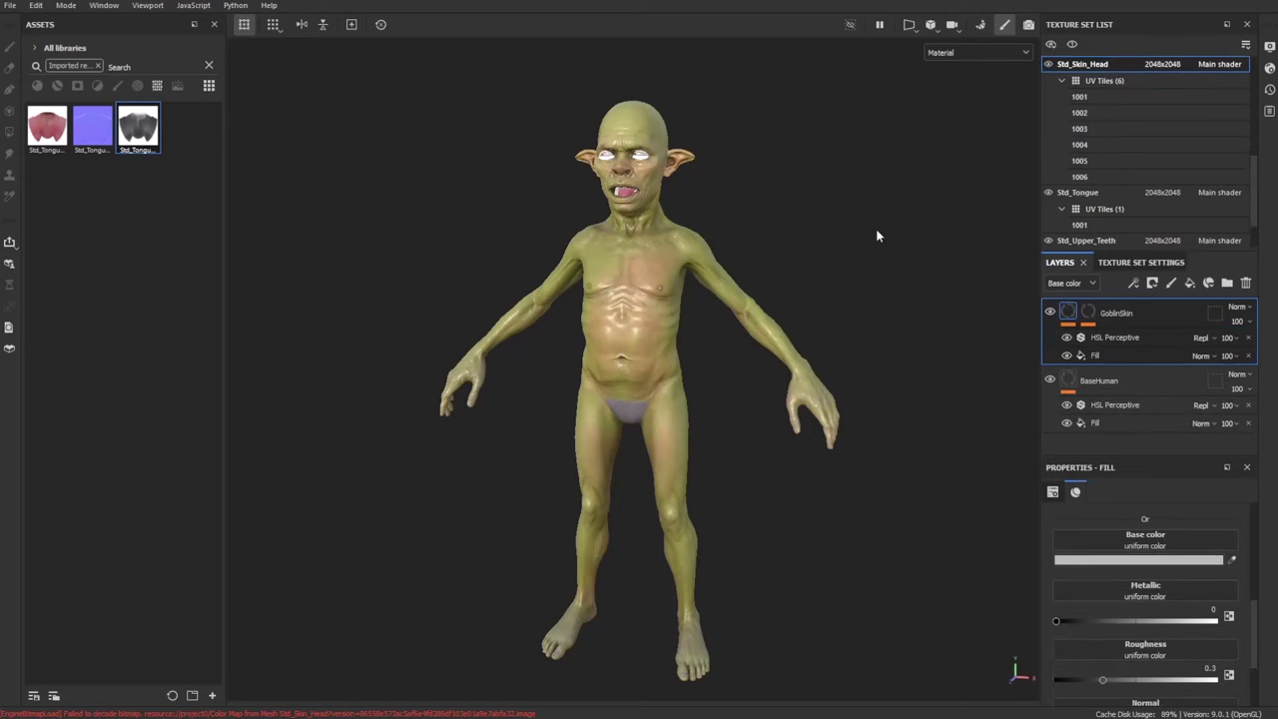
alt+right_drag(888, 300, 771, 290)
alt+middle_drag(771, 290, 822, 528)
mouse_move(823, 371)
alt+mouse_down()
mouse_move(813, 348)
mouse_move(835, 388)
alt+mouse_up()
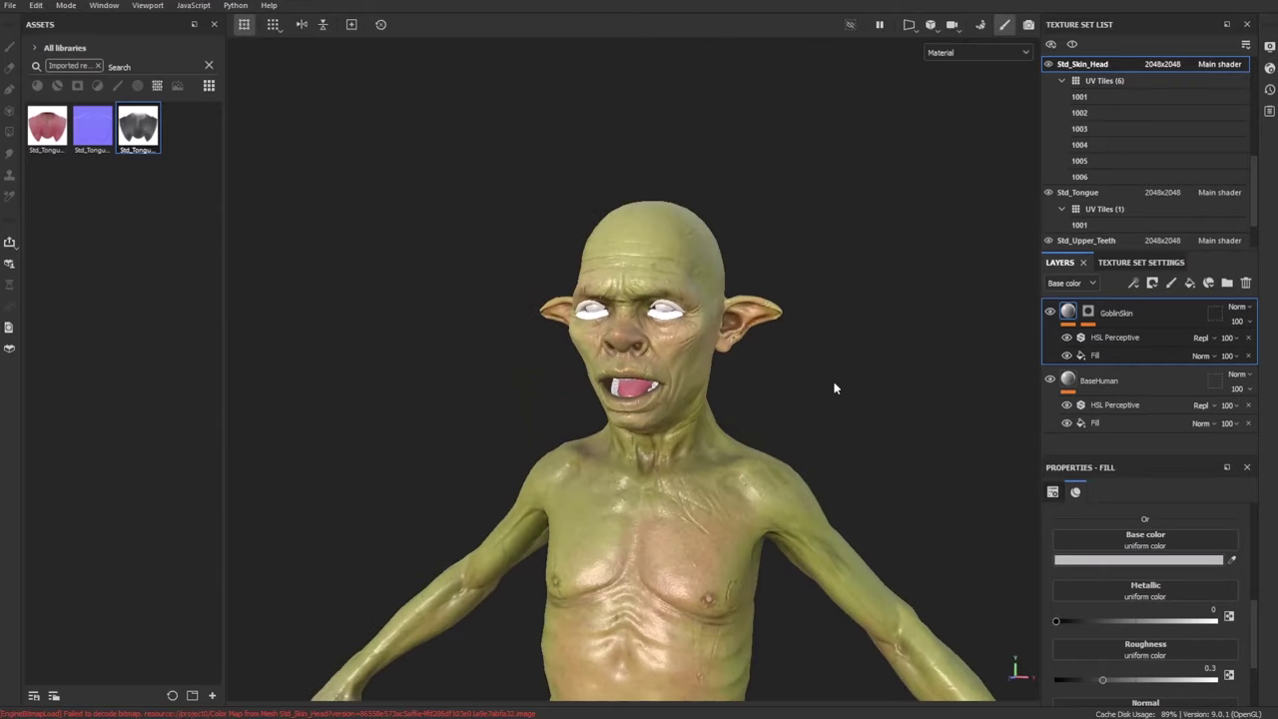
Switch to File Explorer and open the Std_Skin_Head folder inside GoblinDemoBody
key(alt+Tab)
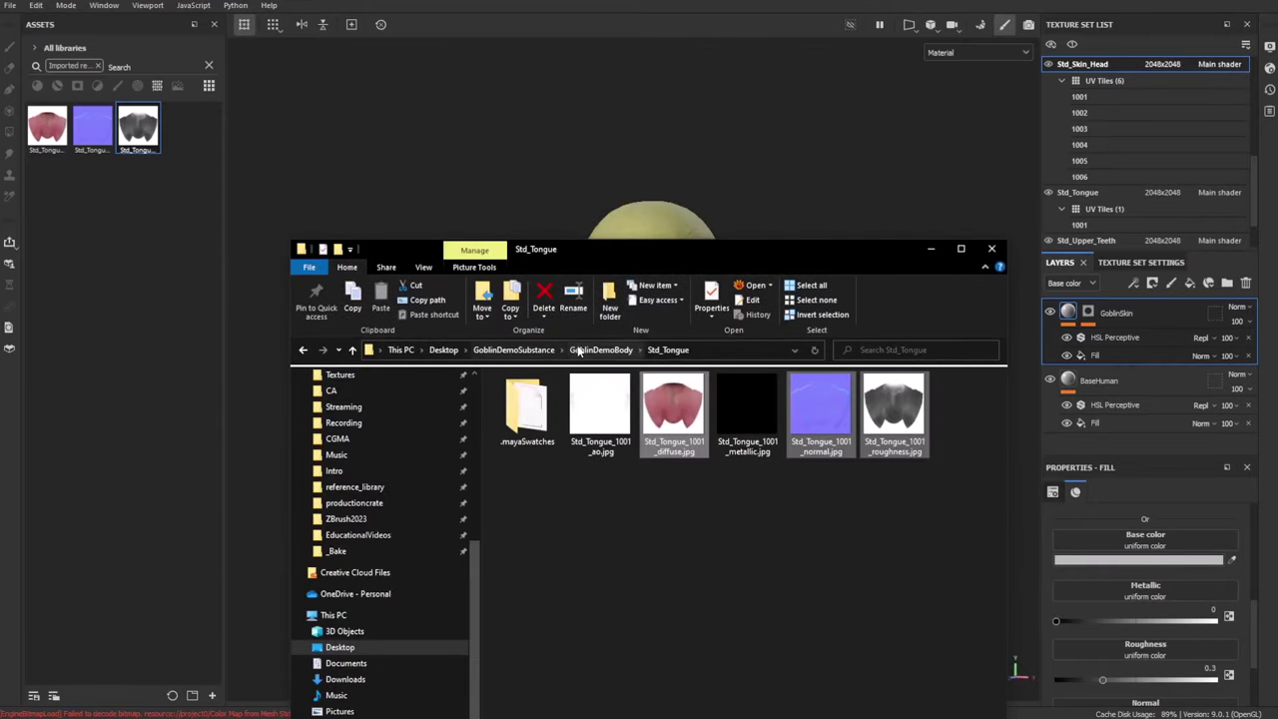
click(577, 349)
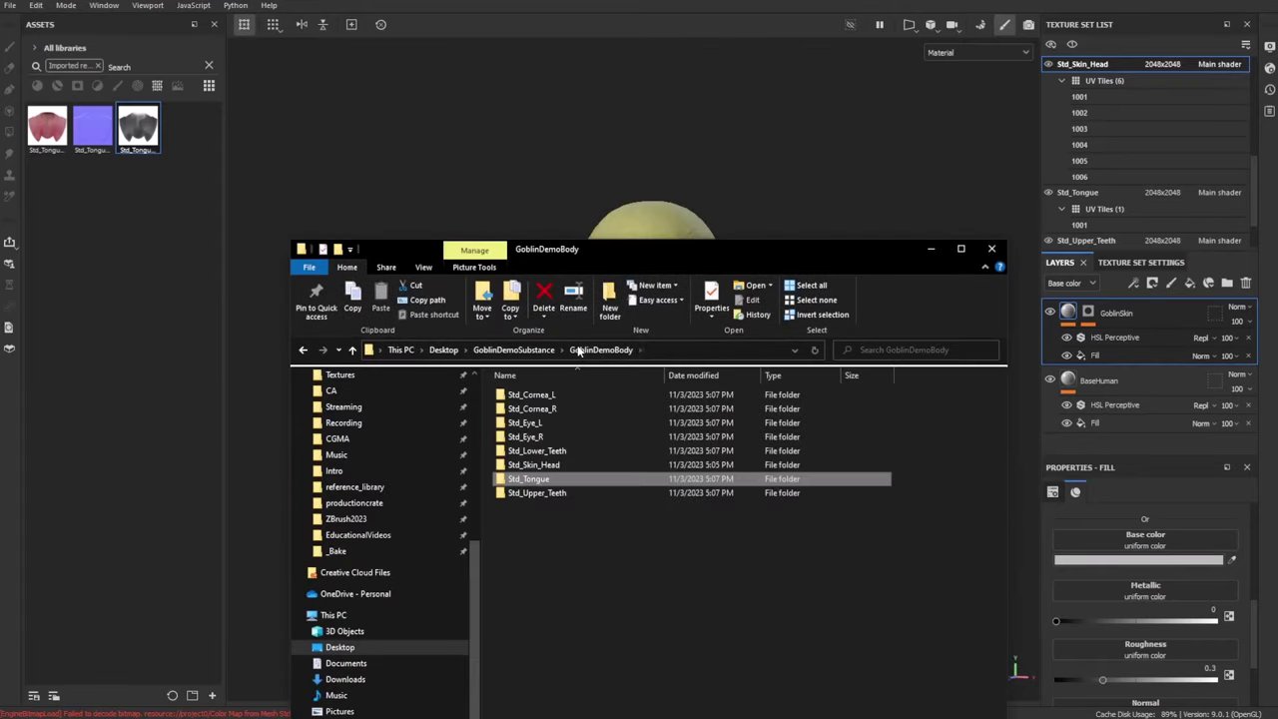
double_click(537, 466)
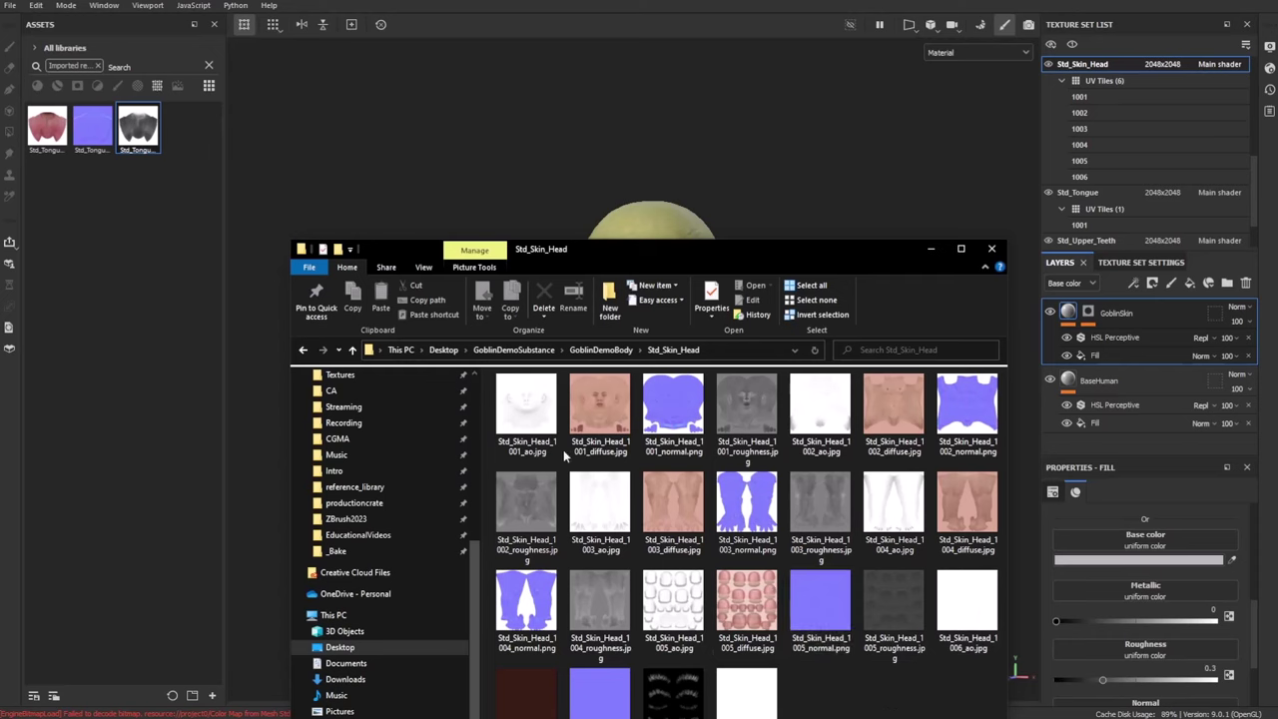
Bring the Std_Skin_Head_1006 diffuse, normal and opacity images into Substance Painter's asset library for import
click(540, 415)
shift+click(877, 607)
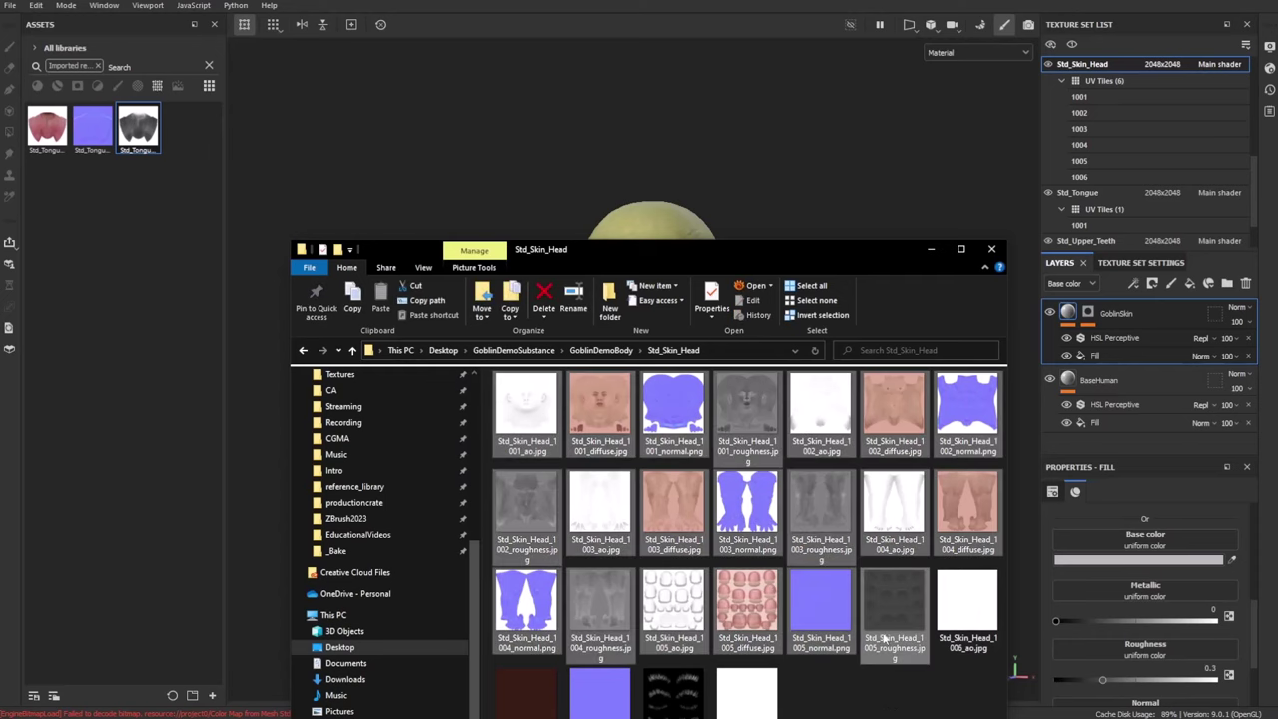
click(970, 615)
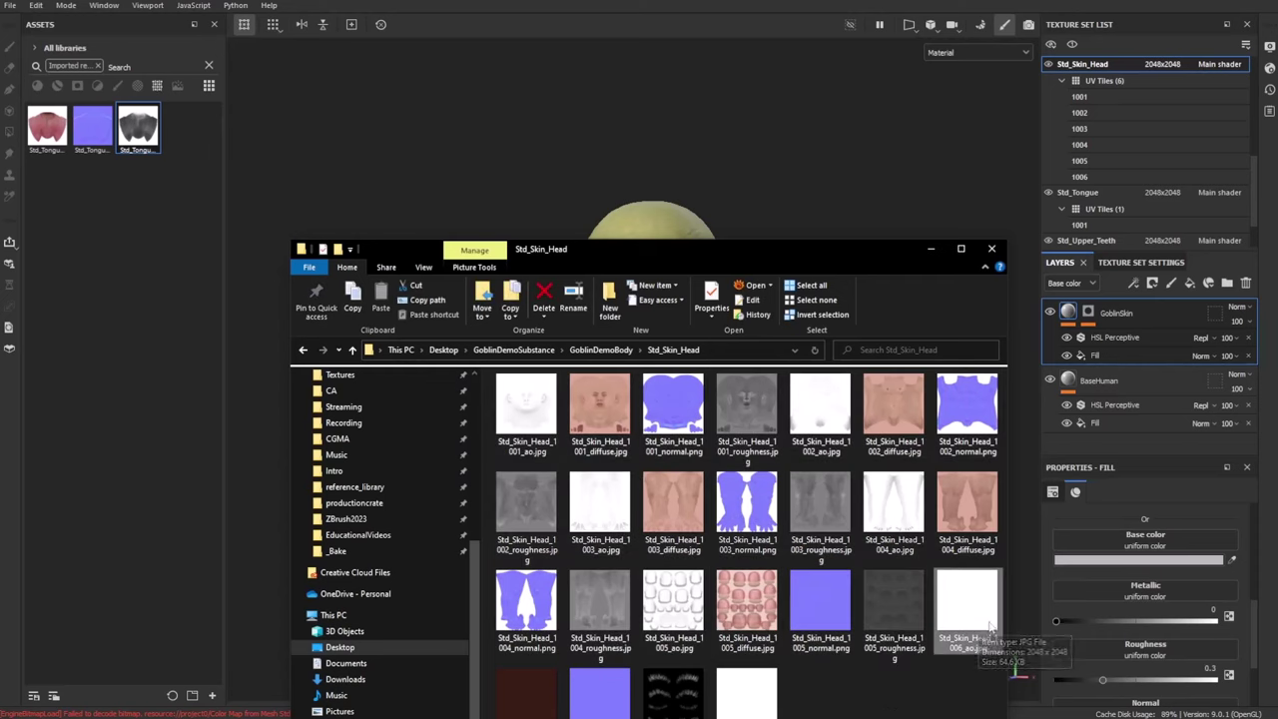
click(989, 619)
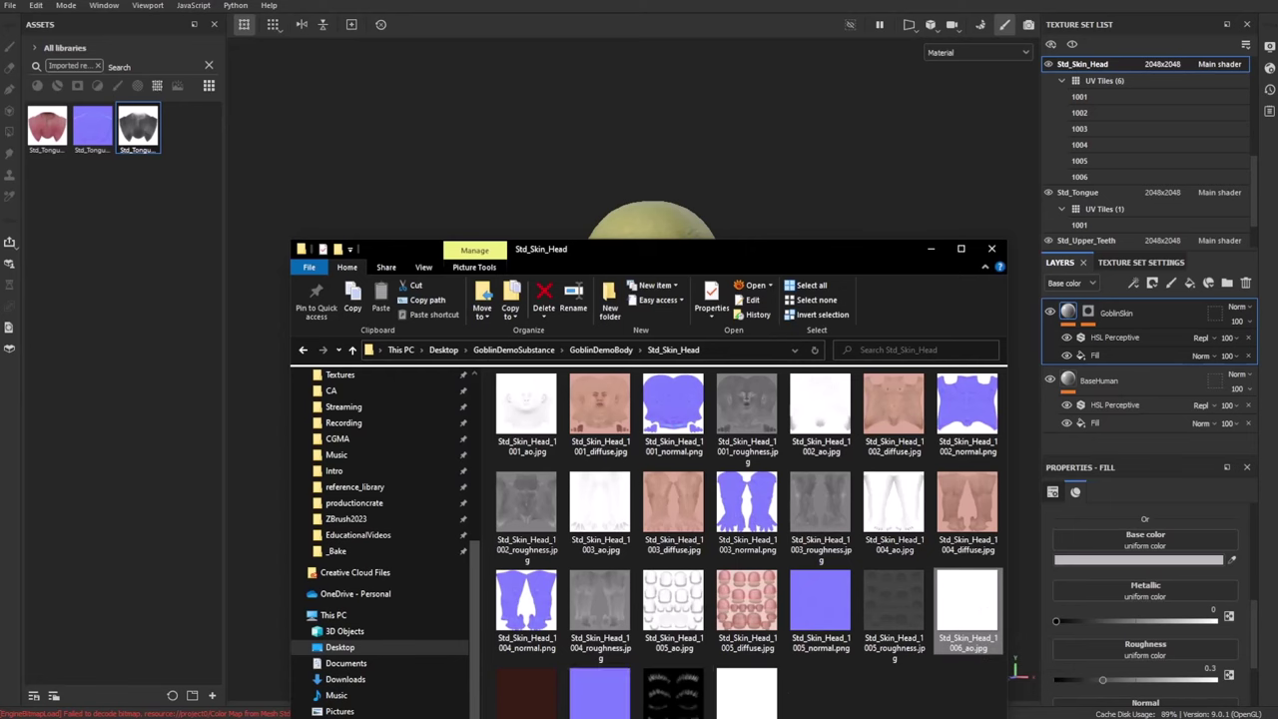
click(532, 703)
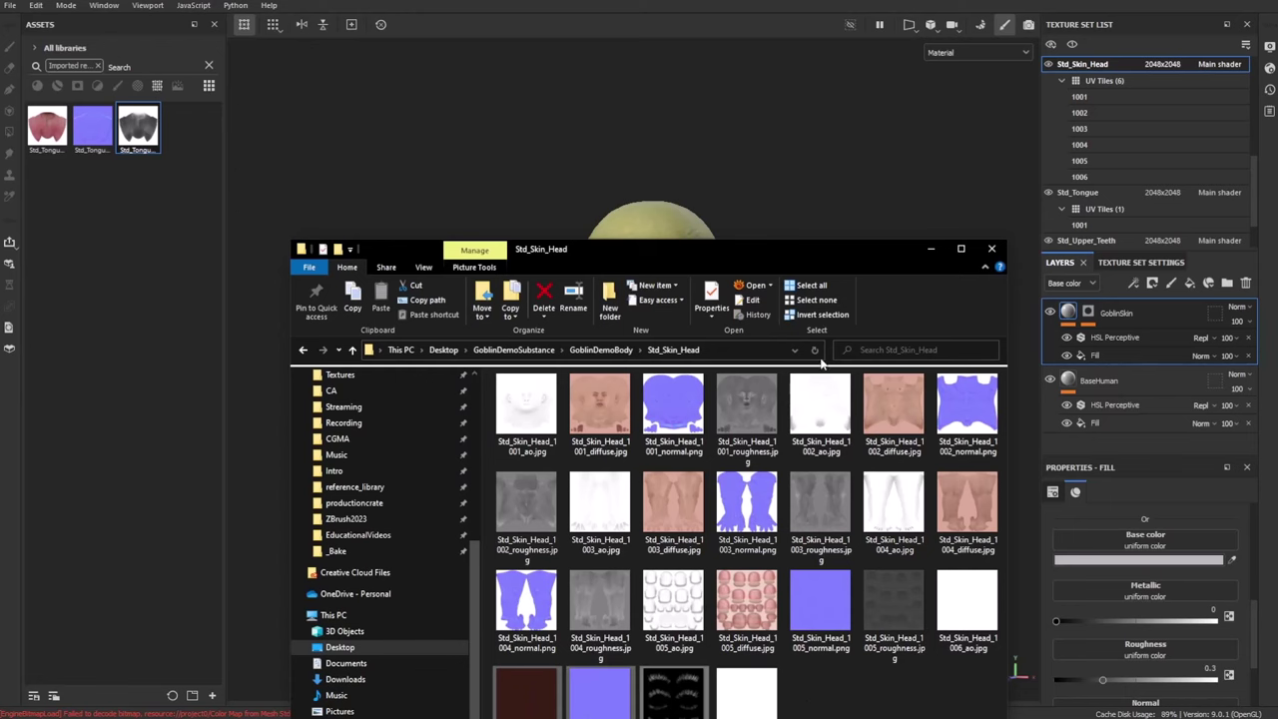
drag(764, 245, 984, 229)
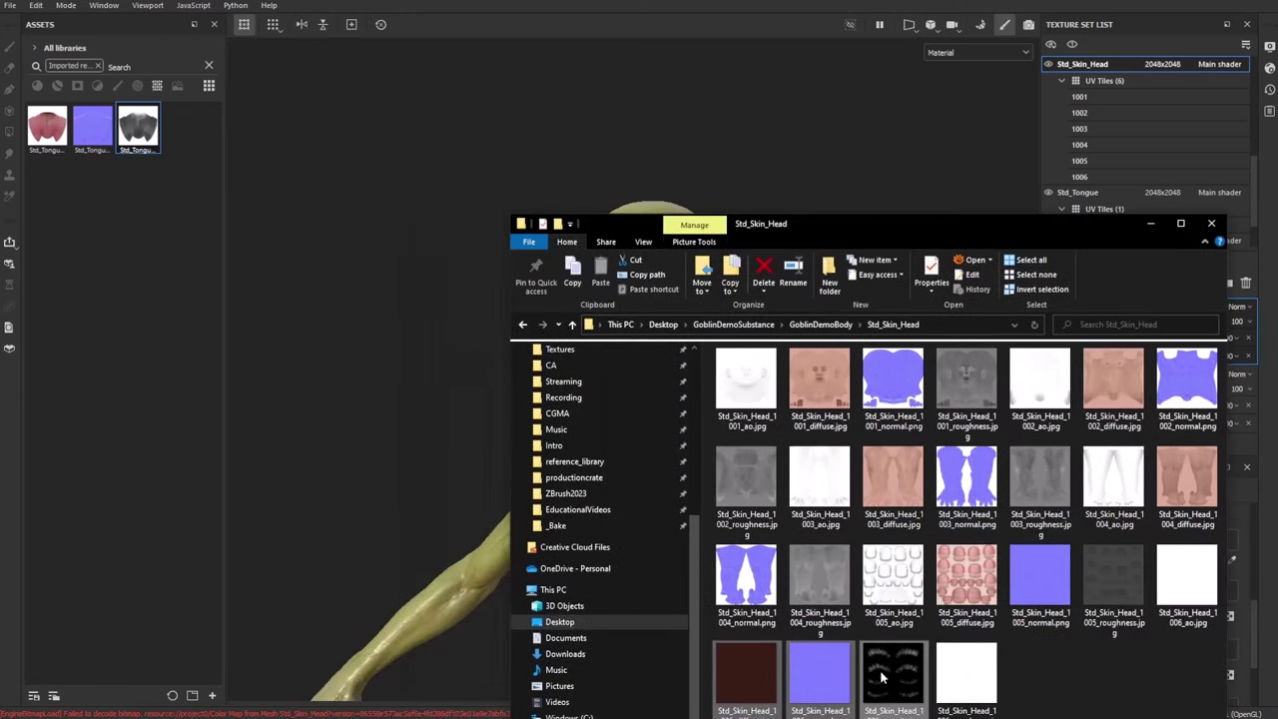
mouse_move(884, 679)
mouse_down()
mouse_move(864, 704)
mouse_move(110, 300)
mouse_up()
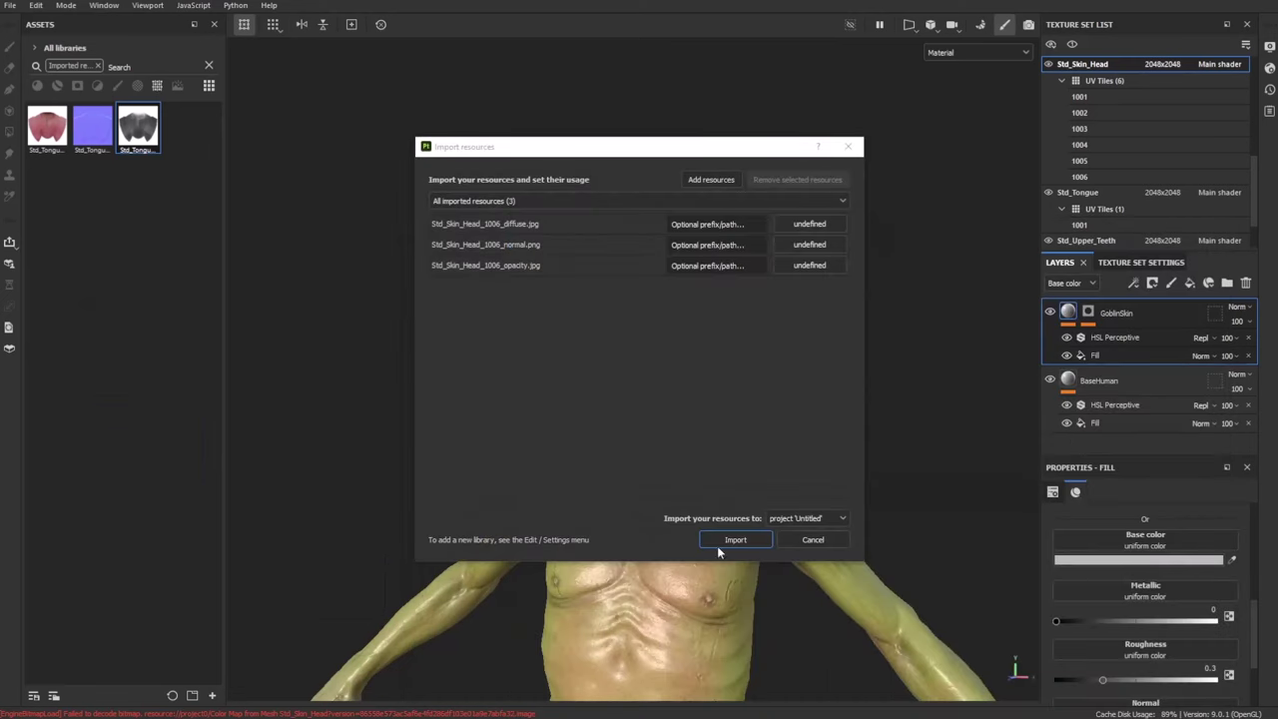
Set the usage of all three Std_Skin_Head_1006 images to texture and import them into the project 'Untitled'
click(573, 227)
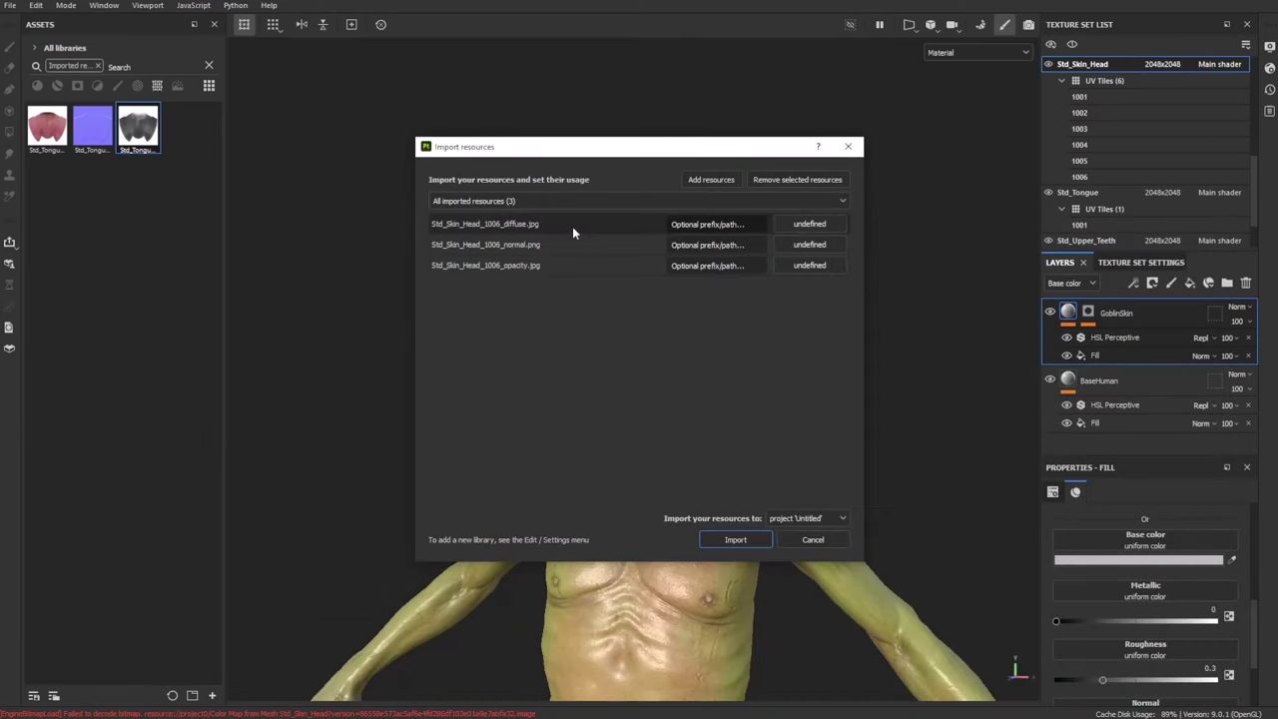
click(810, 224)
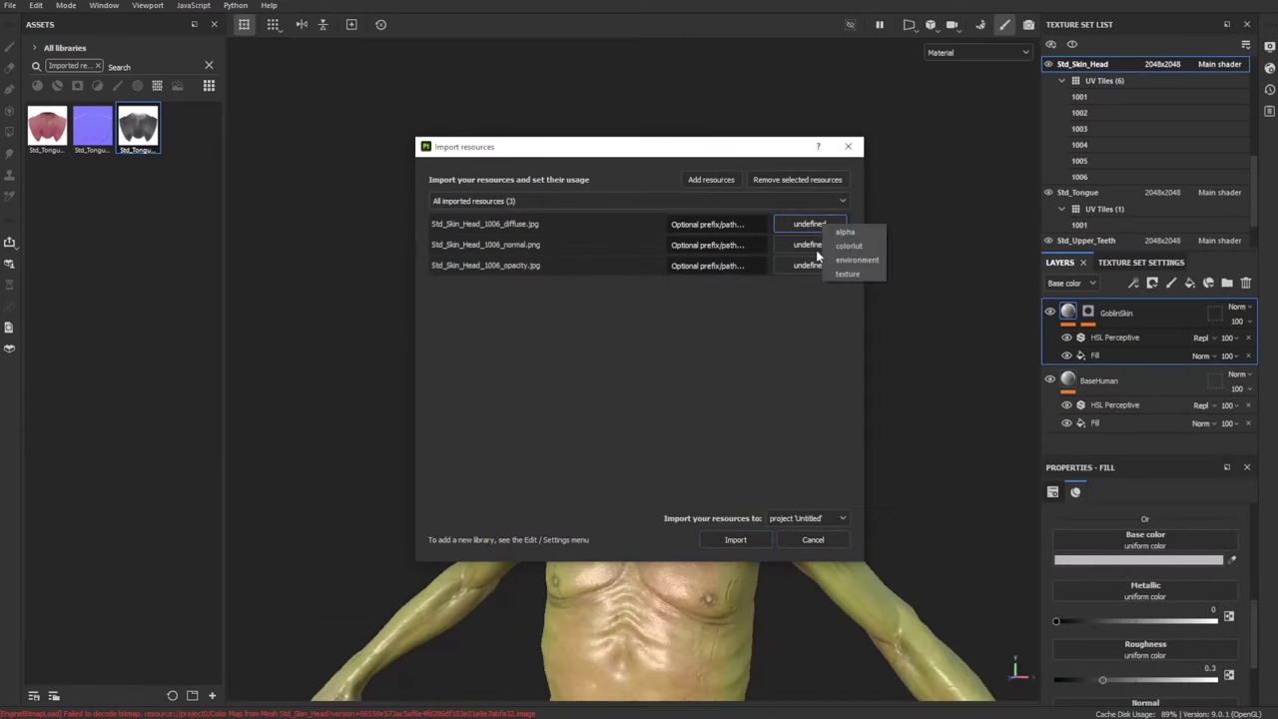
click(831, 272)
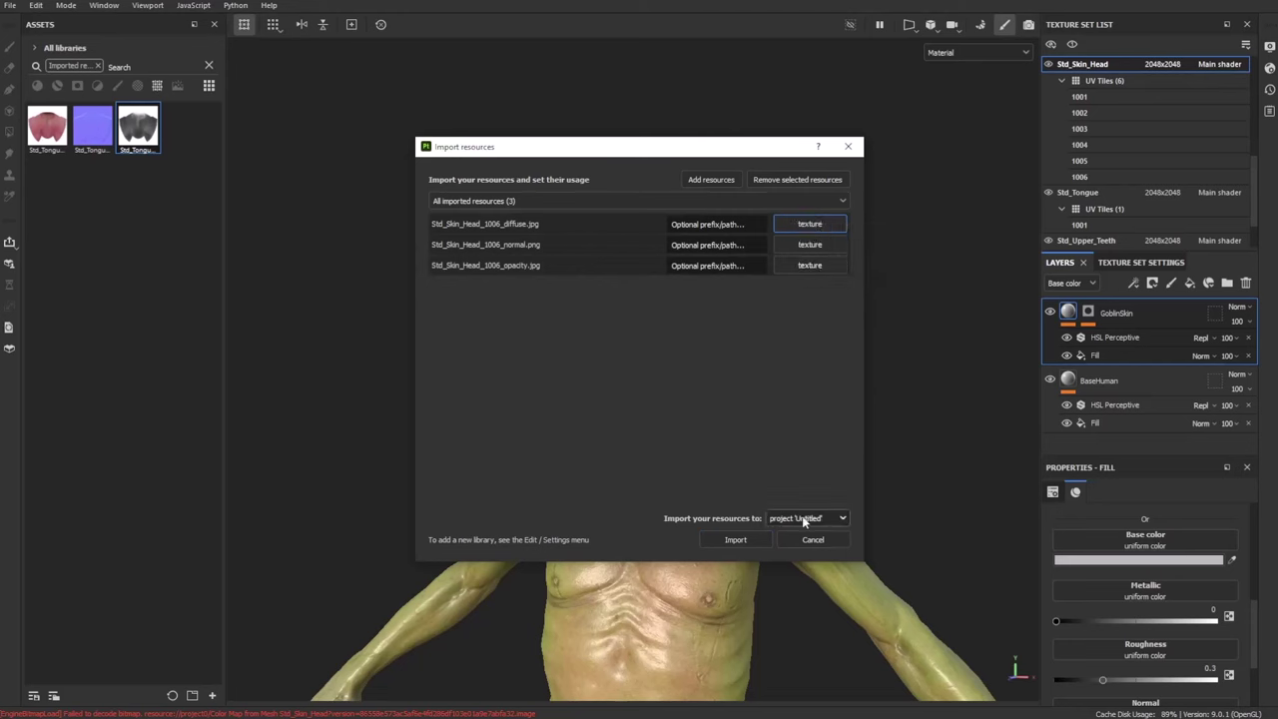
click(735, 539)
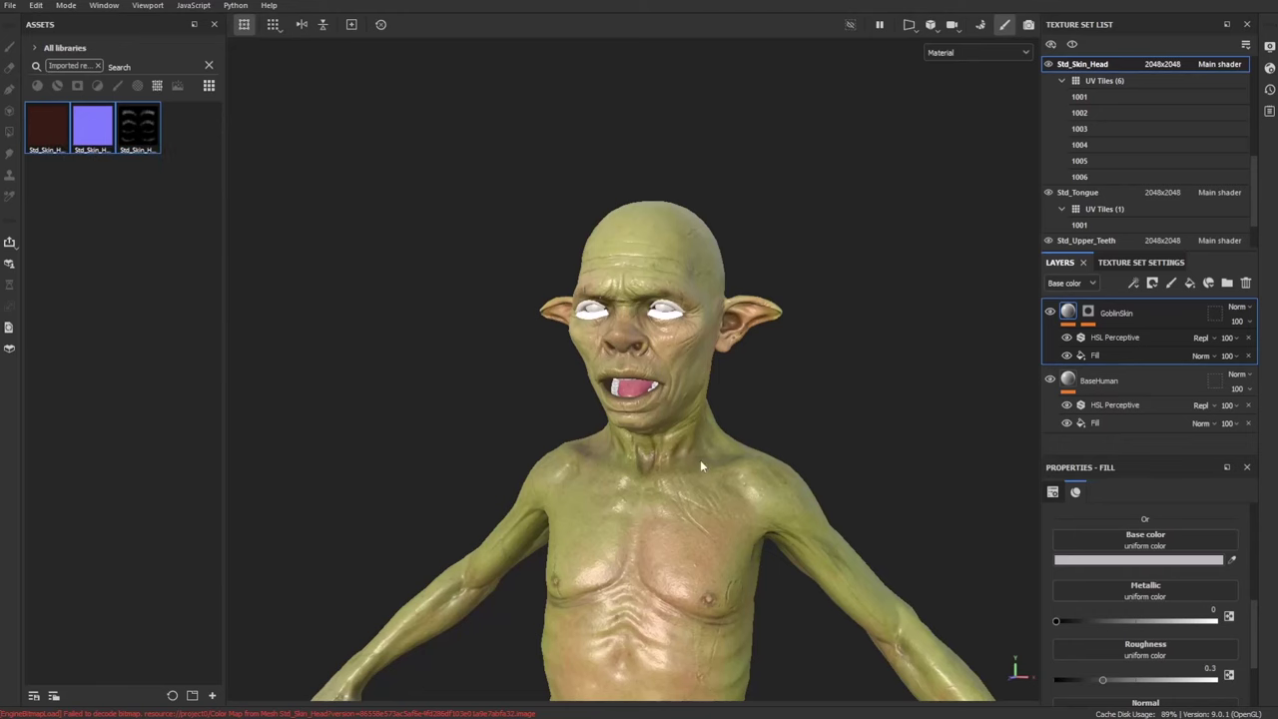
Add a fill layer above GoblinSkin in the Std_Skin_Head texture set and assign Std_Skin_Head_1006_diffuse to its base color
click(1189, 284)
scroll(1100, 587, up, 2)
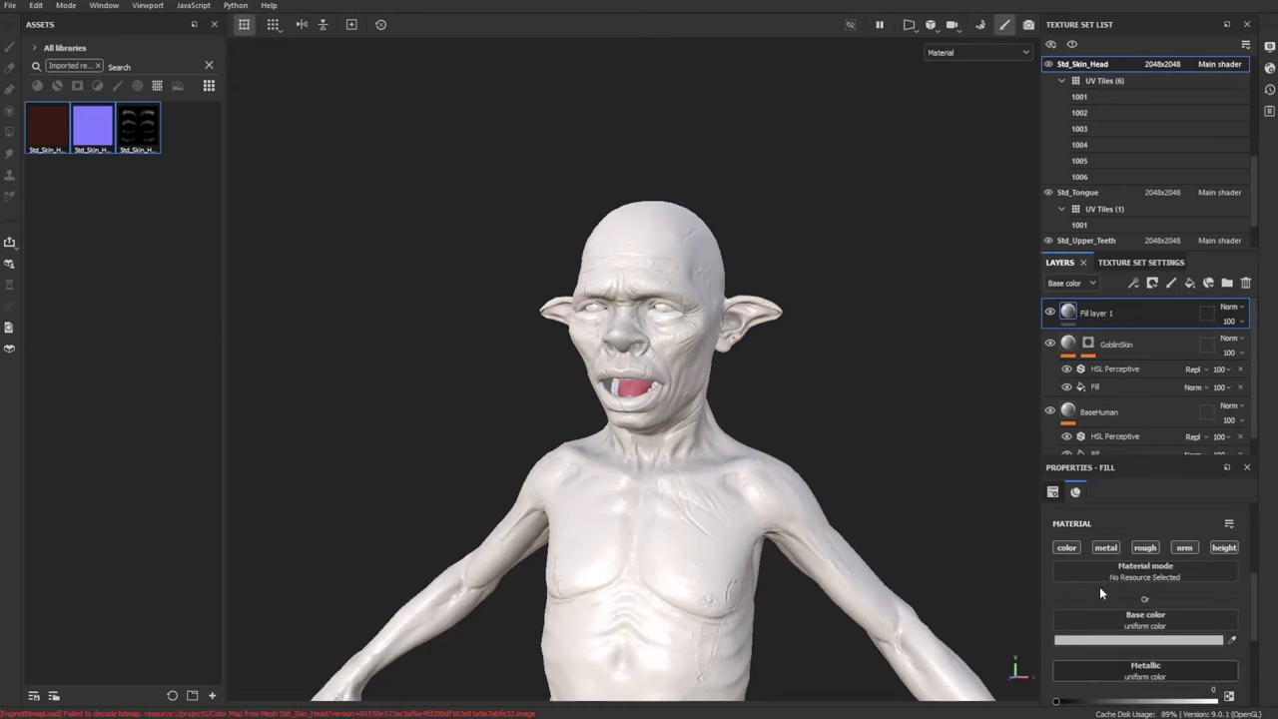
click(47, 128)
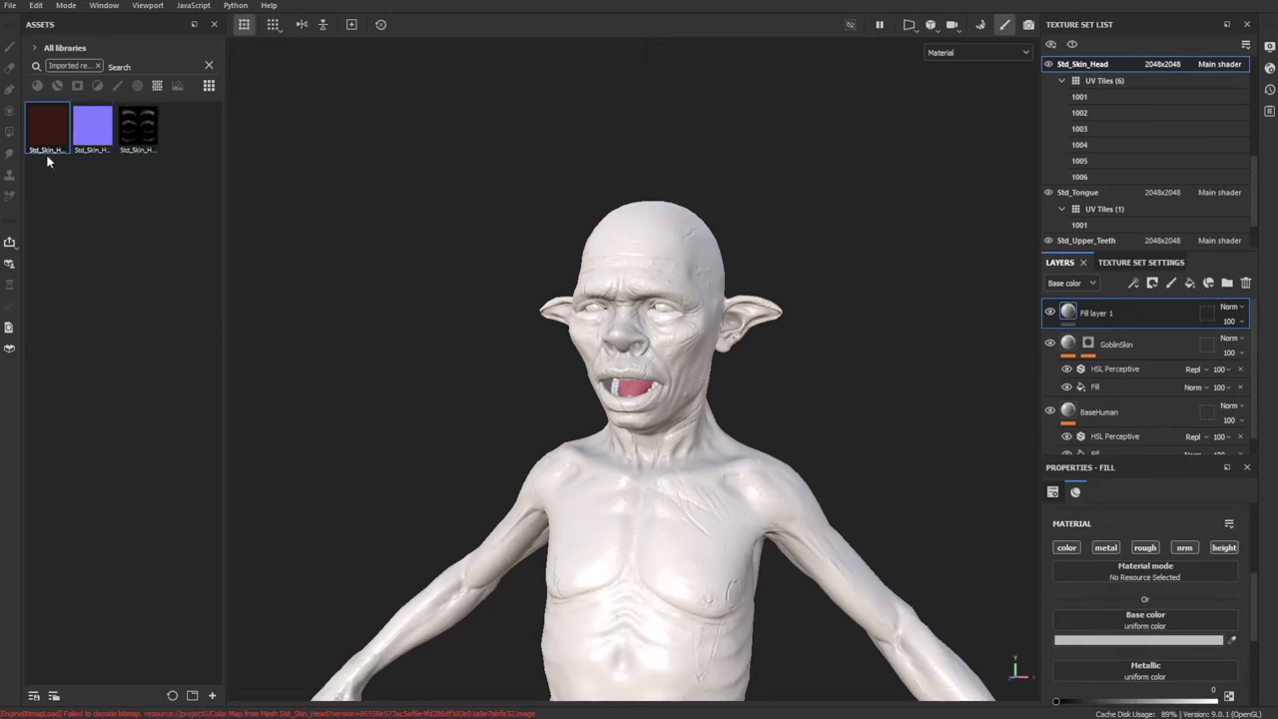
drag(48, 152, 1160, 623)
Assign the Std_Skin_Head_1006_normal texture to the new fill layer's normal
click(91, 146)
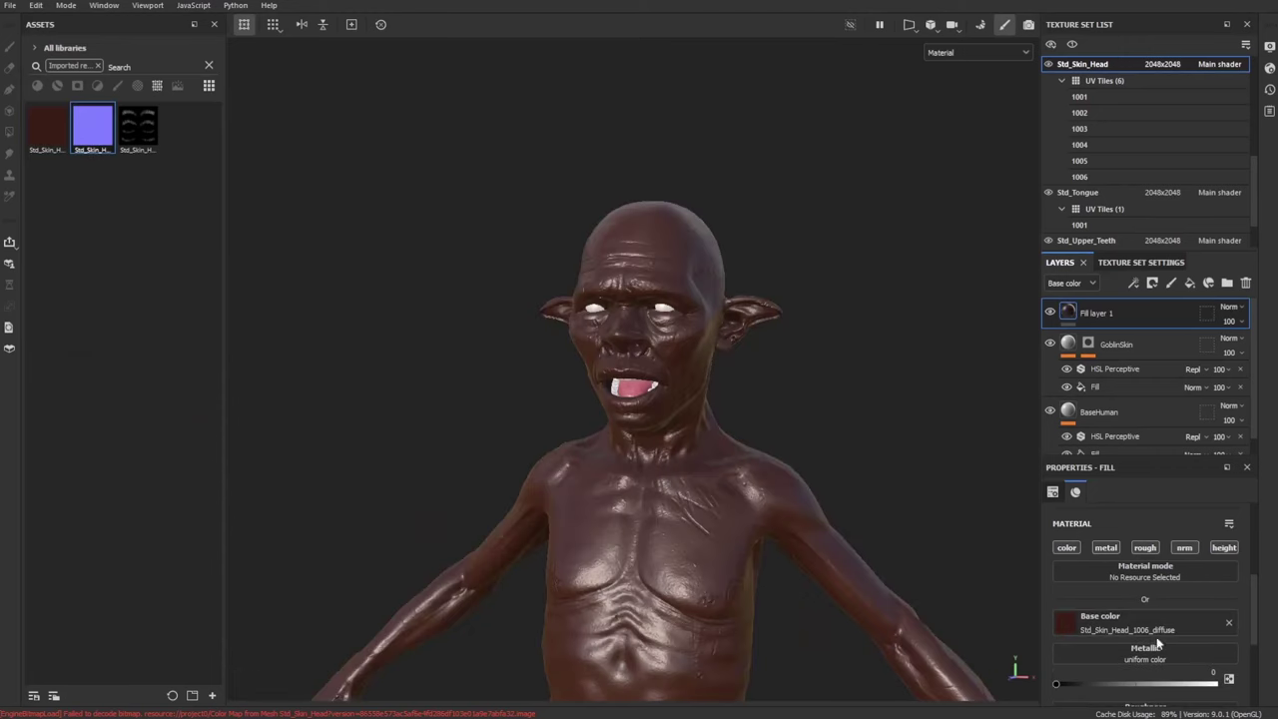
scroll(1159, 644, down, 3)
drag(87, 137, 1139, 668)
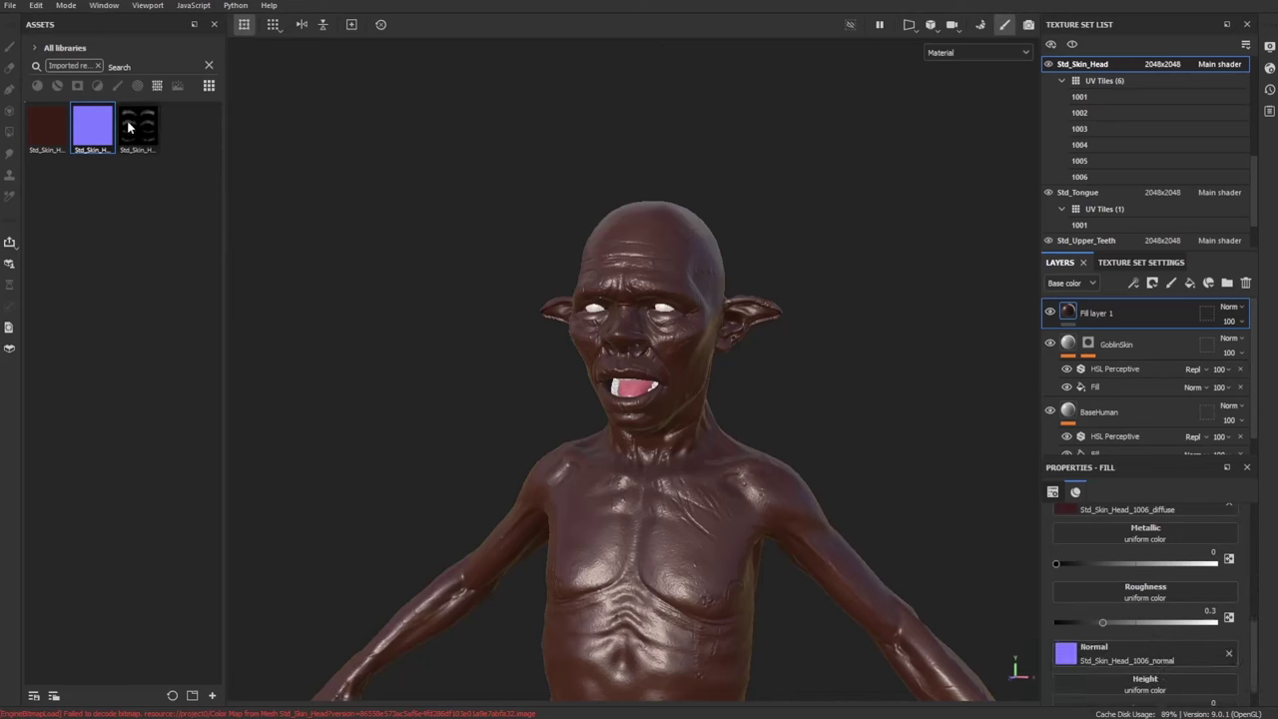
Check the eyelash opacity map, the fill layer's material channels and the channels that can be added to the Std_Skin_Head texture set
mouse_move(129, 126)
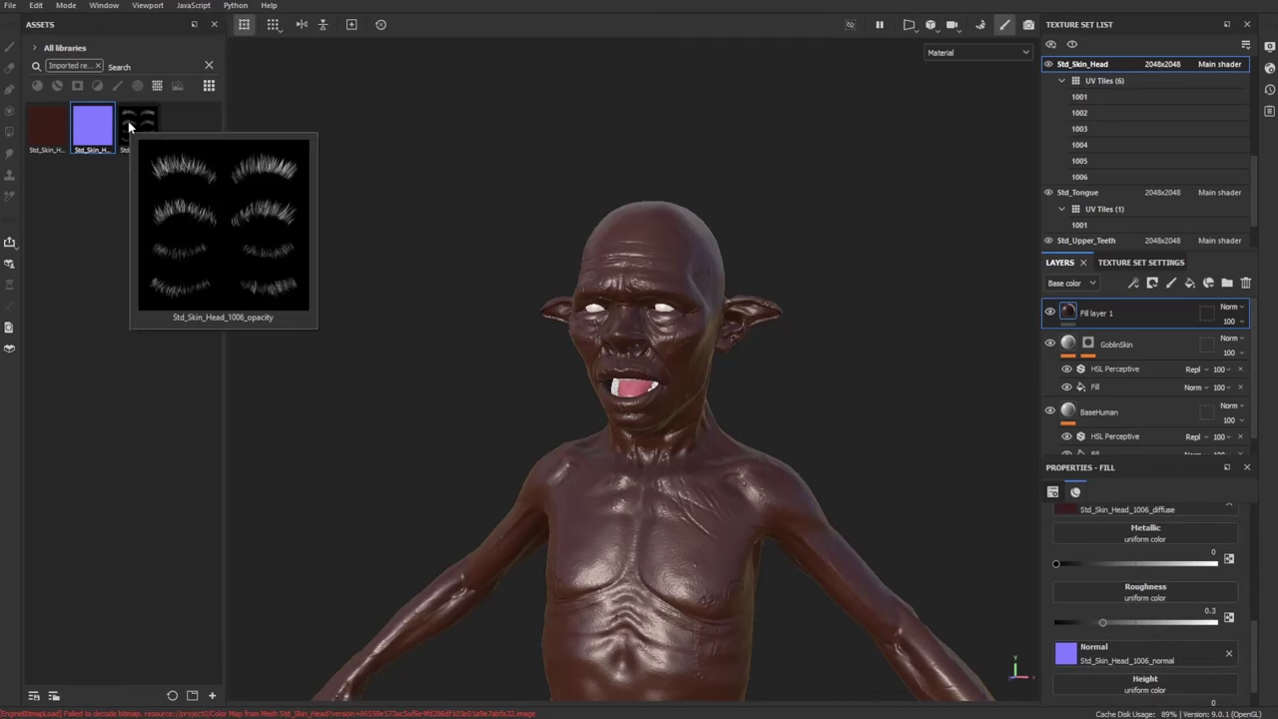
scroll(1138, 584, down, 5)
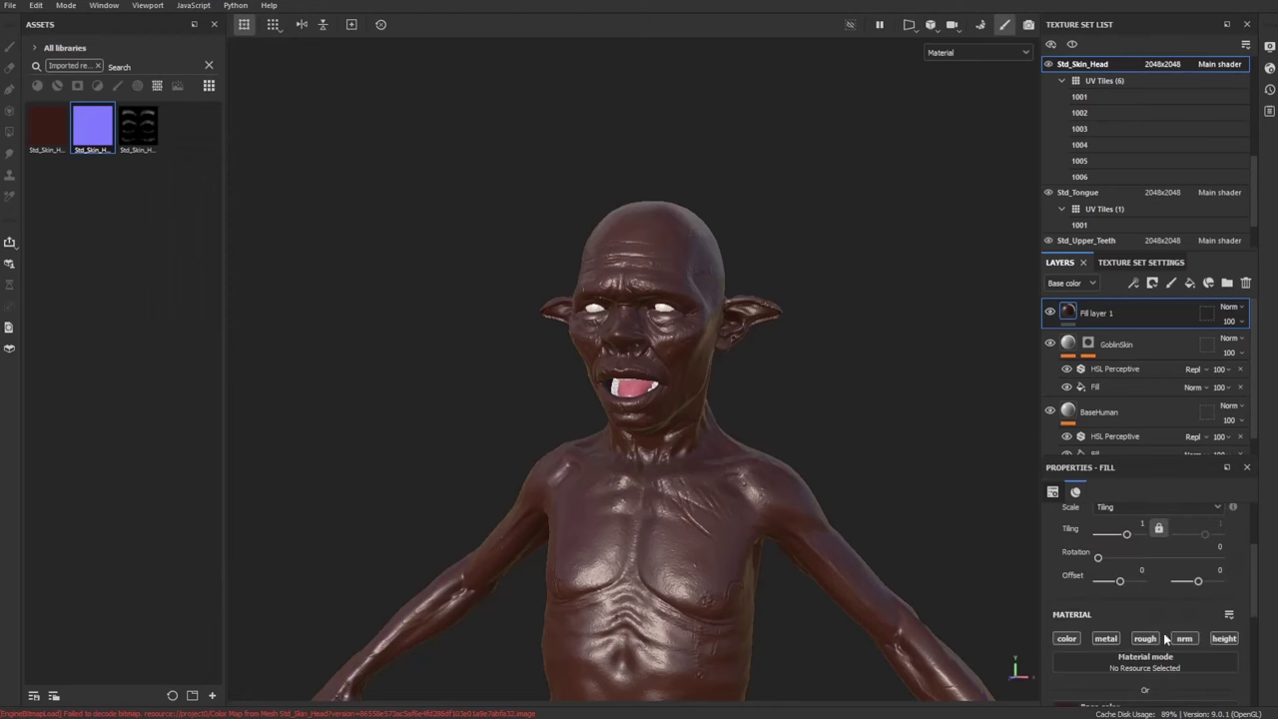
scroll(1203, 625, up, 3)
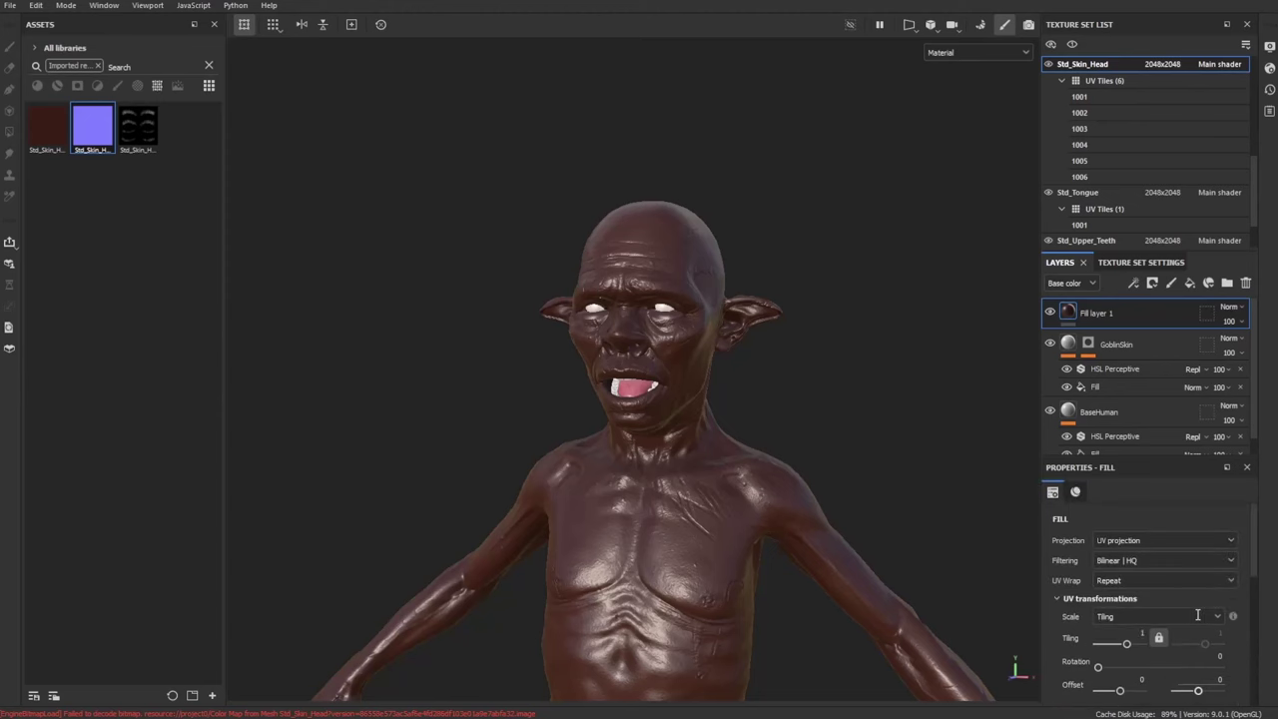
click(1134, 264)
scroll(1127, 366, up, 2)
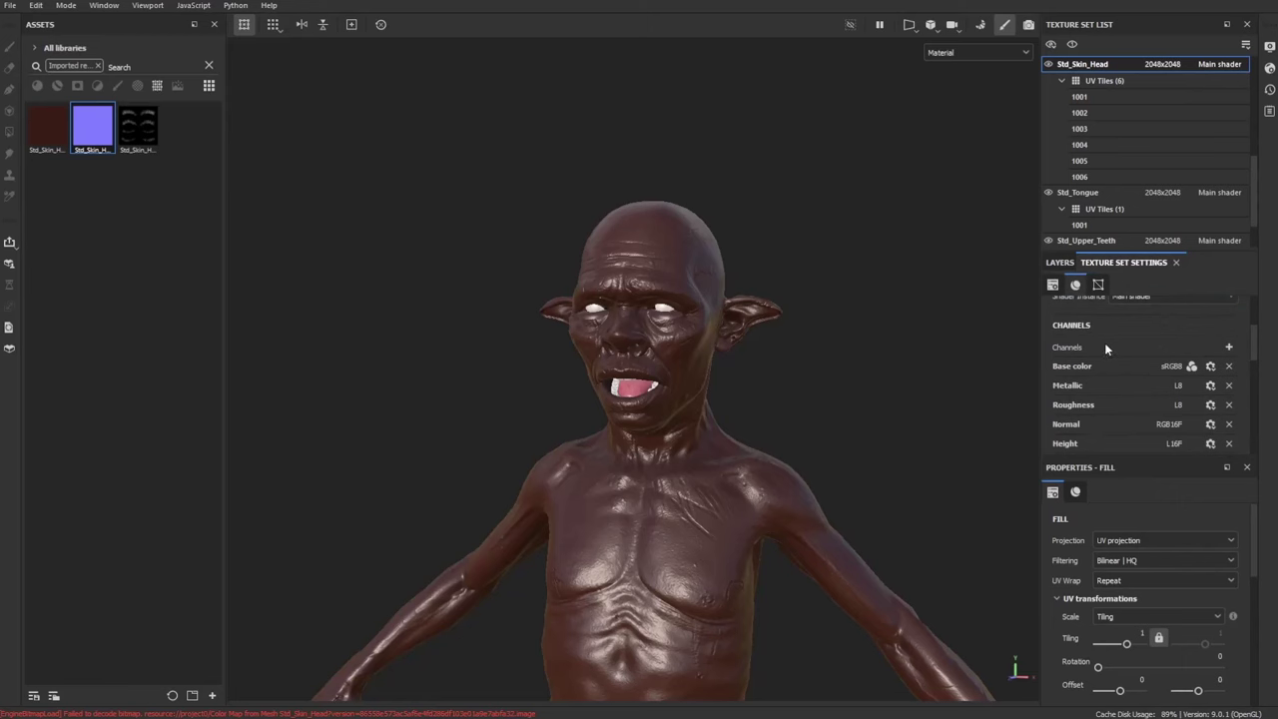
click(1229, 347)
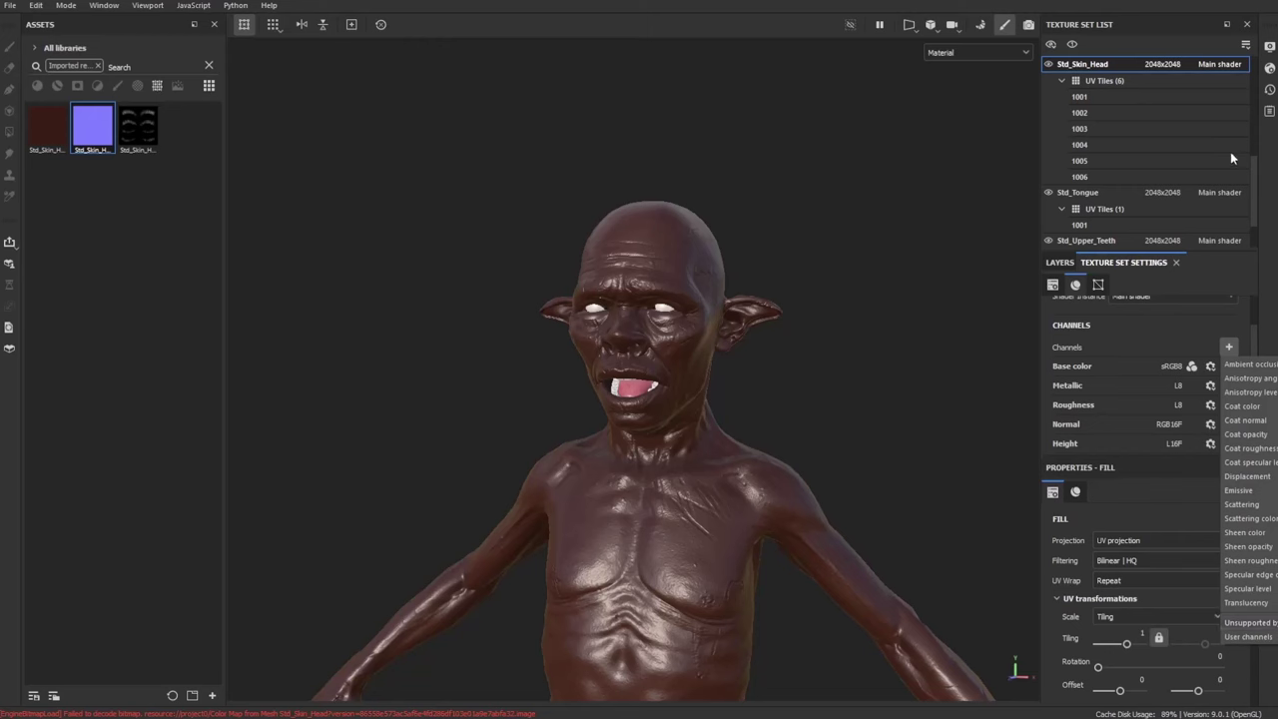
click(1268, 138)
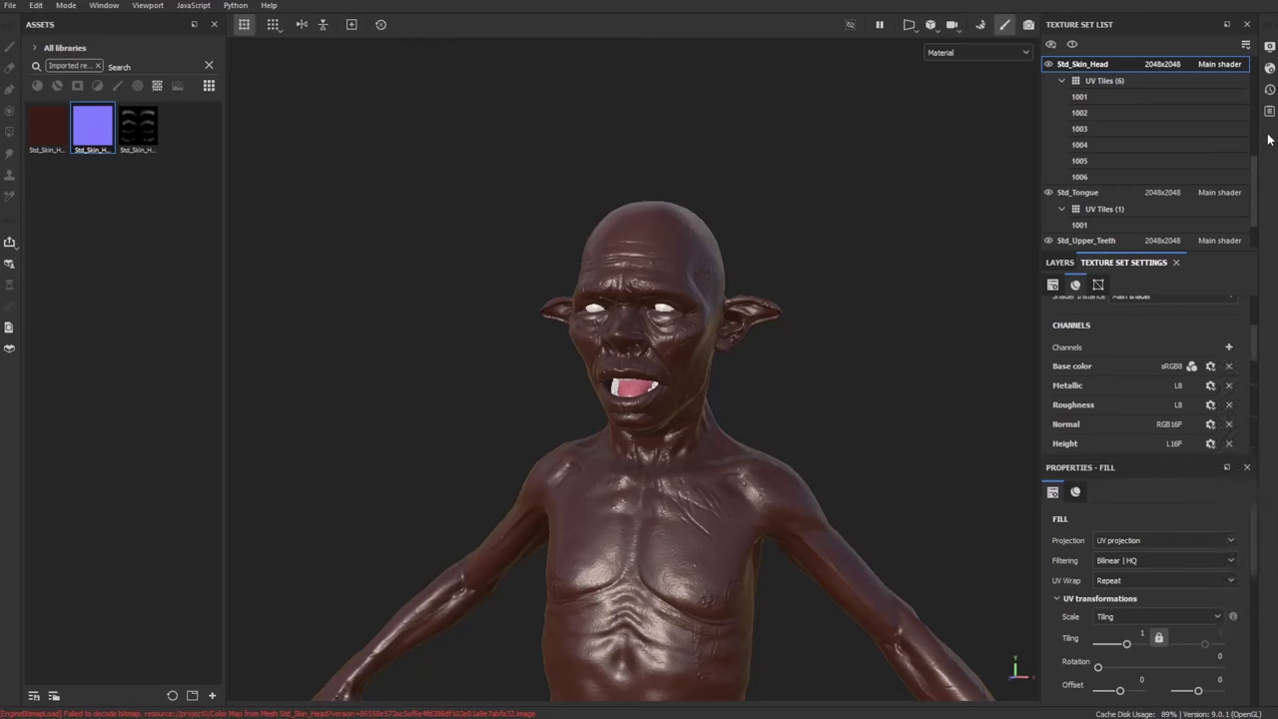
Change the main shader to pbr-metal-rough-with-alpha-blending and add an Opacity channel to the Std_Skin_Head texture set
click(1269, 70)
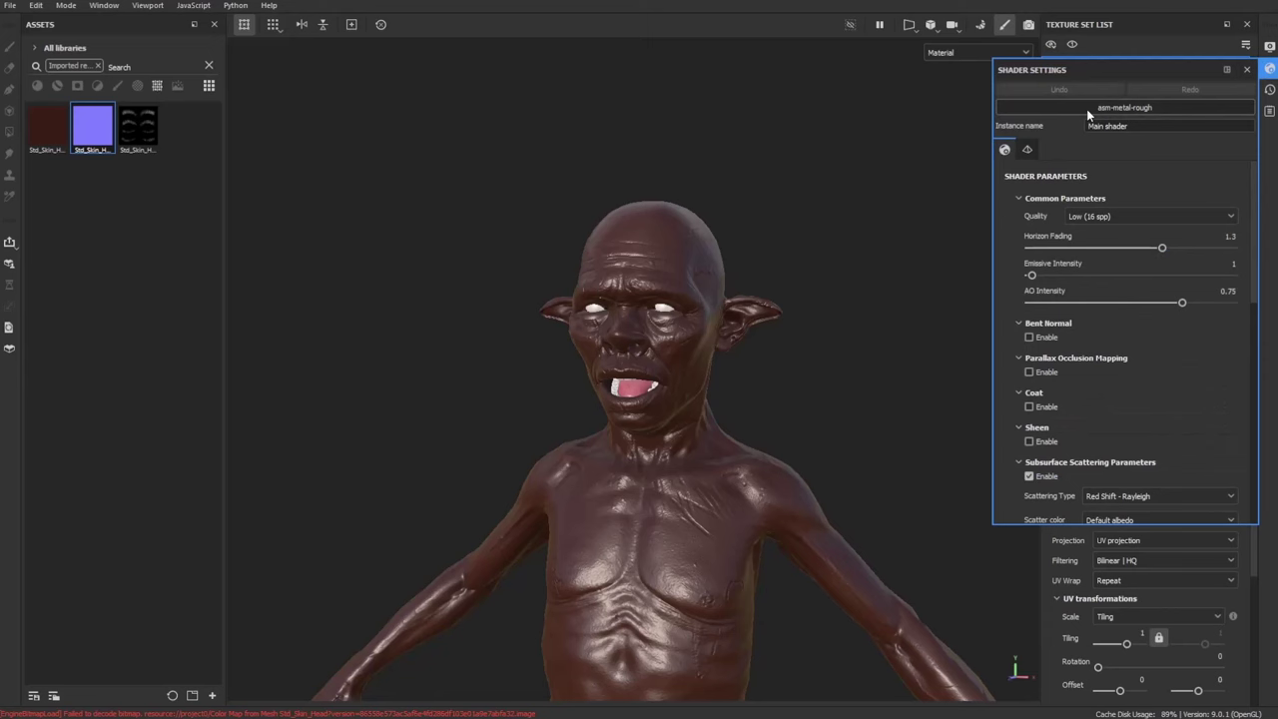
click(1088, 111)
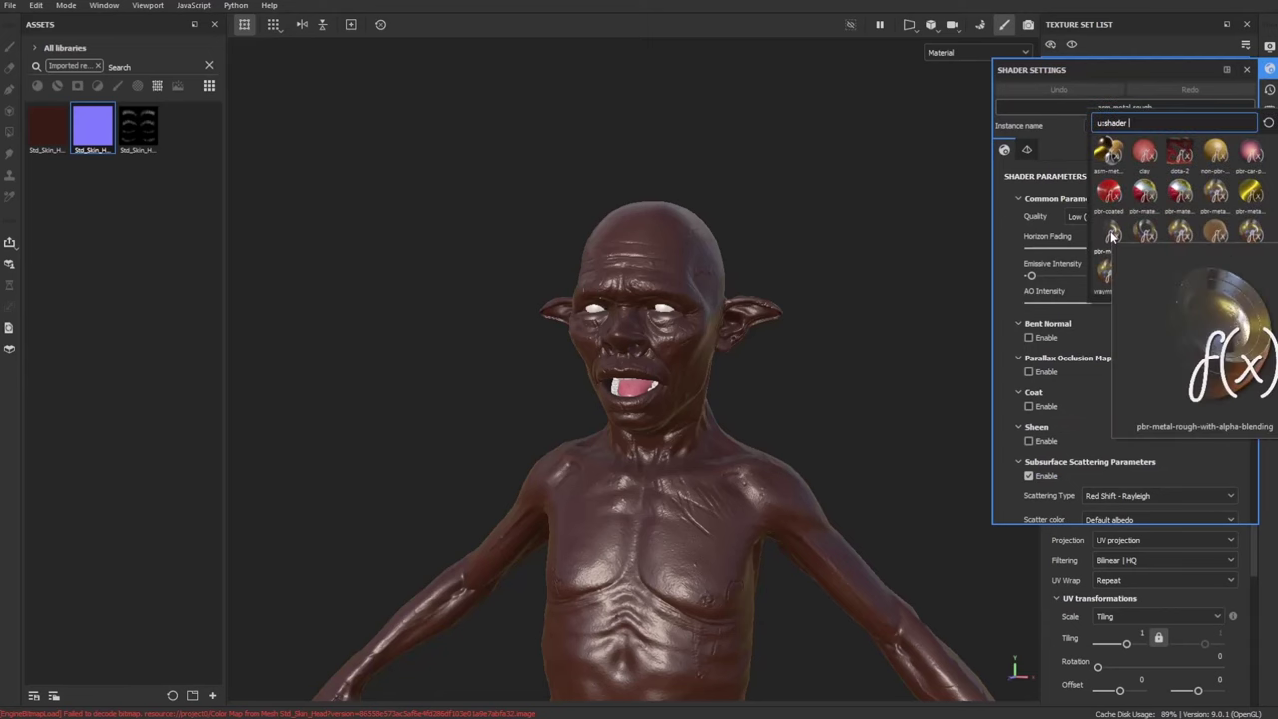
click(1111, 235)
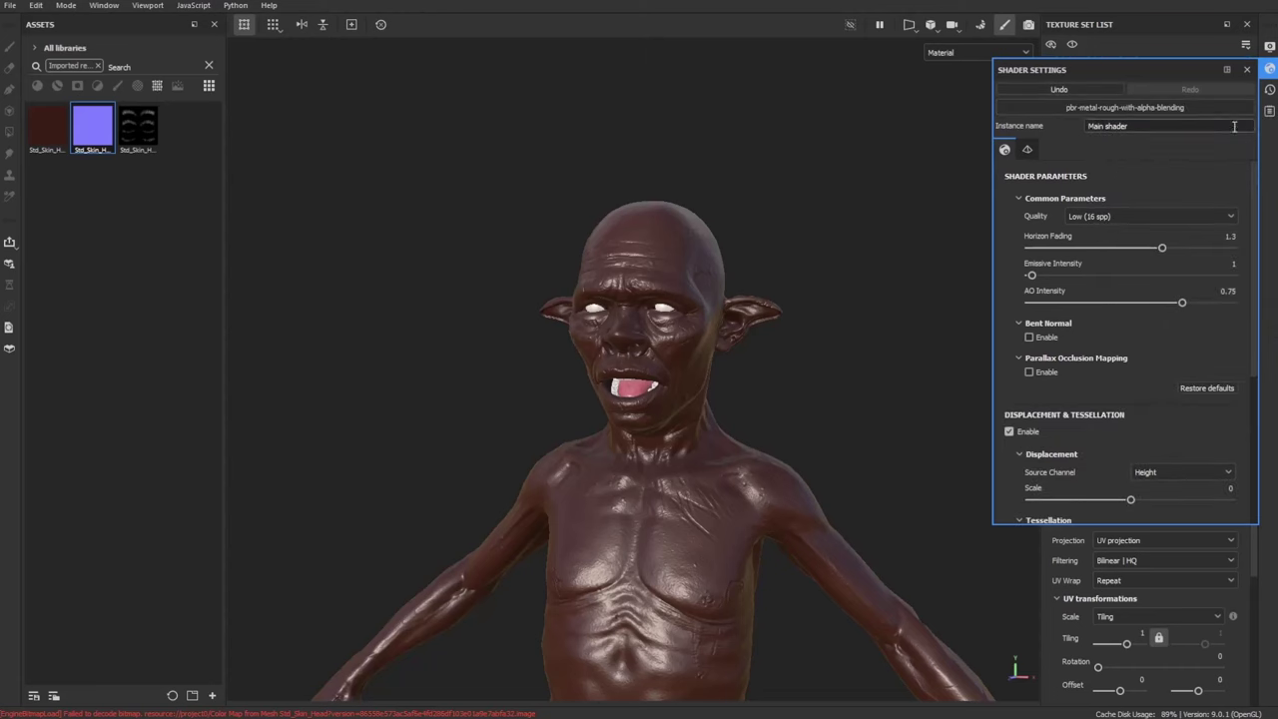
click(1247, 71)
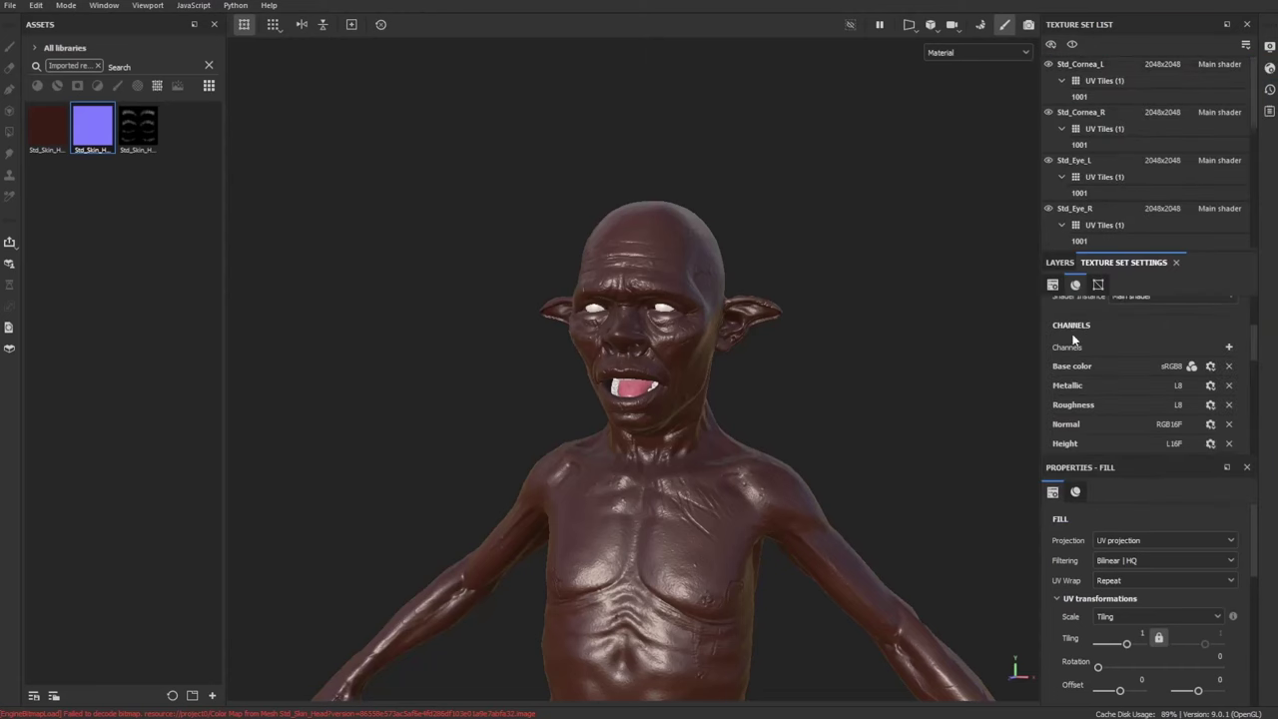
click(1229, 345)
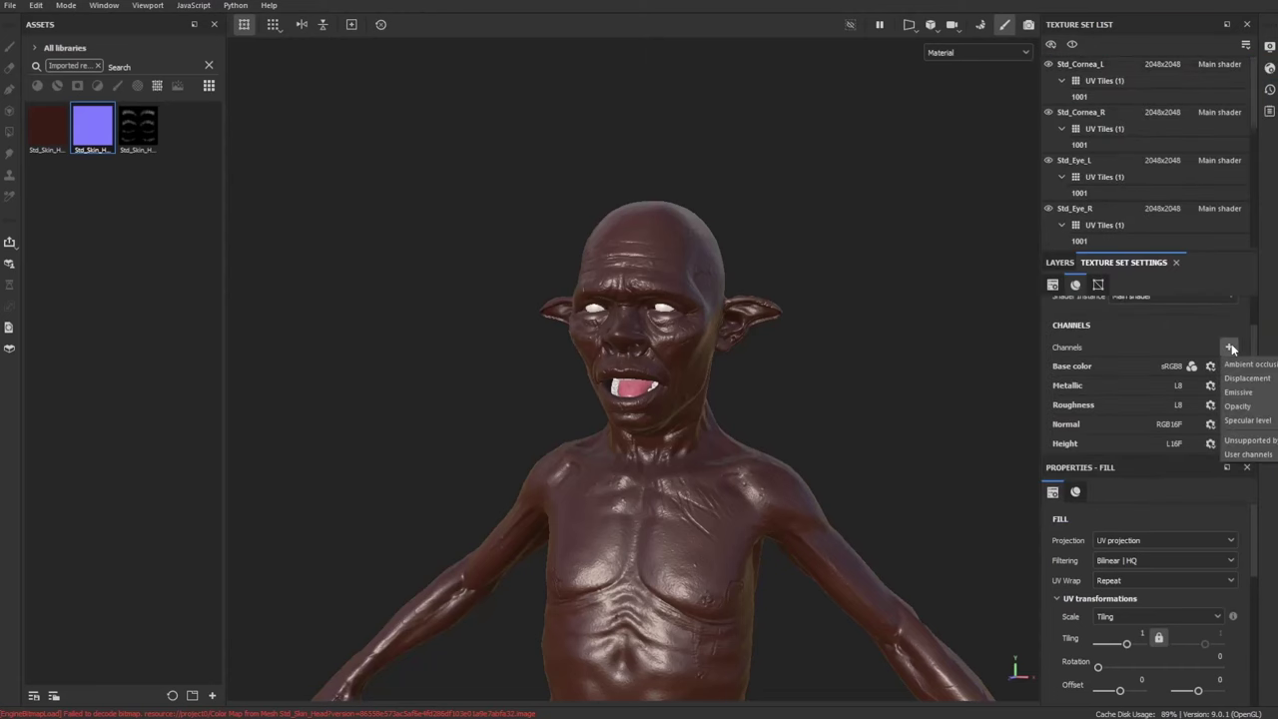
click(1247, 406)
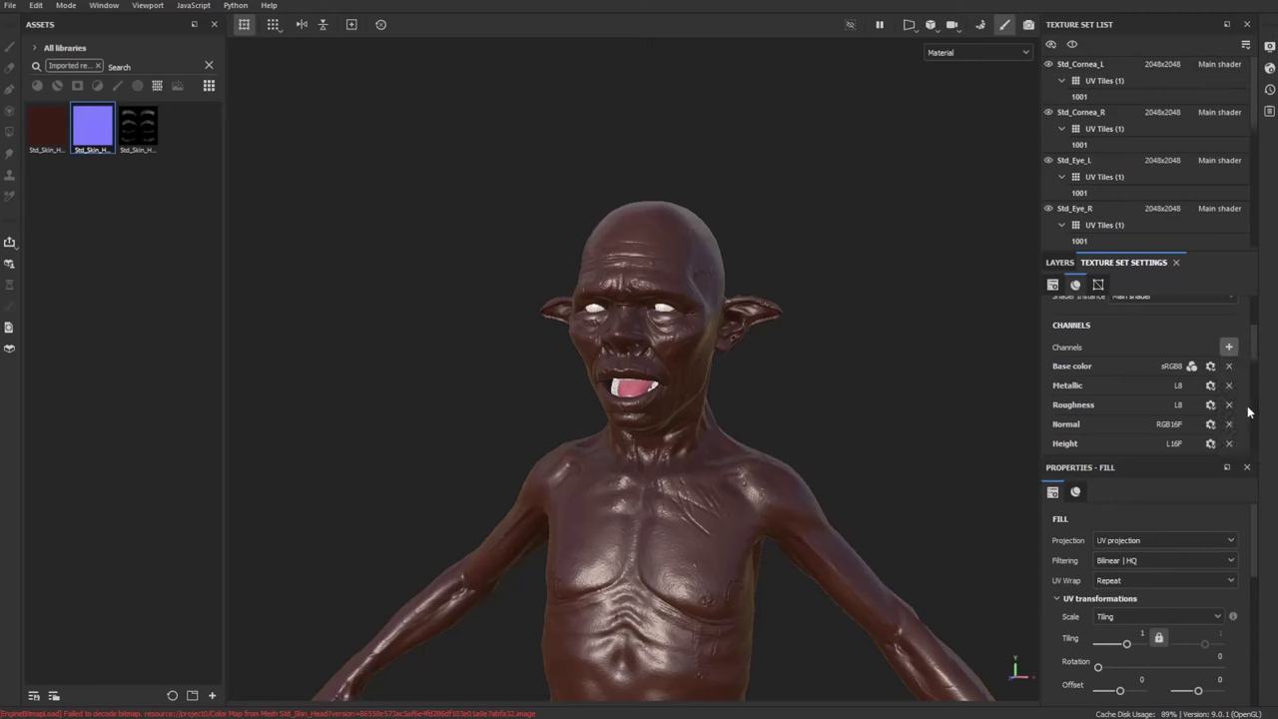
Assign the Std_Skin_Head_1006_opacity texture to the opacity channel of the top fill layer
click(1059, 263)
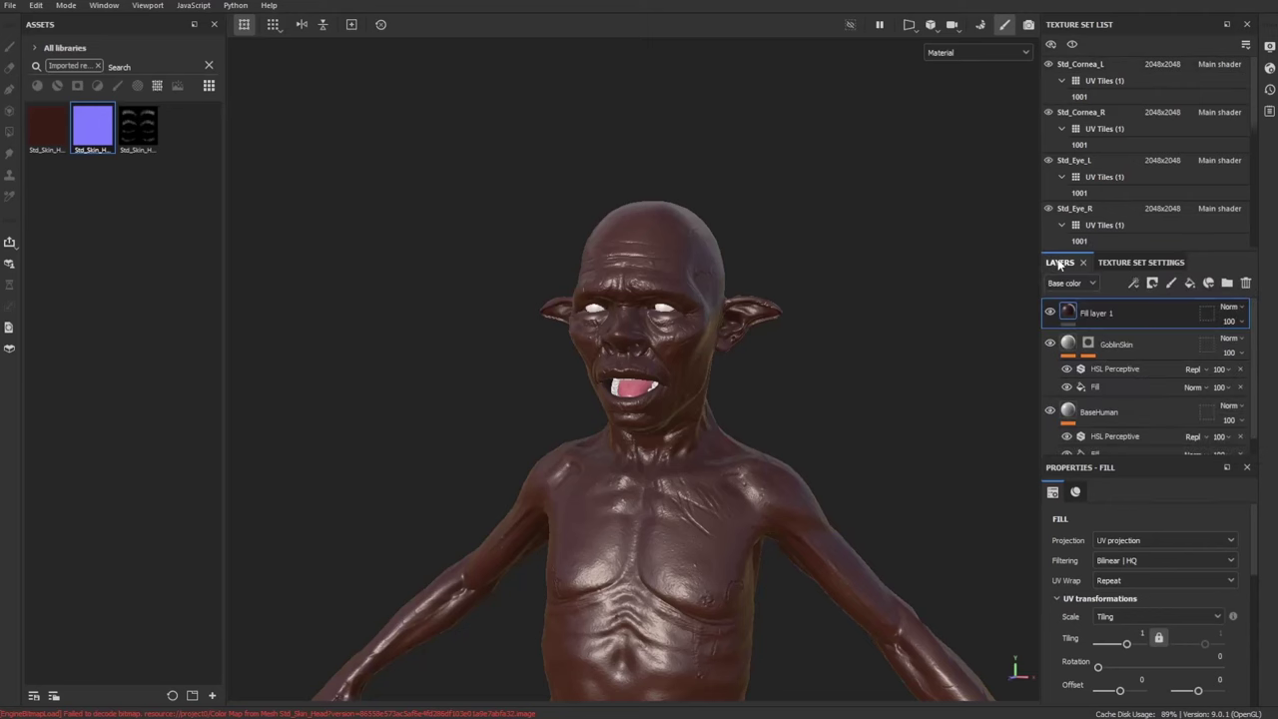
scroll(1162, 621, down, 5)
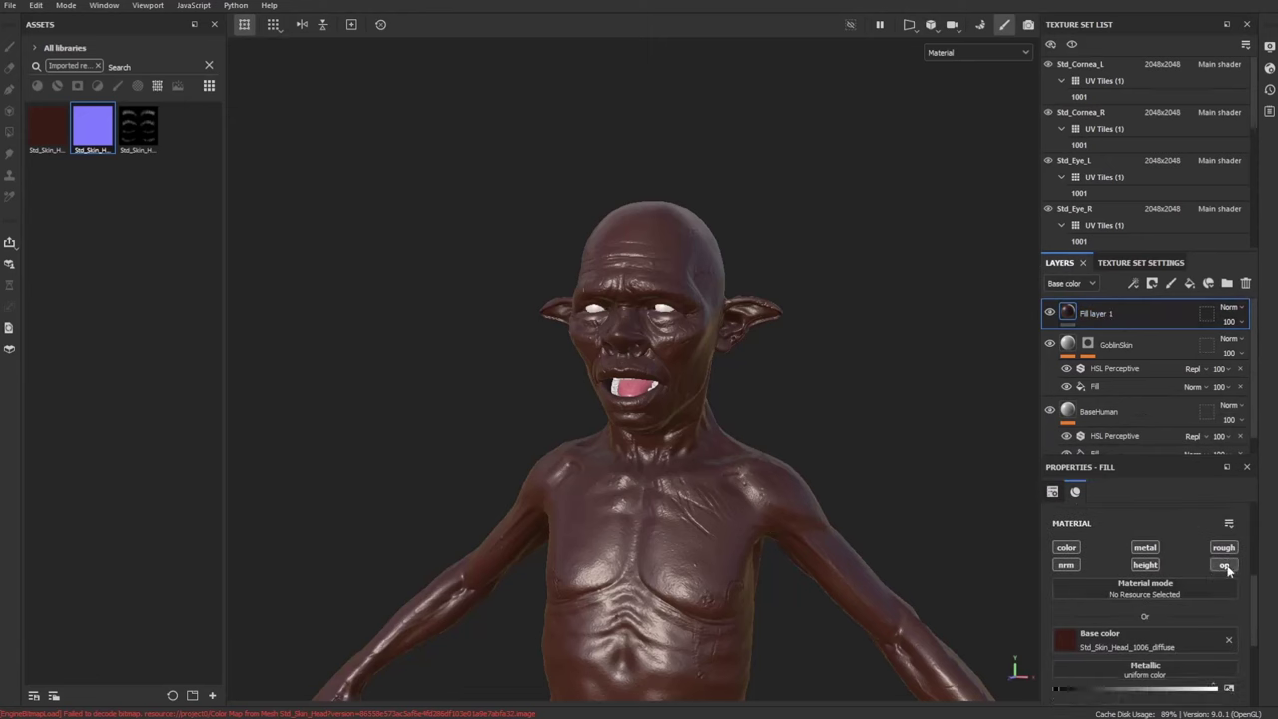
scroll(1148, 619, down, 5)
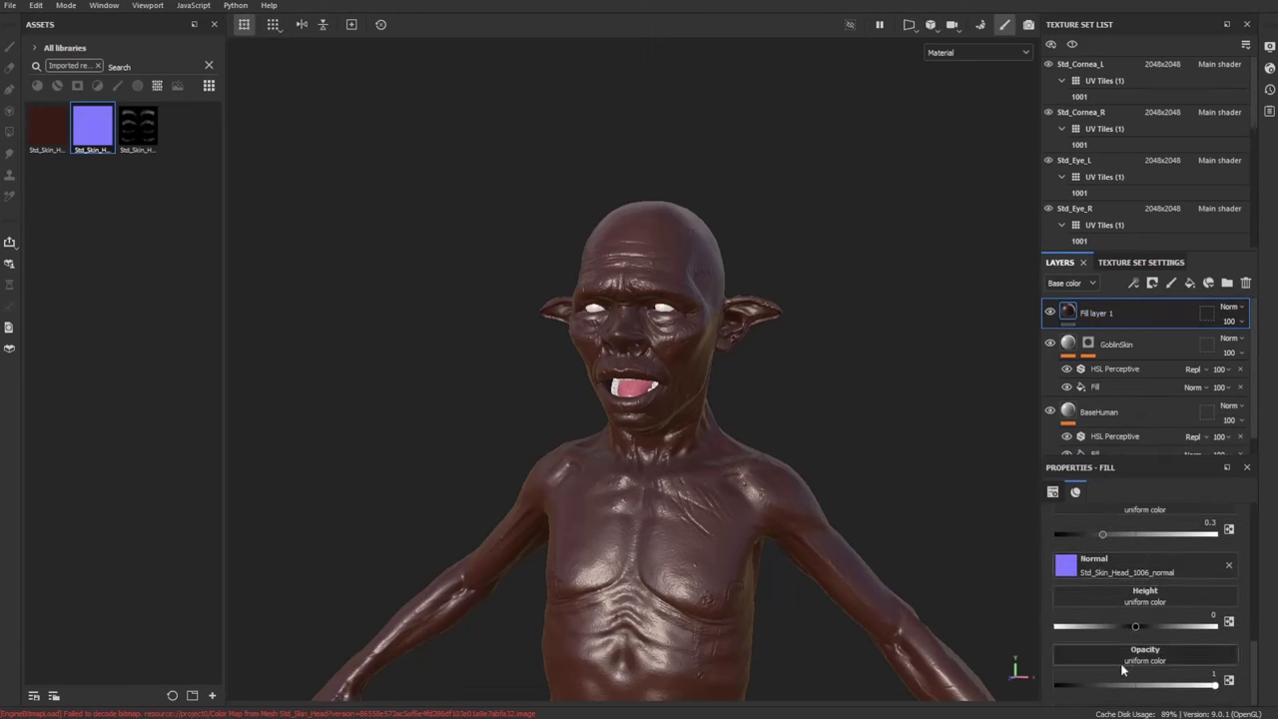
click(127, 150)
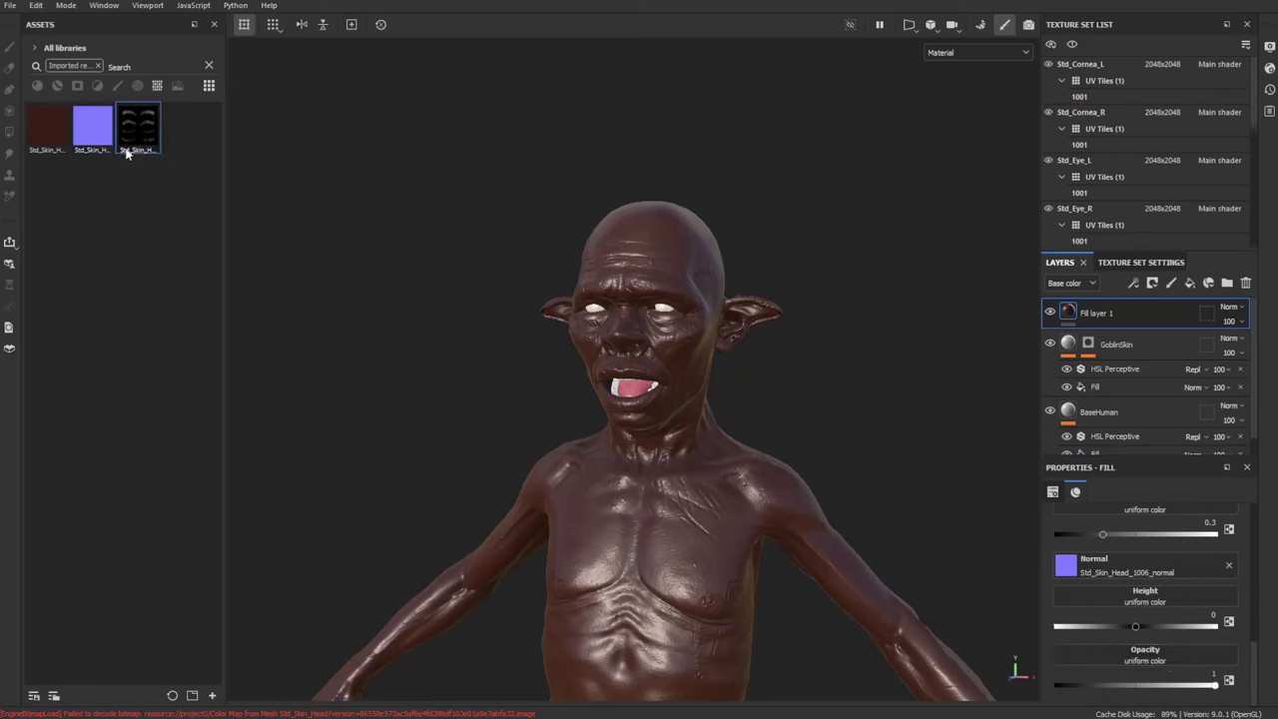
drag(138, 124, 1136, 651)
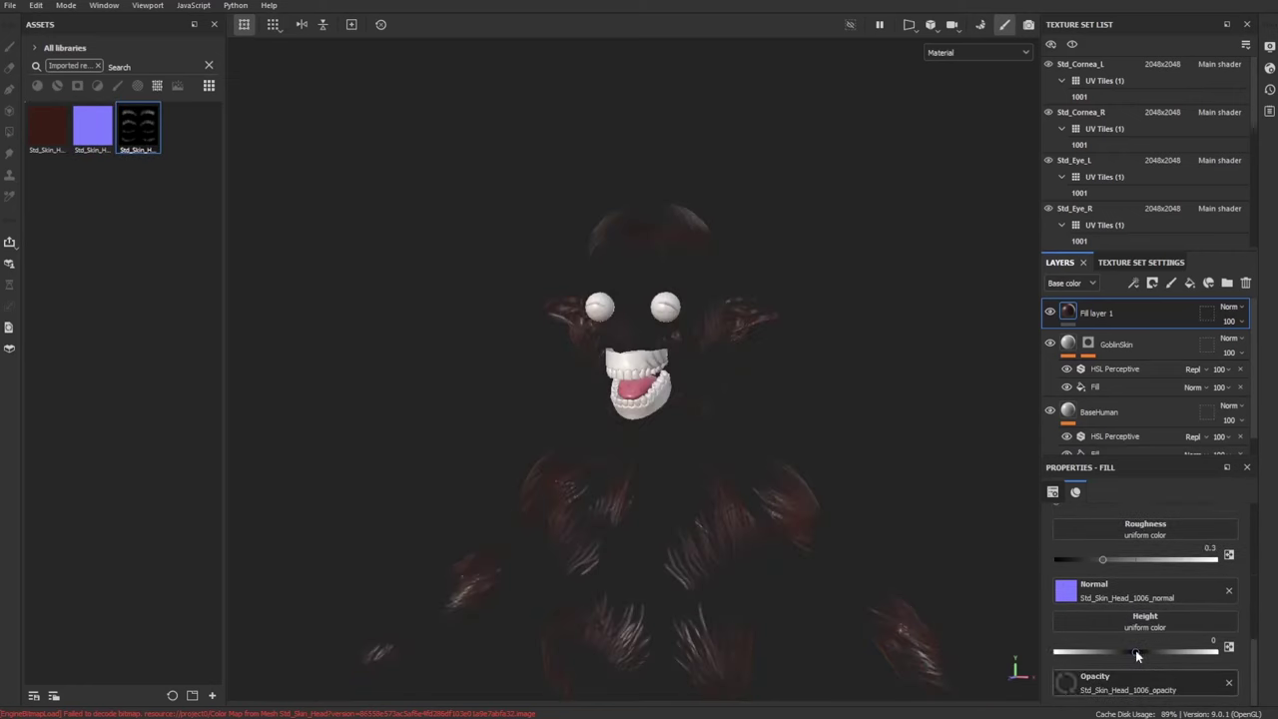
Rename the top fill layer as Eyelashes
alt+drag(869, 368, 730, 290)
alt+middle_drag(730, 291, 778, 371)
scroll(863, 393, up, 3)
alt+right_drag(778, 370, 847, 382)
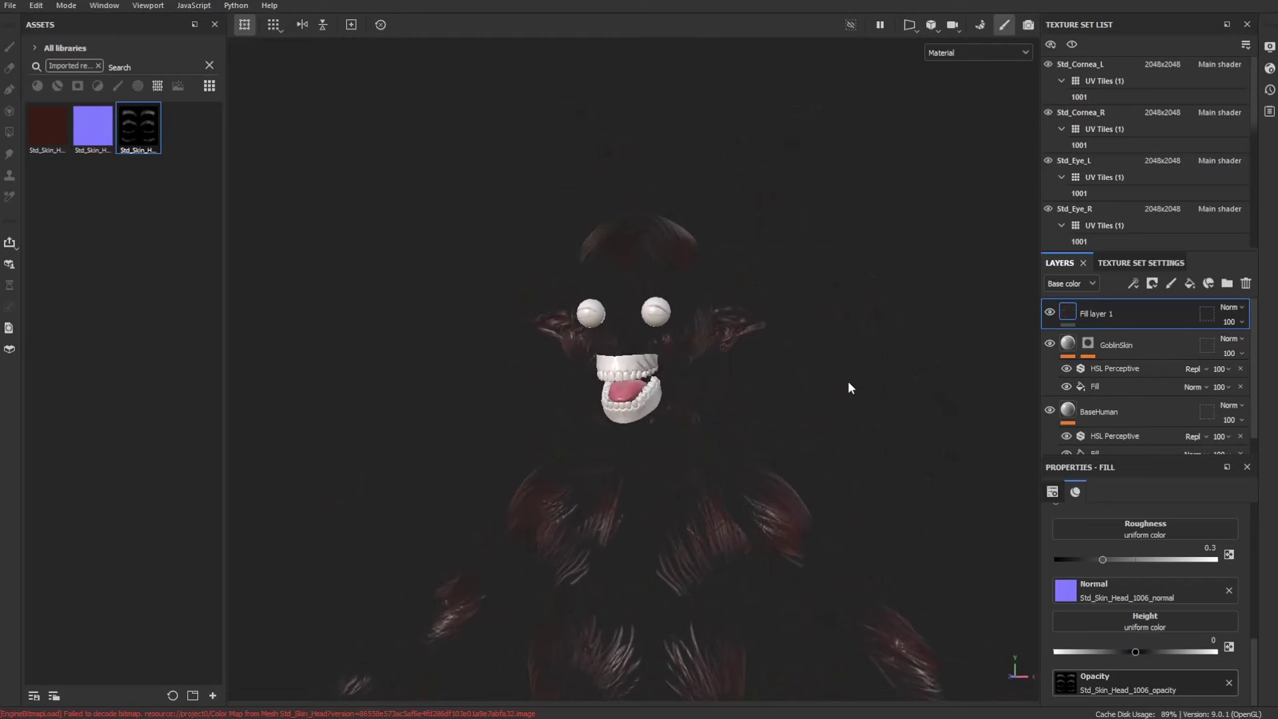
double_click(1106, 314)
text(E)
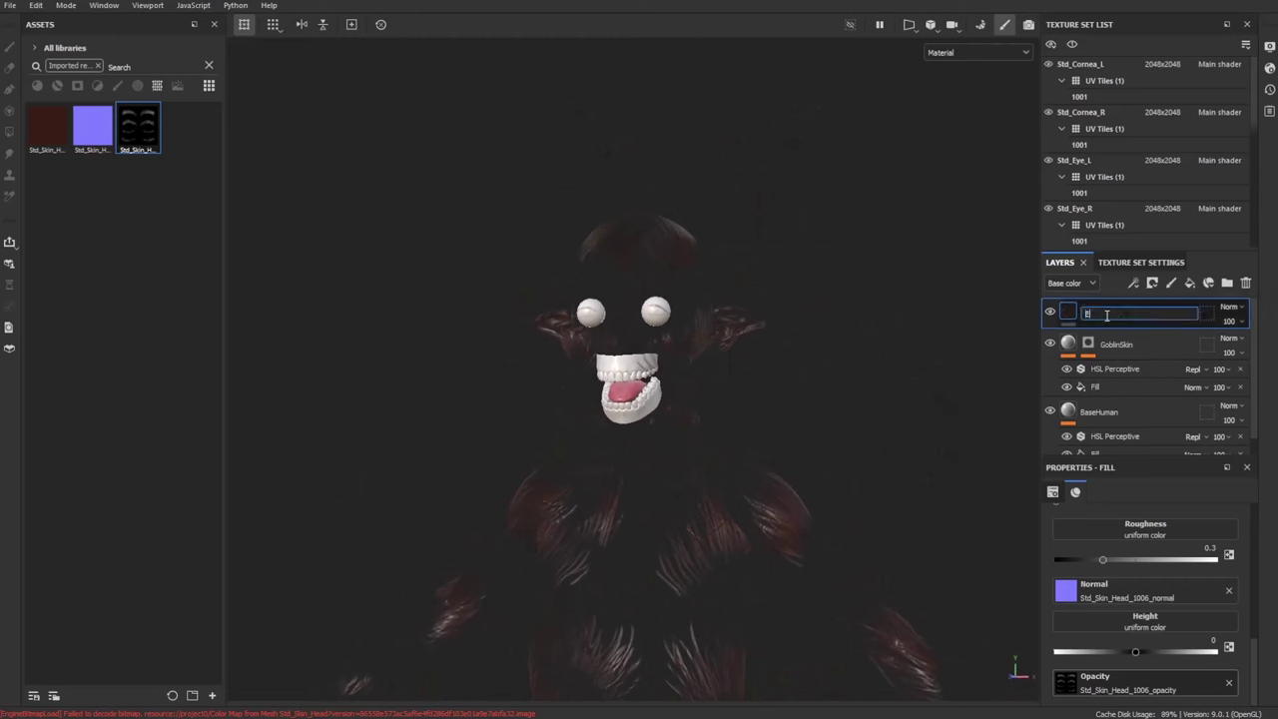
text(yelashes)
key(Return)
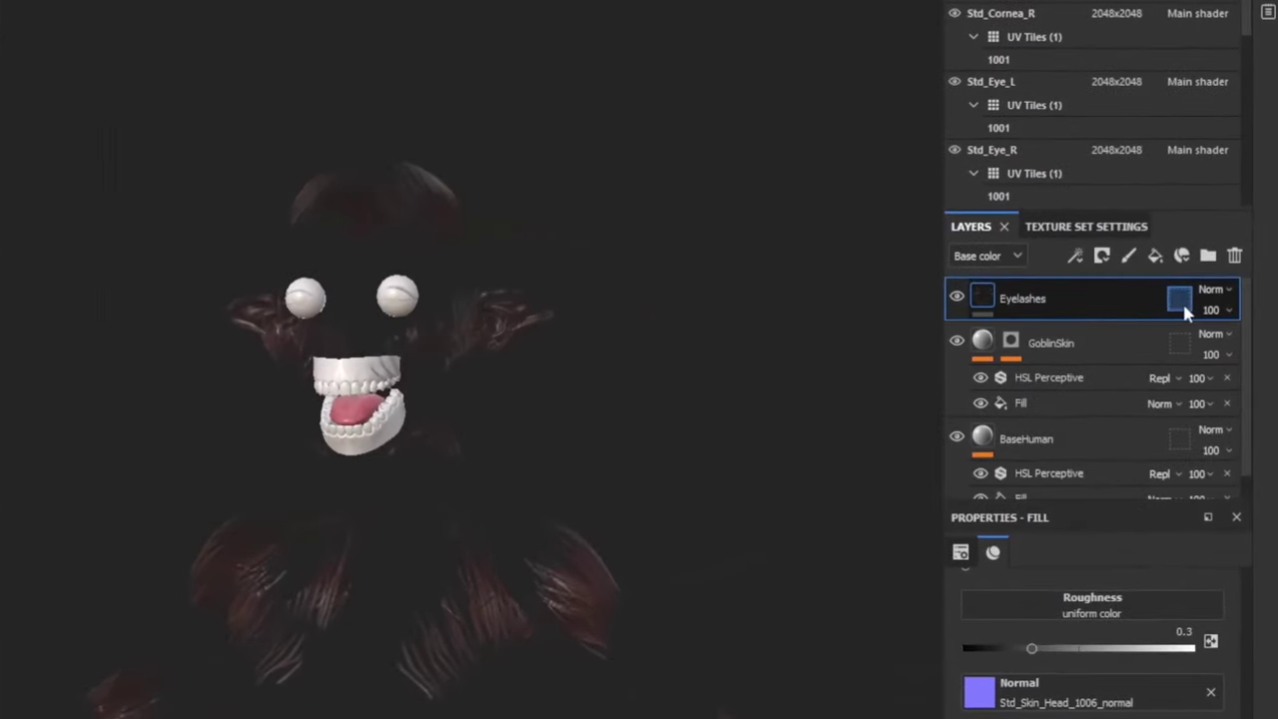
Limit the Eyelashes layer's geometry mask to UV tile 1006 by excluding tiles 1001 to 1005, and return to the layer's fill
click(1181, 299)
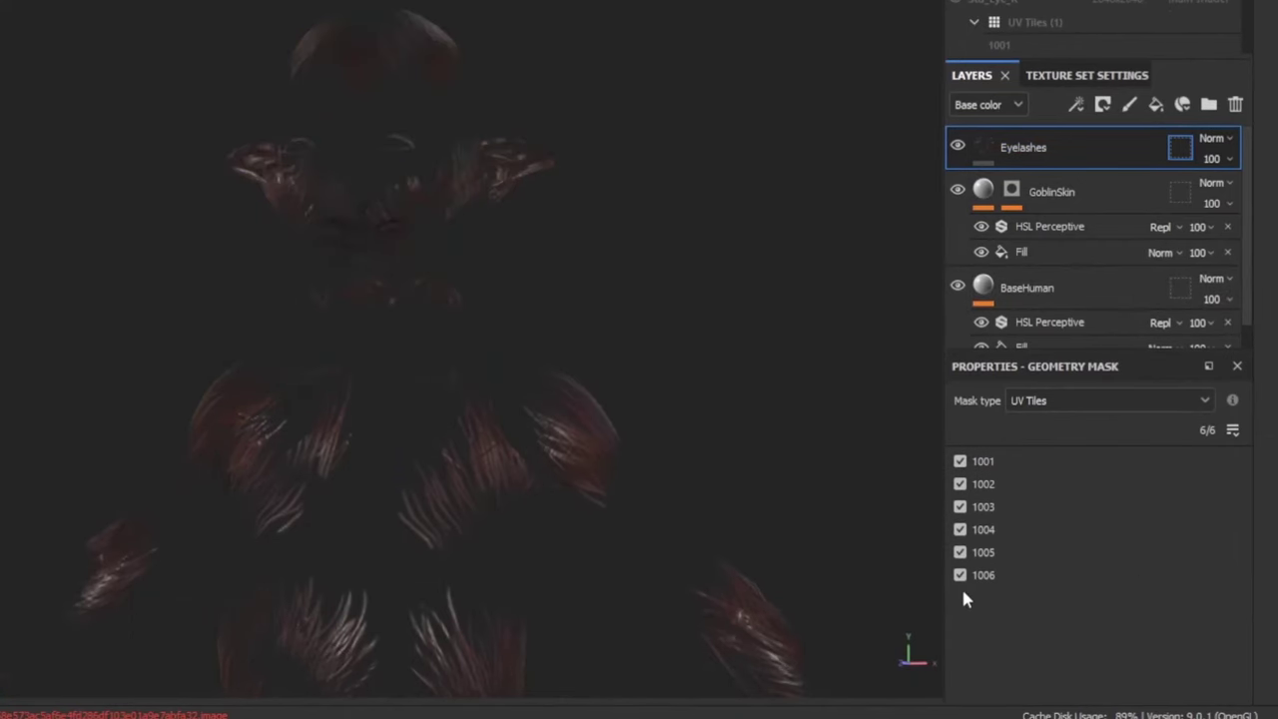
click(959, 461)
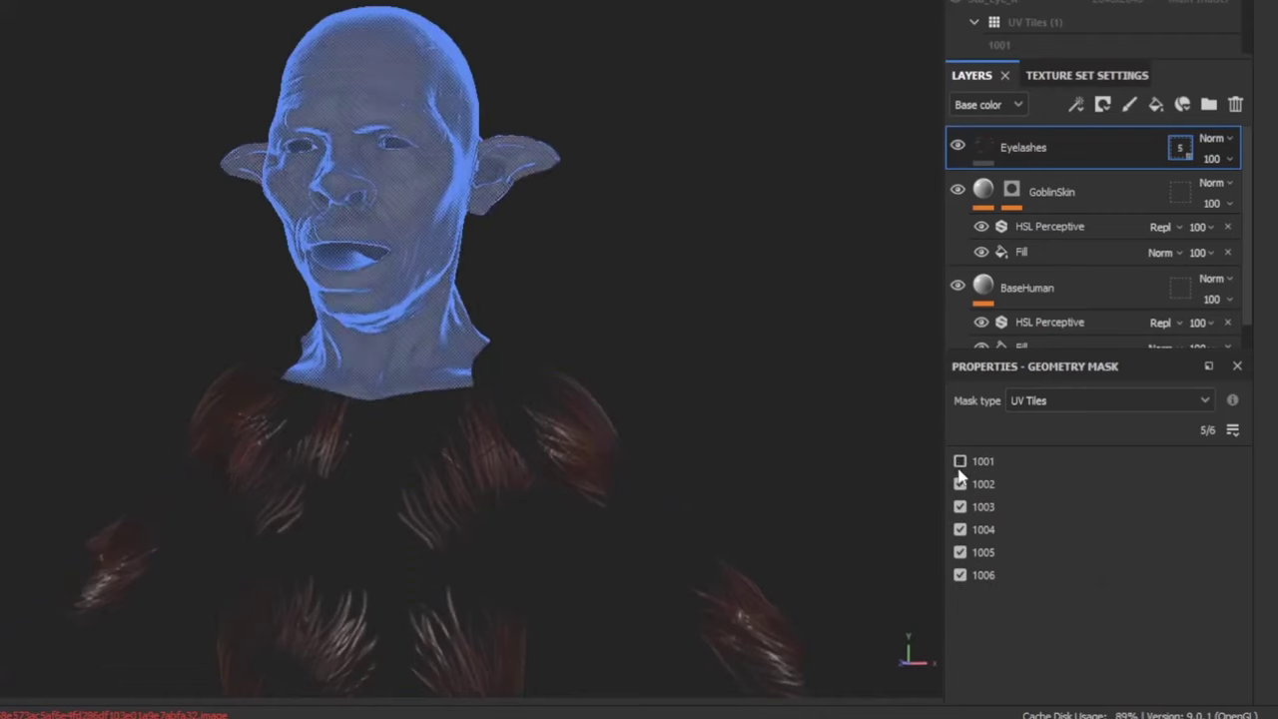
click(960, 484)
click(960, 506)
click(959, 529)
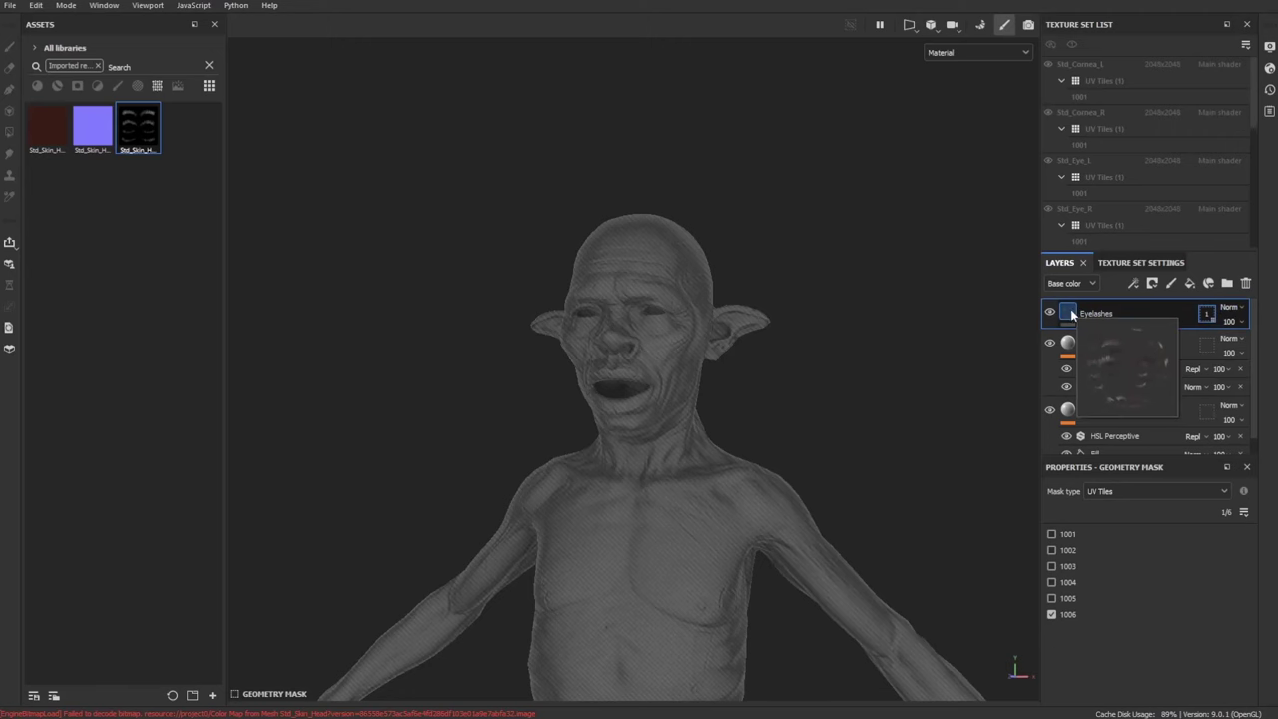
click(1069, 314)
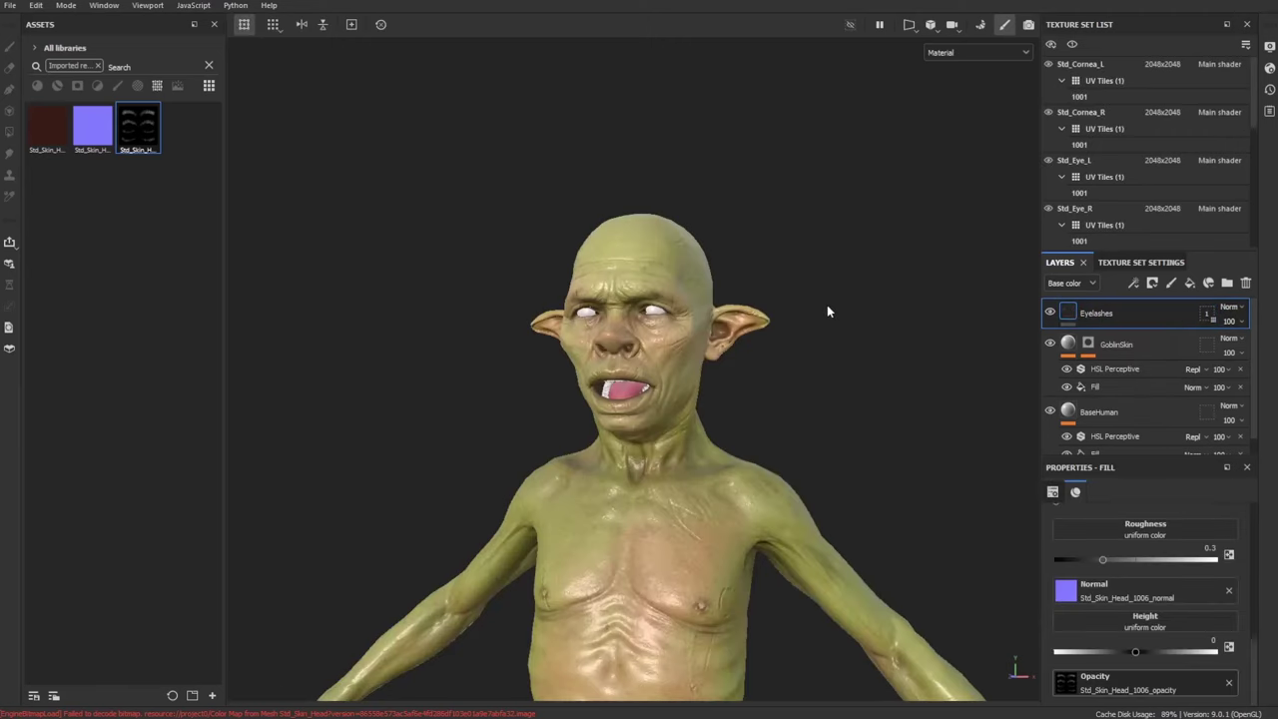
Examine the eyelashes up close from several angles and the textured goblin as a whole
alt+drag(827, 311, 872, 380)
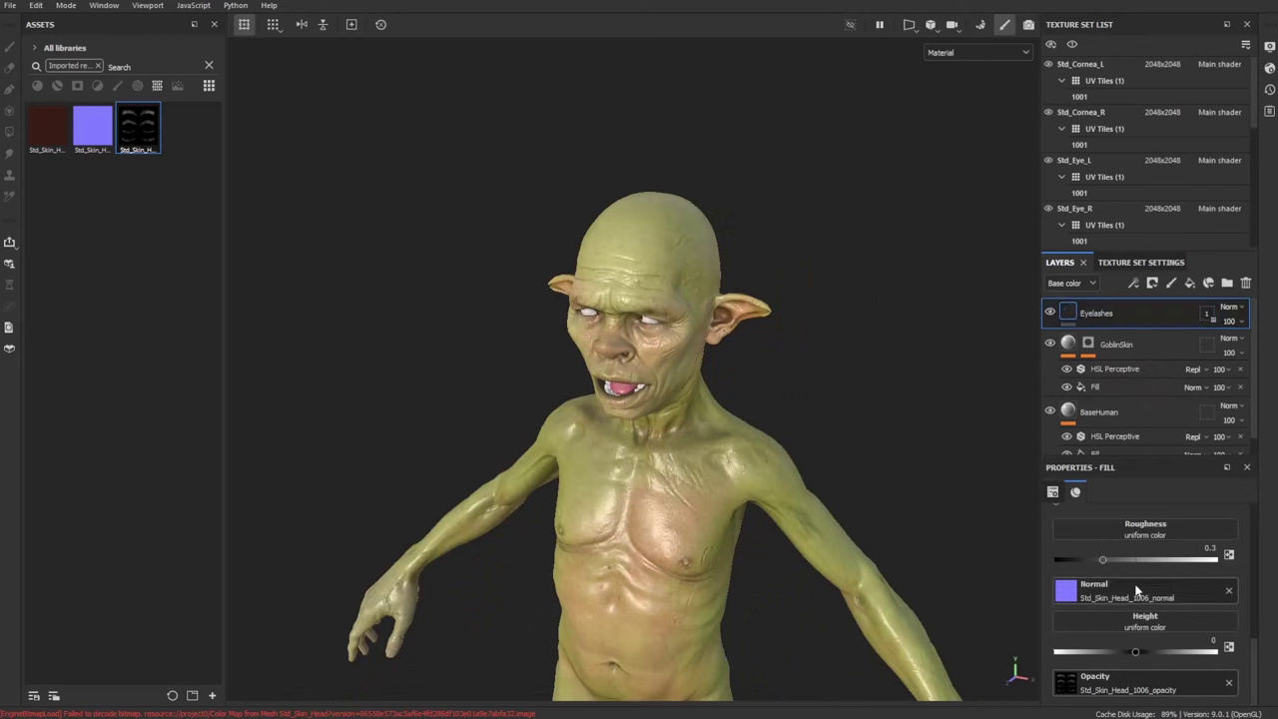
scroll(1098, 650, up, 5)
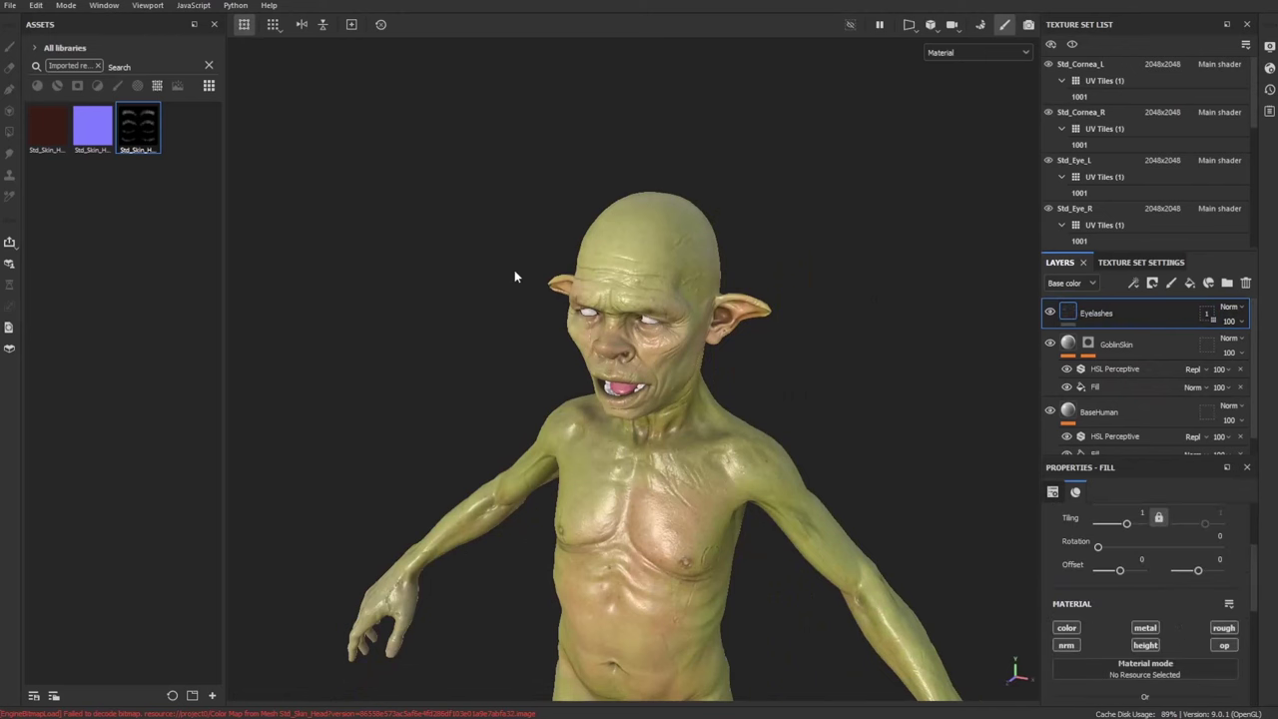
alt+drag(621, 304, 616, 322)
alt+right_drag(615, 321, 565, 283)
alt+drag(699, 415, 544, 350)
alt+right_drag(624, 428, 602, 409)
alt+drag(602, 410, 674, 459)
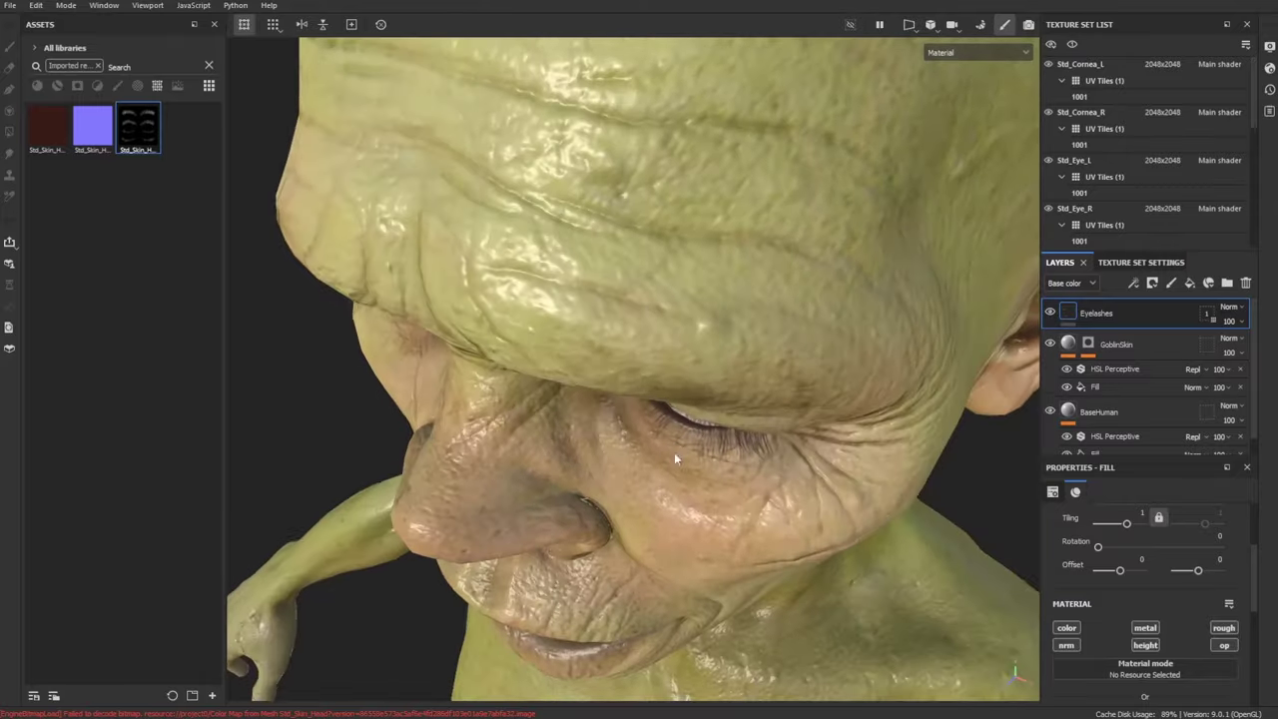
alt+right_drag(825, 587, 786, 482)
alt+drag(786, 481, 765, 456)
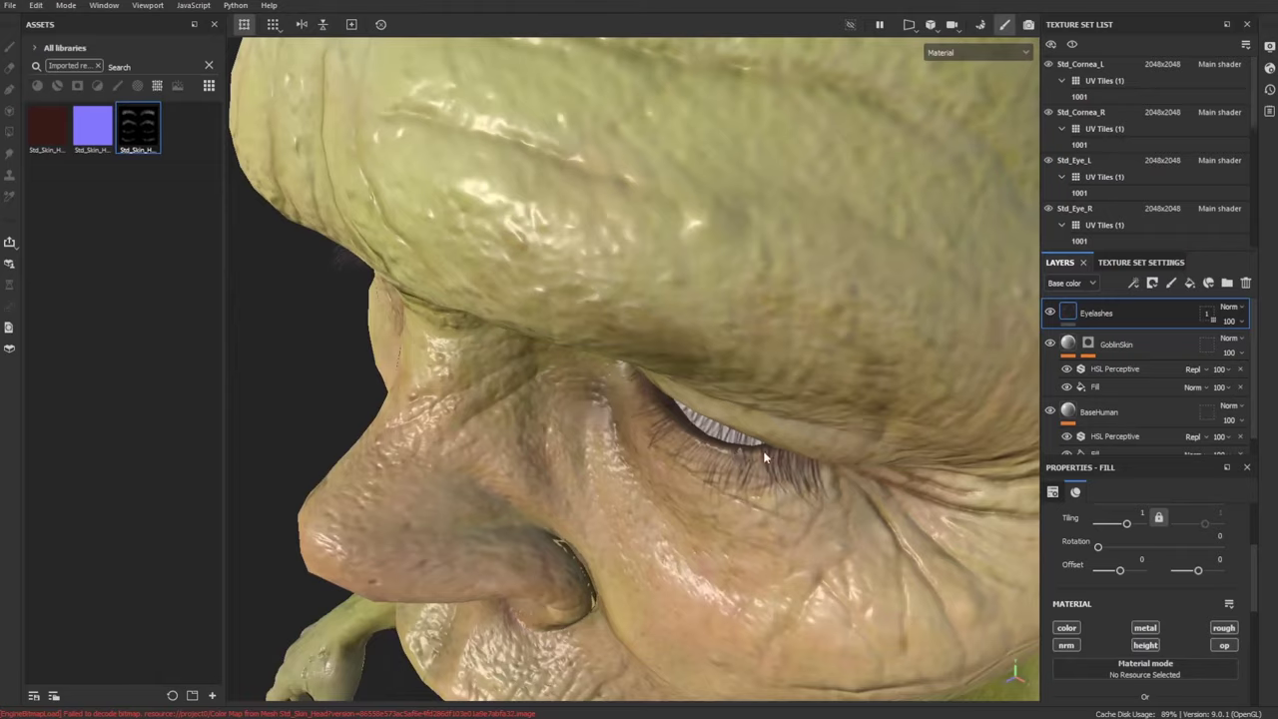
alt+drag(641, 431, 711, 450)
alt+right_drag(249, 112, 519, 297)
alt+drag(520, 297, 752, 243)
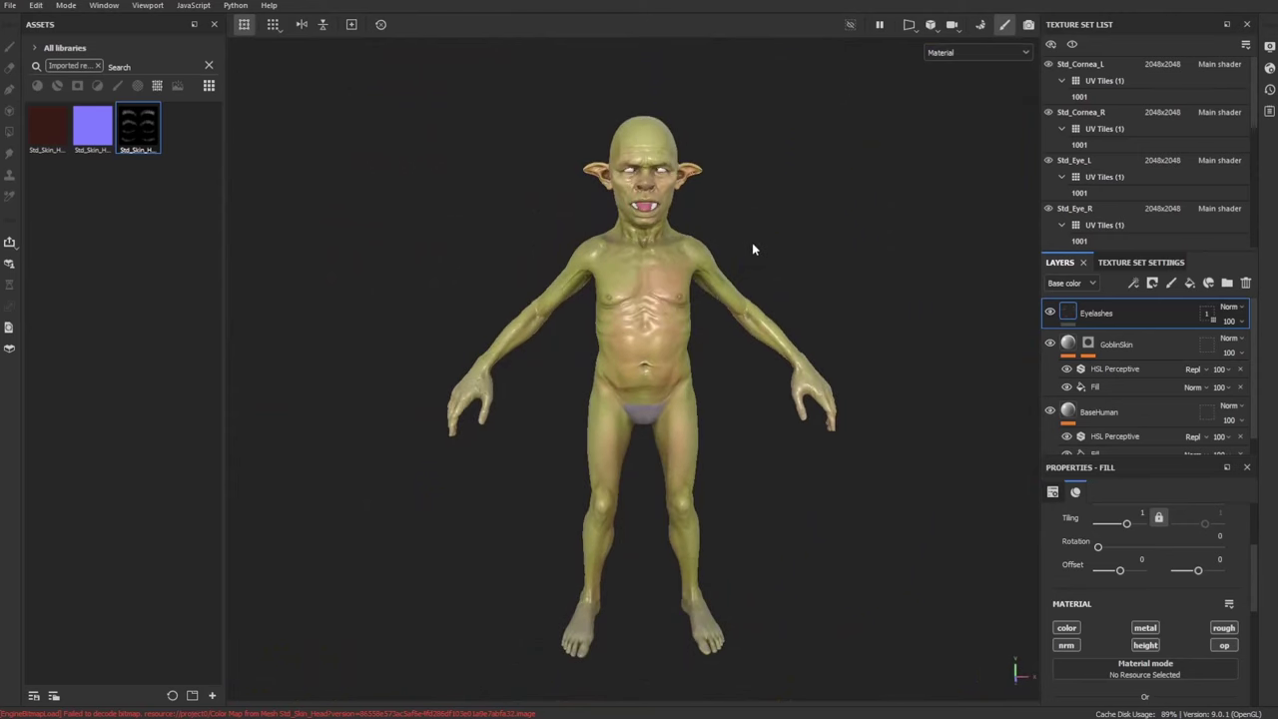
alt+right_drag(752, 243, 724, 238)
alt+drag(725, 240, 716, 278)
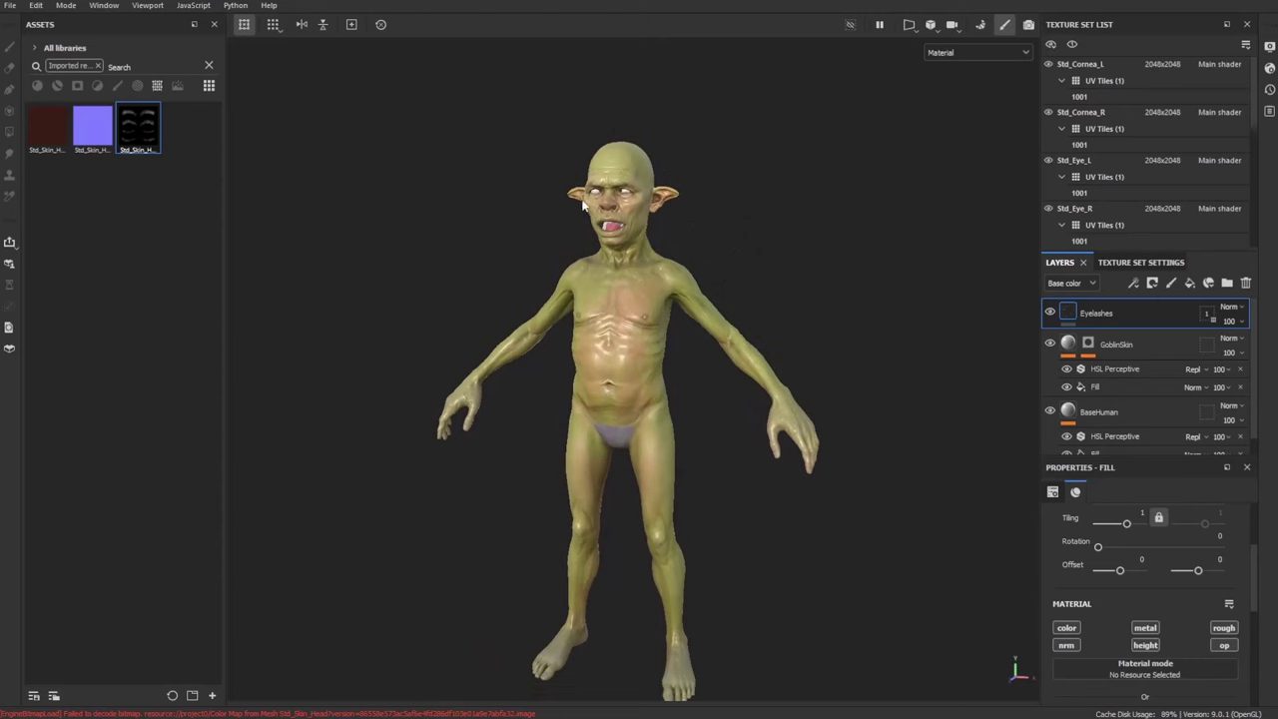
Remove the imported resources filter from the assets and search the smart materials for goblin
click(209, 67)
click(97, 66)
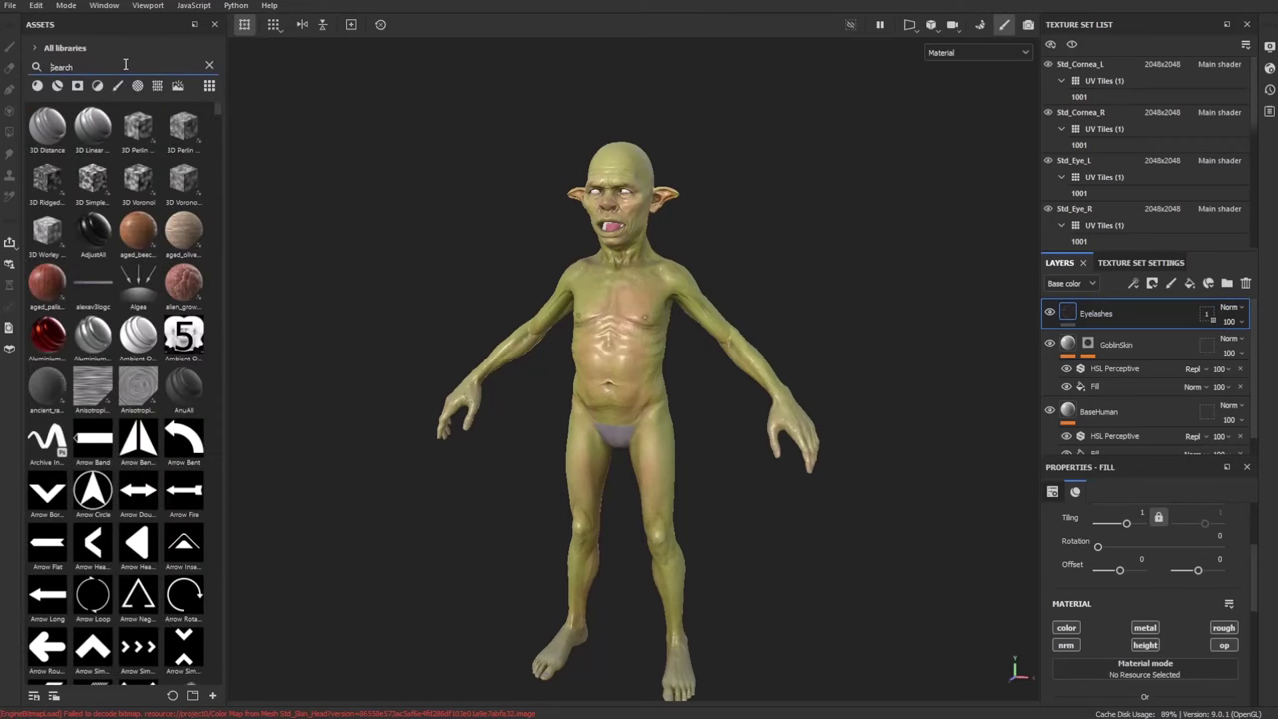
text(go)
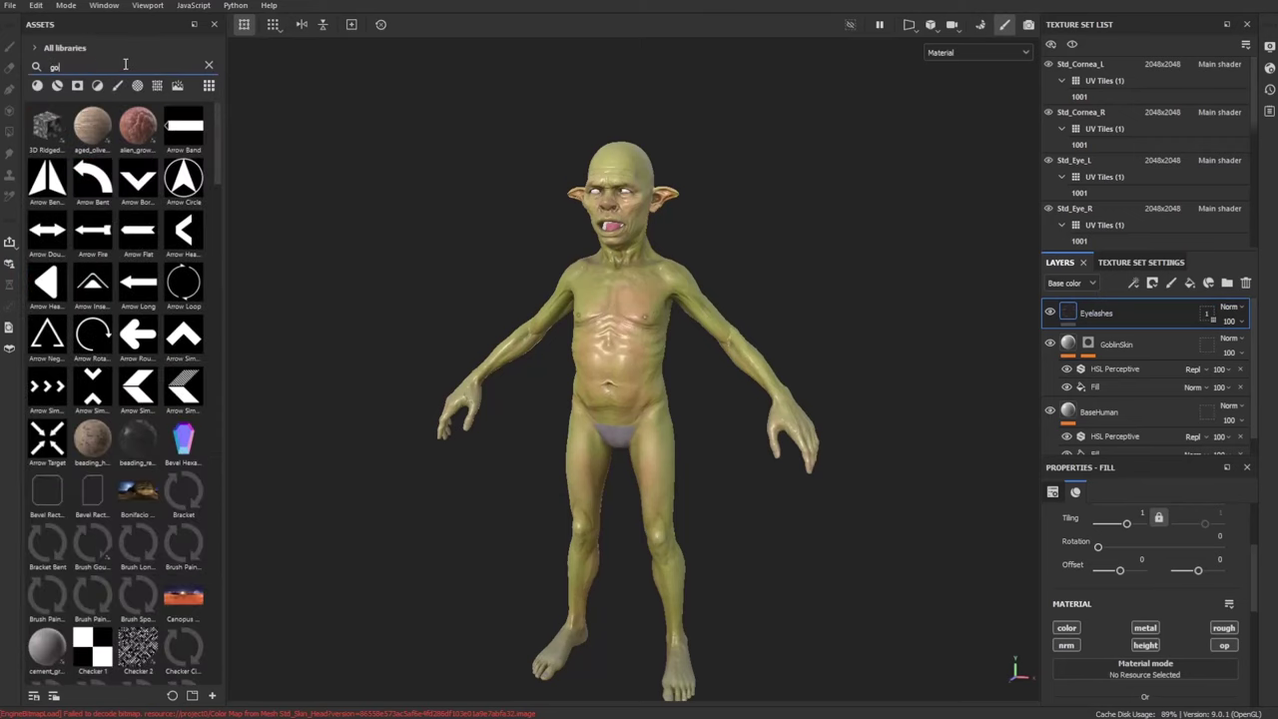
text(blin)
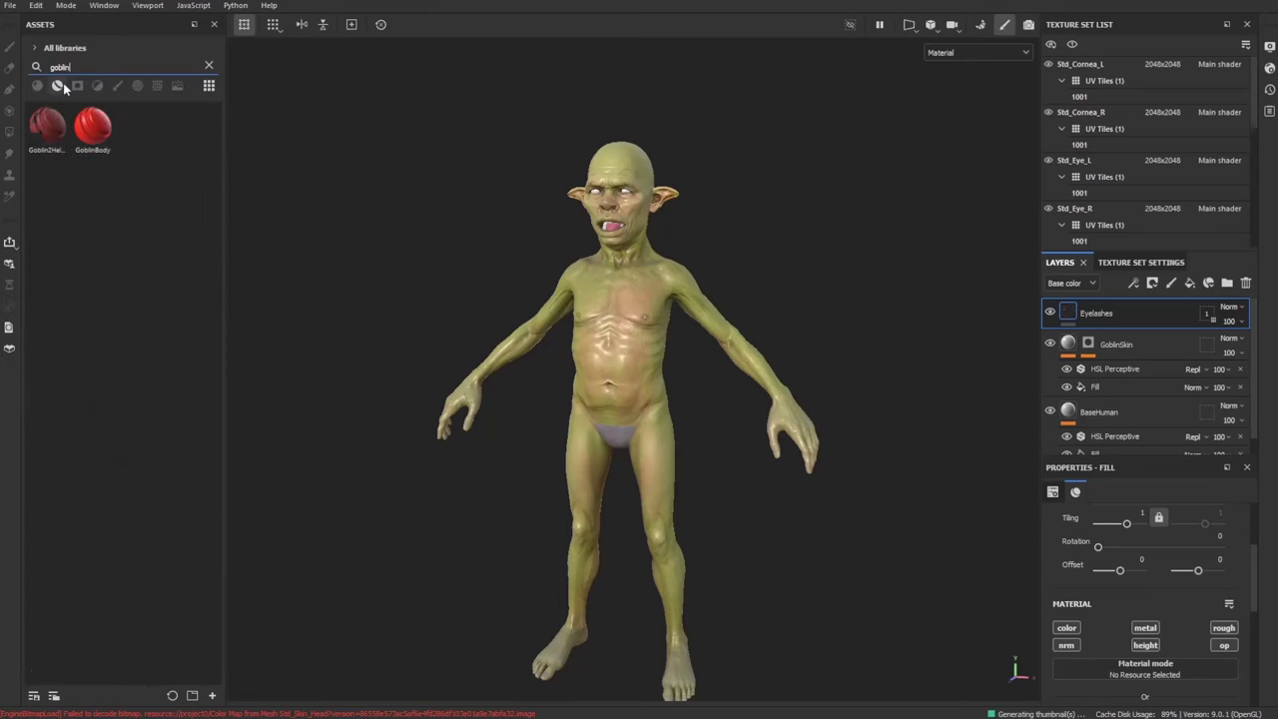
click(58, 86)
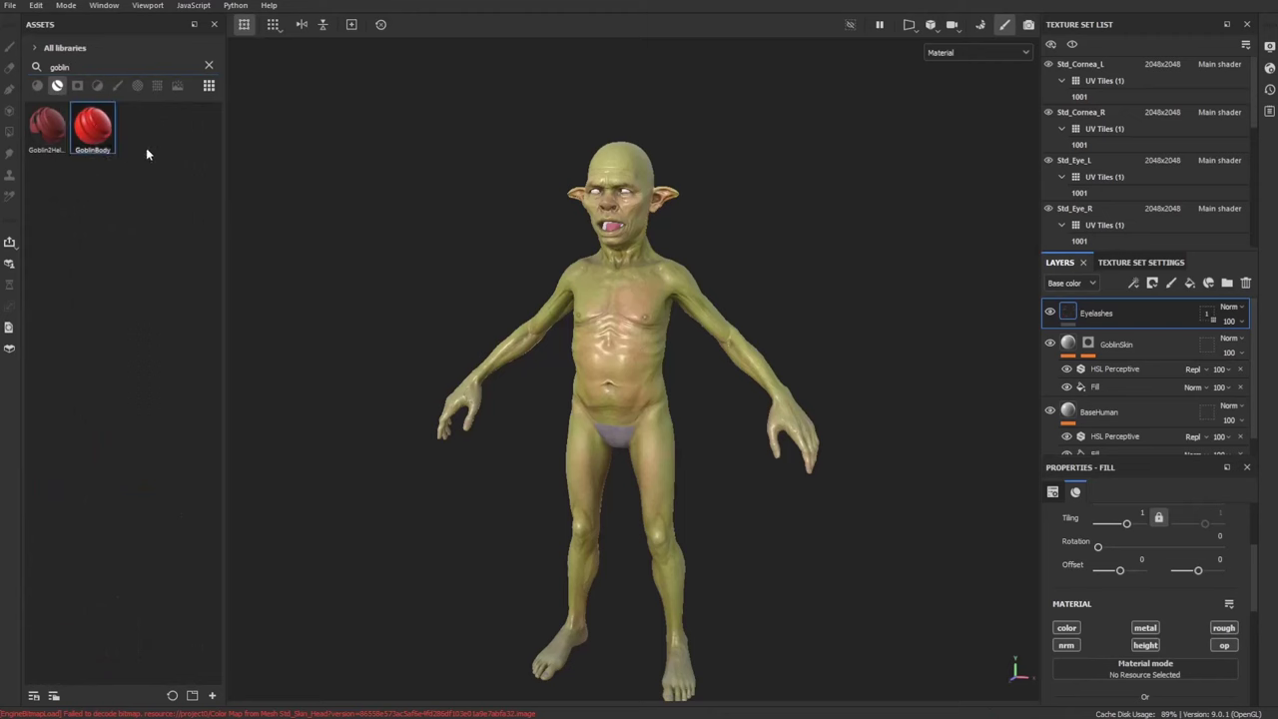
Add the GoblinBody smart material above the Eyelashes layer and check it on the model
mouse_move(102, 140)
key(ctrl+alt)
drag(101, 122, 1127, 299)
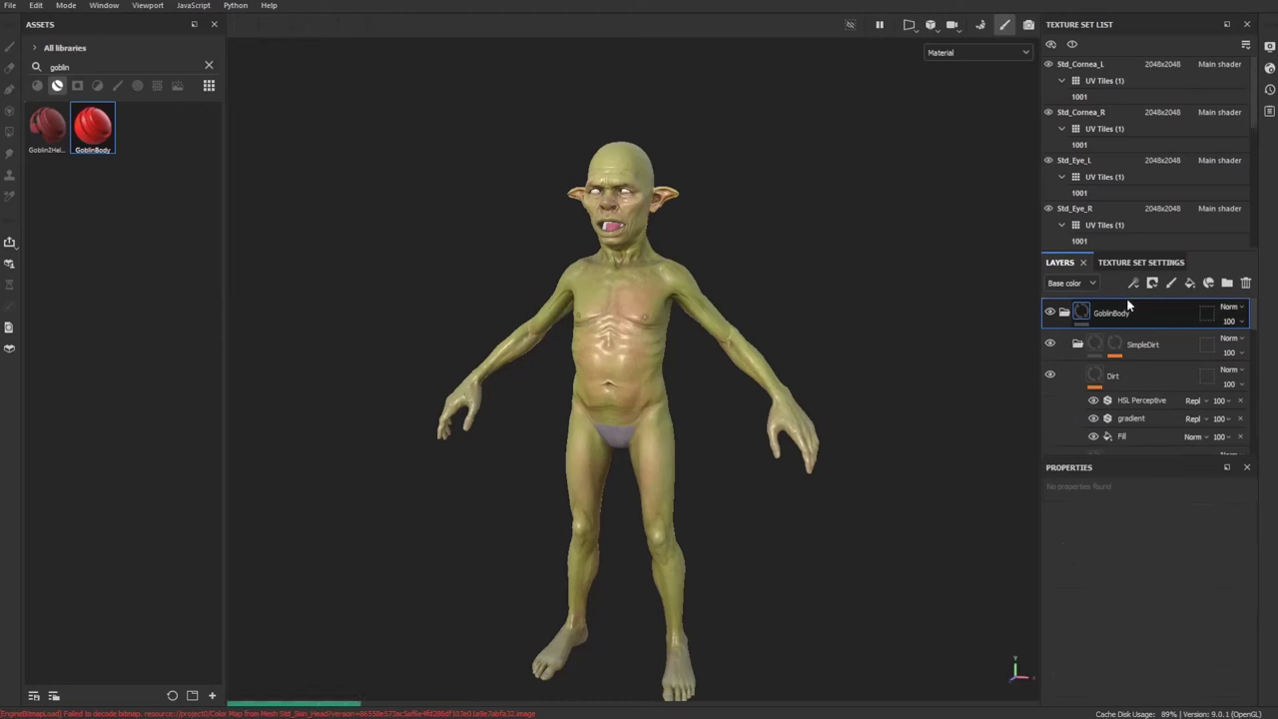
alt+drag(877, 298, 849, 304)
alt+drag(619, 334, 650, 319)
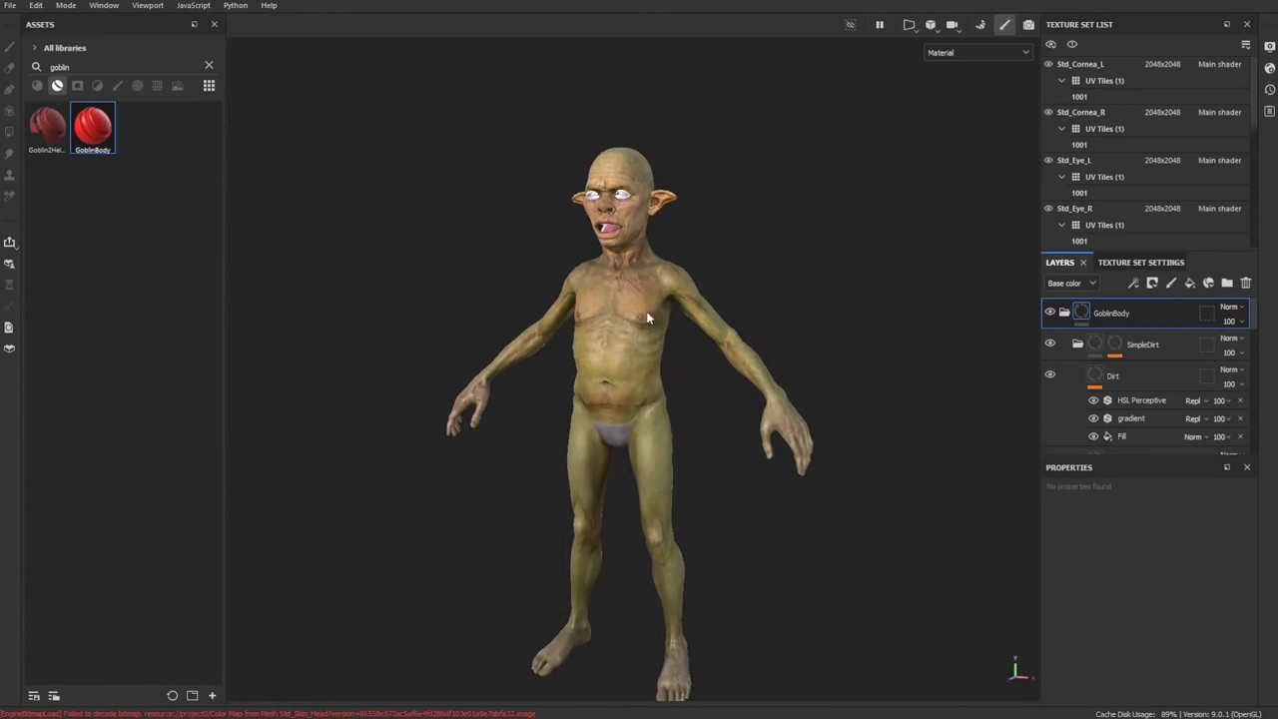
Go through the contents of the GoblinBody folder and collapse its subfolders
click(1065, 312)
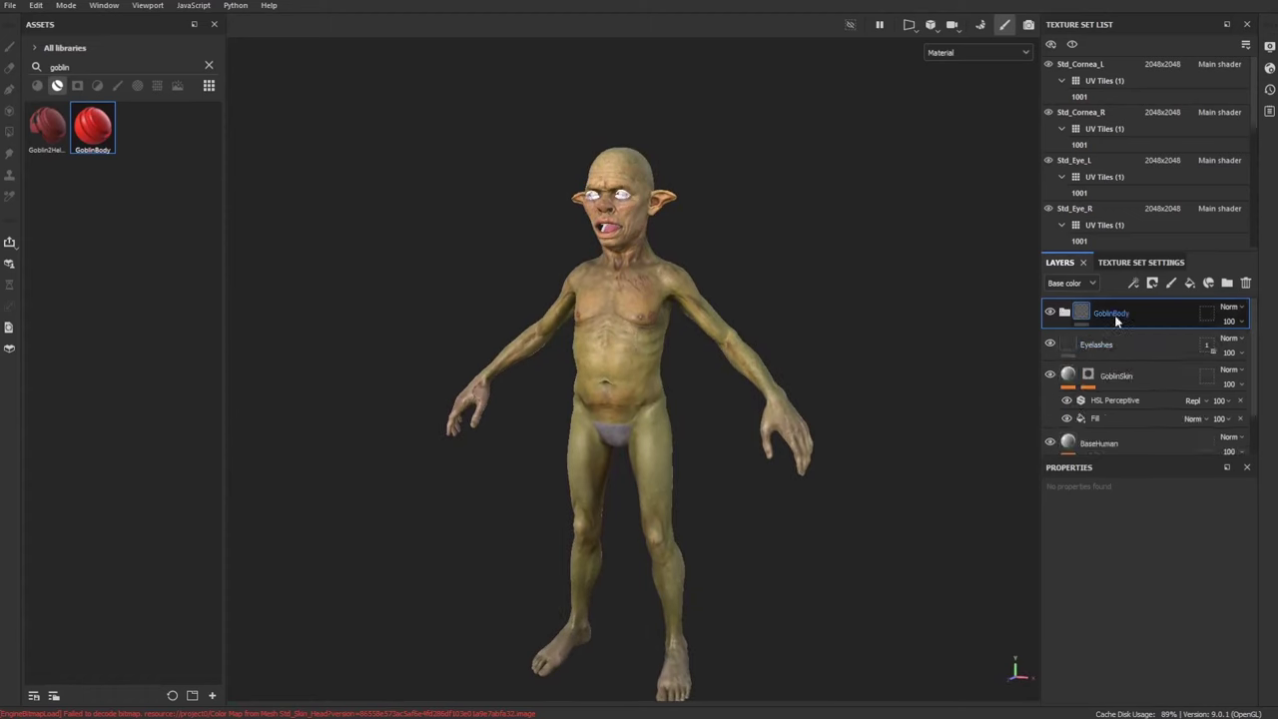
click(1107, 347)
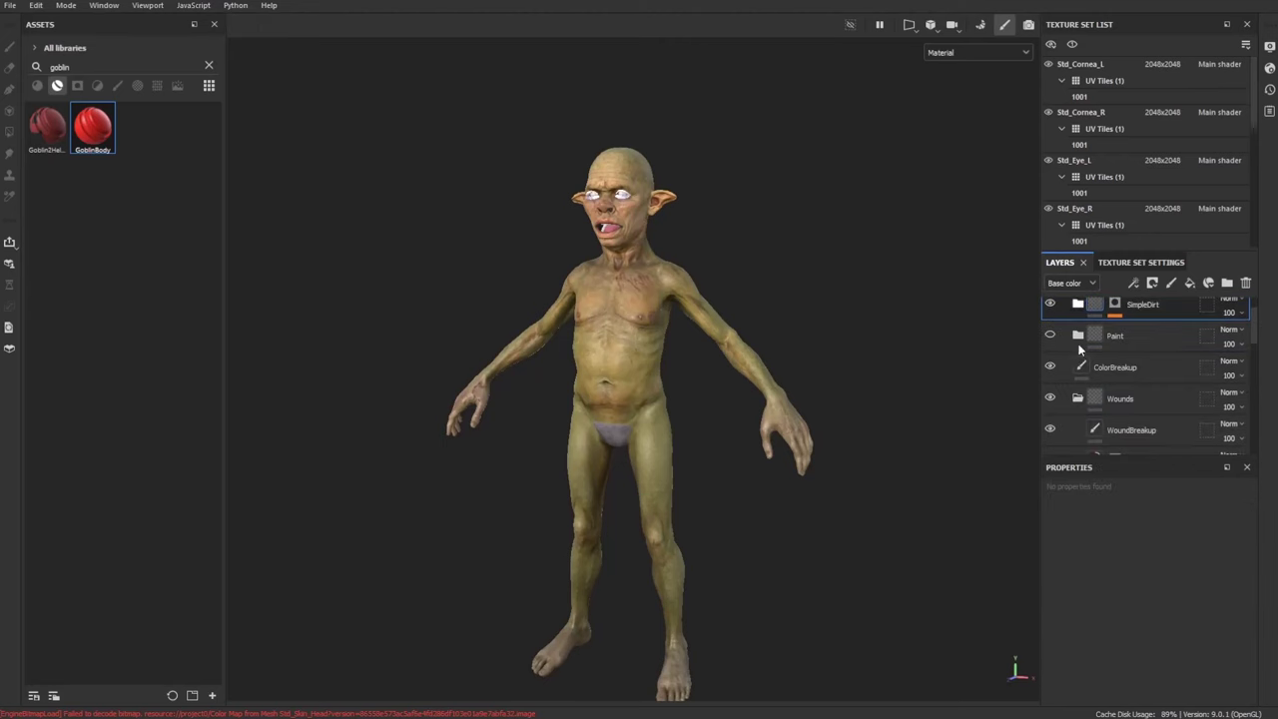
scroll(1079, 357, down, 1)
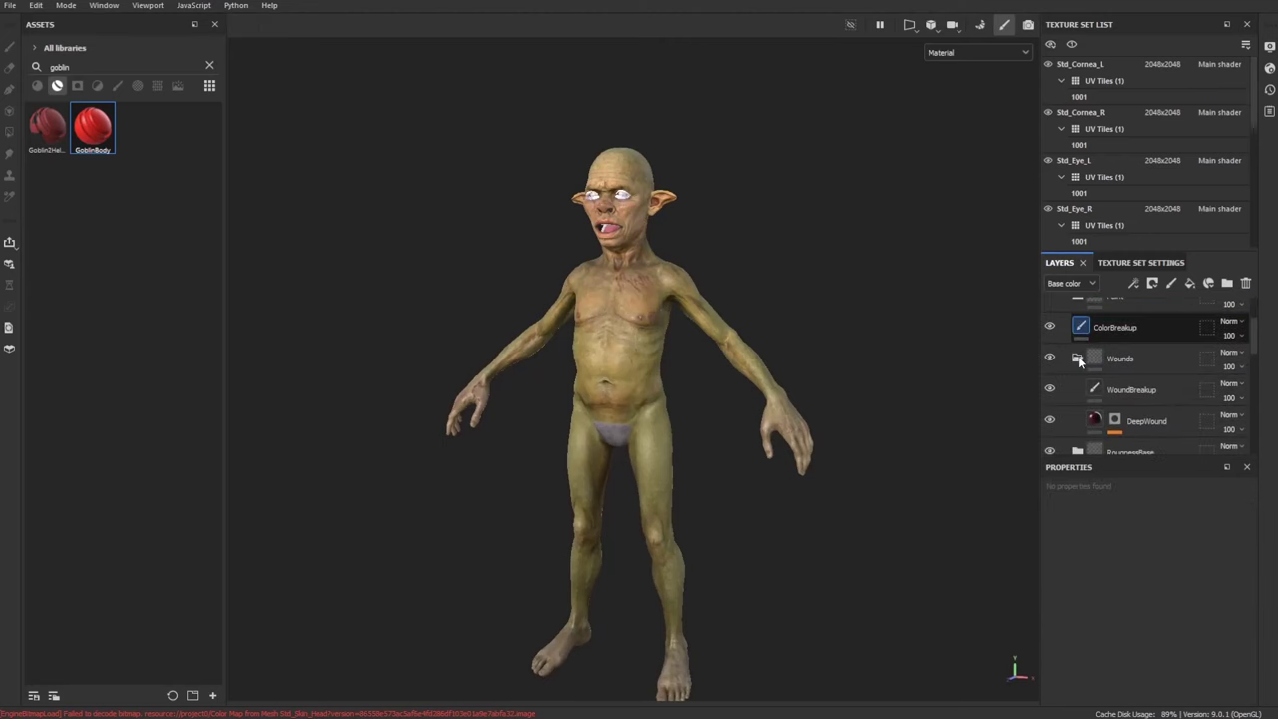
scroll(1078, 358, down, 3)
click(1078, 304)
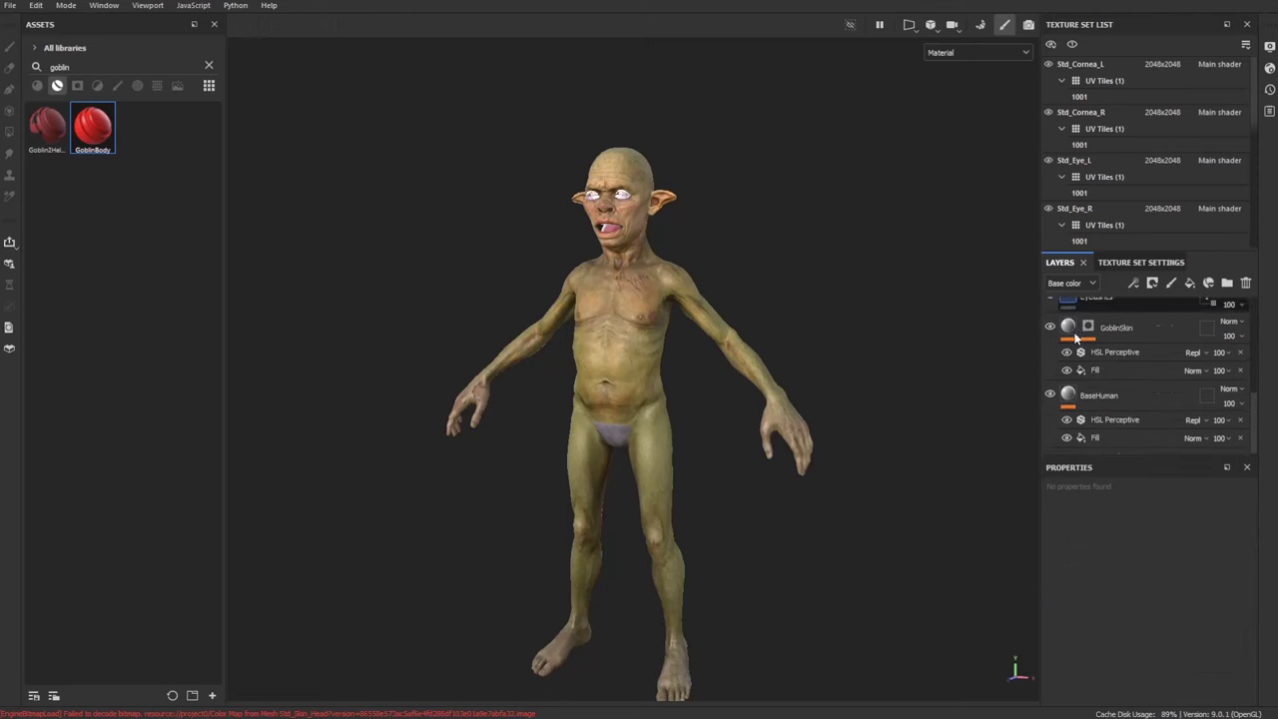
click(1133, 309)
scroll(1134, 316, up, 5)
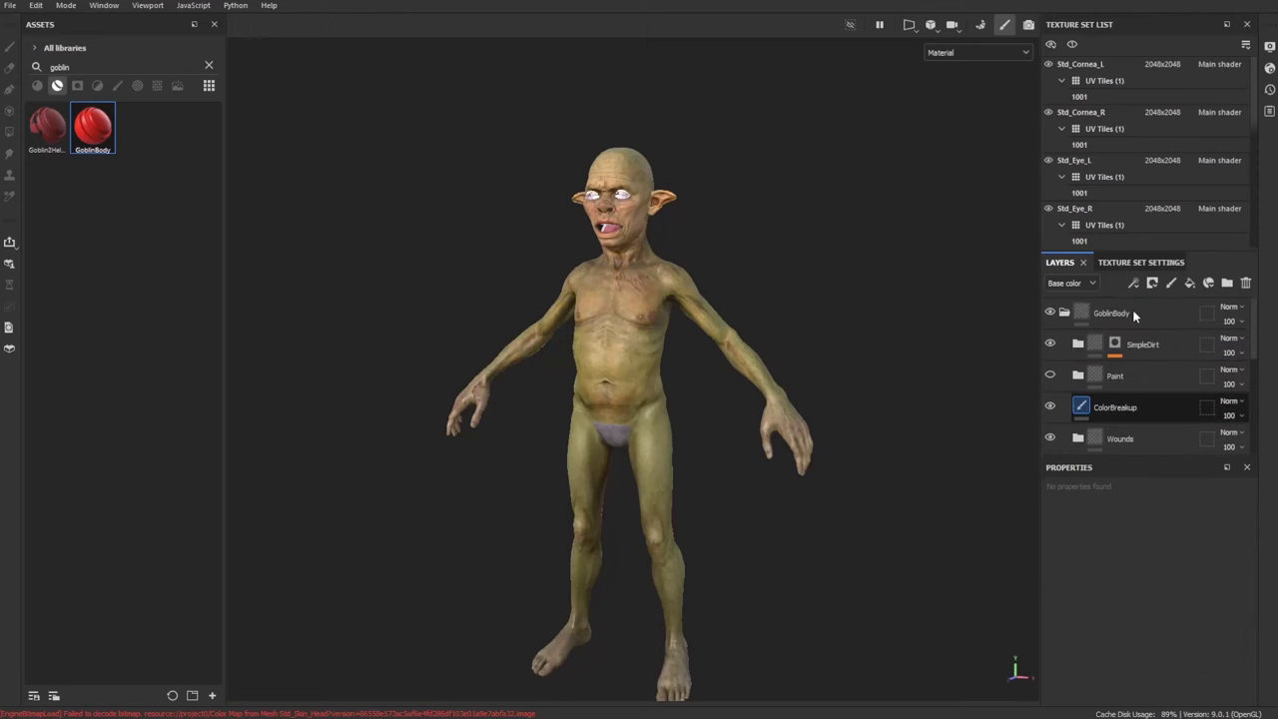
Move all layers and subfolders out of the GoblinBody folder to above it, and delete the emptied folder
shift+click(1143, 345)
mouse_move(1154, 344)
mouse_down()
mouse_move(1109, 325)
mouse_move(1110, 297)
mouse_up()
scroll(1123, 343, down, 5)
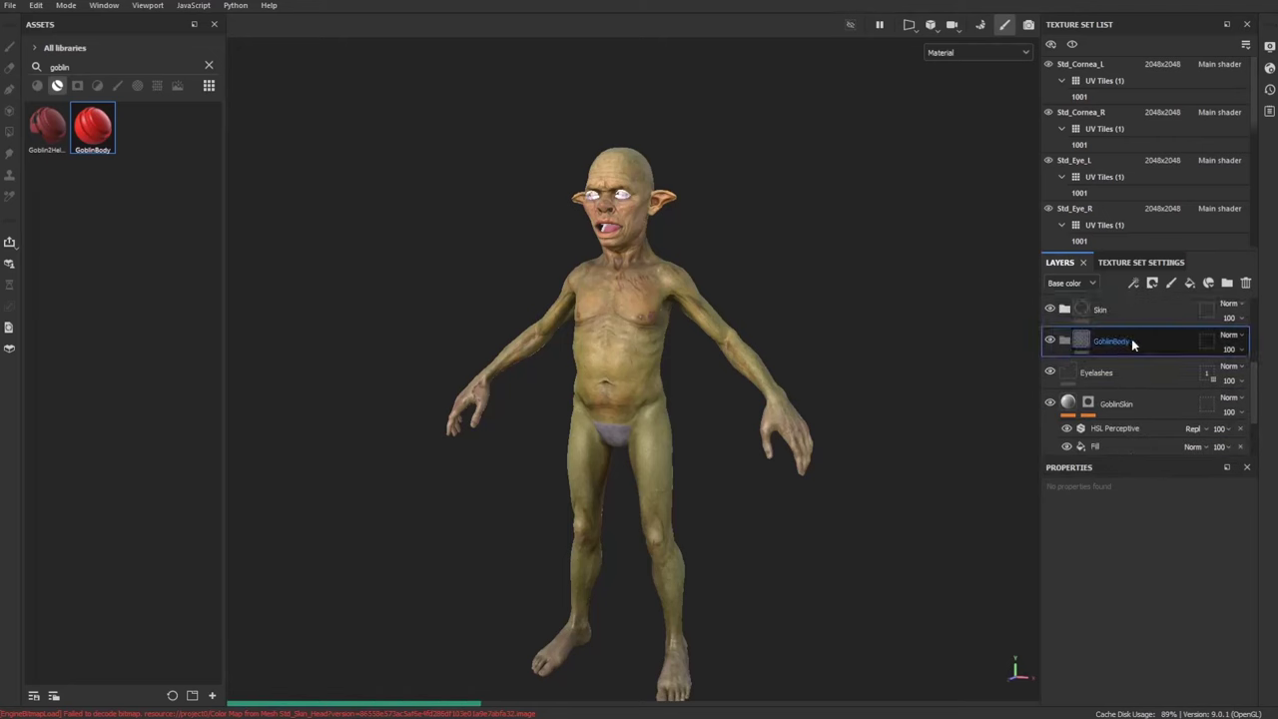
click(1246, 283)
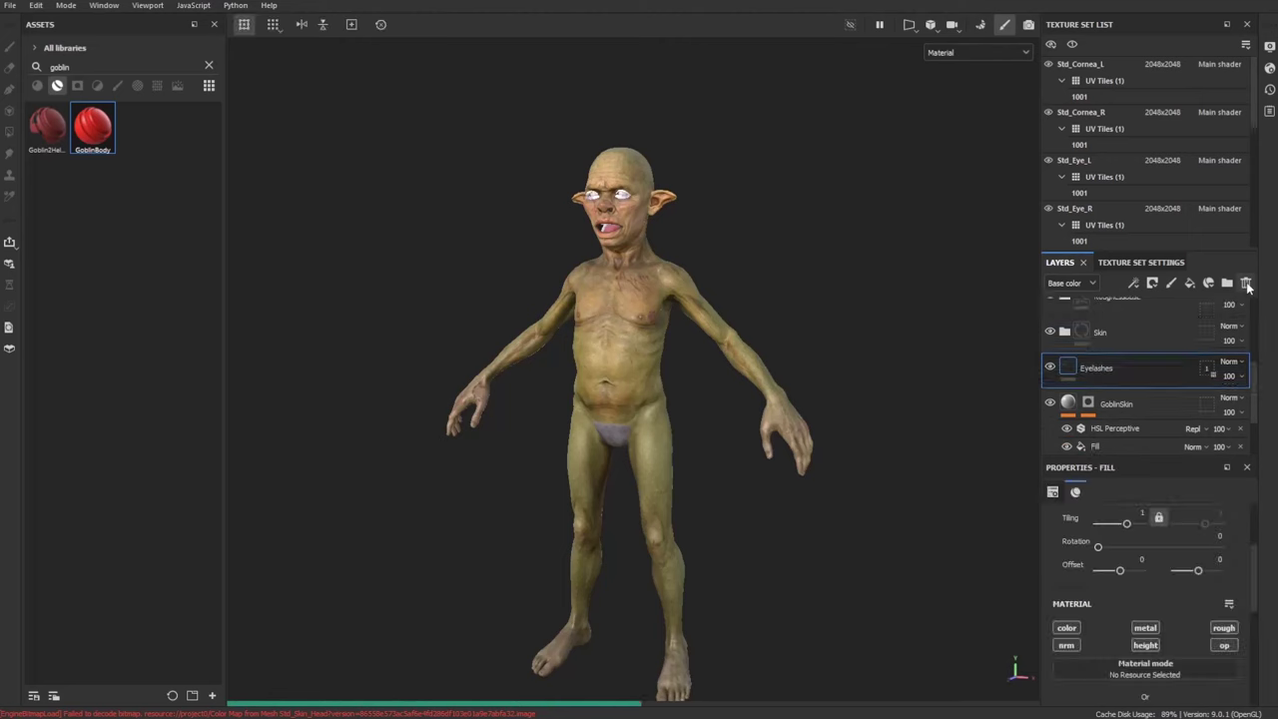
Move the Eyelashes layer to the top of the layer stack
scroll(1108, 376, up, 3)
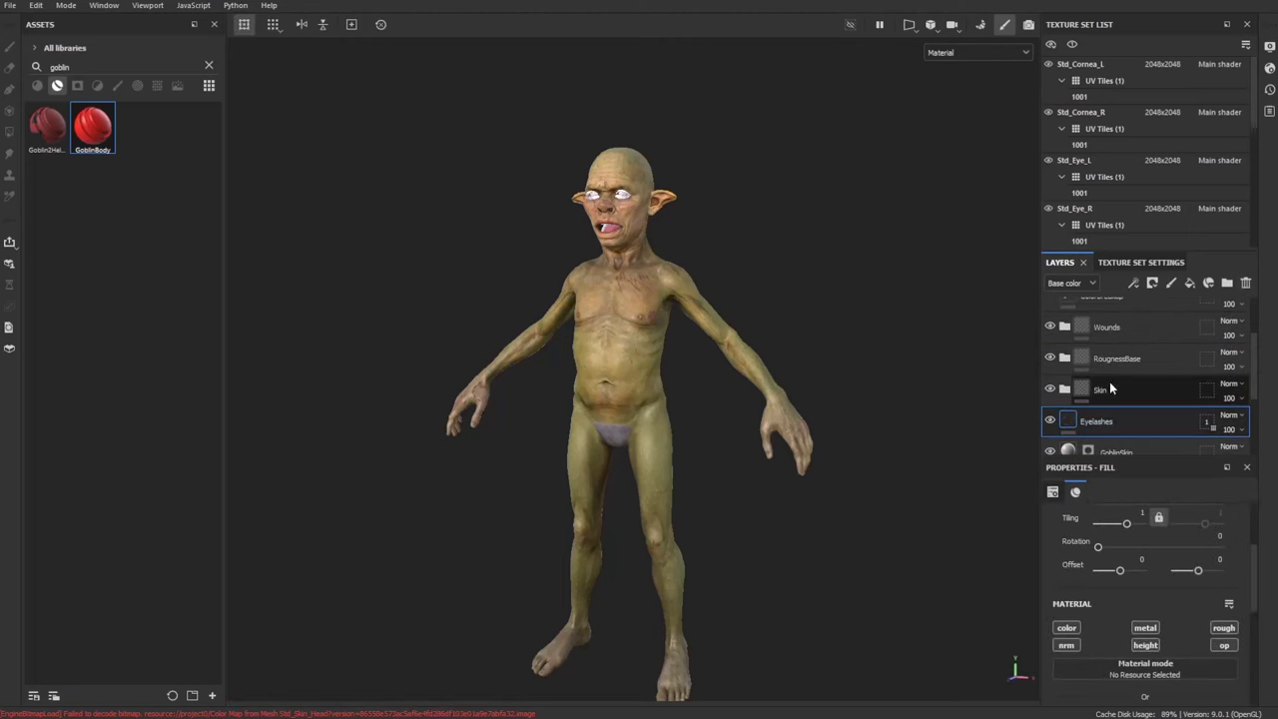
mouse_move(1111, 422)
mouse_down()
mouse_move(1121, 300)
mouse_move(1097, 302)
mouse_up()
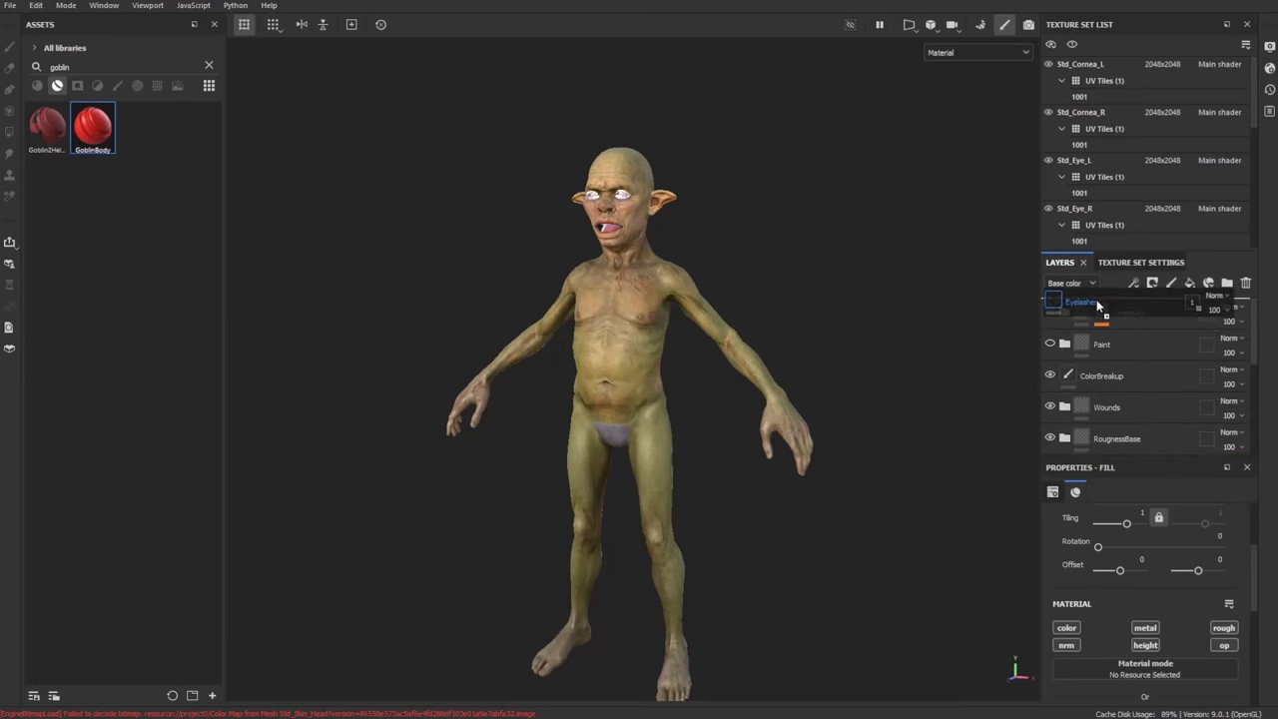
Delete the GoblinSkin and BaseHuman layers from the bottom of the stack, and select the Skin folder
scroll(1161, 387, down, 5)
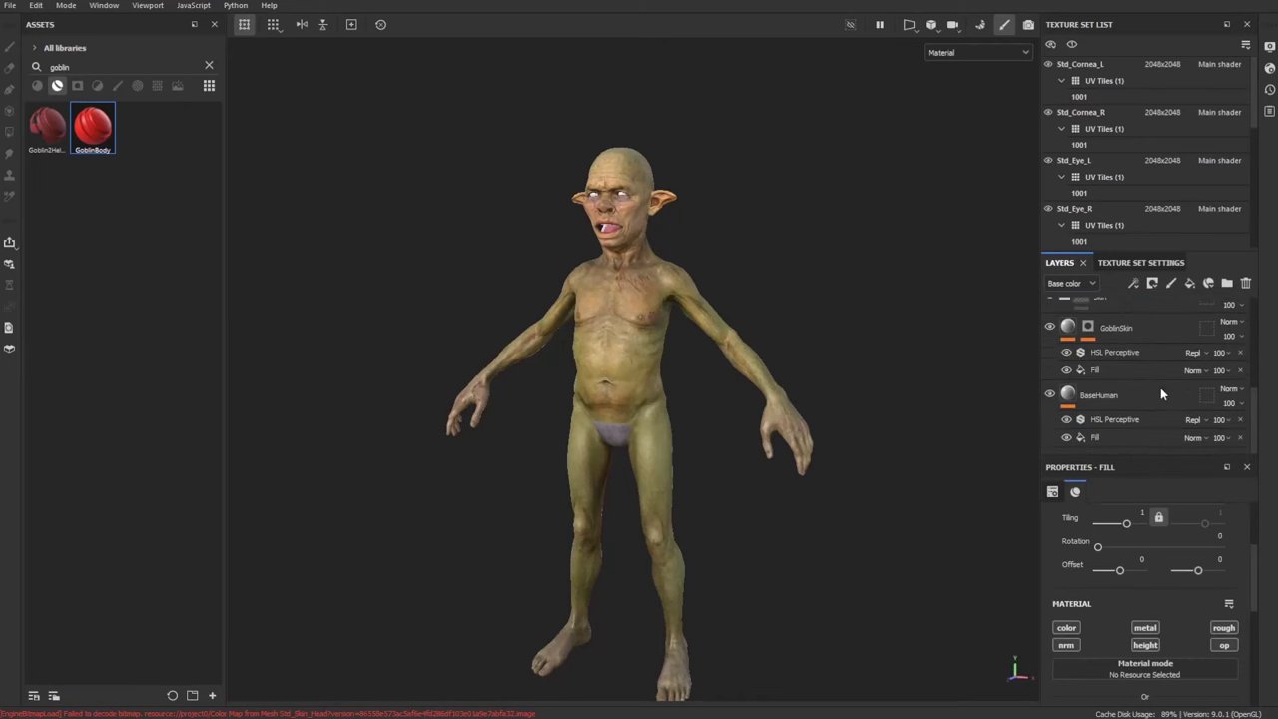
click(1138, 398)
ctrl+click(1144, 331)
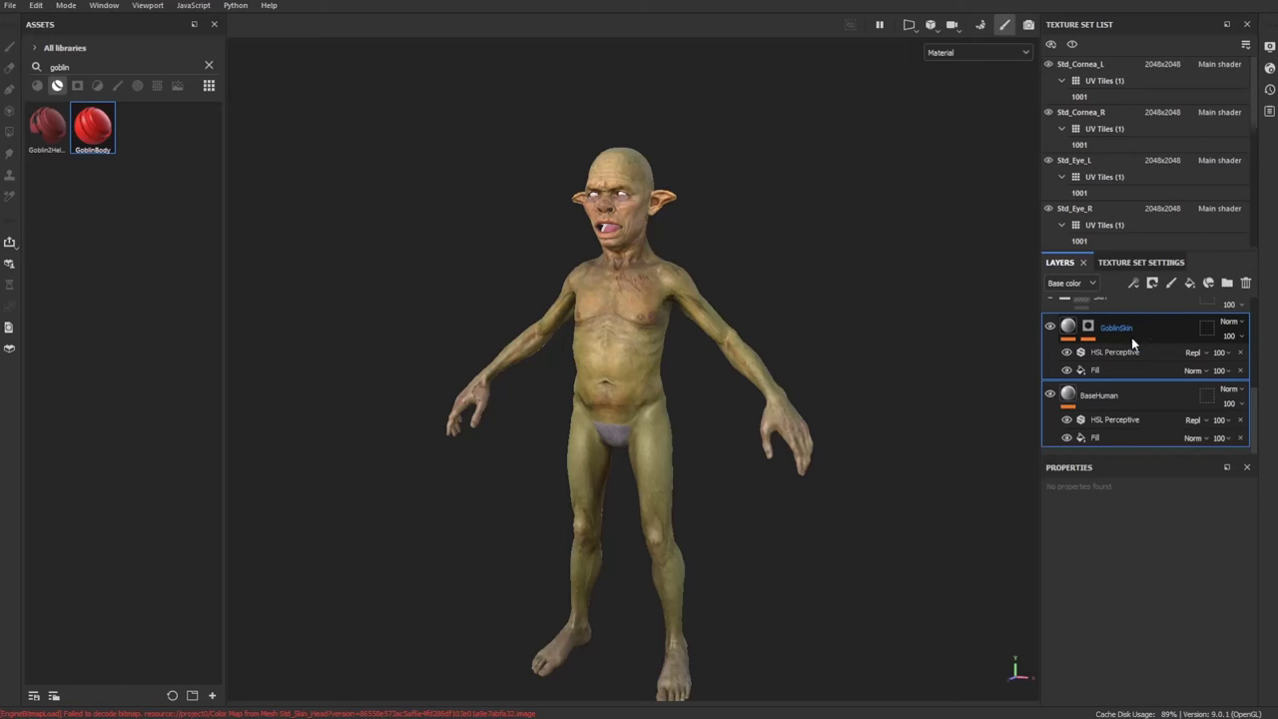
click(1247, 287)
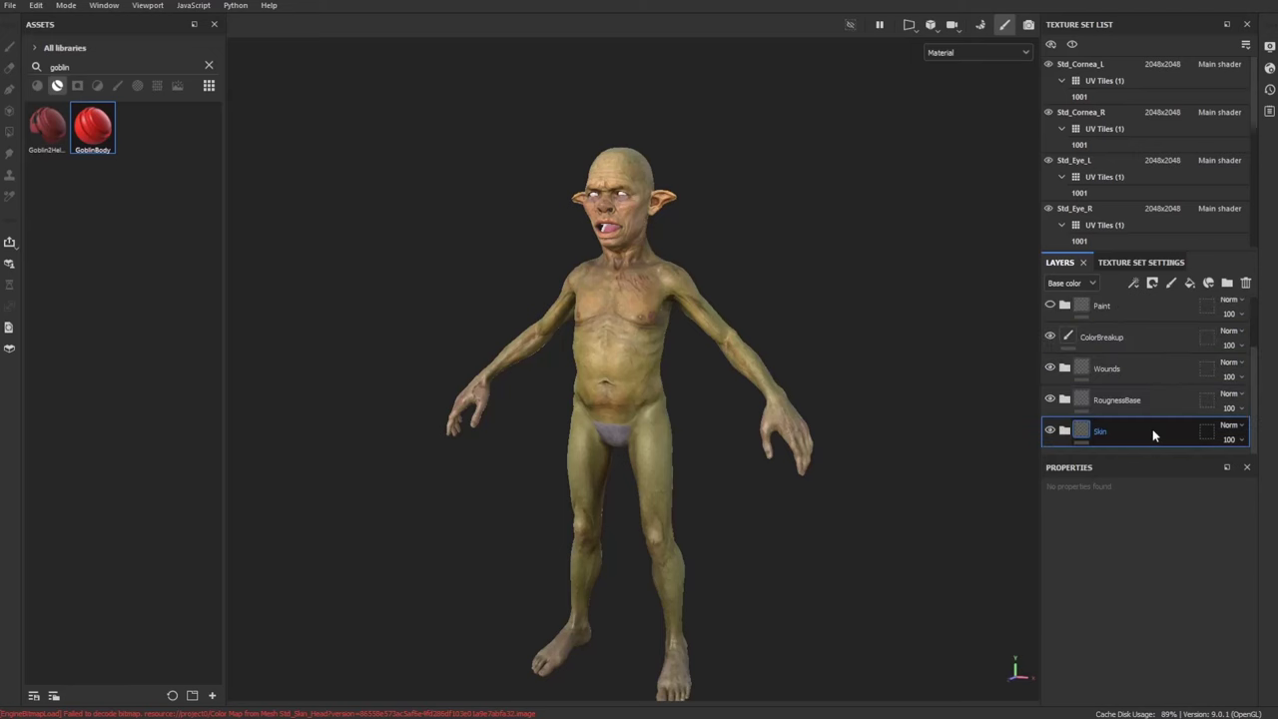
click(1153, 429)
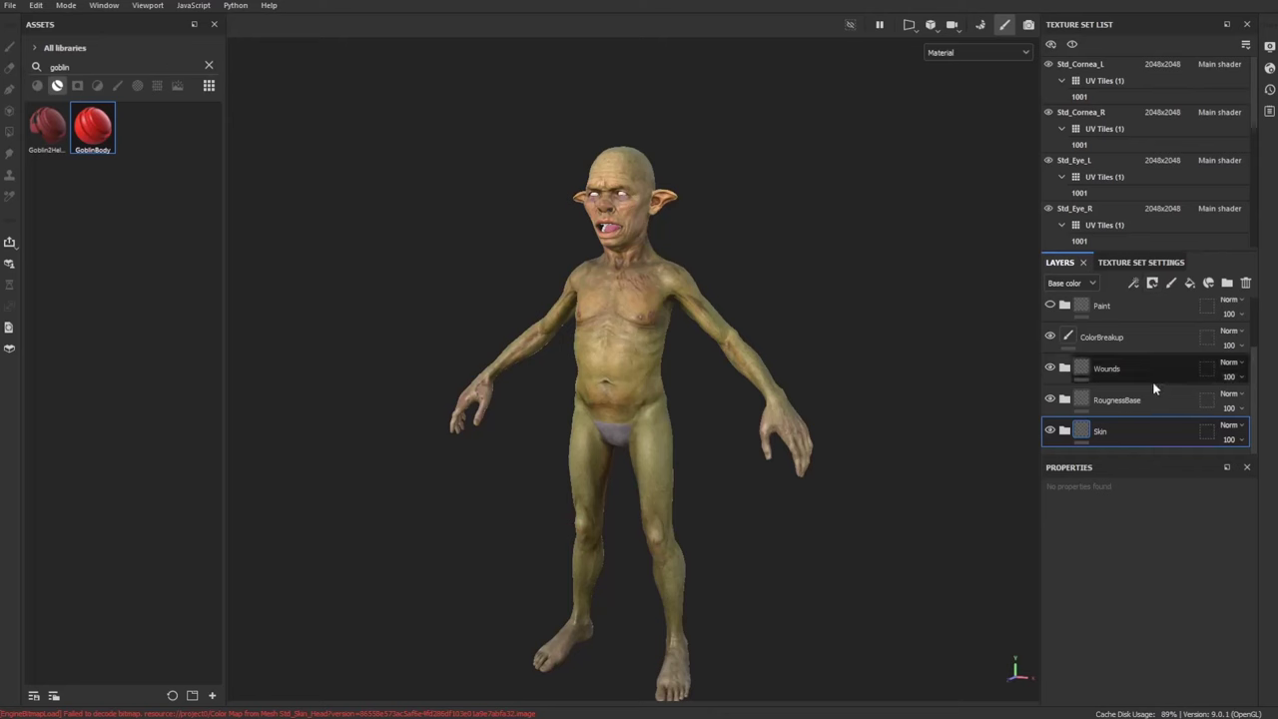
Hide the SimpleDirt, ColorBreakup, Wounds and RougnessBase layers, and briefly show Paint before hiding it again
scroll(1088, 394, up, 2)
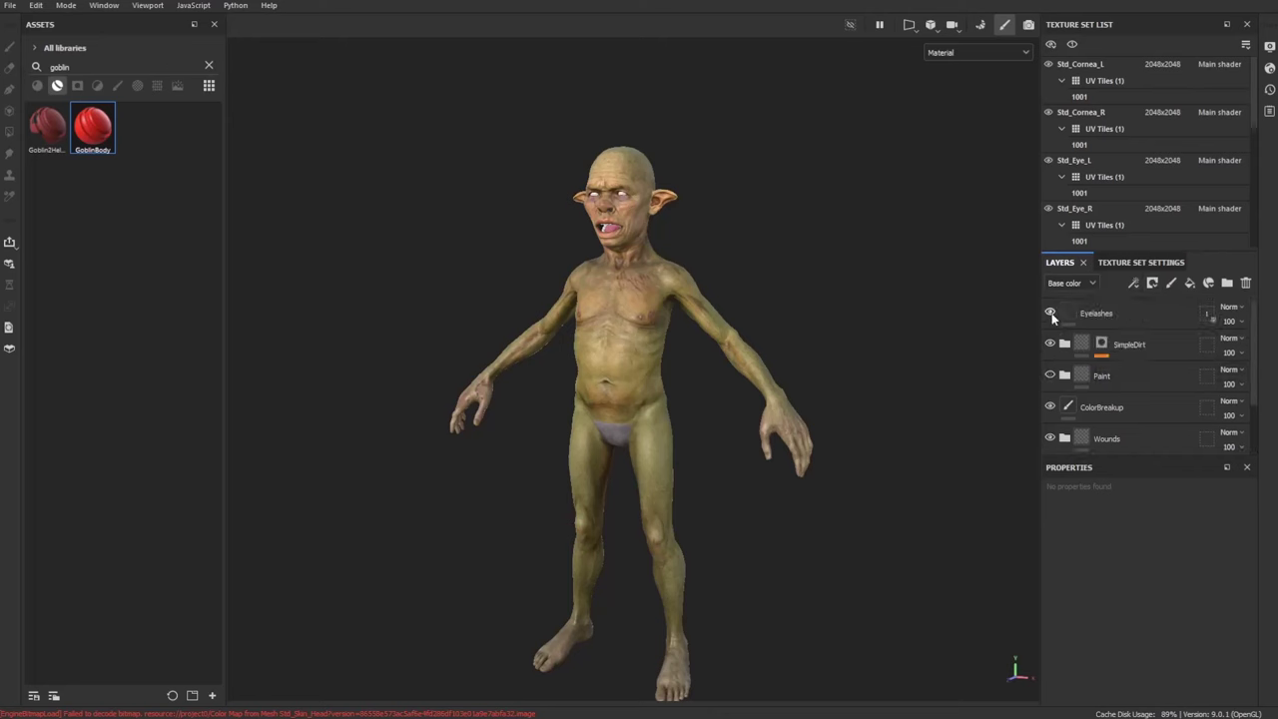
click(1050, 344)
click(1050, 375)
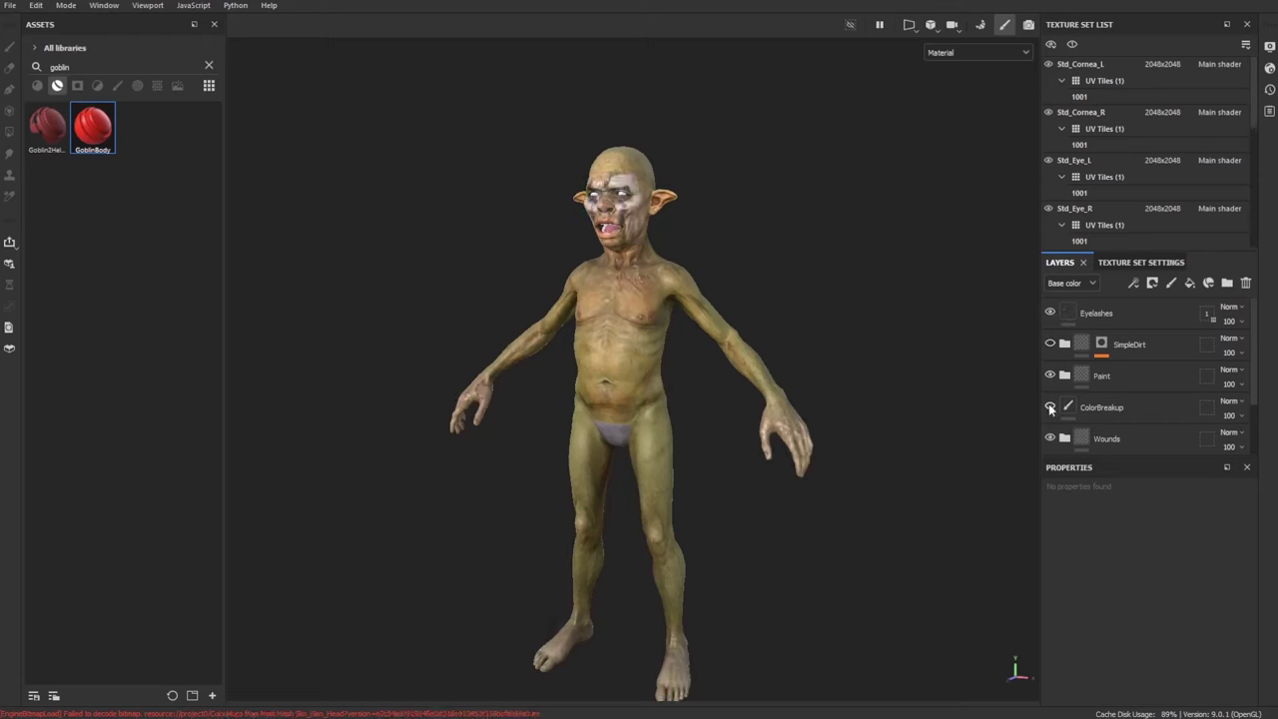
click(1049, 406)
click(1050, 438)
scroll(1126, 411, down, 2)
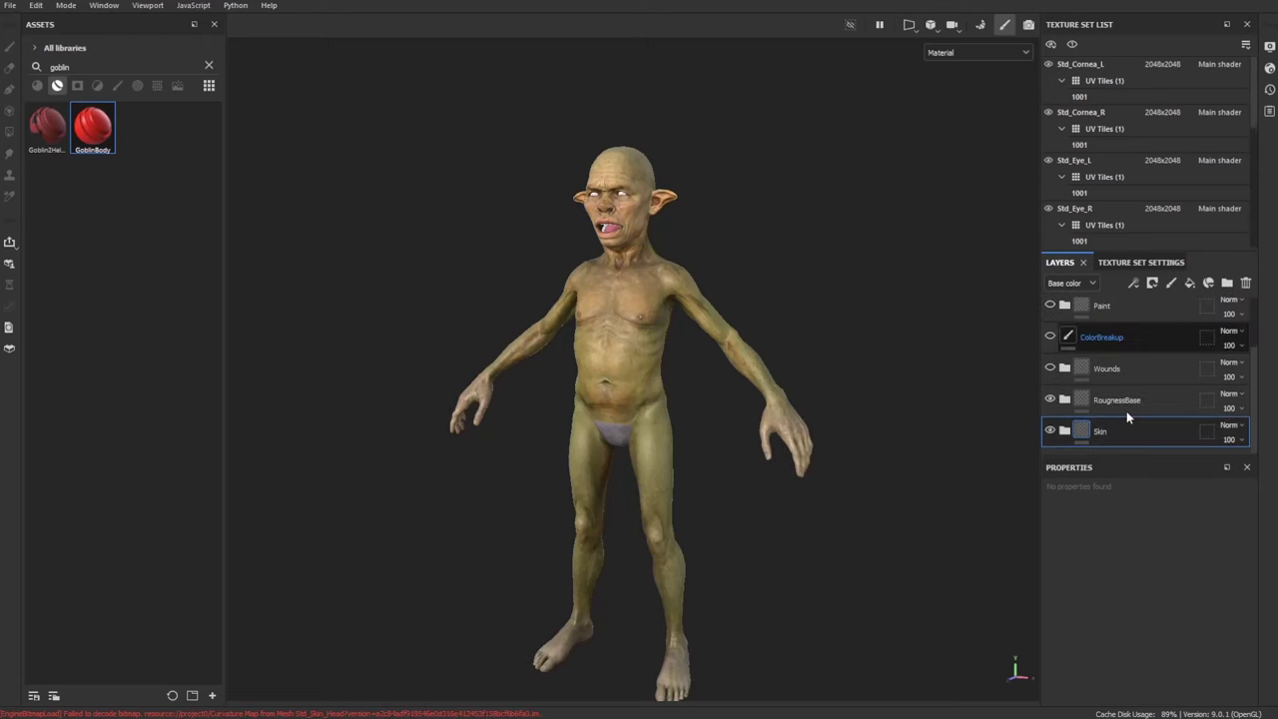
click(1050, 399)
Expand the Skin folder, hide ColorBreakupOvrl and BCGreenOverlay, and toggle BCHuman-ish off and on to compare the skin
click(1065, 431)
scroll(1129, 402, down, 5)
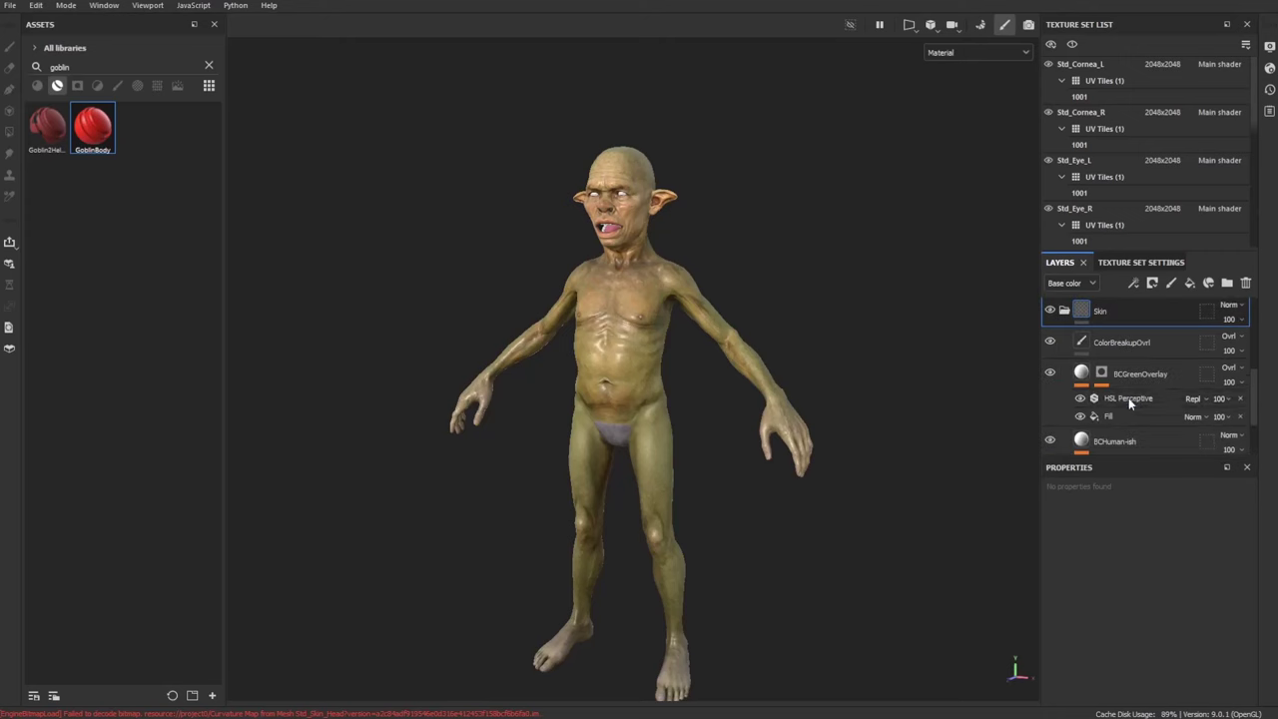
scroll(1072, 400, up, 2)
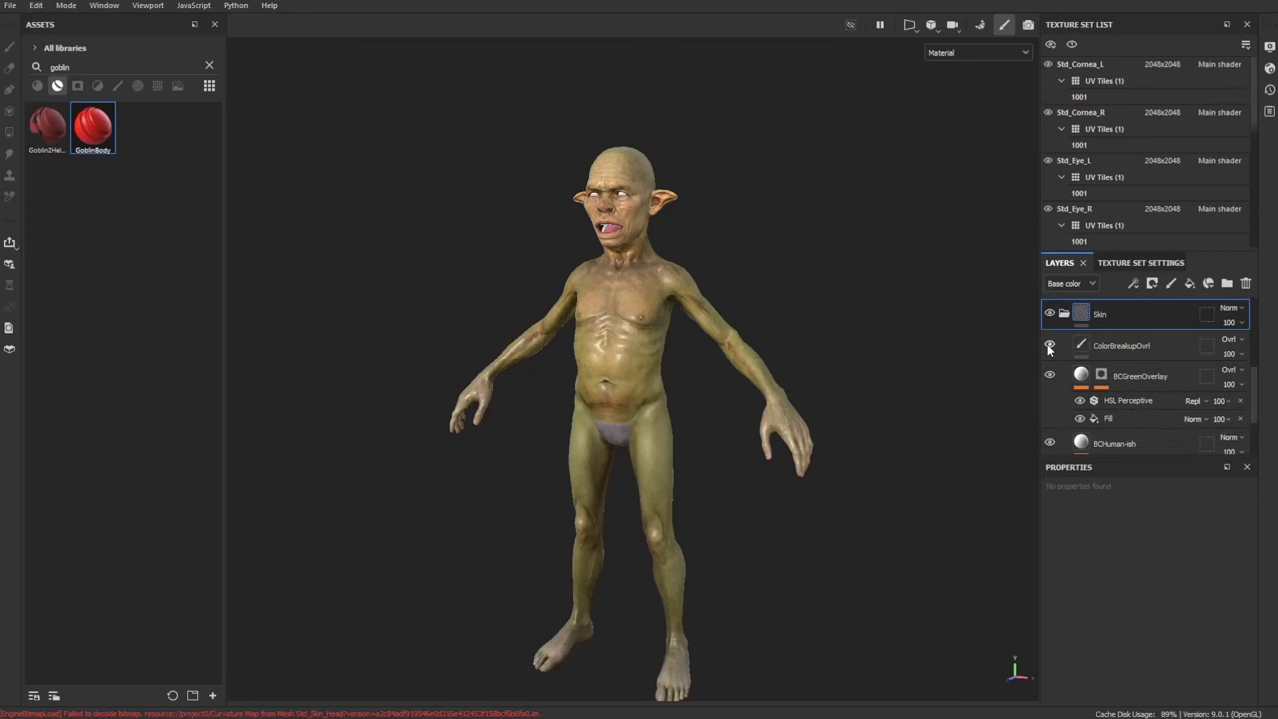
click(1049, 379)
scroll(1059, 378, down, 2)
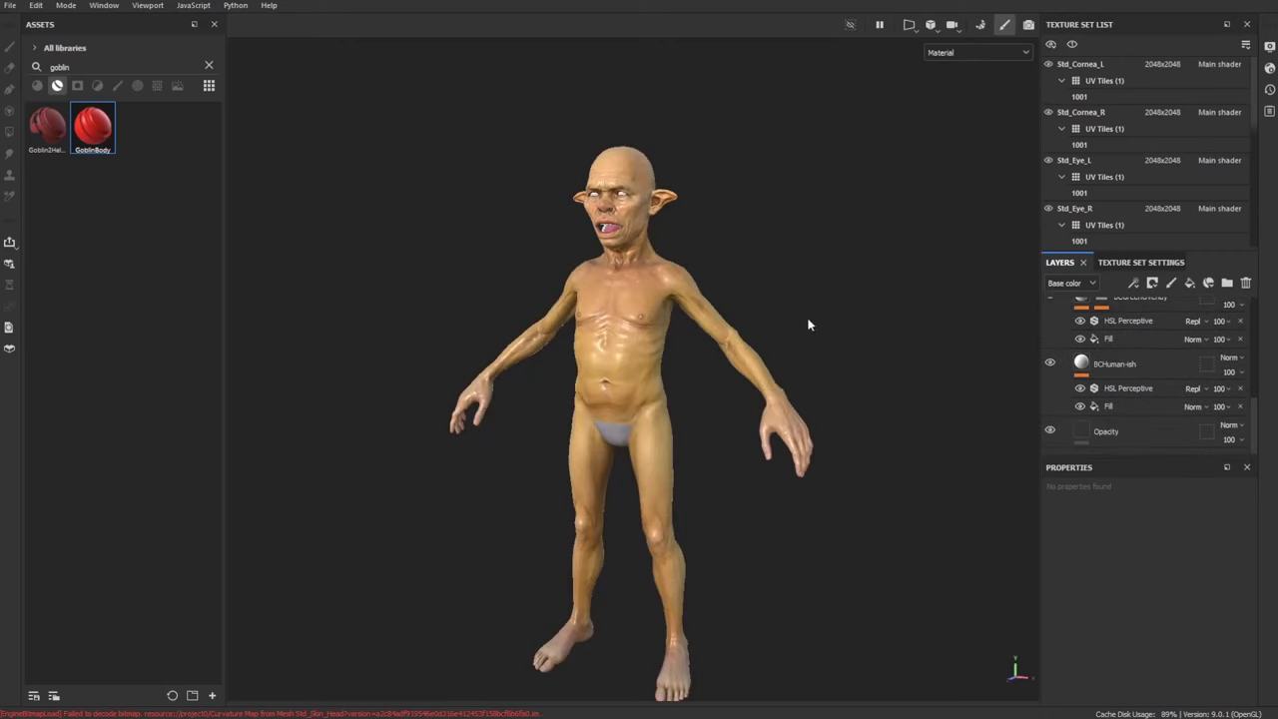
click(1050, 364)
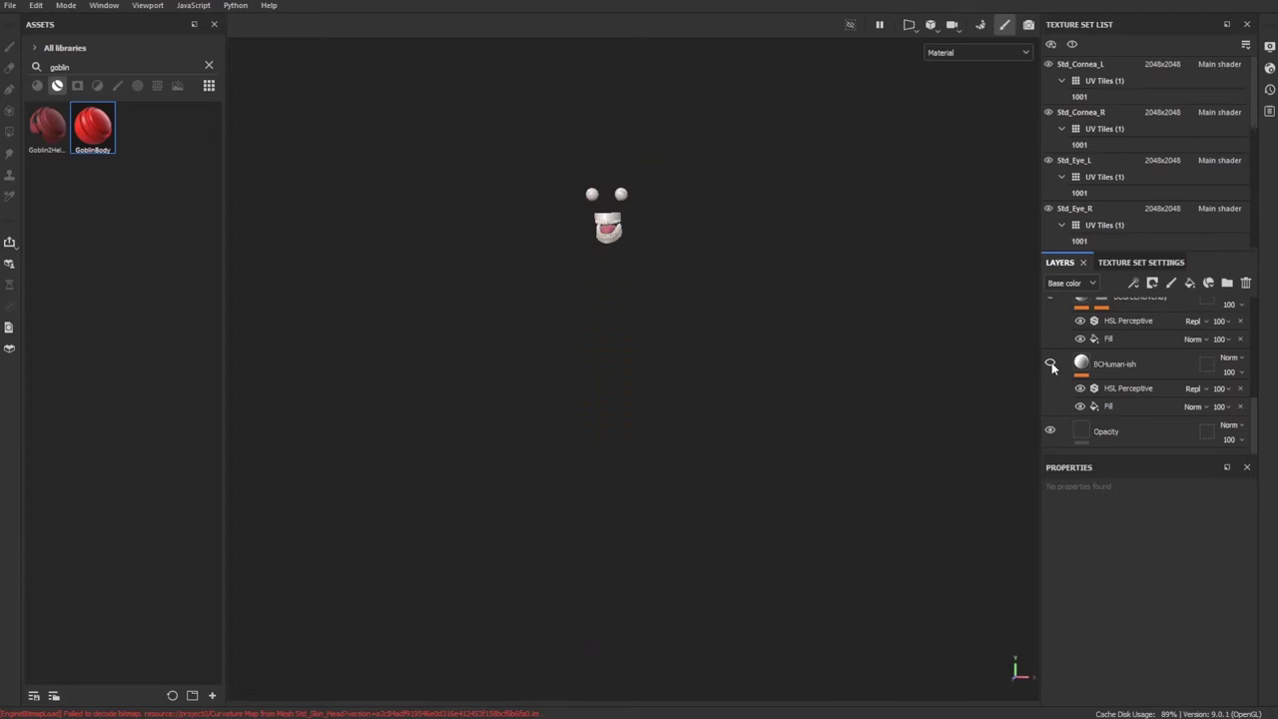
click(1051, 365)
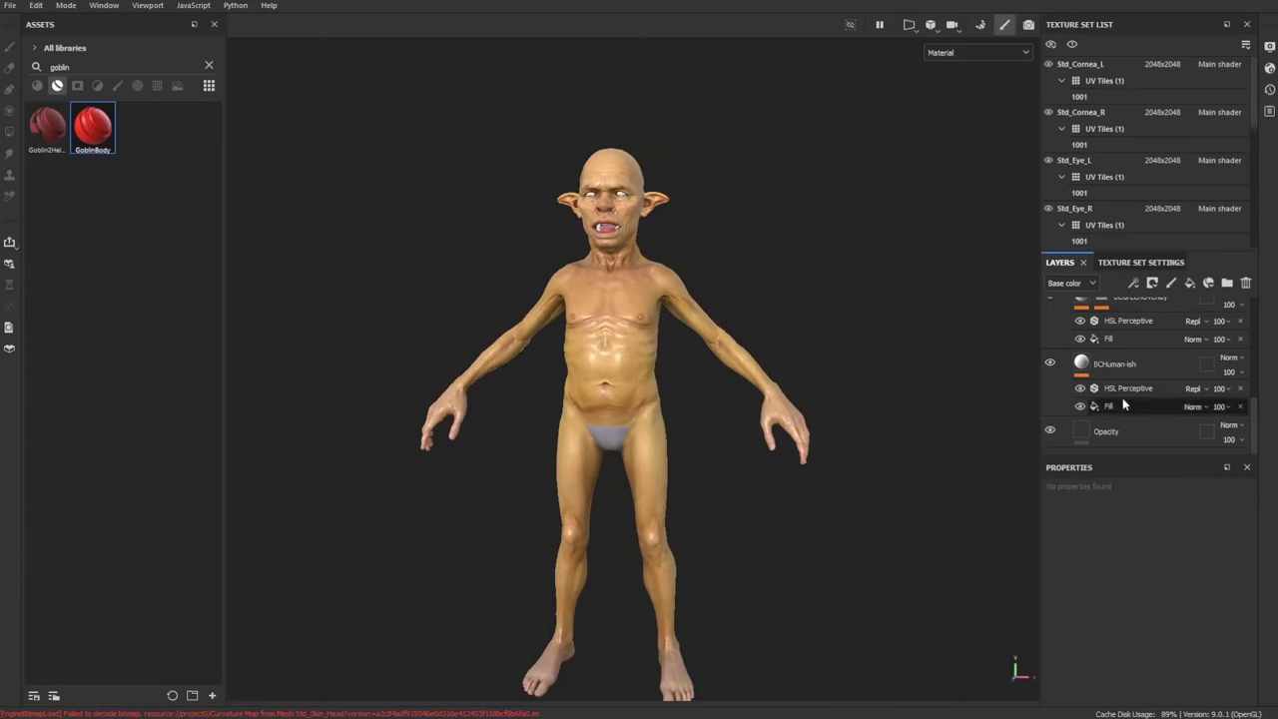
Show the BCGreenOverlay layer again and examine its painted mask on the model
scroll(1083, 371, up, 2)
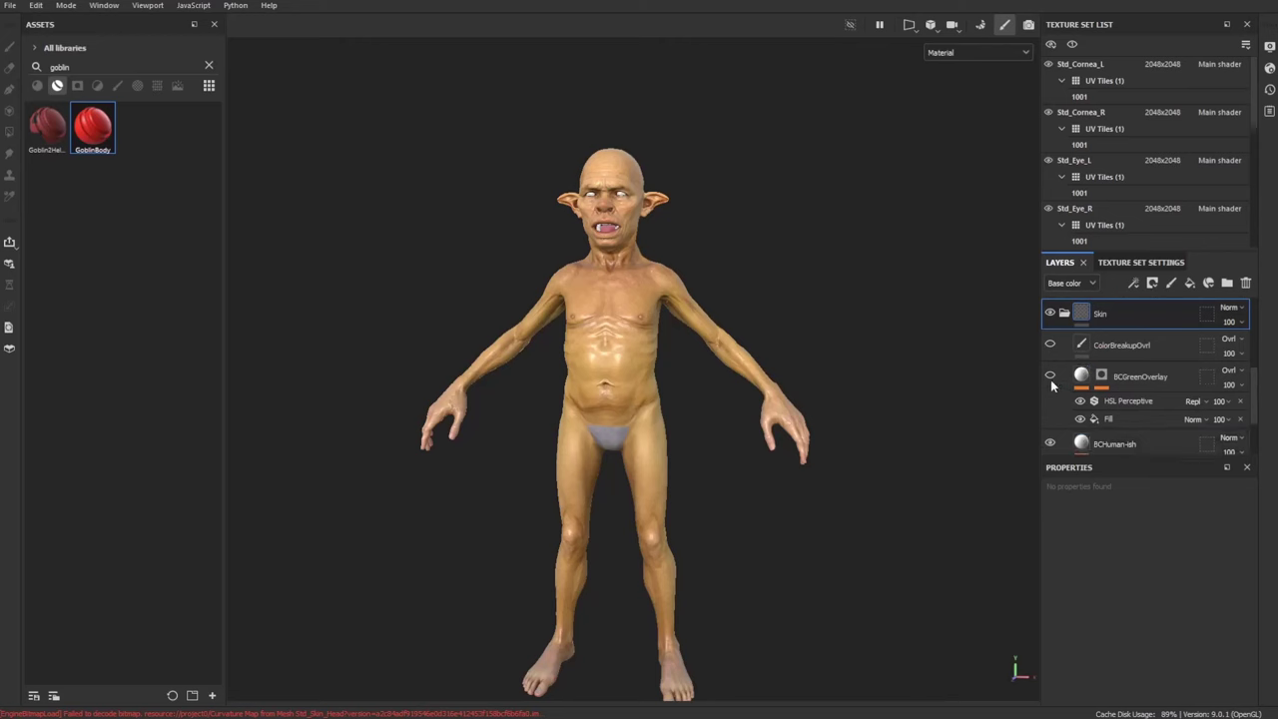
click(1049, 377)
click(1102, 377)
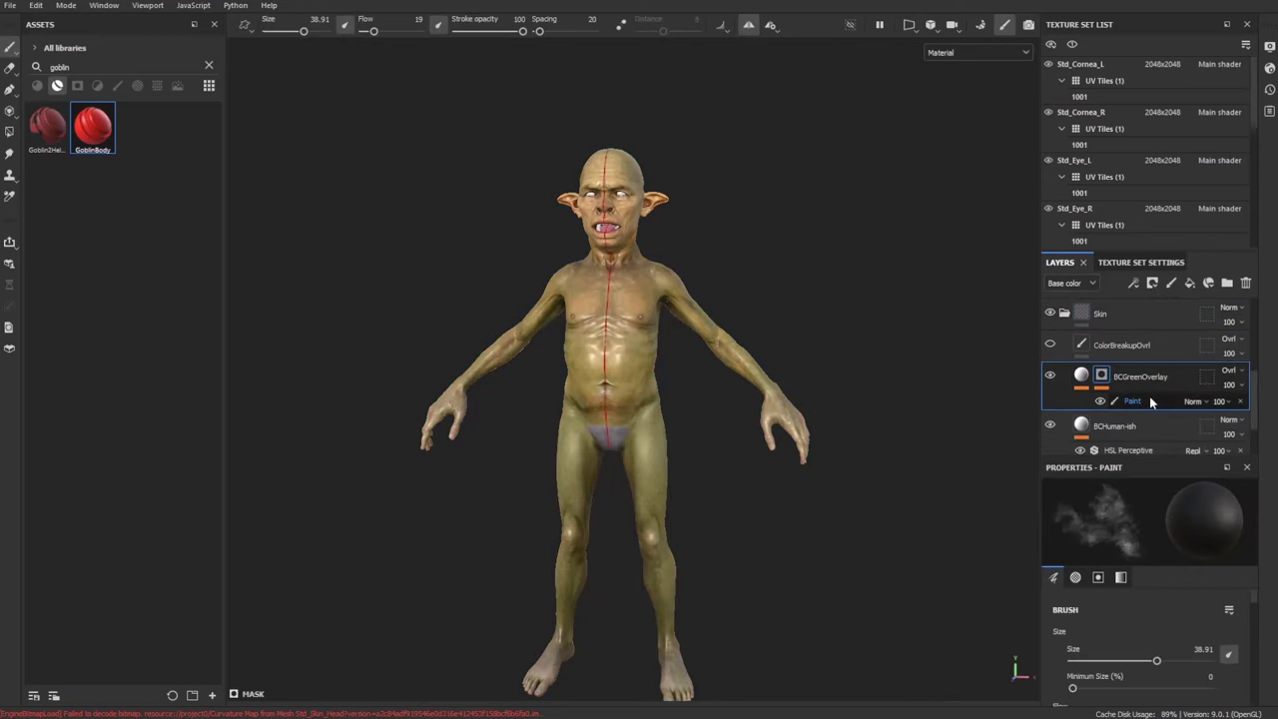
alt+click(1101, 376)
alt+drag(943, 344, 870, 300)
key(m)
Inspect the Roughness, Metallic and Base color channels one by one on the model, and return to the Material view
click(984, 53)
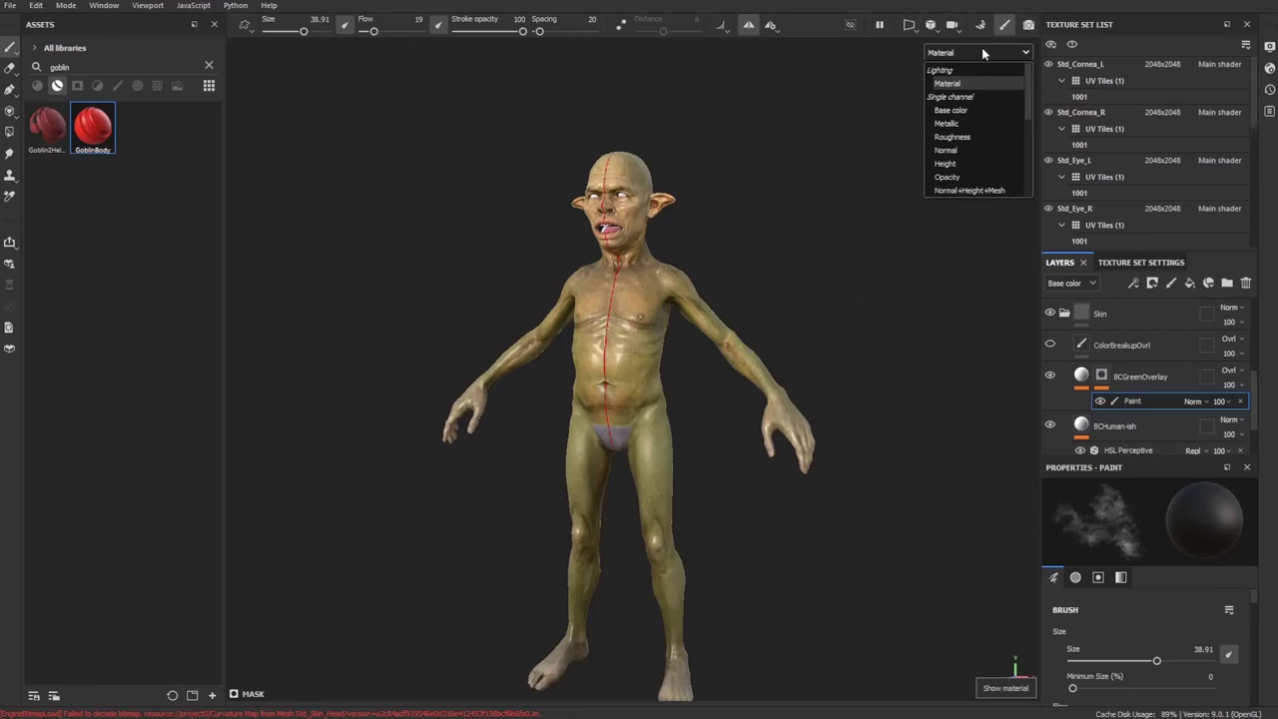
click(966, 136)
click(974, 51)
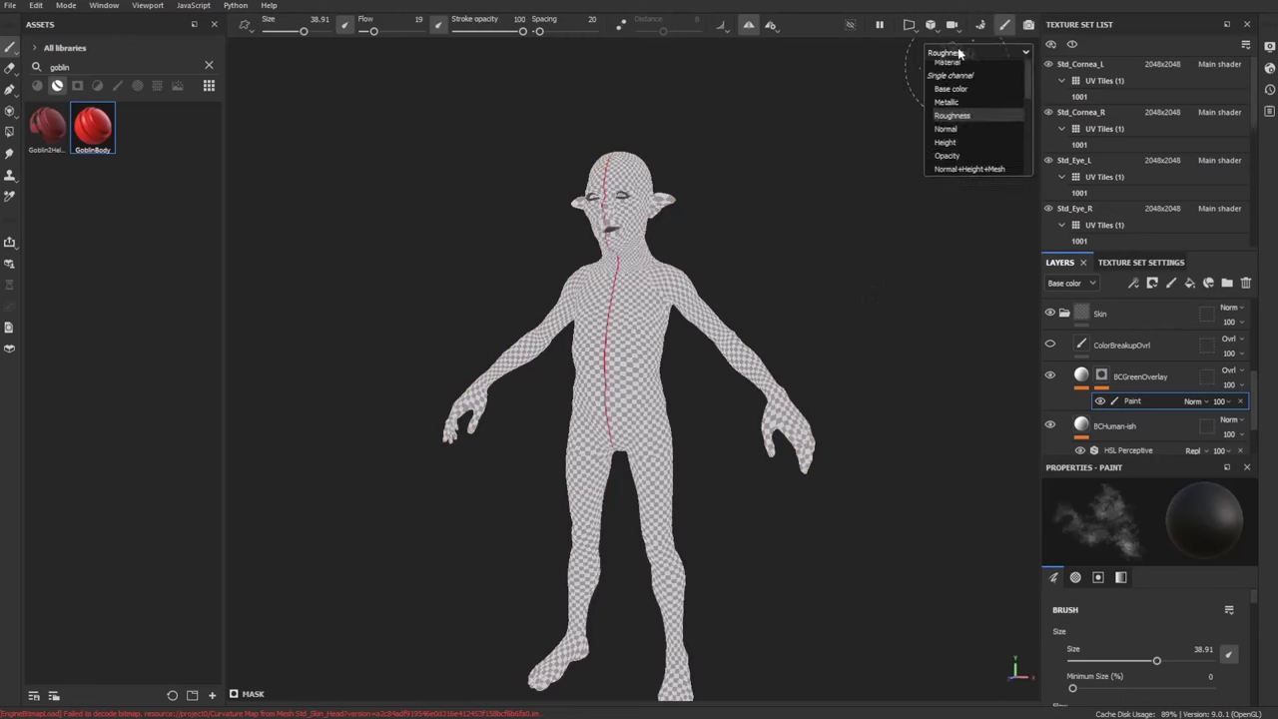
click(956, 137)
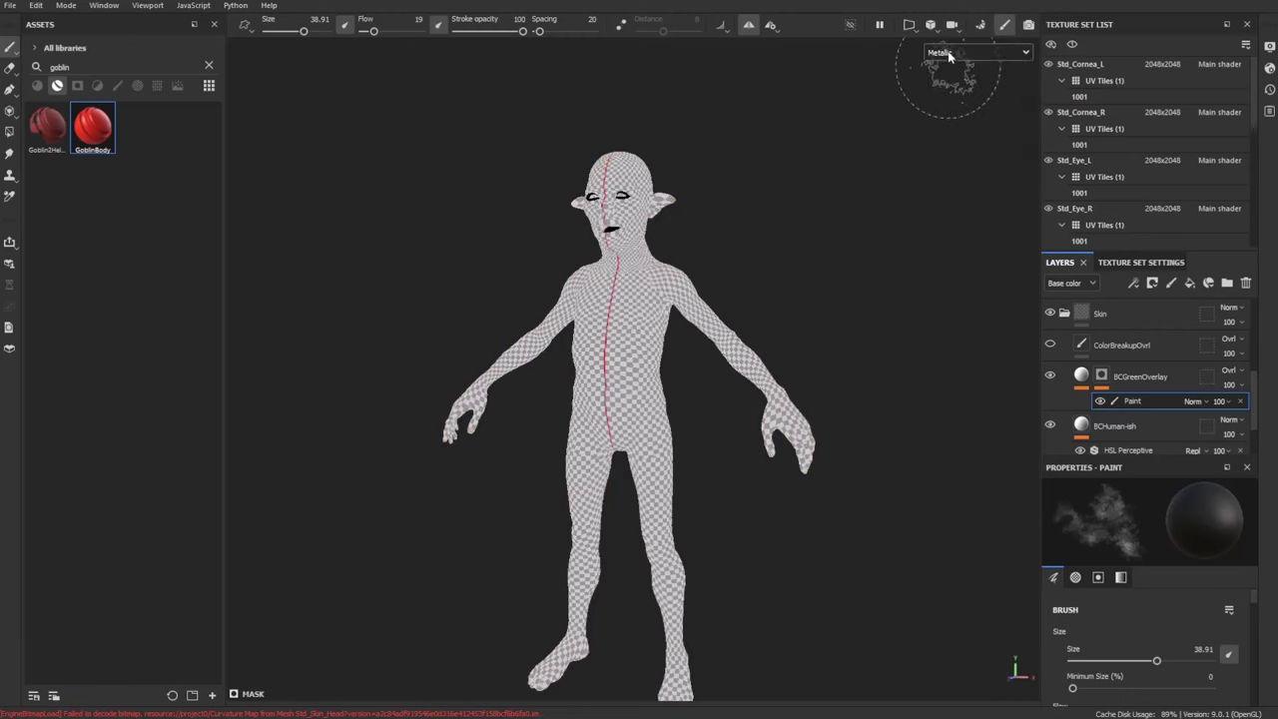
click(943, 53)
click(948, 110)
click(966, 51)
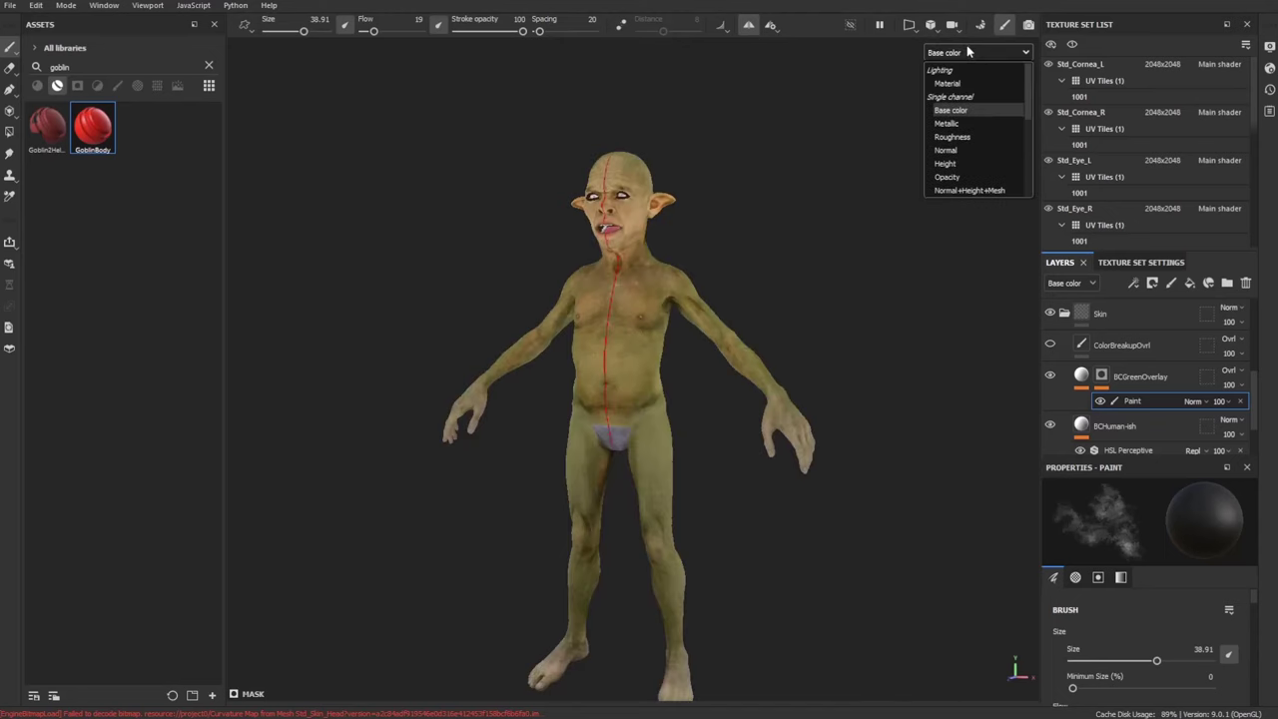
click(961, 85)
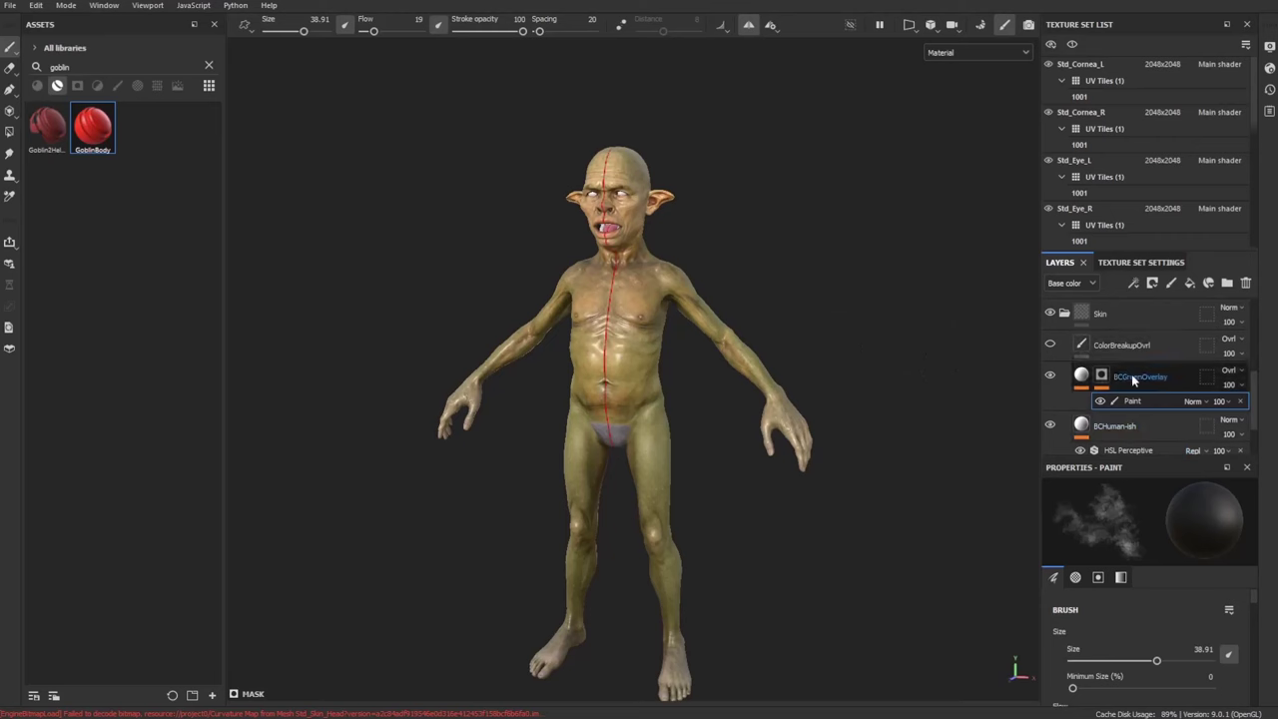
Show the ColorBreakupOvrl layer in the Skin folder again
scroll(1122, 374, up, 1)
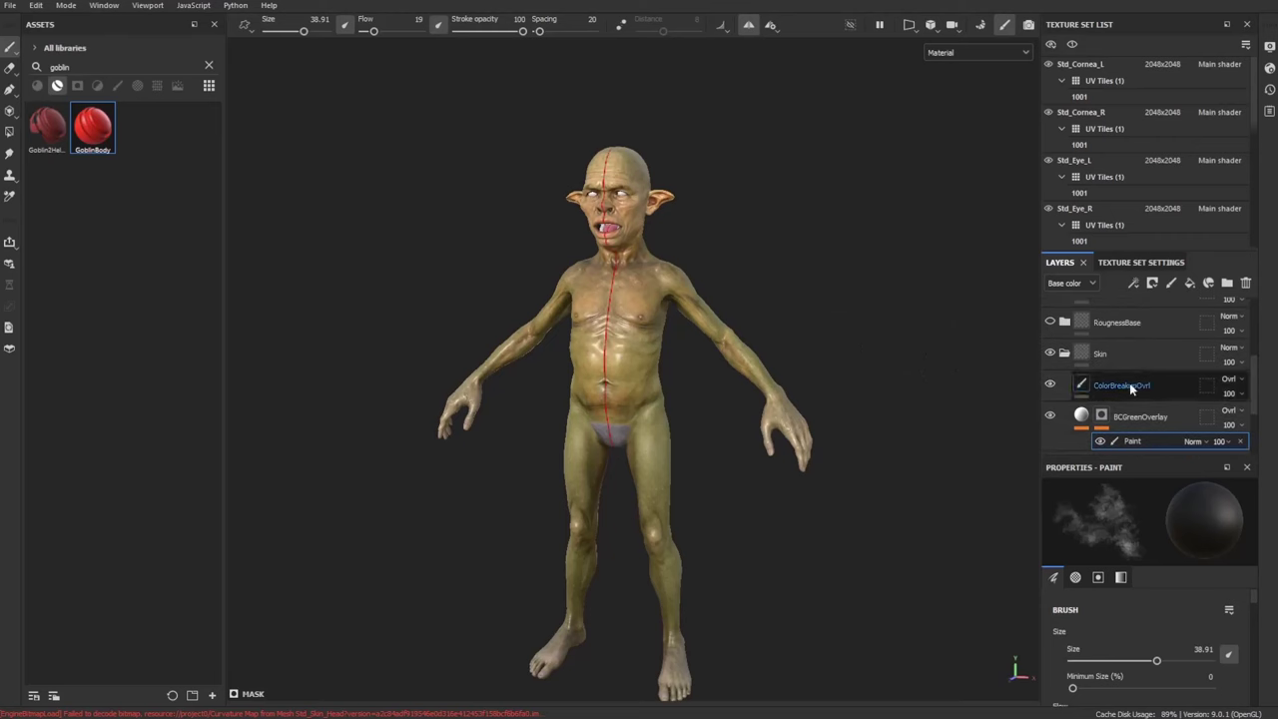
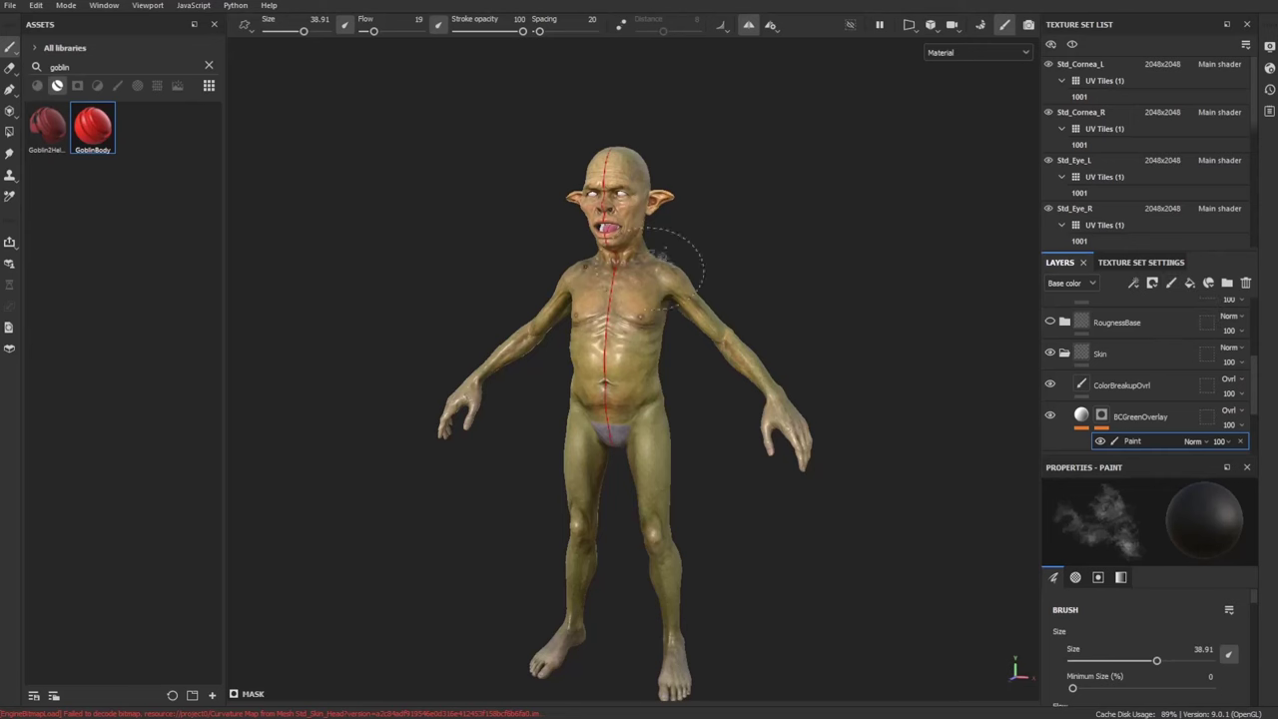
Collapse the Skin folder, show the RougnessBase folder, and examine its effect on the goblin's skin
mouse_move(821, 272)
alt+mouse_down()
mouse_move(320, 285)
mouse_move(842, 260)
mouse_move(825, 277)
alt+mouse_up()
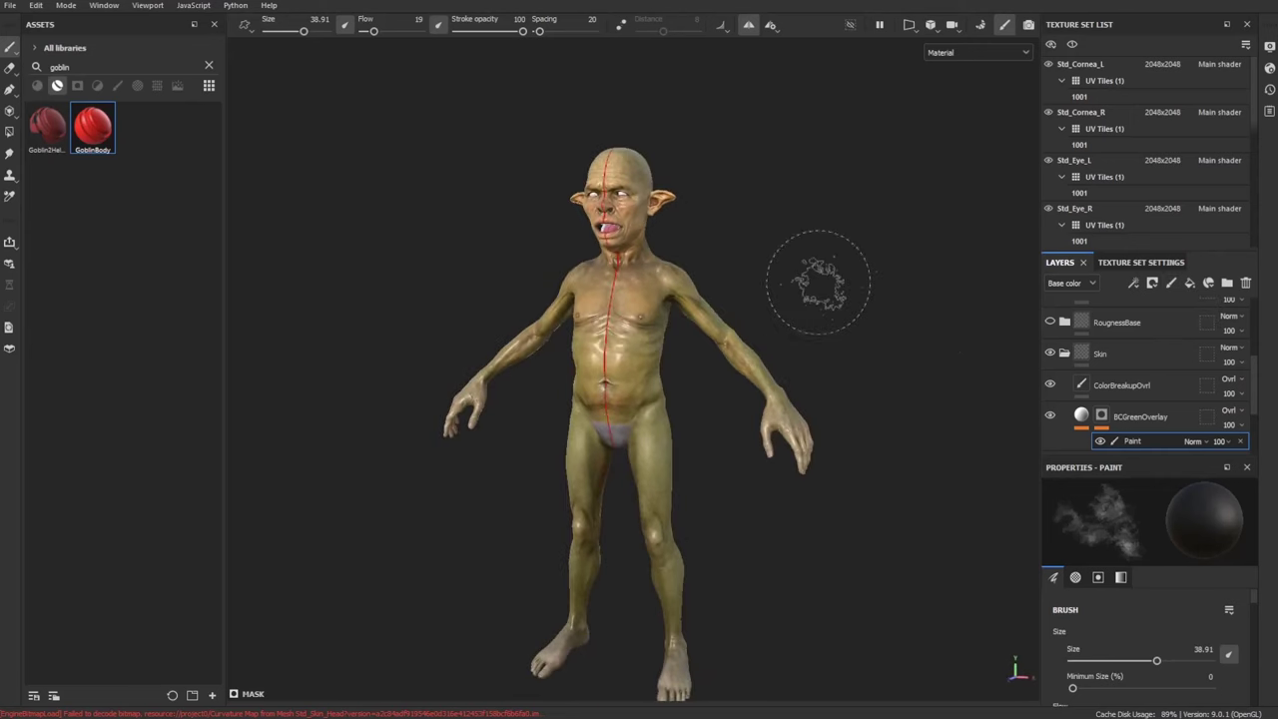
click(1113, 356)
click(1065, 356)
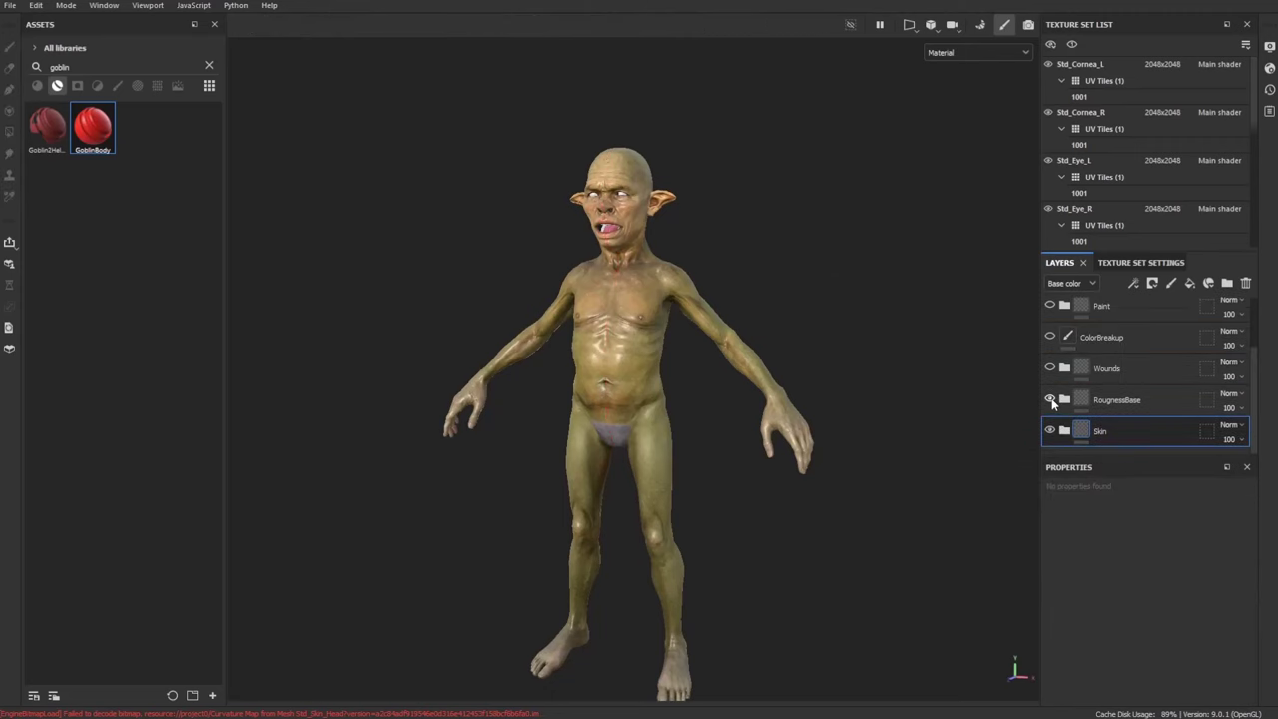
mouse_move(742, 303)
alt+mouse_down()
mouse_move(716, 308)
mouse_move(787, 300)
mouse_move(737, 297)
alt+mouse_up()
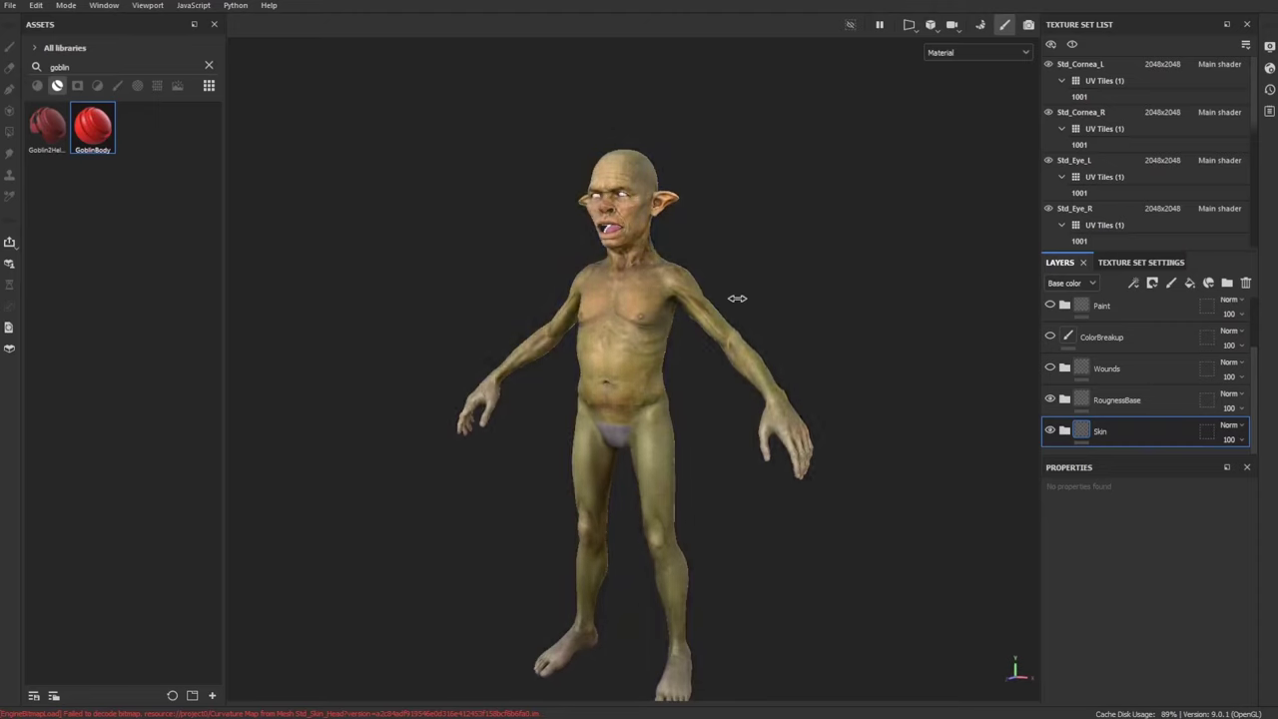
shift+right_drag(737, 298, 743, 421)
mouse_move(743, 421)
shift+right_down()
mouse_move(766, 420)
mouse_move(725, 422)
mouse_move(766, 419)
shift+right_up()
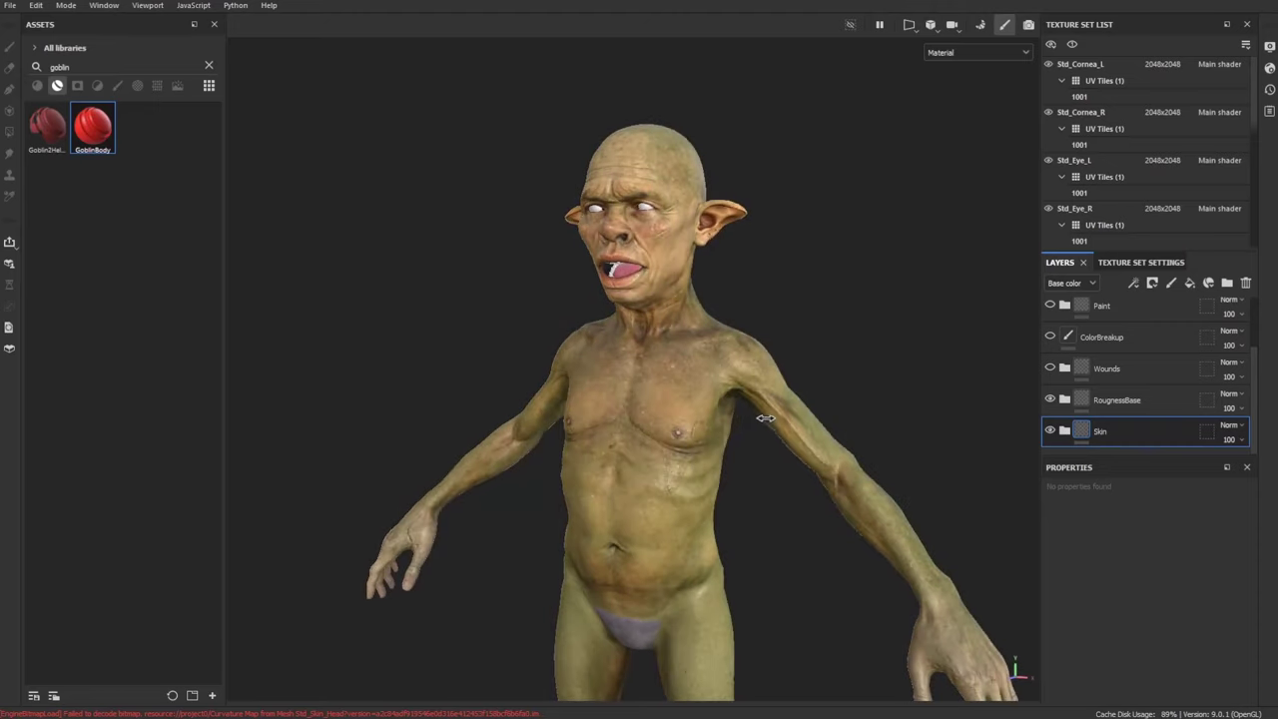
Expand and show the Wounds folder, and hide WoundBreakup to inspect the DeepWound marks on the chest
scroll(1179, 399, up, 2)
click(1065, 408)
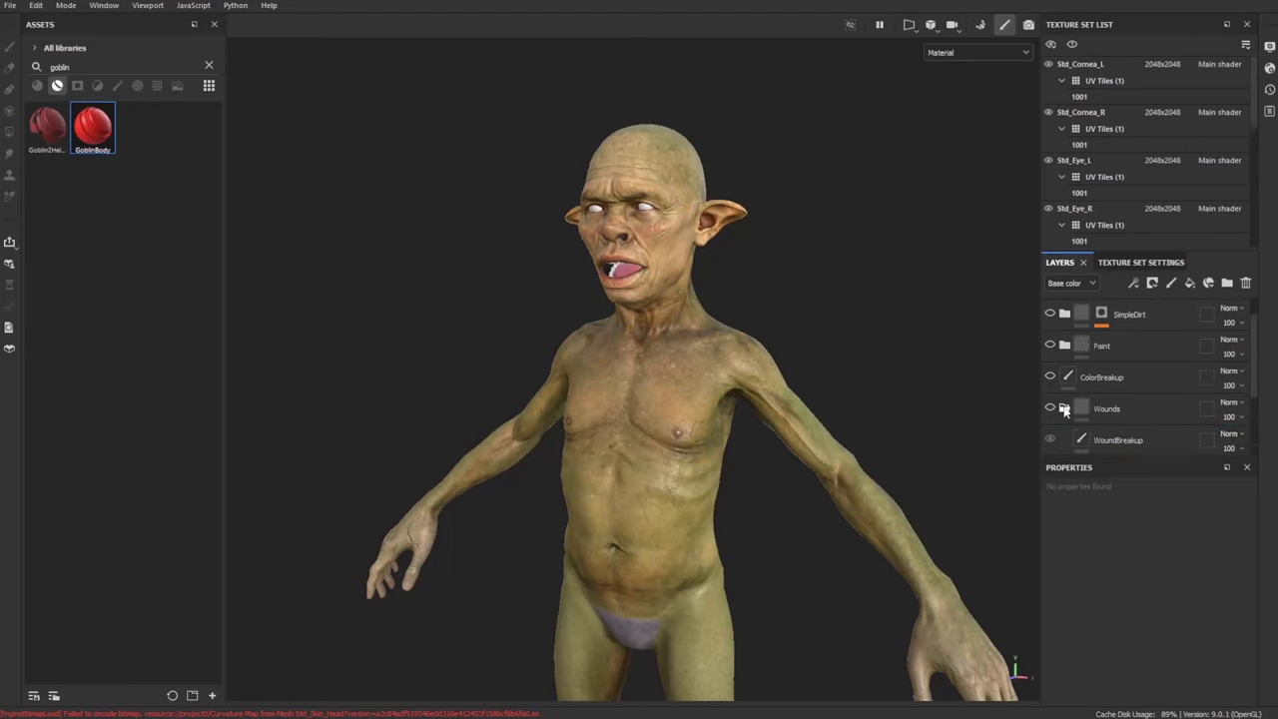
scroll(1065, 405, down, 3)
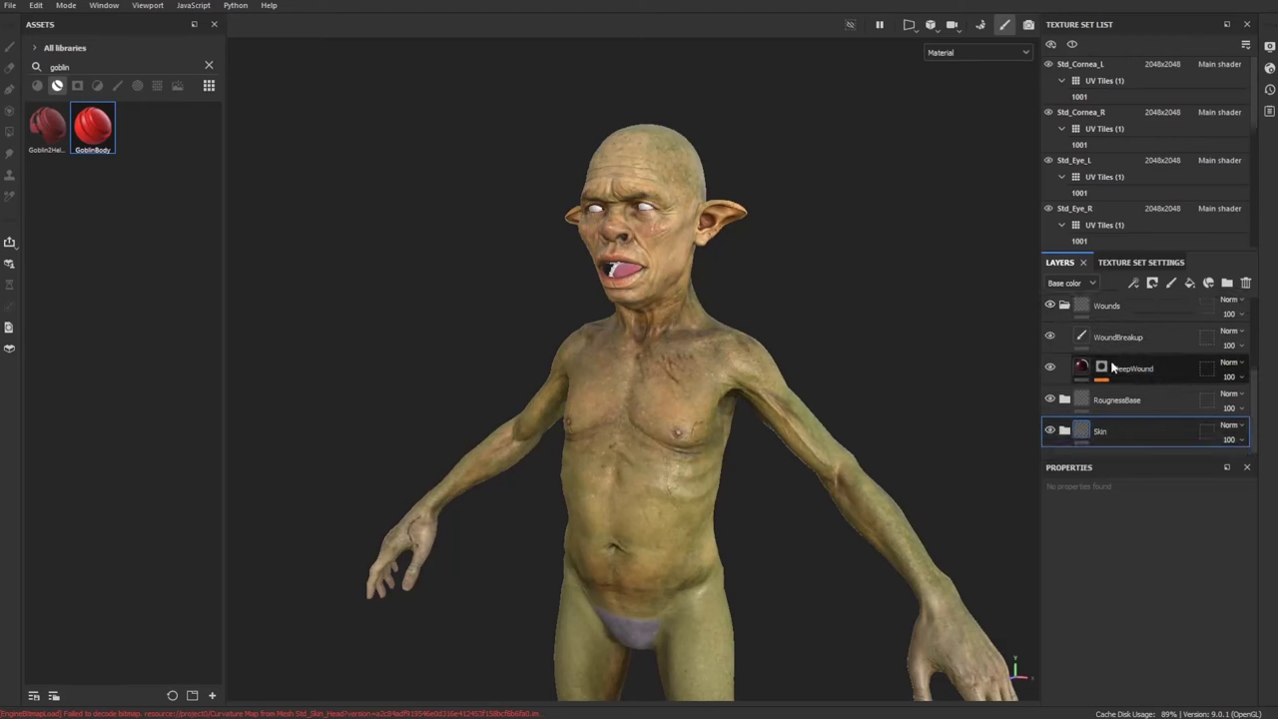
click(1049, 337)
alt+drag(885, 381, 774, 335)
alt+right_drag(774, 334, 957, 561)
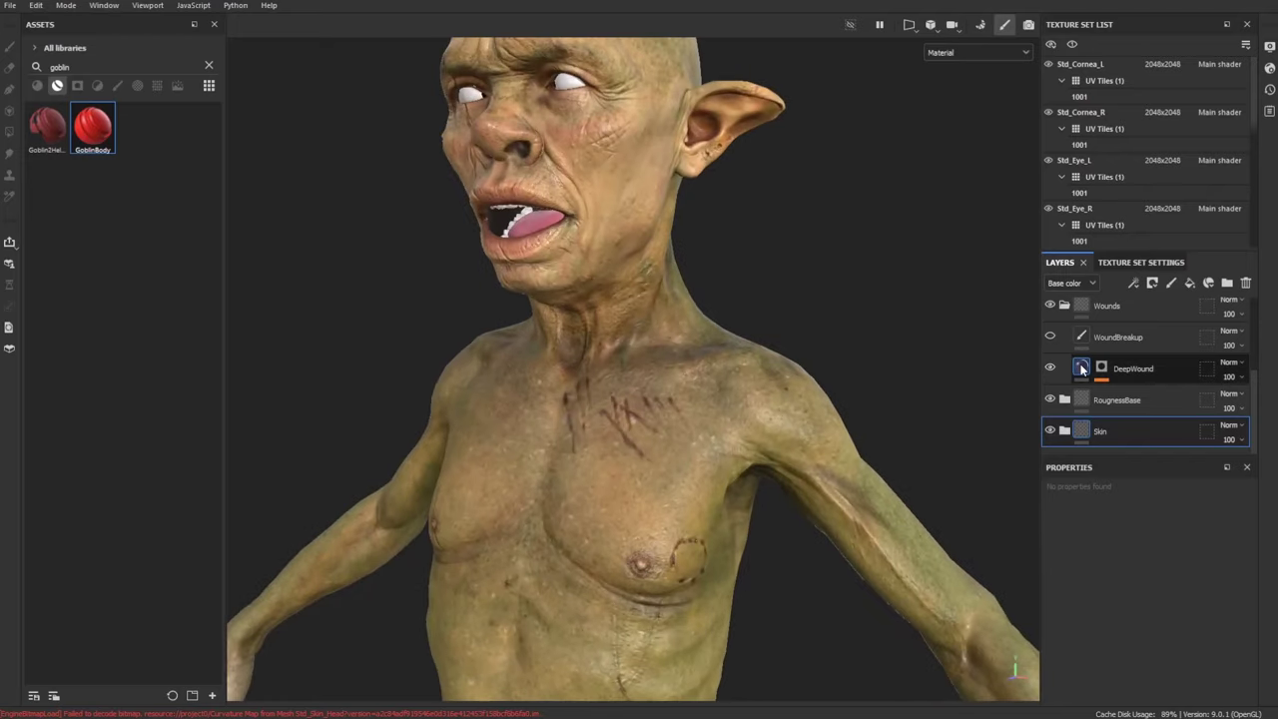
Duplicate the DeepWound layer in the Wounds folder
click(1100, 367)
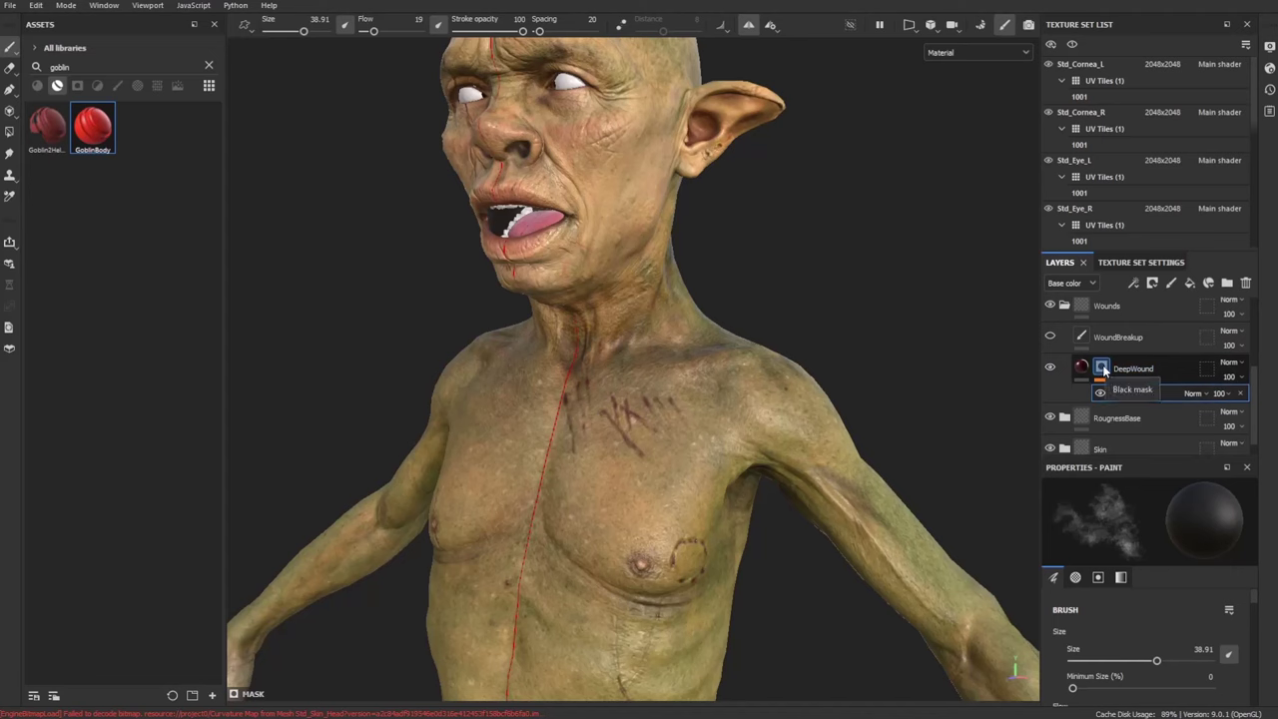
right_click(1104, 370)
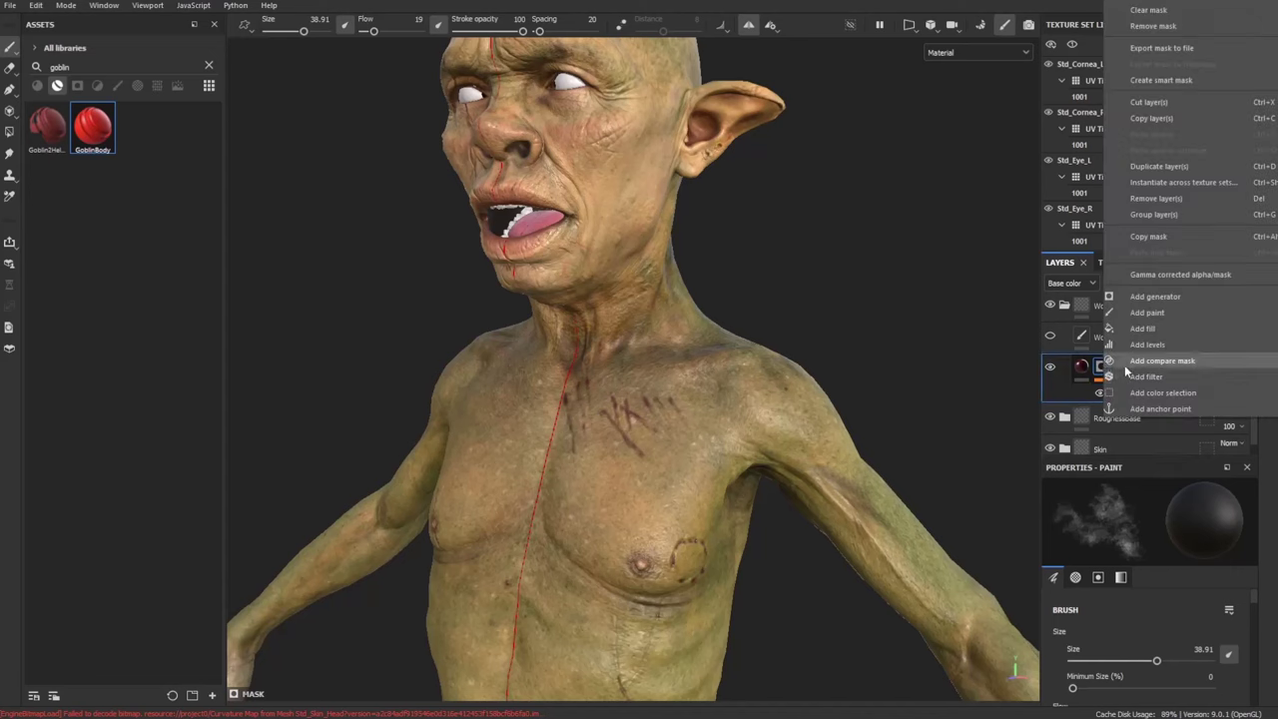
right_click(1132, 368)
click(1199, 168)
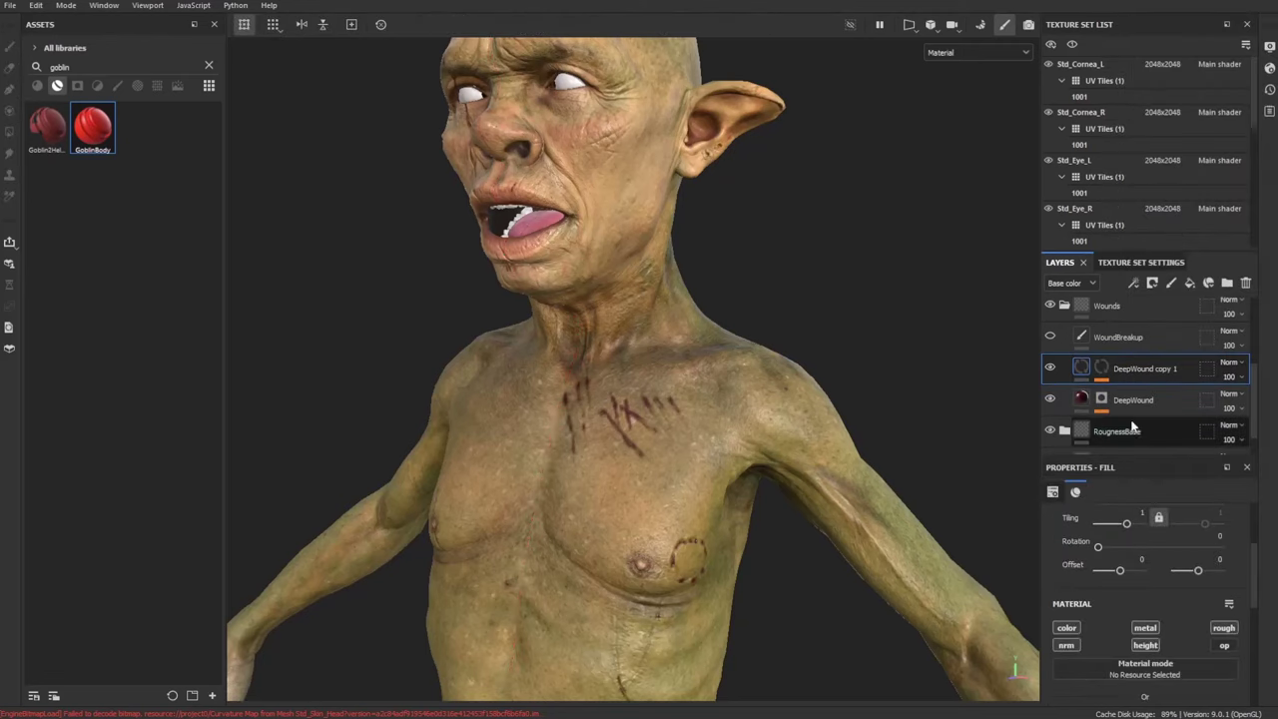
Hide the original DeepWound layer and remove the mask from DeepWound copy 1 so its fill covers the body
right_click(1102, 371)
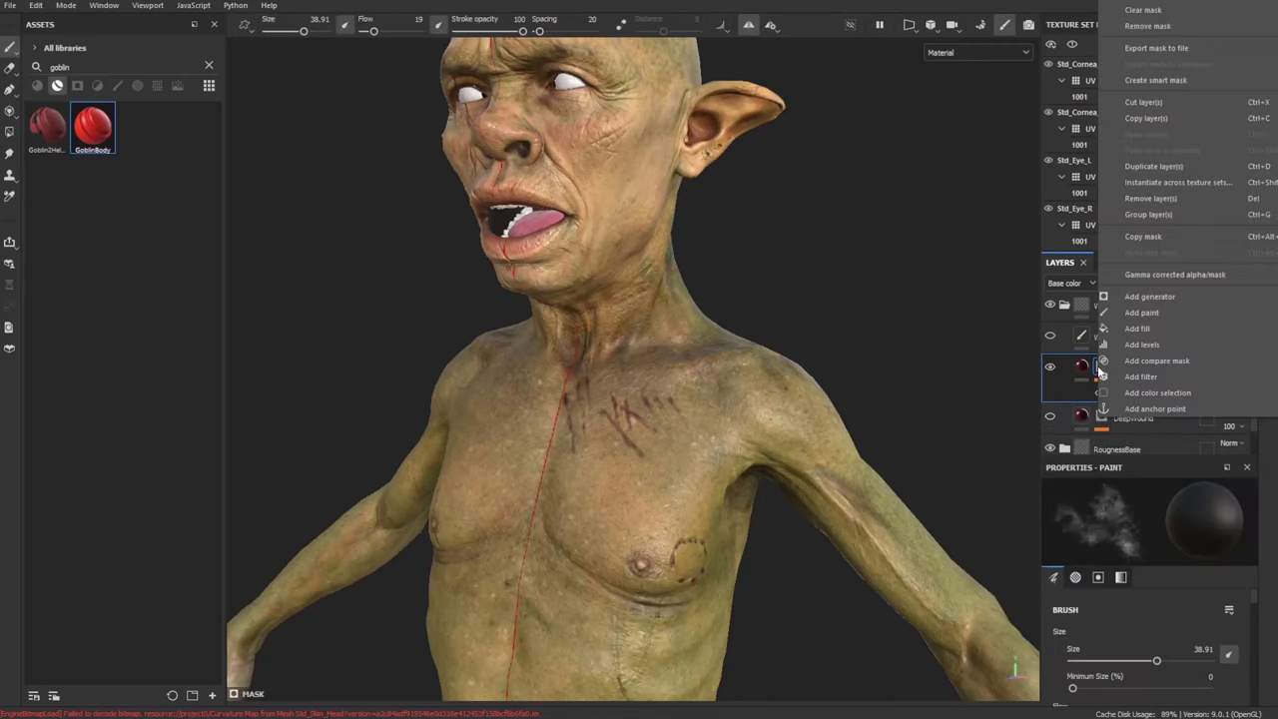
click(1142, 313)
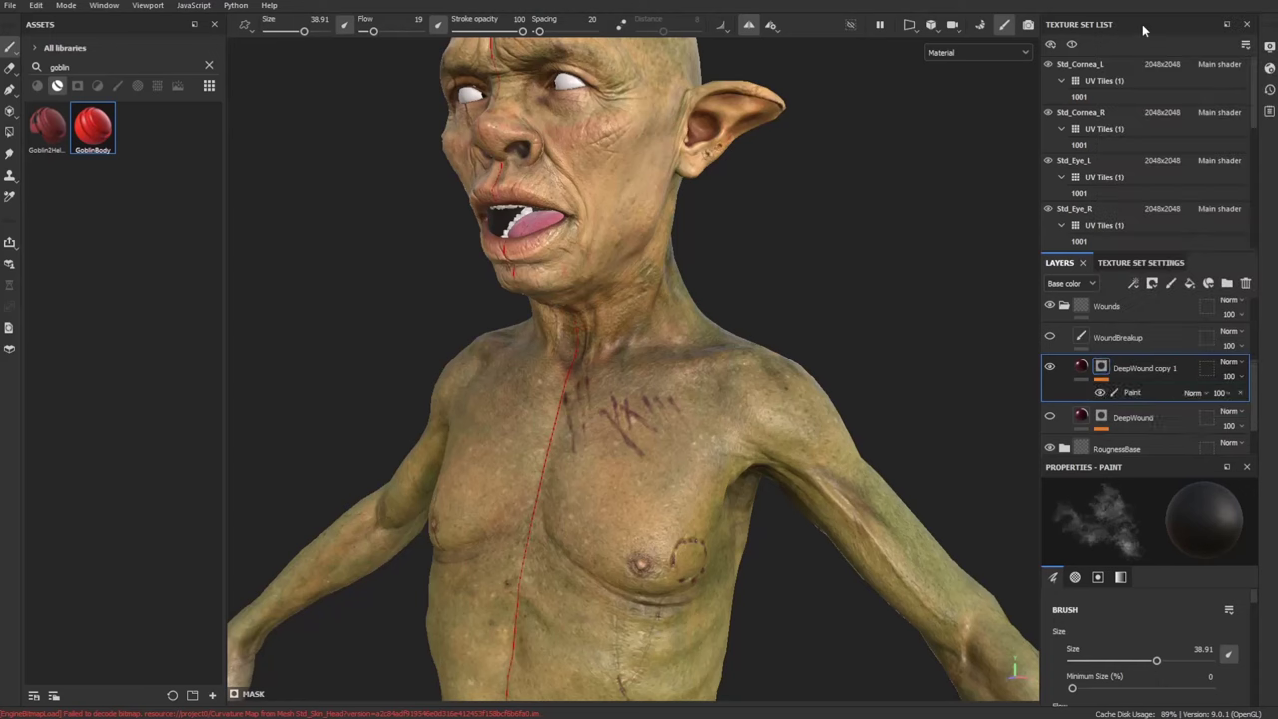
key(ctrl+z)
alt+drag(847, 317, 808, 336)
shift+right_drag(811, 334, 843, 341)
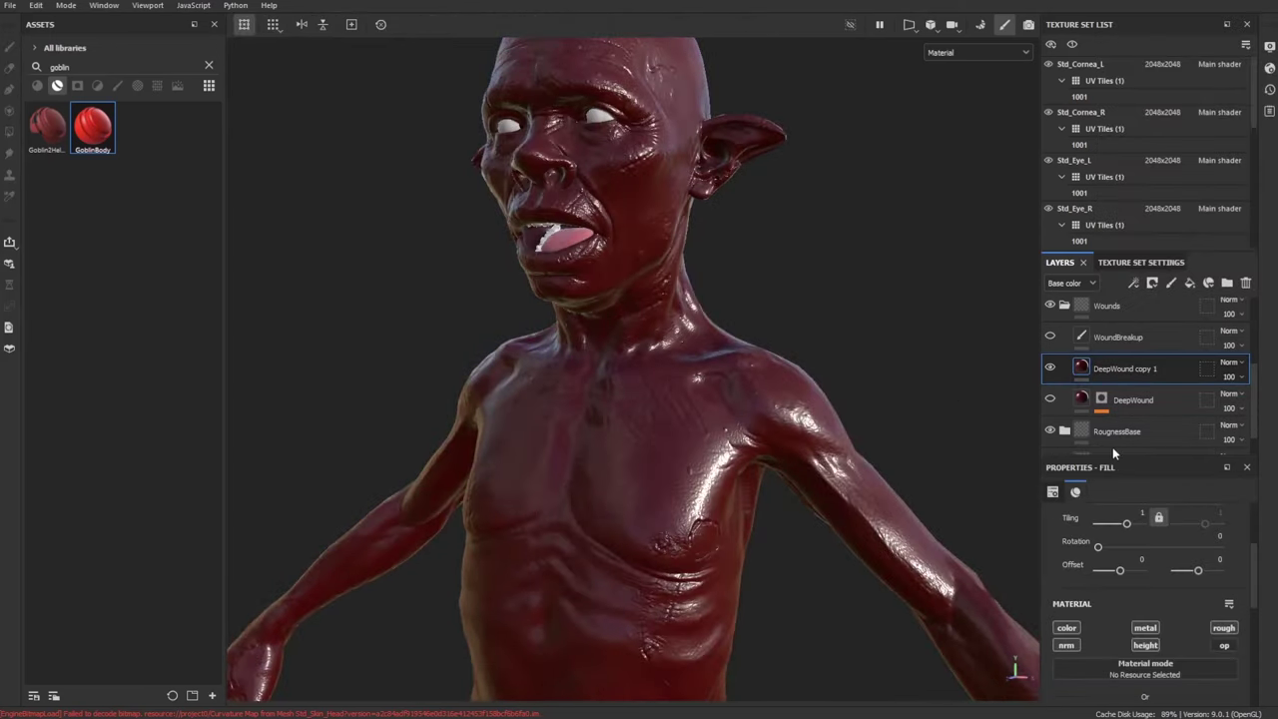
Try a pale pink base color on the DeepWound copy 1 fill, and return it to dark red
scroll(1114, 450, down, 1)
scroll(1114, 449, up, 1)
scroll(1119, 596, down, 2)
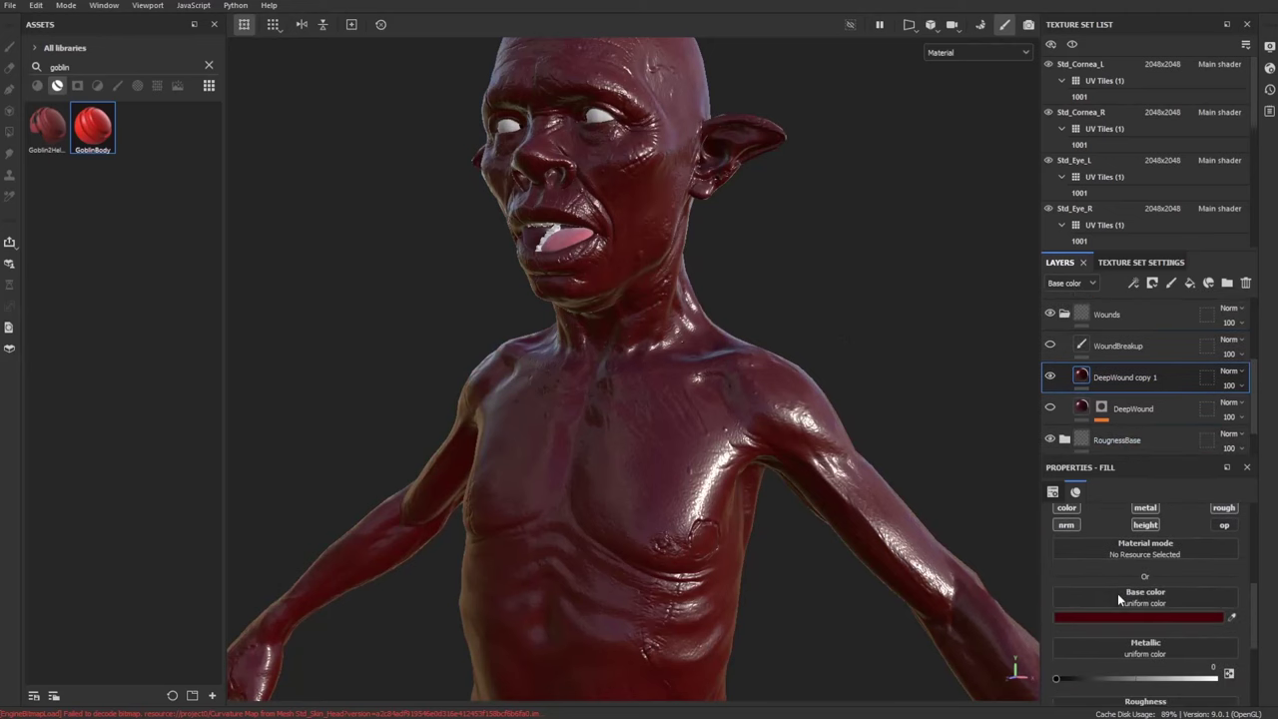
scroll(1117, 594, down, 2)
click(1109, 537)
click(1176, 595)
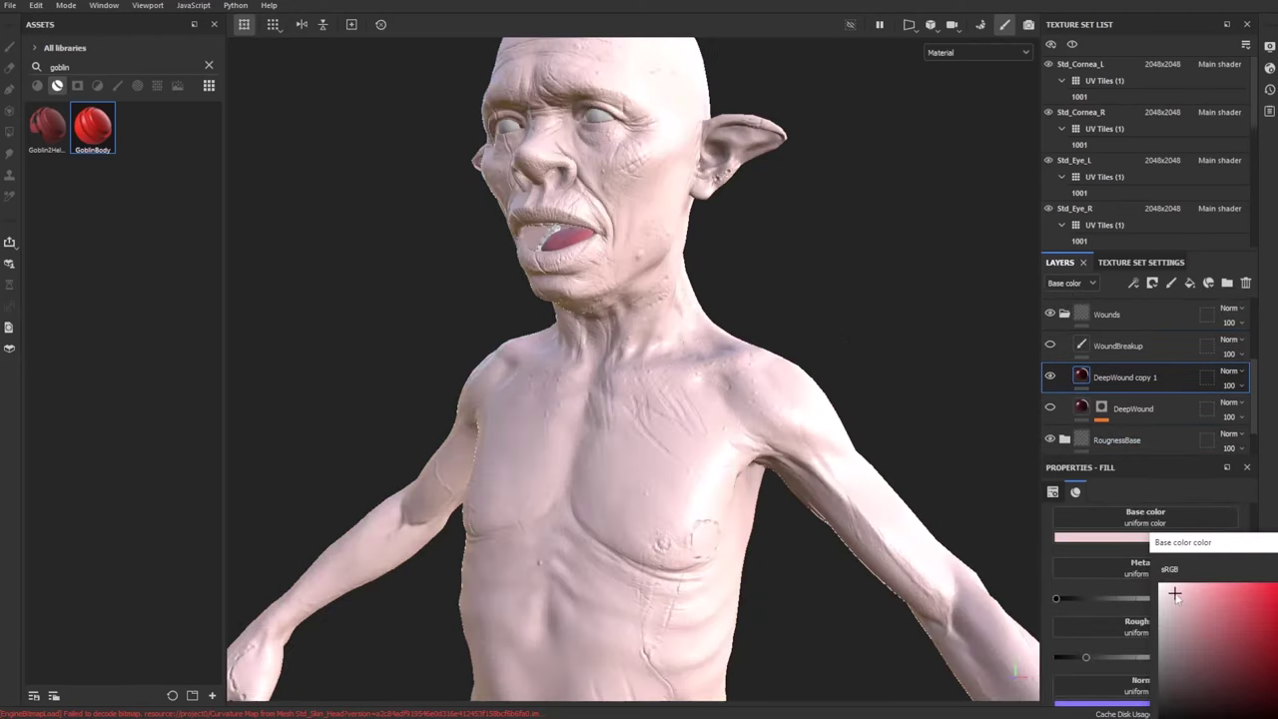
drag(1175, 595, 1277, 689)
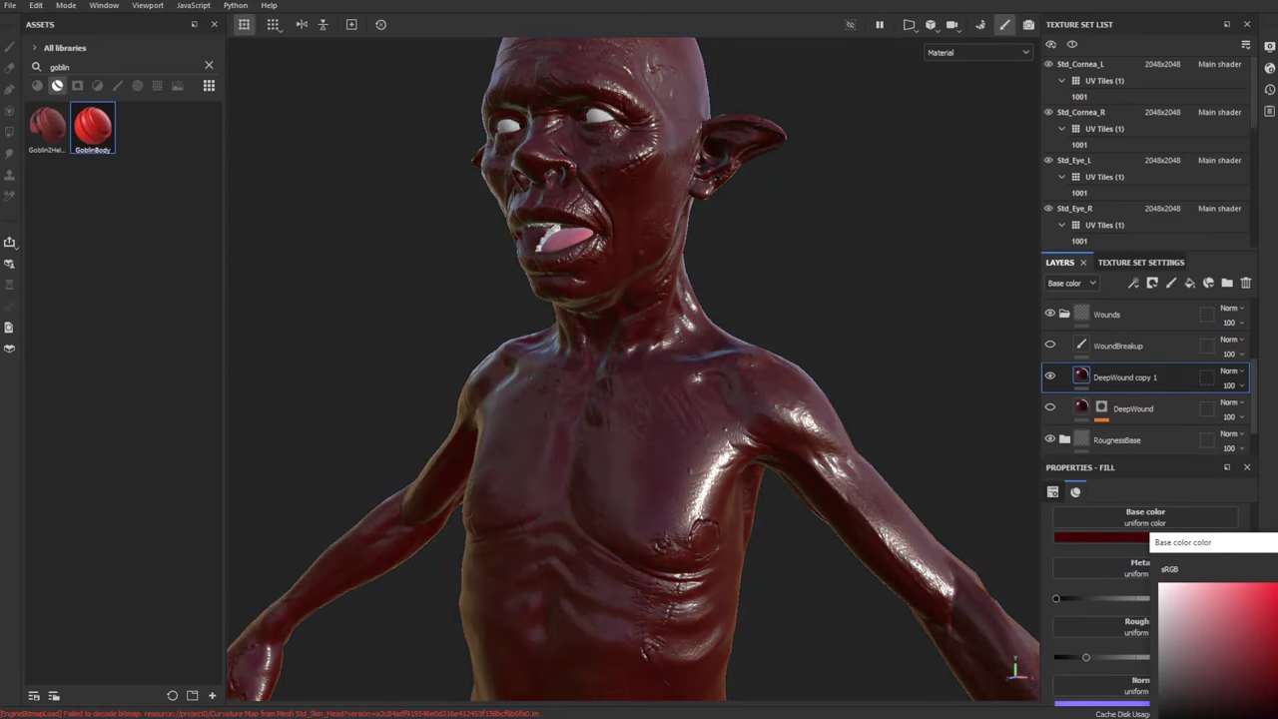
click(1277, 542)
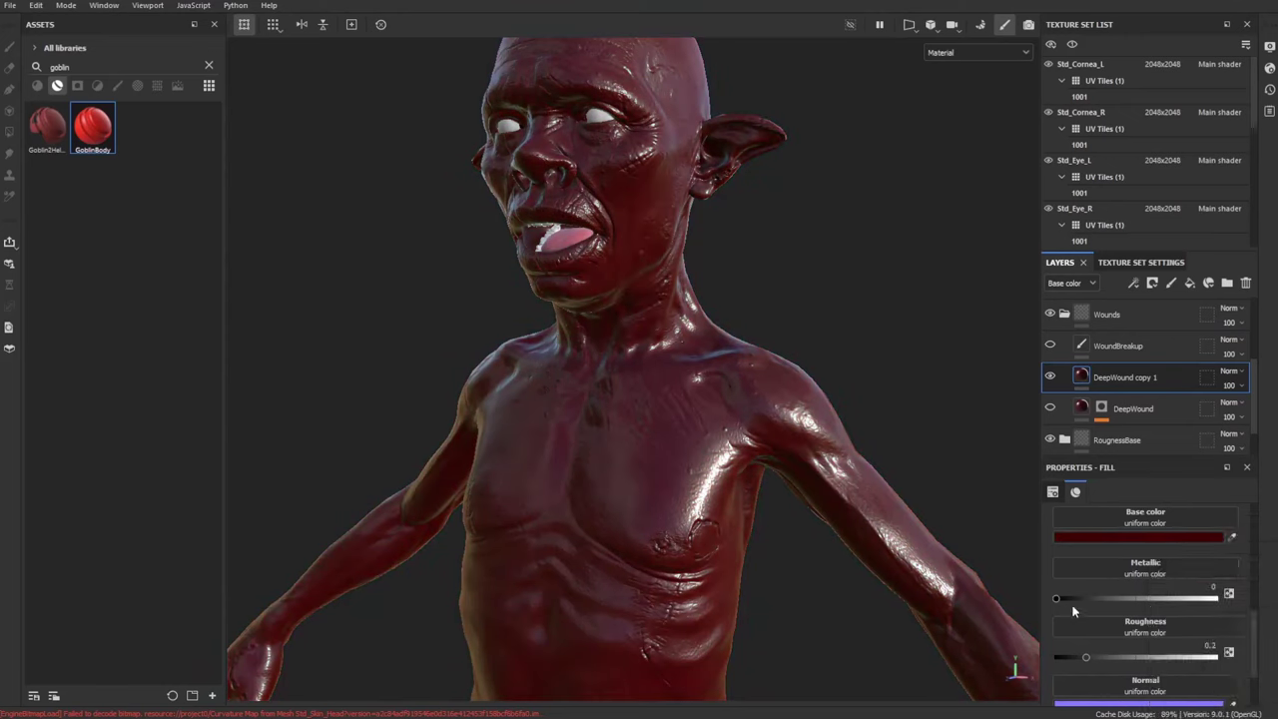
Set the DeepWound copy 1 fill's Metallic to 0.2531 and Roughness to 0.1184
drag(1059, 604, 1070, 580)
scroll(1159, 614, down, 2)
scroll(1159, 615, down, 1)
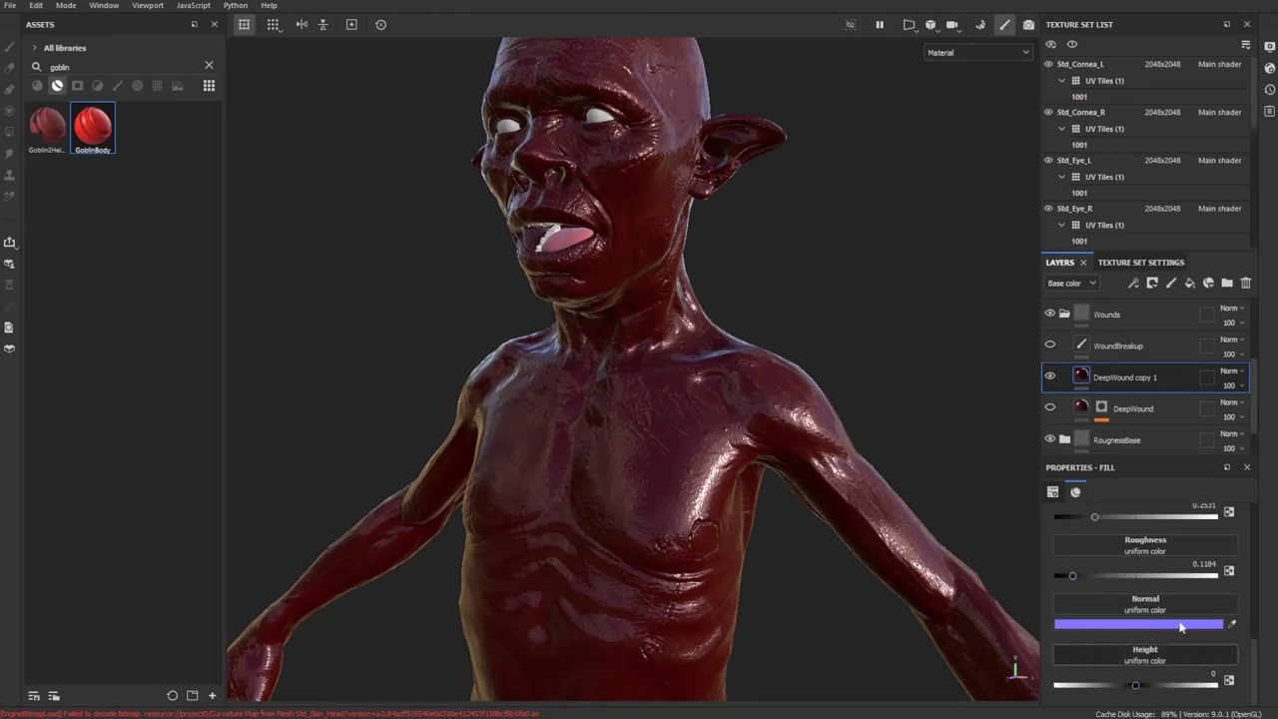
Add a black mask to DeepWound copy 1 and apply a Dirt generator to that mask
right_click(1081, 379)
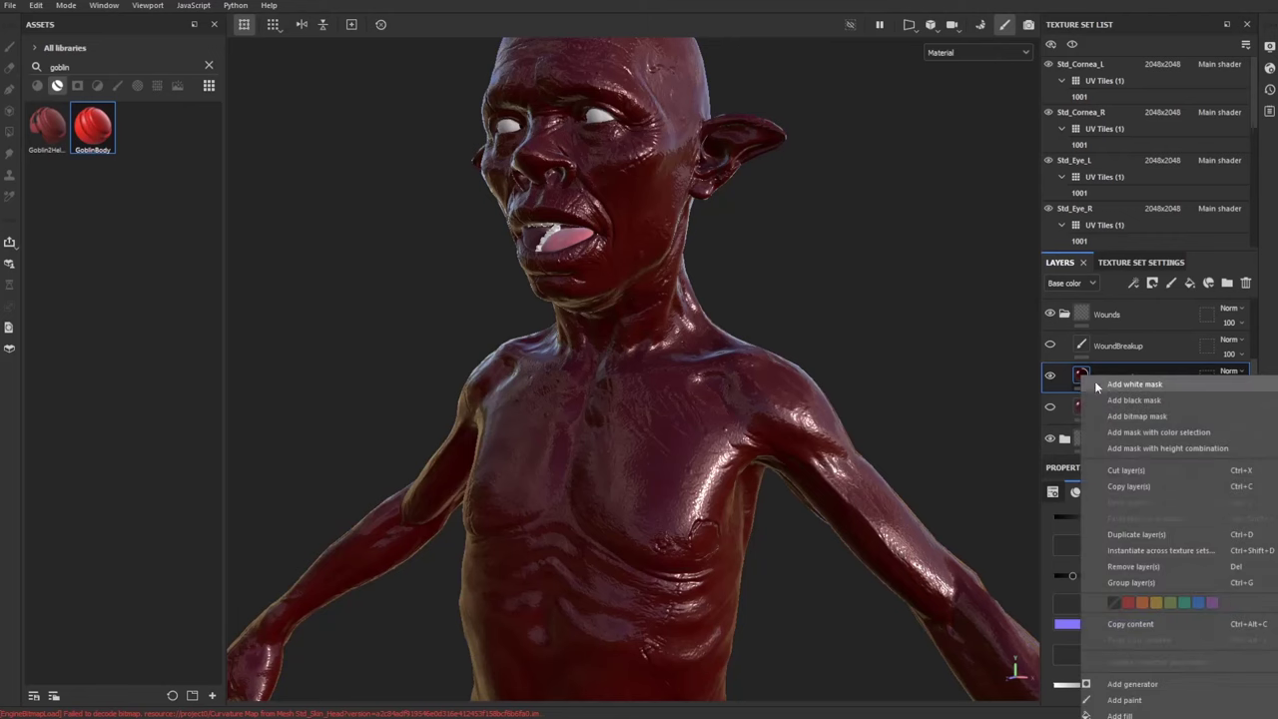
click(1108, 400)
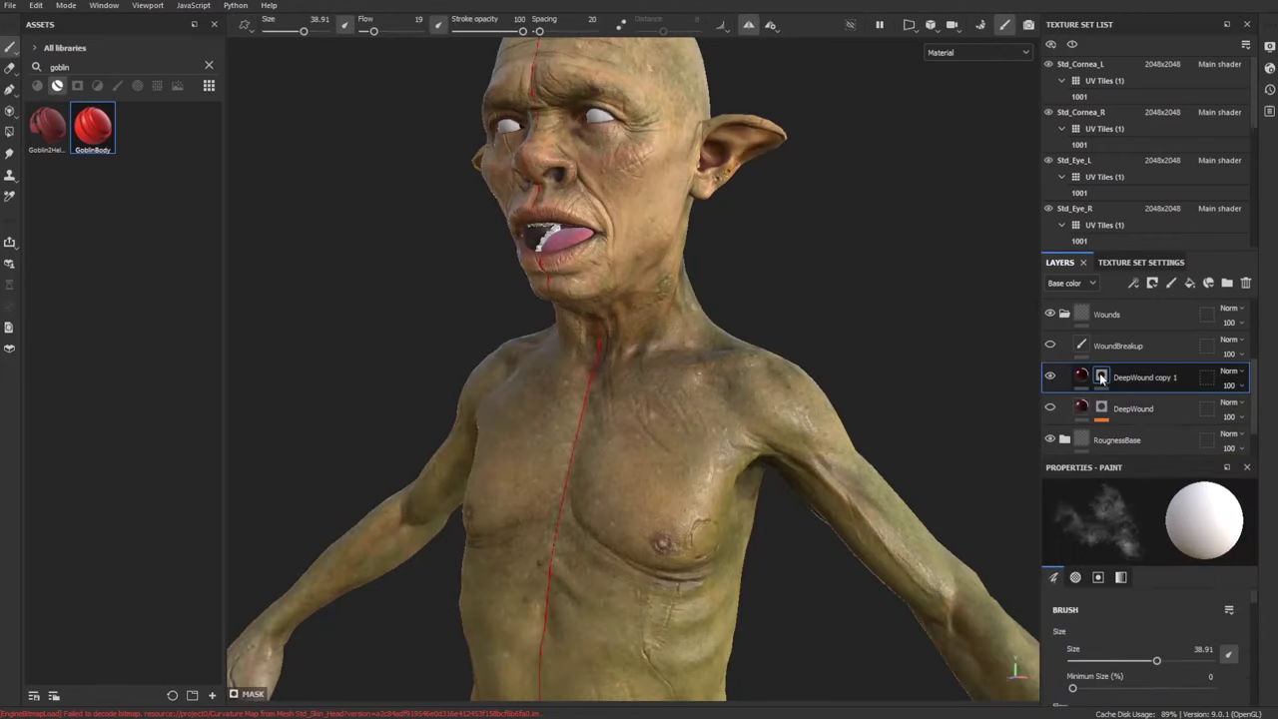
right_click(1102, 378)
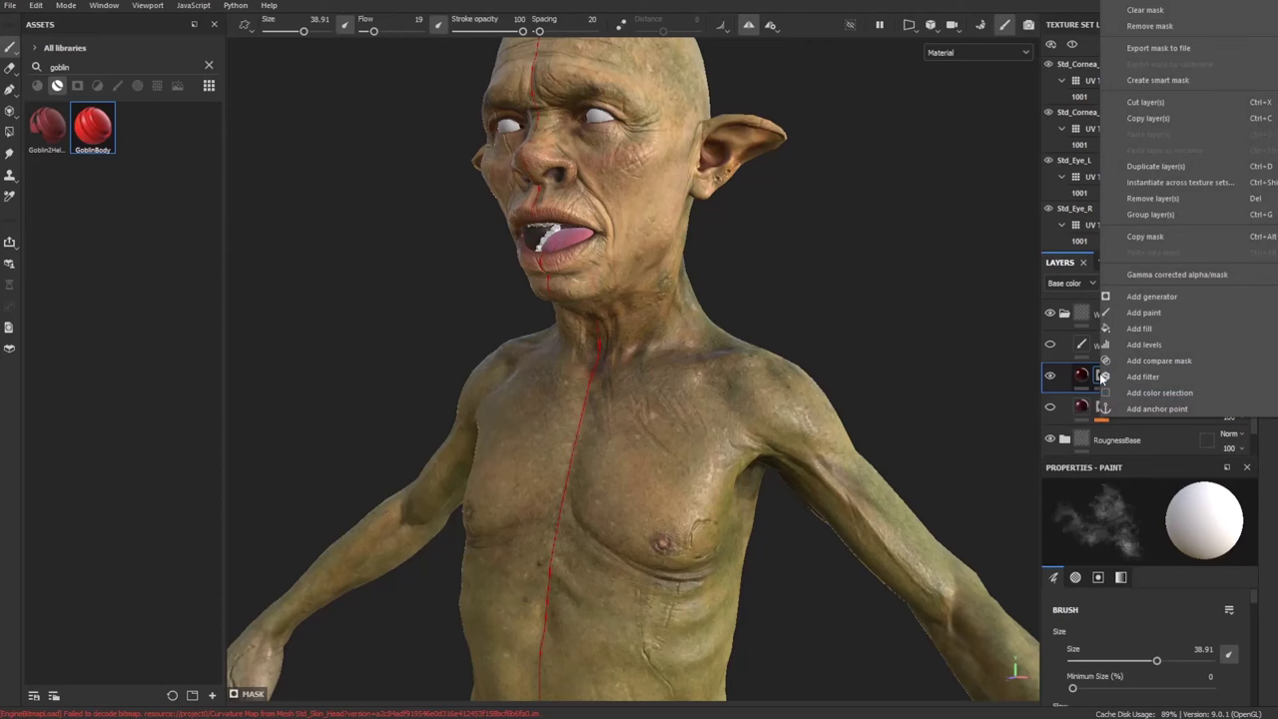
click(1138, 298)
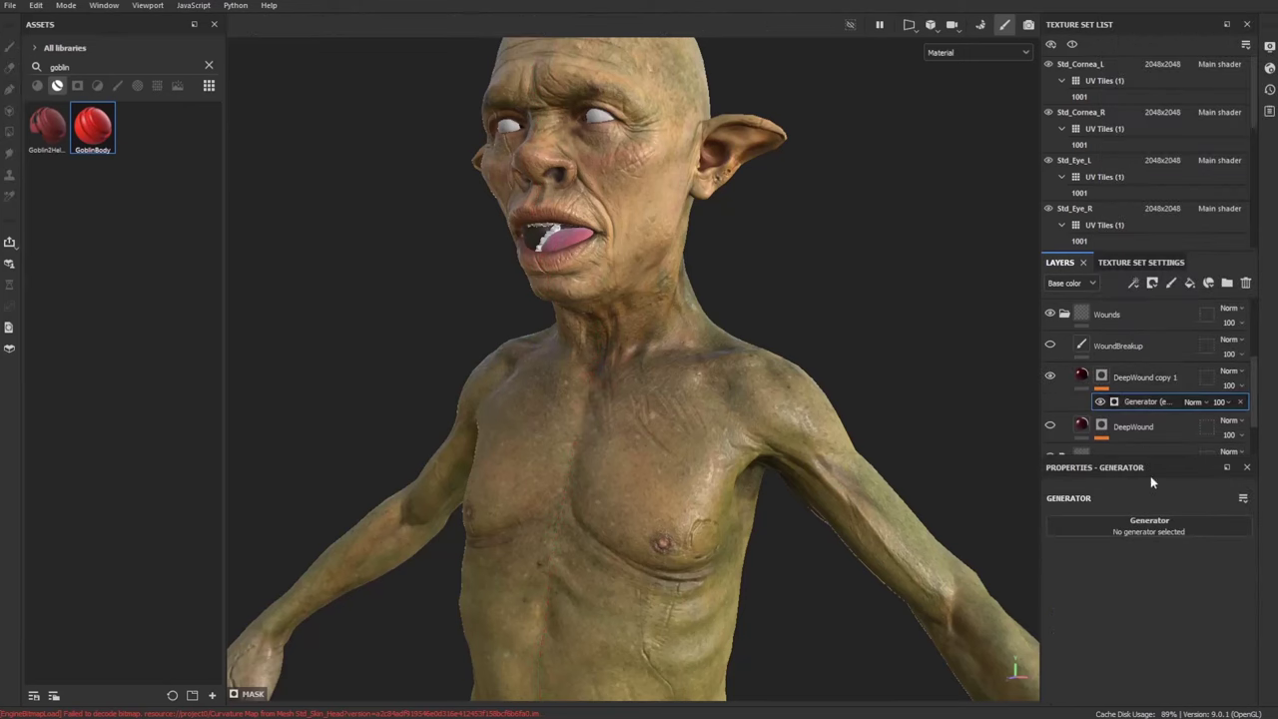
click(1151, 526)
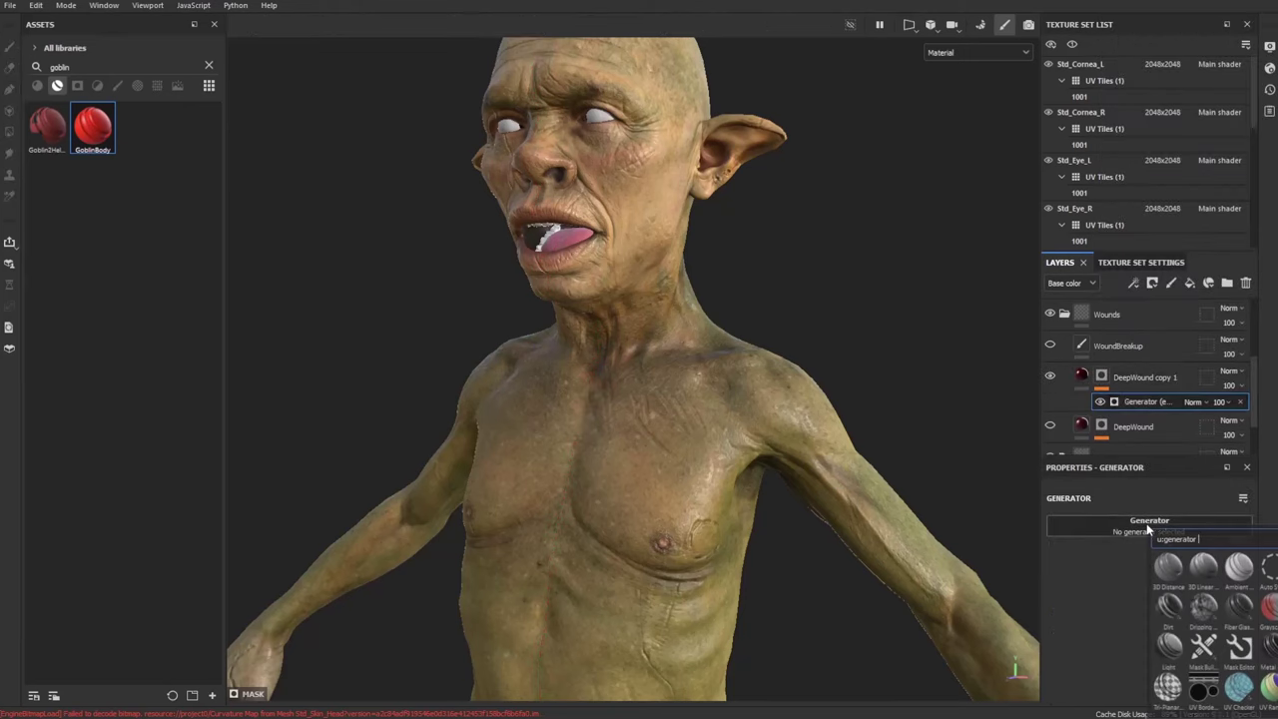
click(1169, 605)
Set the Dirt generator's Dirt Level to 0.62, checking the wound color's spread over the body
key(f)
alt+drag(384, 172, 352, 110)
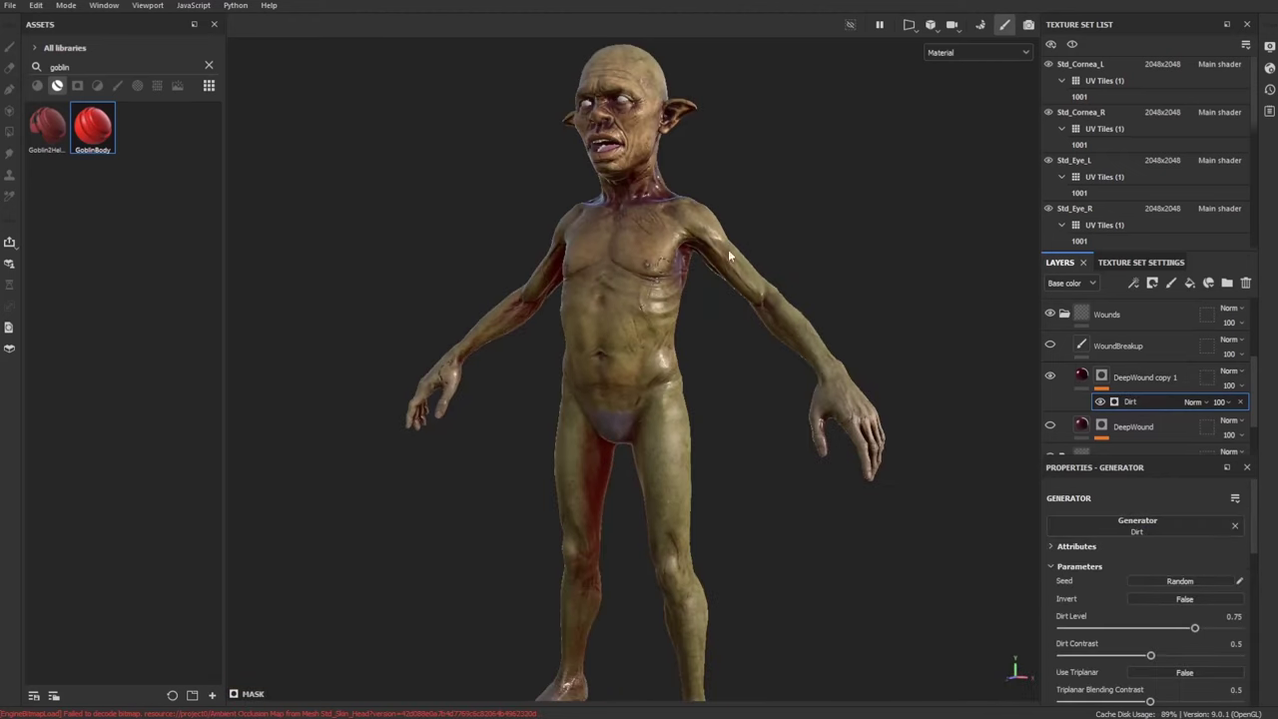
alt+drag(689, 240, 789, 240)
alt+drag(739, 150, 853, 380)
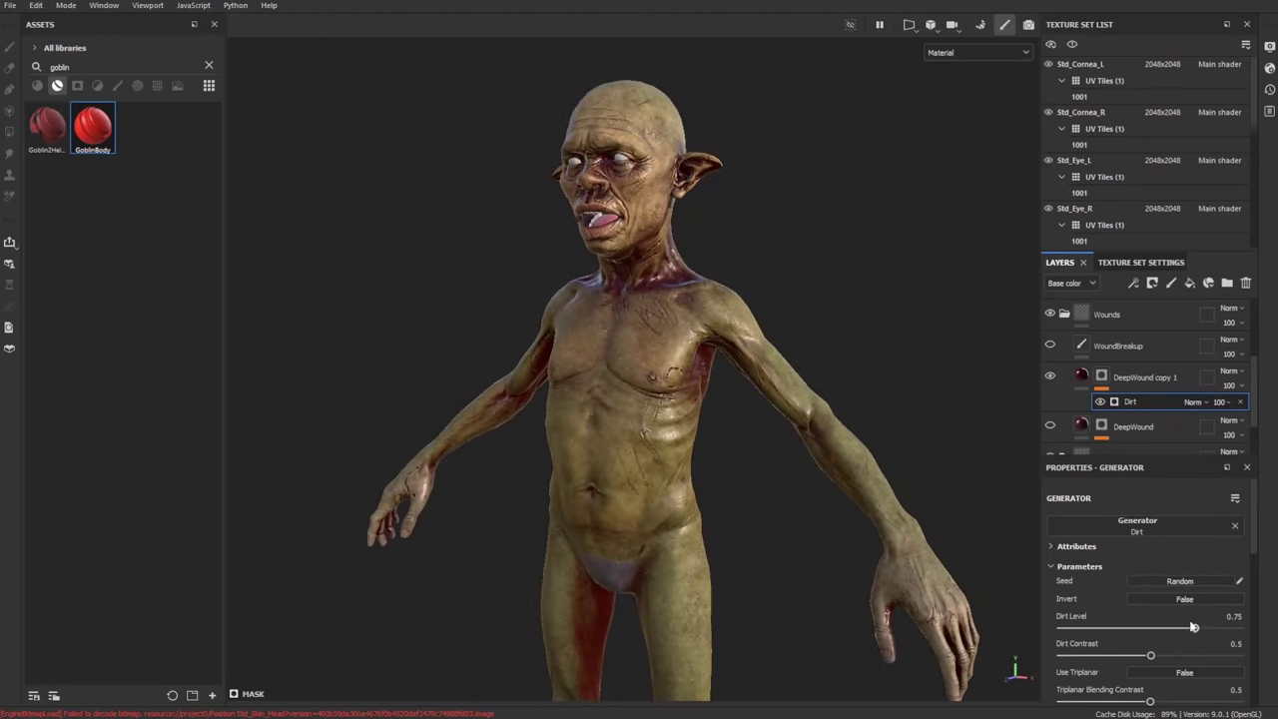
mouse_move(1158, 629)
mouse_down()
mouse_move(1118, 629)
mouse_move(1171, 630)
mouse_up()
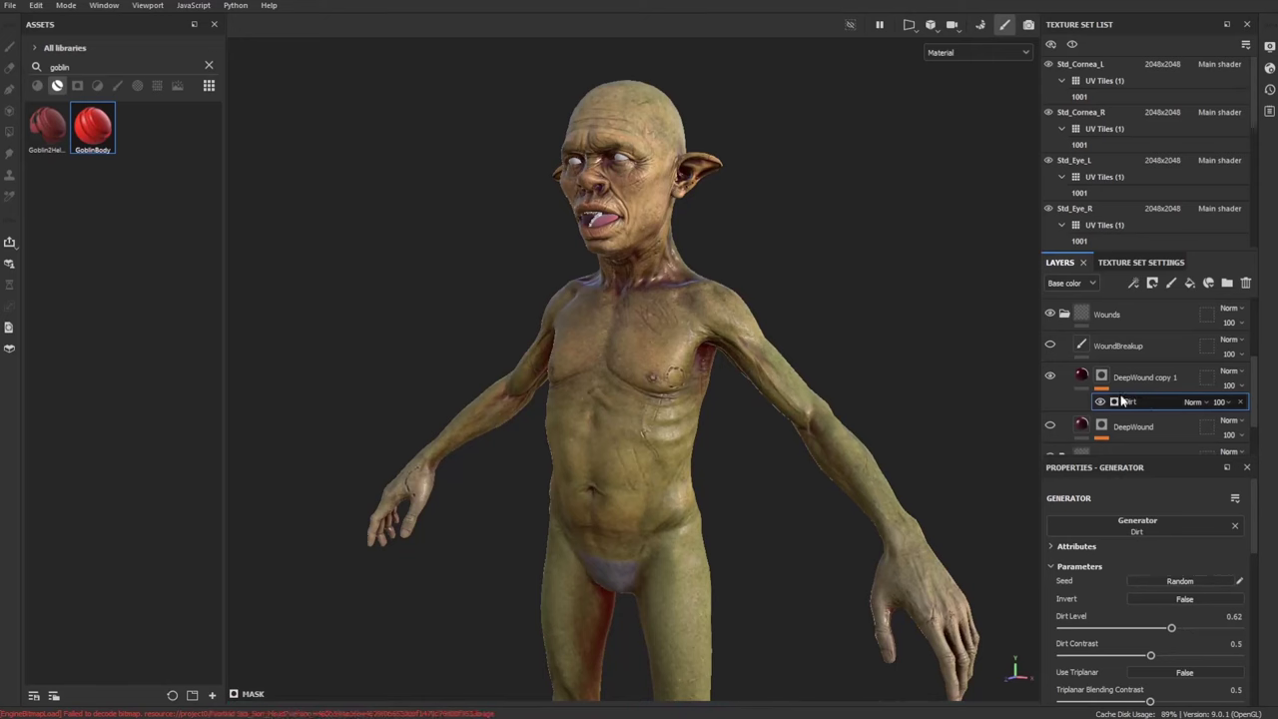
Fine-tune the roughness of the DeepWound copy 1 fill and change its base color to a darker red
click(1081, 376)
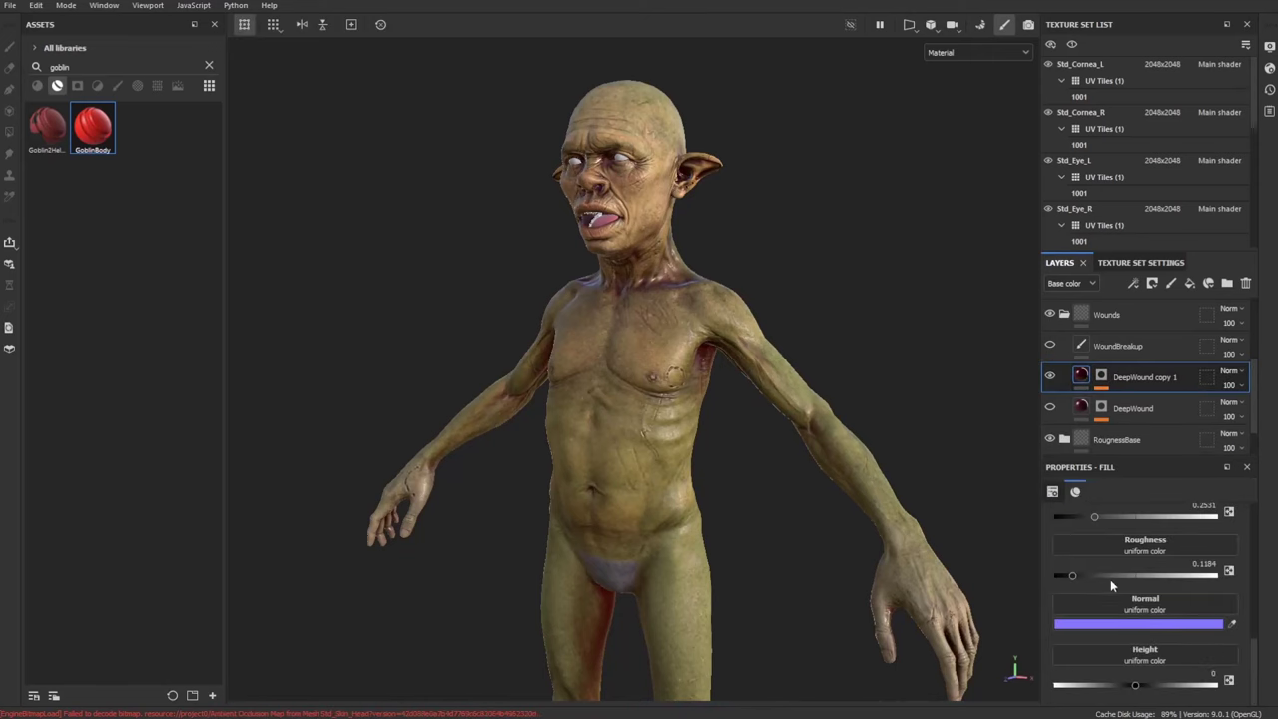
mouse_move(1074, 577)
mouse_down()
mouse_move(1136, 577)
mouse_move(1077, 577)
mouse_up()
scroll(1106, 585, up, 3)
click(1117, 613)
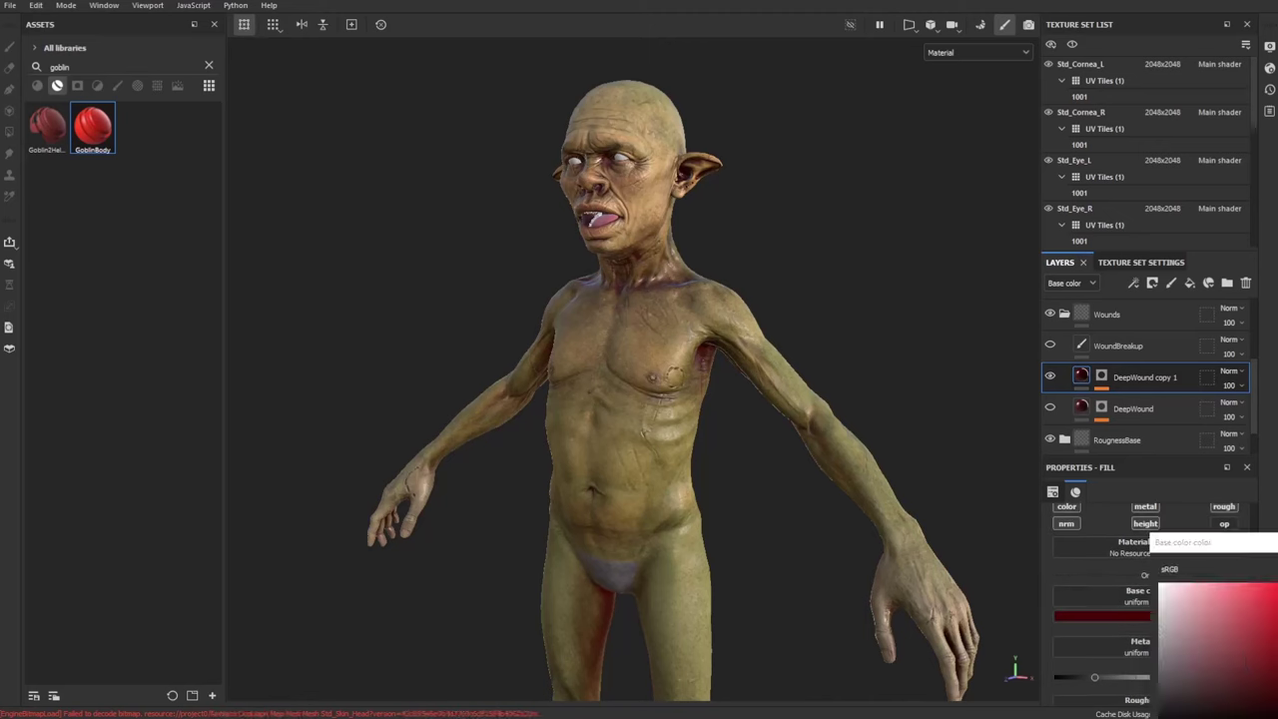
drag(1277, 589, 1277, 601)
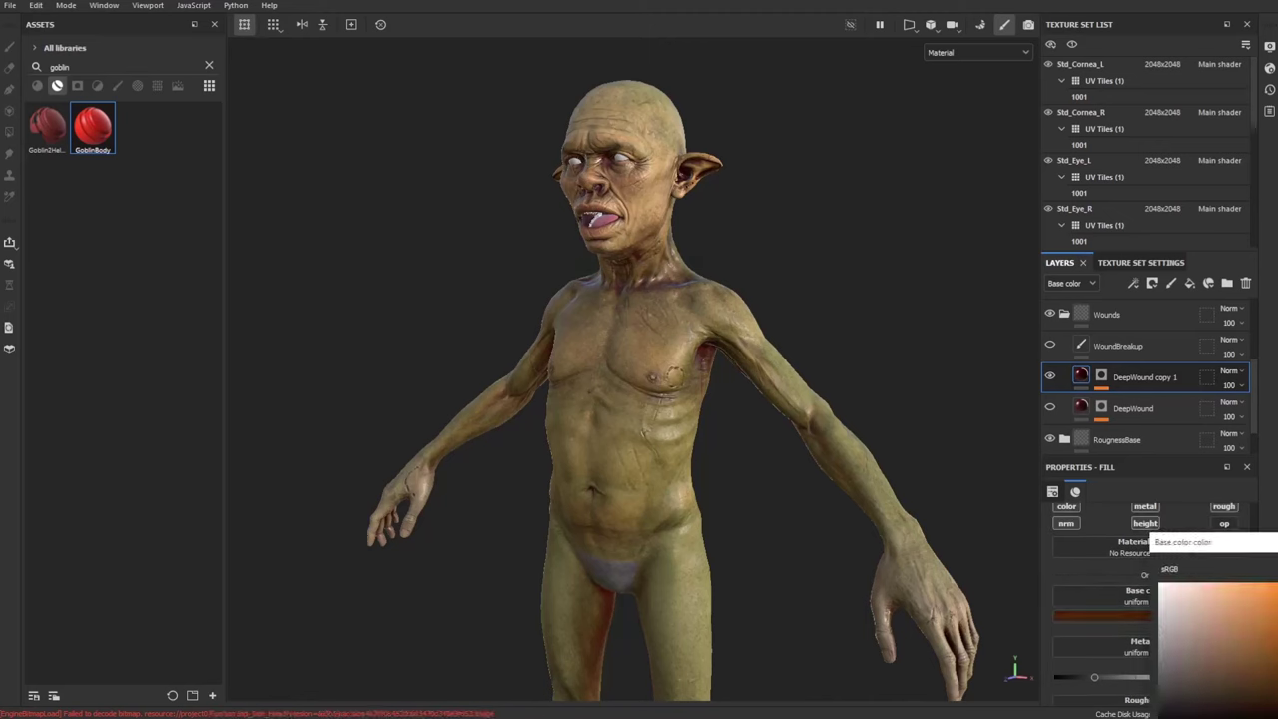
mouse_move(1277, 711)
mouse_down()
mouse_move(1277, 674)
mouse_move(1277, 706)
mouse_up()
click(1277, 587)
click(1139, 541)
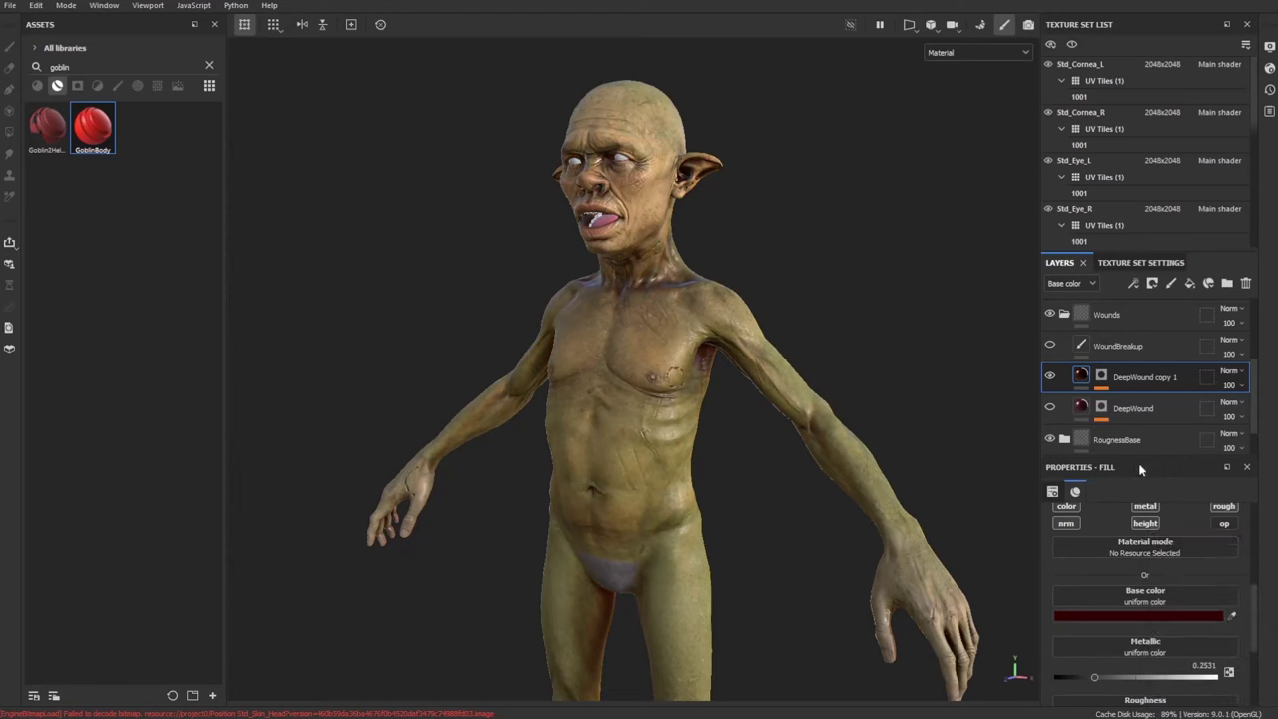
Remove the Dirt generator from the DeepWound copy 1 mask
click(1101, 378)
click(1161, 404)
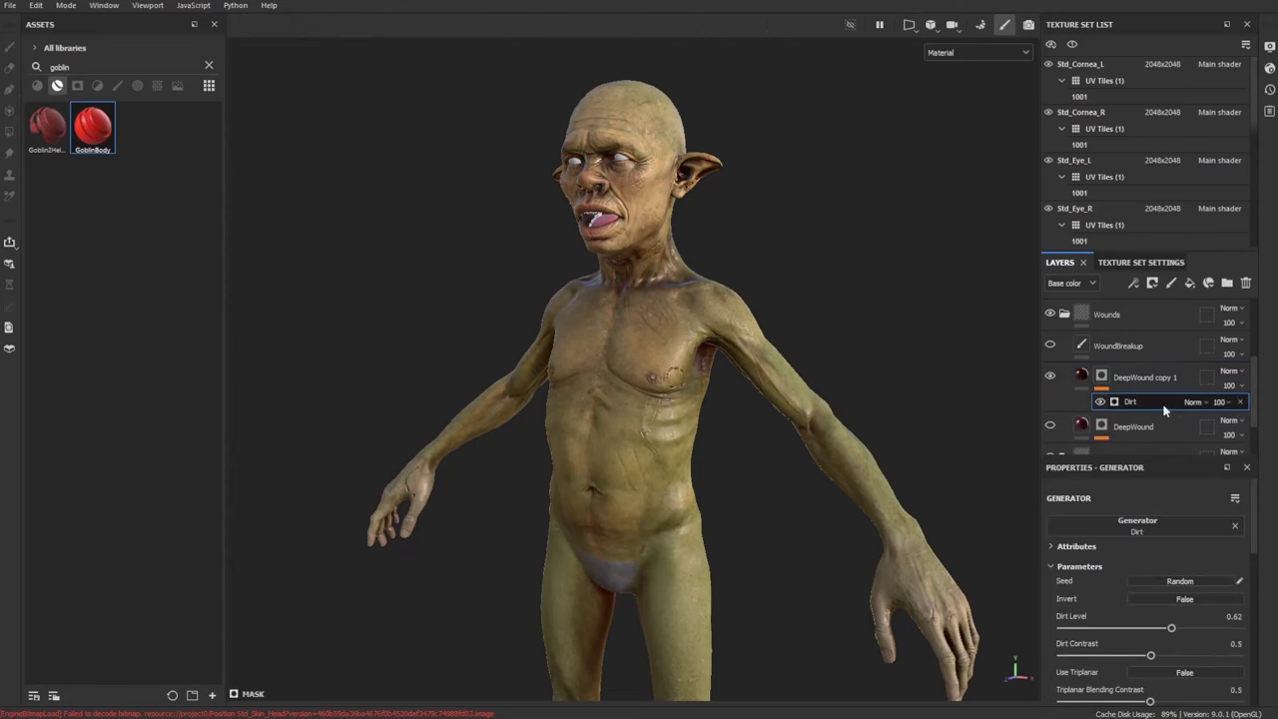
click(1242, 404)
Add a Paint effect to the DeepWound copy 1 mask and choose the Basic Hard brush for it
right_click(1103, 378)
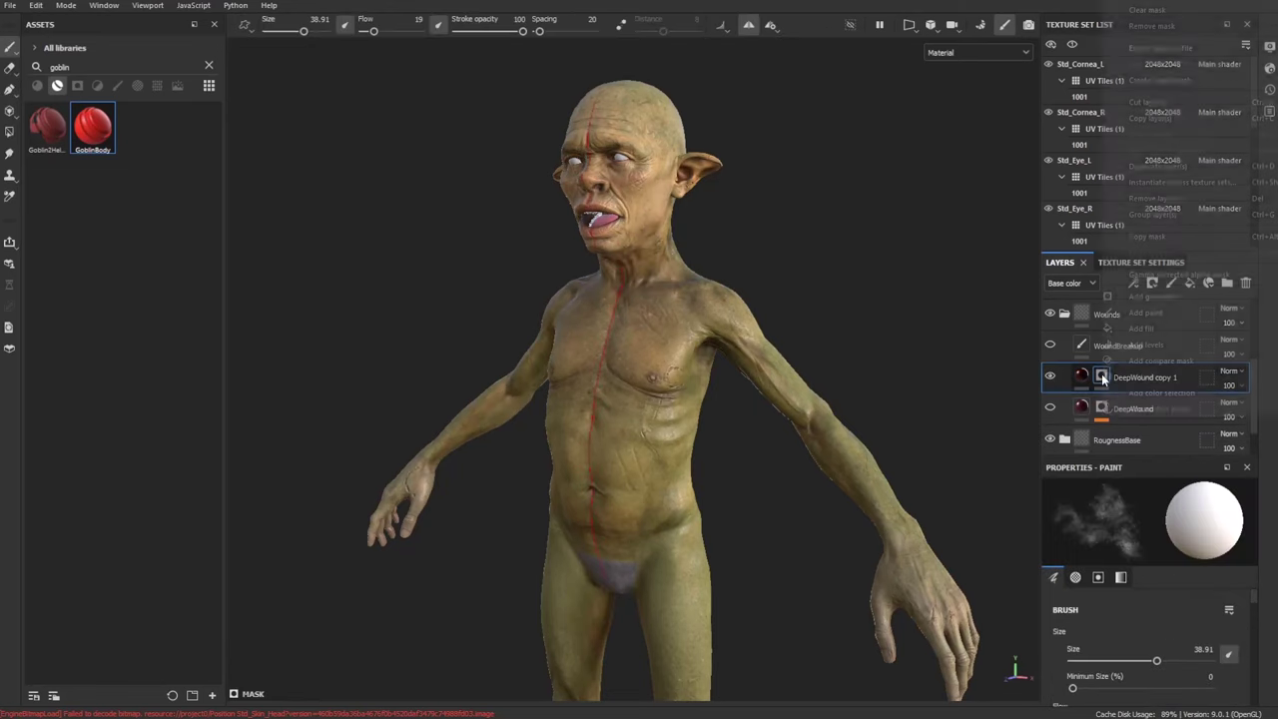
click(1145, 314)
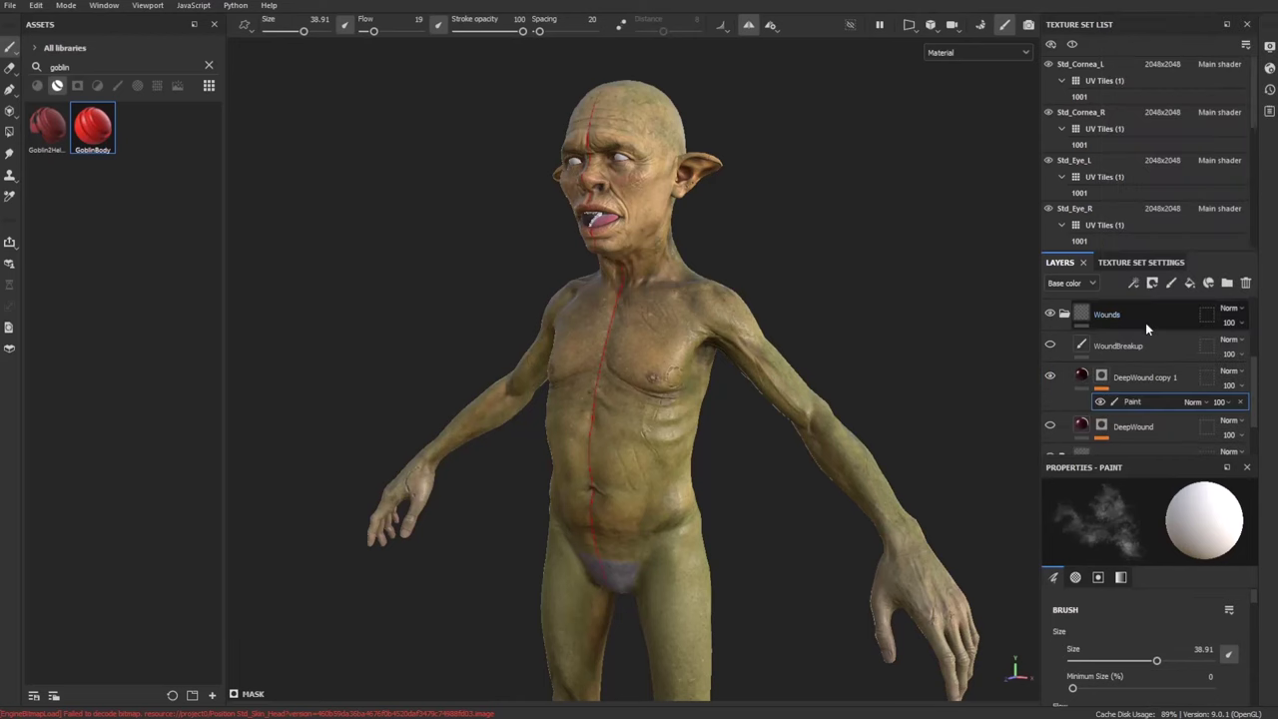
click(118, 85)
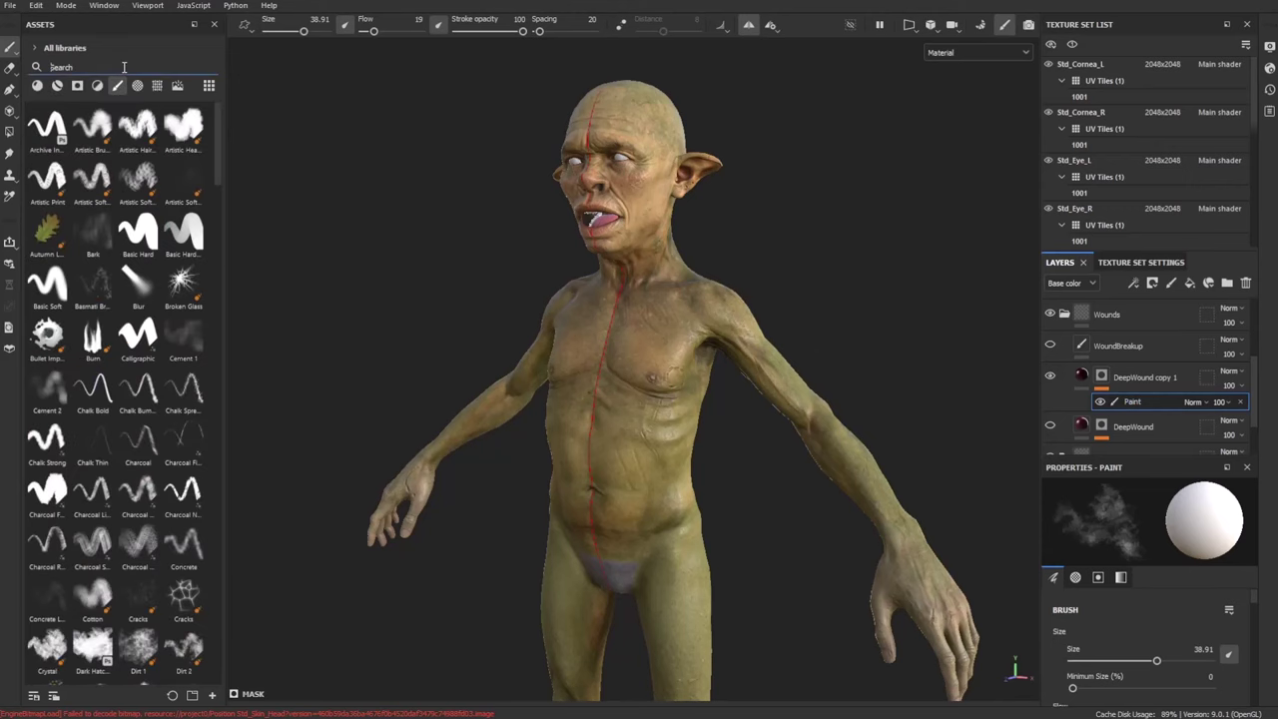
click(138, 232)
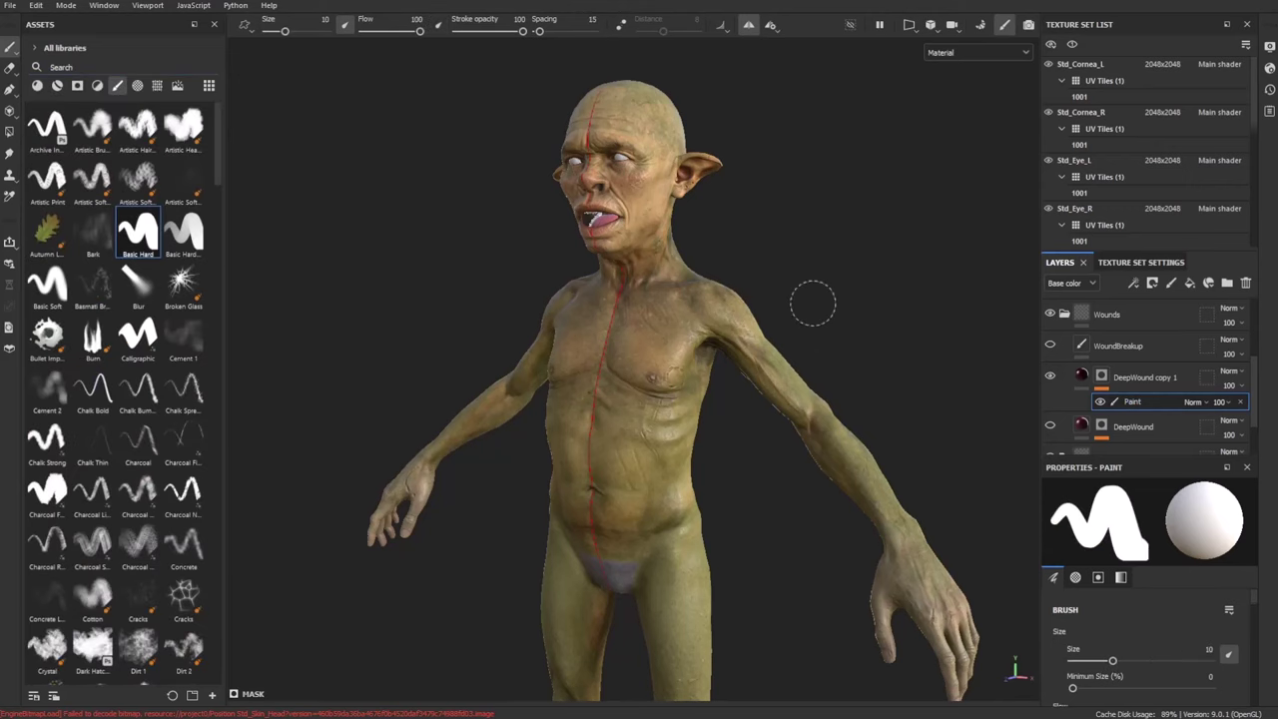
Turn off symmetry, reduce the brush size to 1.16 and try a wound stroke on the upper chest, undoing it
click(749, 24)
alt+right_drag(625, 377, 633, 408)
alt+drag(633, 409, 580, 305)
alt+right_drag(580, 306, 659, 385)
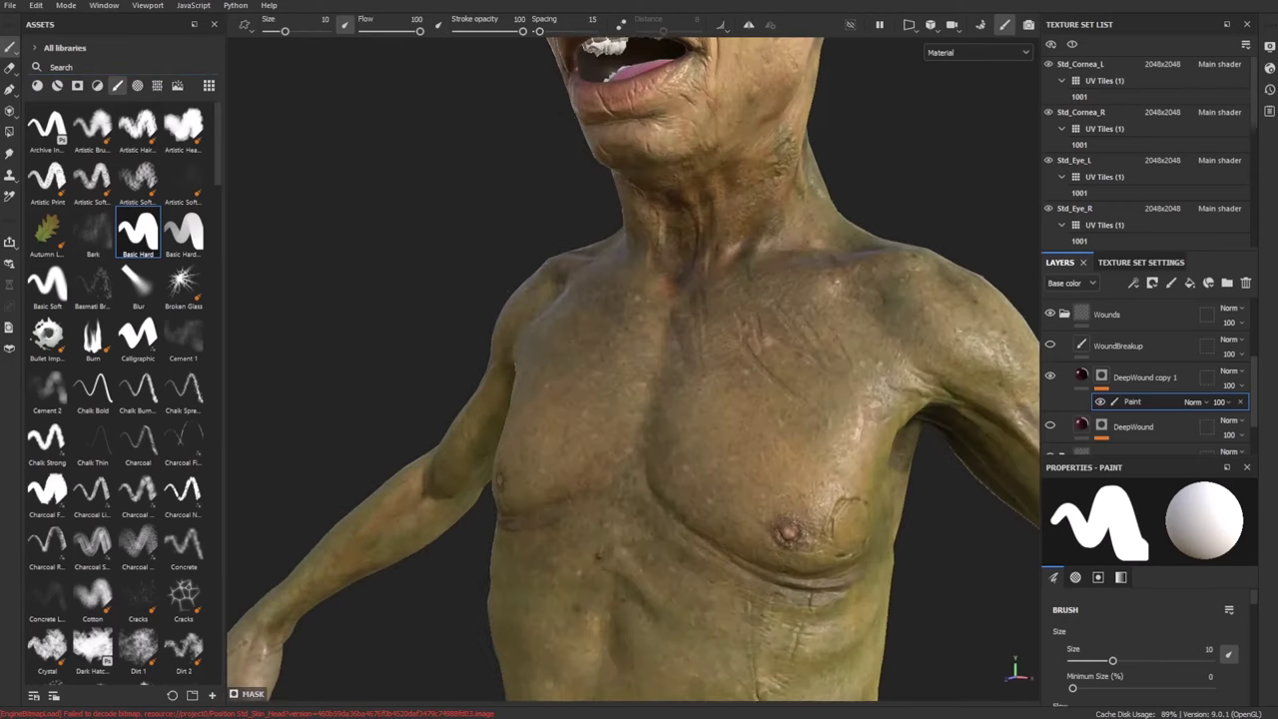
alt+drag(659, 384, 569, 393)
ctrl+right_drag(569, 393, 504, 393)
mouse_move(579, 390)
alt+mouse_down()
mouse_move(593, 339)
mouse_move(614, 329)
mouse_move(630, 358)
alt+mouse_up()
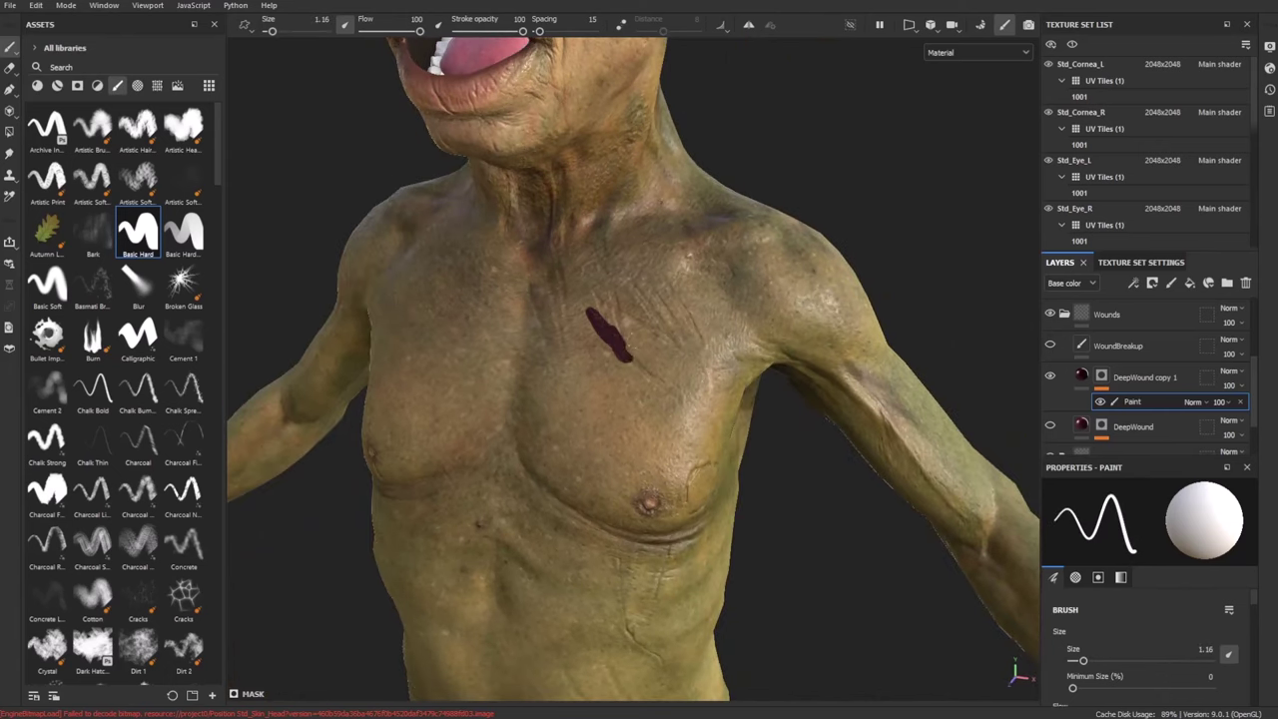
mouse_move(694, 295)
alt+mouse_down()
mouse_move(631, 328)
mouse_move(650, 324)
alt+mouse_up()
mouse_move(654, 300)
shift+right_down()
mouse_move(752, 254)
mouse_move(645, 280)
mouse_move(682, 270)
mouse_move(710, 337)
shift+right_up()
key(ctrl+z)
Enable pen pressure for the brush flow and set the flow to 20
right_click(811, 190)
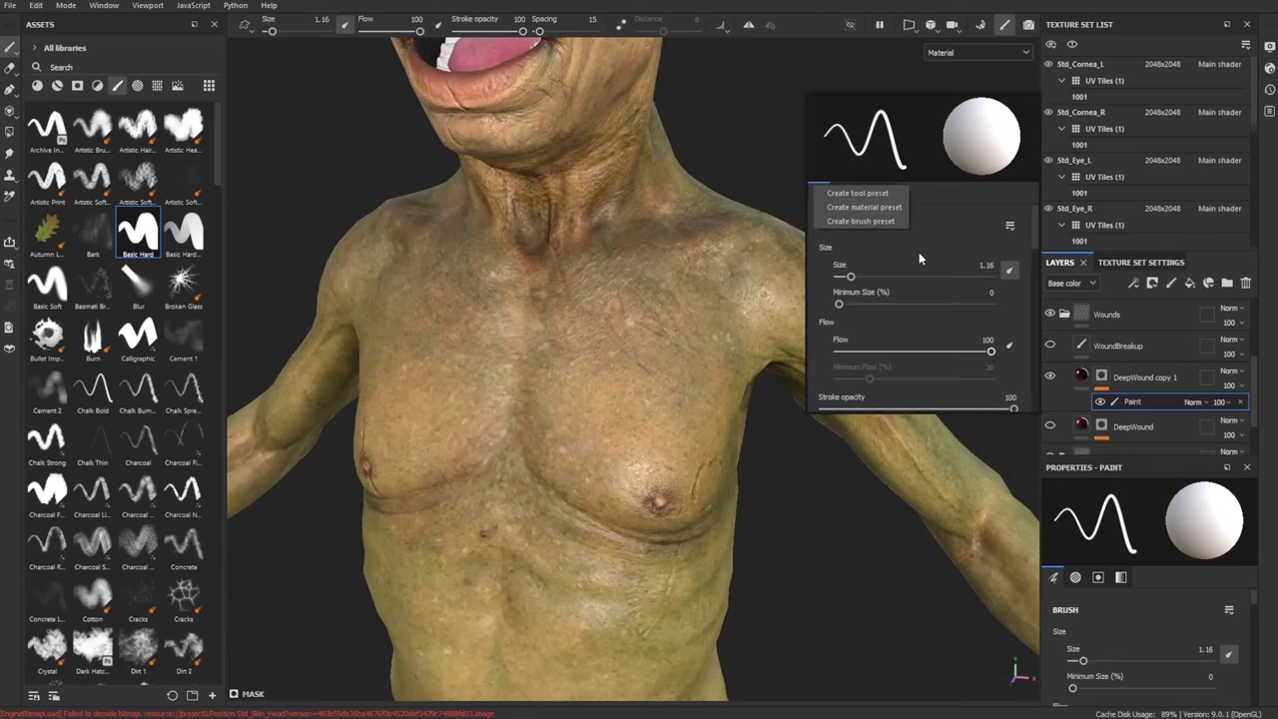
click(1010, 346)
drag(991, 353, 867, 353)
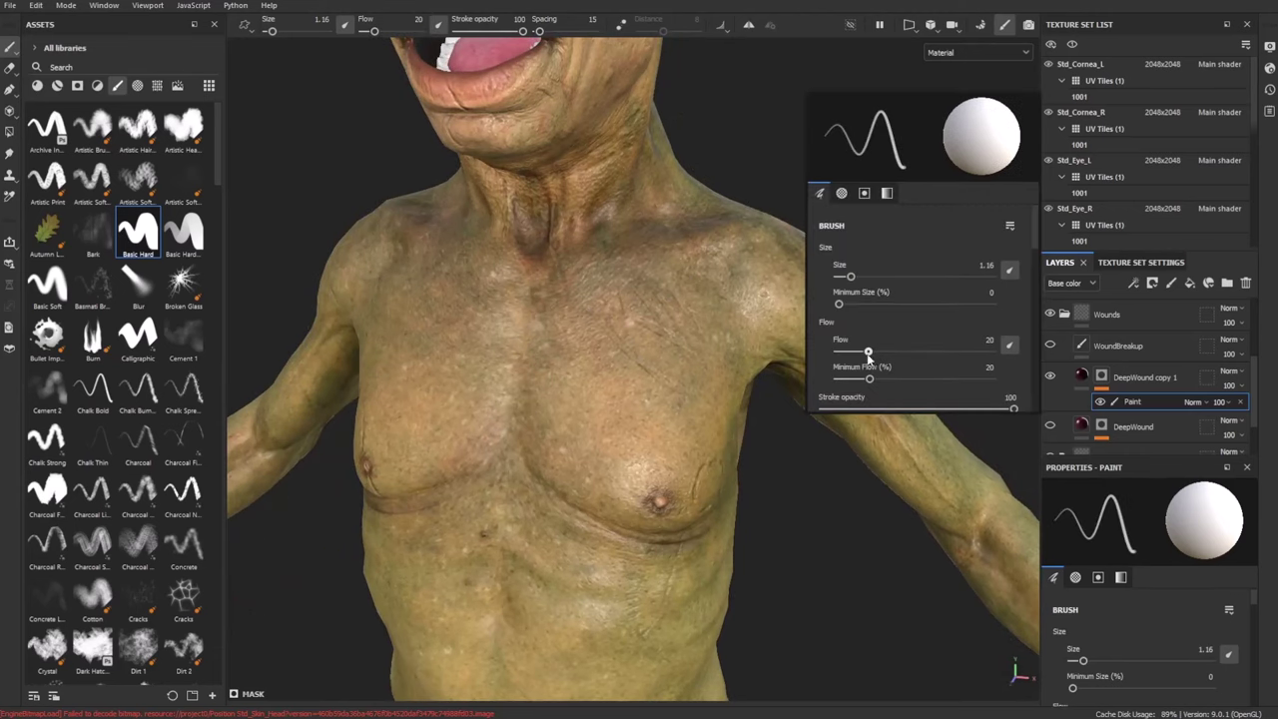
alt+drag(652, 340, 626, 346)
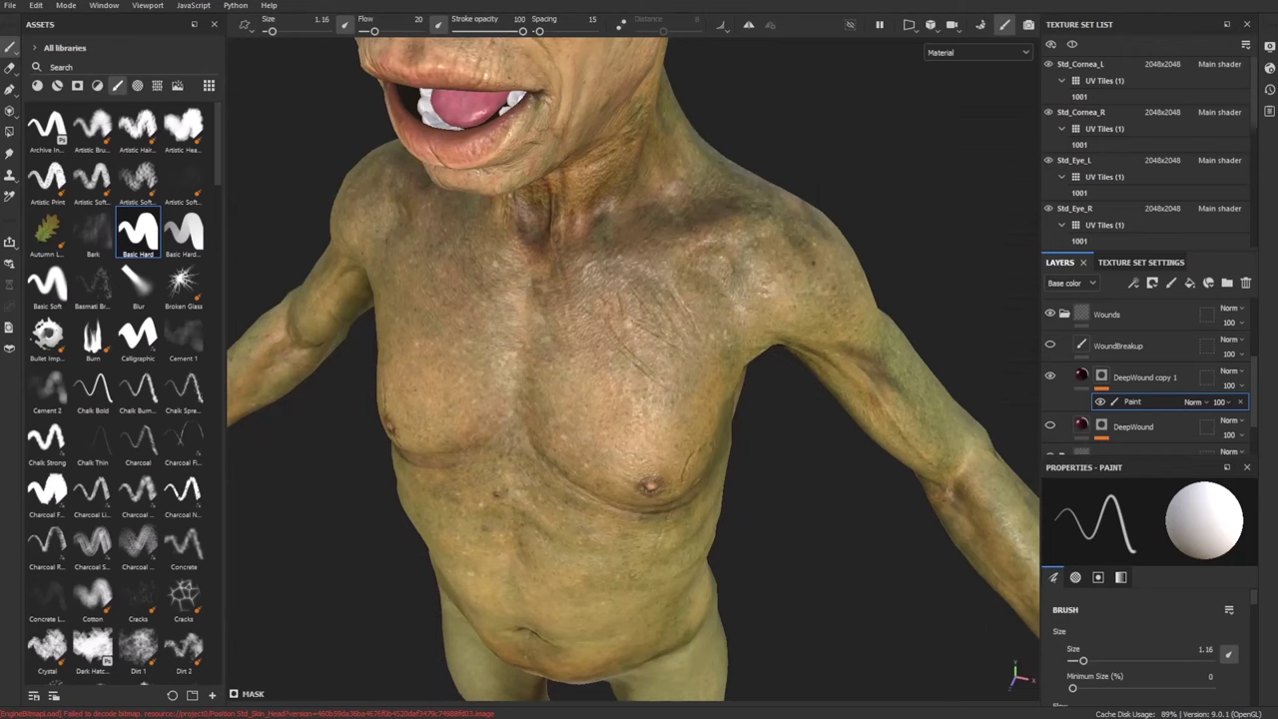
Set the pressure-driven brush flow to 9 and paint thin diagonal cuts on the goblin's upper chest
key(p)
click(919, 405)
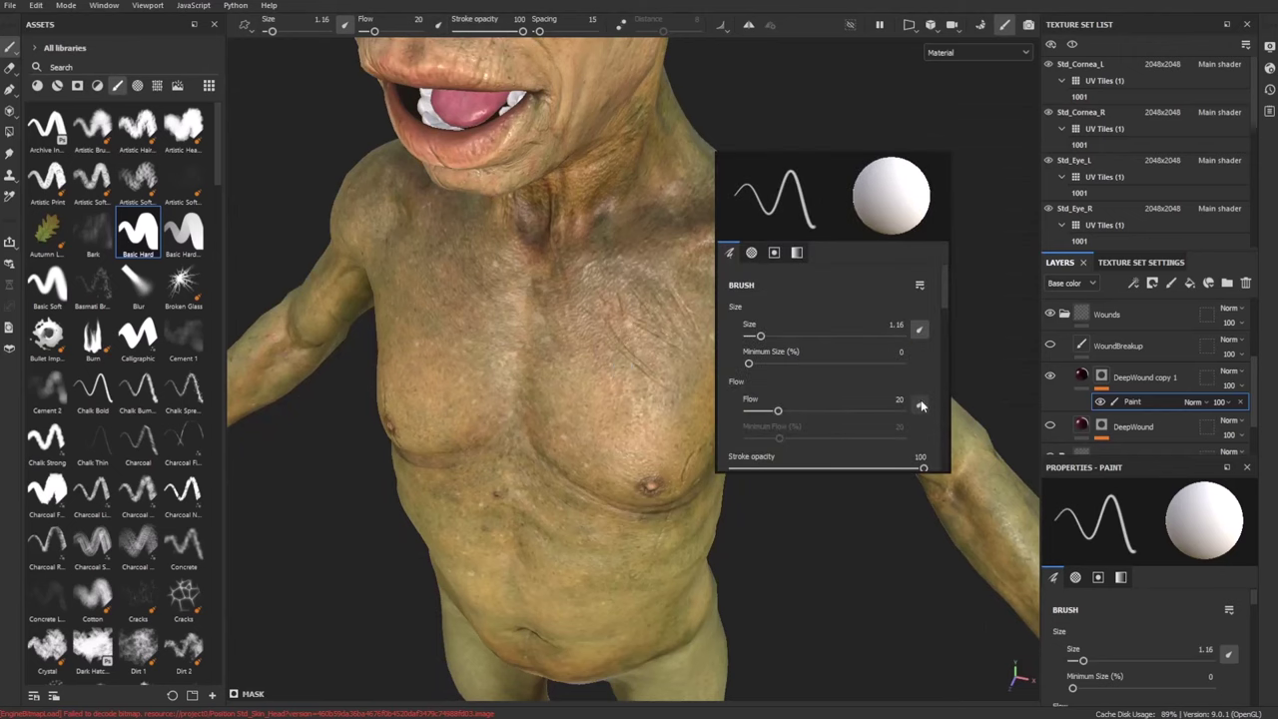
drag(779, 412, 764, 411)
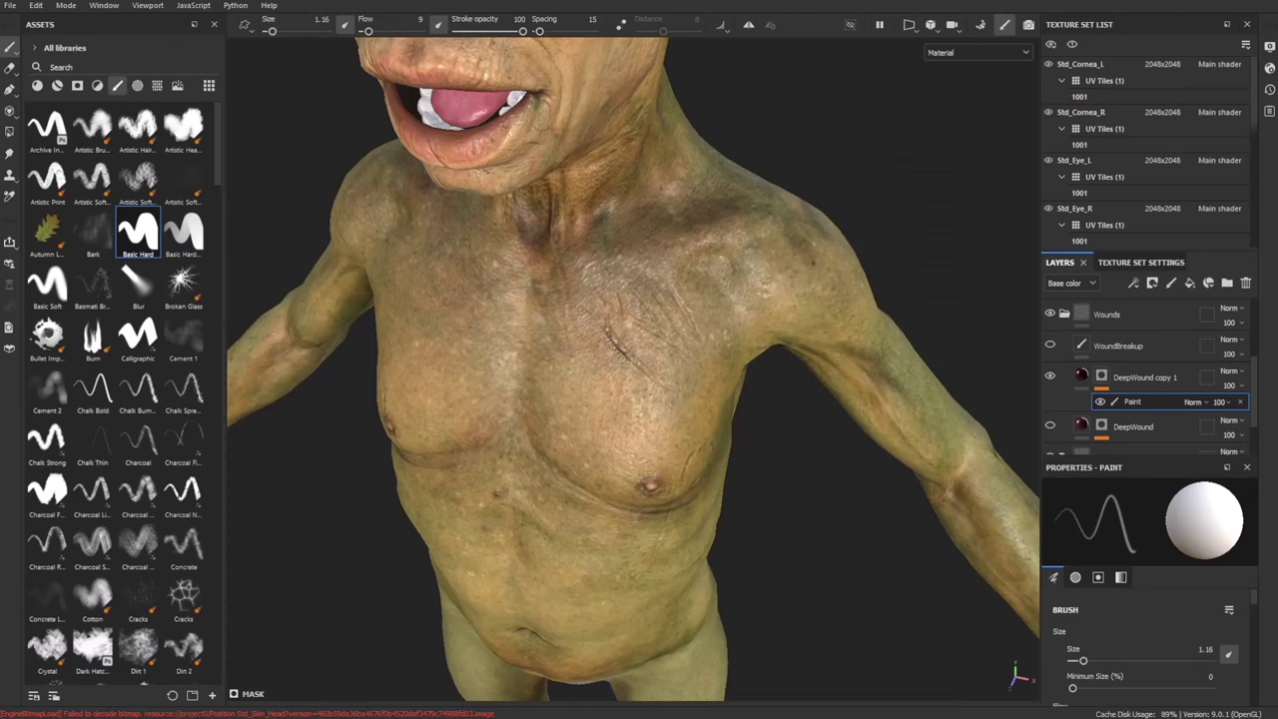
alt+drag(720, 354, 740, 324)
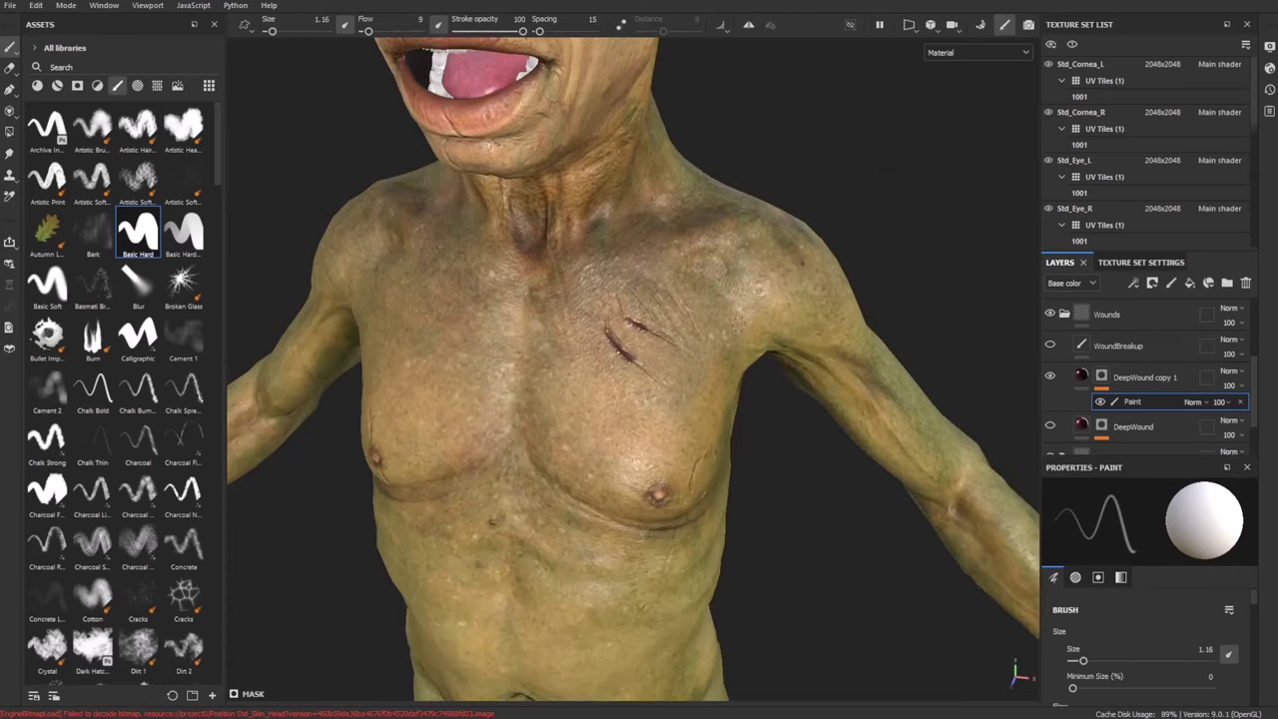
alt+drag(793, 271, 735, 262)
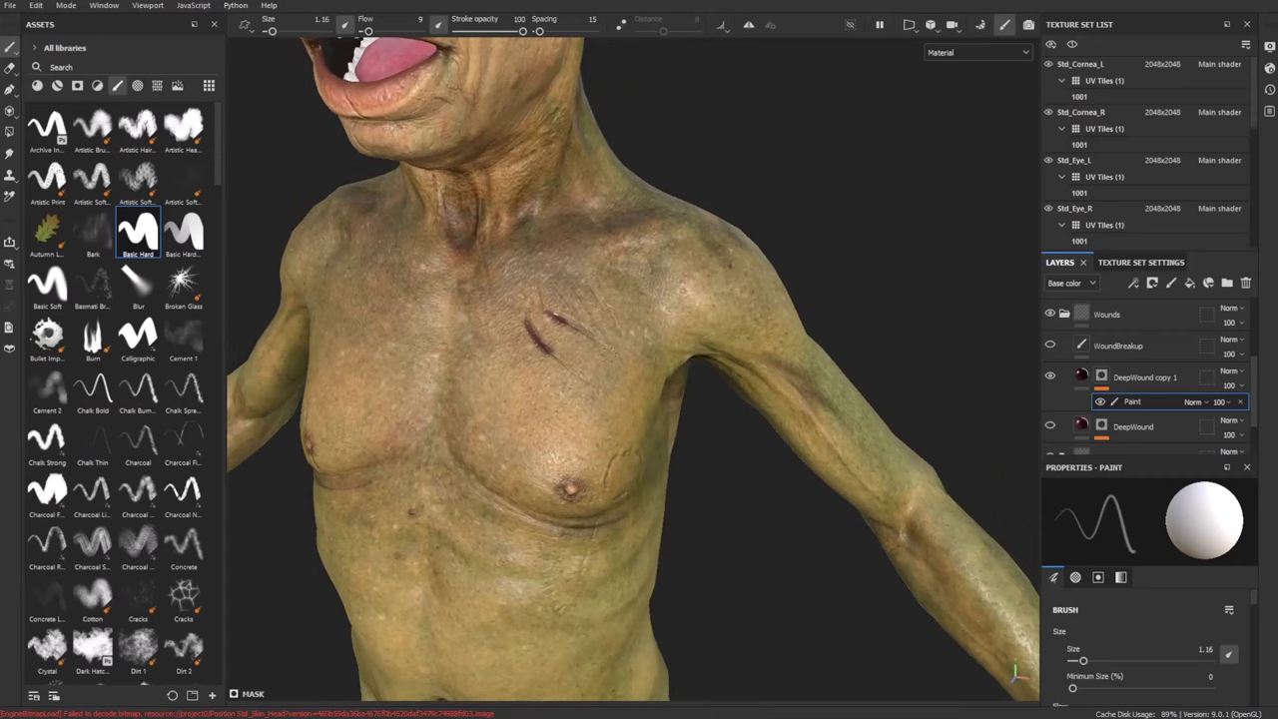
Delete the DeepWound copy 1 layer and make the original DeepWound layer visible
click(1158, 377)
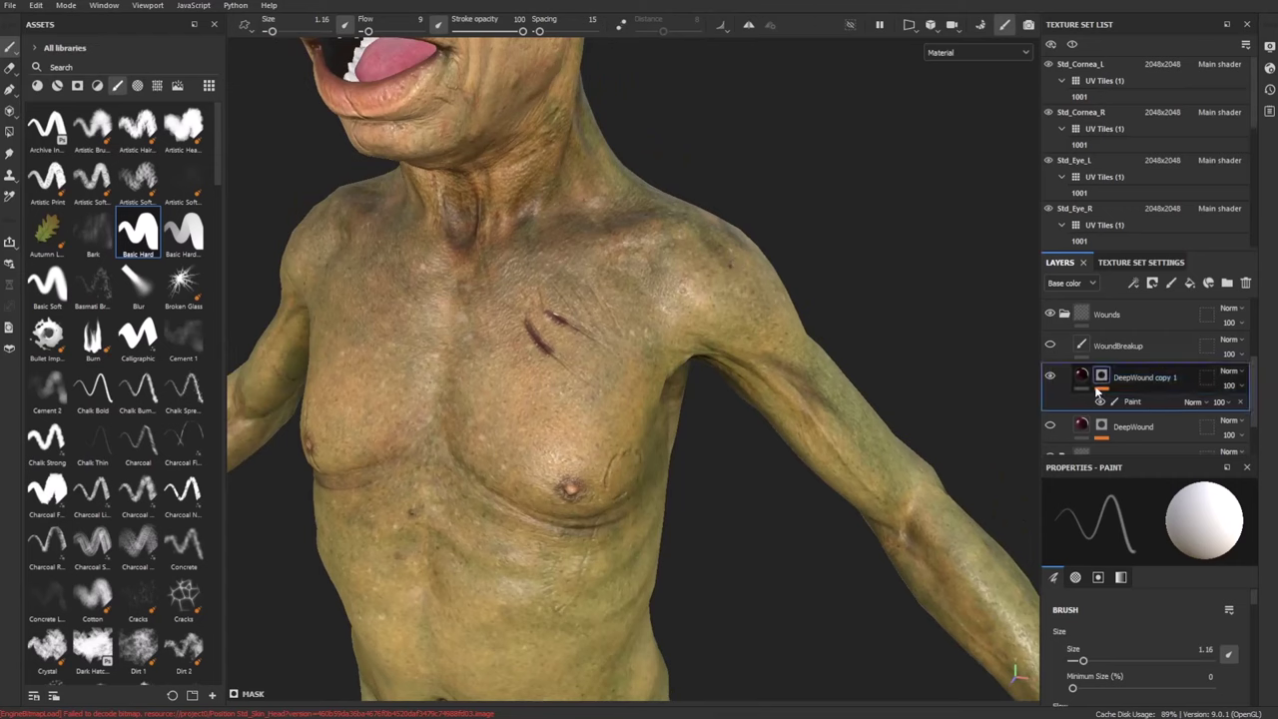
click(1245, 282)
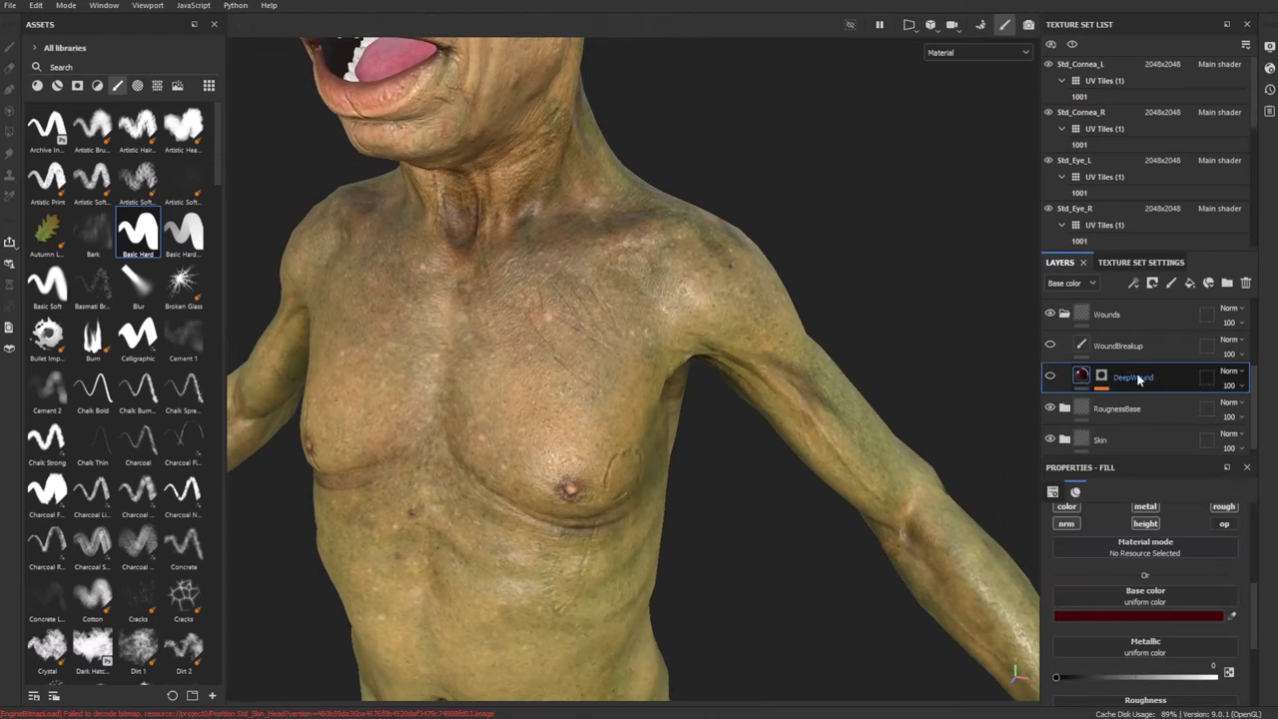
click(1051, 378)
alt+drag(731, 303, 712, 223)
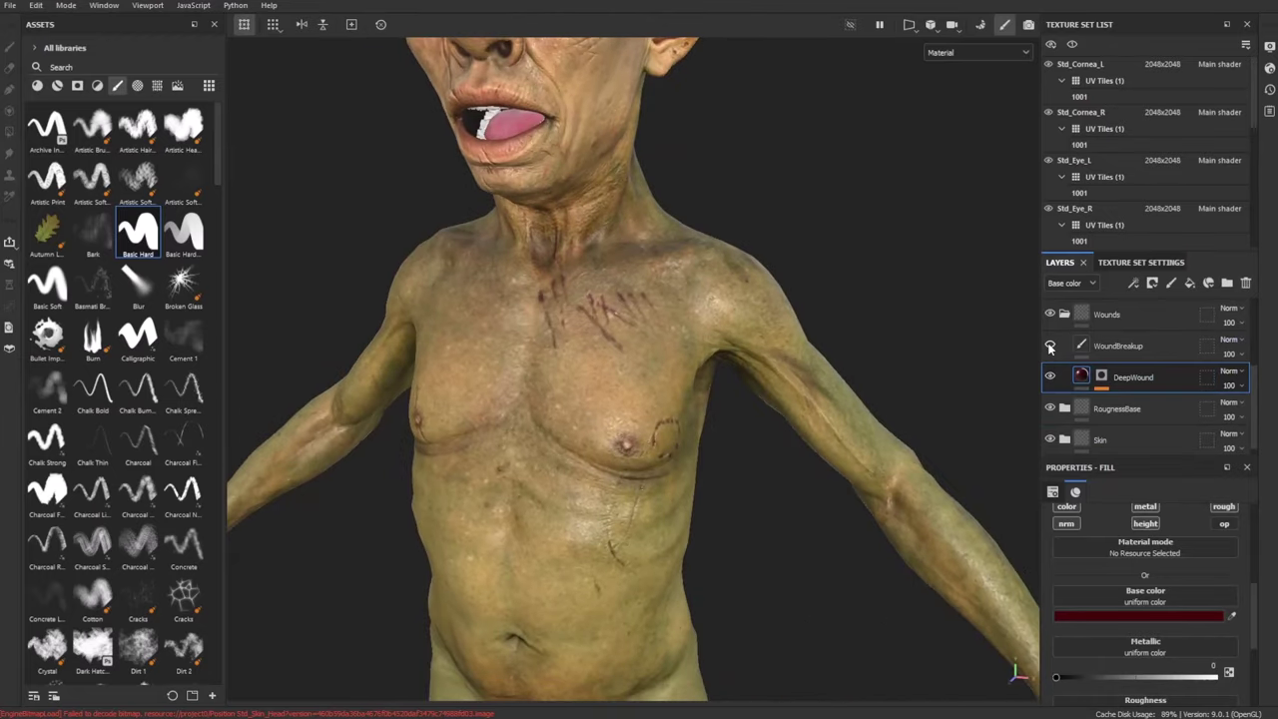
Show the WoundBreakup layer, toggling its visibility to compare its effect on the chest wounds
click(1049, 345)
click(1050, 345)
click(1049, 346)
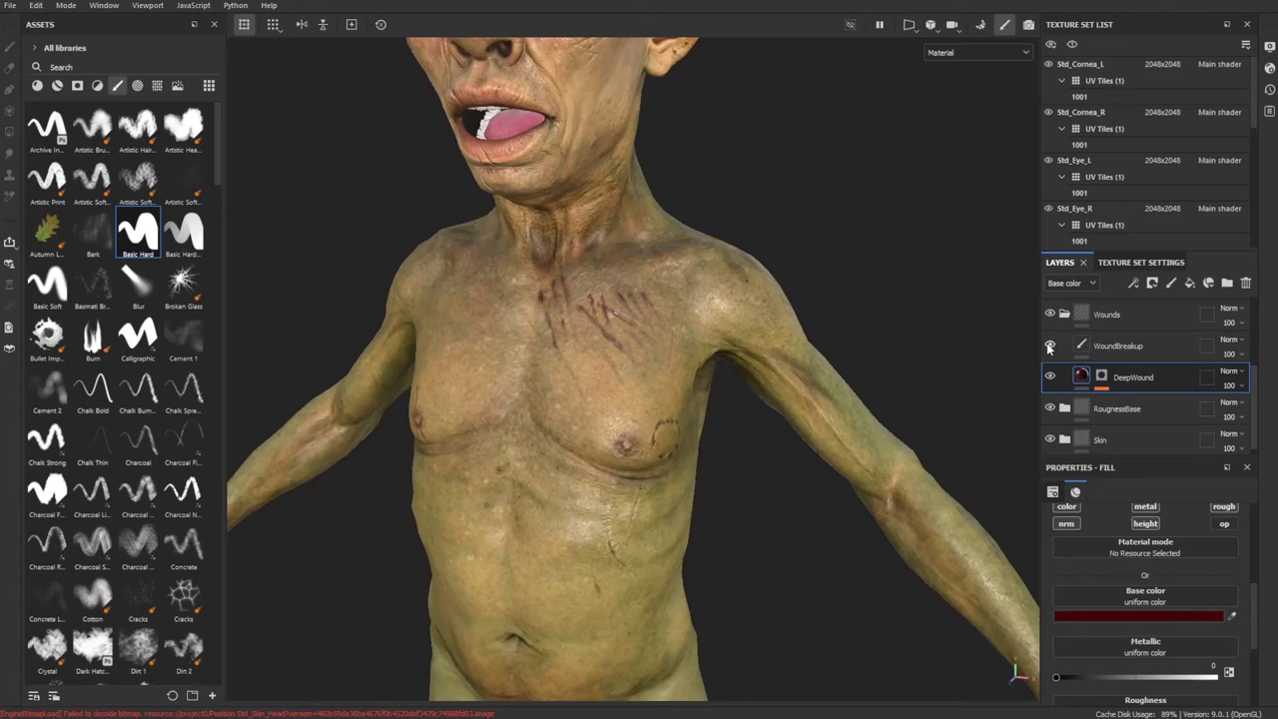
click(1049, 346)
click(1050, 345)
scroll(600, 240, down, 2)
Examine the wounds on the goblin's back with the WoundBreakup layer switched off and on
mouse_move(565, 224)
alt+mouse_down()
mouse_move(189, 196)
mouse_move(639, 196)
mouse_move(107, 209)
mouse_move(622, 296)
alt+mouse_up()
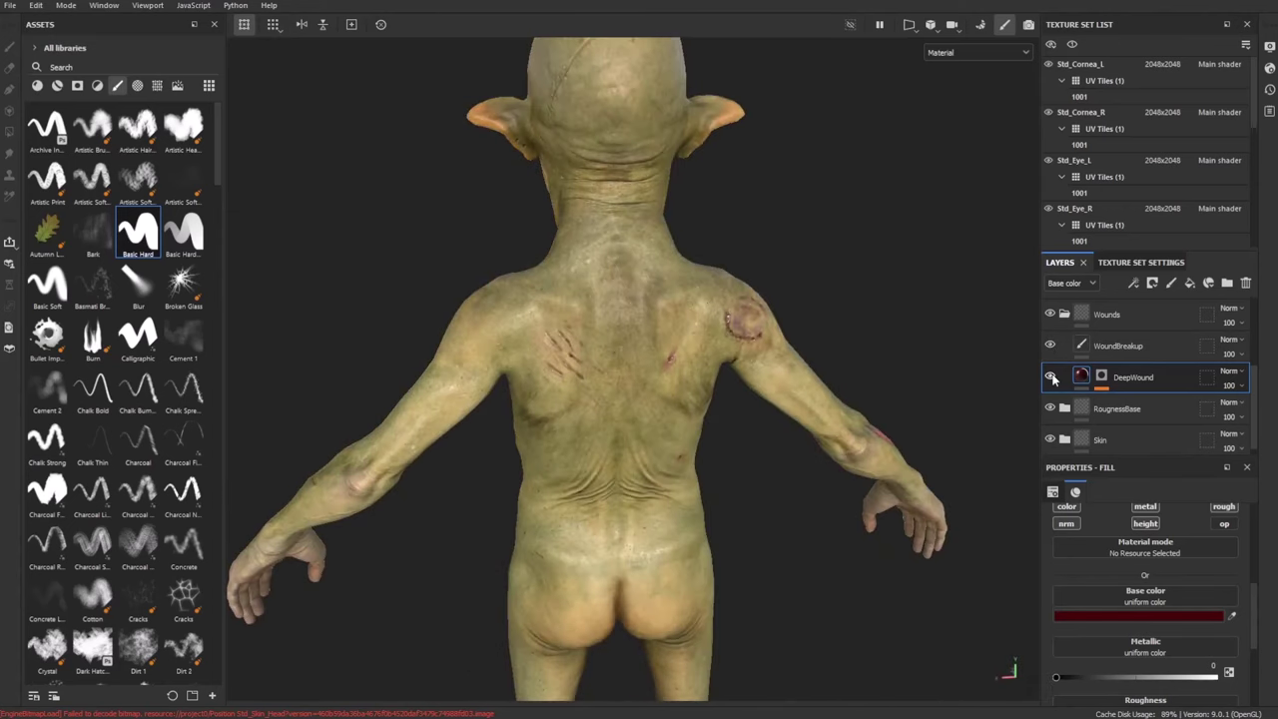
click(1050, 345)
click(1050, 346)
click(1051, 345)
click(1051, 346)
alt+drag(579, 311, 999, 286)
shift+right_drag(589, 285, 535, 279)
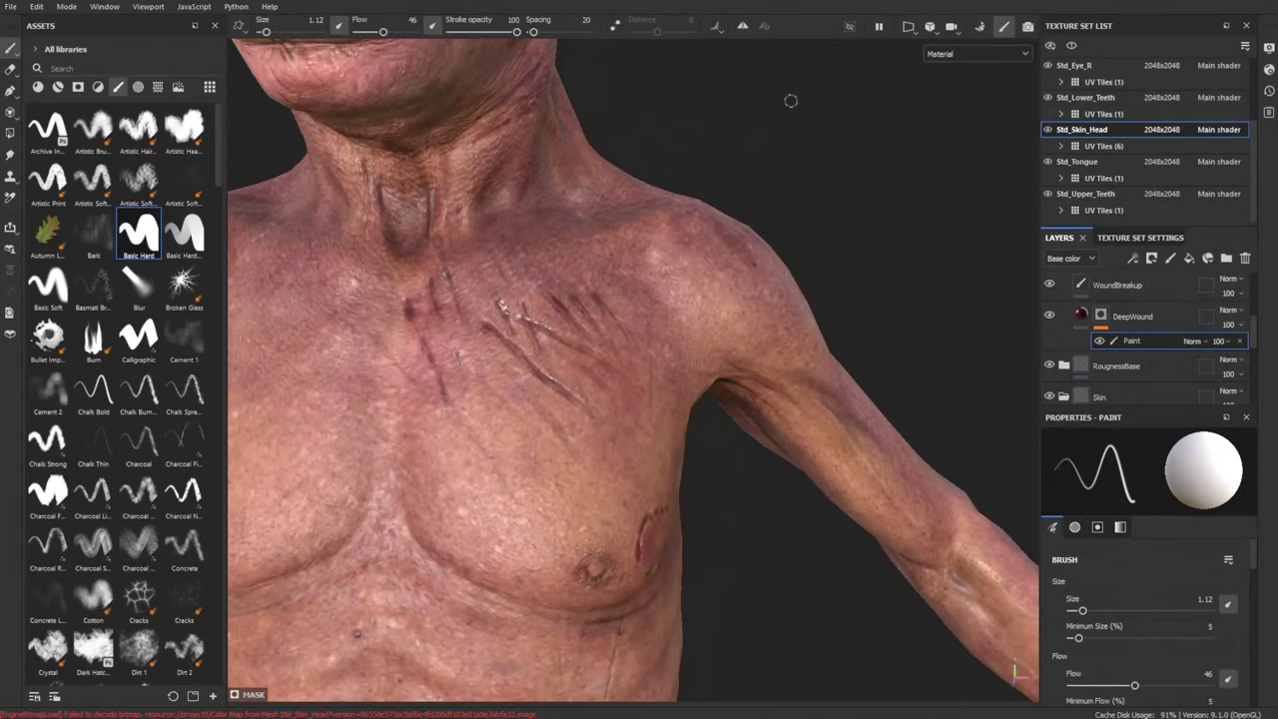
Paint two diagonal cuts across the chest in the Paint effect of the DeepWound mask
mouse_move(791, 100)
alt+mouse_down()
mouse_move(776, 209)
mouse_move(809, 186)
mouse_move(845, 120)
mouse_move(619, 369)
alt+mouse_up()
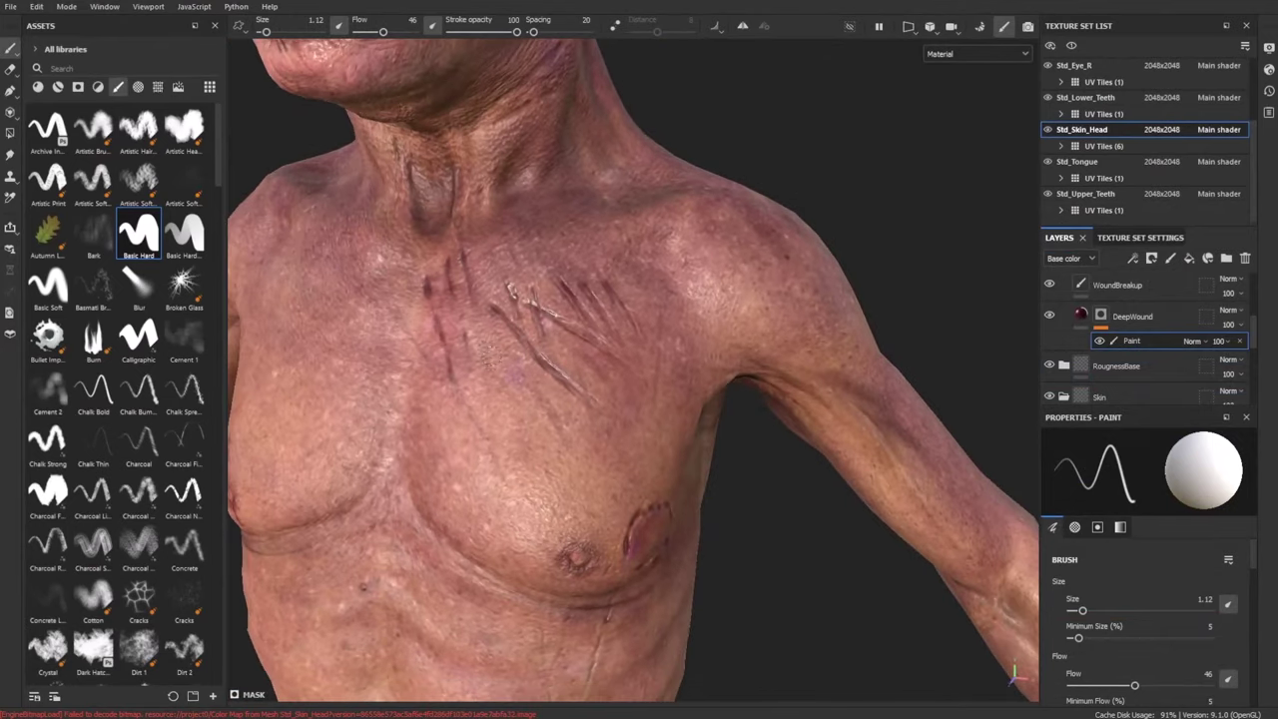
click(1080, 317)
click(1123, 343)
drag(502, 381, 547, 440)
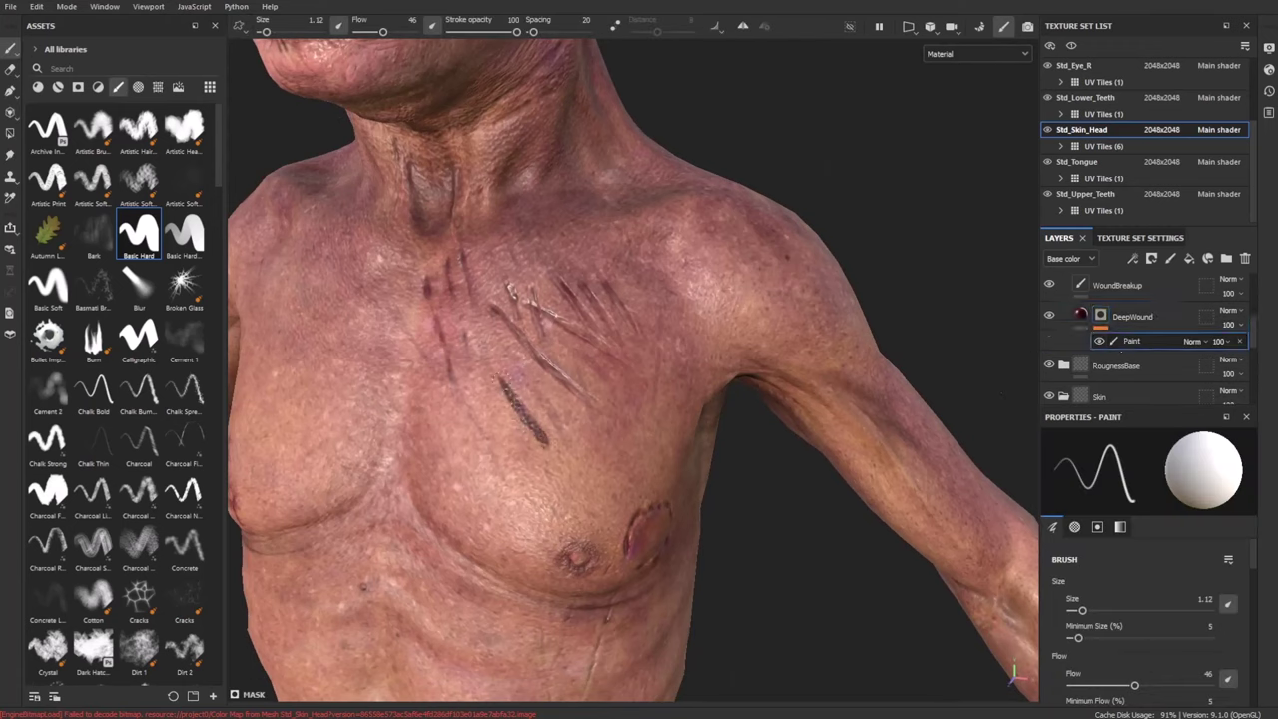
mouse_move(965, 261)
alt+mouse_down()
mouse_move(819, 166)
mouse_move(927, 214)
mouse_move(935, 265)
mouse_move(807, 285)
alt+mouse_up()
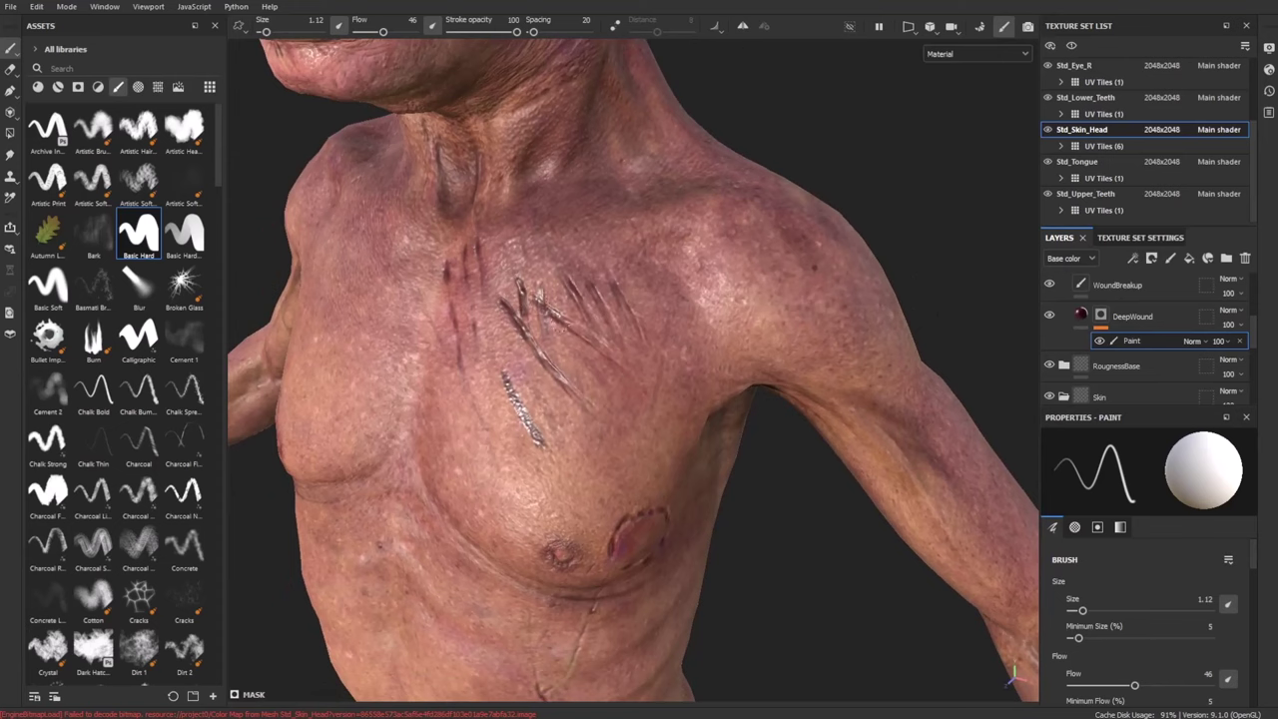
mouse_move(547, 430)
alt+mouse_down()
mouse_move(559, 434)
mouse_move(562, 397)
mouse_move(499, 457)
alt+mouse_up()
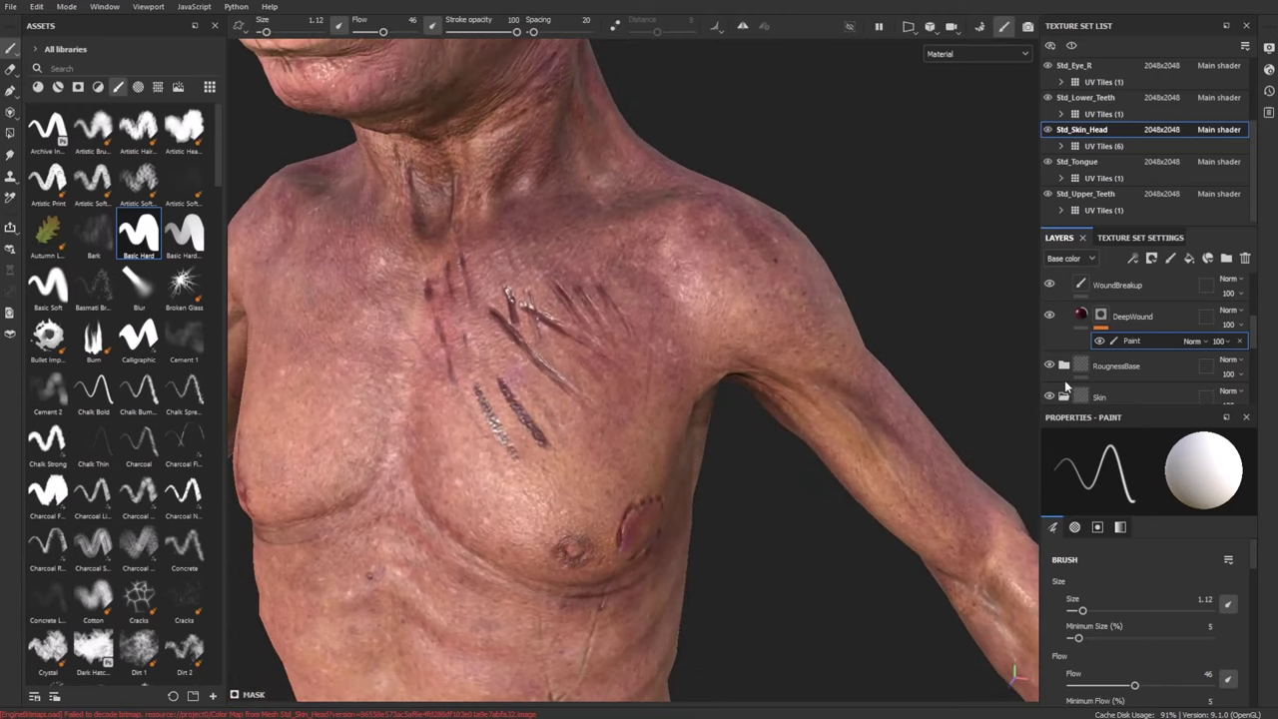
Set the DeepWound fill's height to -0.0839 so the painted cuts sink into the skin
click(1081, 316)
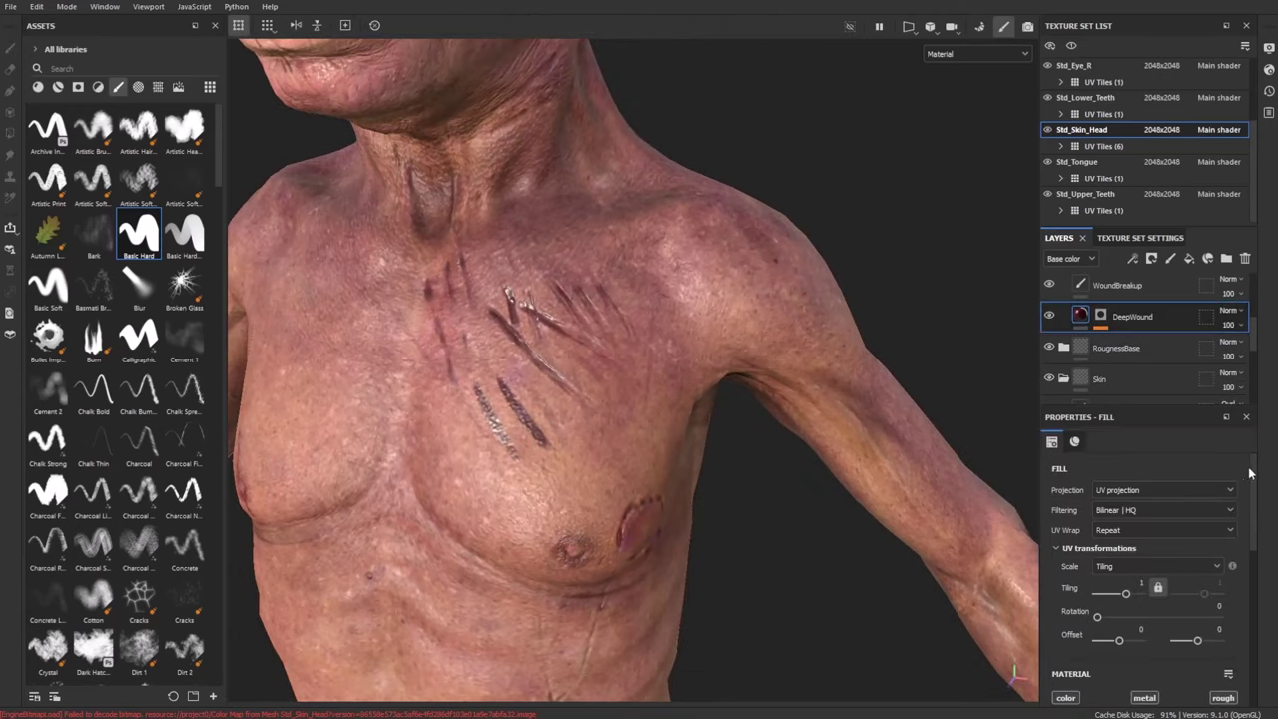
scroll(1250, 473, down, 4)
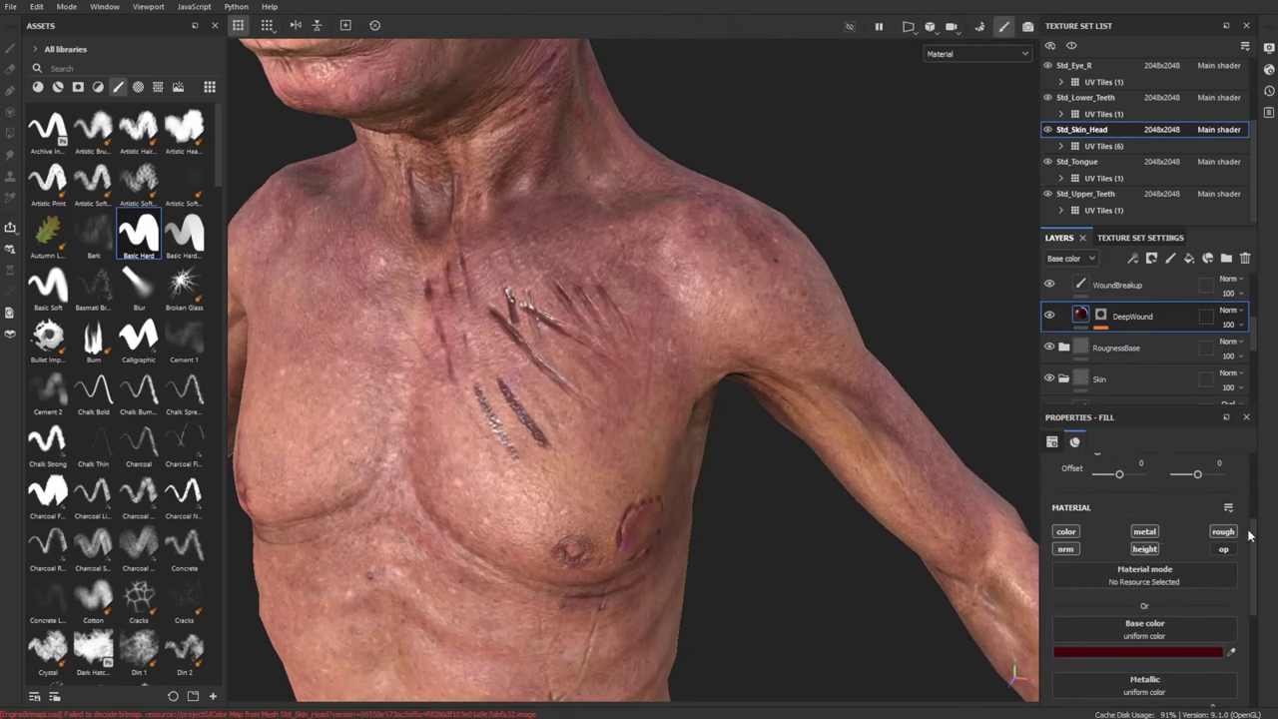
scroll(1249, 537, down, 5)
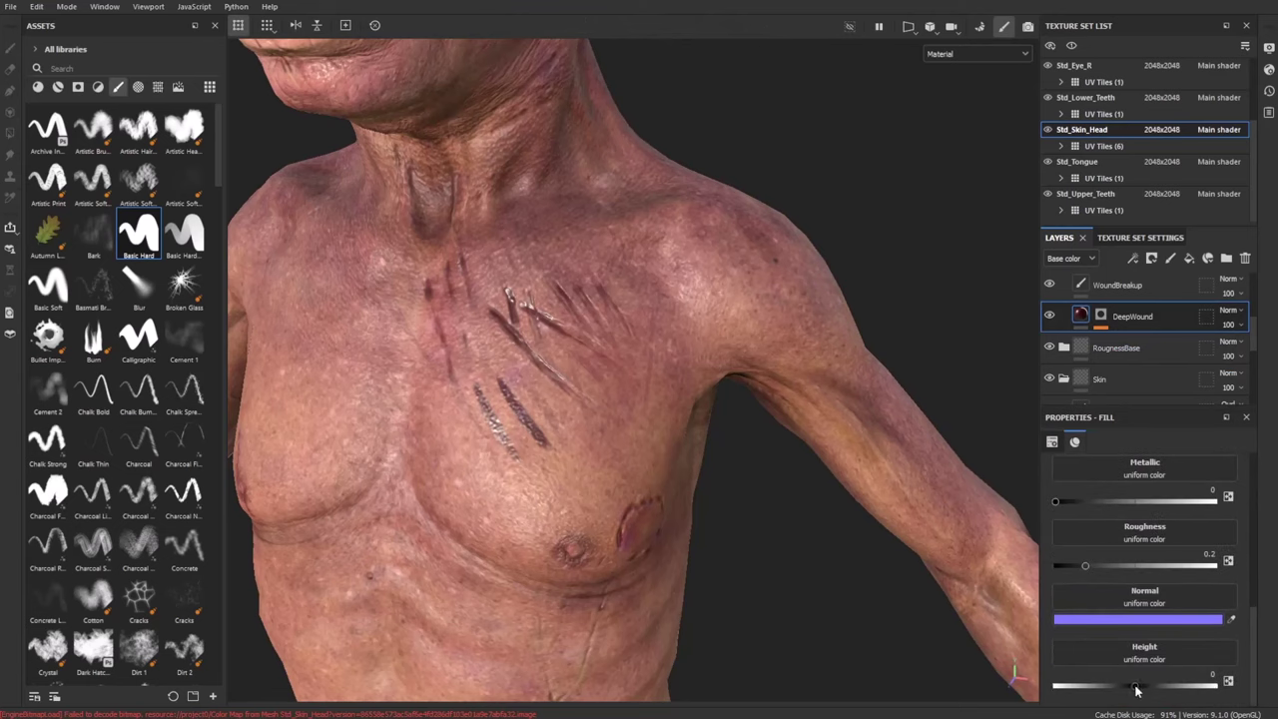
mouse_move(1124, 689)
mouse_down()
mouse_move(1109, 689)
mouse_move(1147, 689)
mouse_move(1130, 693)
mouse_up()
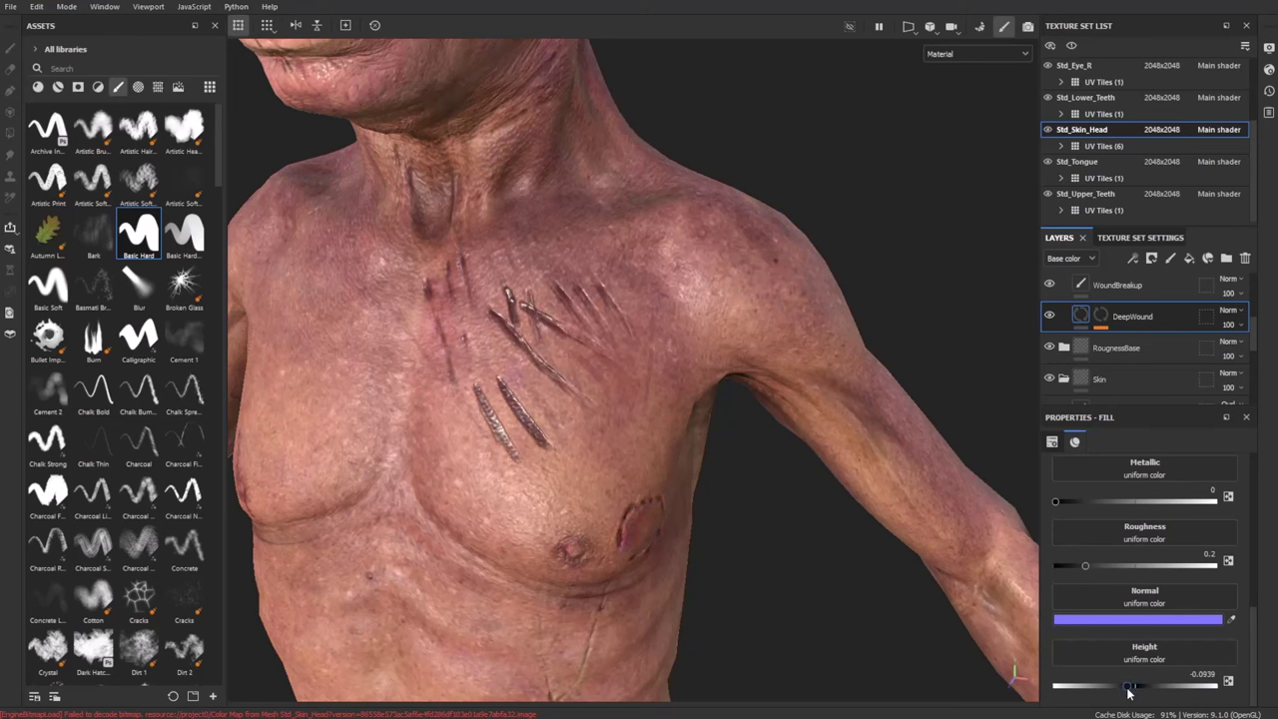
alt+drag(717, 461, 752, 522)
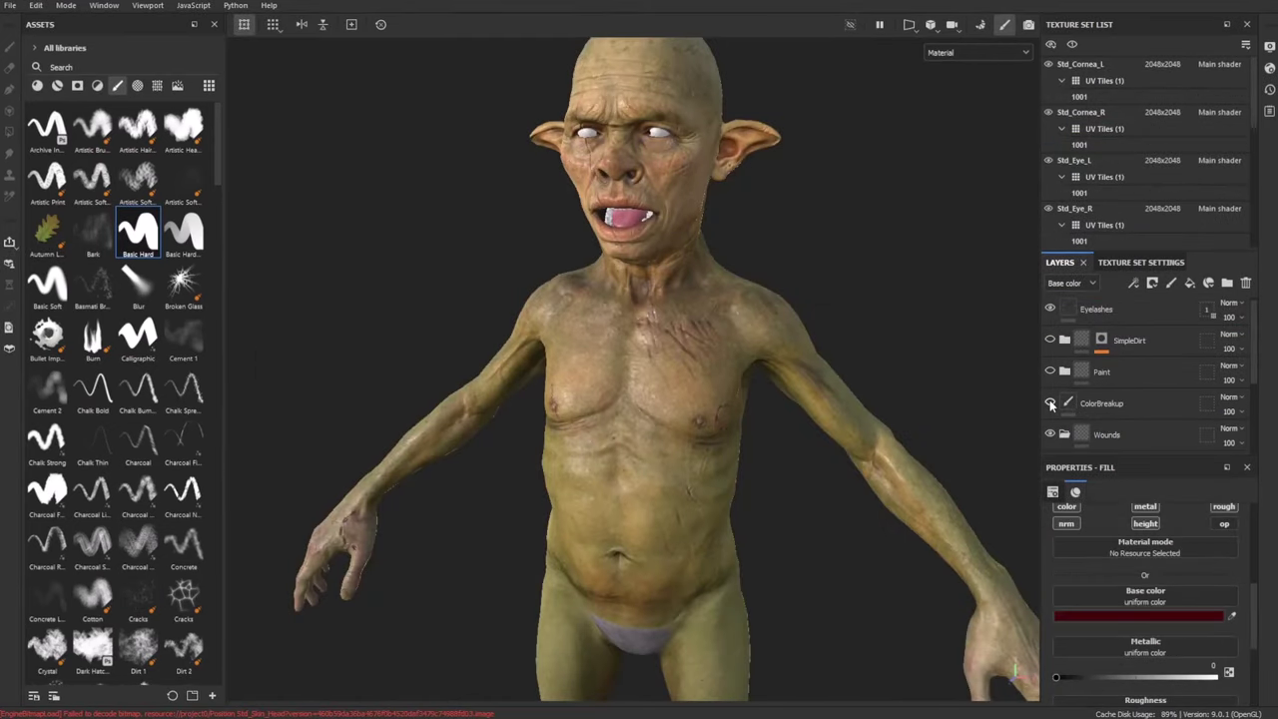
Show the ColorBreakup layer and examine its mottling on the goblin's front, back and arms
click(1051, 403)
alt+right_drag(742, 370, 634, 231)
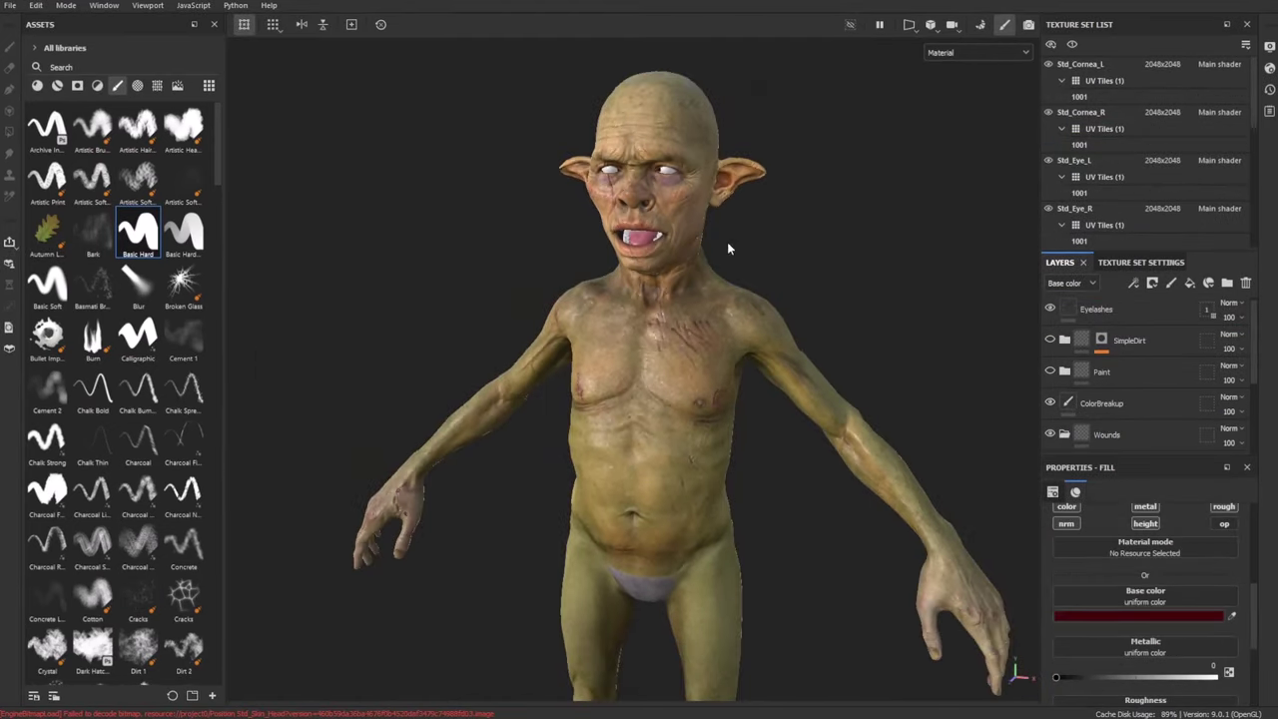
alt+drag(728, 247, 703, 238)
alt+middle_drag(779, 285, 773, 220)
alt+drag(773, 220, 352, 294)
shift+right_drag(625, 346, 542, 420)
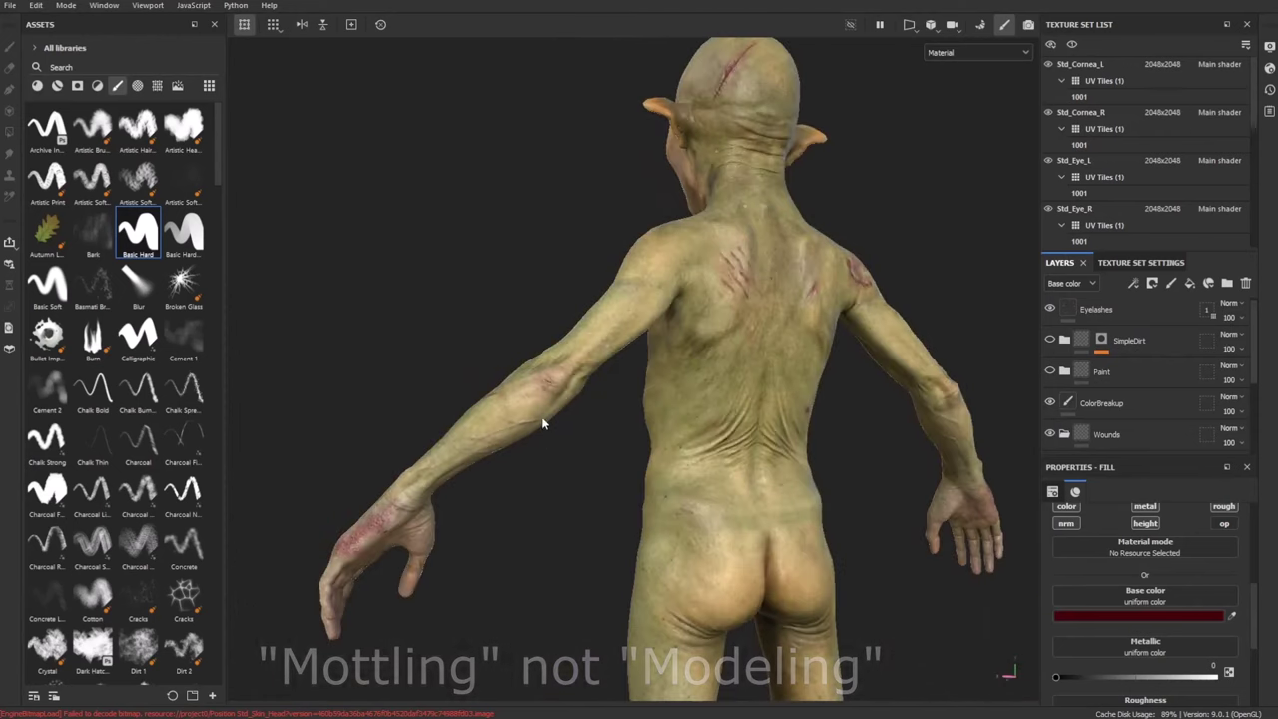
alt+drag(455, 447, 707, 325)
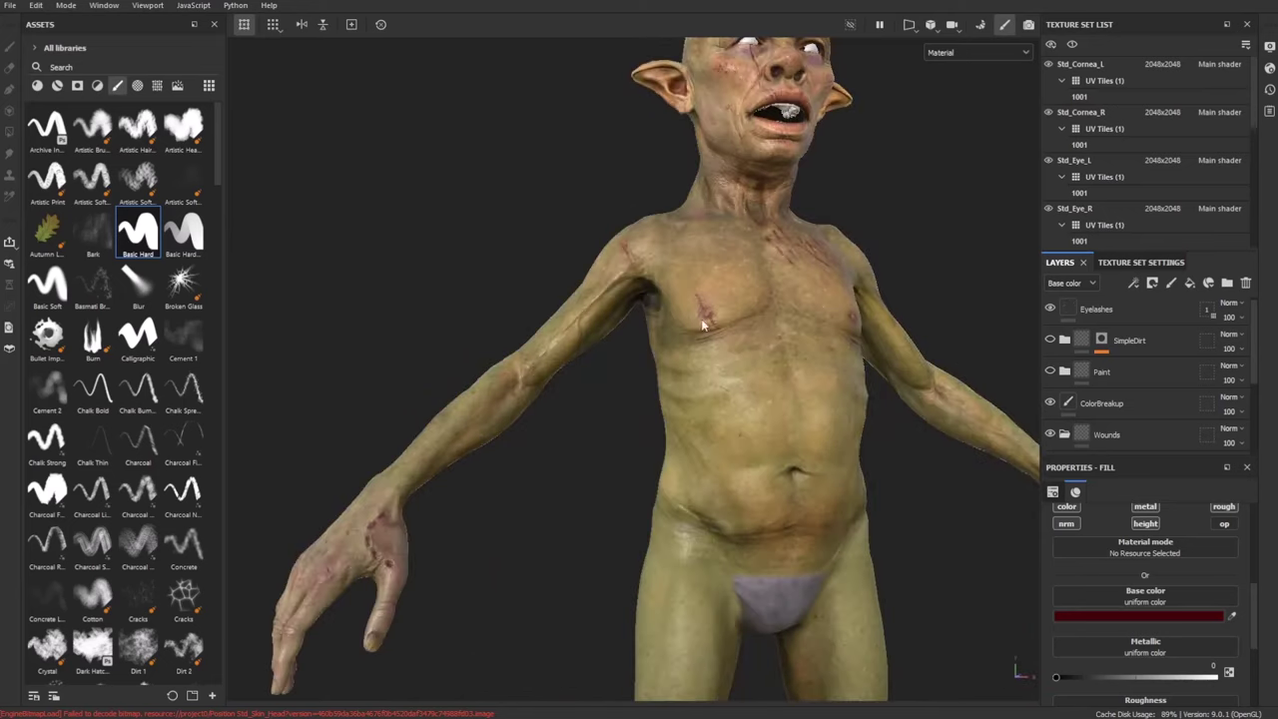
alt+right_drag(708, 326, 339, 190)
alt+drag(723, 269, 635, 367)
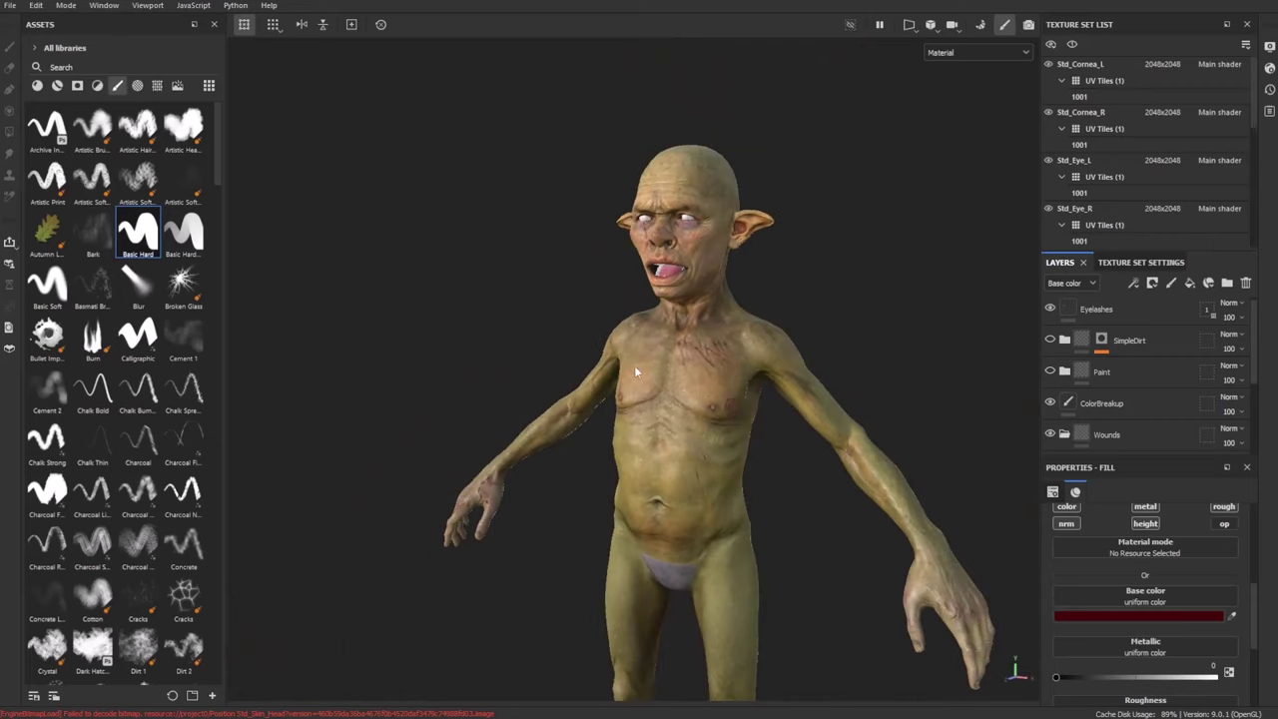
Show the Paint folder and expand it to reveal its layers
scroll(1141, 405, up, 1)
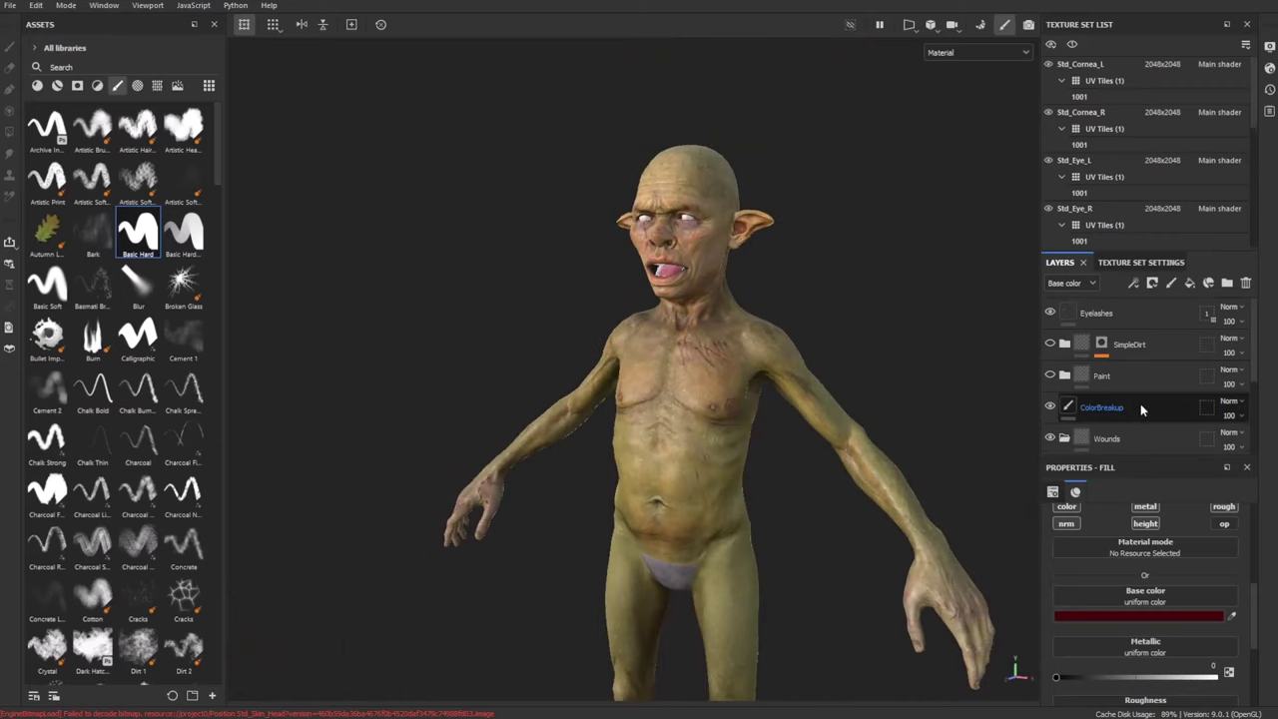
click(1051, 376)
click(1065, 376)
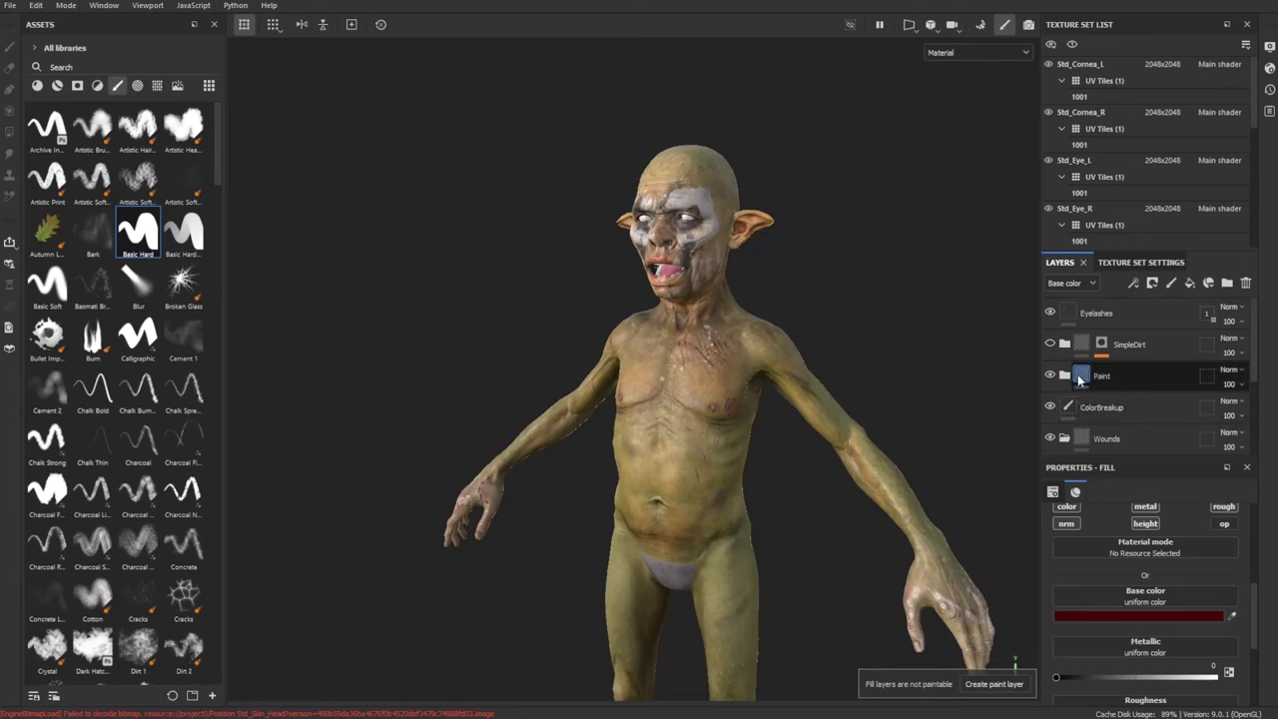
alt+drag(813, 362, 779, 300)
Toggle the visibility of the Soot and WhitePaint layers to examine what each adds to the goblin
scroll(1118, 399, down, 2)
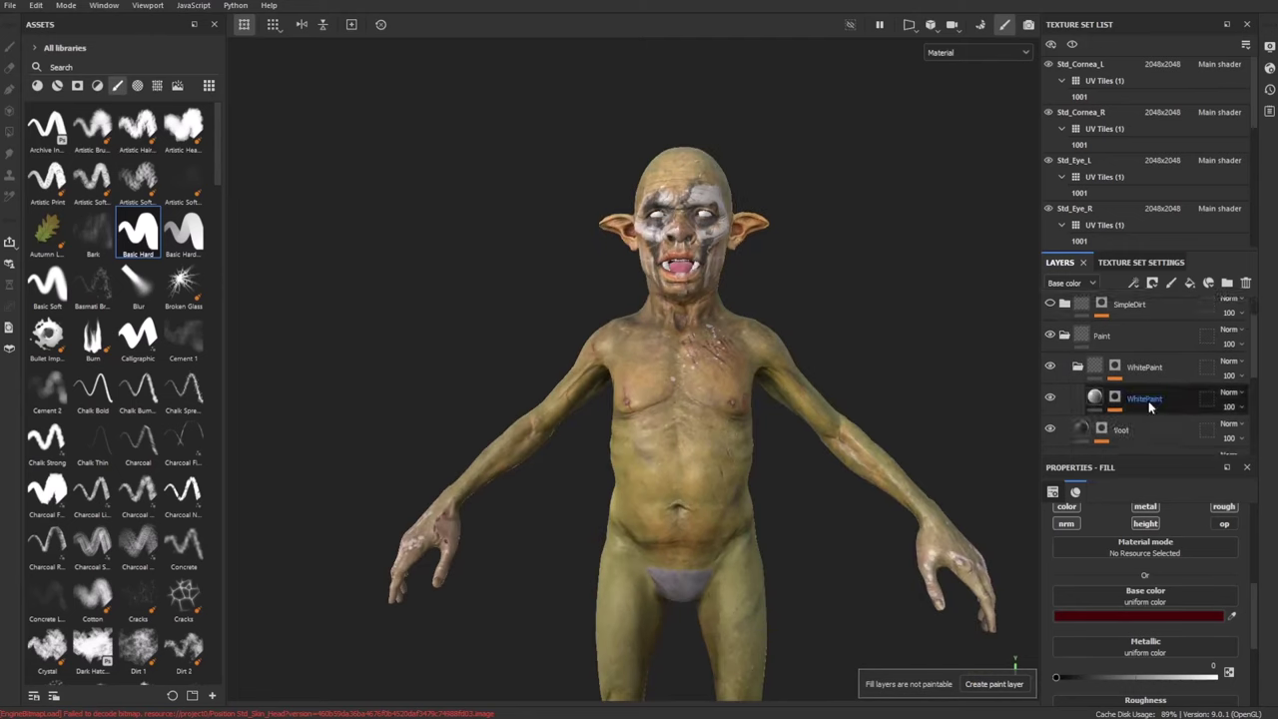
click(1051, 390)
click(1050, 390)
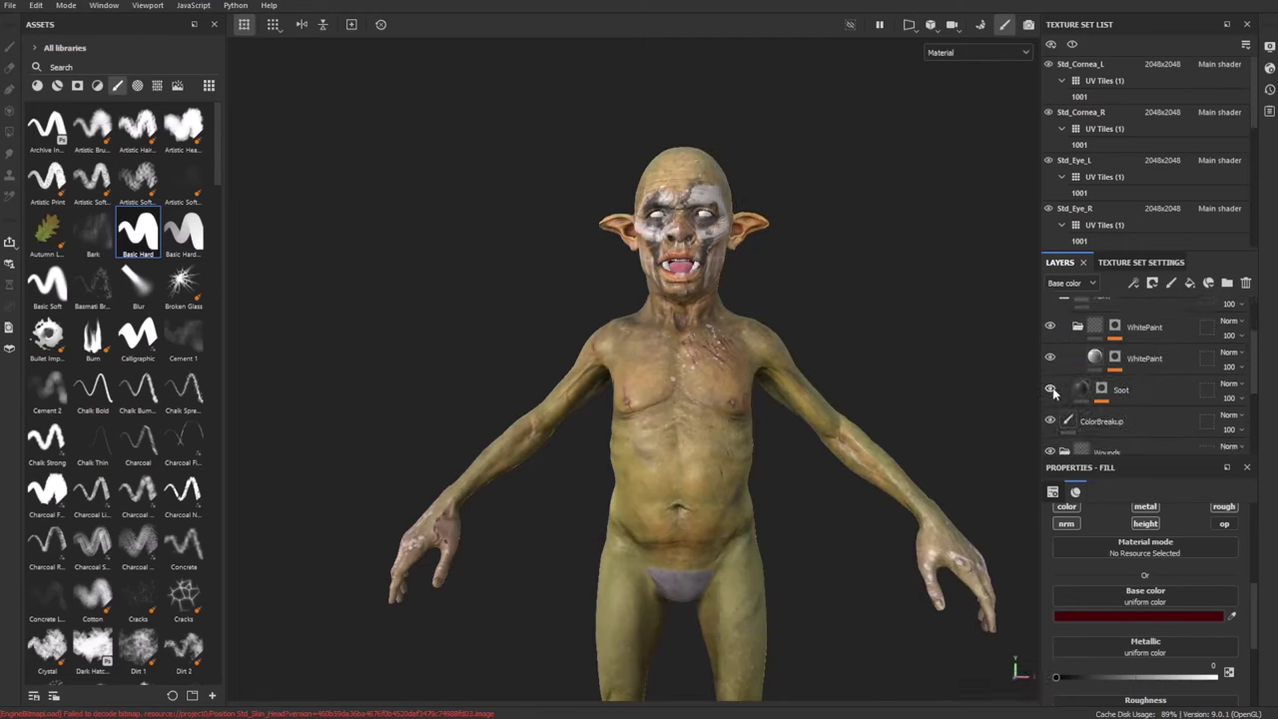
alt+drag(893, 349, 678, 281)
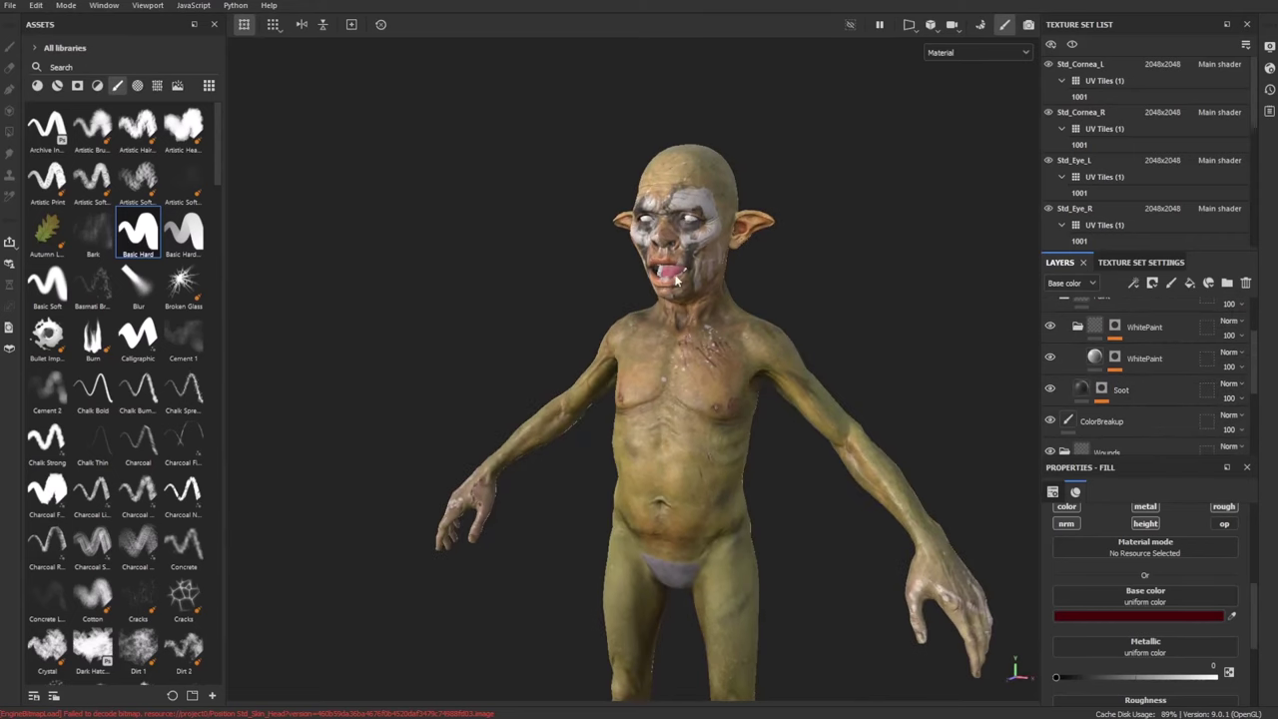
click(1049, 358)
Select the WhitePaint layer's mask and reveal its Paint effect
click(1115, 357)
right_click(1114, 357)
click(1146, 385)
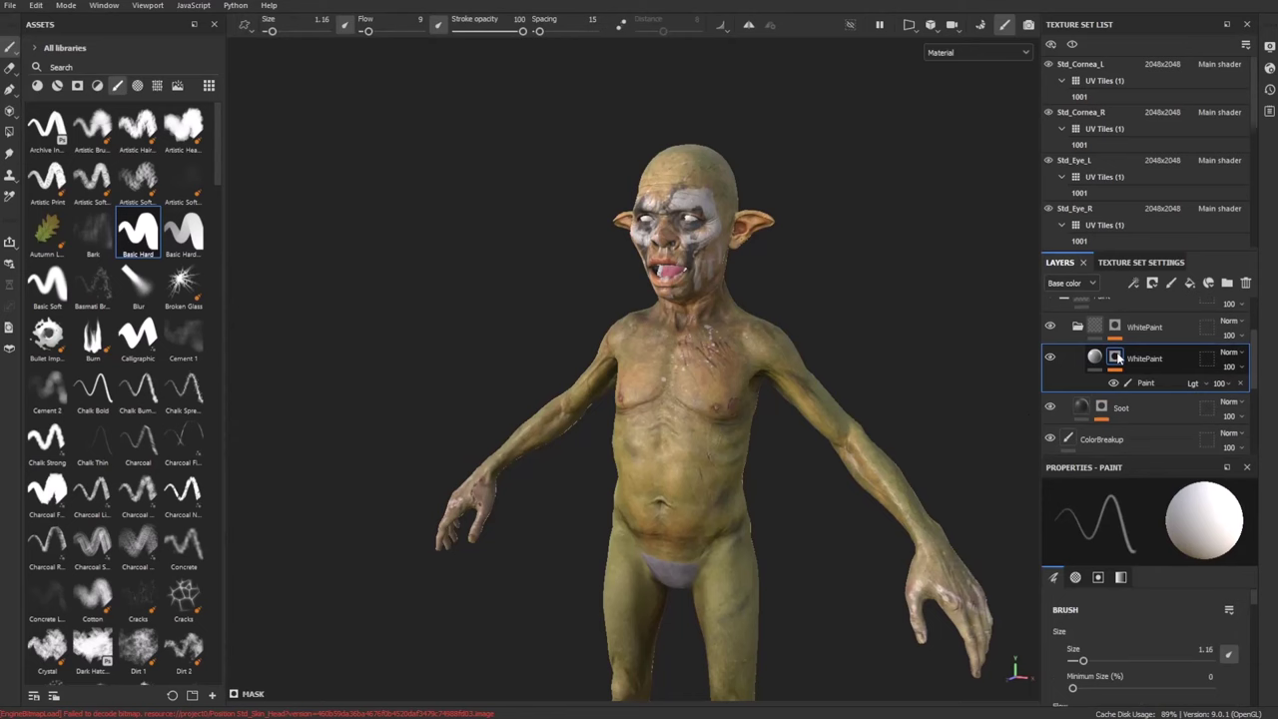
With the WhitePaint mask's Paint effect active, load the Basic Hard brush and search the alphas for "paint"
click(1148, 385)
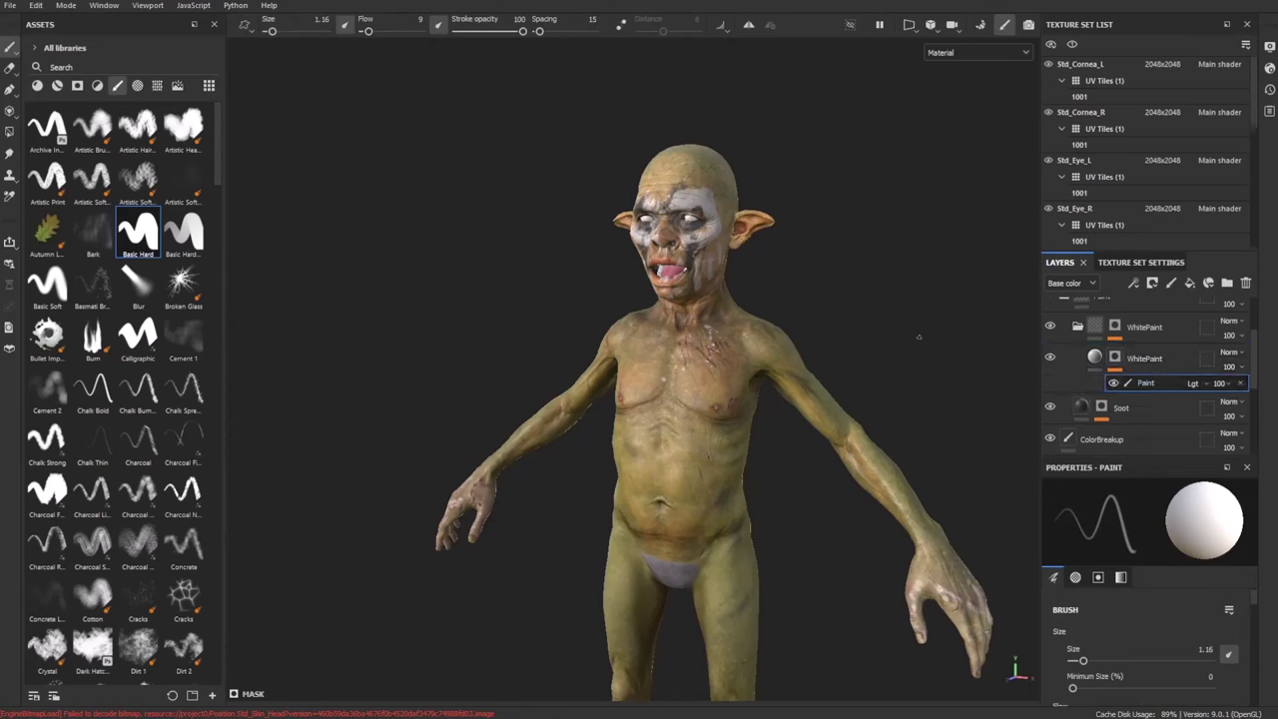
mouse_move(767, 262)
alt+mouse_down()
mouse_move(791, 306)
mouse_move(899, 319)
mouse_move(749, 320)
alt+mouse_up()
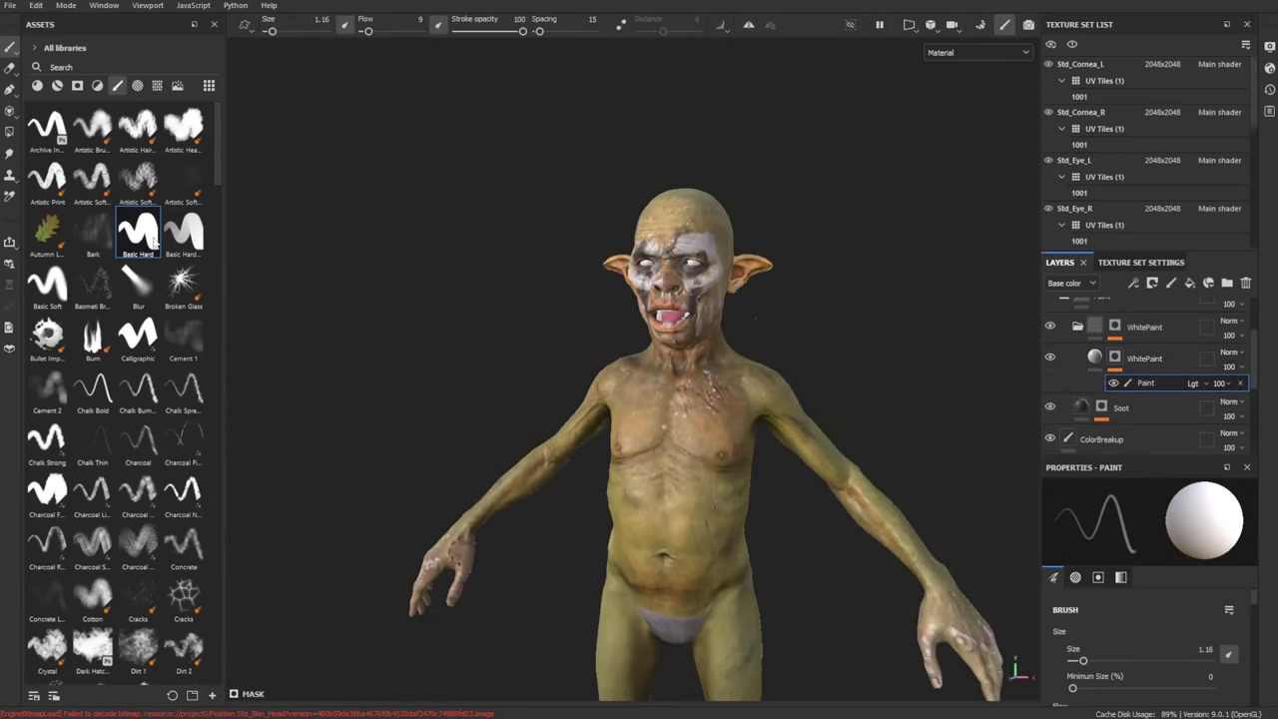
click(149, 237)
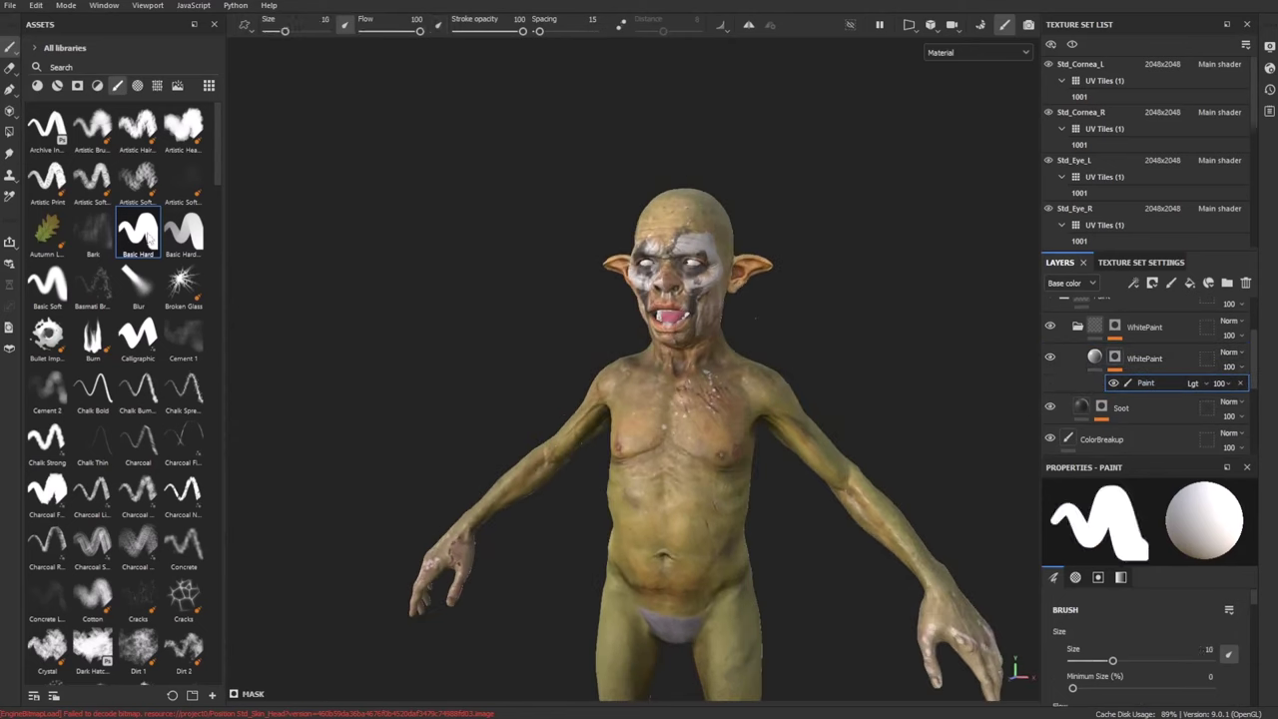
click(138, 86)
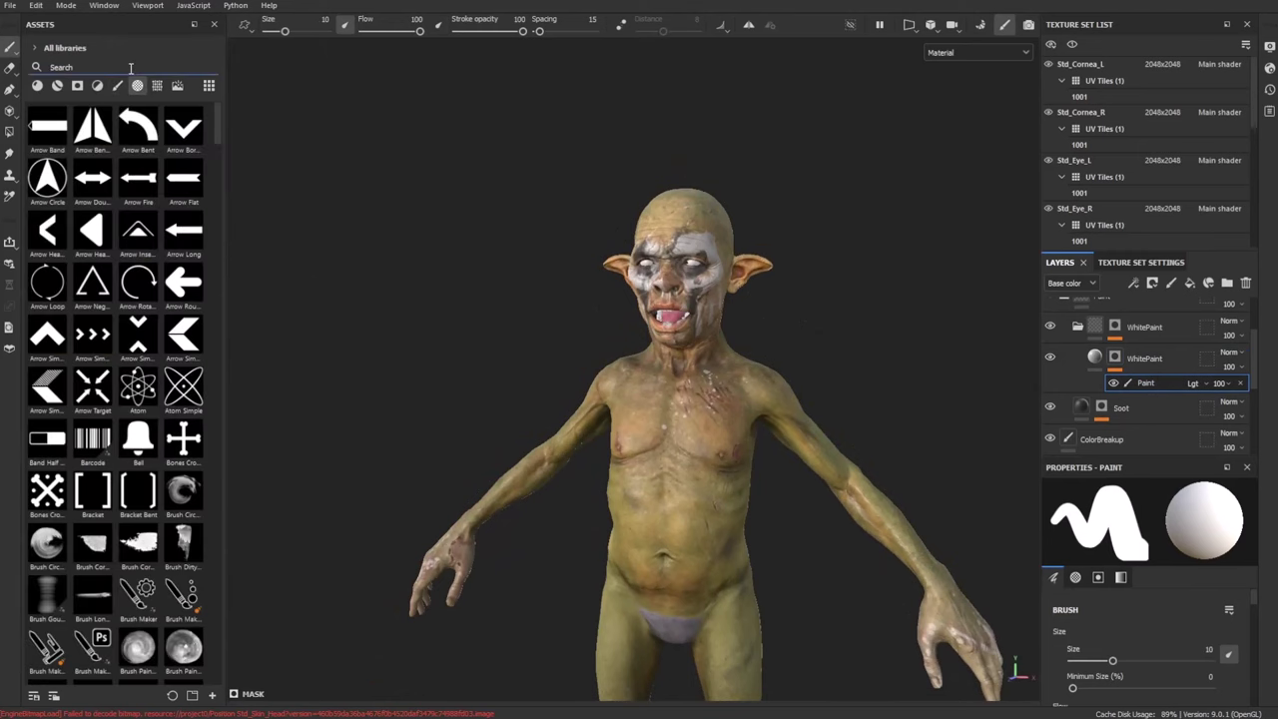
click(130, 67)
text(paint)
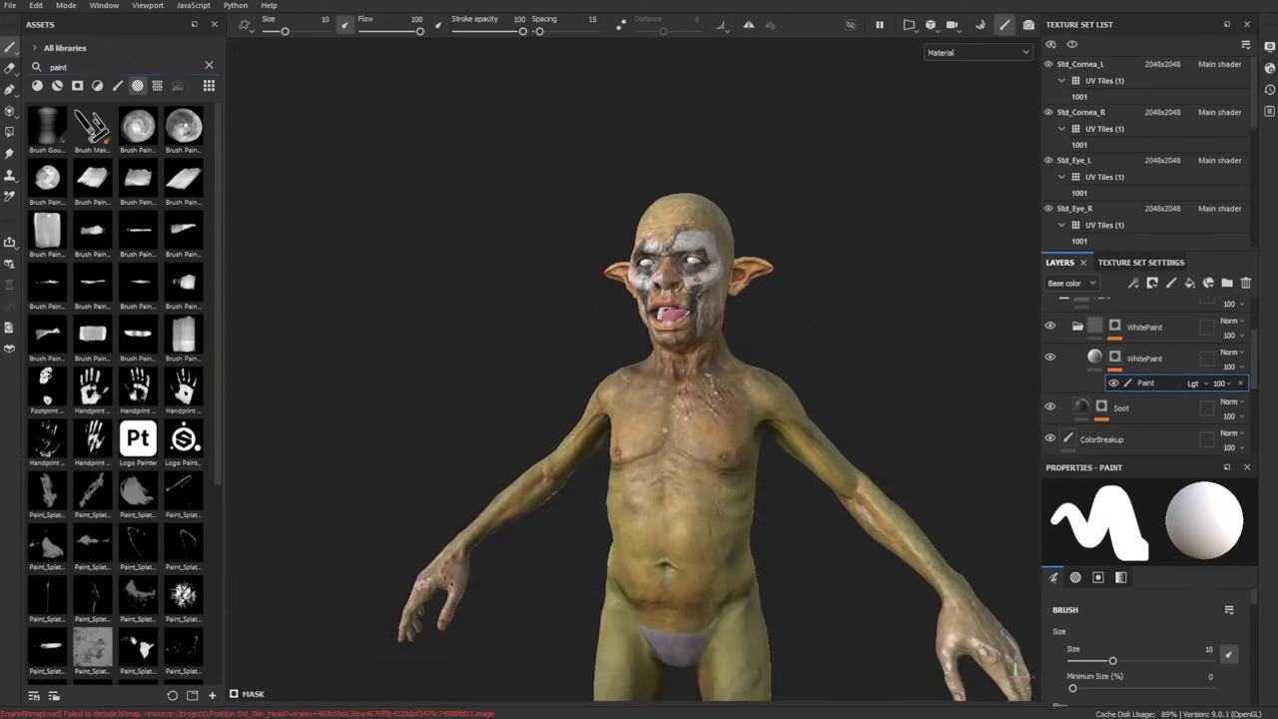
Choose the first Handprint alpha, set the brush size to 30.68 and stamp a white handprint on the goblin's belly
alt+drag(413, 351, 429, 300)
alt+middle_drag(429, 299, 399, 261)
alt+right_drag(399, 262, 407, 188)
alt+shift+drag(406, 188, 490, 236)
click(89, 389)
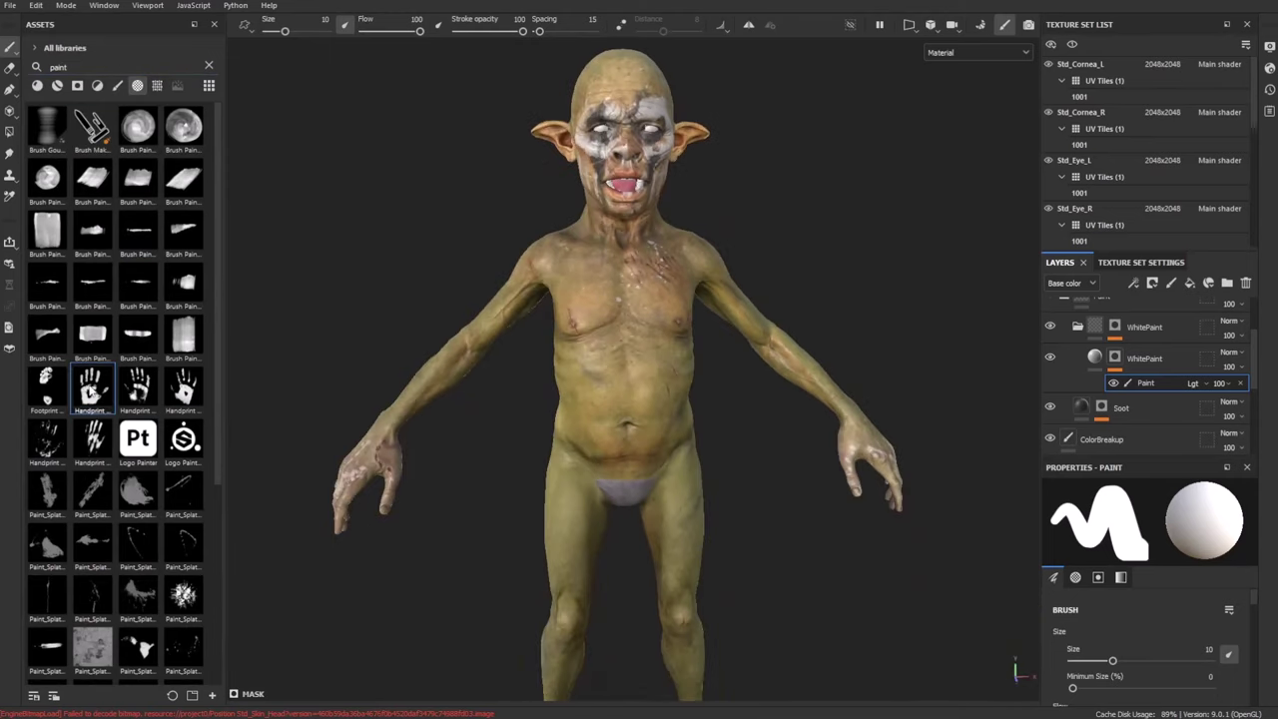
ctrl+right_drag(644, 352, 737, 353)
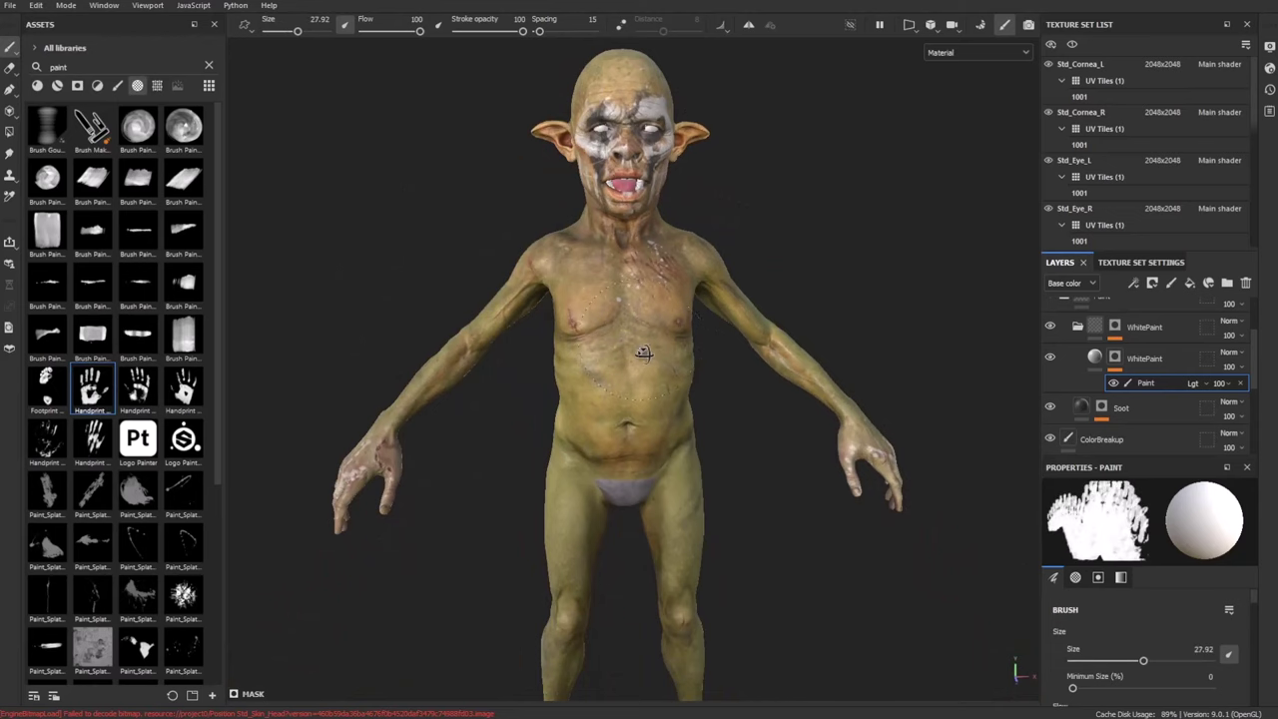
mouse_move(644, 353)
alt+mouse_down()
mouse_move(627, 351)
mouse_move(627, 404)
mouse_move(627, 390)
alt+mouse_up()
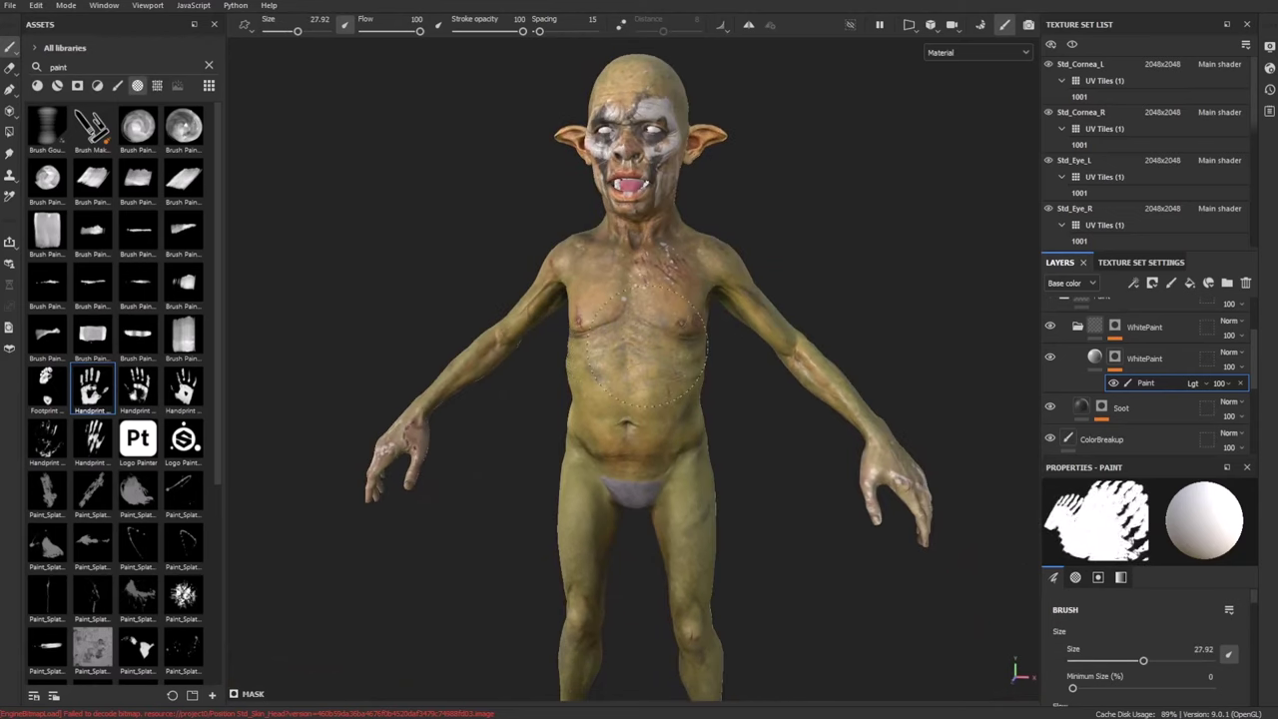
mouse_move(644, 348)
ctrl+right_down()
mouse_move(576, 348)
mouse_move(655, 348)
ctrl+right_up()
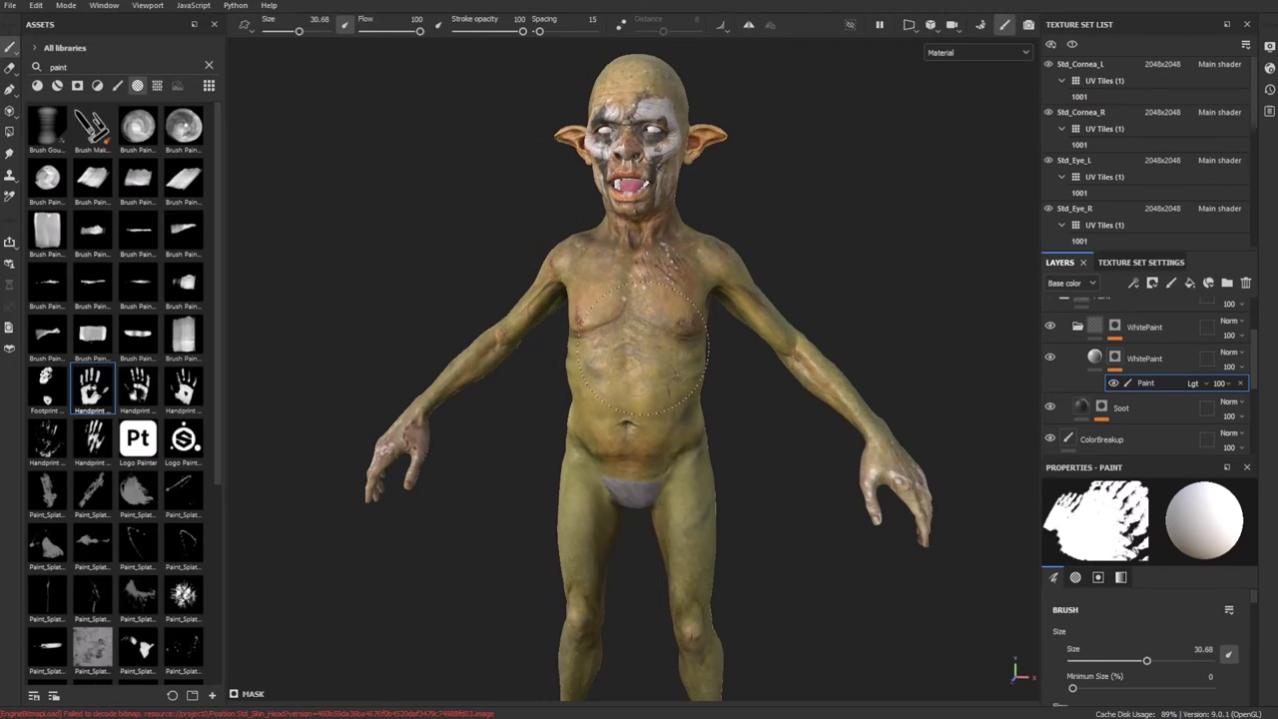
click(644, 350)
mouse_move(753, 462)
alt+mouse_down()
mouse_move(456, 449)
mouse_move(902, 456)
mouse_move(699, 525)
mouse_move(766, 404)
alt+mouse_up()
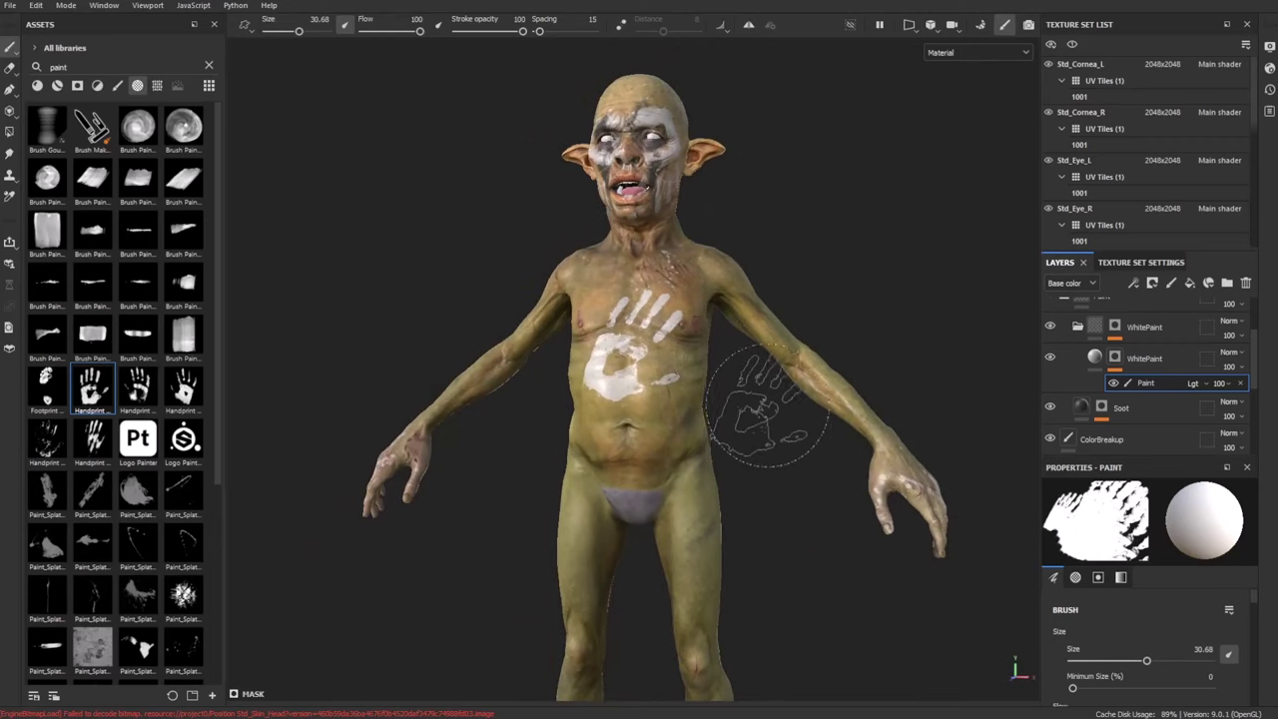
Pick a thin Paint Splatter alpha and stamp white splatter over the handprint on the belly
alt+middle_drag(767, 405, 744, 434)
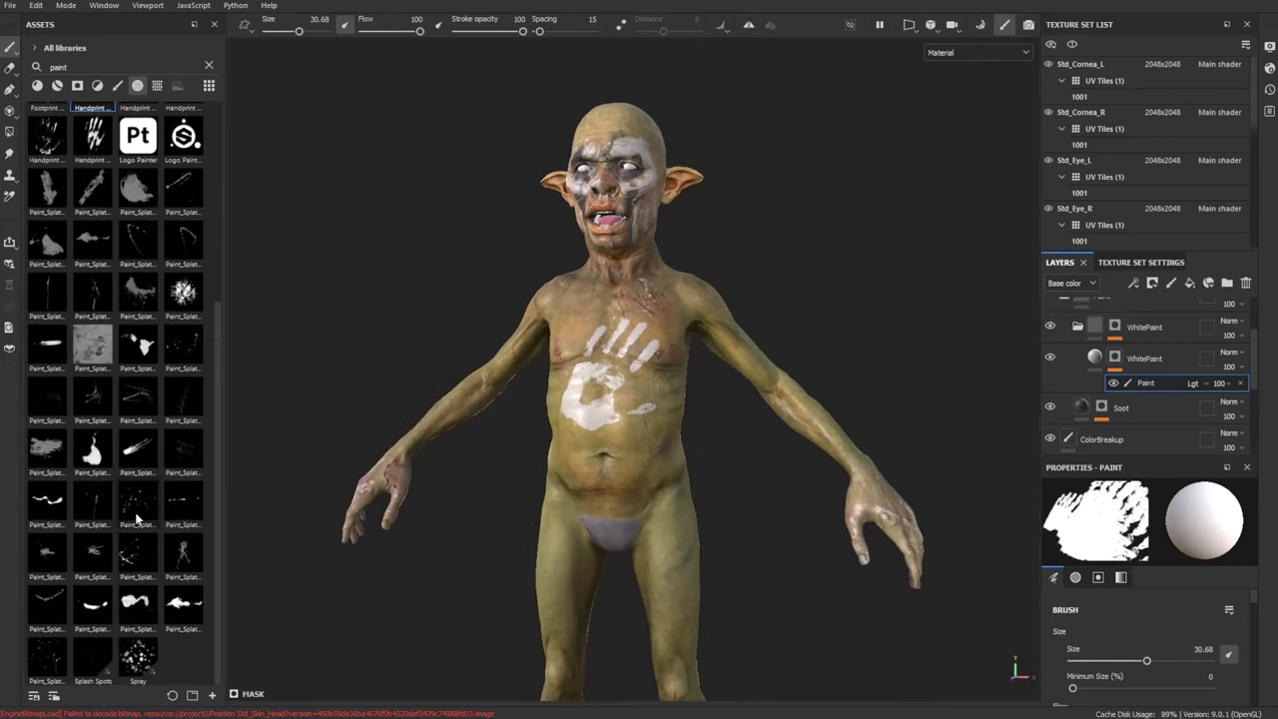
click(139, 555)
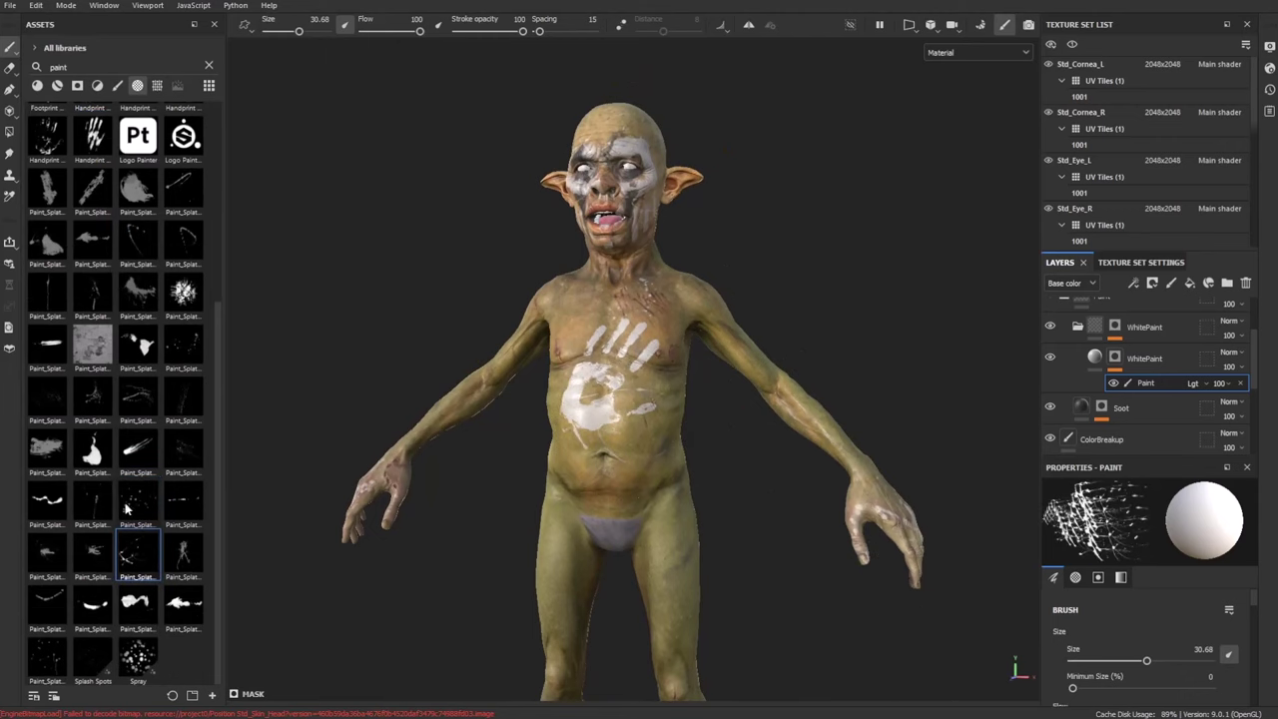
mouse_move(756, 429)
alt+mouse_down()
mouse_move(619, 469)
mouse_move(651, 474)
mouse_move(887, 363)
mouse_move(511, 326)
mouse_move(542, 317)
mouse_move(942, 359)
mouse_move(796, 337)
mouse_move(836, 294)
alt+mouse_up()
mouse_move(609, 285)
alt+mouse_down()
mouse_move(691, 267)
mouse_move(620, 289)
alt+mouse_up()
alt+drag(704, 297, 779, 342)
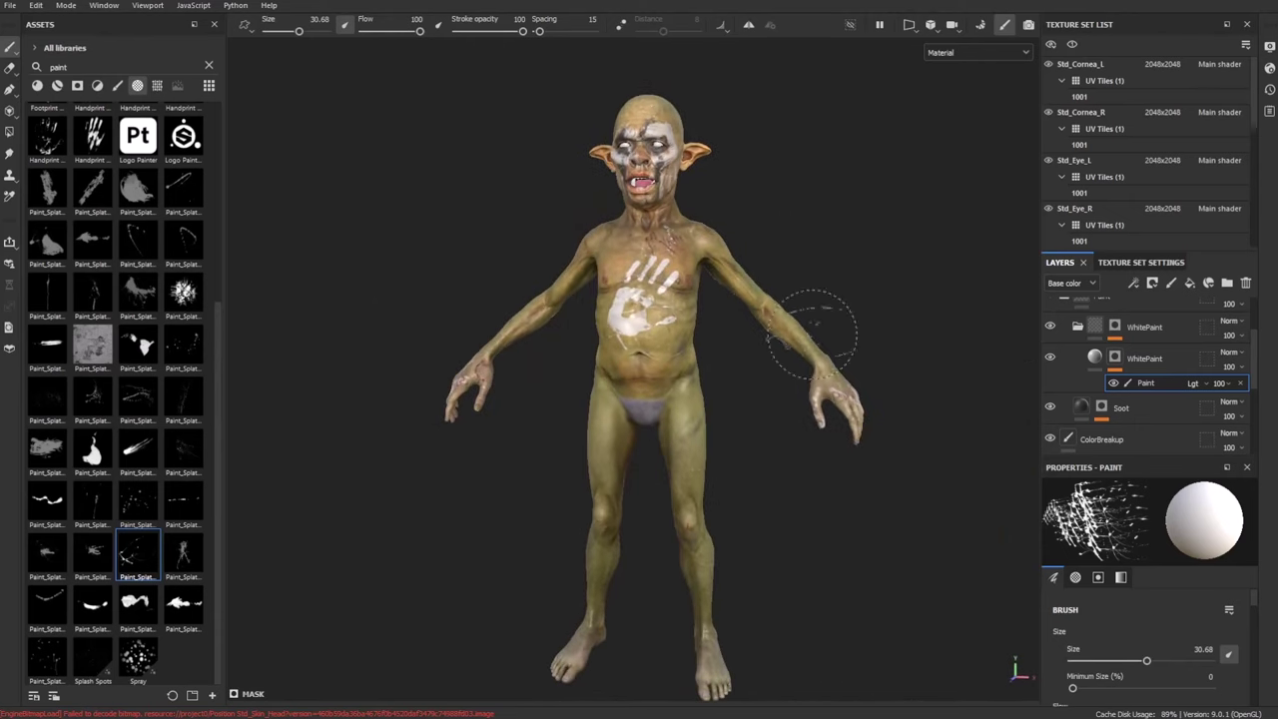
Expand the Skin folder and set the BCGreenOverlay layer's HSL Perceptive filter to hue 0.347 and saturation 0.196
scroll(1140, 356, down, 5)
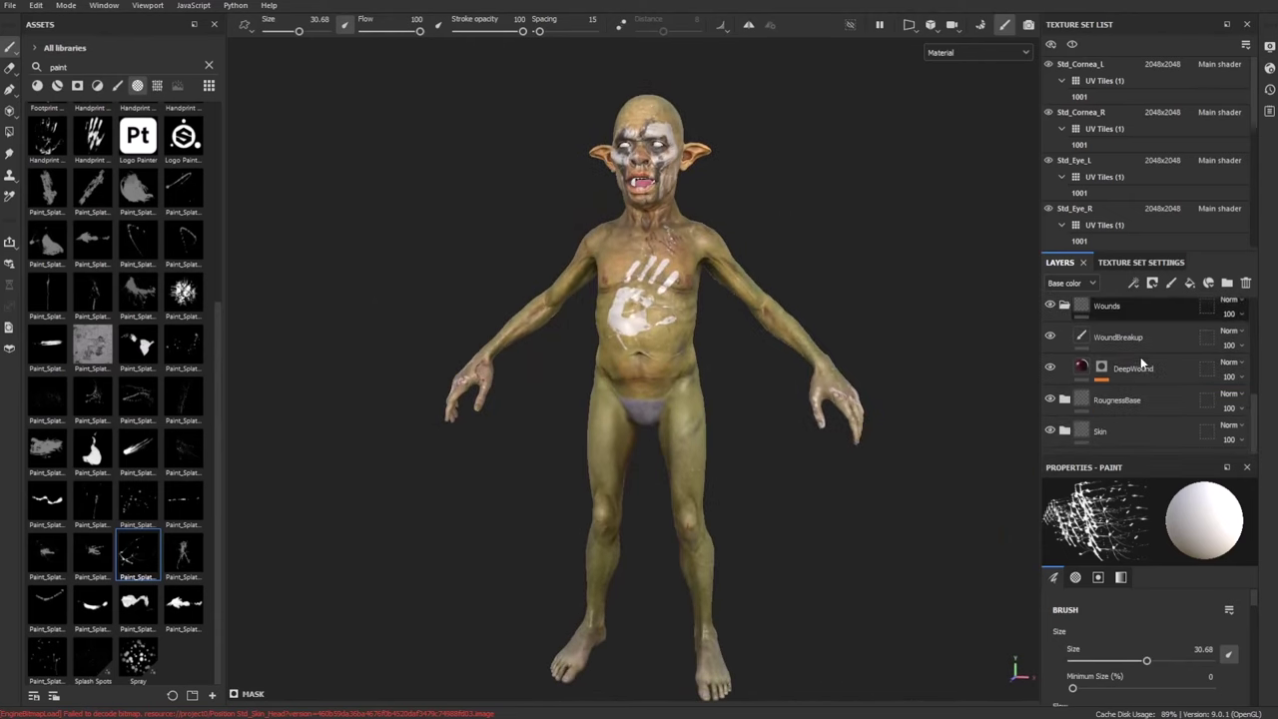
click(1065, 431)
scroll(1152, 413, down, 5)
click(1081, 313)
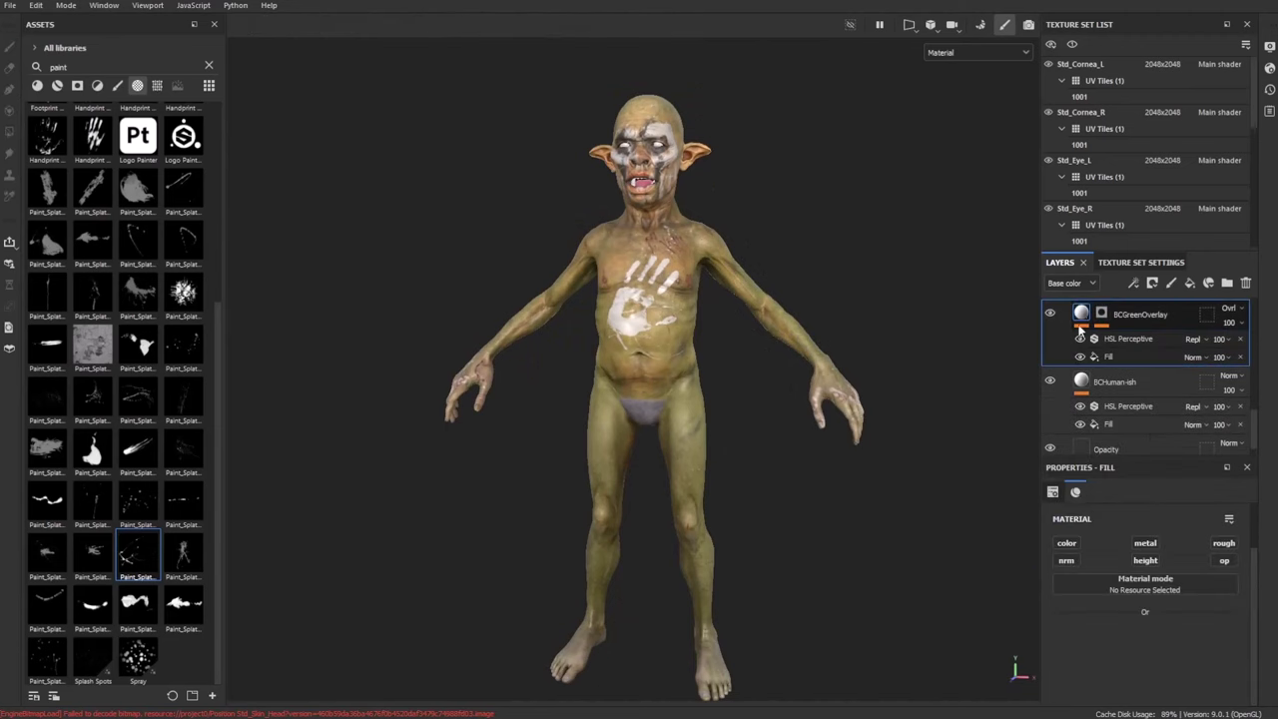
click(1129, 339)
drag(1188, 618, 1124, 626)
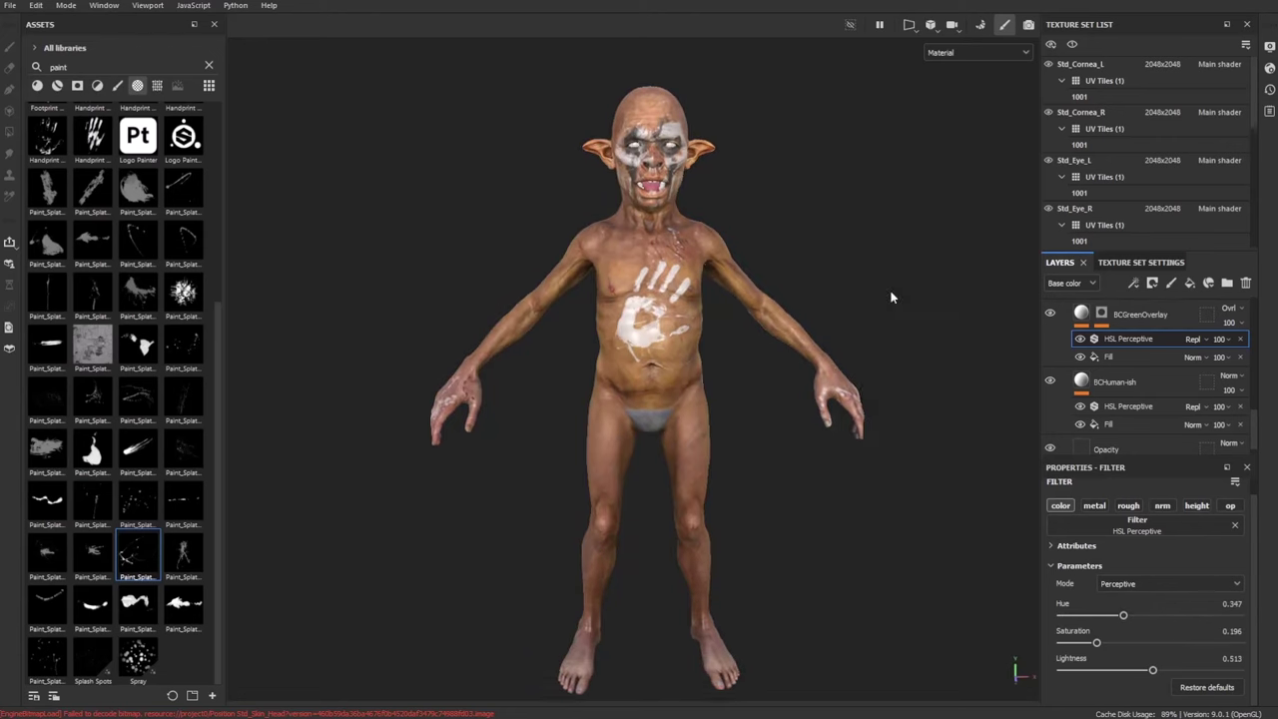
alt+drag(890, 296, 889, 486)
scroll(724, 311, up, 3)
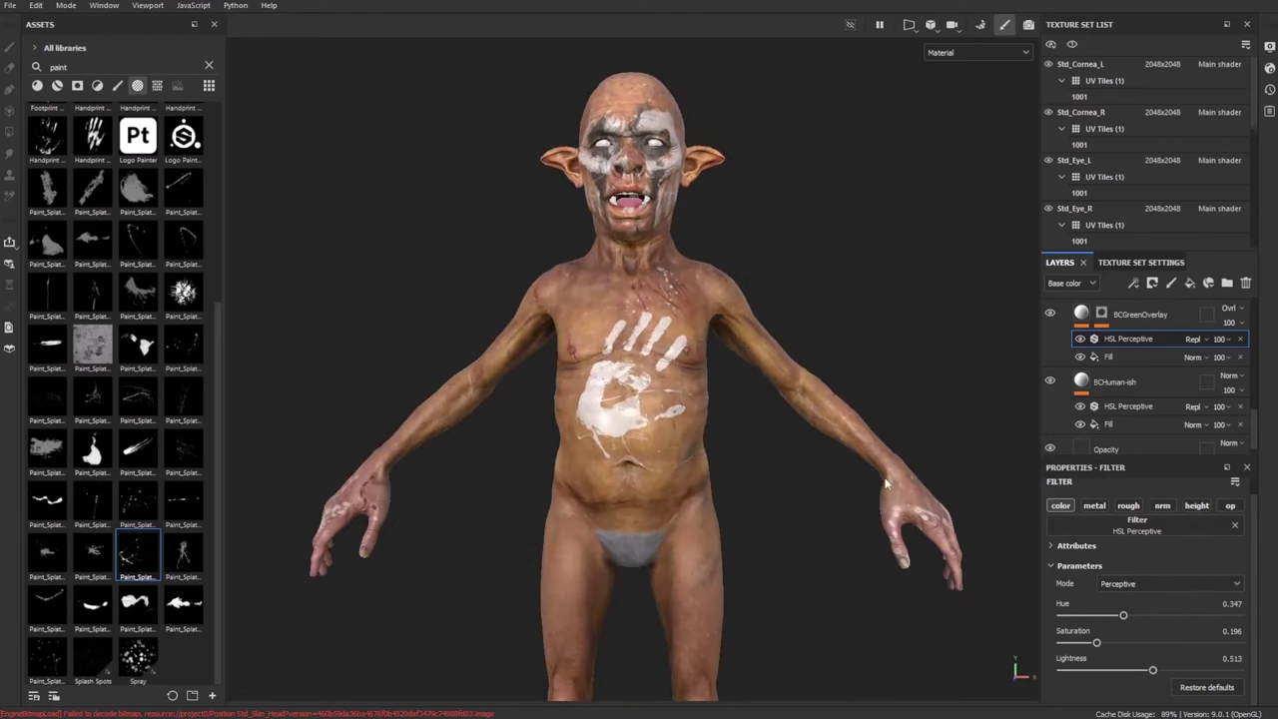
drag(1099, 644, 1127, 617)
alt+drag(799, 399, 750, 389)
Set the BCHuman-ish layer's HSL Perceptive filter to hue 0.509 and saturation 0.558, and examine the recolored skin
click(1120, 408)
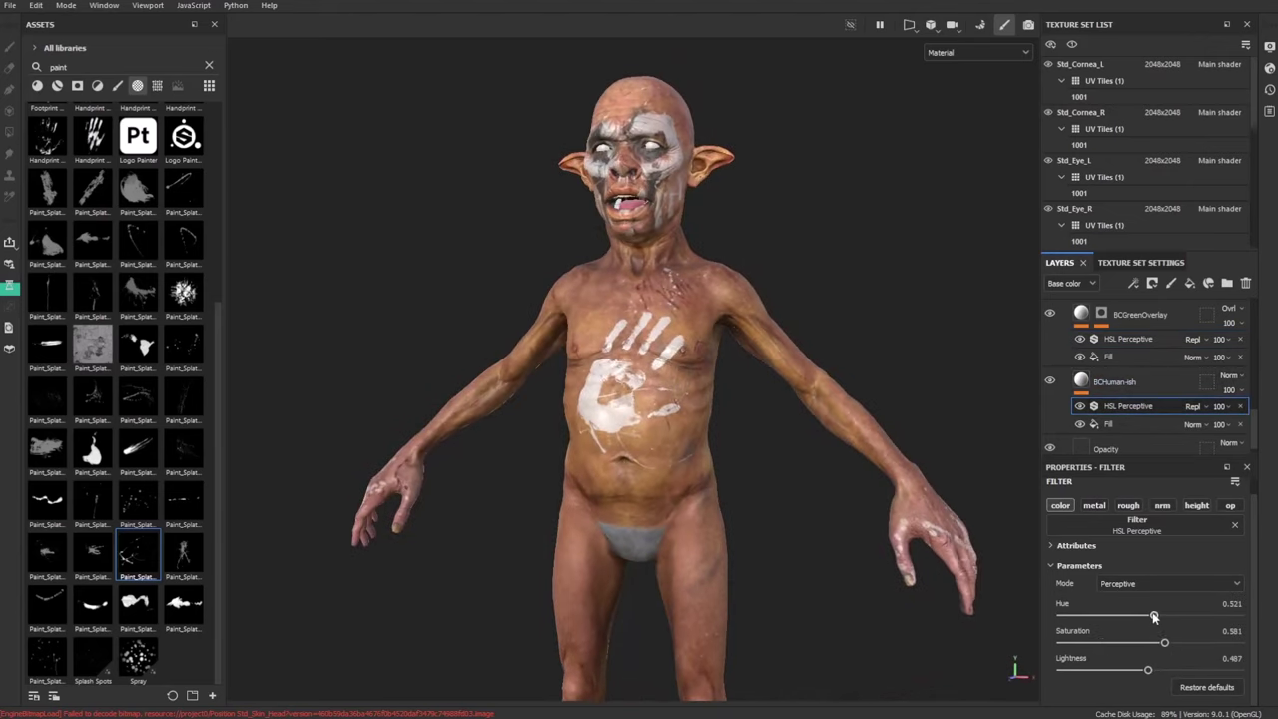
mouse_move(1156, 619)
mouse_down()
mouse_move(1124, 628)
mouse_move(1214, 631)
mouse_move(1153, 635)
mouse_up()
drag(1164, 642, 1160, 641)
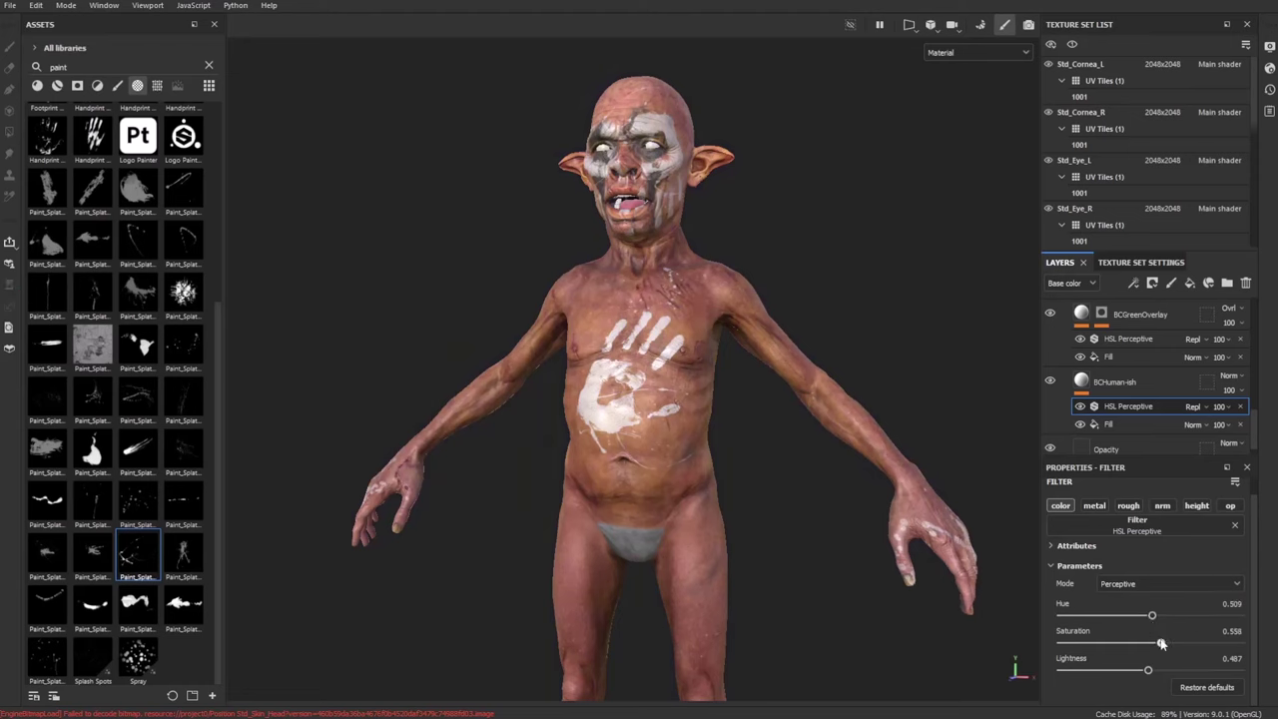
alt+drag(774, 342, 696, 364)
alt+right_drag(745, 388, 719, 279)
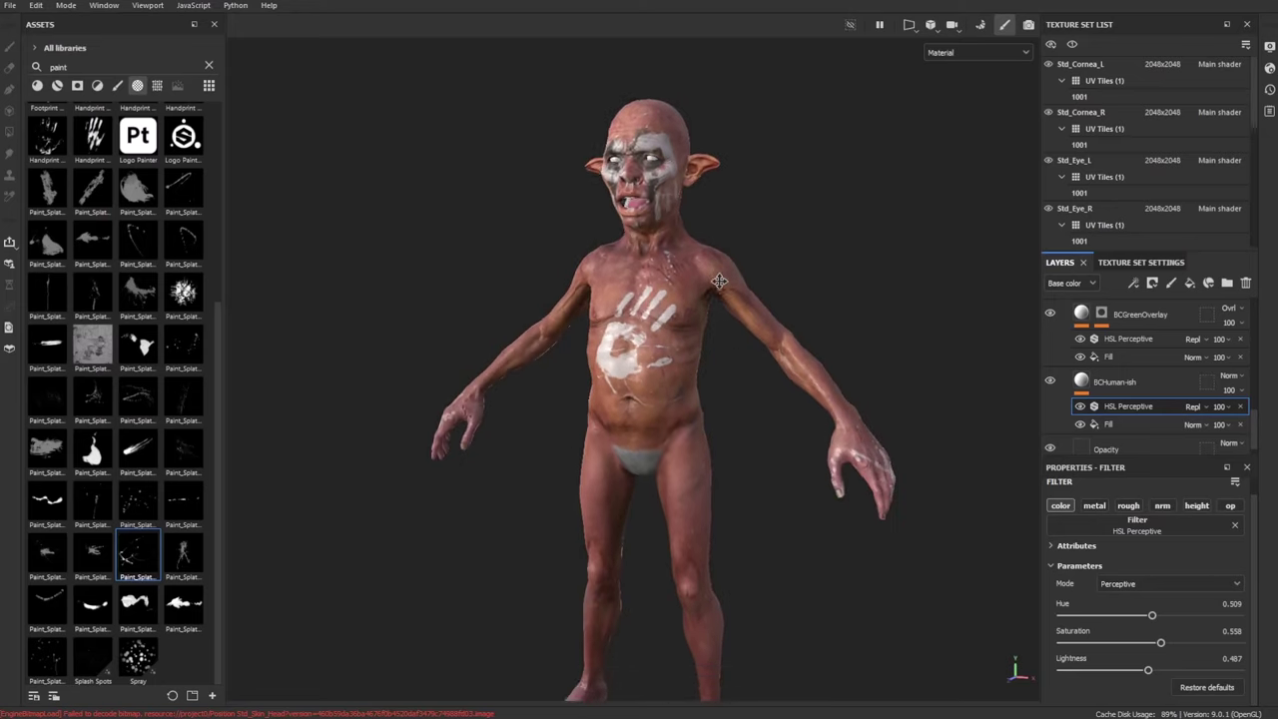
alt+drag(719, 280, 733, 296)
shift+right_drag(733, 297, 735, 292)
alt+drag(734, 292, 771, 293)
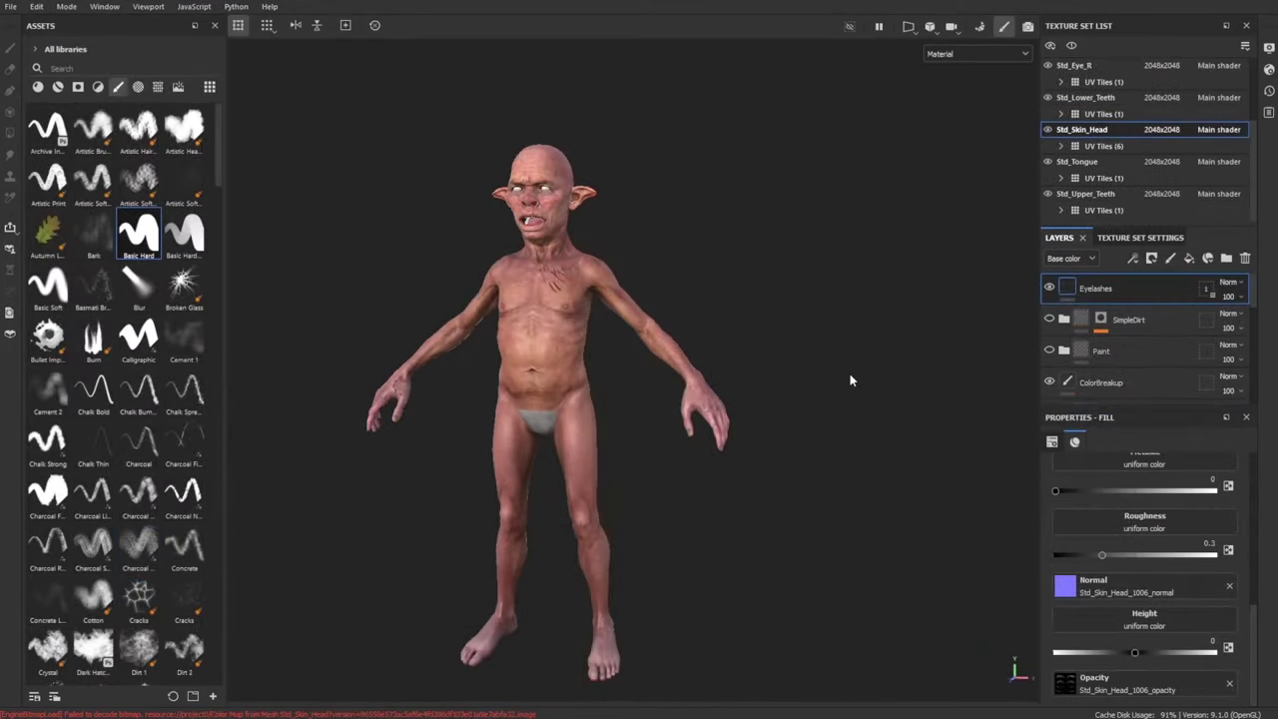
Examine the Std_Skin_Head layer stack from Eyelashes down to Opacity and the recolored goblin from several angles
scroll(1260, 297, down, 5)
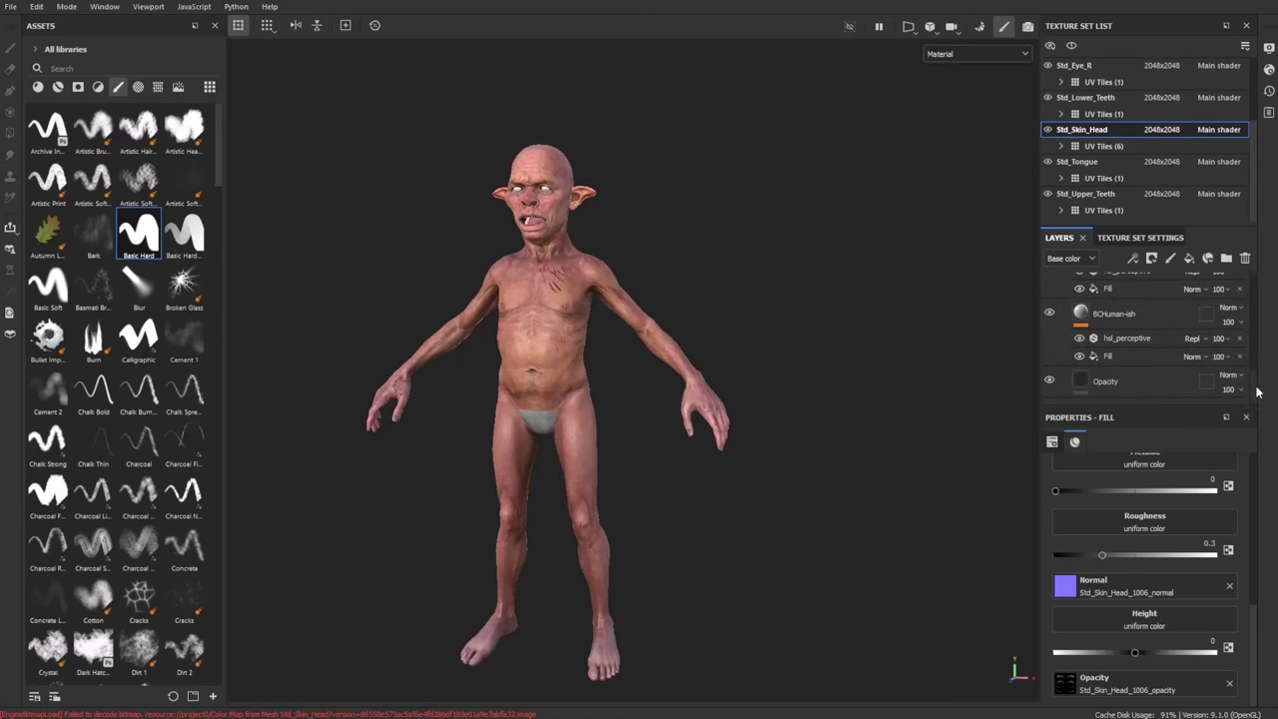
mouse_move(605, 218)
alt+mouse_down()
mouse_move(647, 241)
mouse_move(602, 246)
mouse_move(573, 274)
alt+mouse_up()
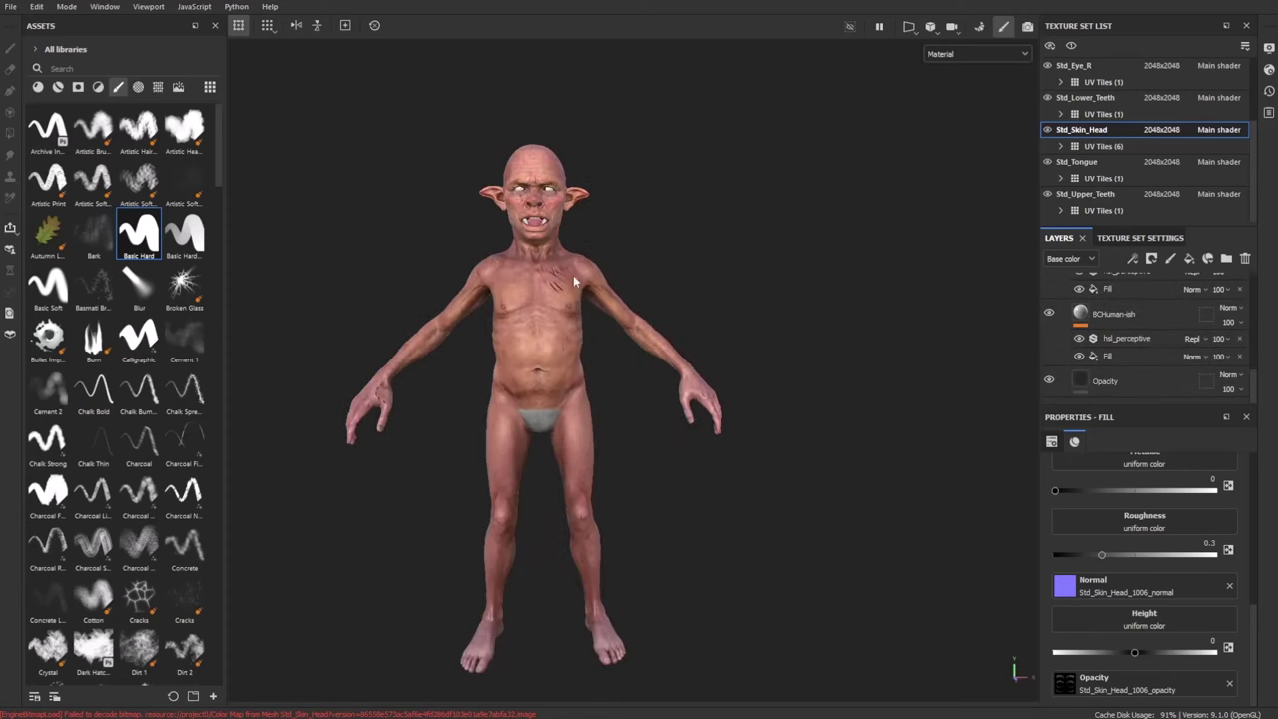
scroll(1134, 309, up, 5)
scroll(1142, 324, up, 3)
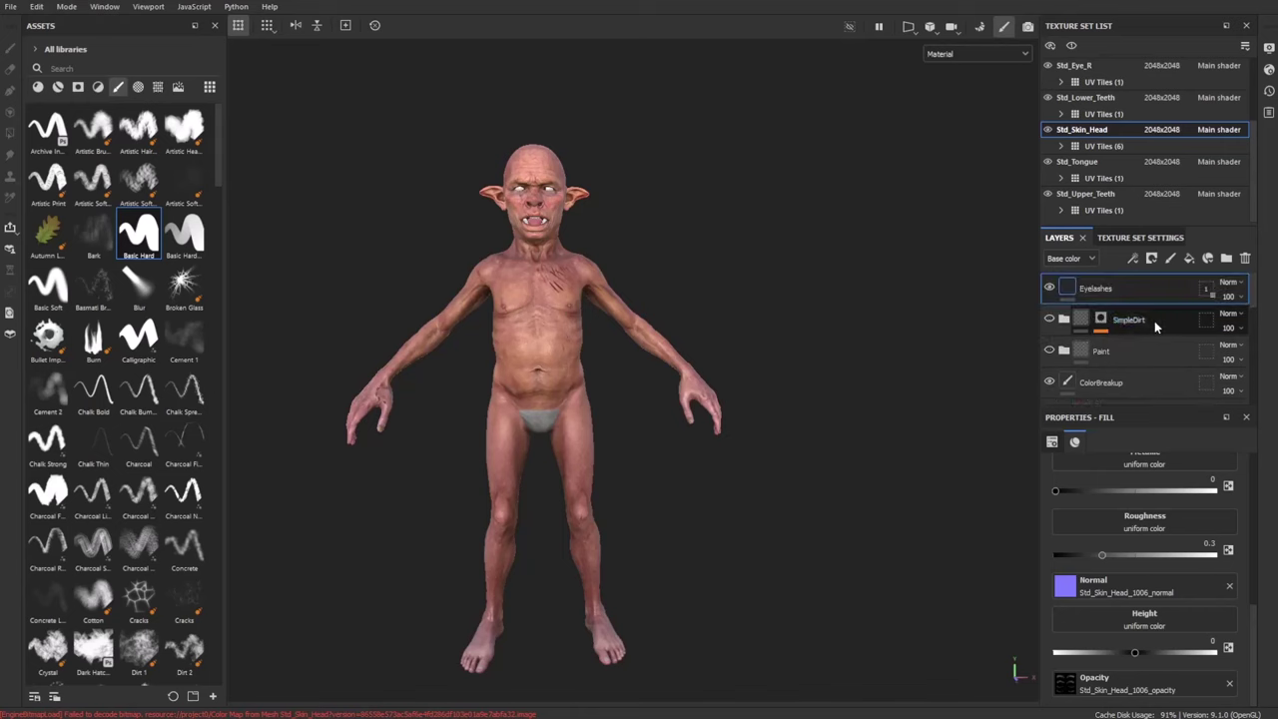
alt+drag(720, 240, 470, 118)
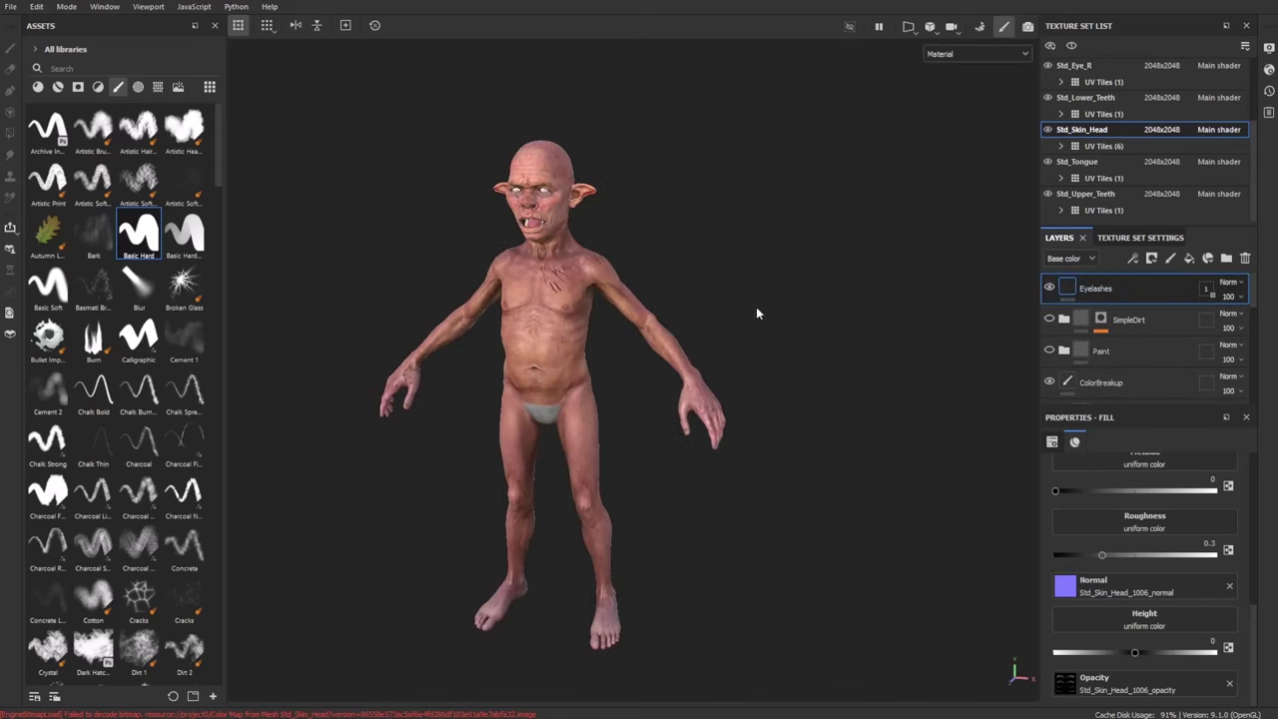
alt+drag(756, 311, 681, 357)
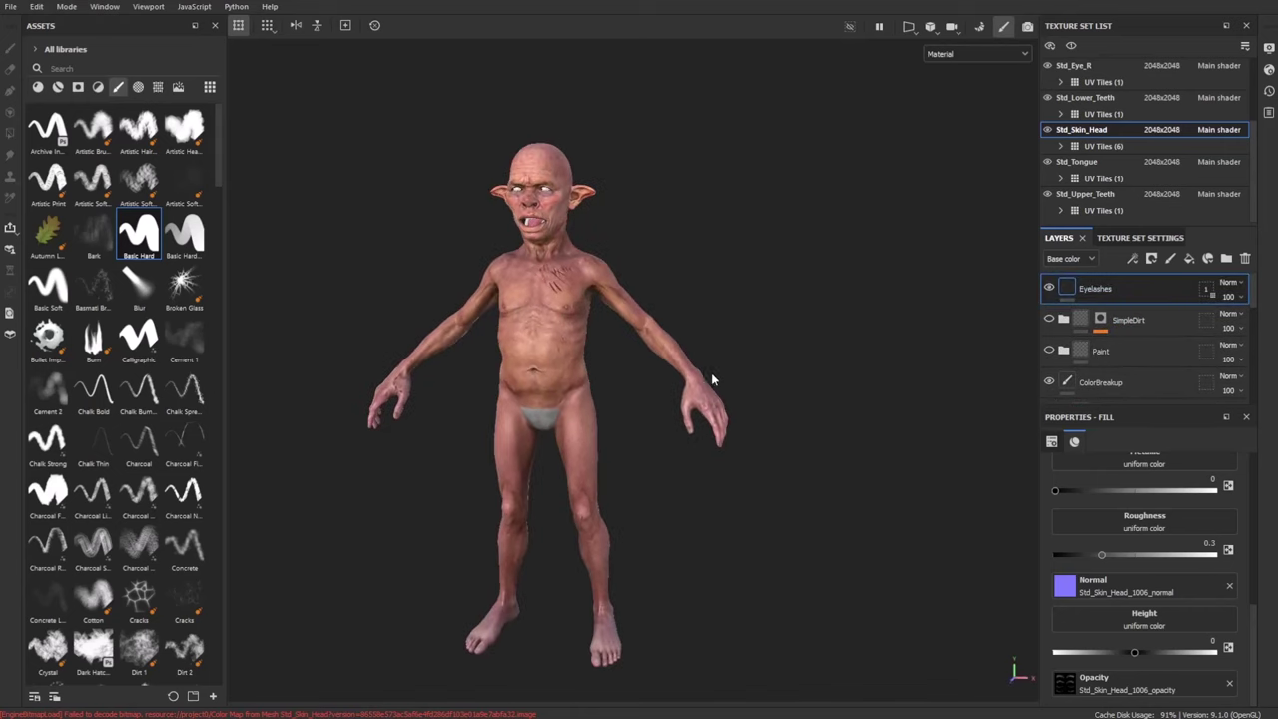
Group all layers from Eyelashes down to Opacity into one folder named GoblinVariant
scroll(1144, 289, down, 3)
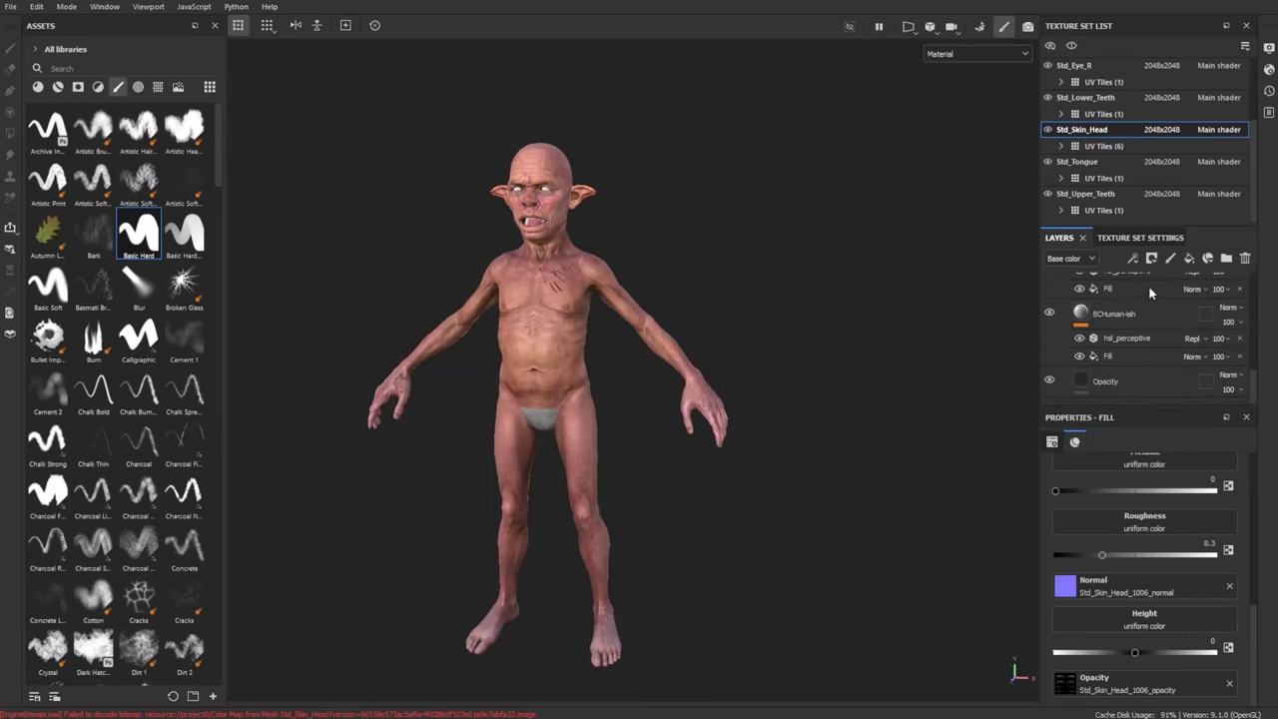
shift+click(1145, 376)
scroll(1146, 375, up, 10)
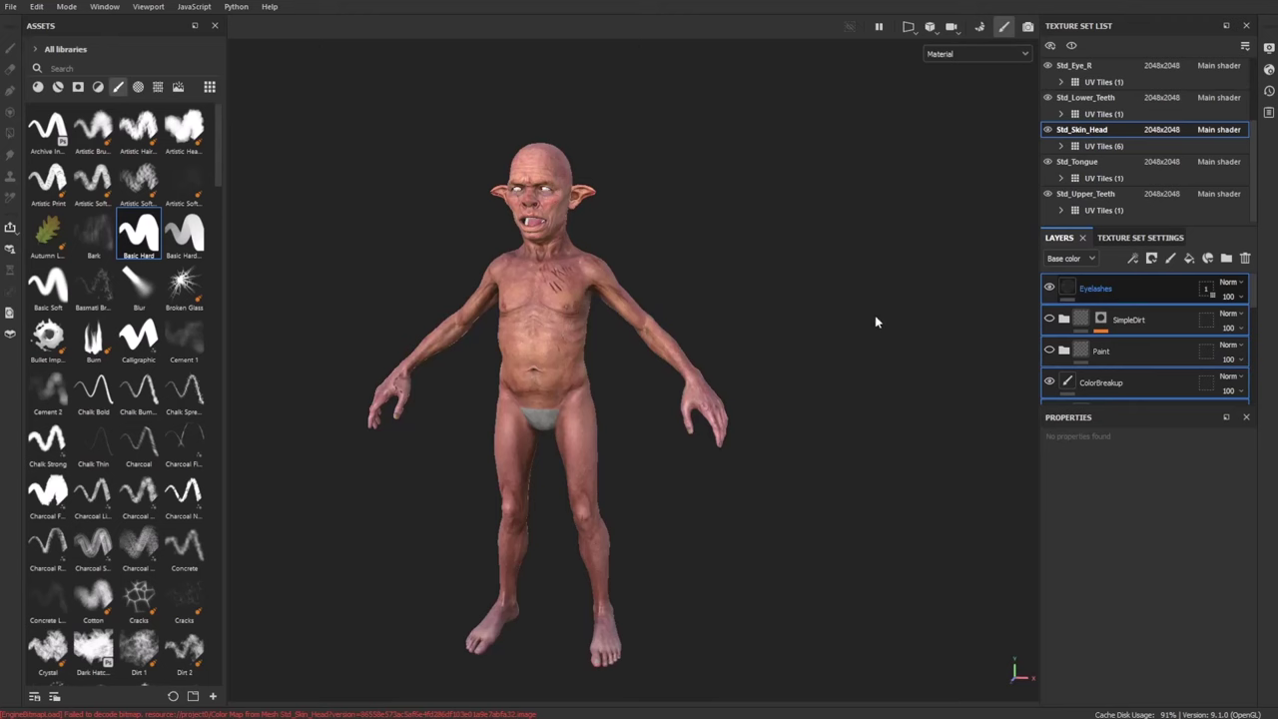
key(ctrl+g)
double_click(1103, 290)
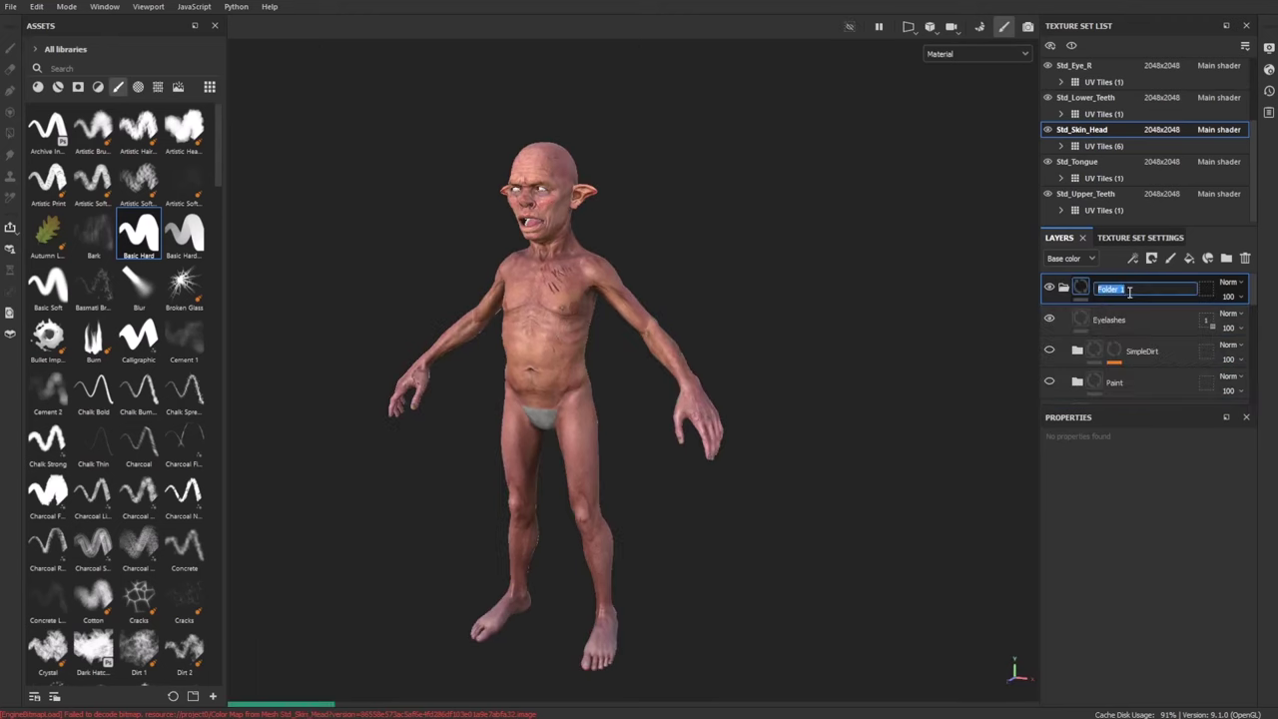
text(GoblinVariant)
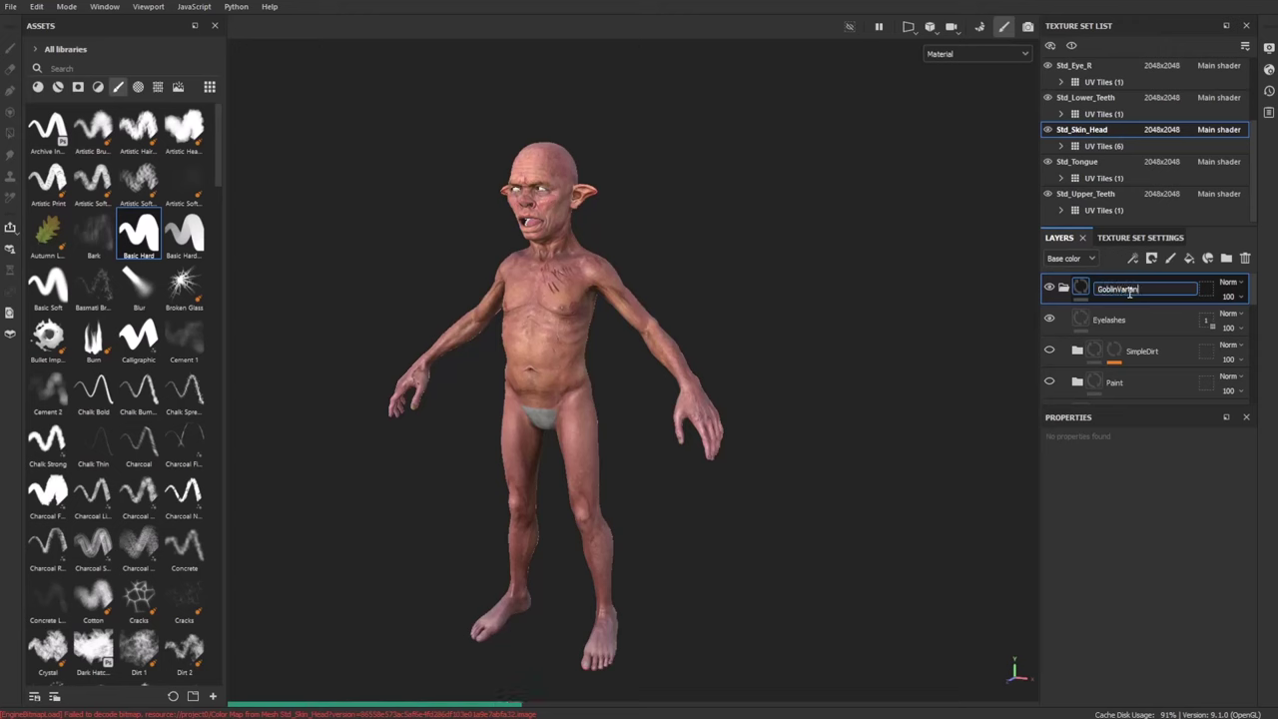
key(Return)
Create a smart material from the GoblinVariant folder and apply it to the emptied Std_Skin_Head layer stack
right_click(1132, 292)
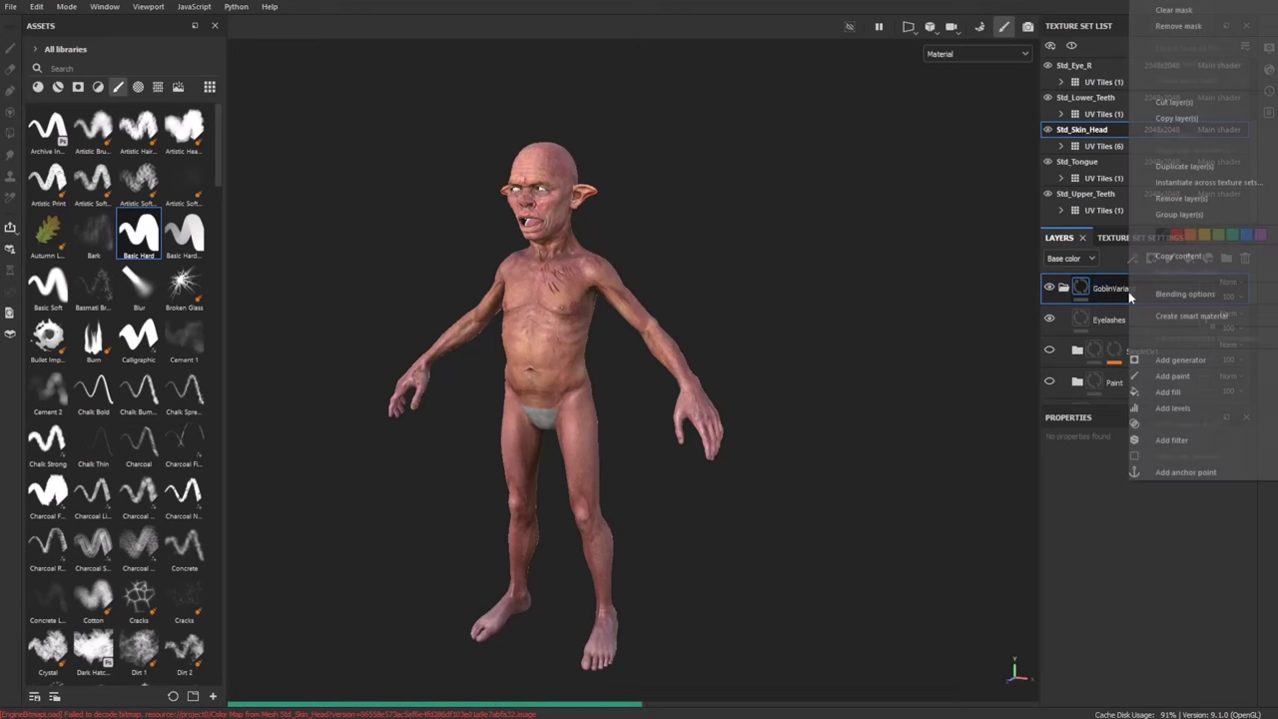
click(1165, 317)
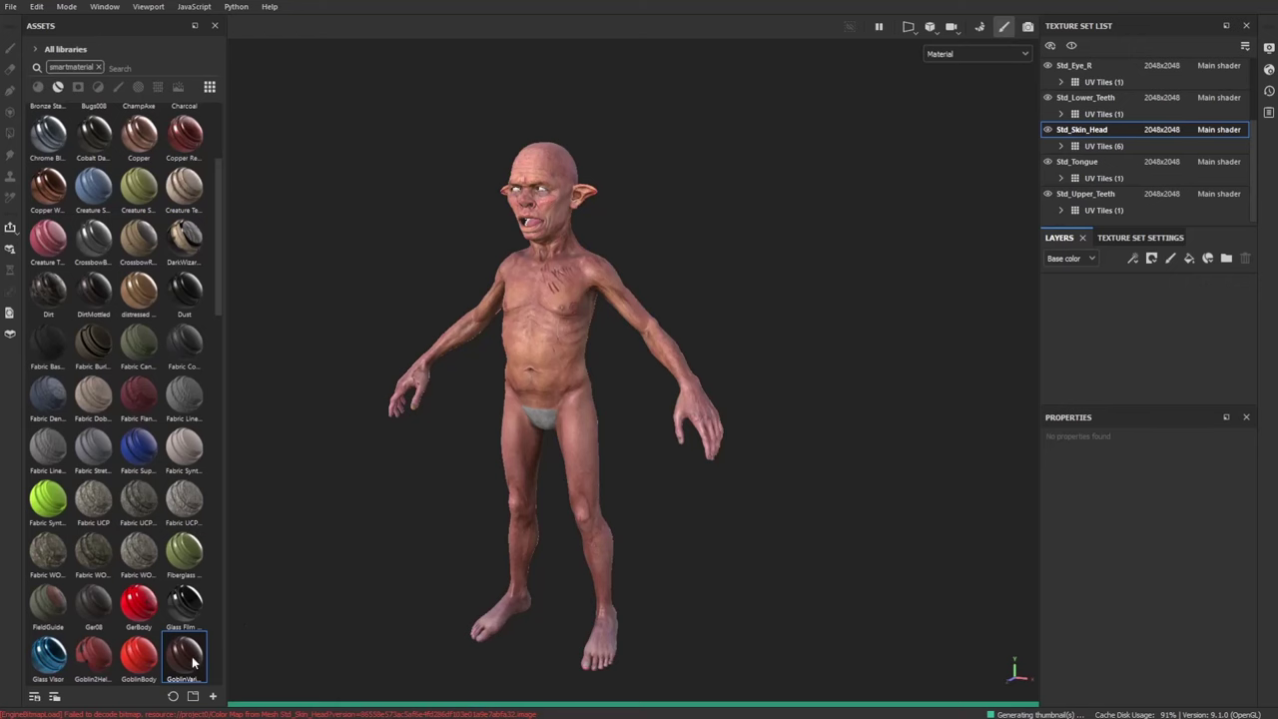
mouse_move(186, 657)
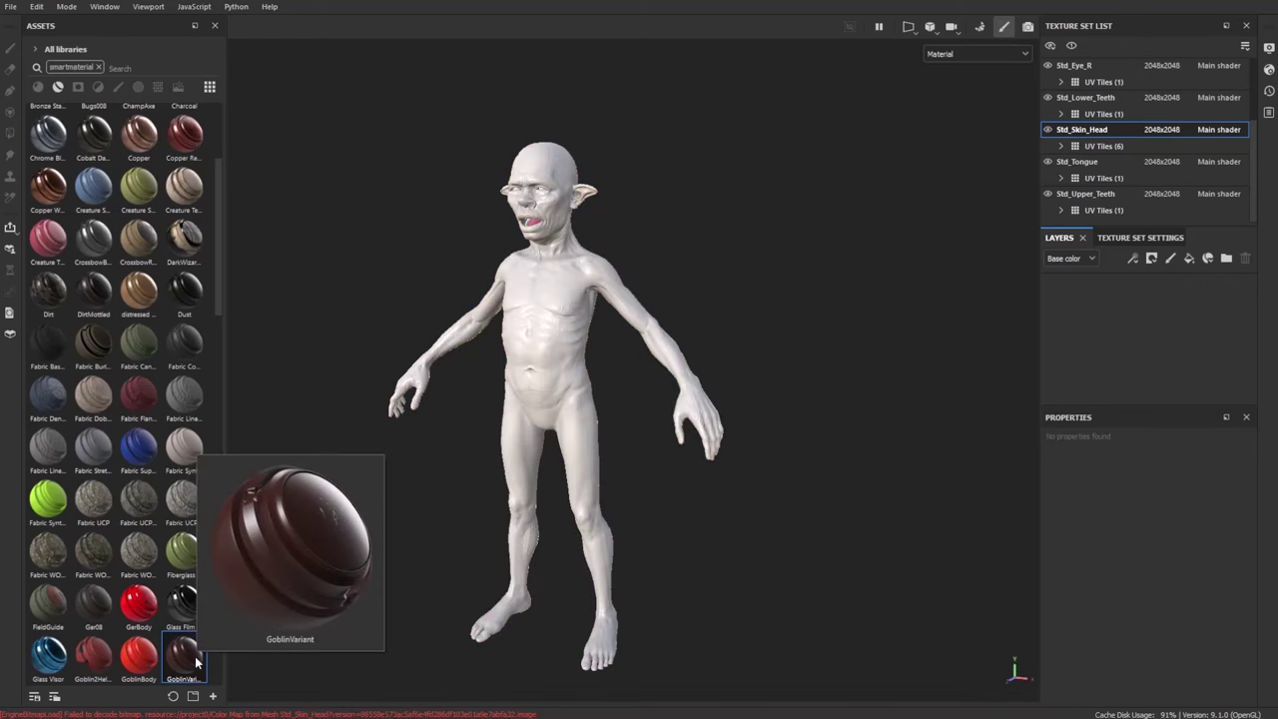
drag(192, 663, 1085, 285)
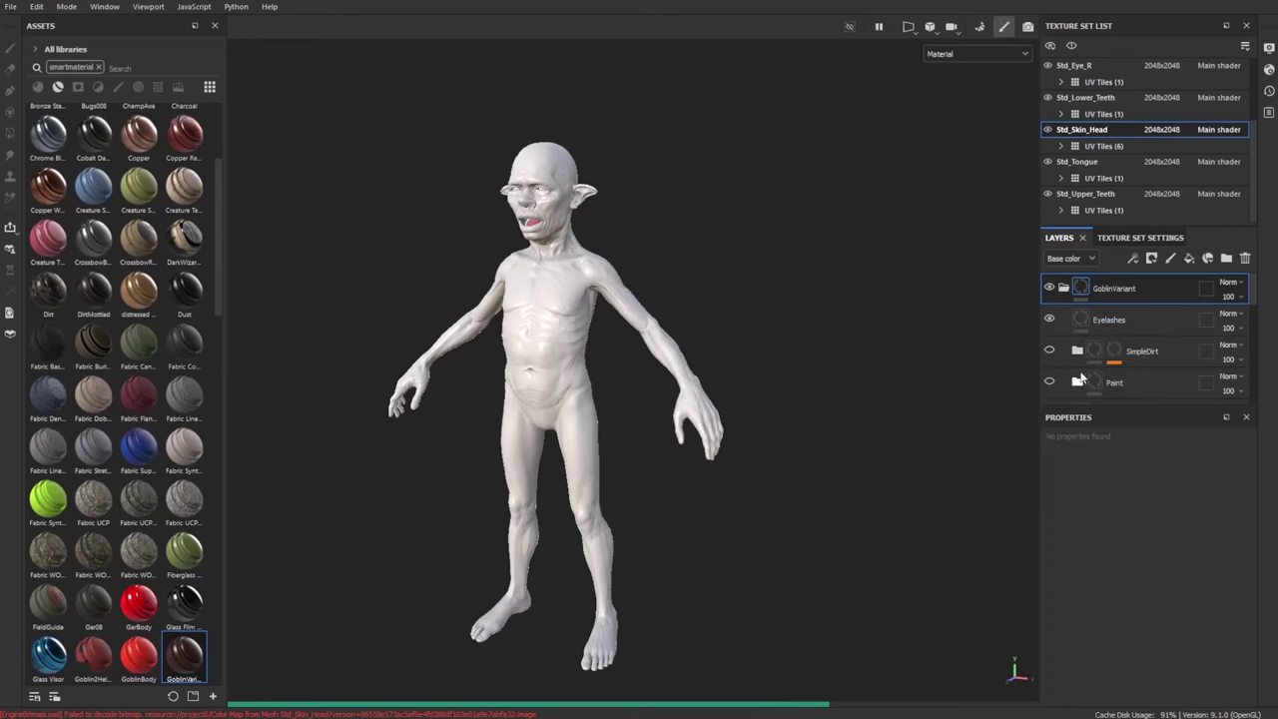
double_click(1130, 353)
key(Escape)
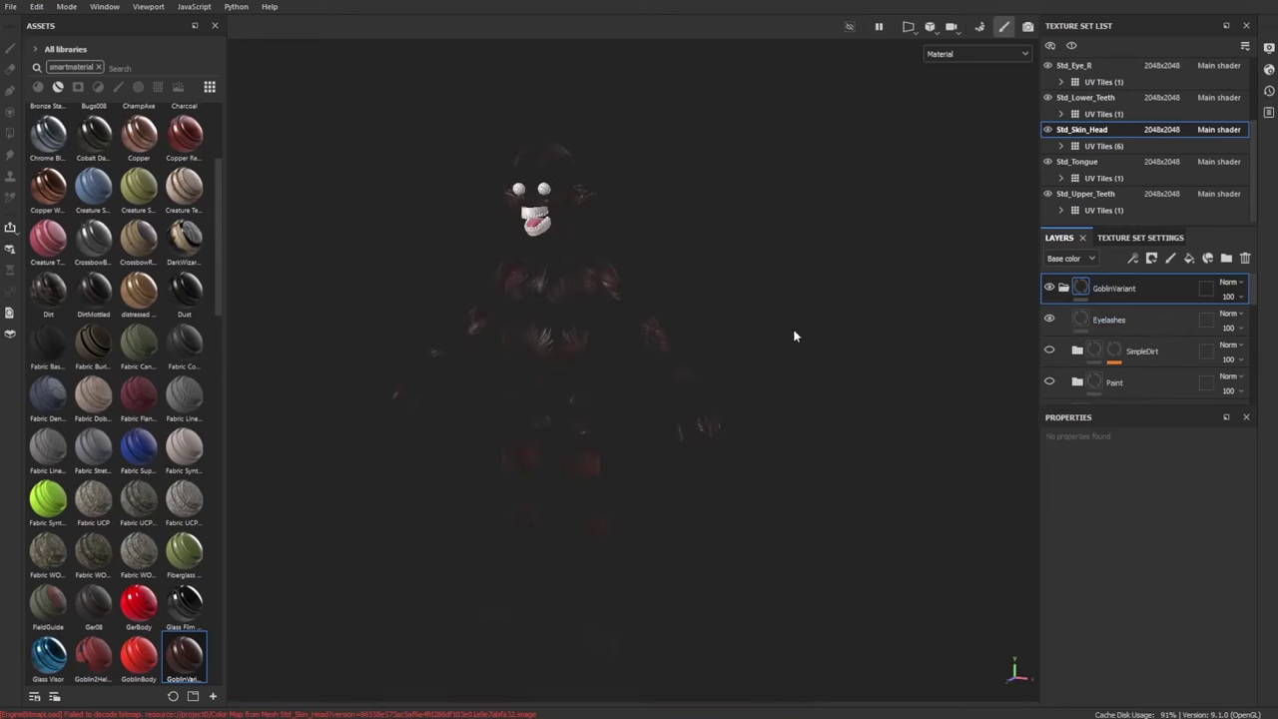
Limit the Eyelashes layer's geometry mask to UV tile 1006 by excluding tiles 1001 through 1005
click(1103, 323)
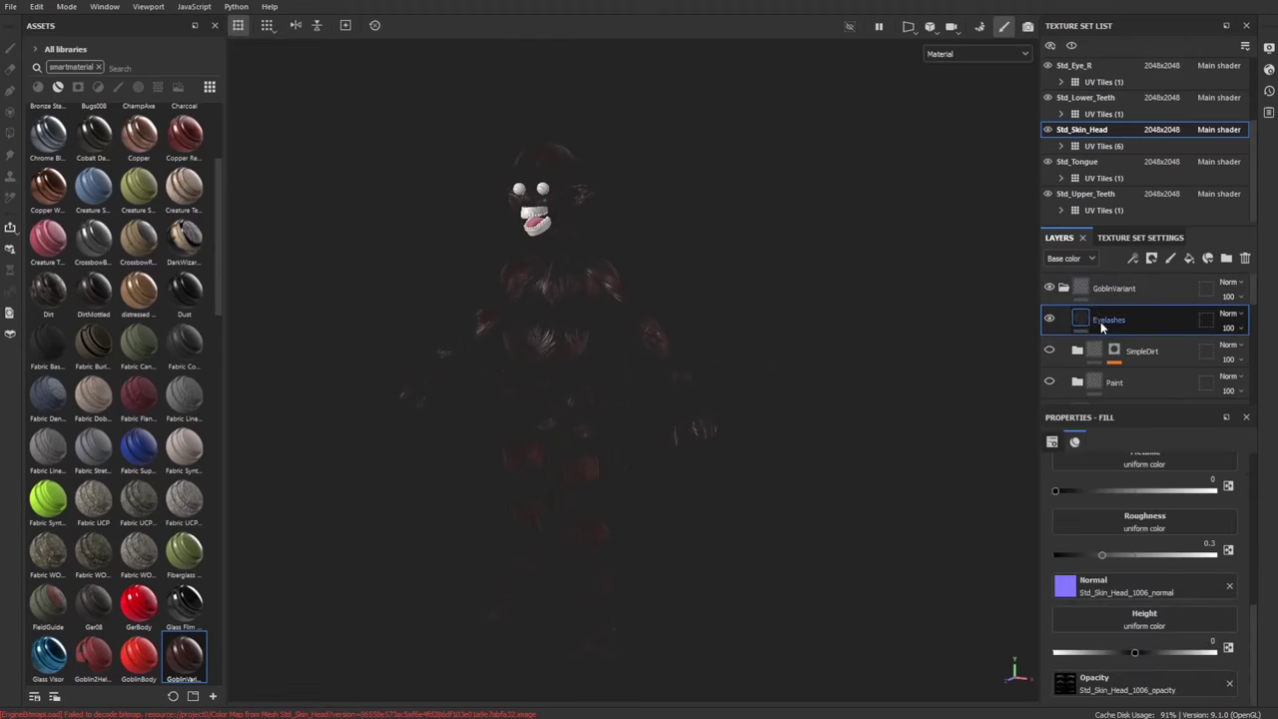
click(1206, 319)
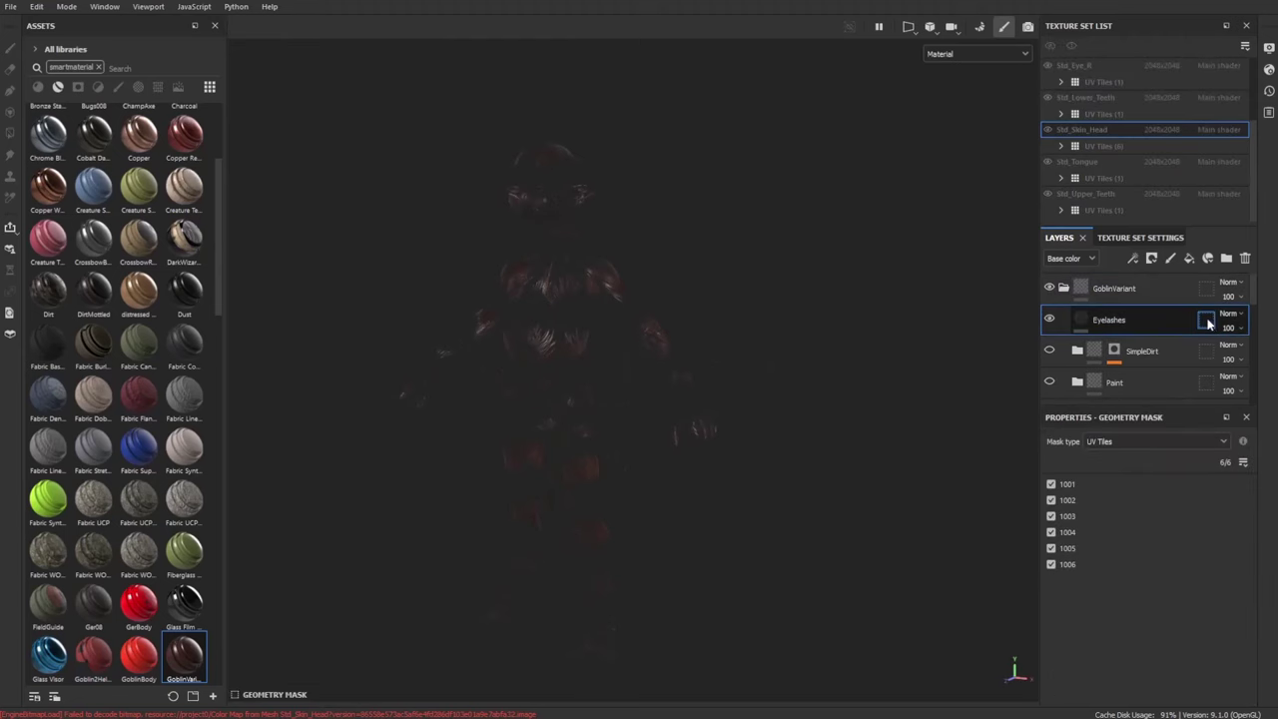
click(1050, 483)
click(1050, 499)
click(1050, 515)
click(1050, 532)
click(1050, 547)
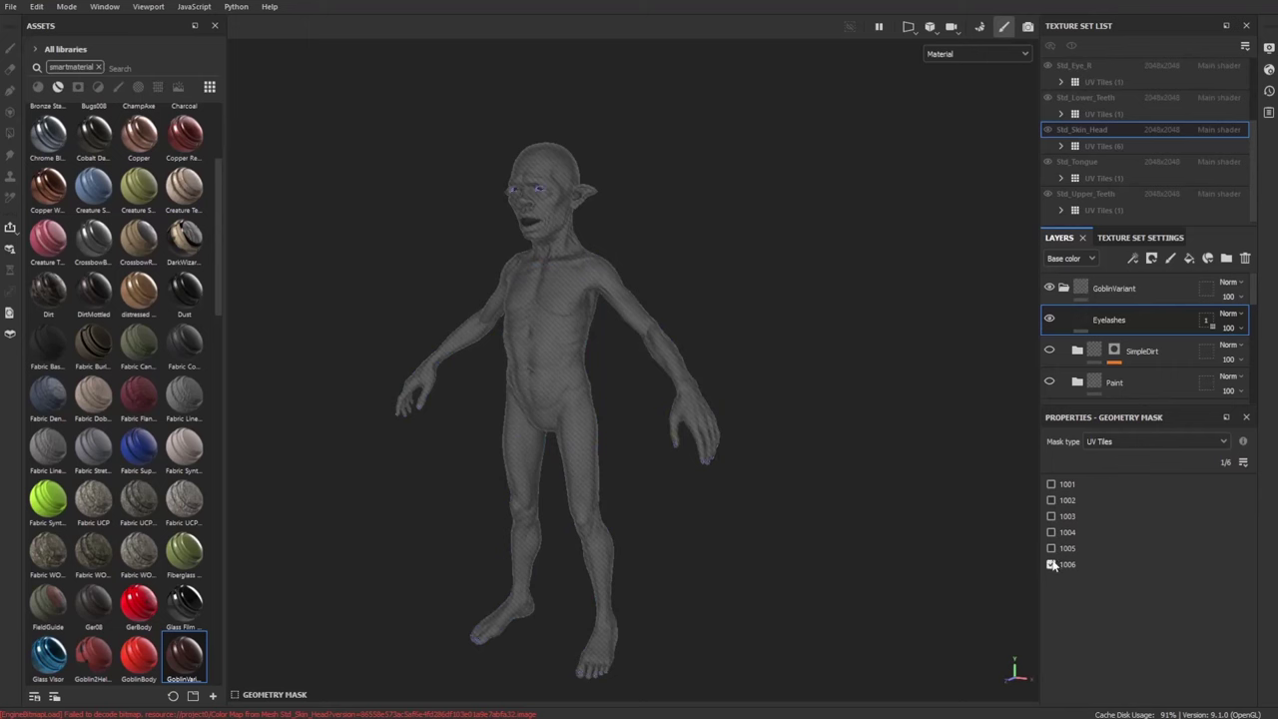
click(1113, 288)
alt+drag(776, 306, 848, 306)
alt+drag(745, 336, 708, 345)
Move all layers from Eyelashes down to Opacity out of the GoblinVariant folder and delete the emptied folder
scroll(1104, 346, down, 10)
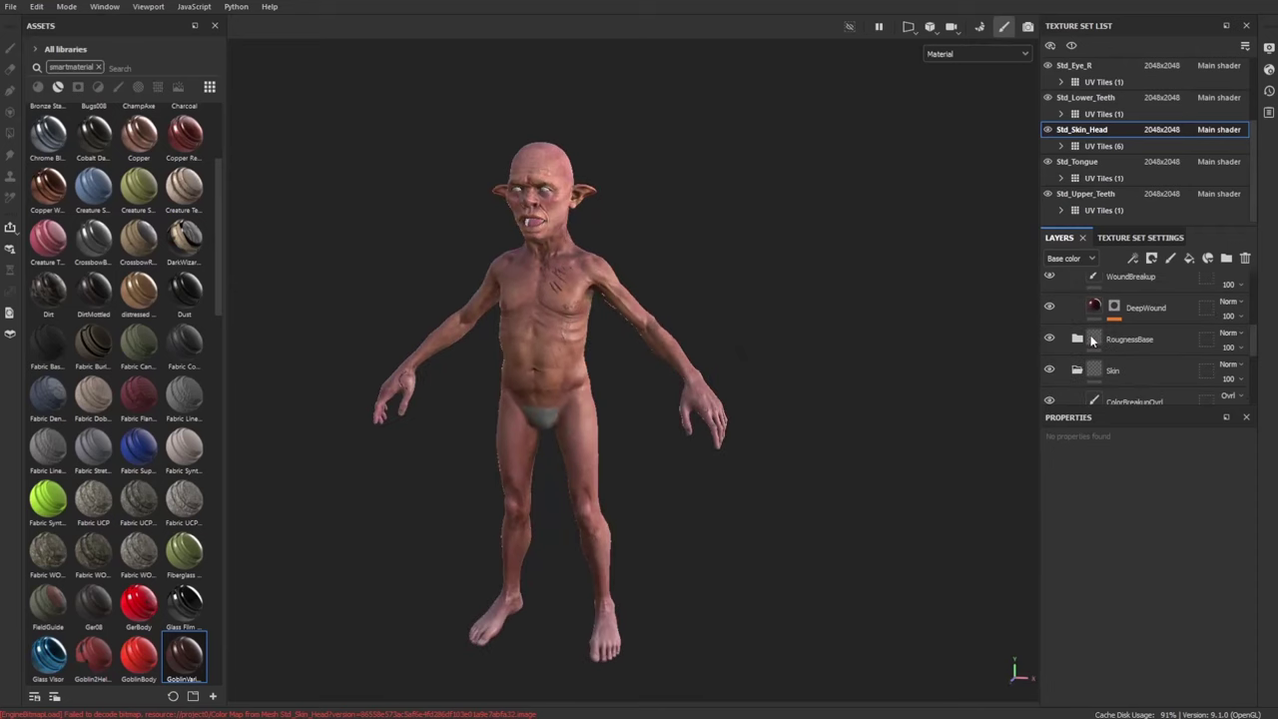
scroll(1106, 346, up, 4)
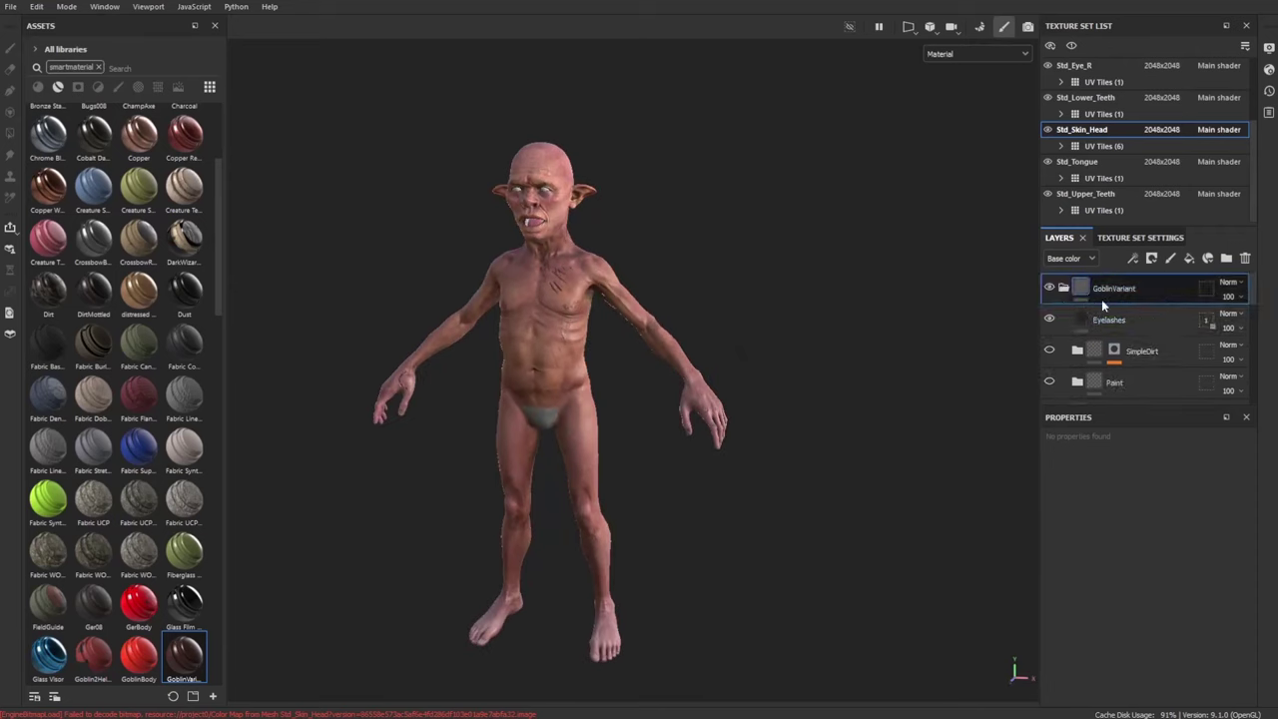
click(1135, 314)
scroll(1134, 314, down, 10)
shift+click(1148, 375)
scroll(1147, 372, up, 10)
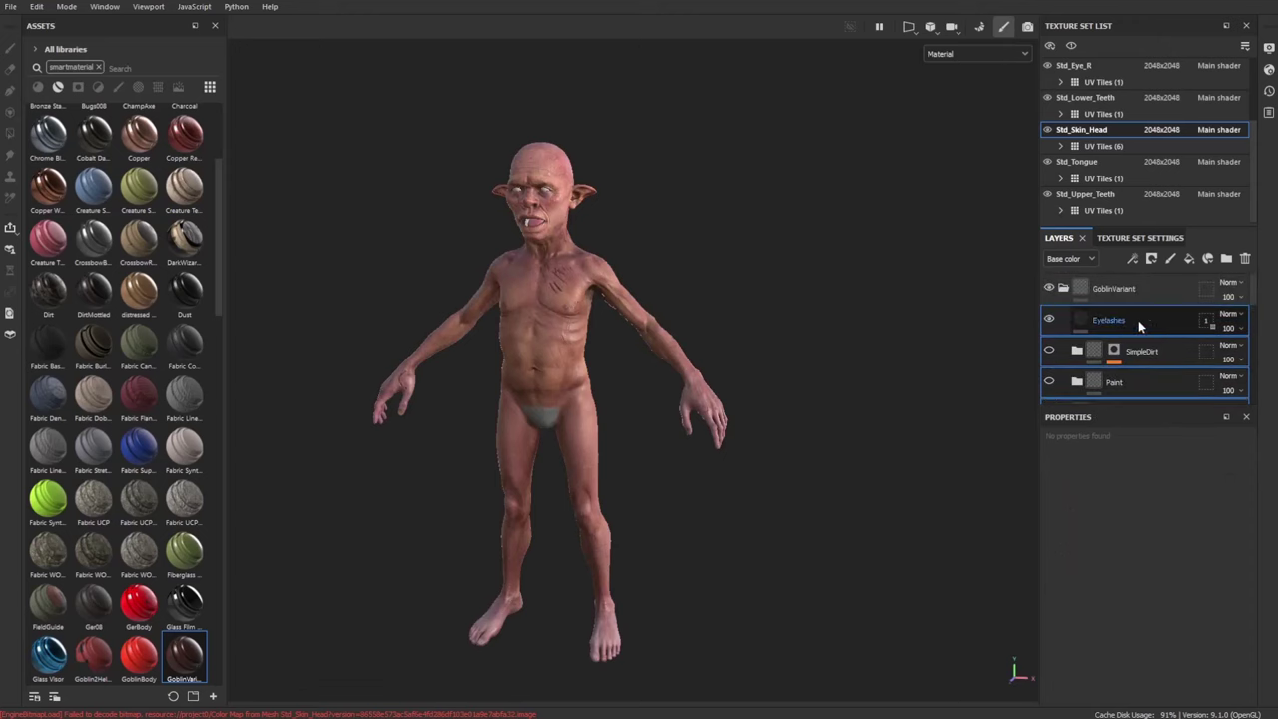
mouse_move(1138, 320)
mouse_down()
mouse_move(1110, 275)
mouse_move(1136, 289)
mouse_up()
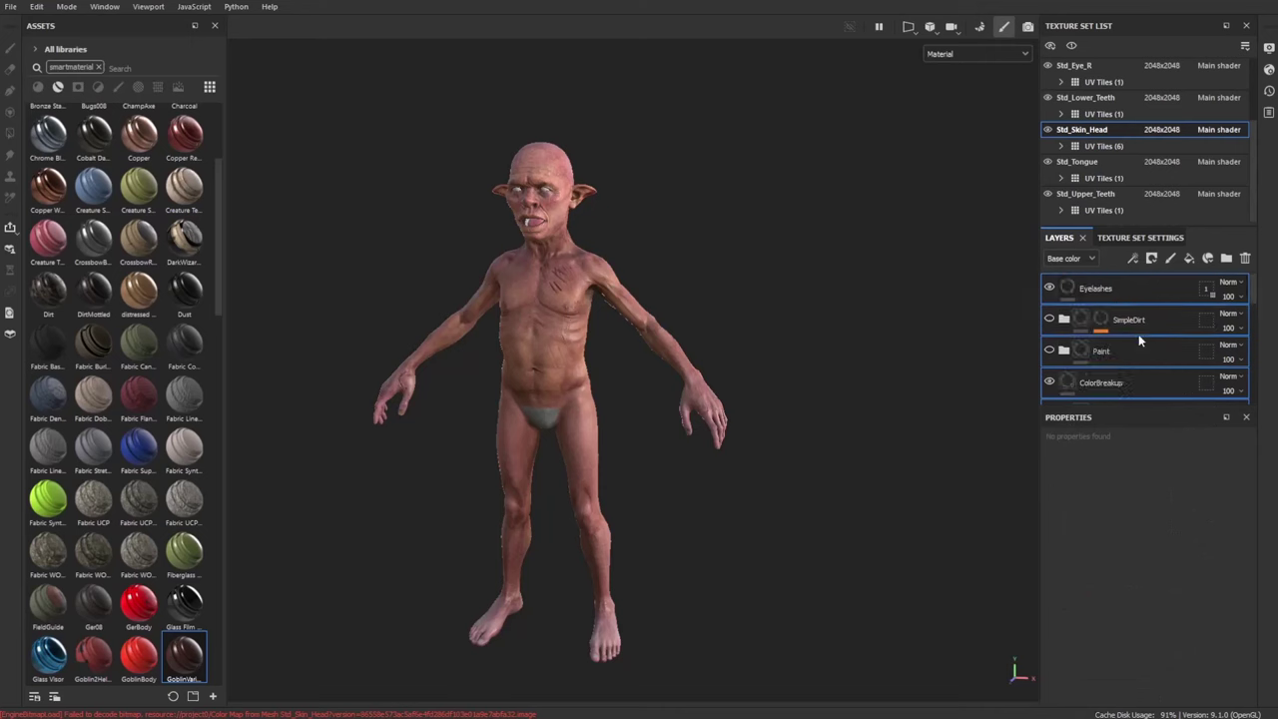
click(1143, 382)
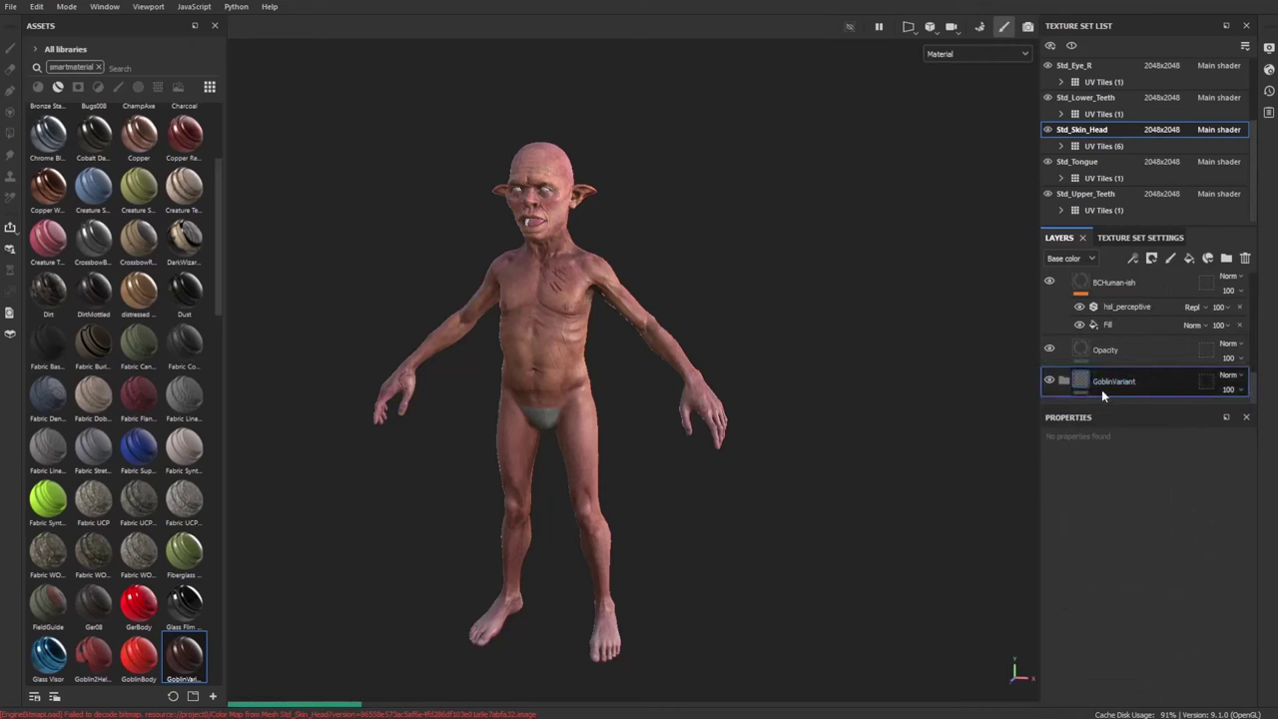
click(1246, 260)
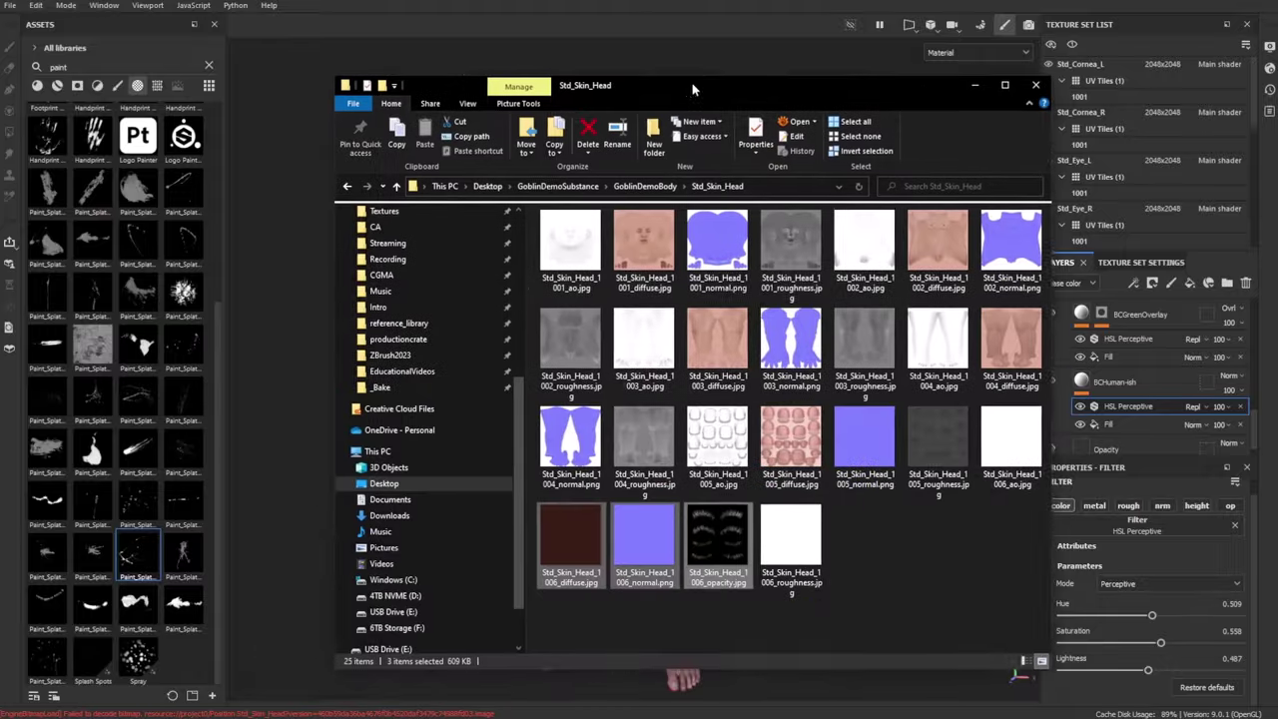
In File Explorer, delete all tile 1001 to 1005 texture files from the Std_Skin_Head folder, keeping only the 1006 maps
scroll(533, 429, up, 1)
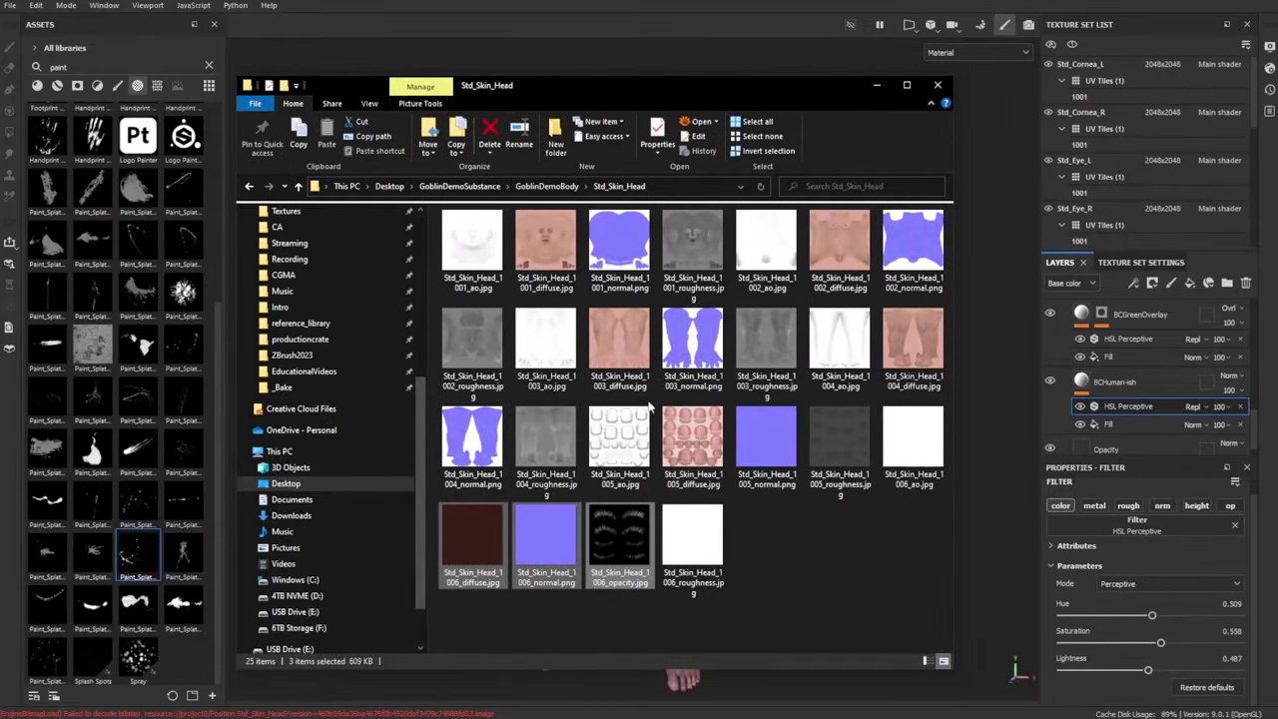
click(475, 259)
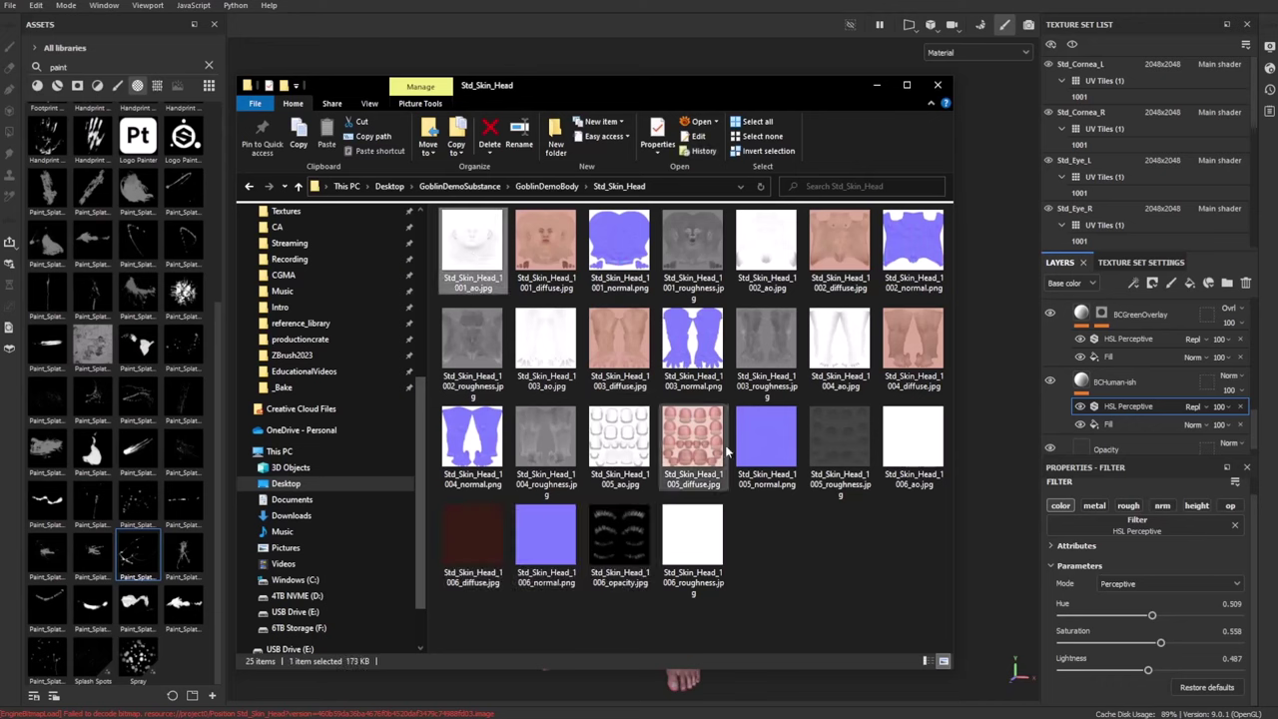
shift+click(885, 440)
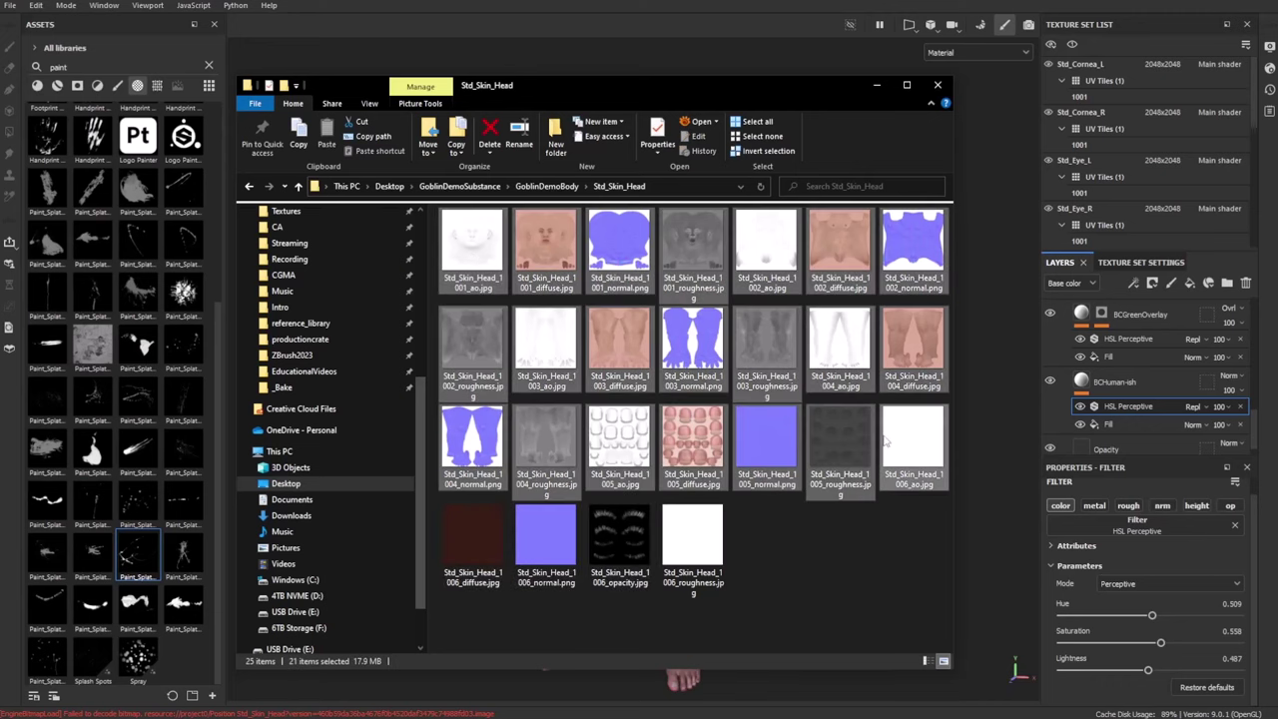
click(468, 241)
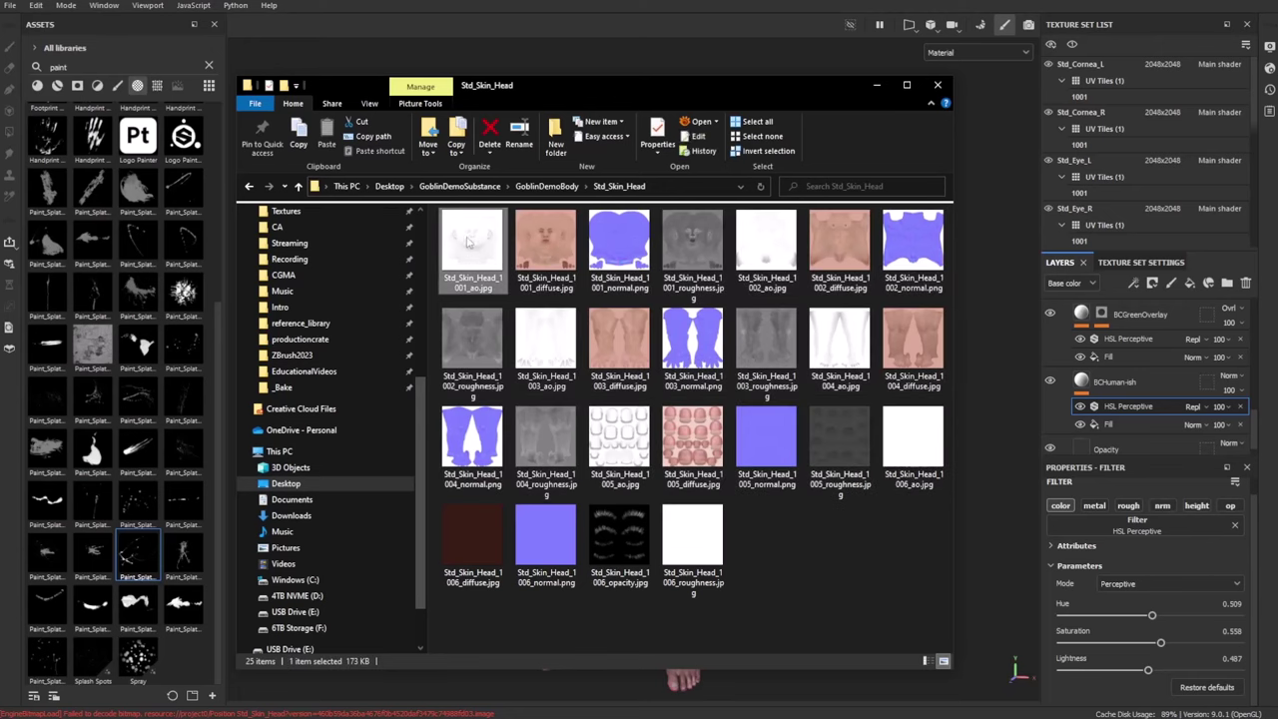
shift+click(834, 432)
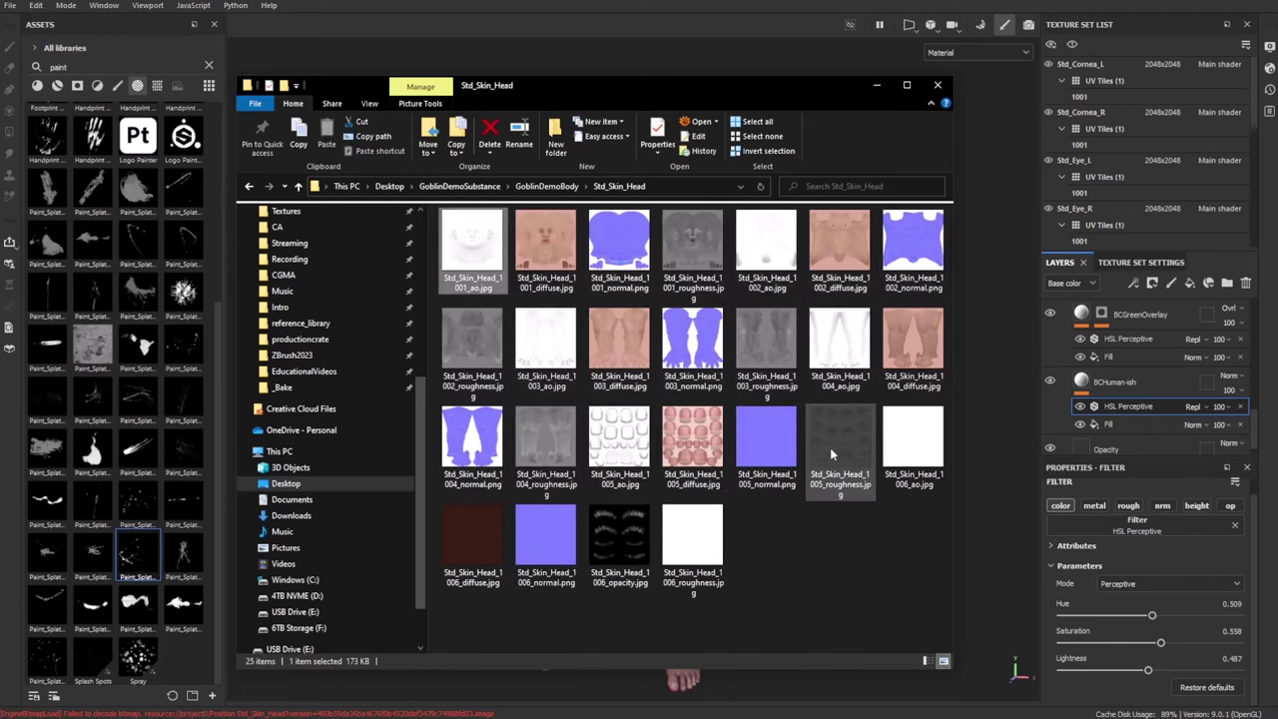
key(Delete)
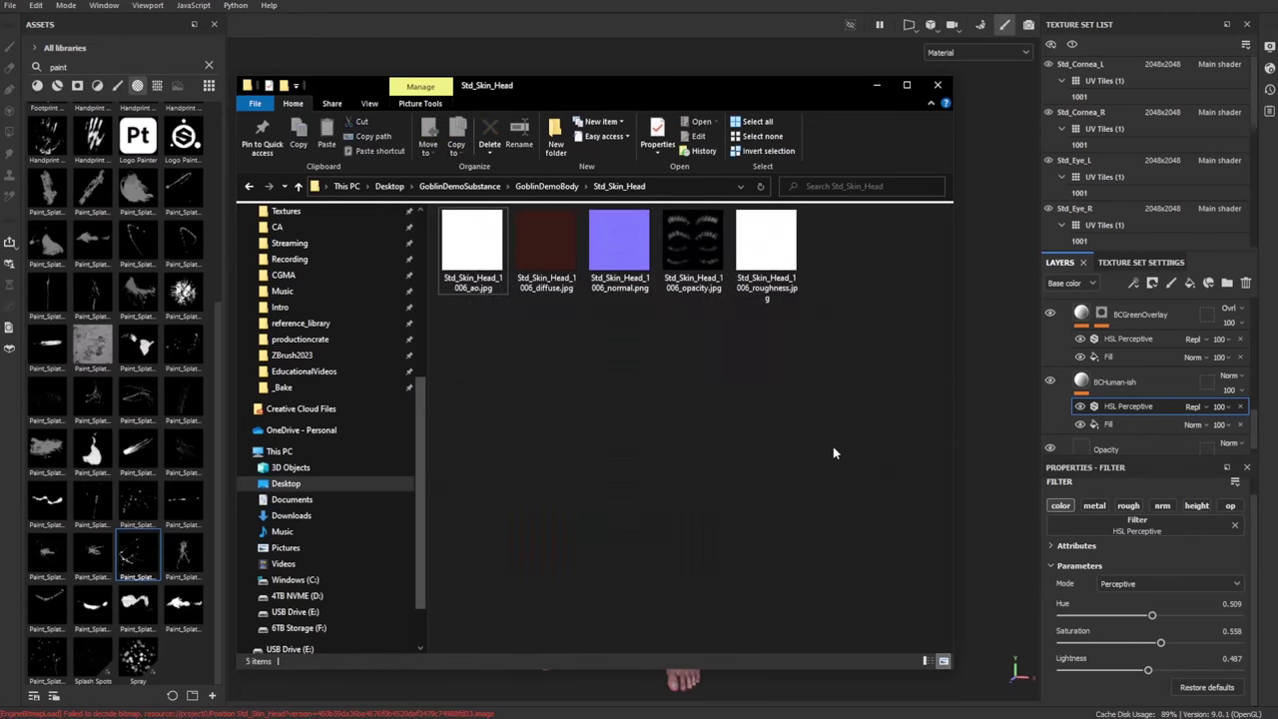
drag(572, 90, 552, 718)
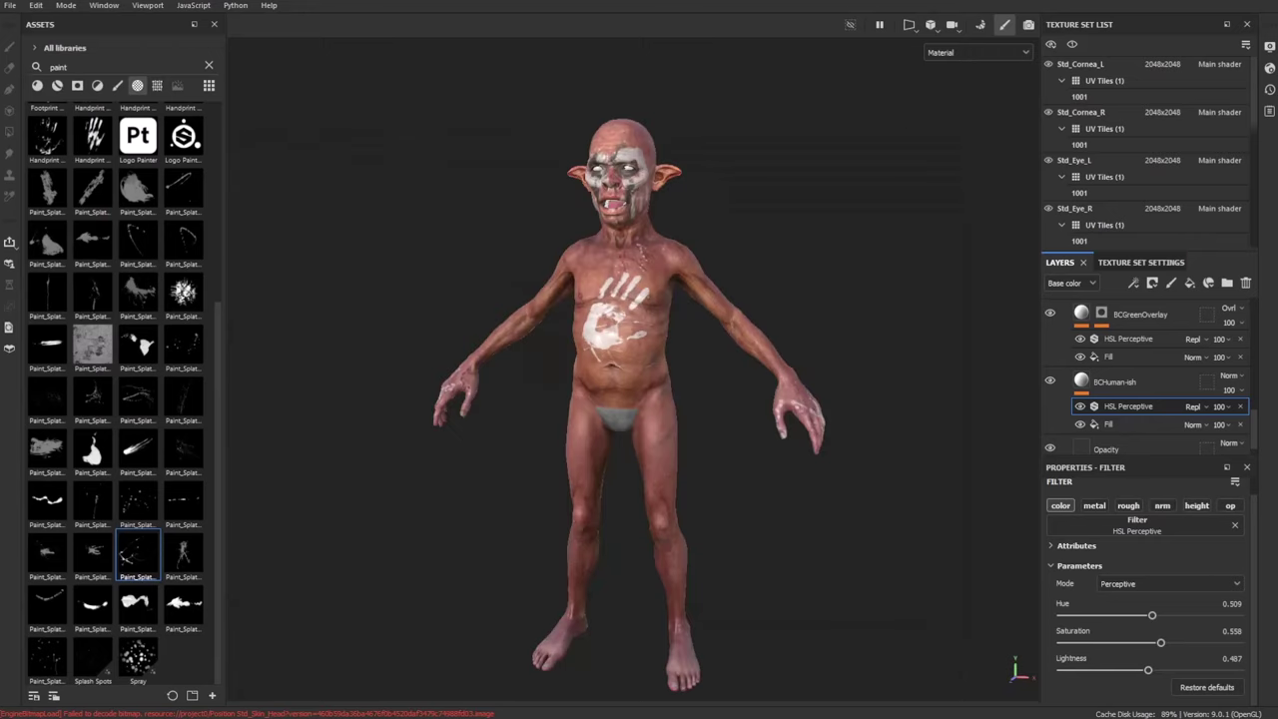
alt+drag(793, 186, 744, 185)
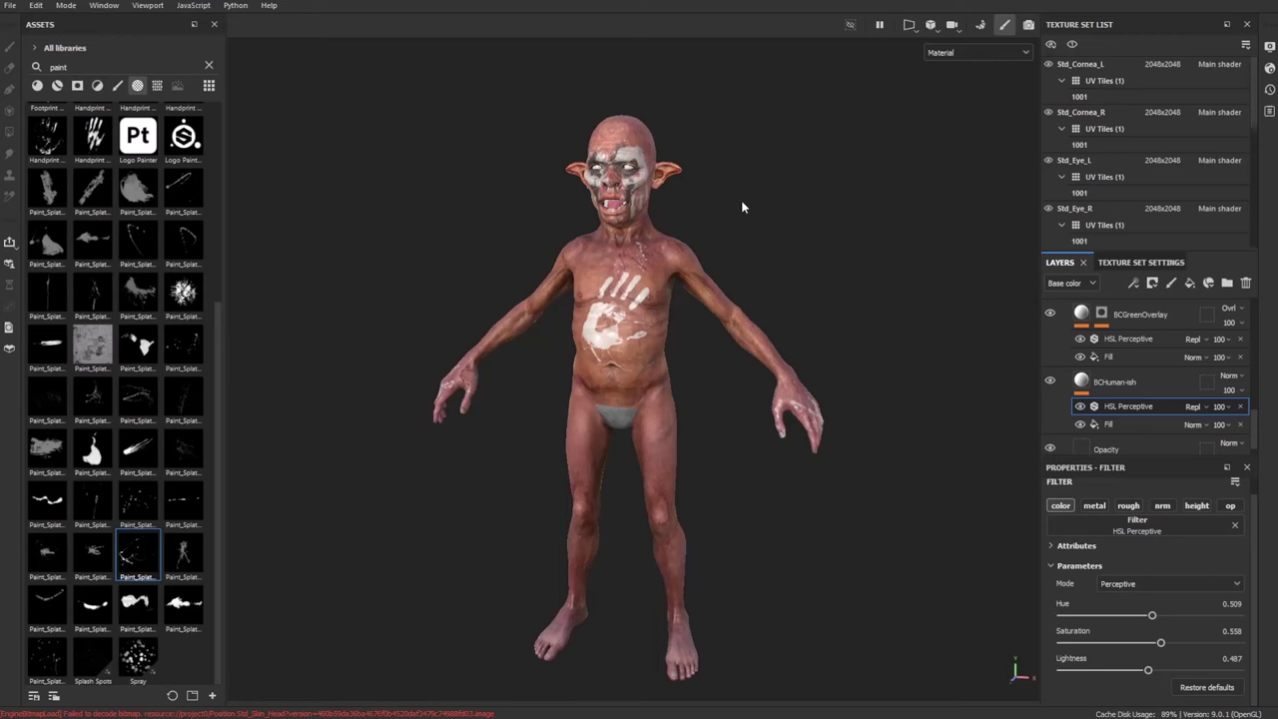
alt+drag(708, 211, 661, 299)
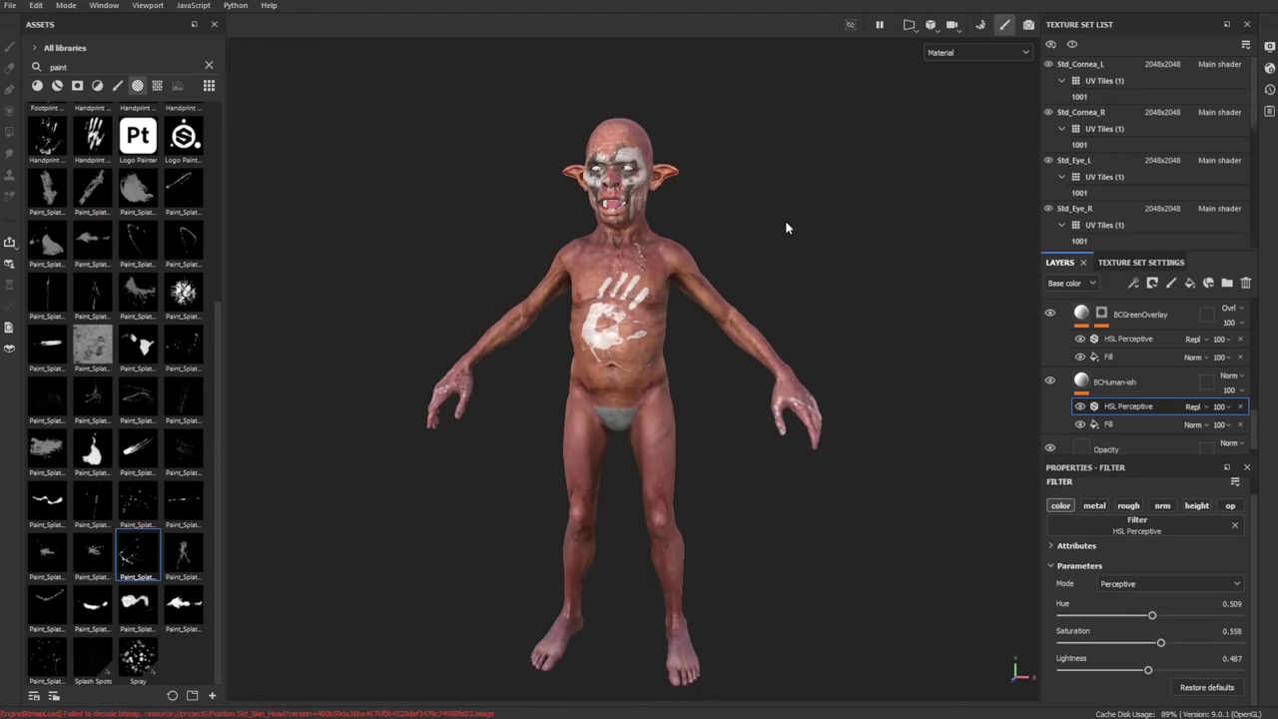
alt+drag(753, 217, 788, 215)
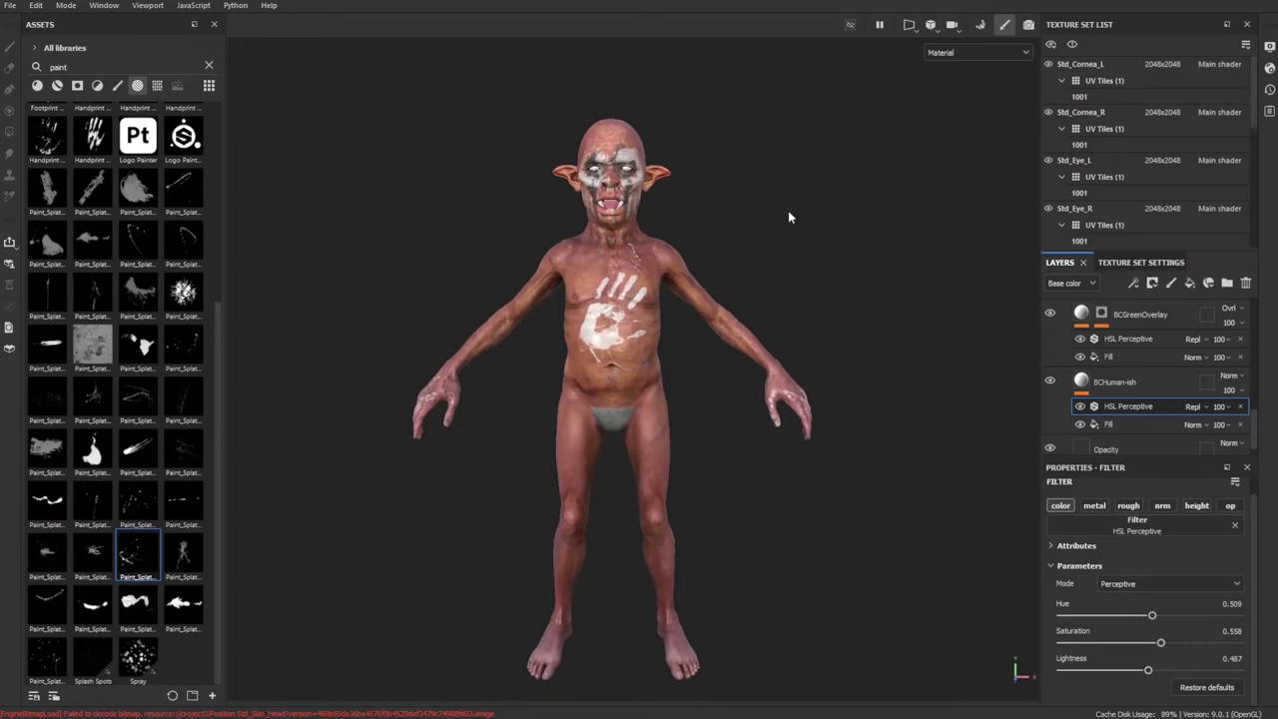
Open the texture export settings and exclude every texture set except Std_Skin_Head
click(10, 5)
click(45, 198)
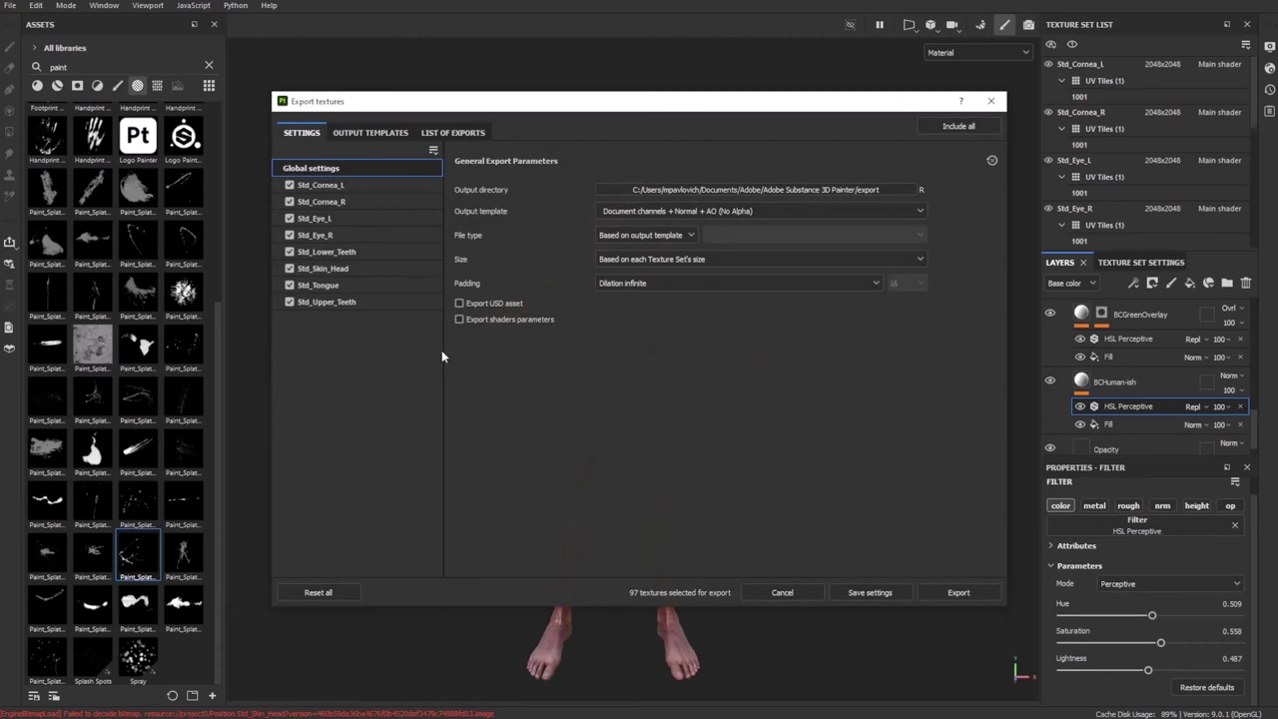
click(290, 185)
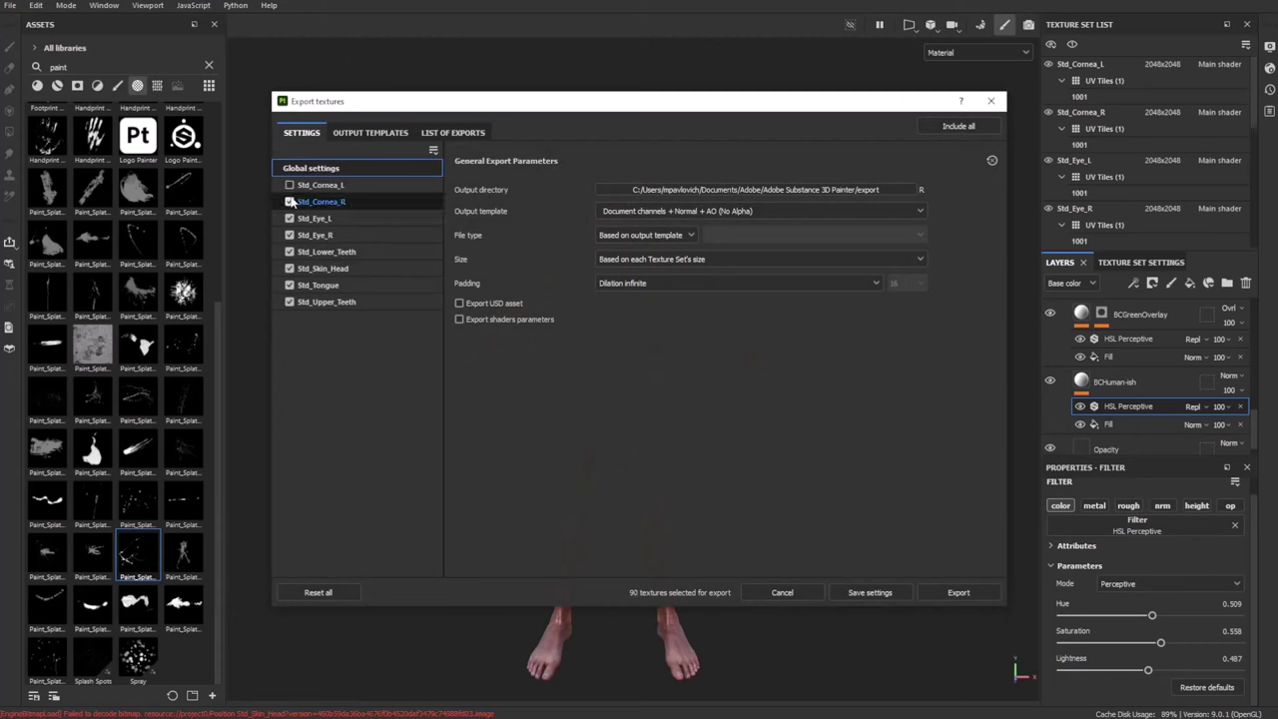
click(289, 202)
click(290, 217)
click(289, 235)
click(289, 252)
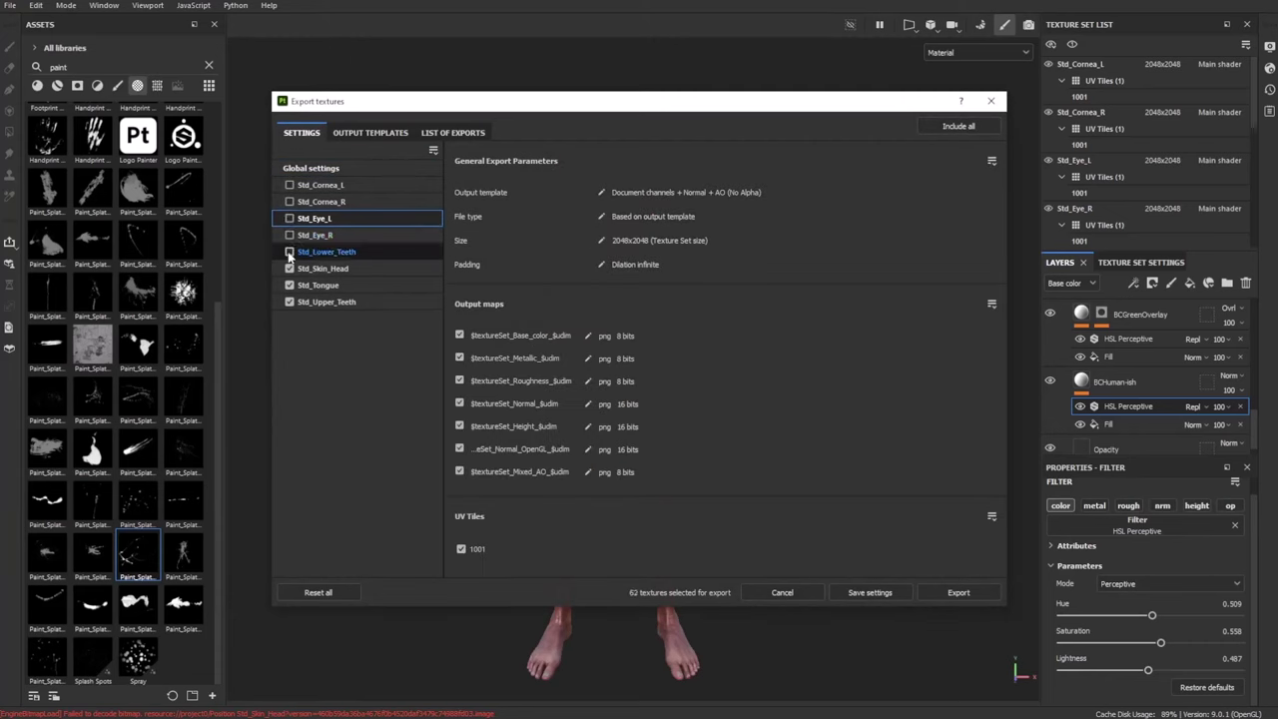
click(290, 285)
click(290, 301)
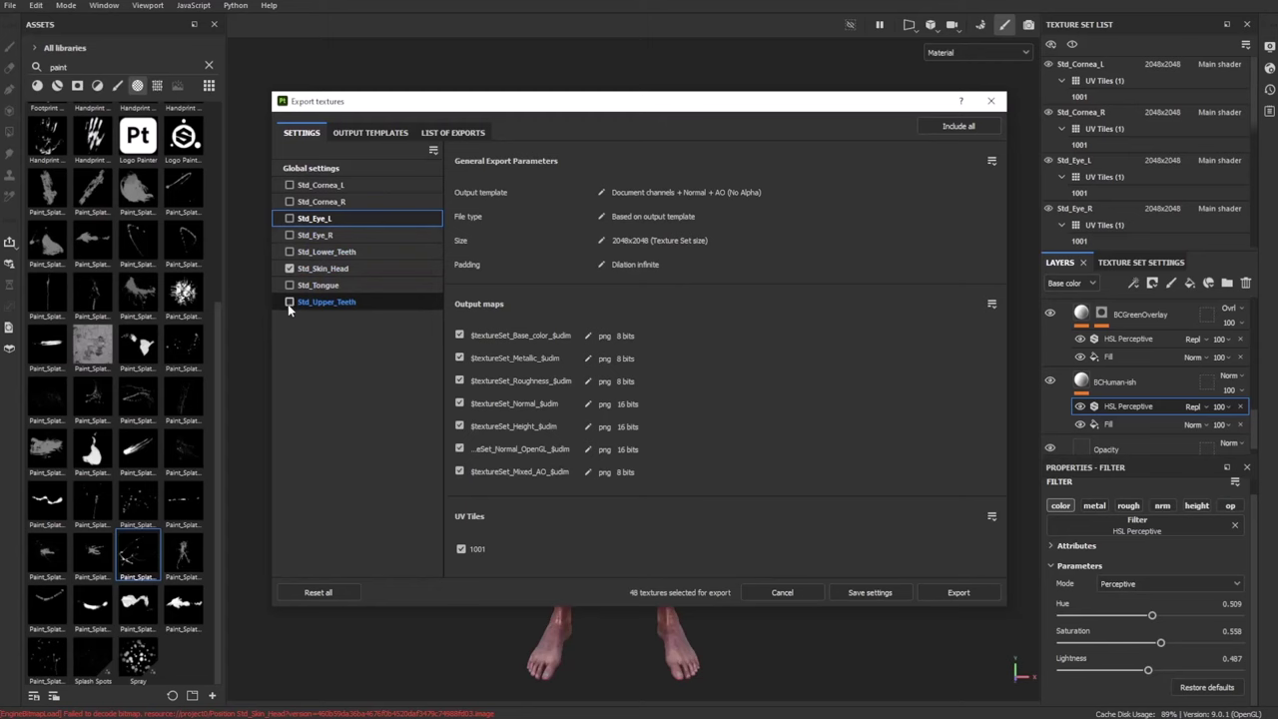
Exclude UV tile 1006 from the Std_Skin_Head texture export
click(365, 268)
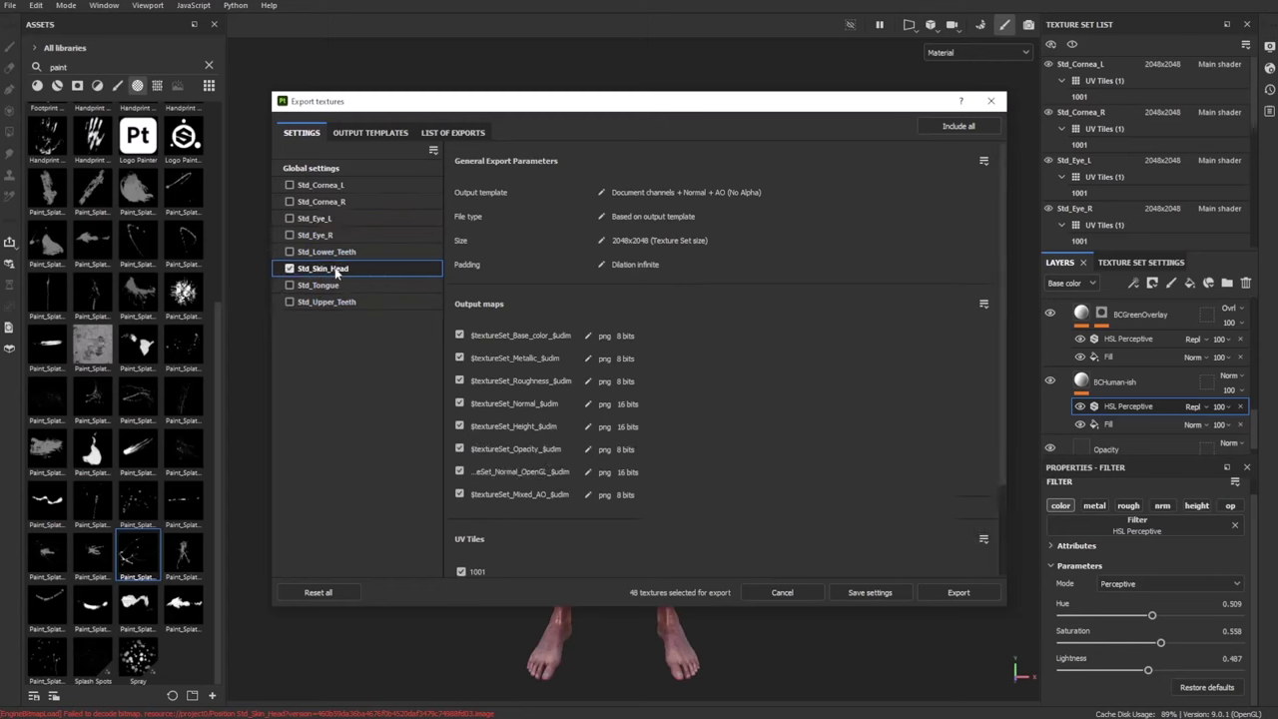
scroll(697, 443, down, 2)
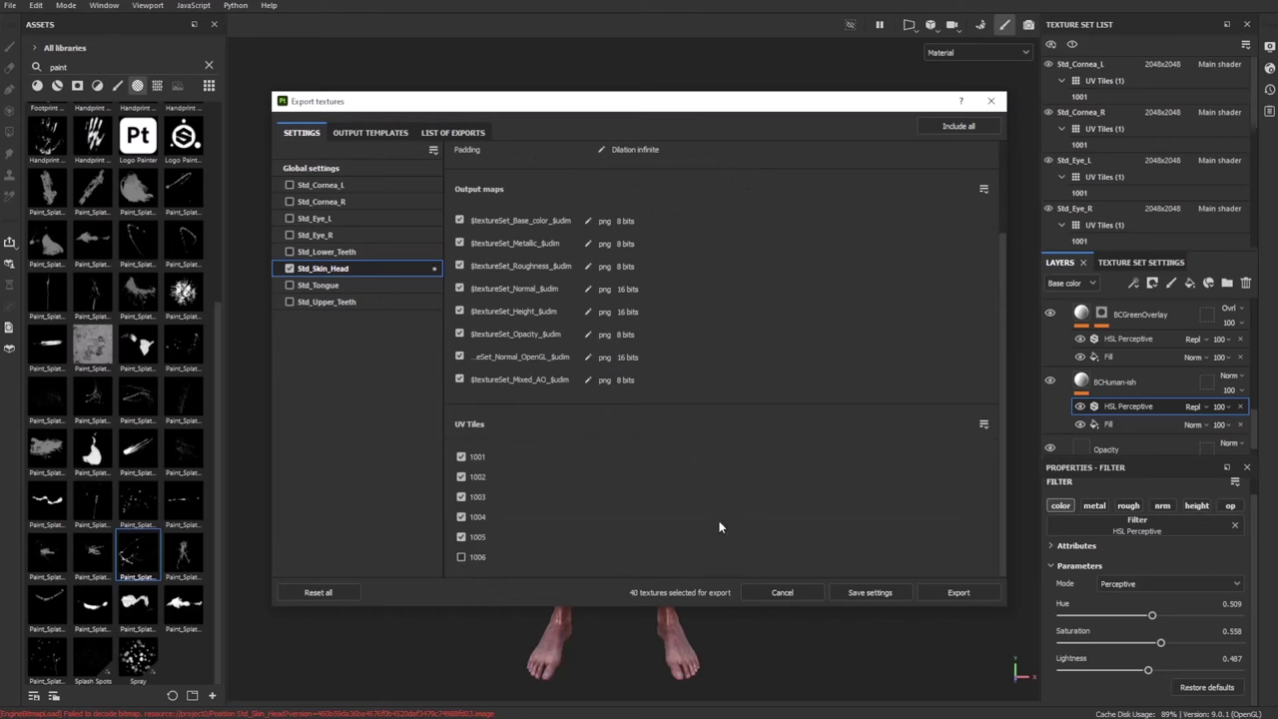
scroll(729, 527, up, 2)
Set the global export output directory to the GoblinDemoSubstance folder on the Desktop
click(340, 169)
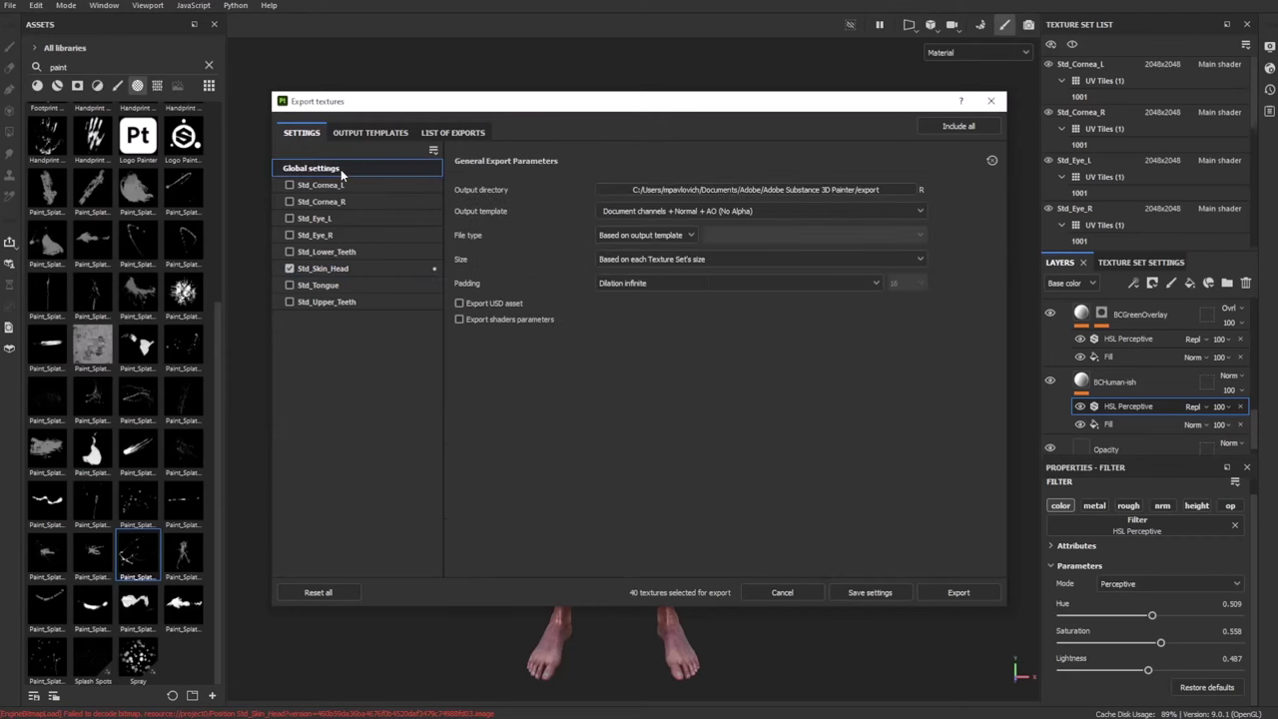
click(660, 188)
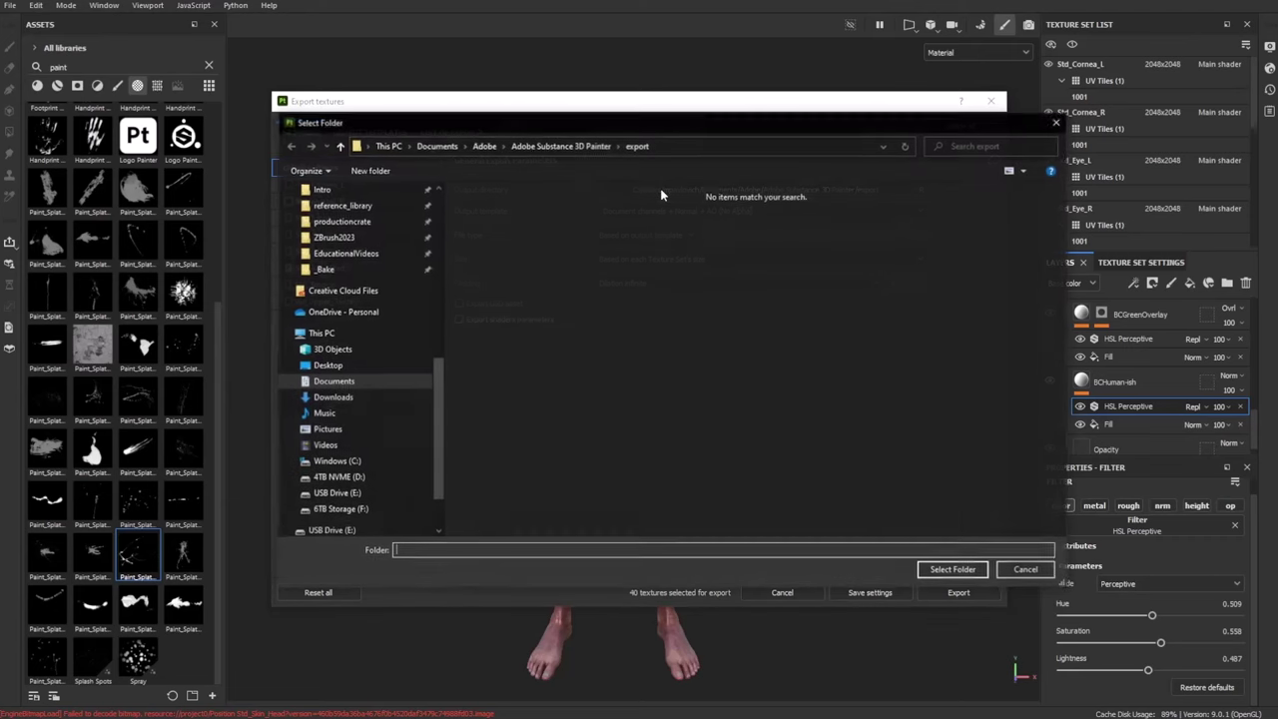
click(356, 364)
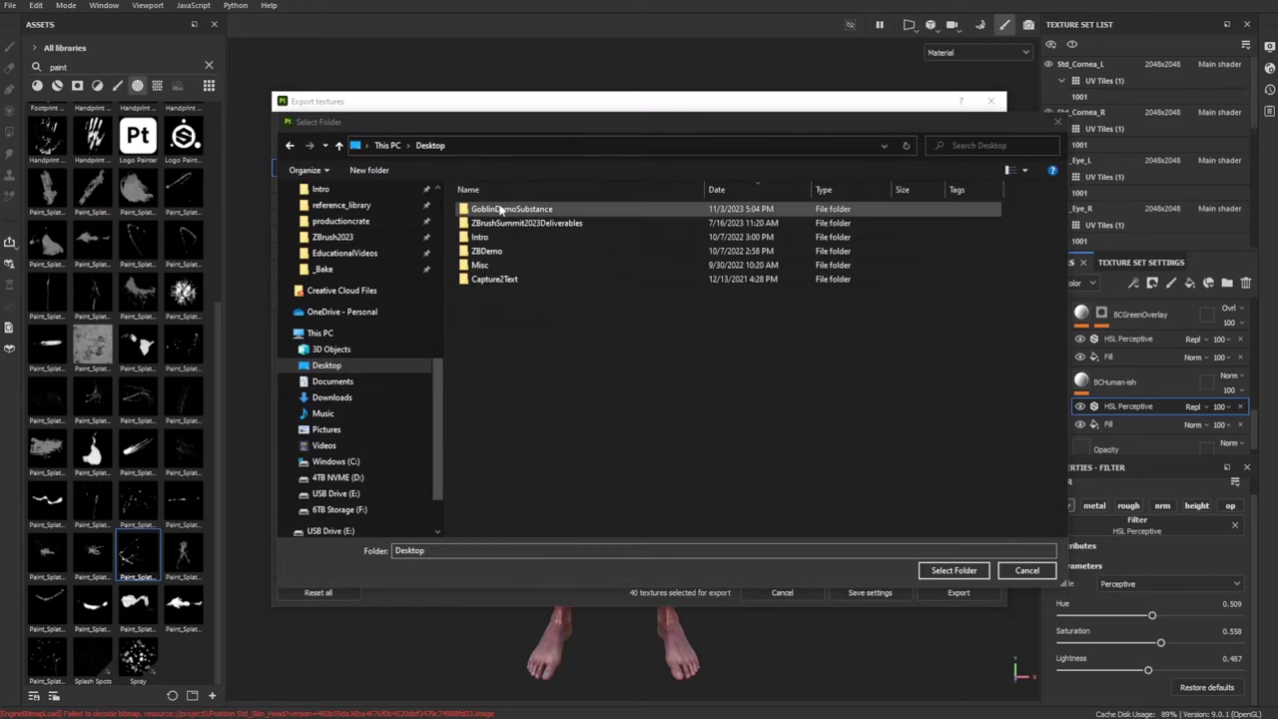
double_click(539, 212)
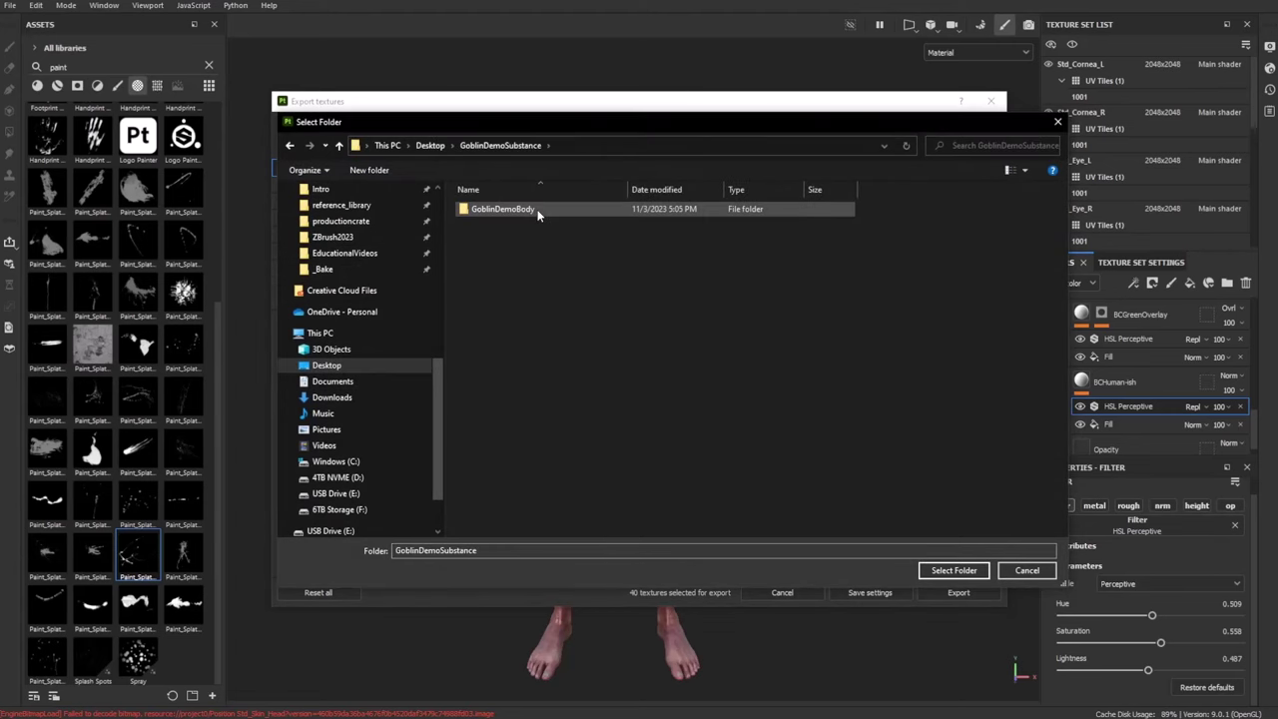
click(509, 212)
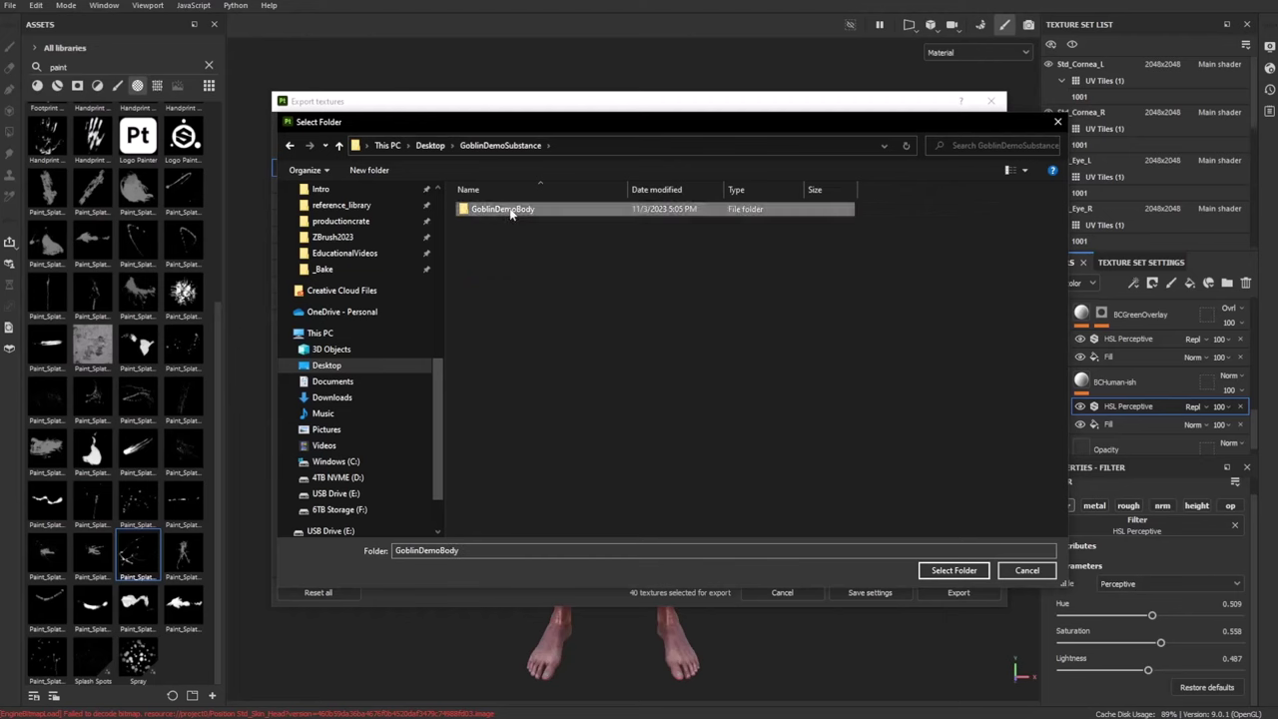
double_click(510, 212)
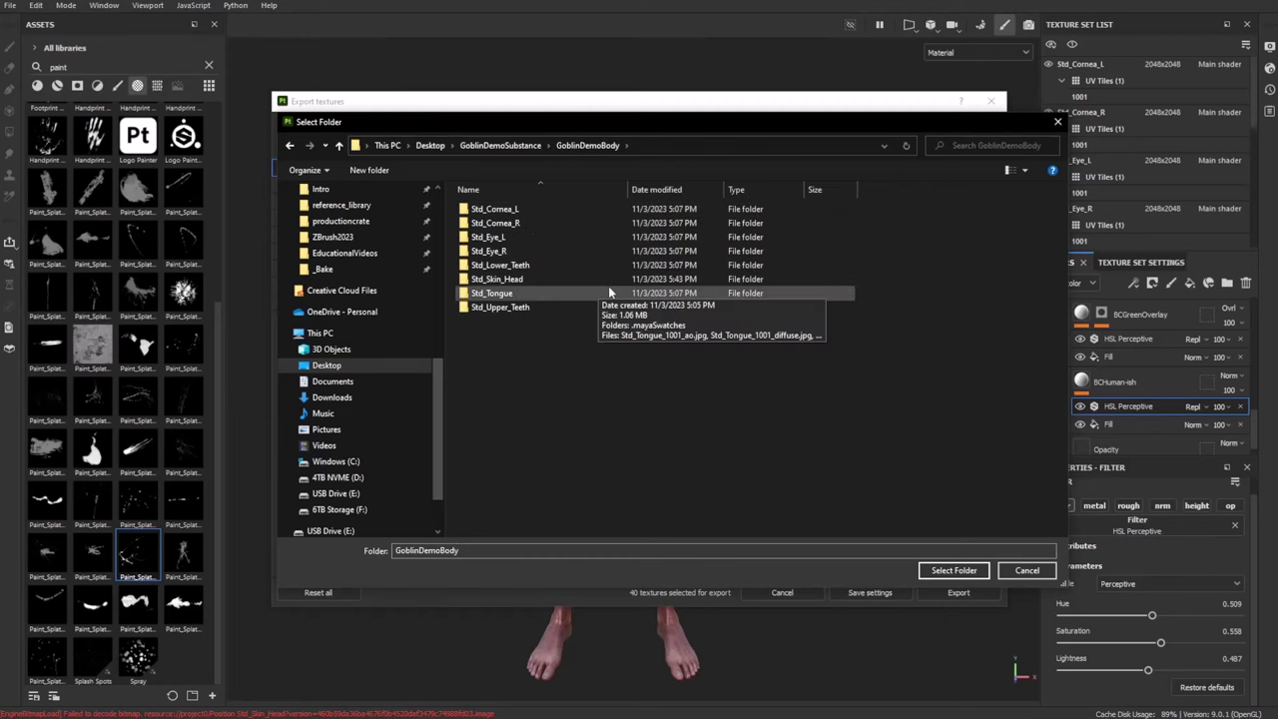
click(510, 145)
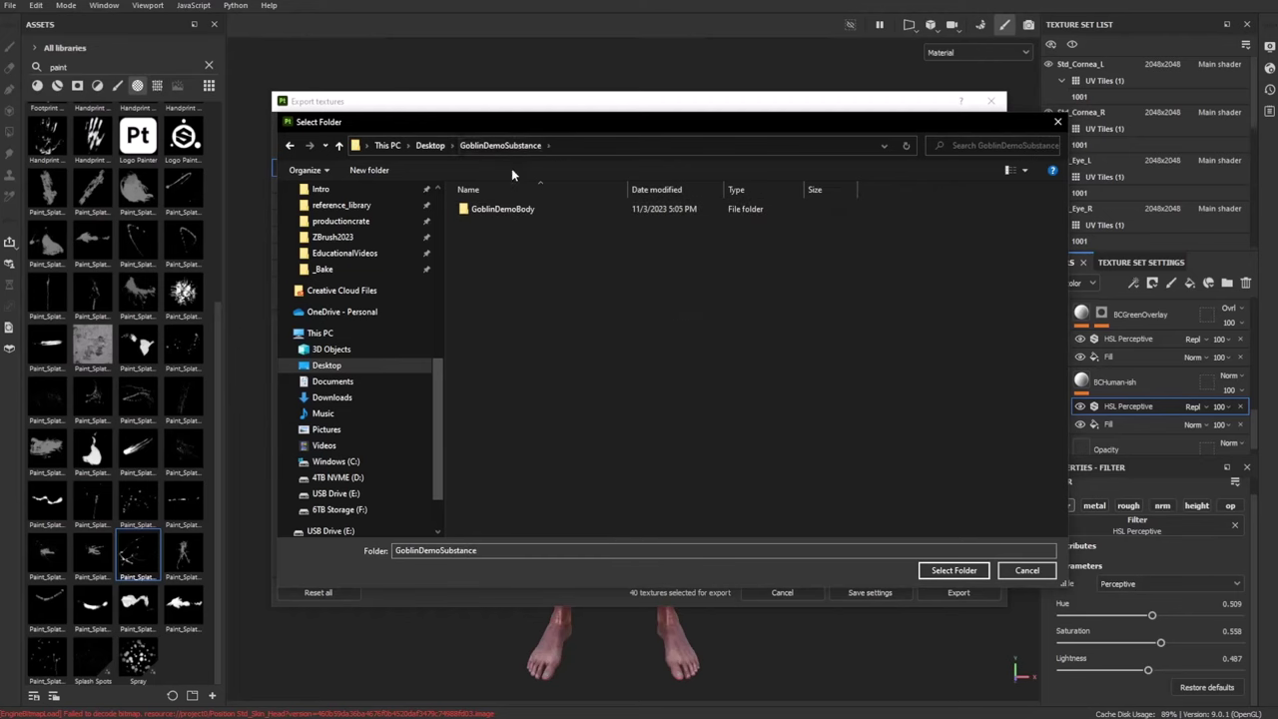
double_click(517, 211)
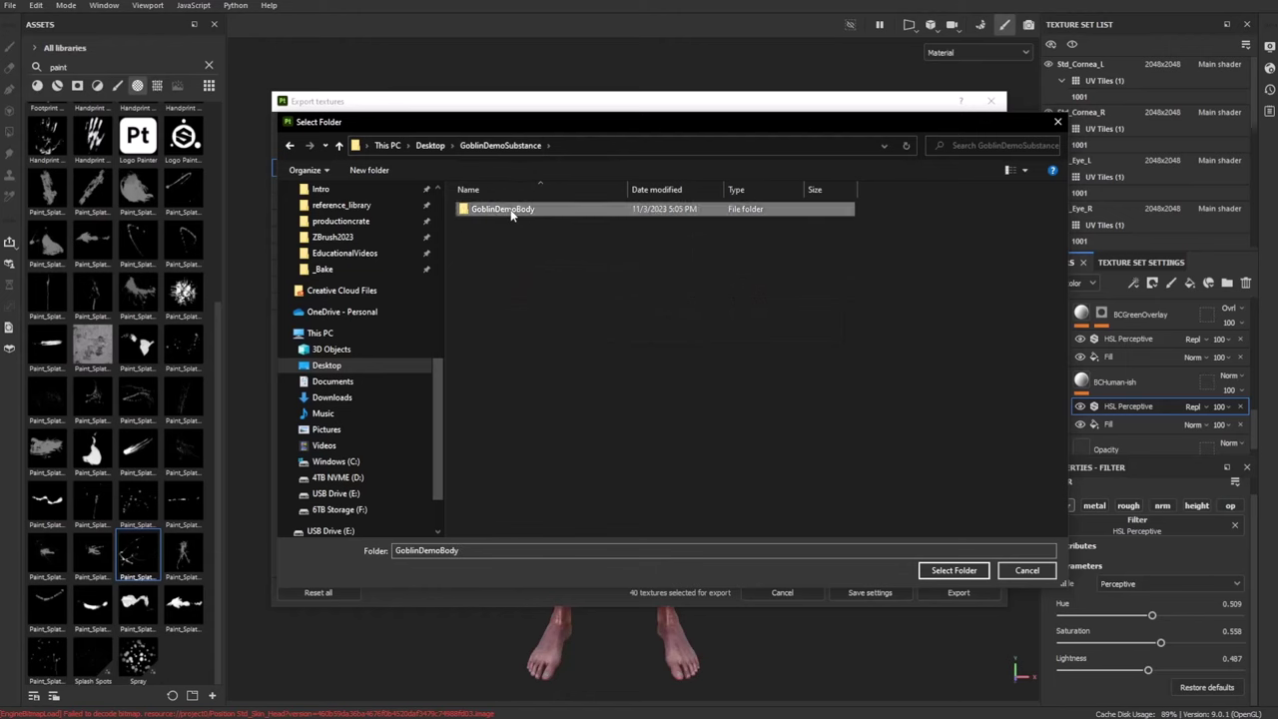
click(509, 145)
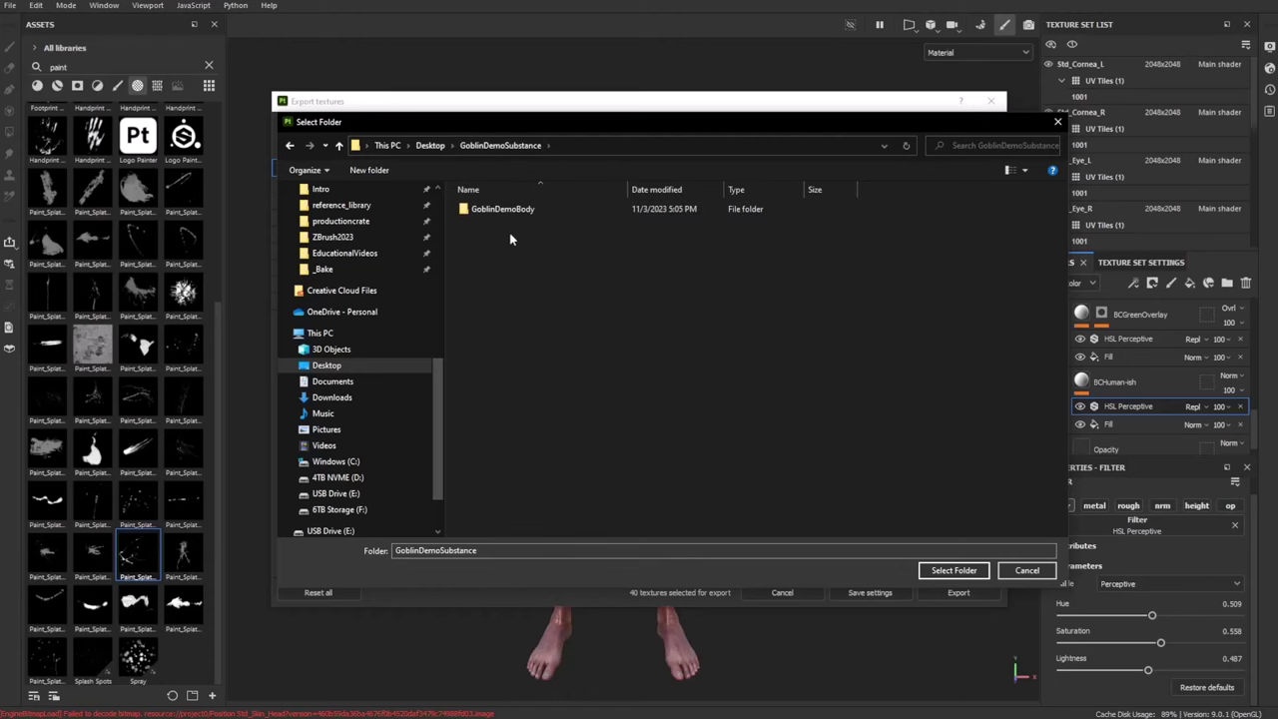
click(941, 572)
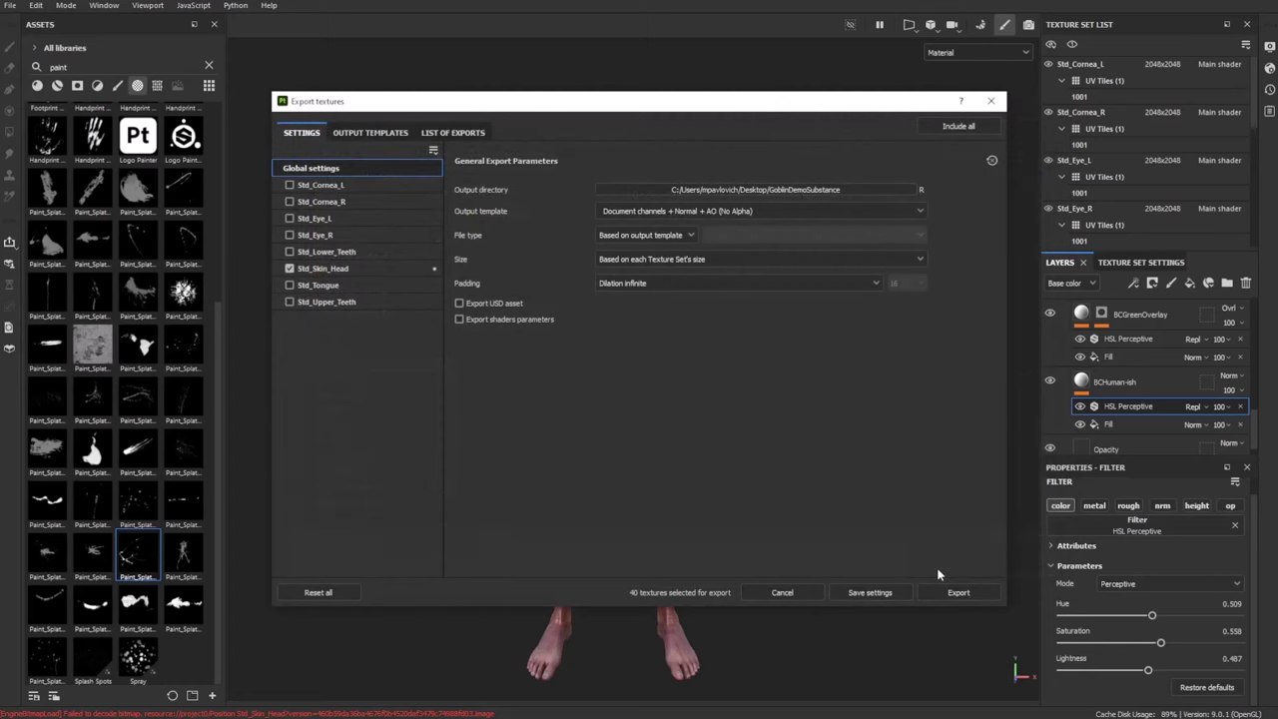
Set the global export parameters to the Character_Creator output template, png file type and a size of 2048
click(657, 213)
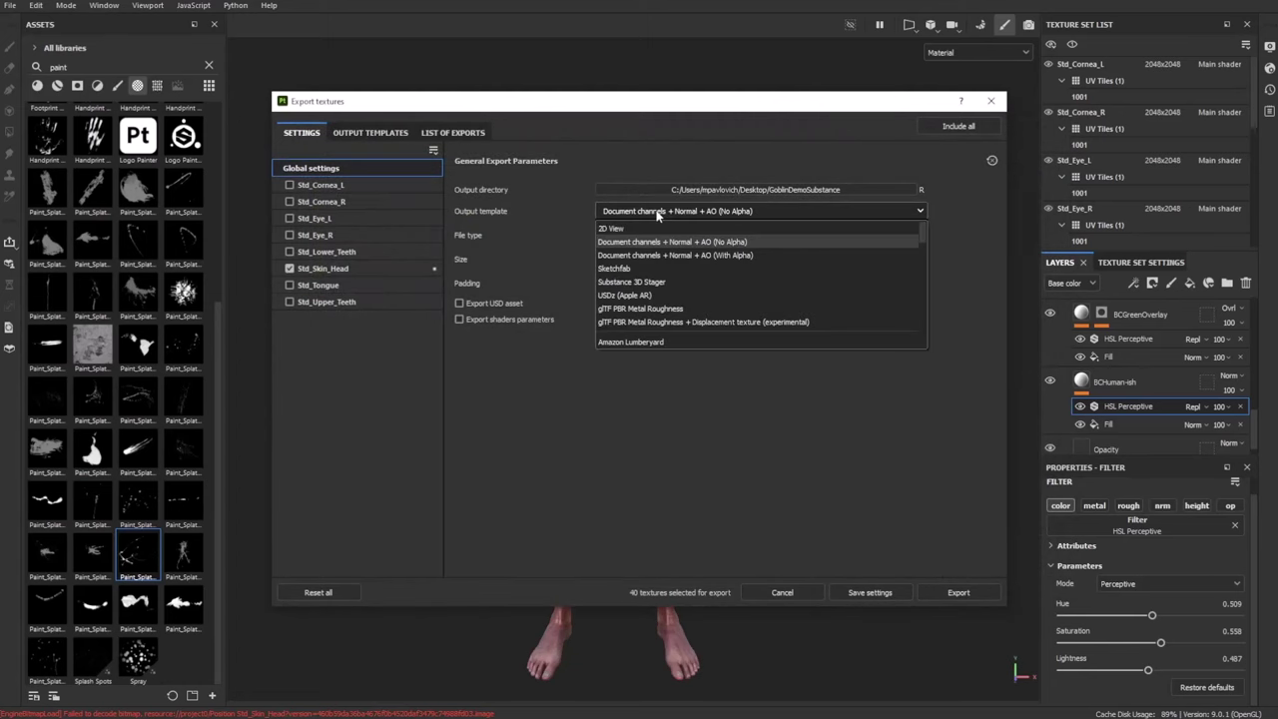
scroll(644, 299, down, 2)
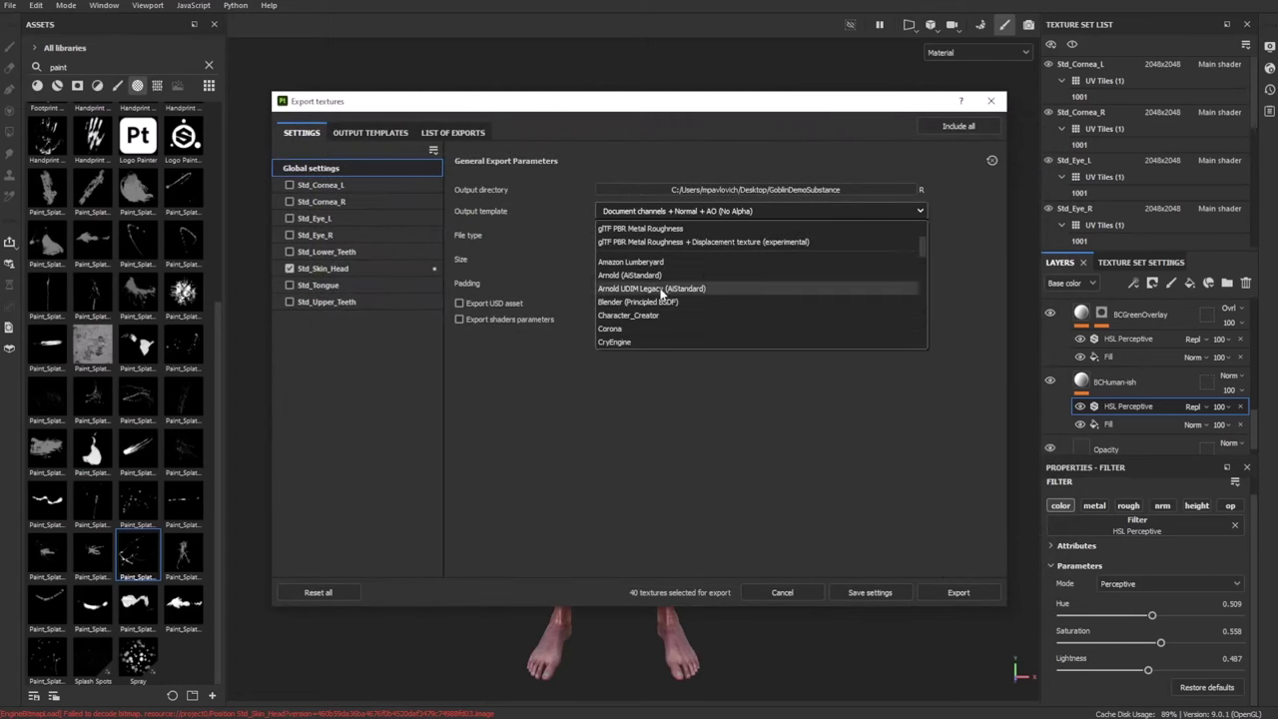
click(661, 316)
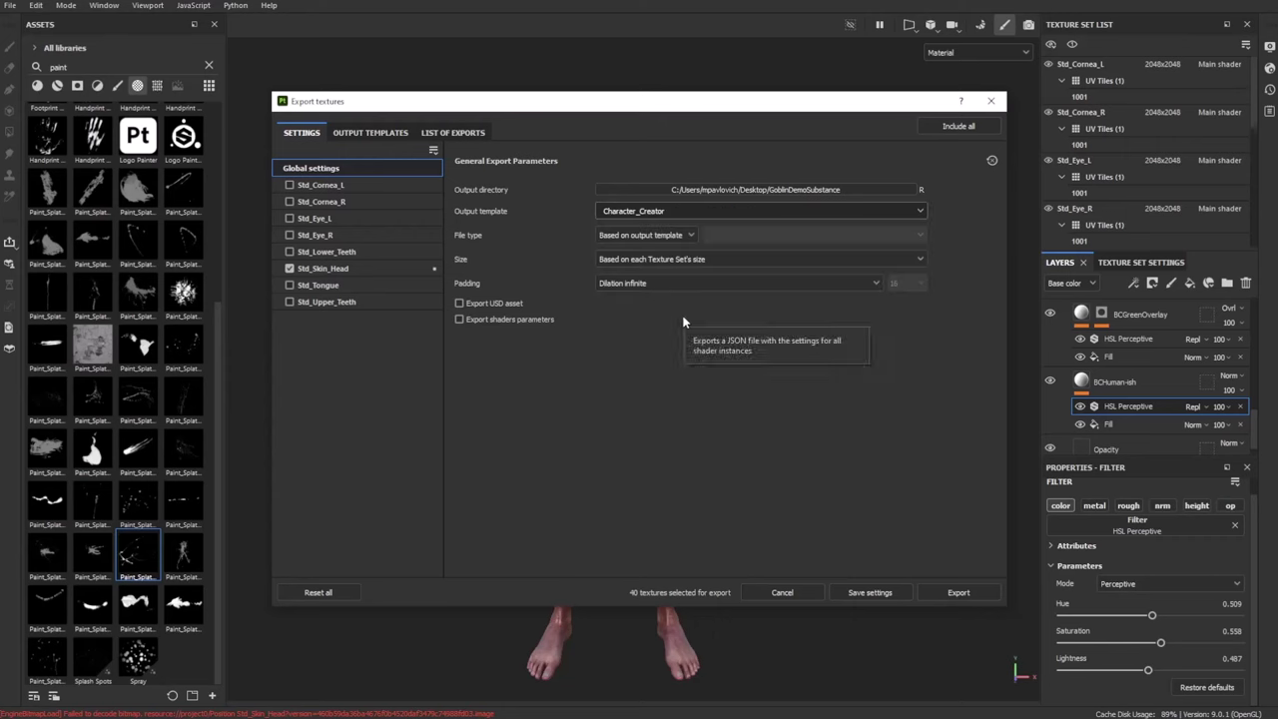
click(655, 237)
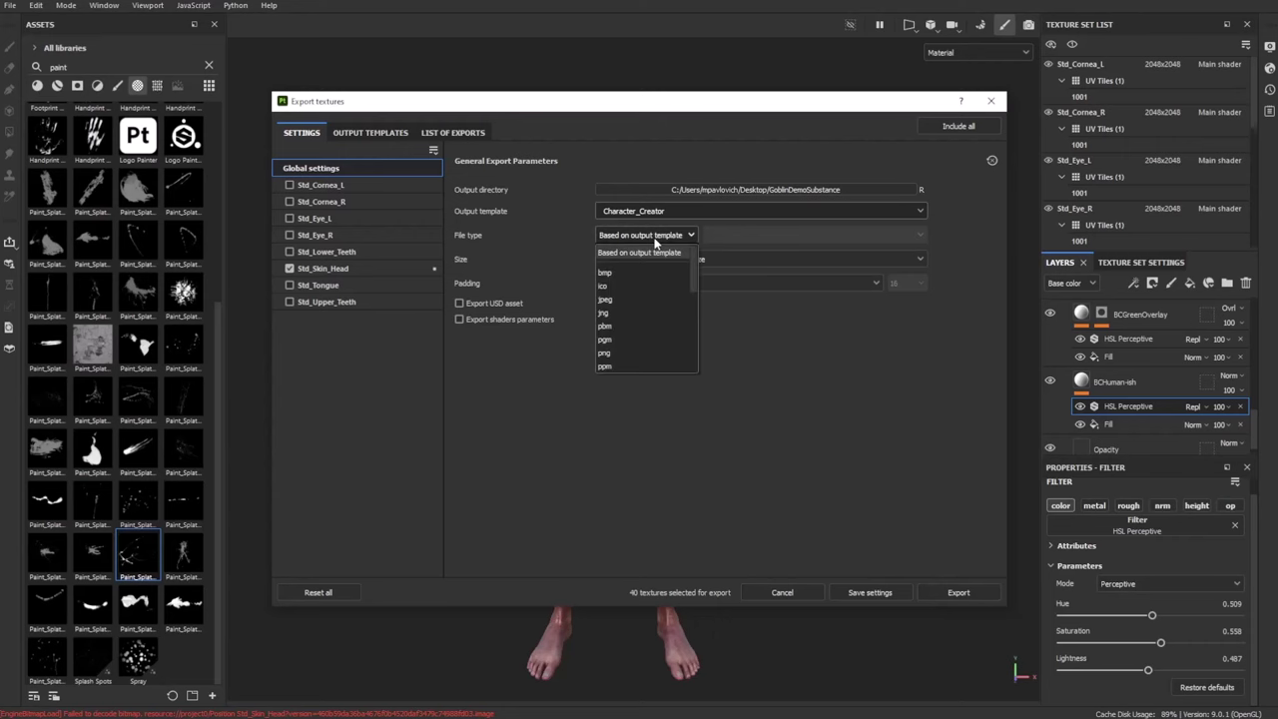
click(625, 353)
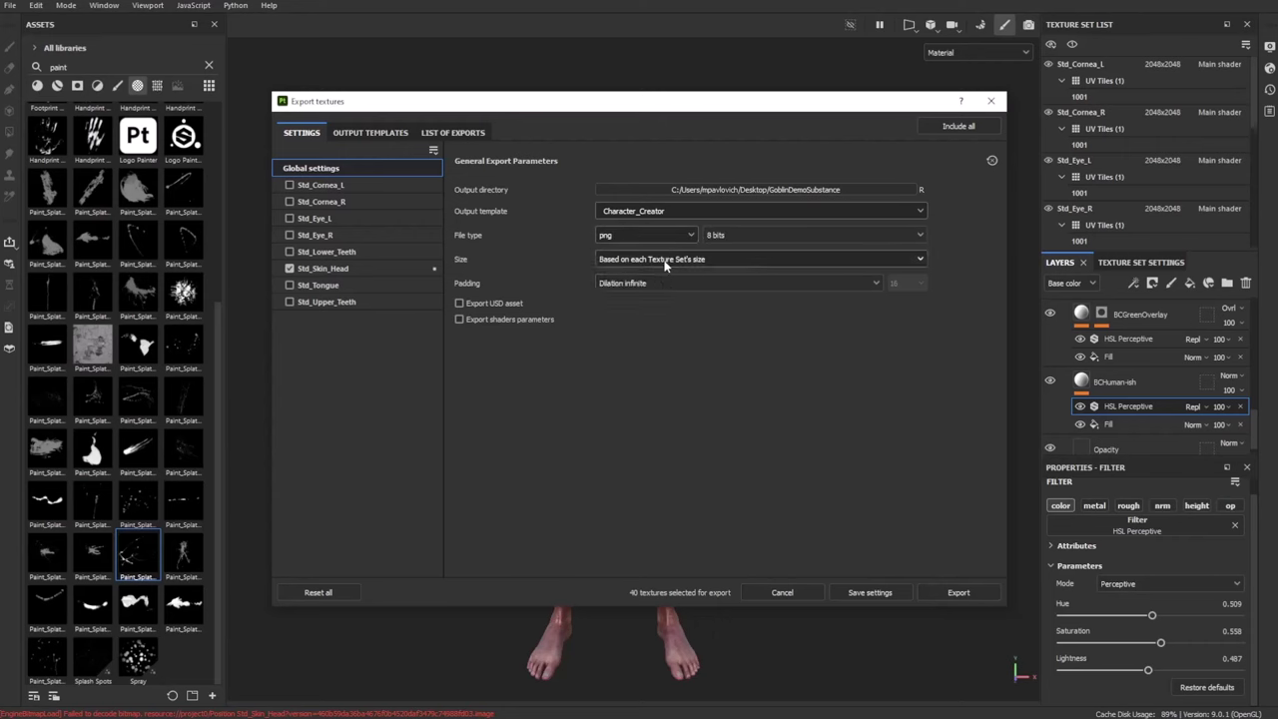
click(665, 262)
click(637, 363)
Review the output maps defined in the Character_Creator export template
click(368, 134)
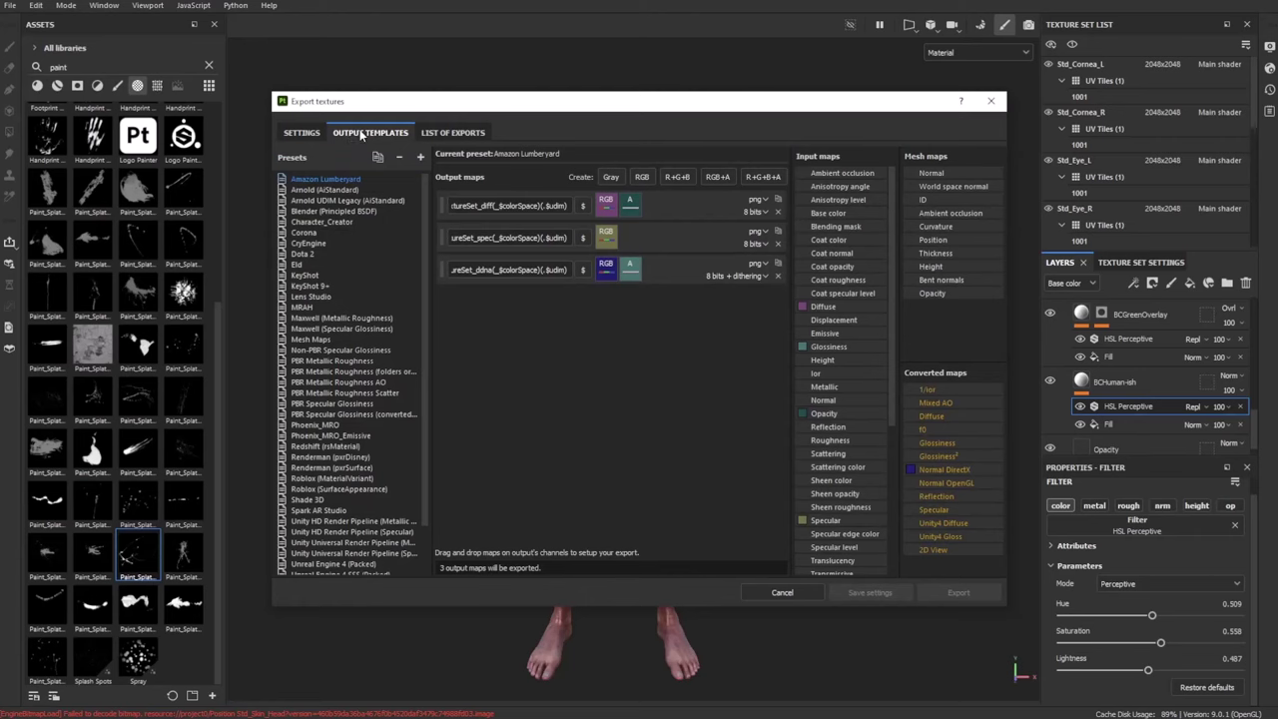
scroll(331, 300, down, 3)
scroll(329, 314, up, 3)
click(319, 222)
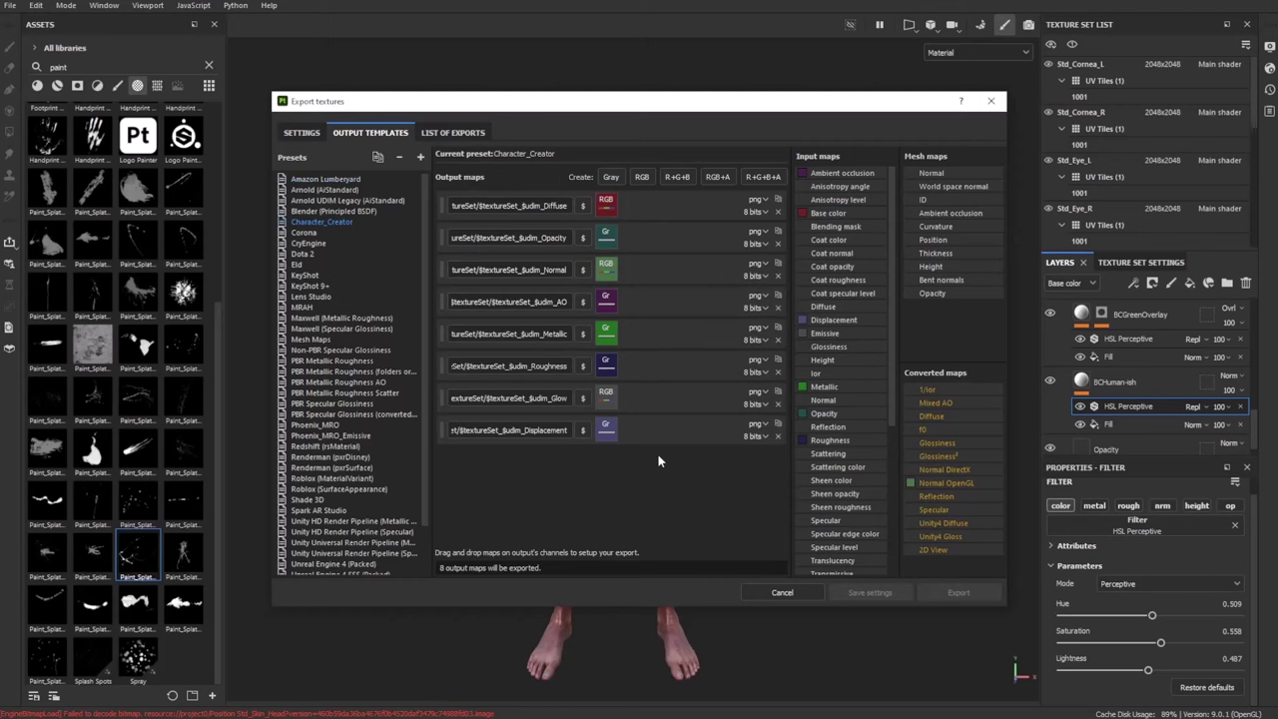
click(297, 133)
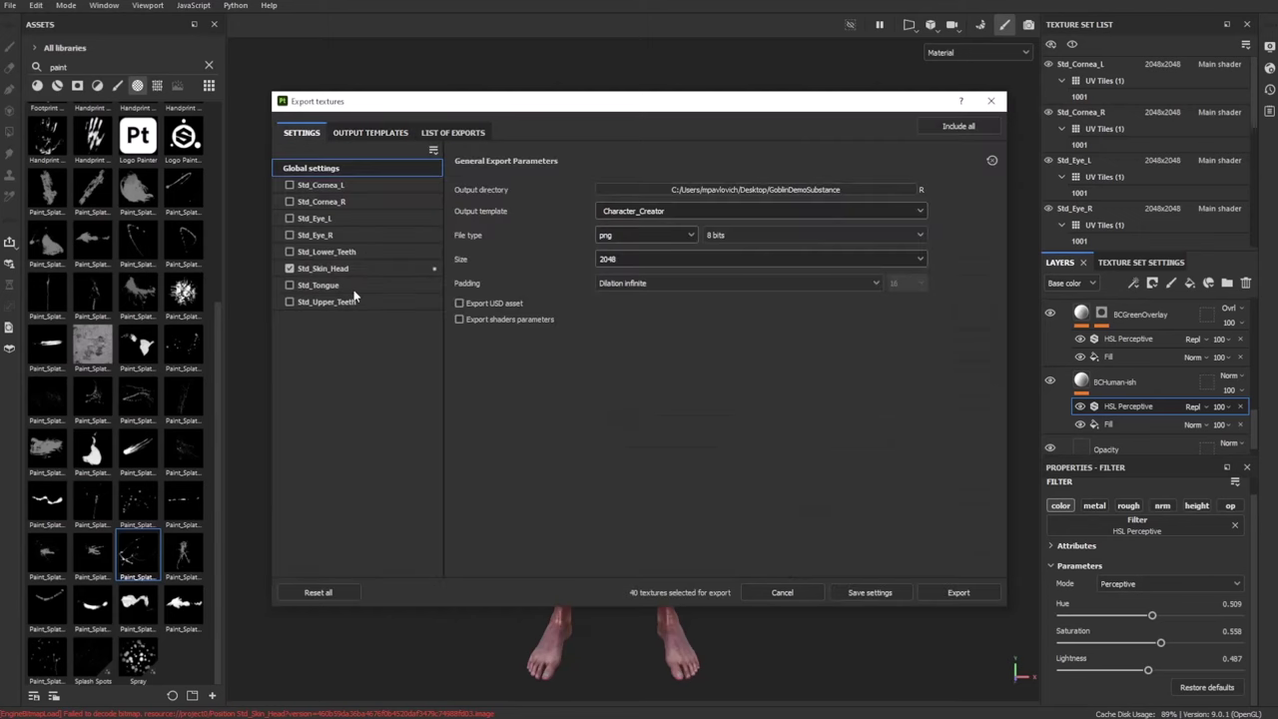
Export the Std_Skin_Head textures for UV tiles 1001 to 1005 and check the resulting files in the Std_Skin_Head folder
click(337, 268)
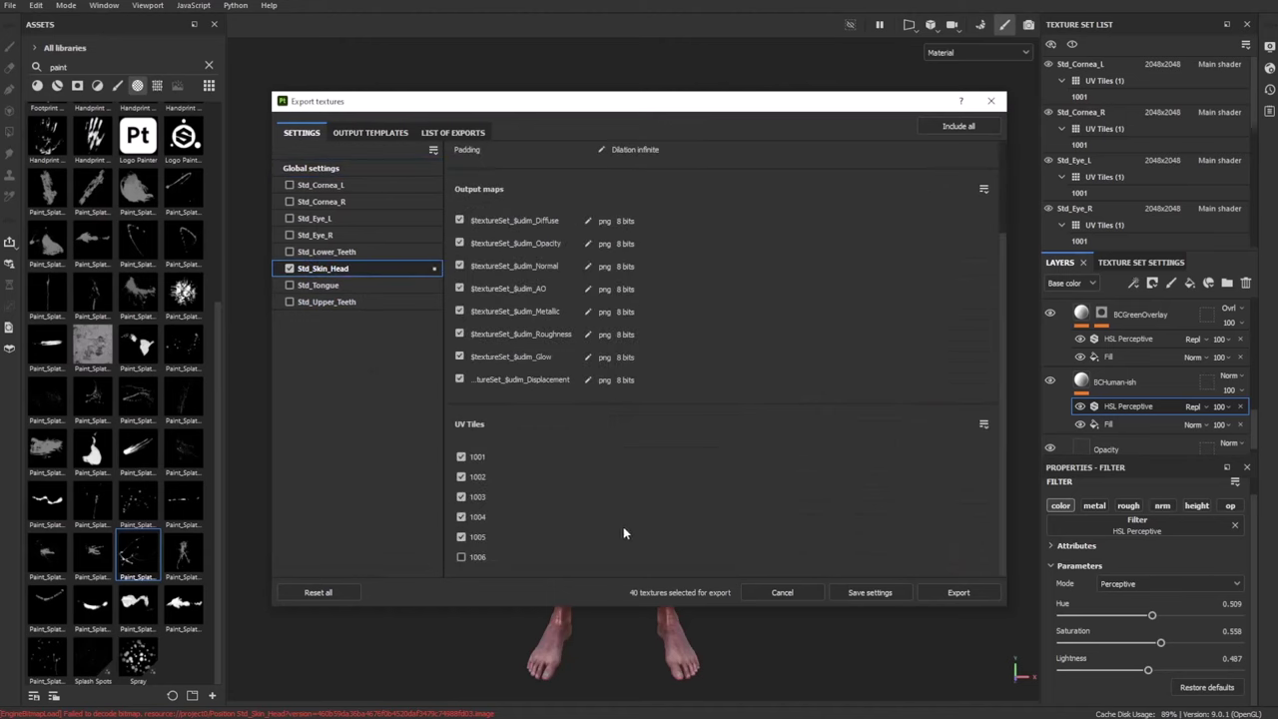
click(325, 171)
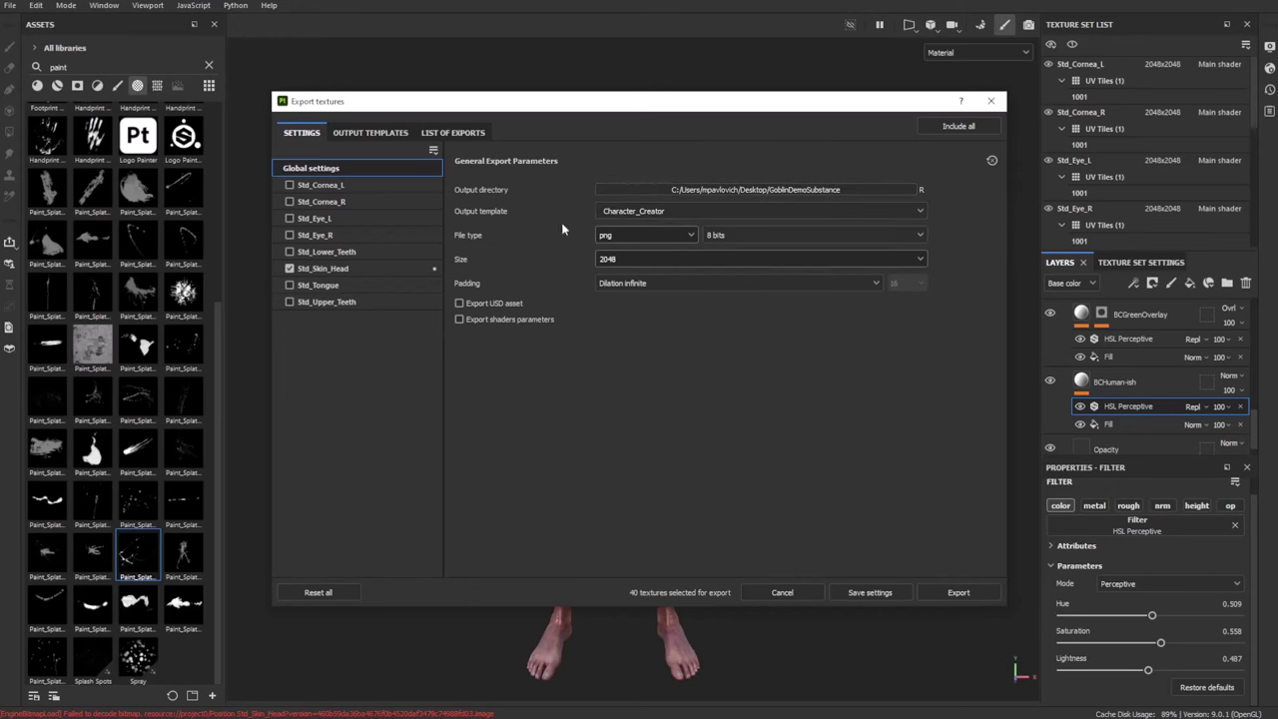
click(944, 592)
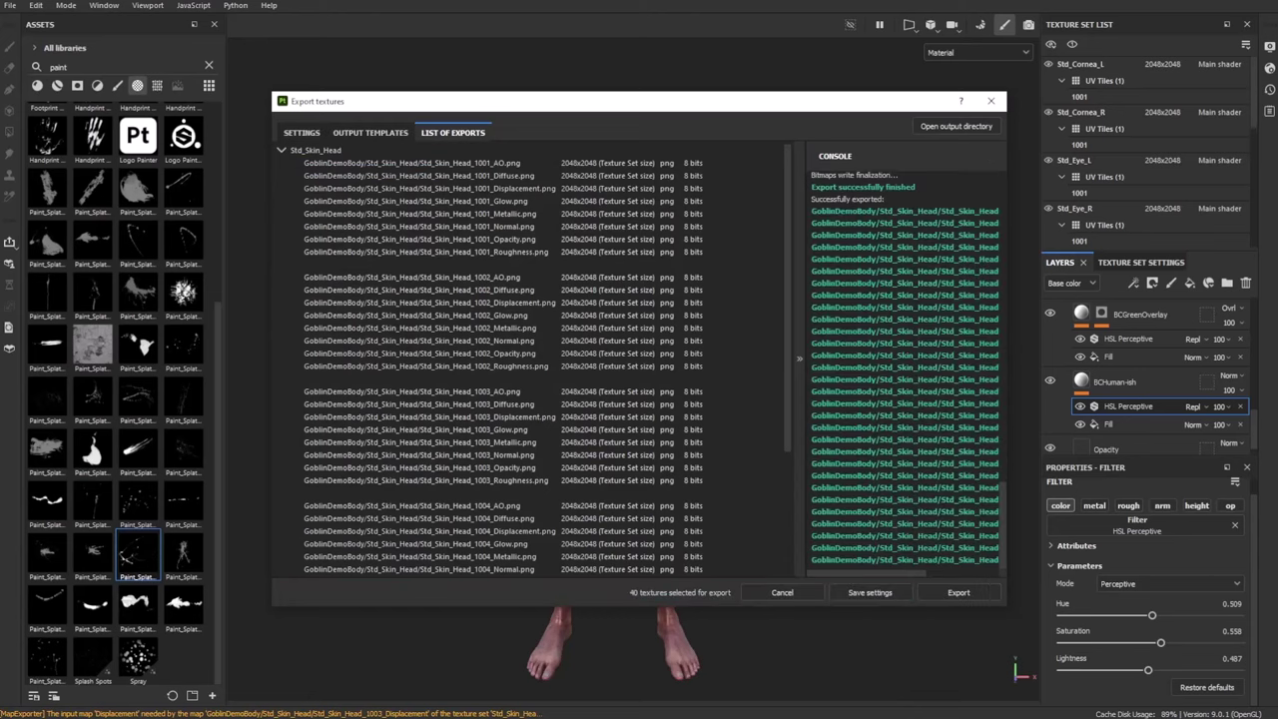
drag(545, 715, 460, 97)
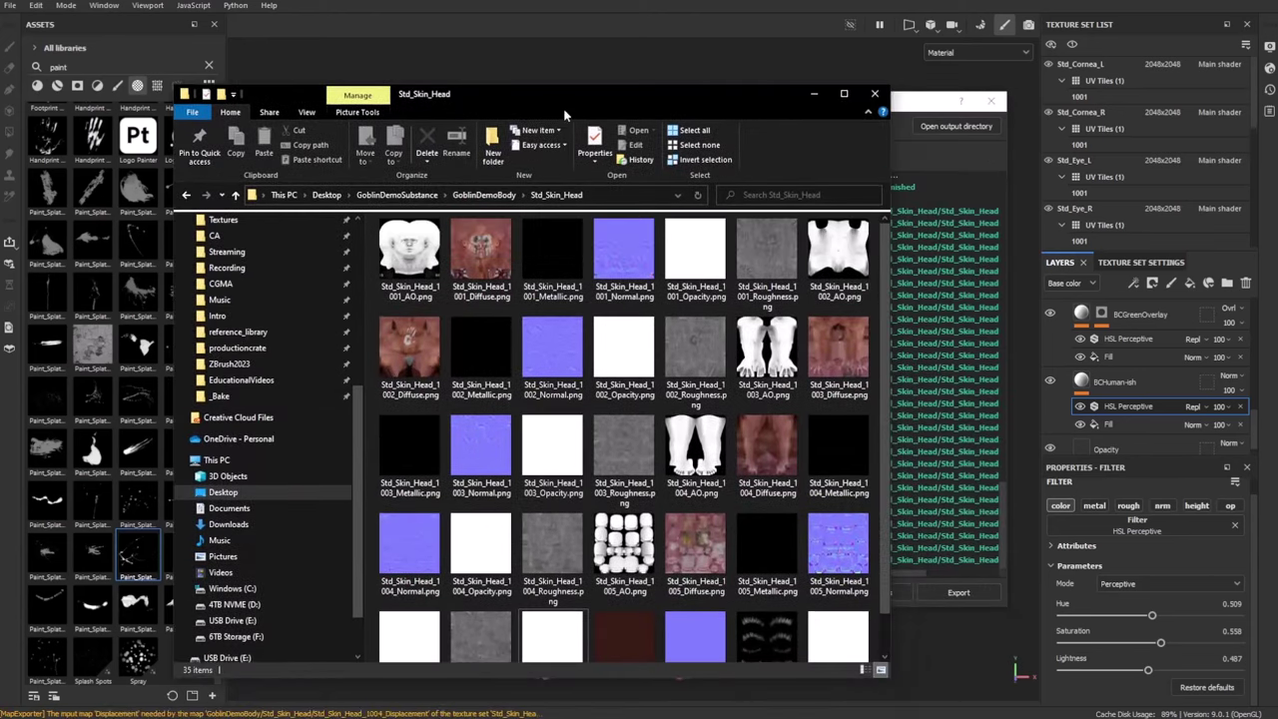
drag(554, 93, 589, 716)
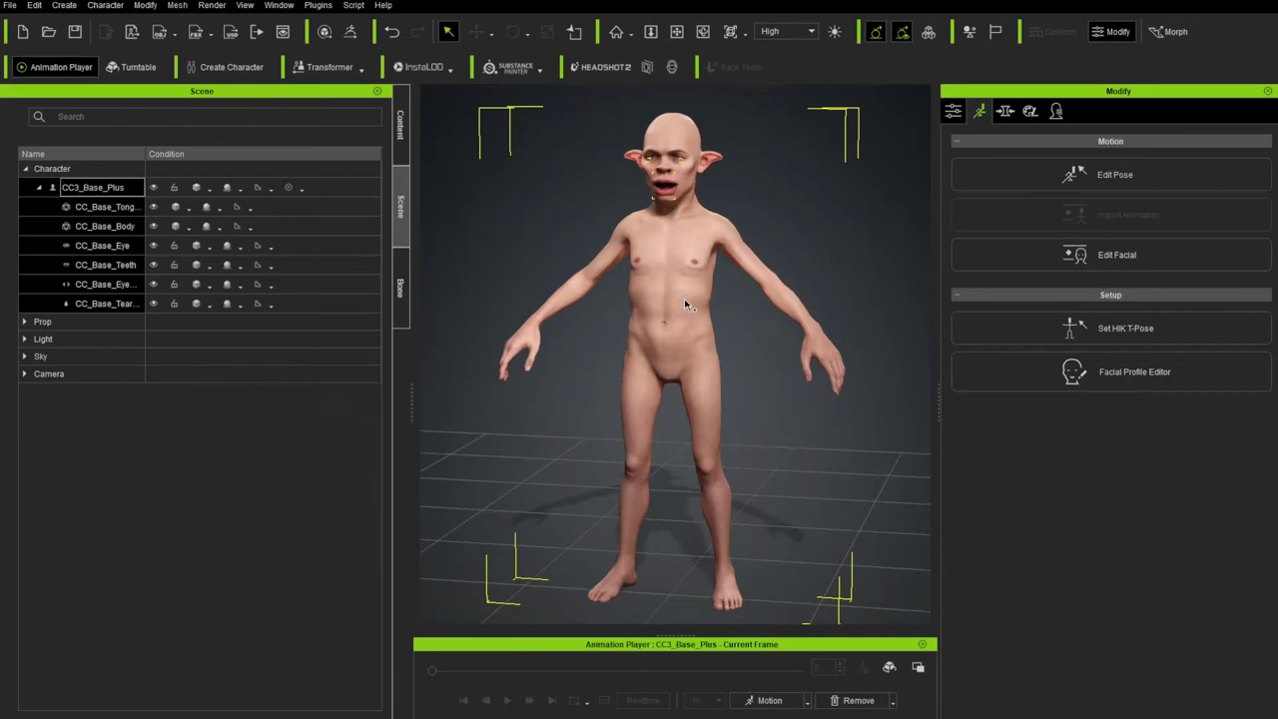
Switch to Character Creator 4 and update CC_Base_Body with the Substance Painter textures from the Desktop's GoblinDemoSubstance/GoblinDemoBody folder
right_drag(649, 304, 670, 308)
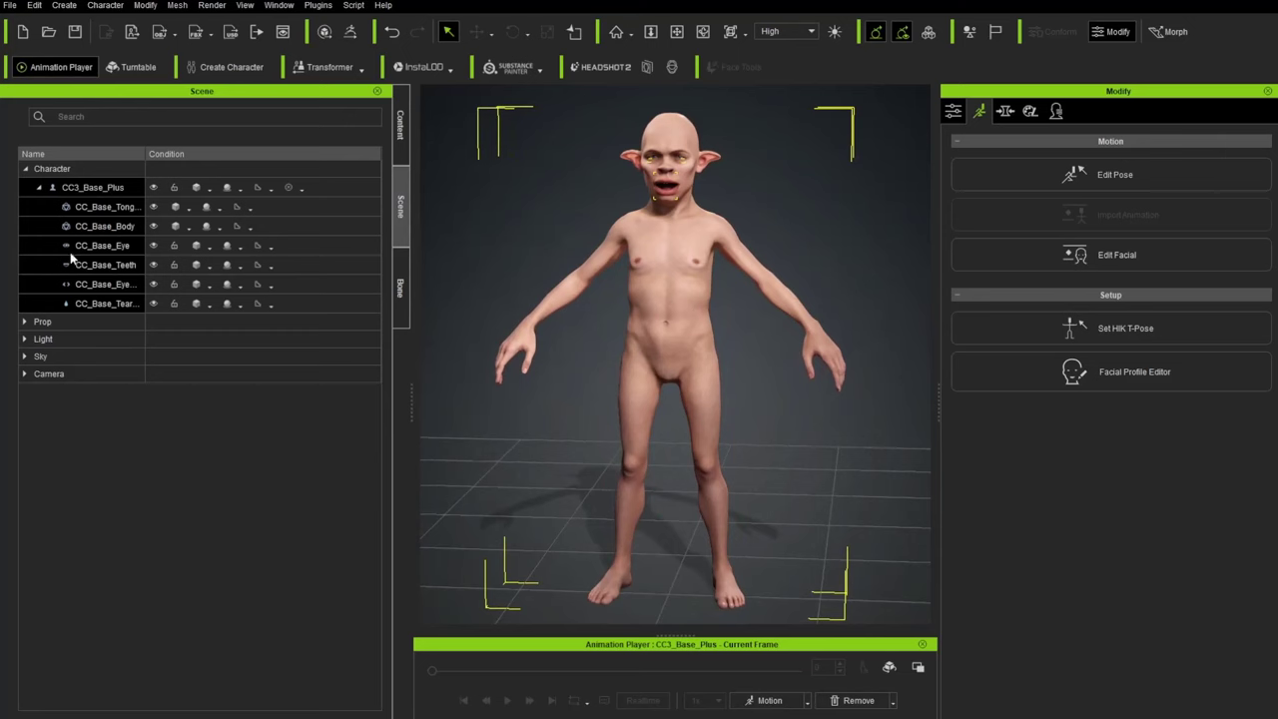
click(103, 230)
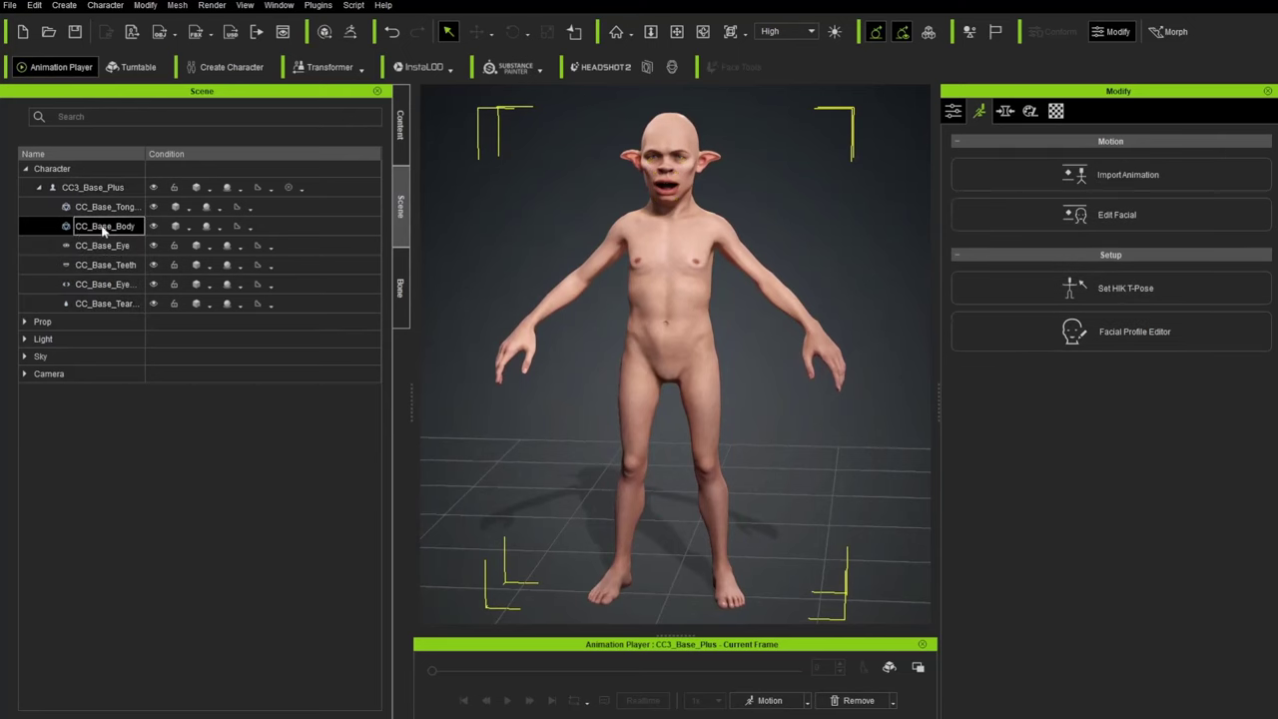
click(518, 66)
click(523, 108)
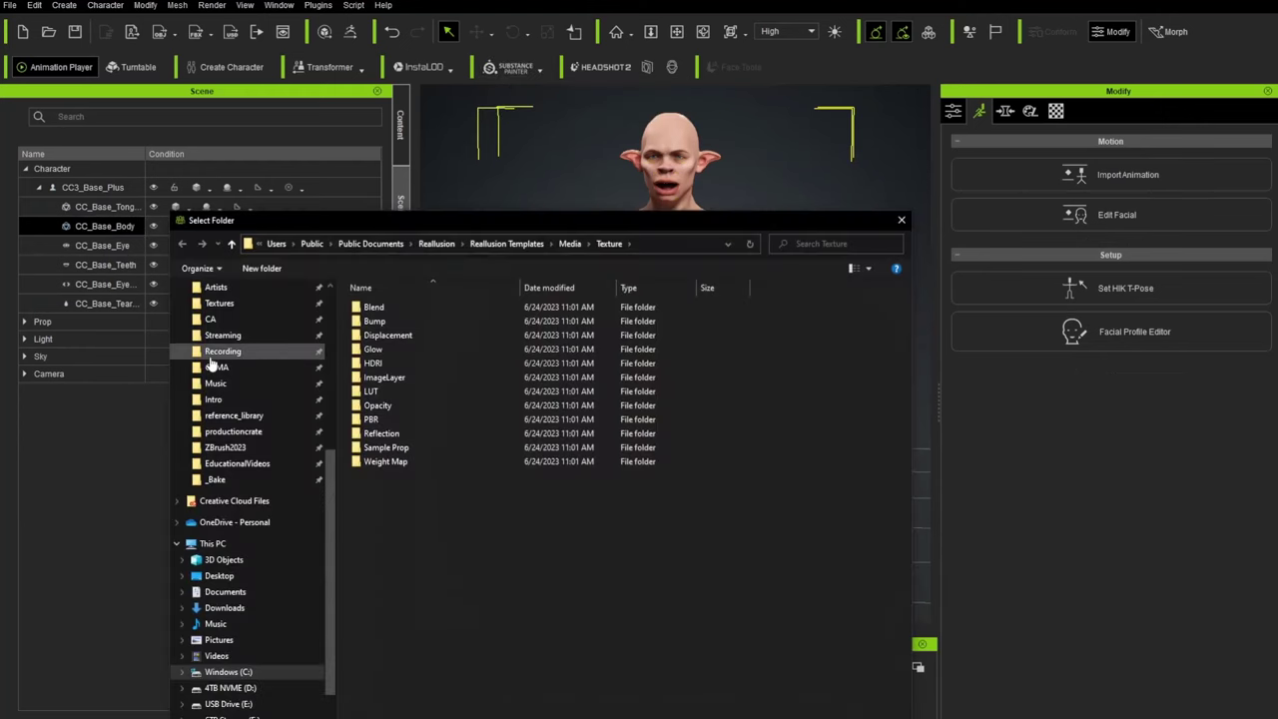
click(218, 575)
double_click(409, 307)
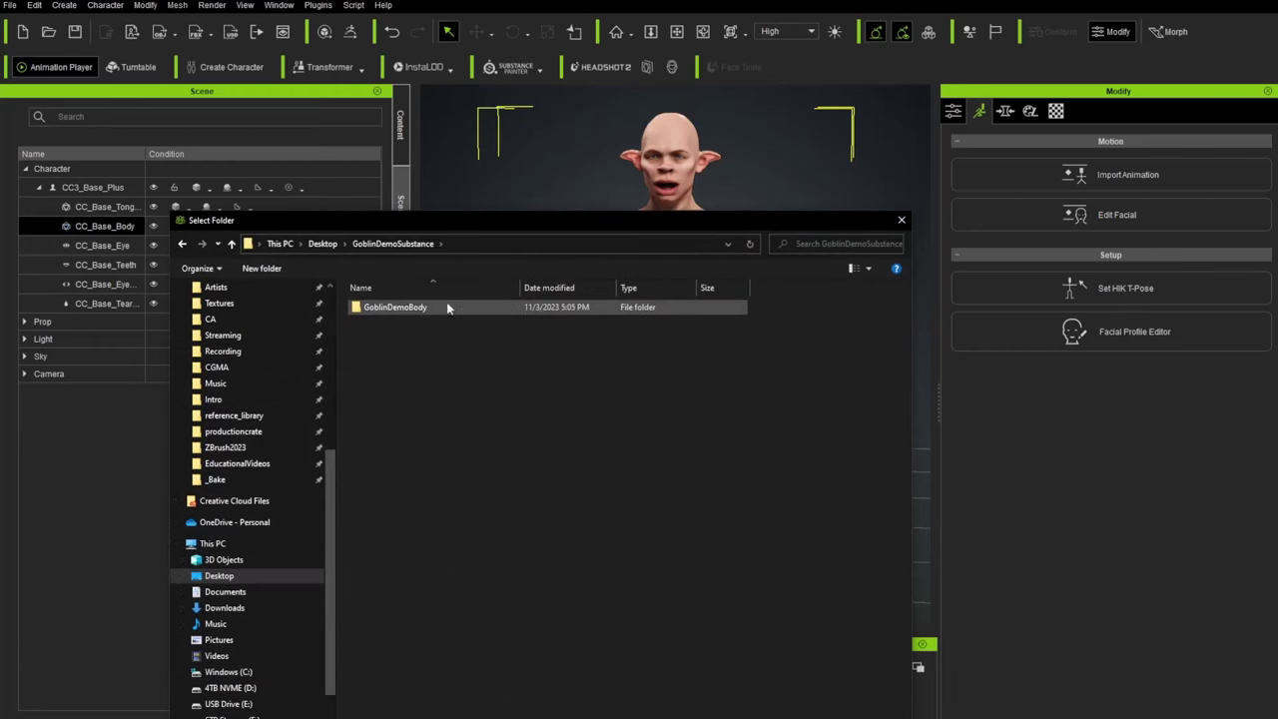
double_click(393, 309)
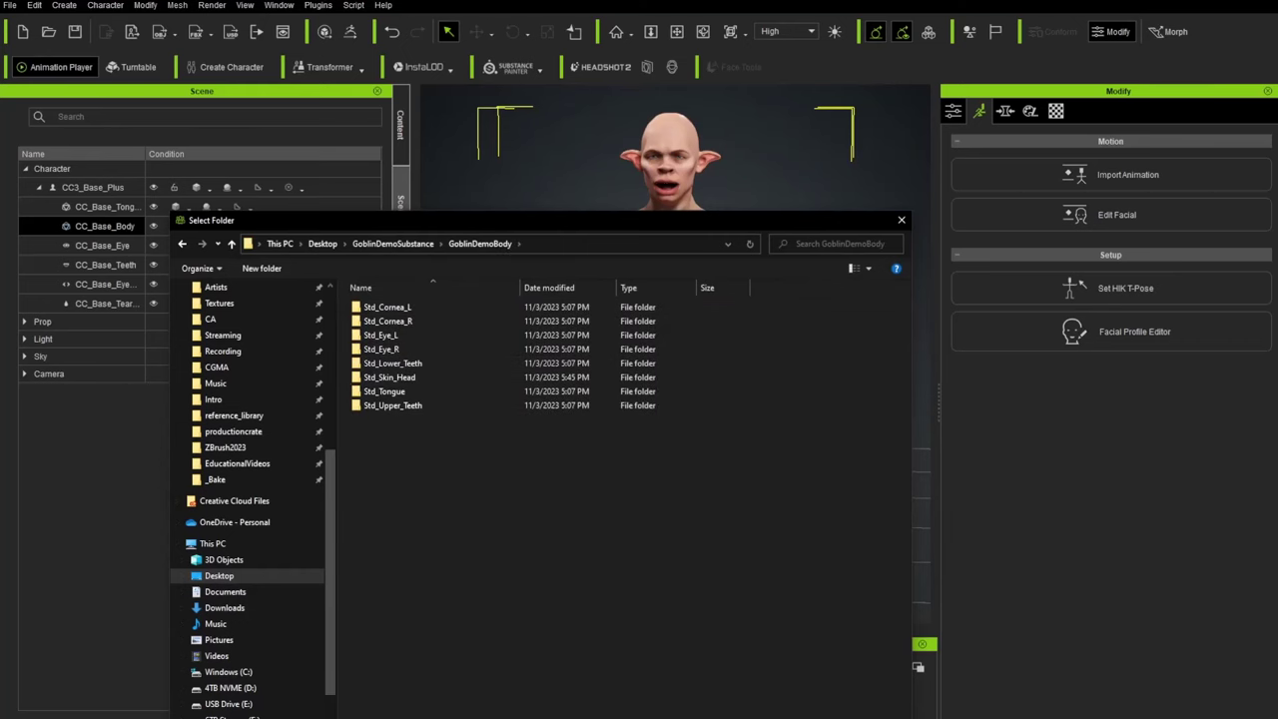
click(799, 718)
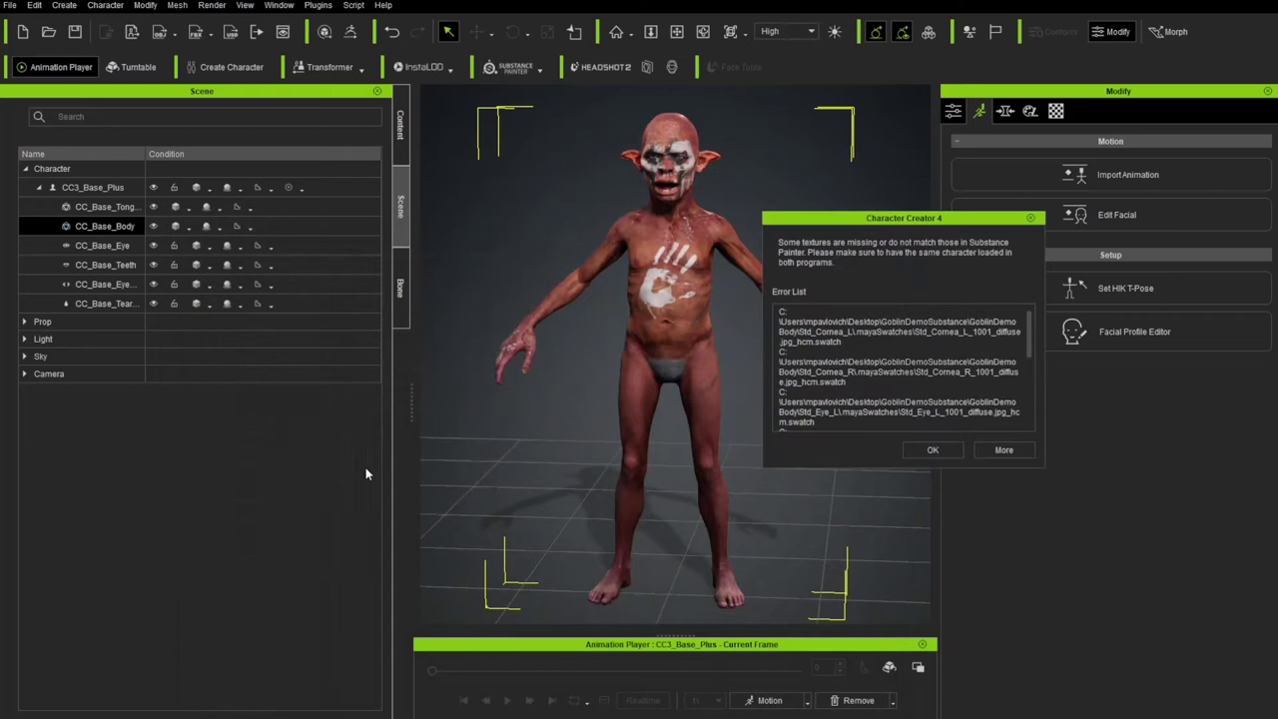
click(933, 450)
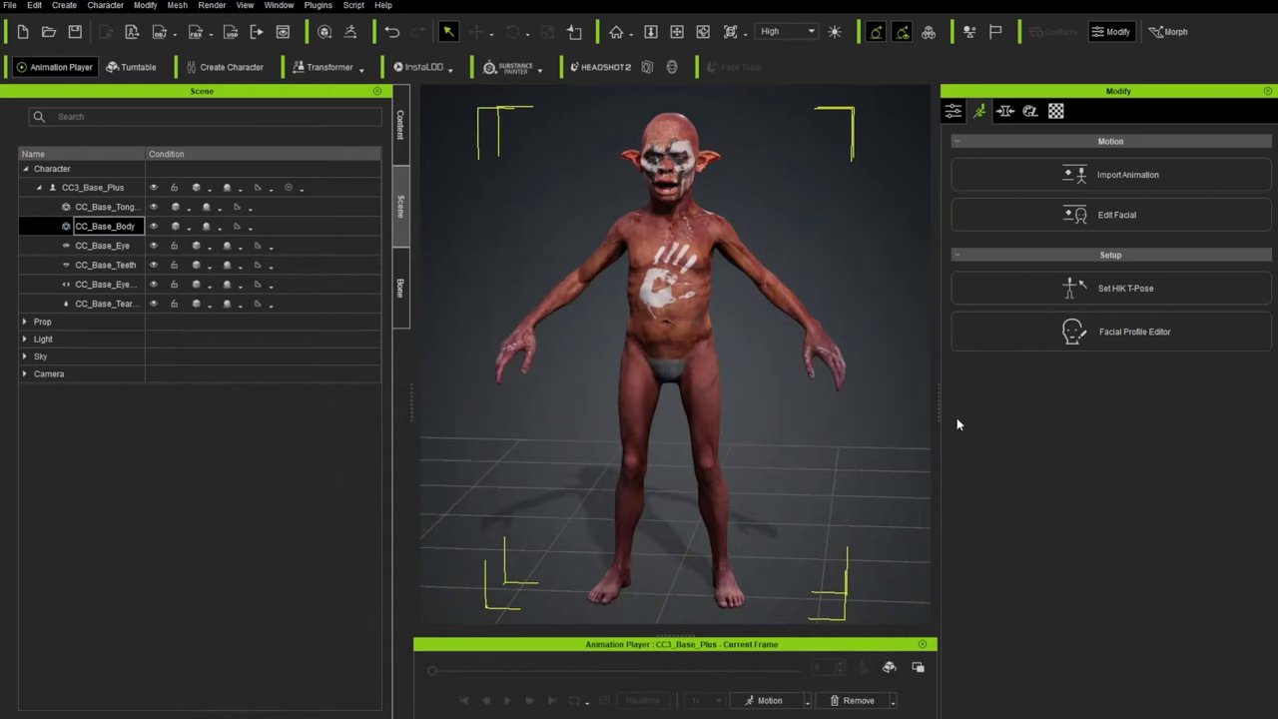
Inspect the newly textured goblin and apply the male Walk_M motion to it
right_drag(789, 344, 622, 345)
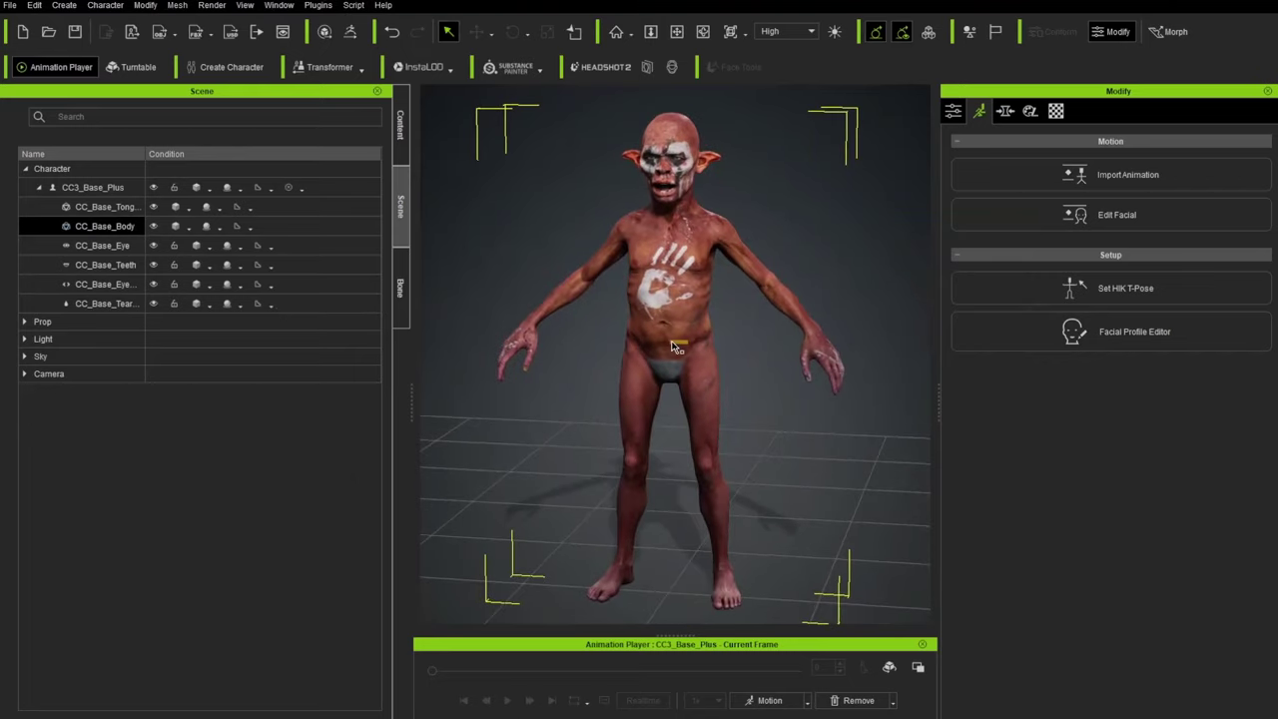
right_drag(765, 360, 736, 337)
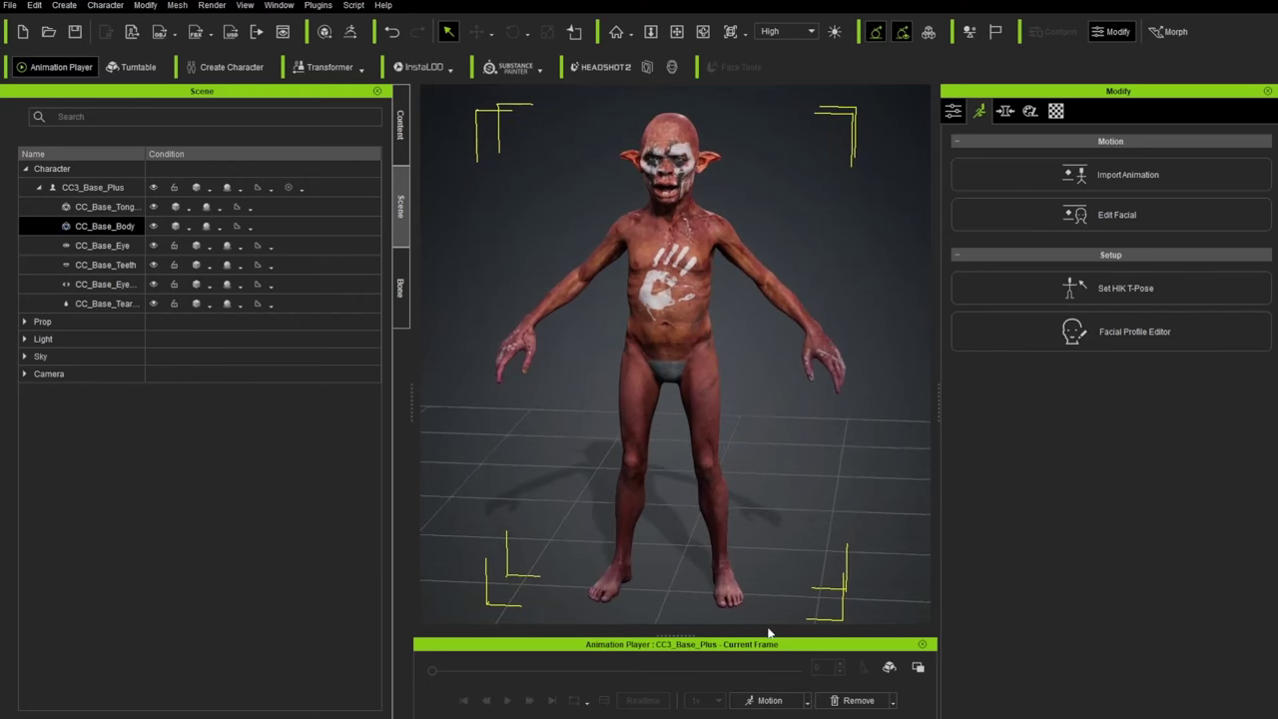
click(767, 700)
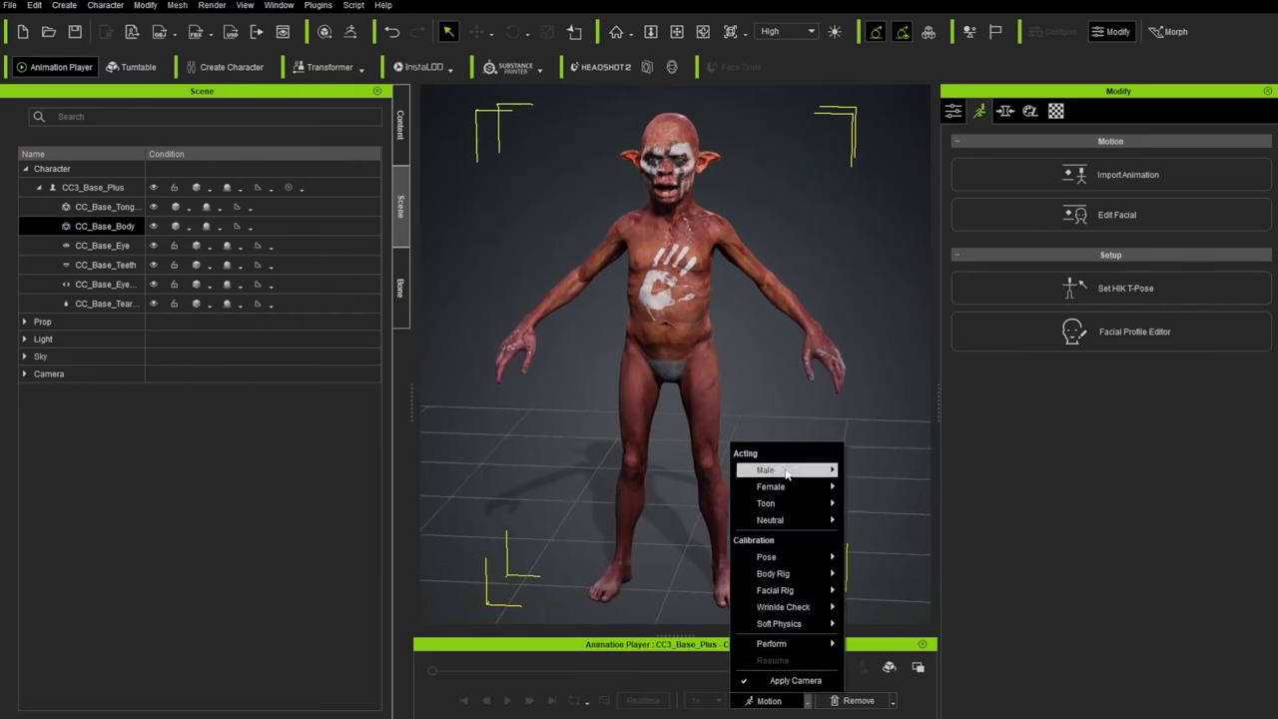
mouse_move(787, 471)
click(887, 466)
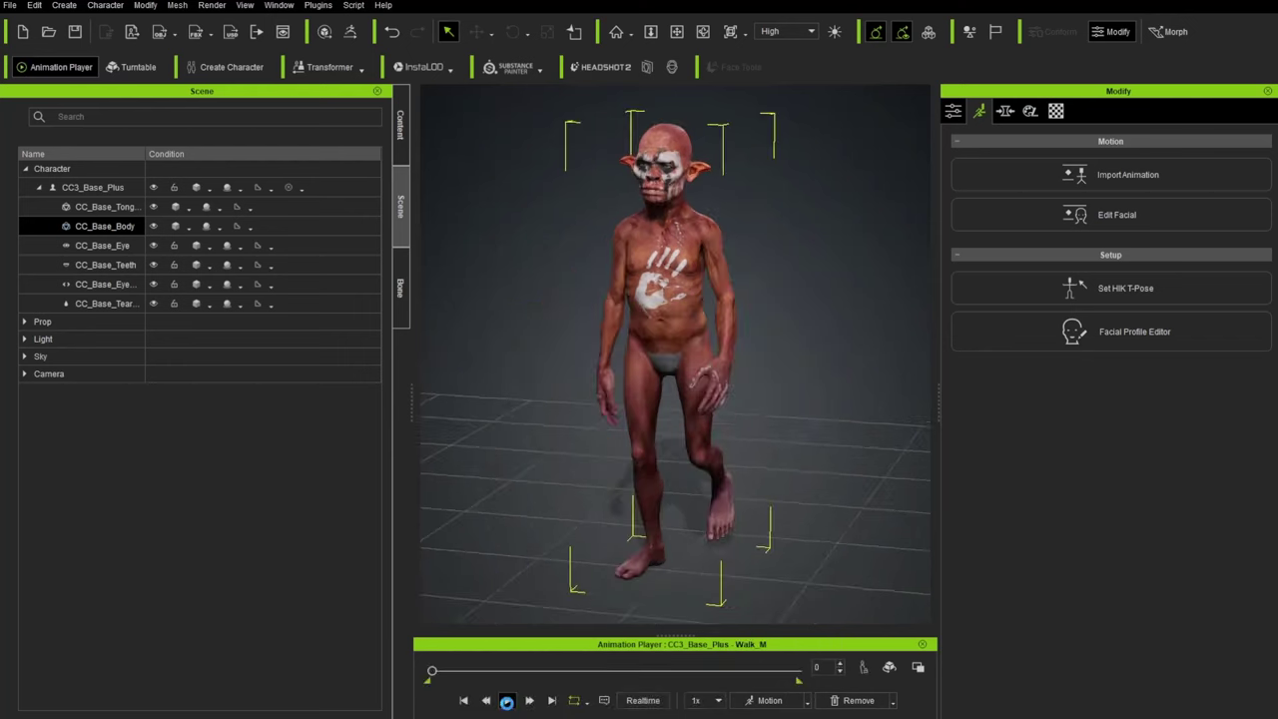
Play the walk animation and examine the goblin's skin textures from the front, side and back
click(507, 701)
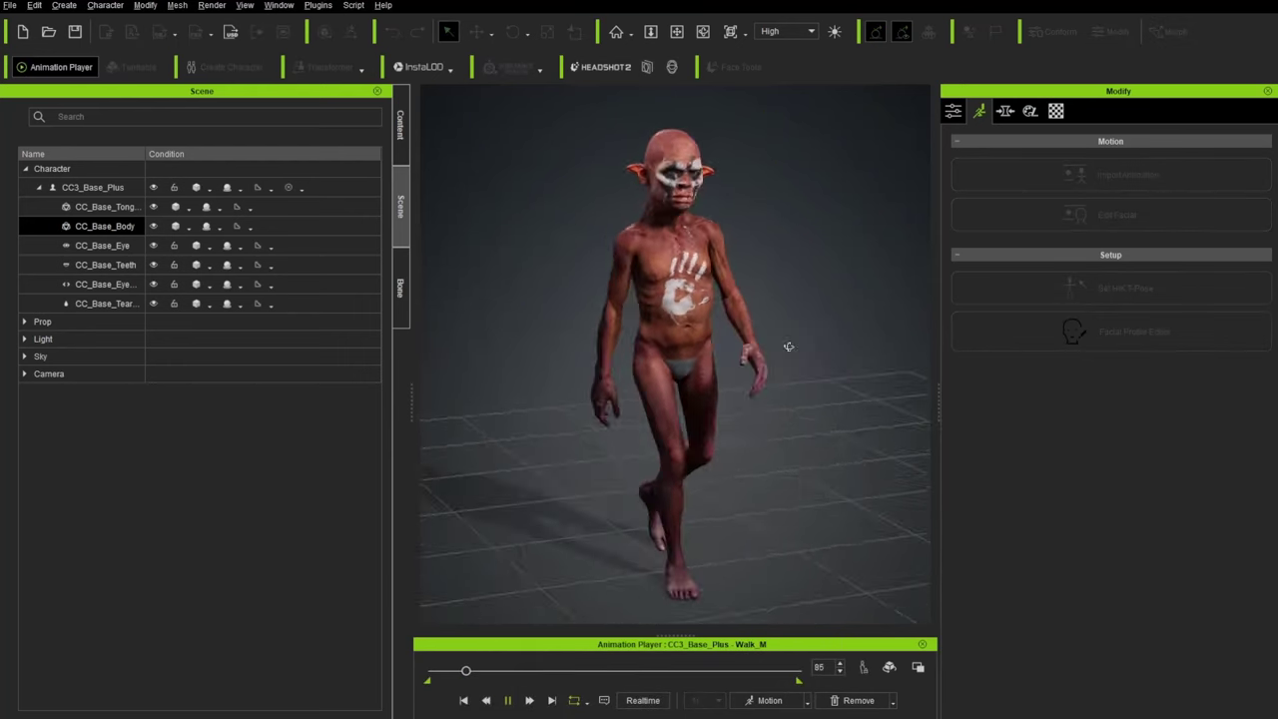
right_drag(789, 347, 913, 353)
right_drag(689, 324, 899, 330)
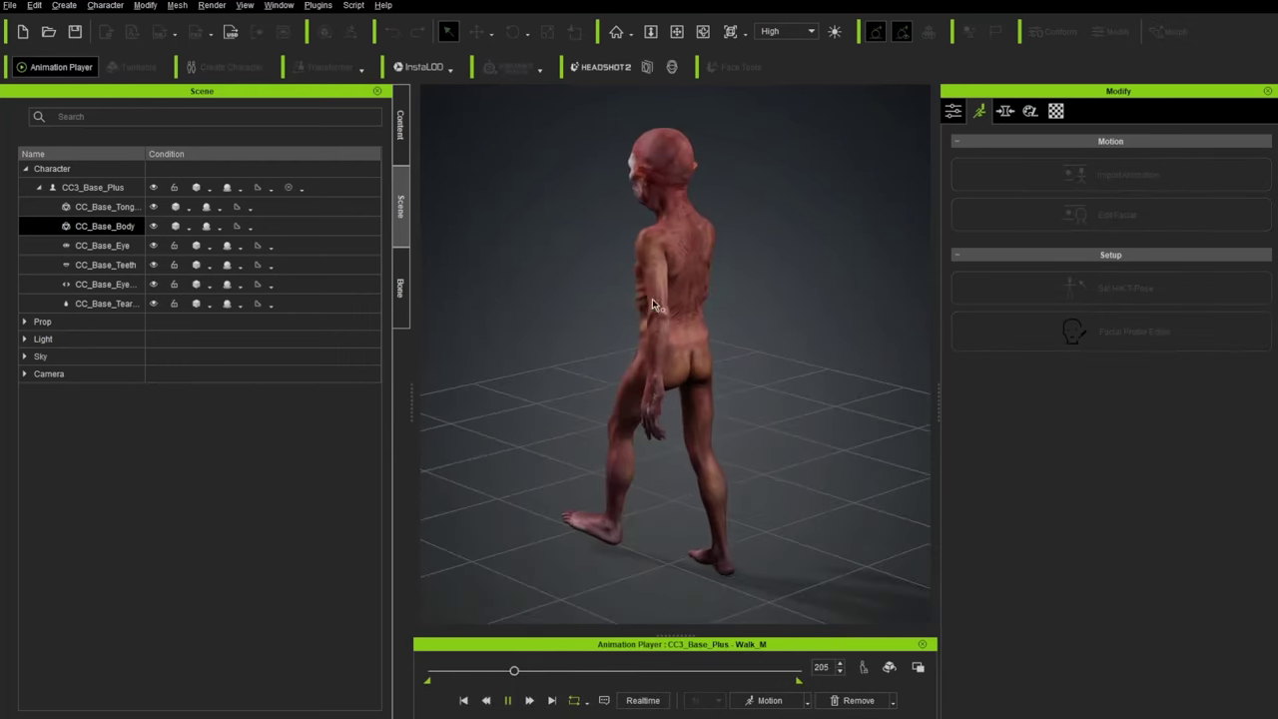
right_drag(652, 304, 991, 280)
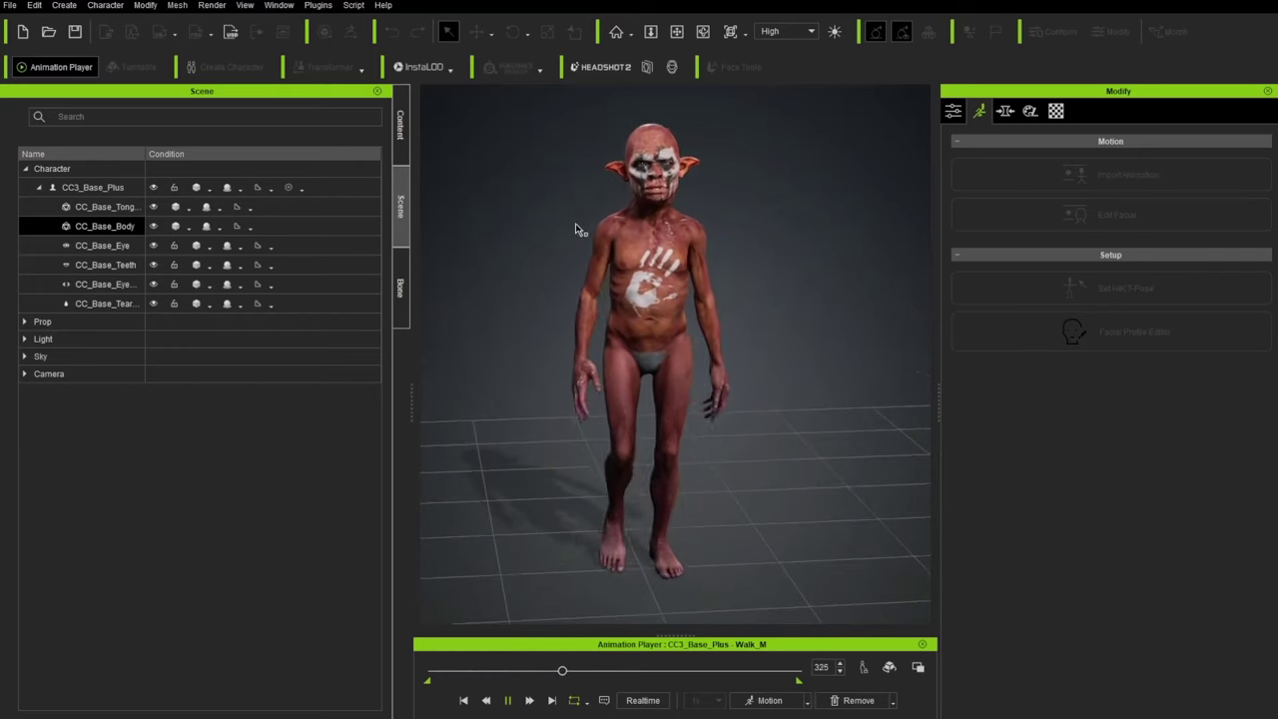
click(507, 700)
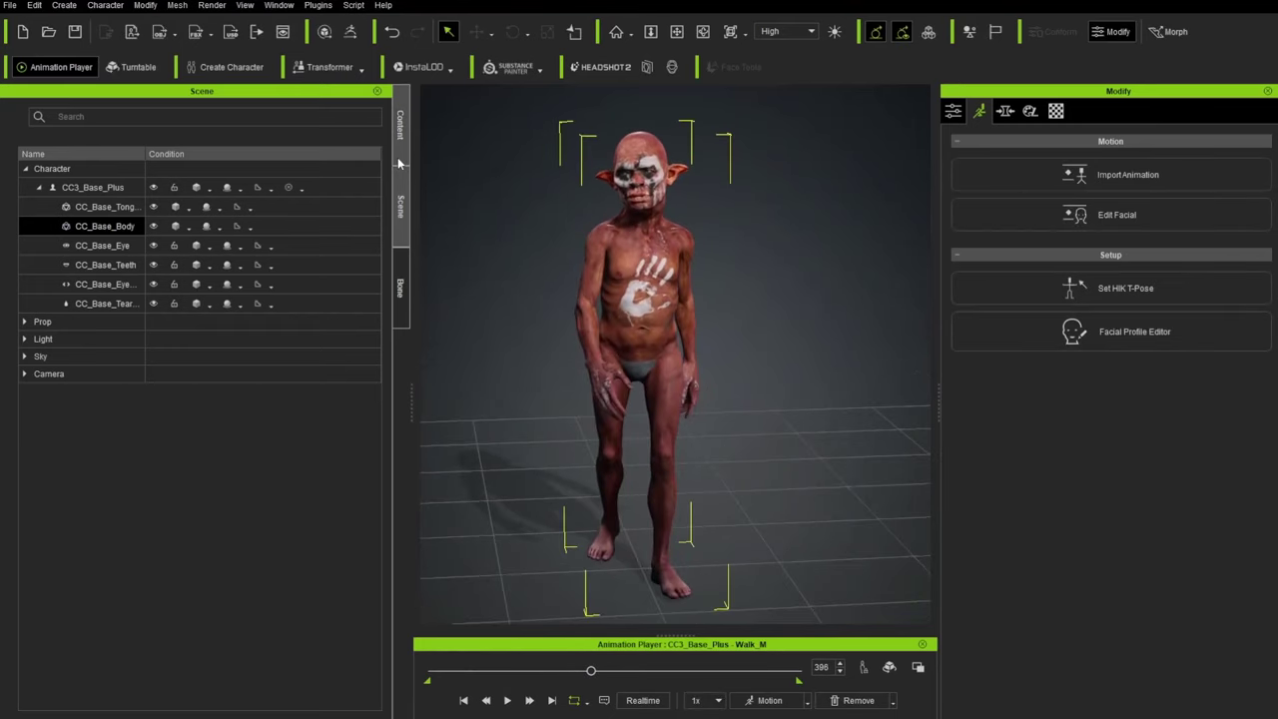
Try the Authority light room preset from the Stage templates on the goblin scene and replace it with the Blur_Warm preset
click(399, 126)
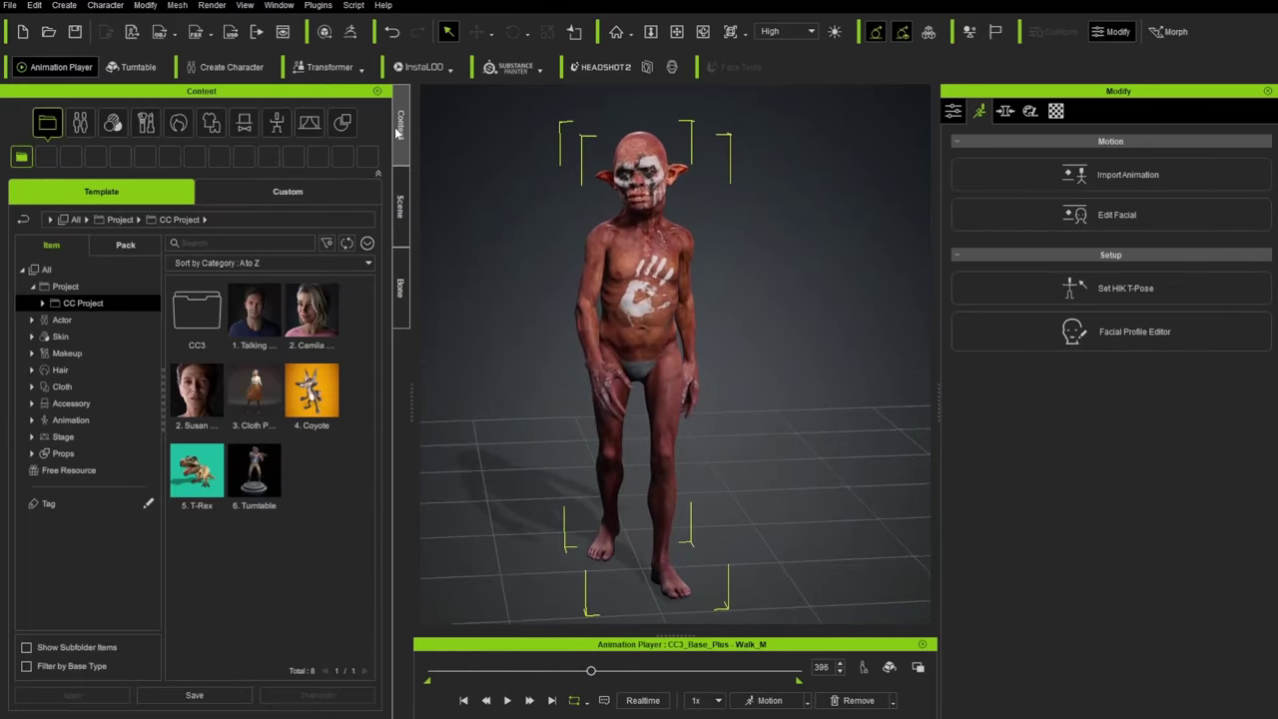
click(32, 437)
click(71, 454)
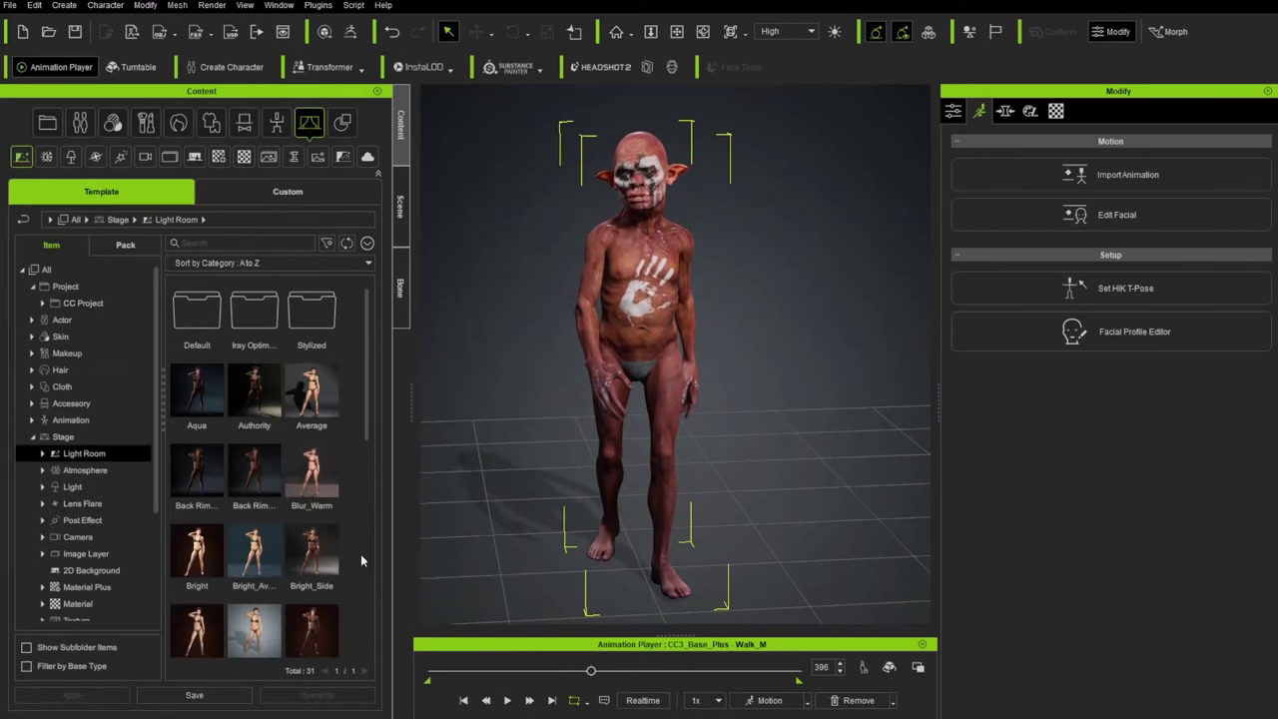
double_click(254, 394)
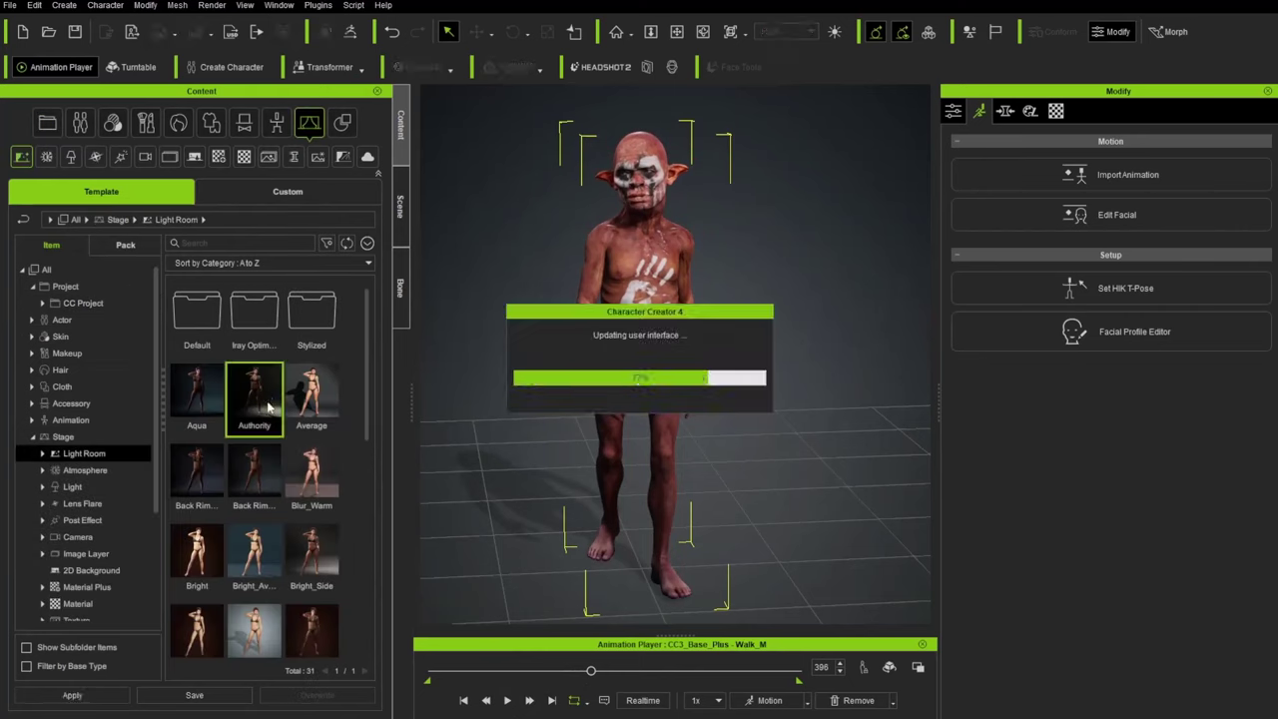
alt+drag(737, 370, 525, 377)
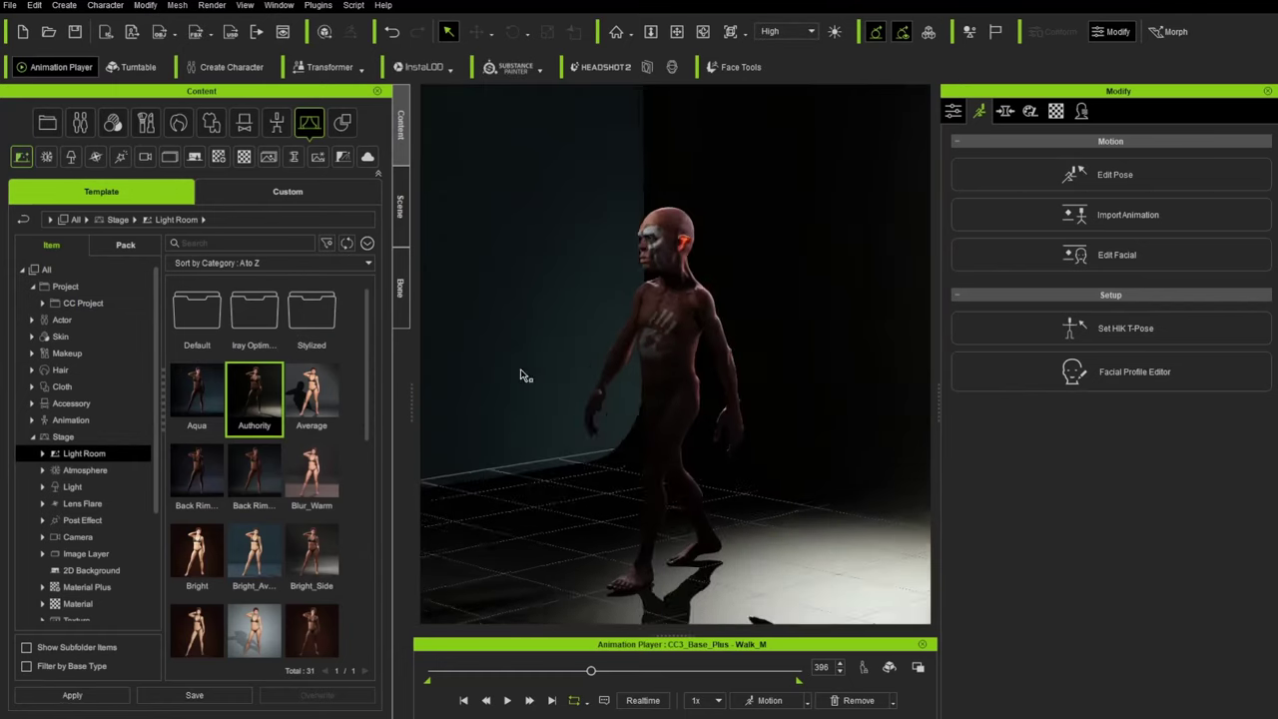
alt+right_drag(525, 377, 607, 139)
alt+drag(607, 139, 882, 217)
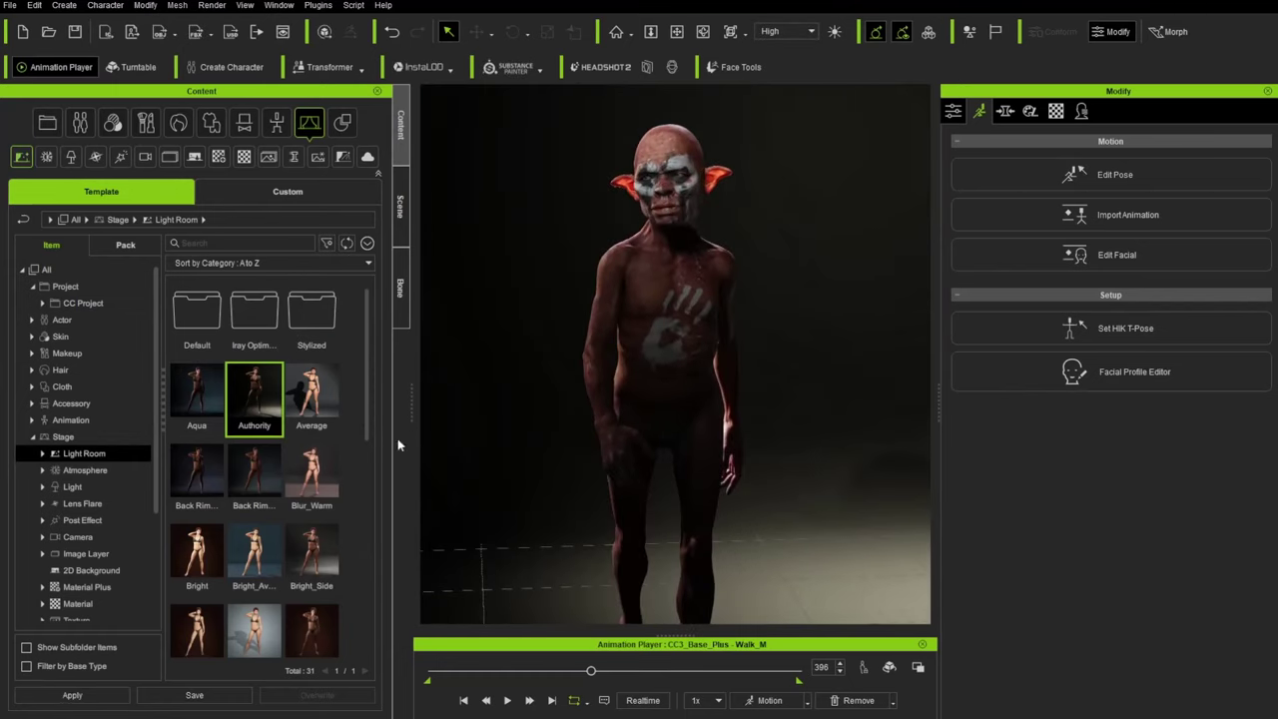
double_click(311, 483)
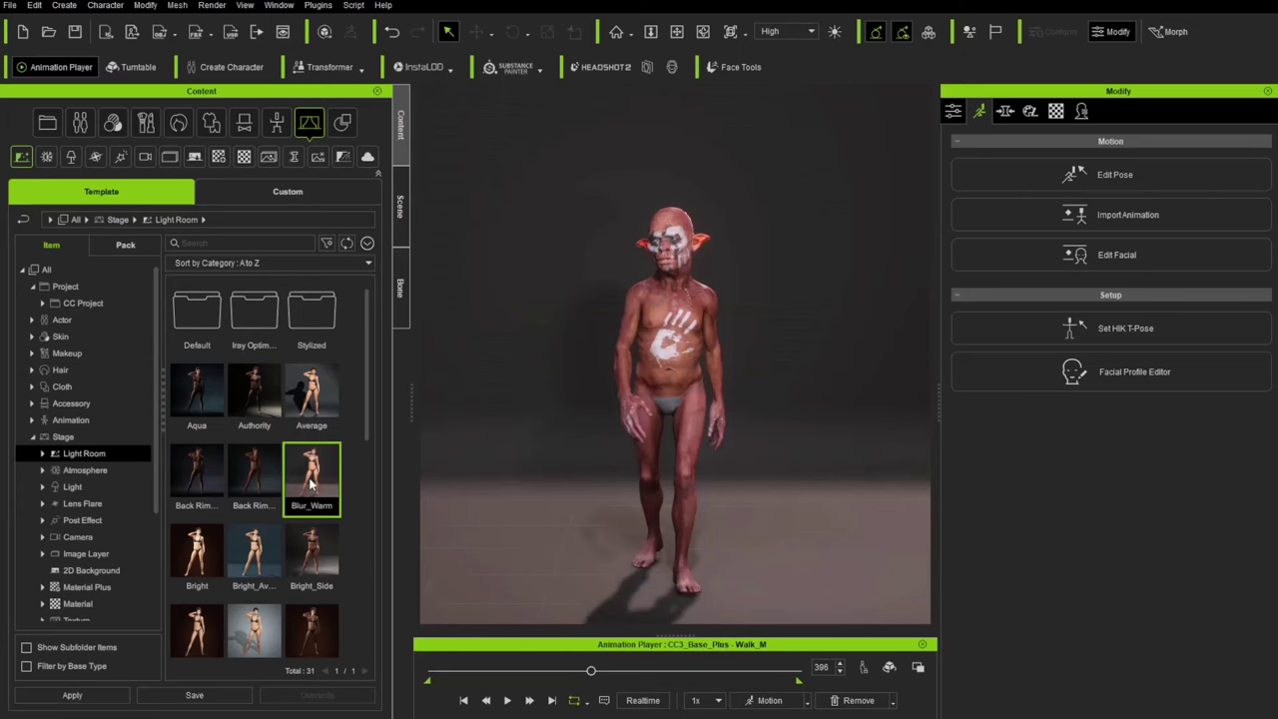
scroll(260, 539, down, 1)
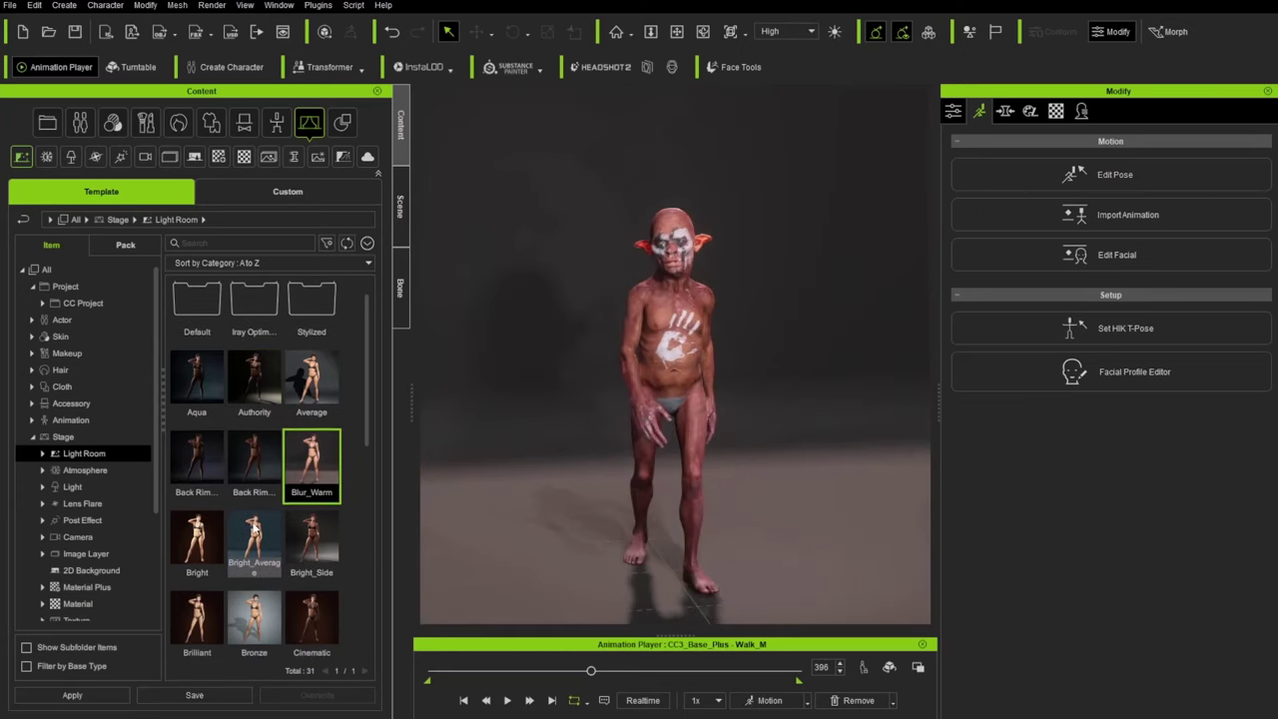
Try the Cinematic light room preset on the goblin scene and replace it with Default_CC4 from the Default folder
double_click(312, 621)
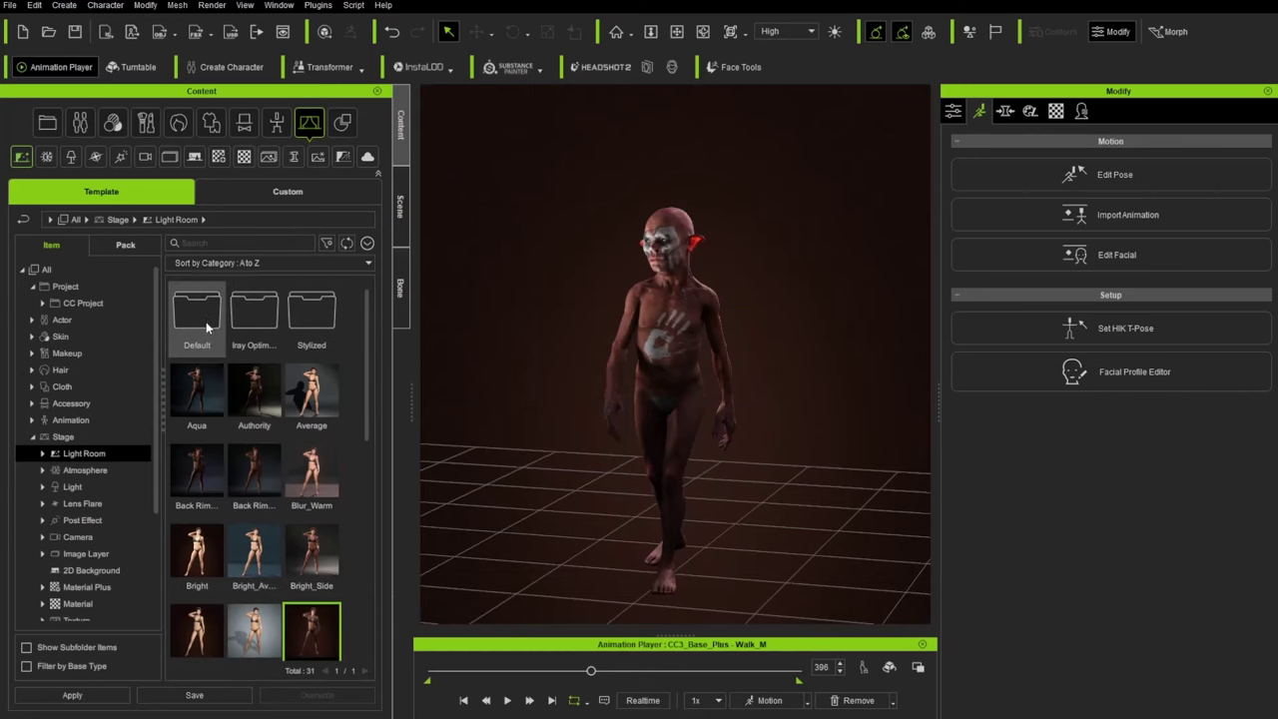
double_click(206, 326)
click(268, 328)
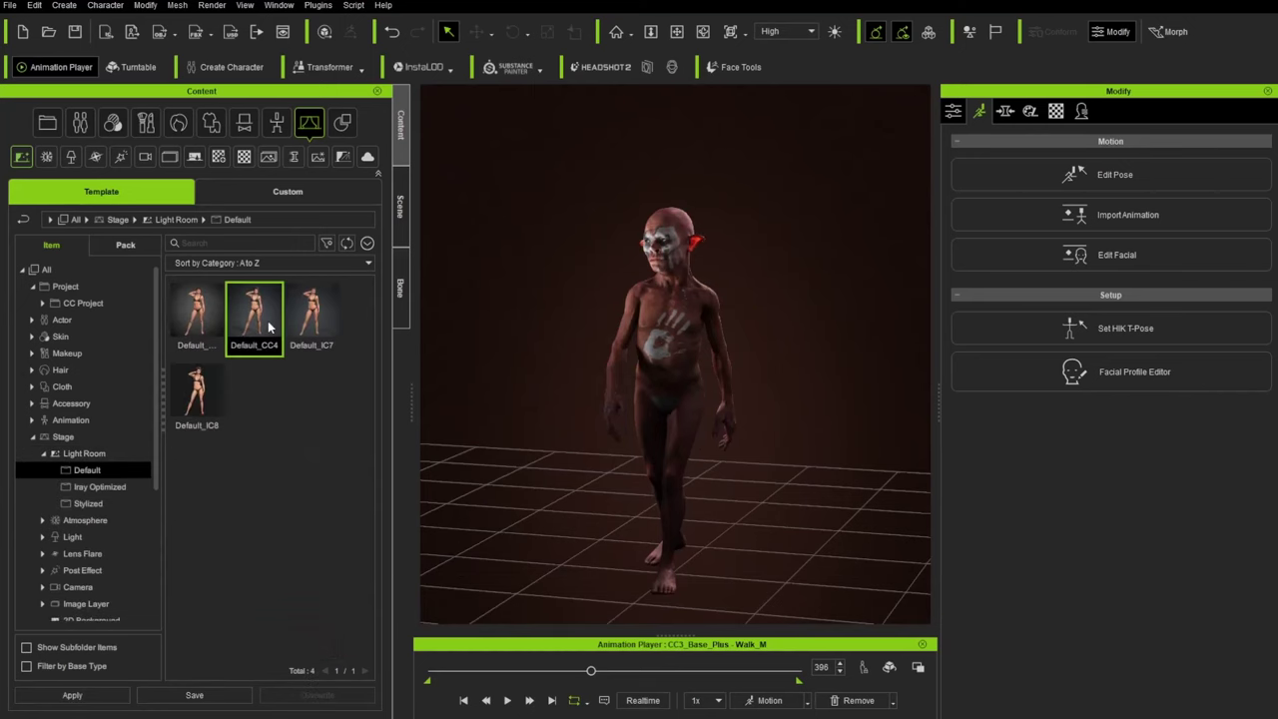
double_click(258, 316)
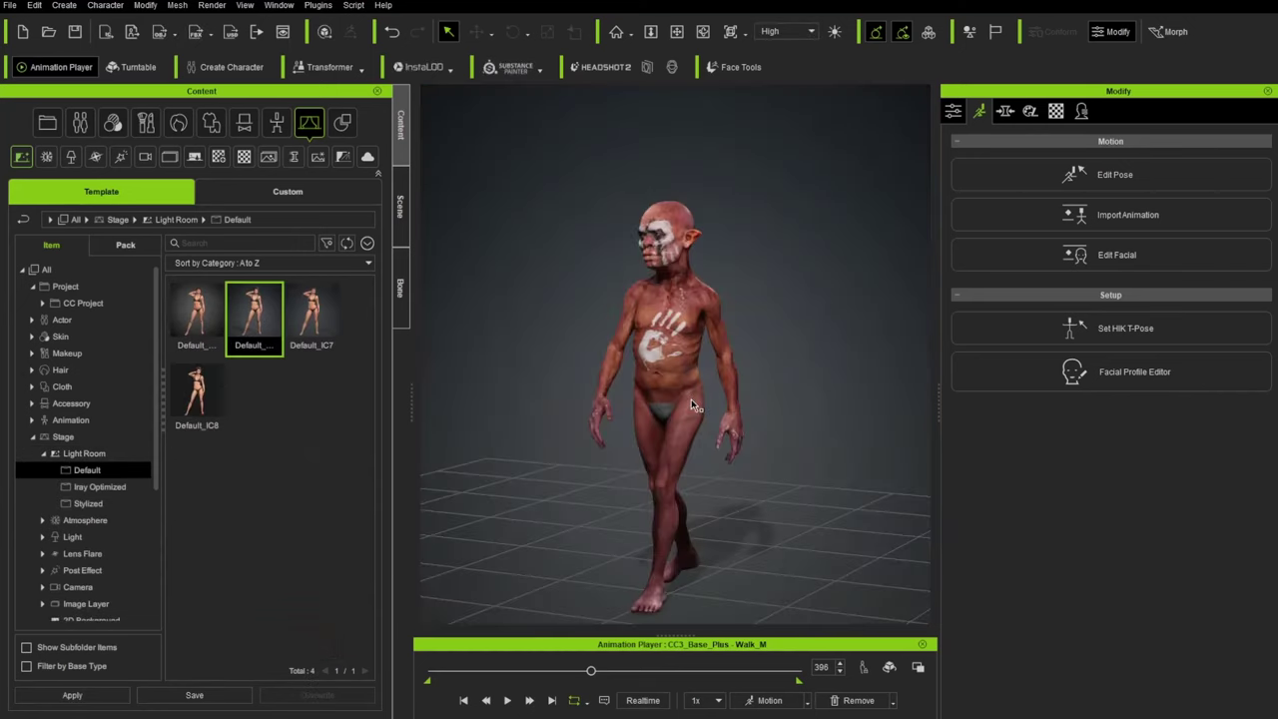
click(692, 405)
right_drag(522, 300, 630, 296)
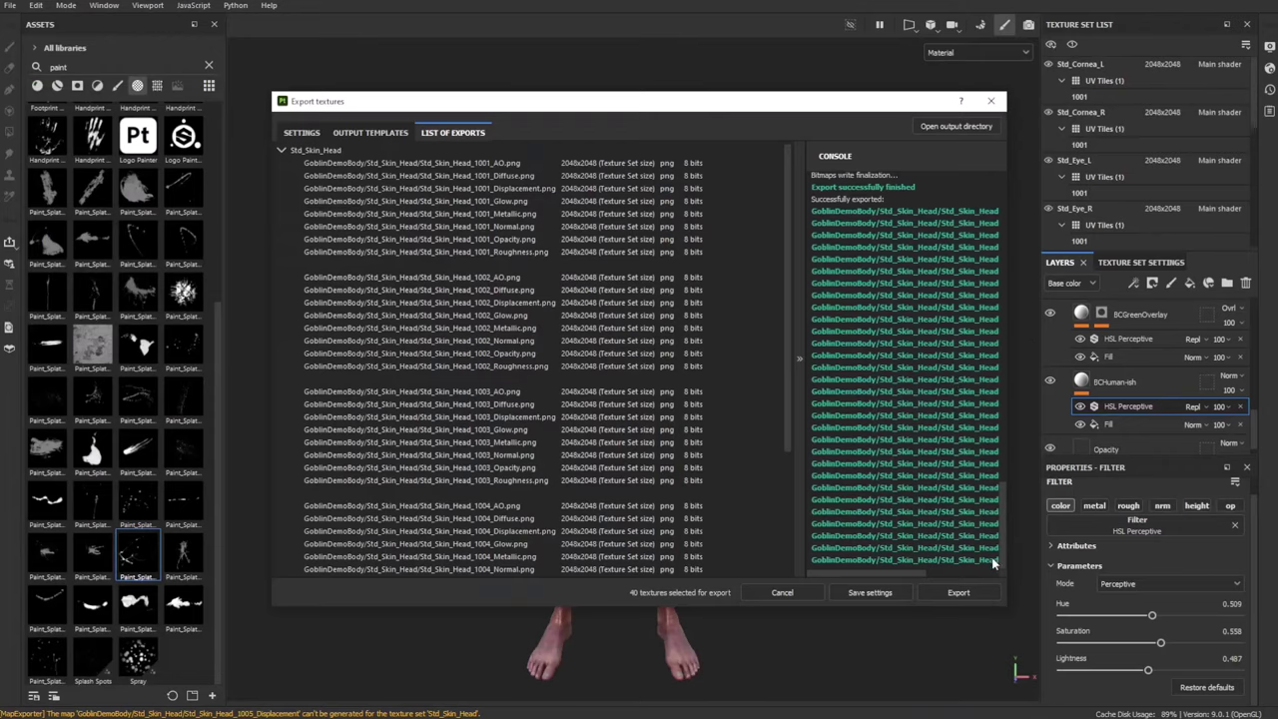
Switch to Substance Painter, close the finished export window and set the BCHuman-ish layer's HSL Perceptive Lightness to 0.536
click(991, 101)
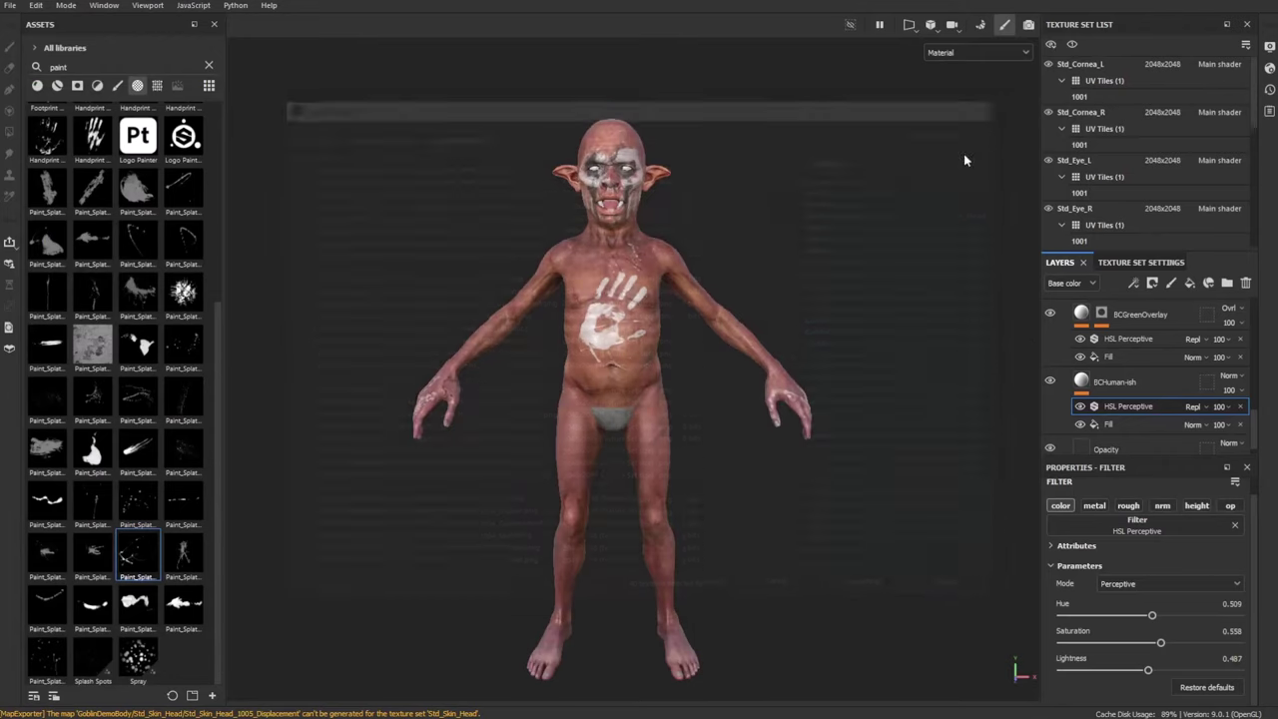
alt+drag(929, 315, 814, 325)
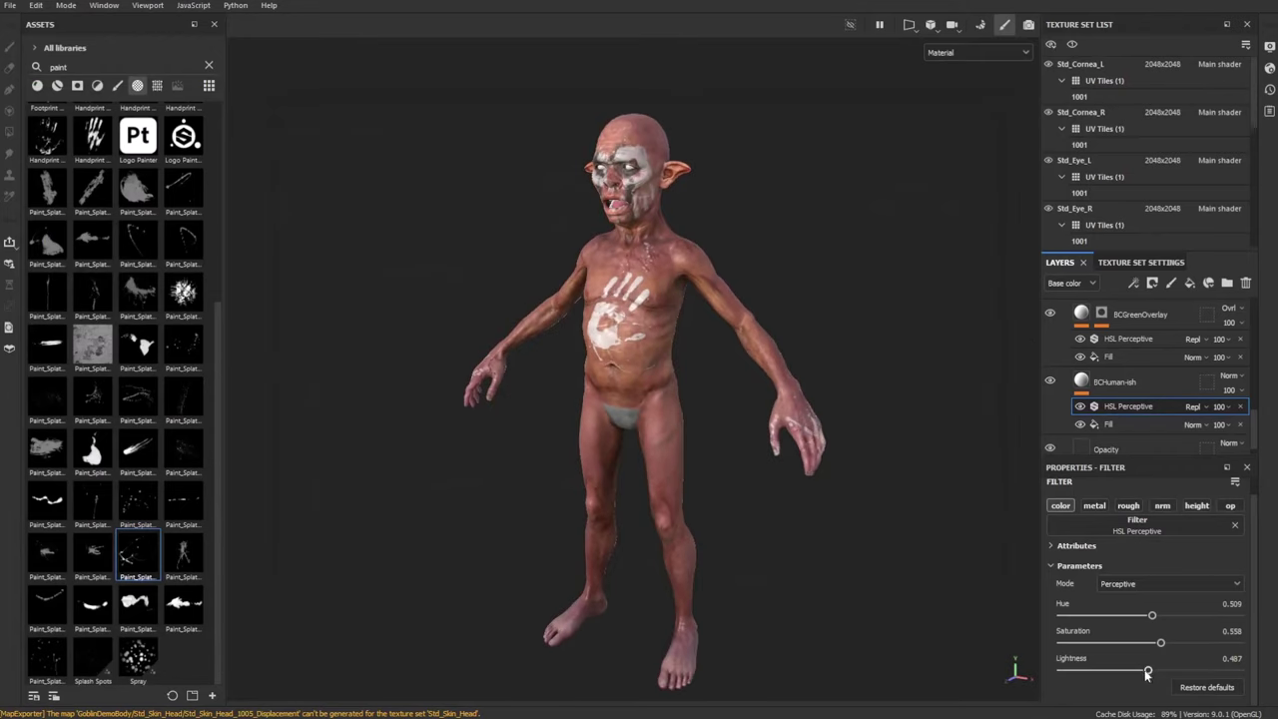
drag(1149, 674, 1156, 675)
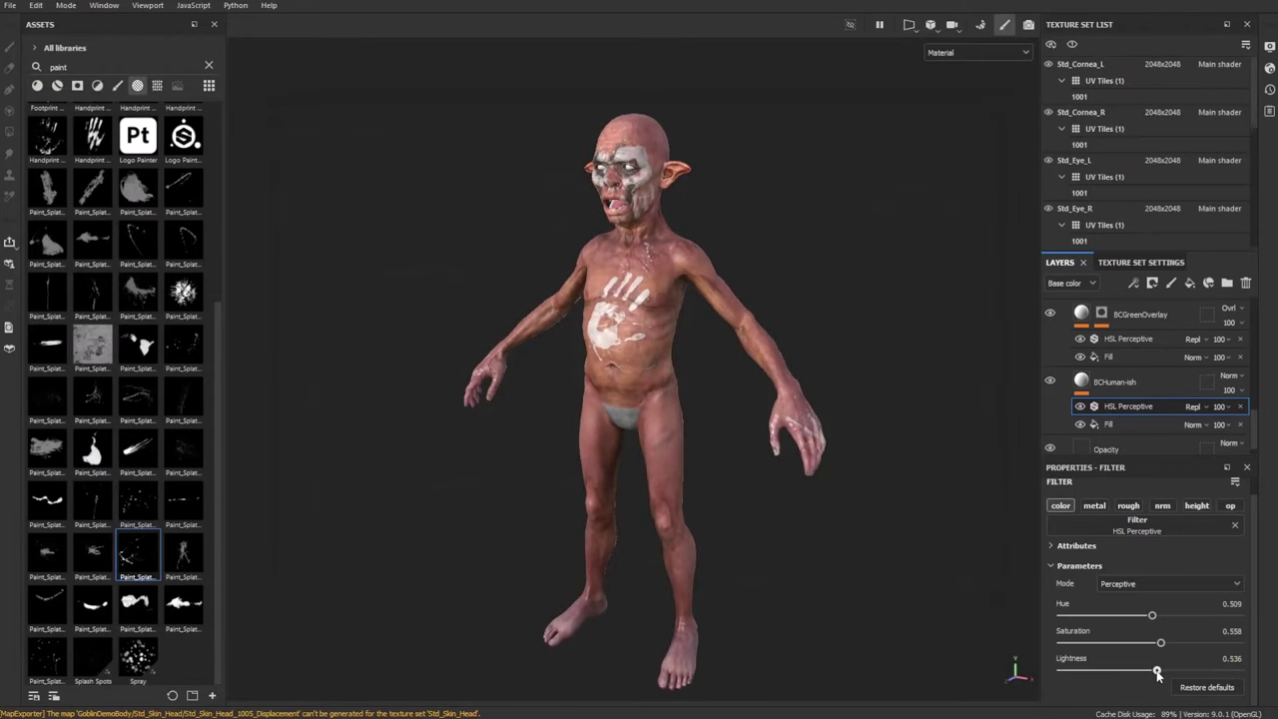
click(1129, 340)
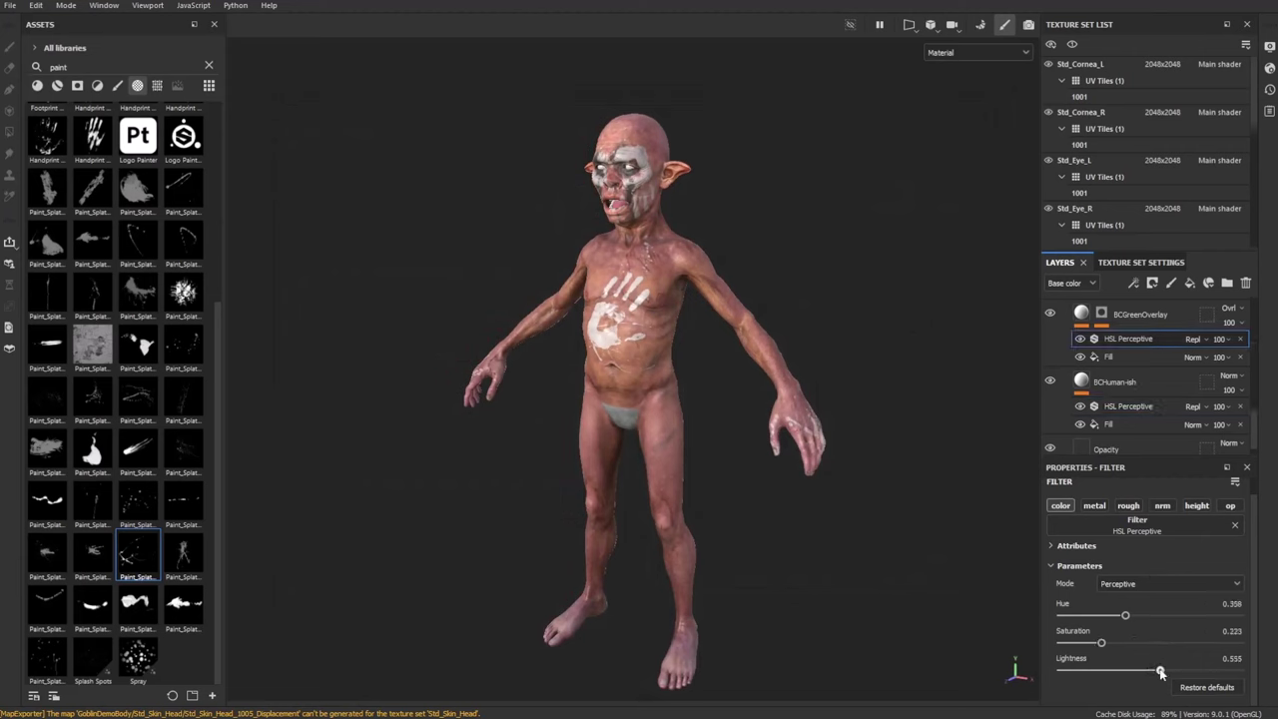
Export the Std_Skin_Head textures again with the Character_Creator template as 8-bit PNG at 2048 into the GoblinDemoSubstance folder
click(8, 6)
click(50, 200)
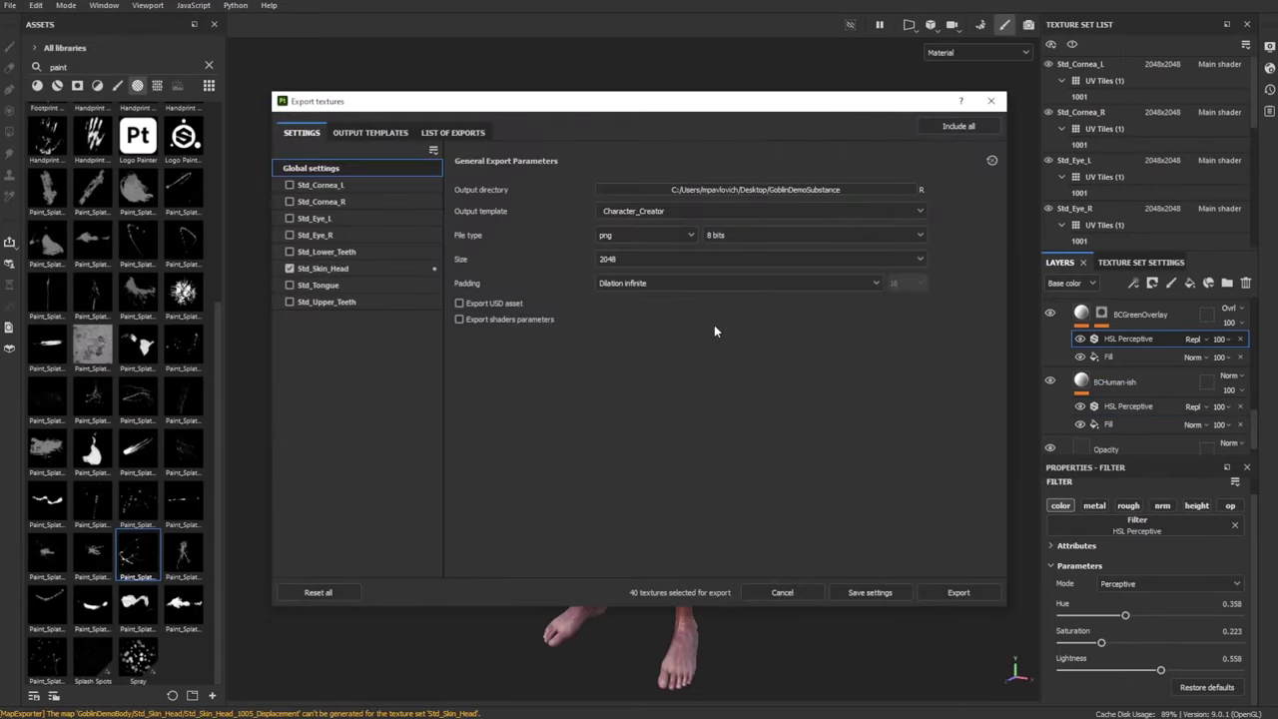
click(954, 593)
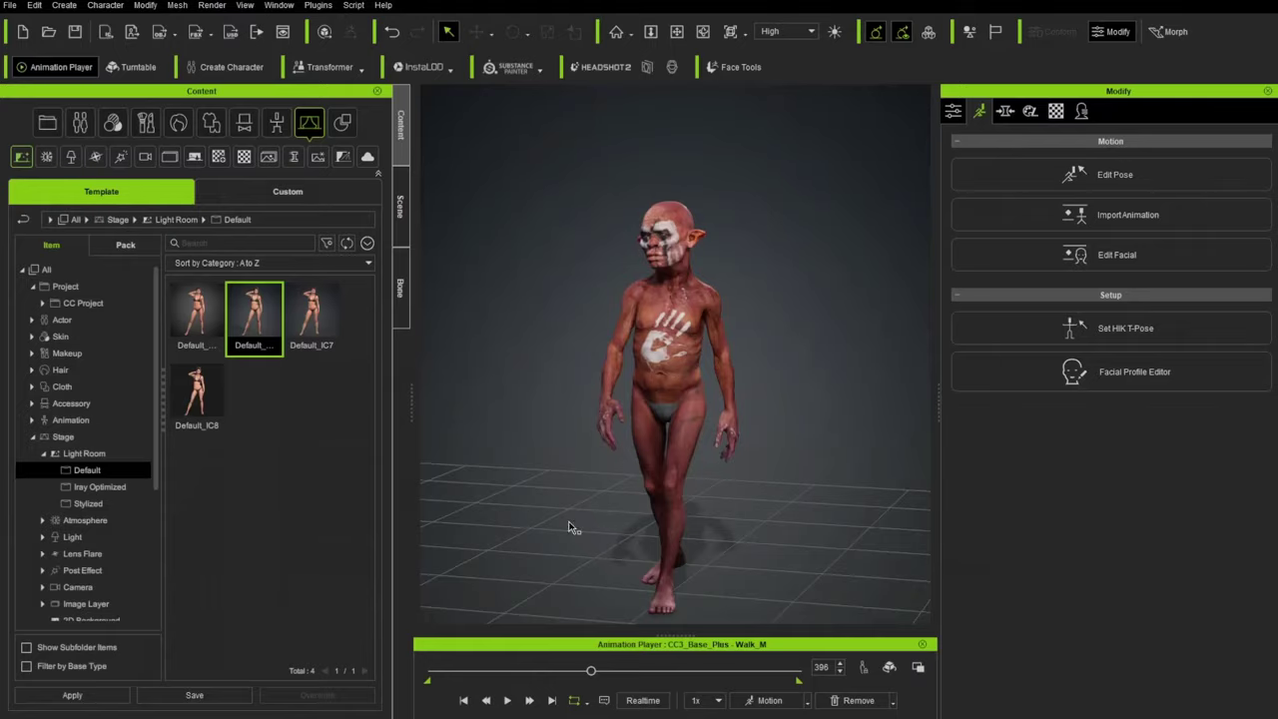
In Character Creator 4, update CC_Base_Body with the re-exported textures from the GoblinDemoSubstance/GoblinDemoBody folder and dismiss the error list
click(401, 206)
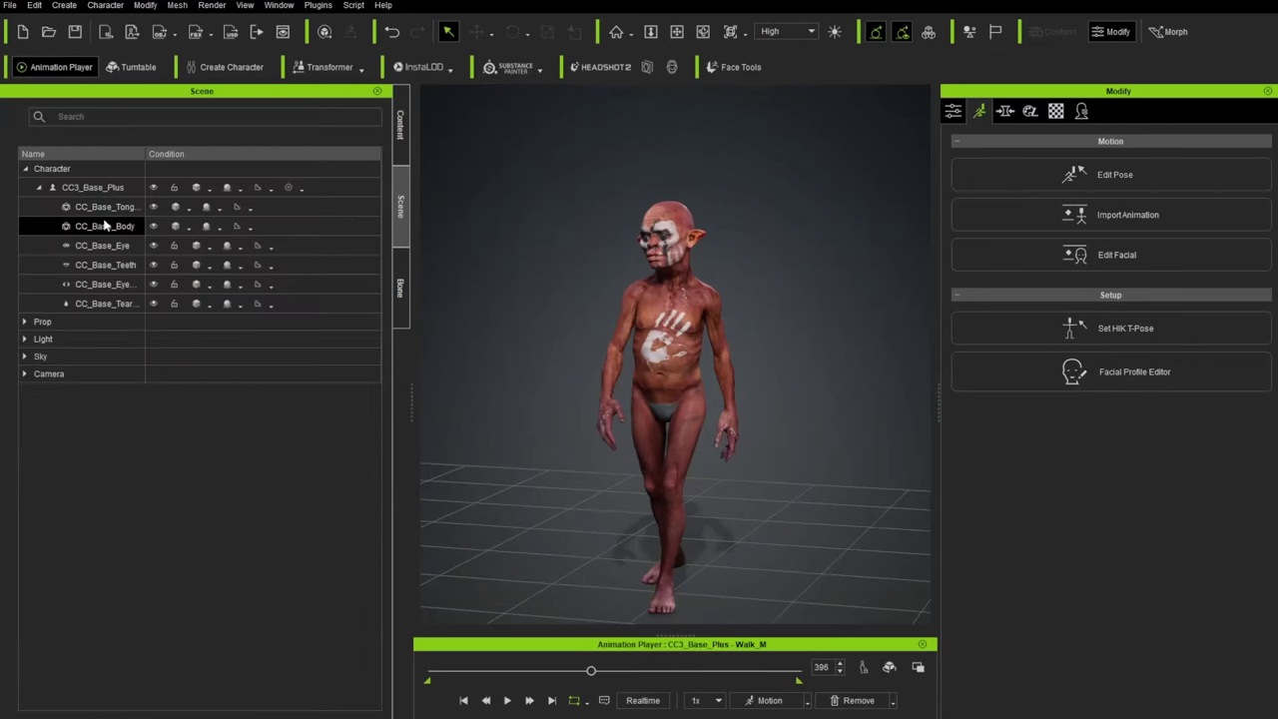
click(98, 228)
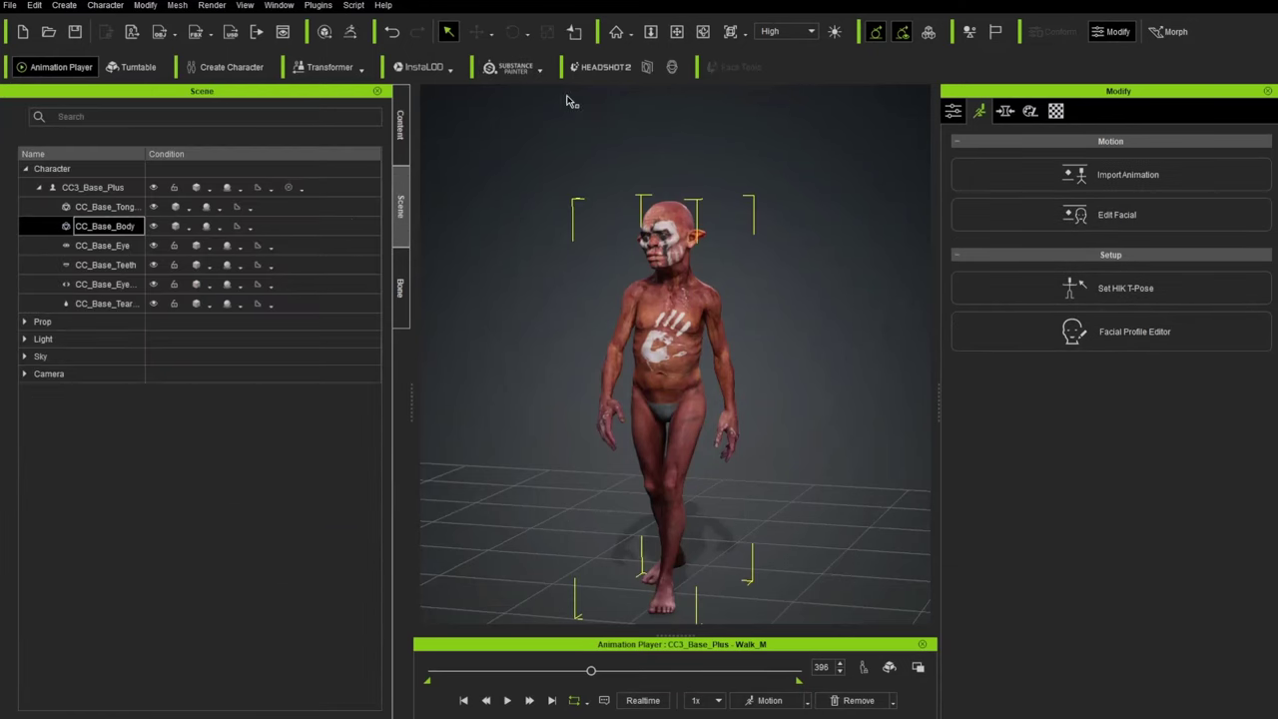
click(515, 68)
click(522, 107)
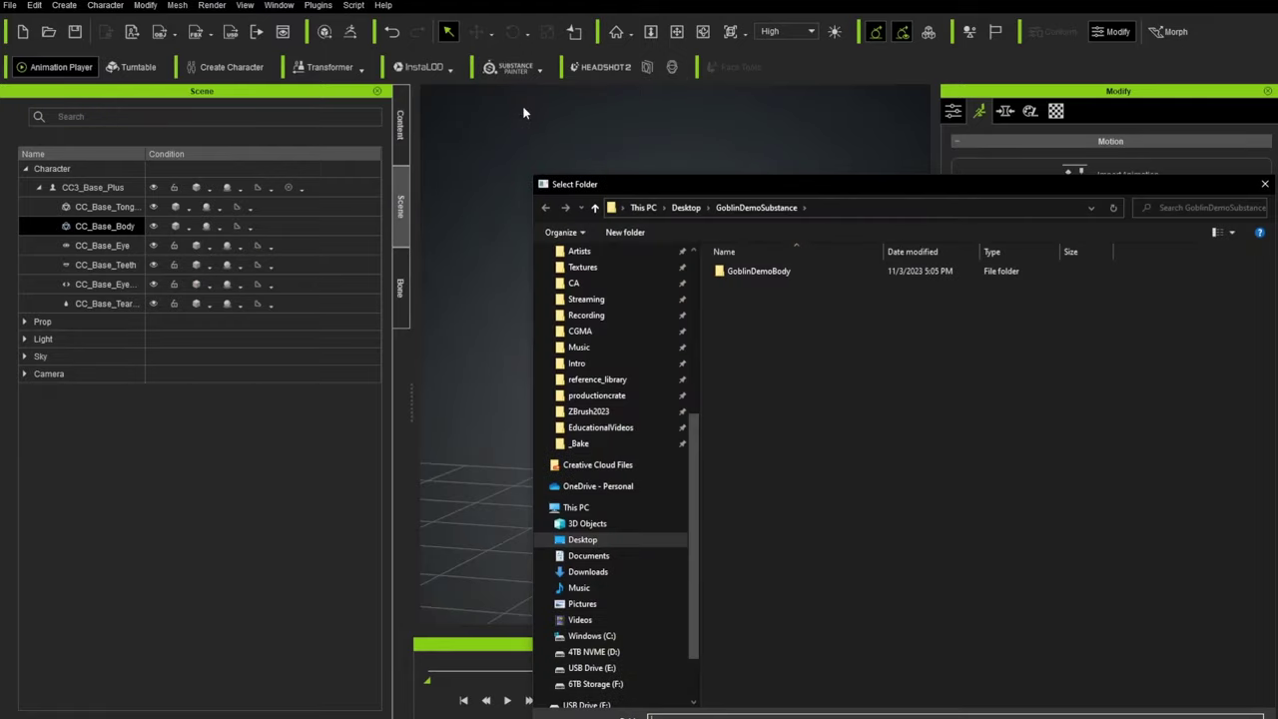
double_click(774, 271)
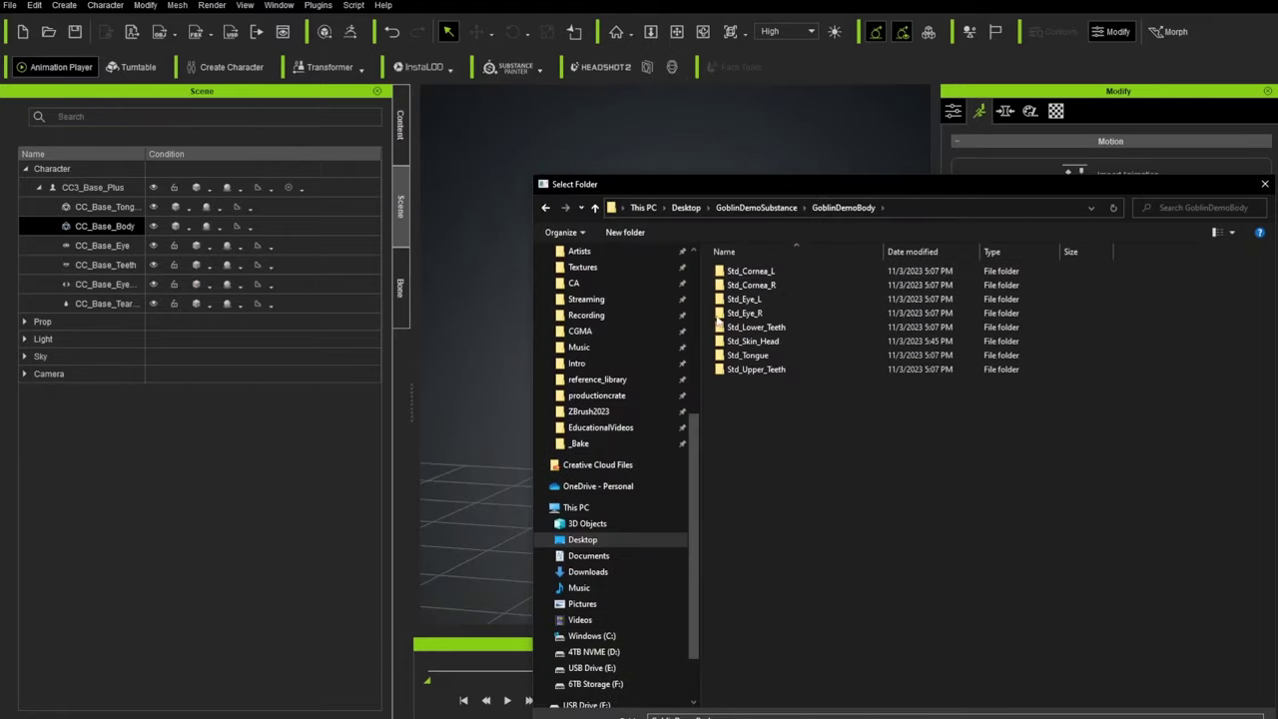
key(Return)
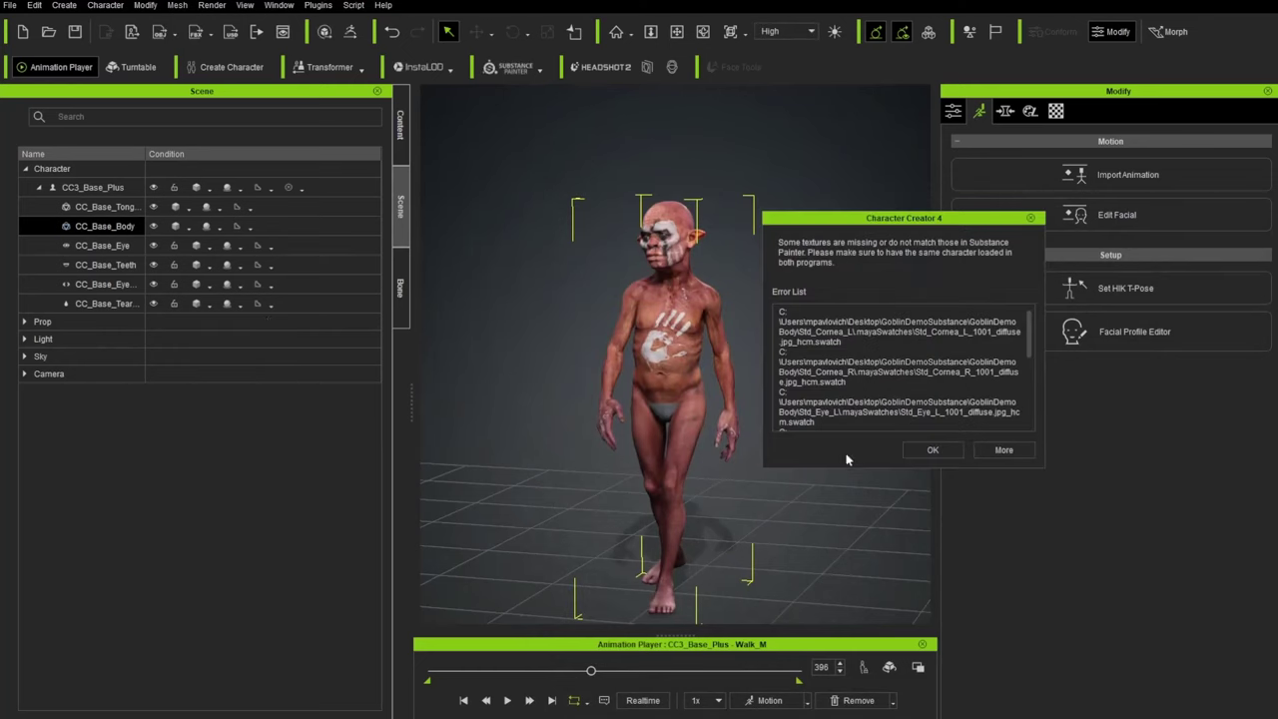
click(923, 454)
Inspect the updated skin on the goblin's head and chest and put the character in the A-Pose calibration pose
alt+drag(509, 401, 914, 357)
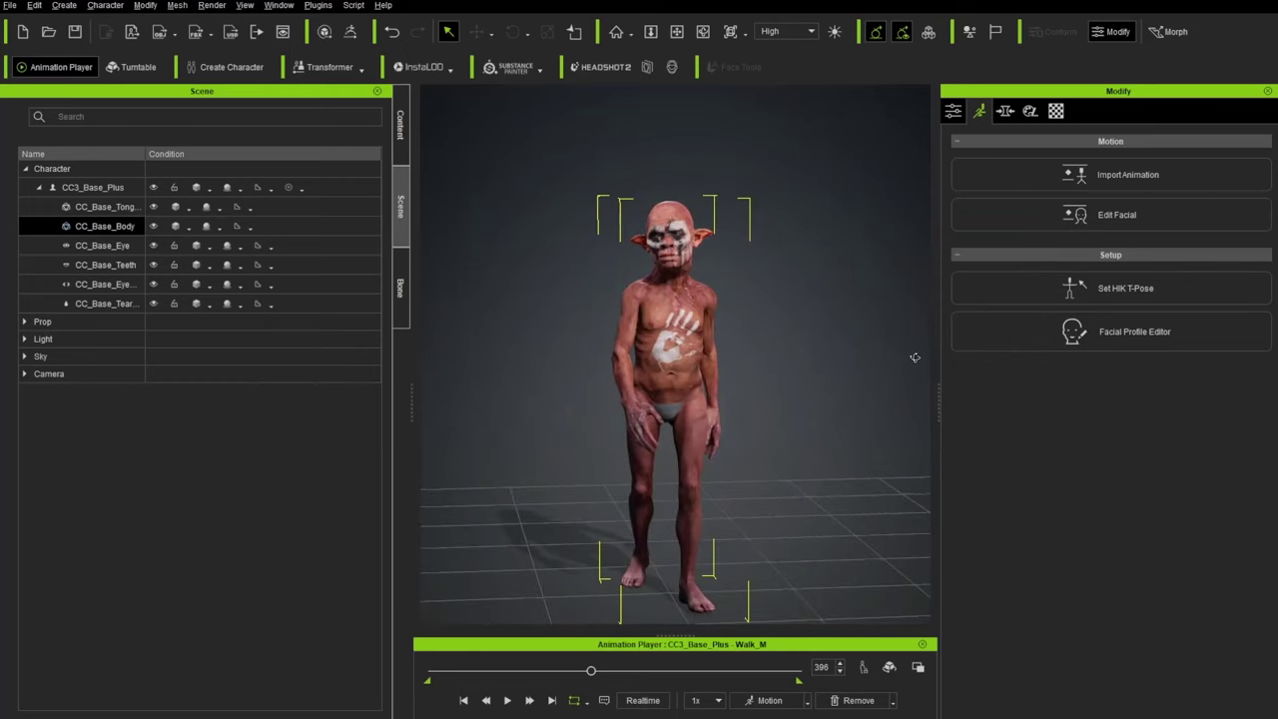
scroll(785, 374, up, 5)
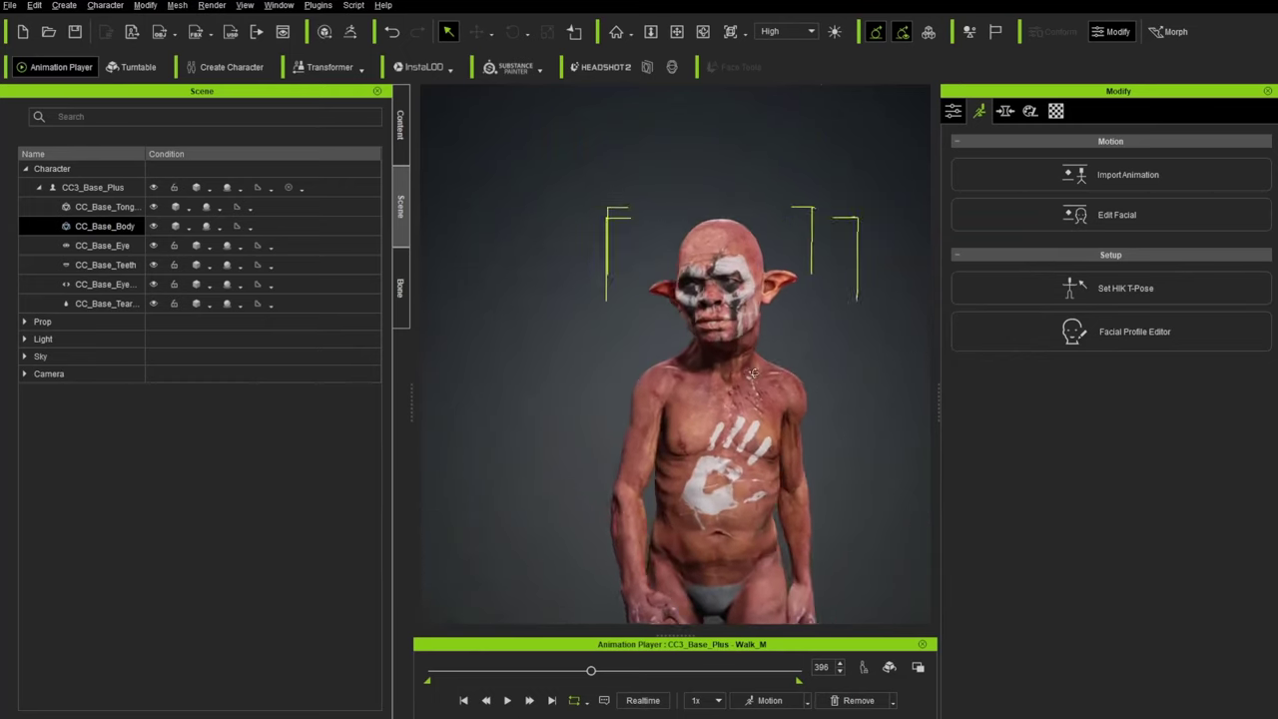
click(727, 375)
middle_drag(747, 262, 688, 342)
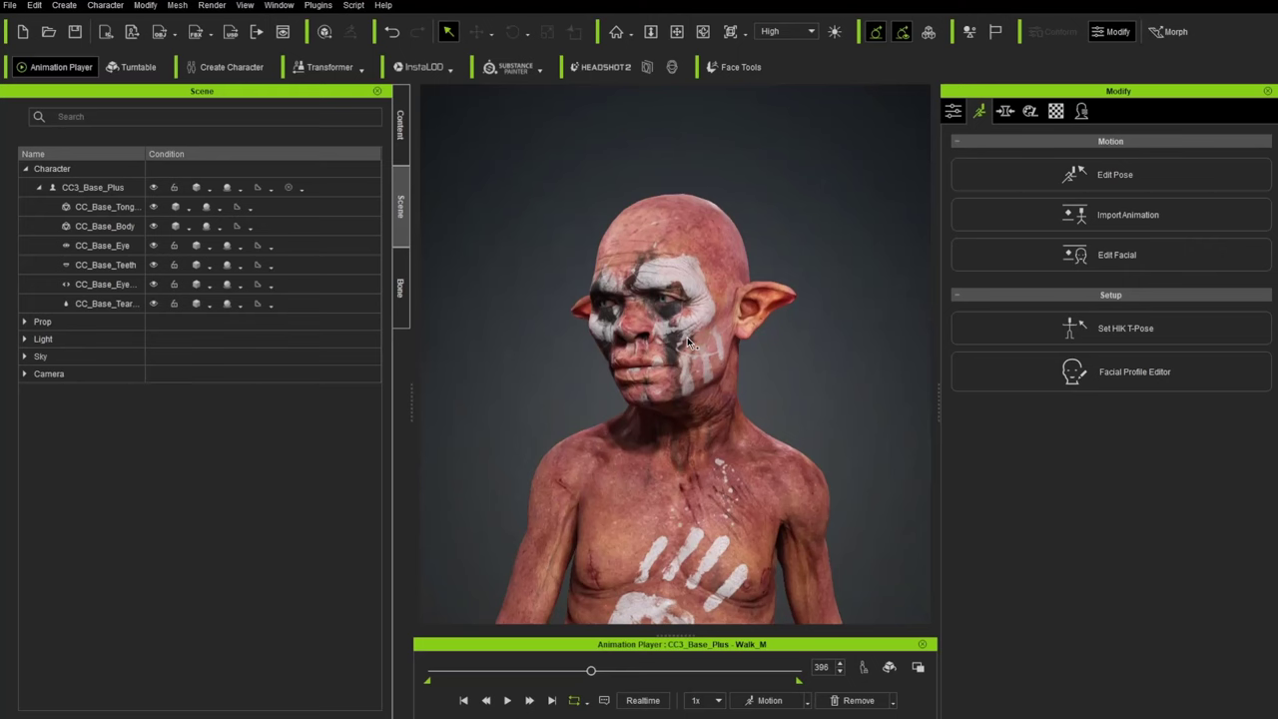
middle_drag(652, 331, 639, 328)
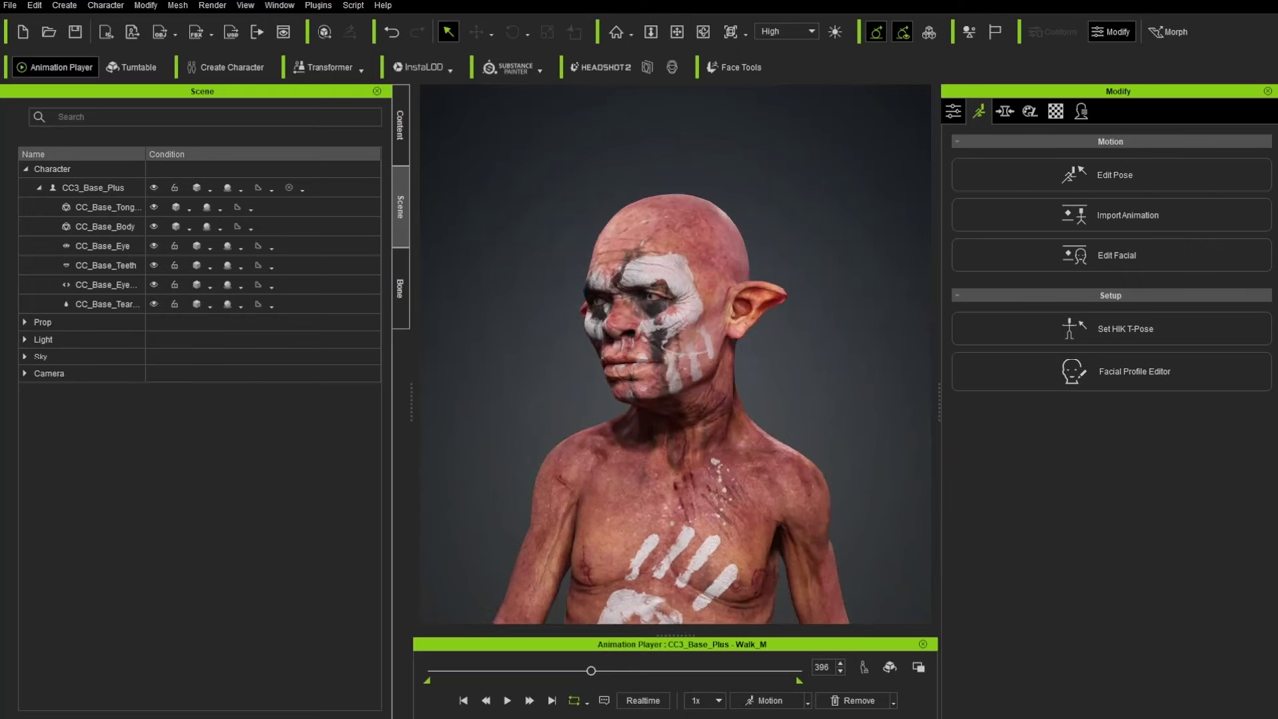
click(769, 700)
mouse_move(789, 565)
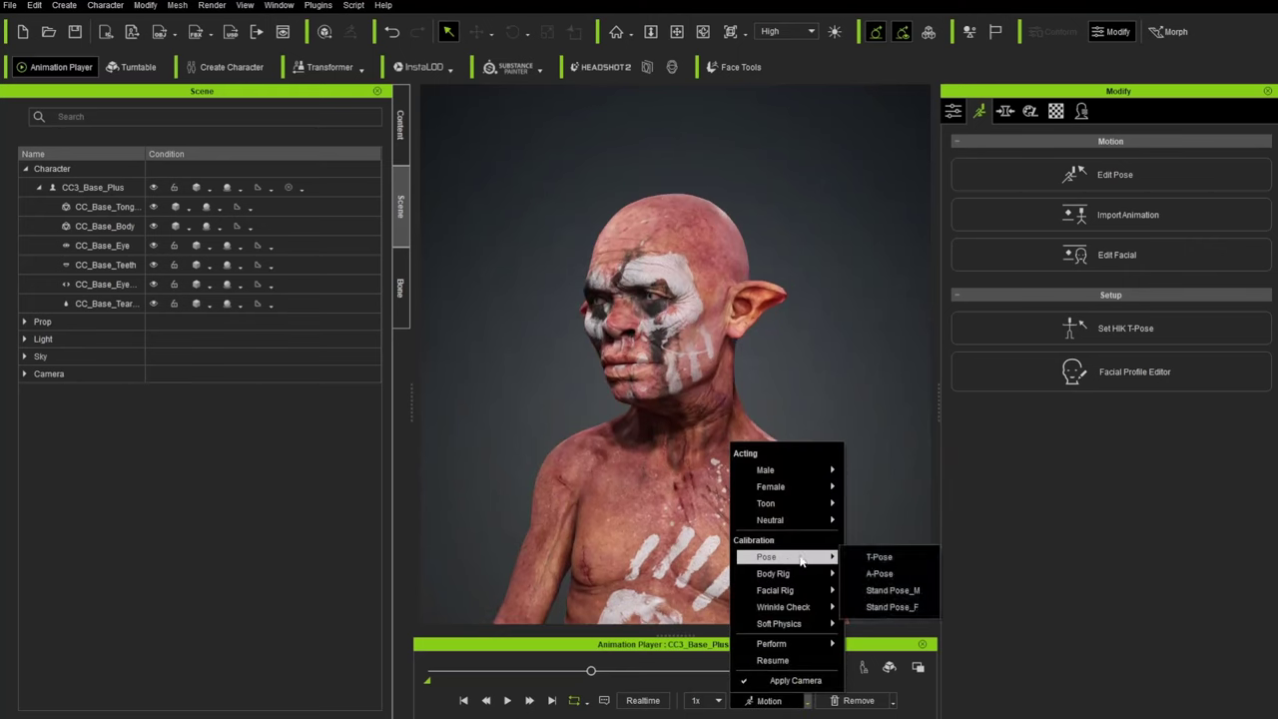
click(880, 572)
Load the Dramatic_Male wrinkle check motion and play it close up on the goblin's face before pausing it
scroll(713, 338, up, 5)
middle_drag(713, 338, 722, 456)
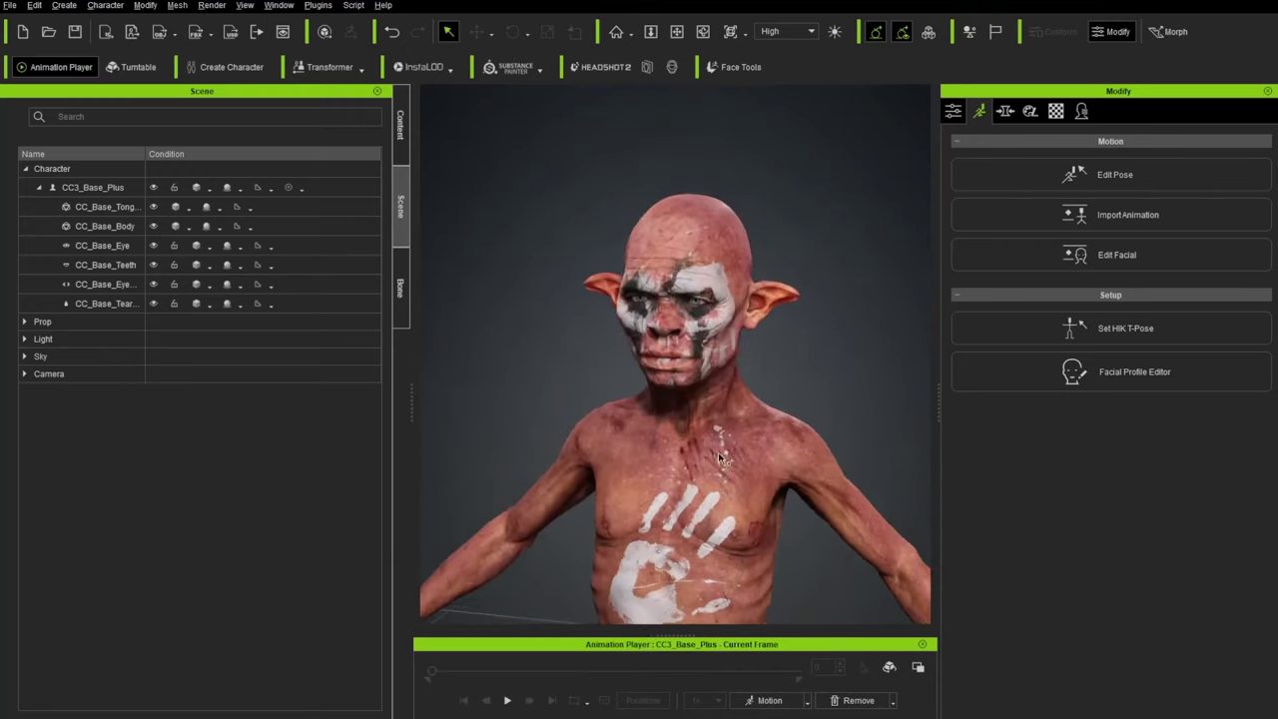
right_drag(722, 456, 736, 348)
click(767, 702)
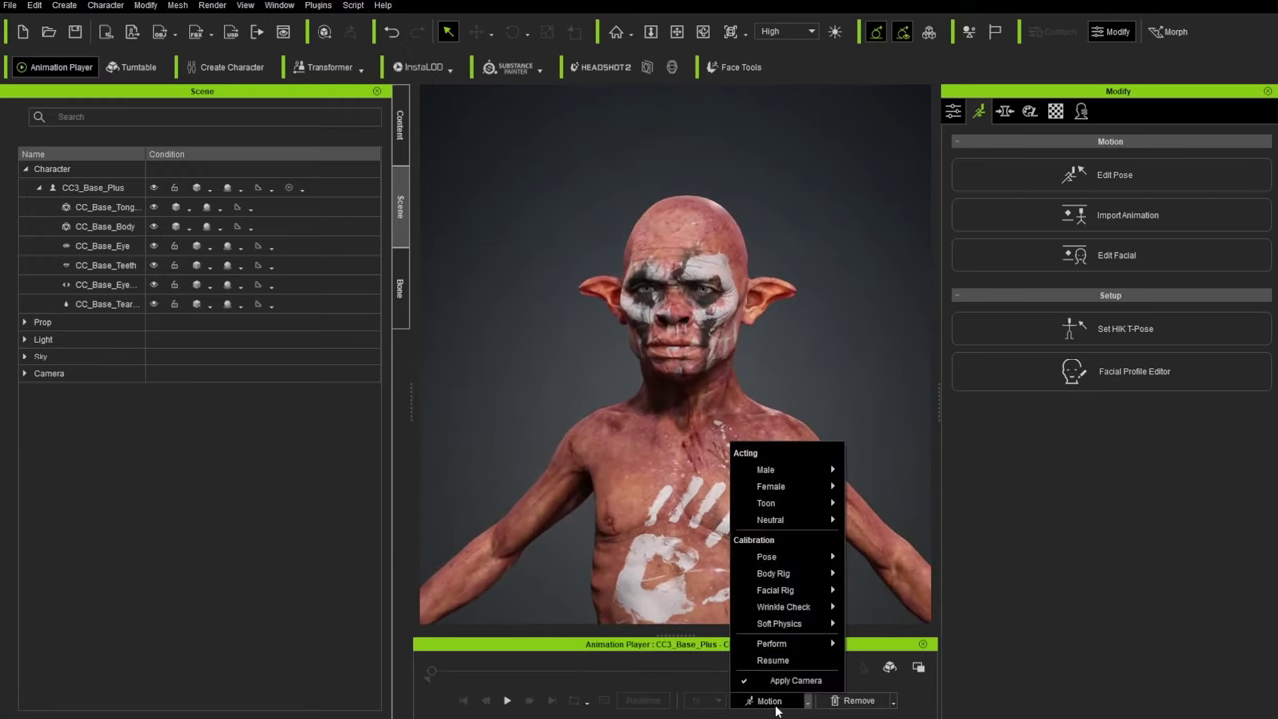
mouse_move(789, 607)
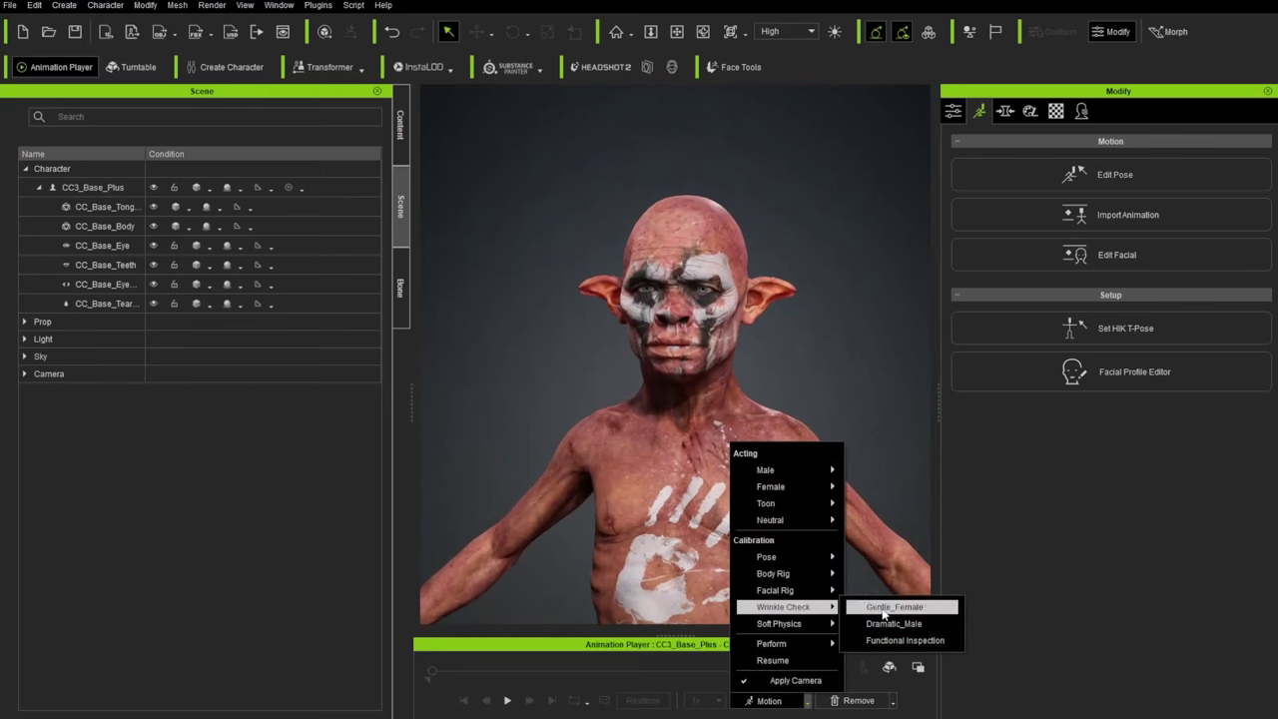
click(879, 622)
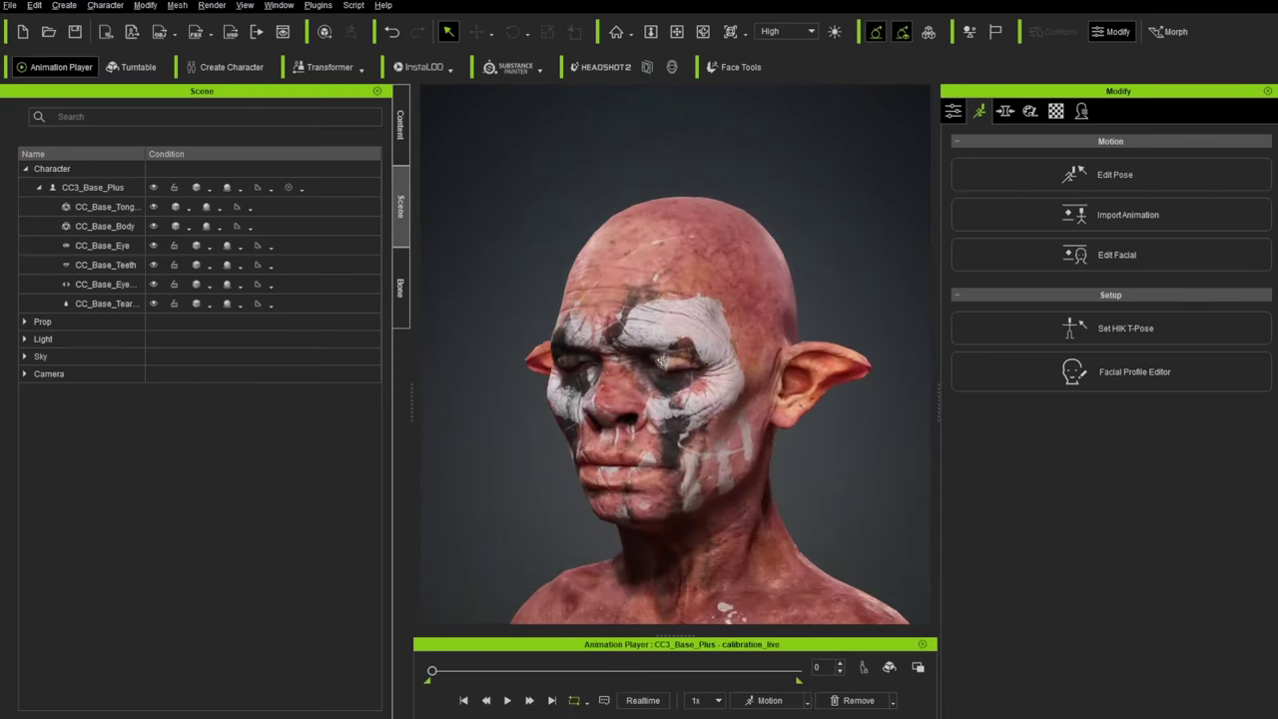
click(506, 700)
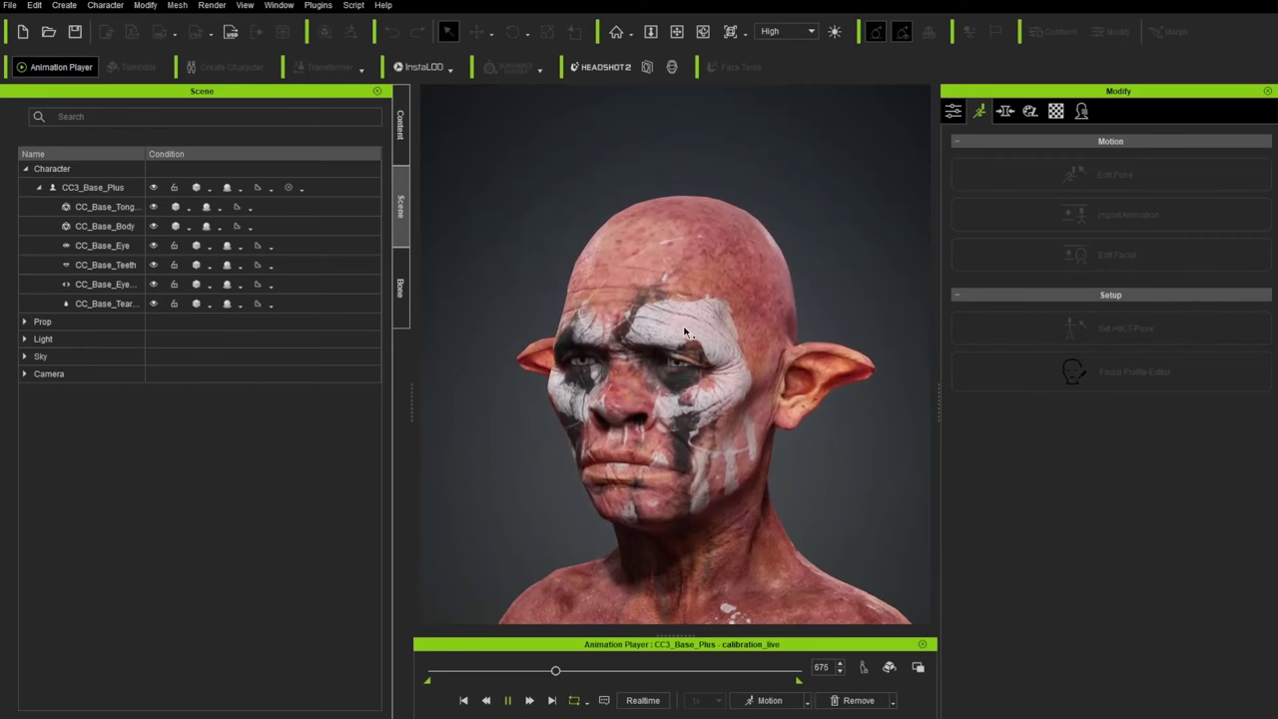
click(507, 701)
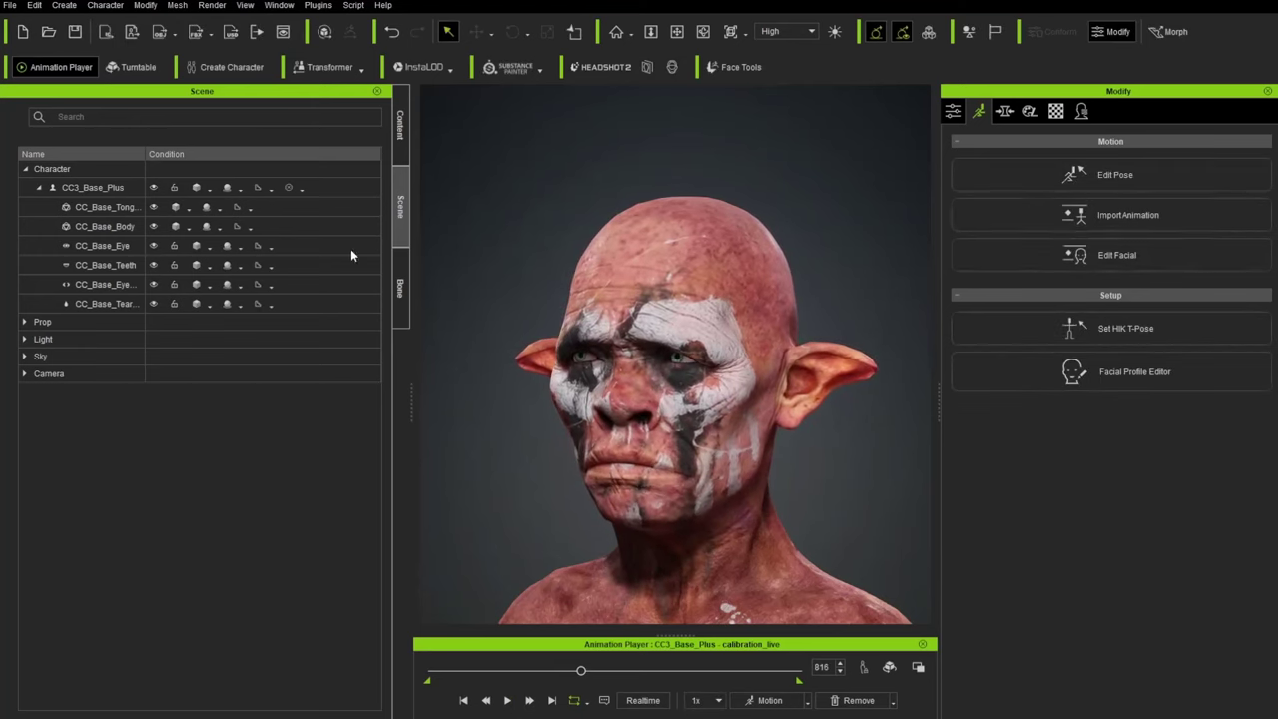
Activate Expression Wrinkles for the CC3_Base_Plus character
click(80, 189)
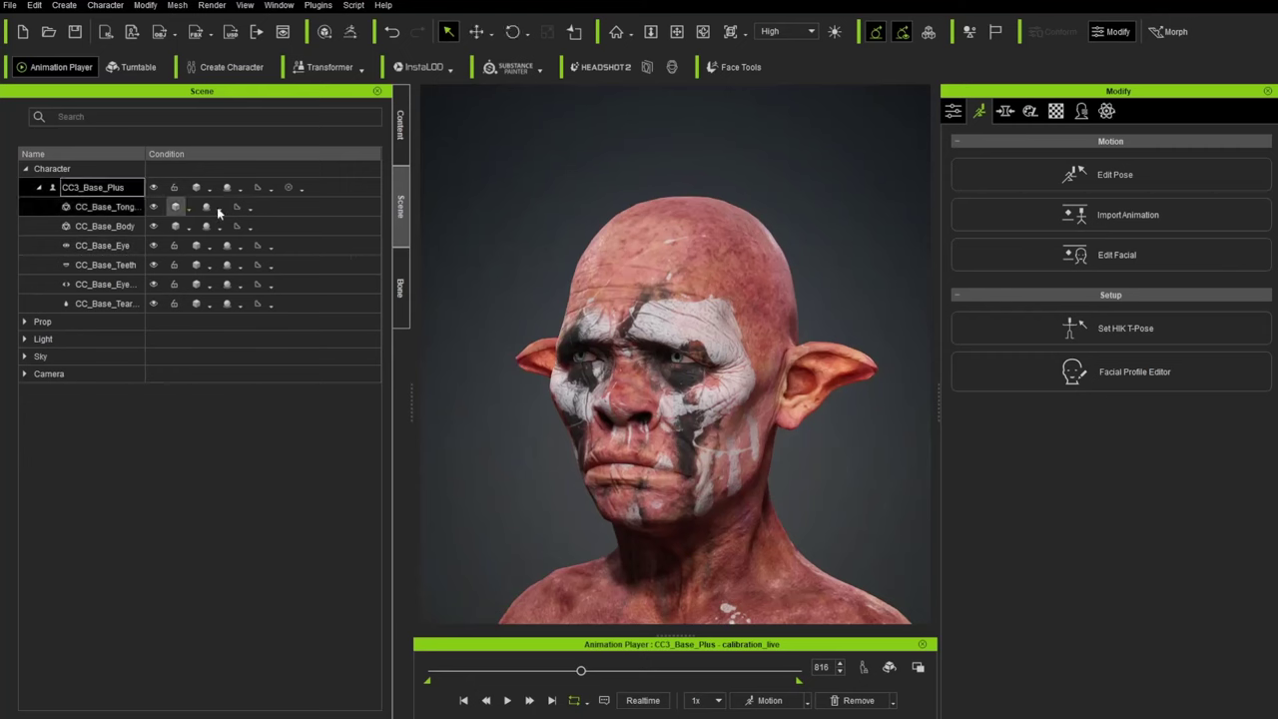
click(1082, 112)
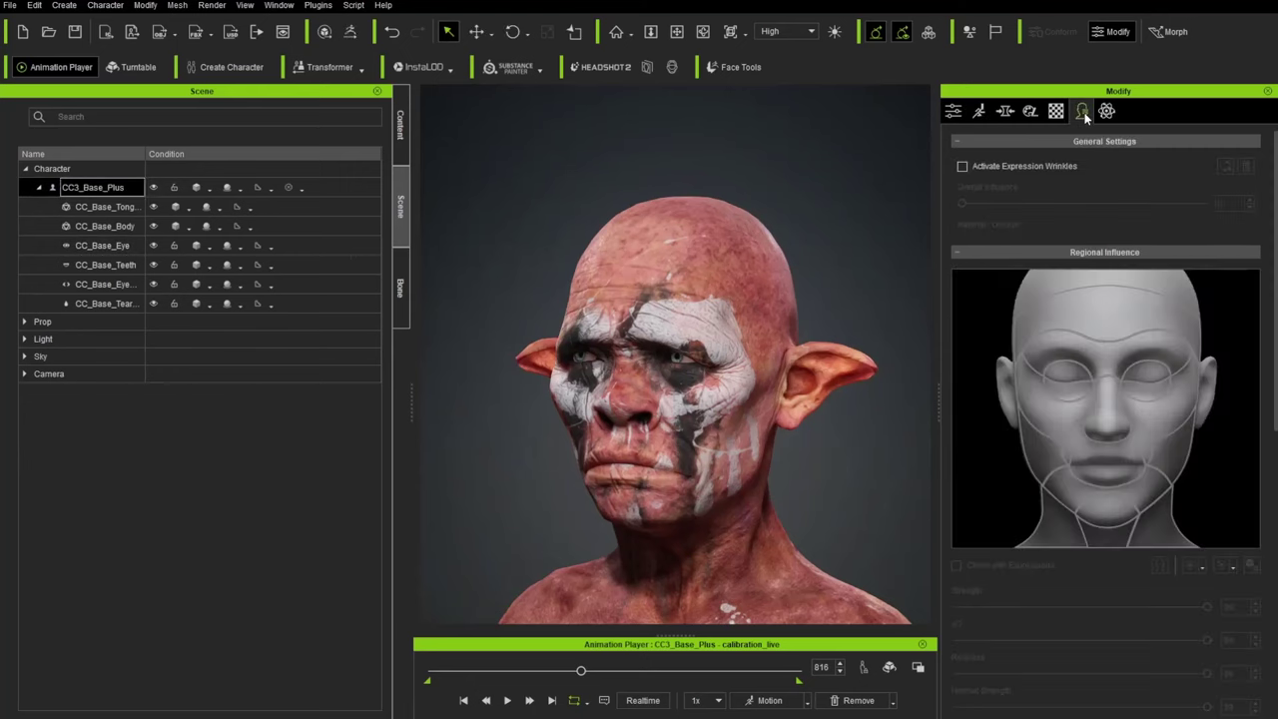
click(963, 166)
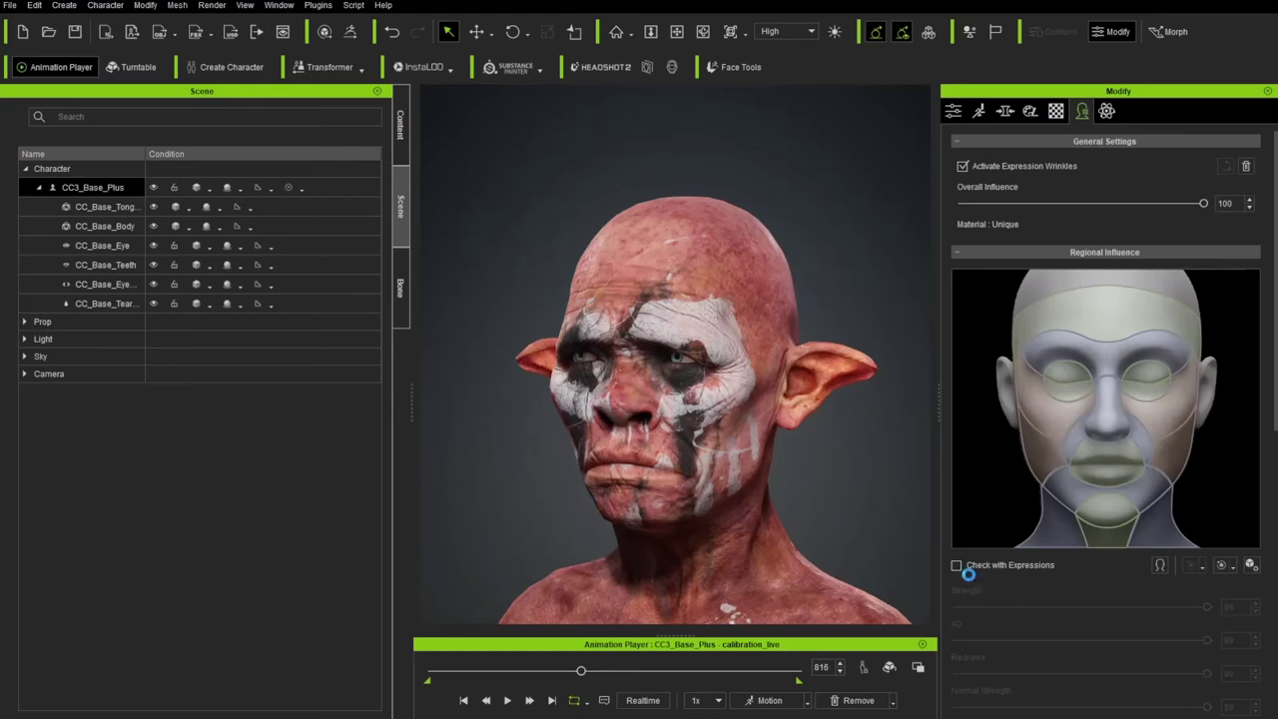
Return the goblin to the A-Pose calibration pose and examine the wrinkle detail on its face
click(764, 700)
mouse_move(789, 562)
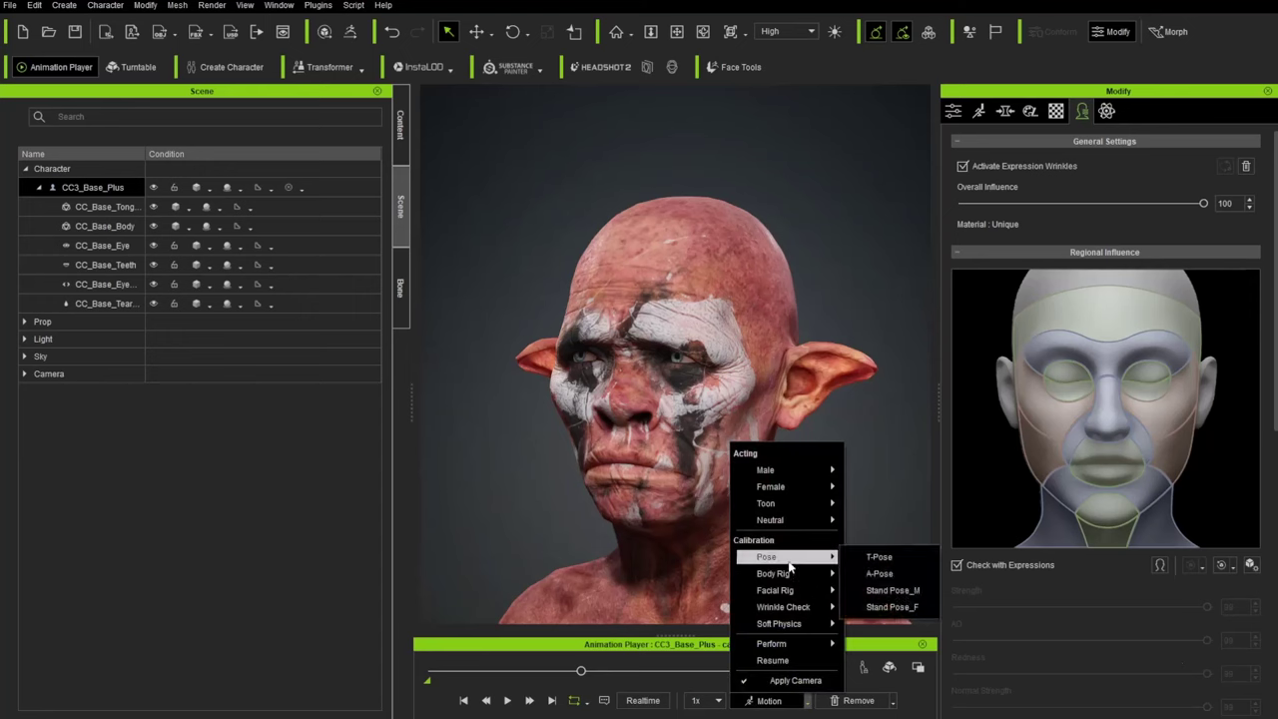
click(879, 573)
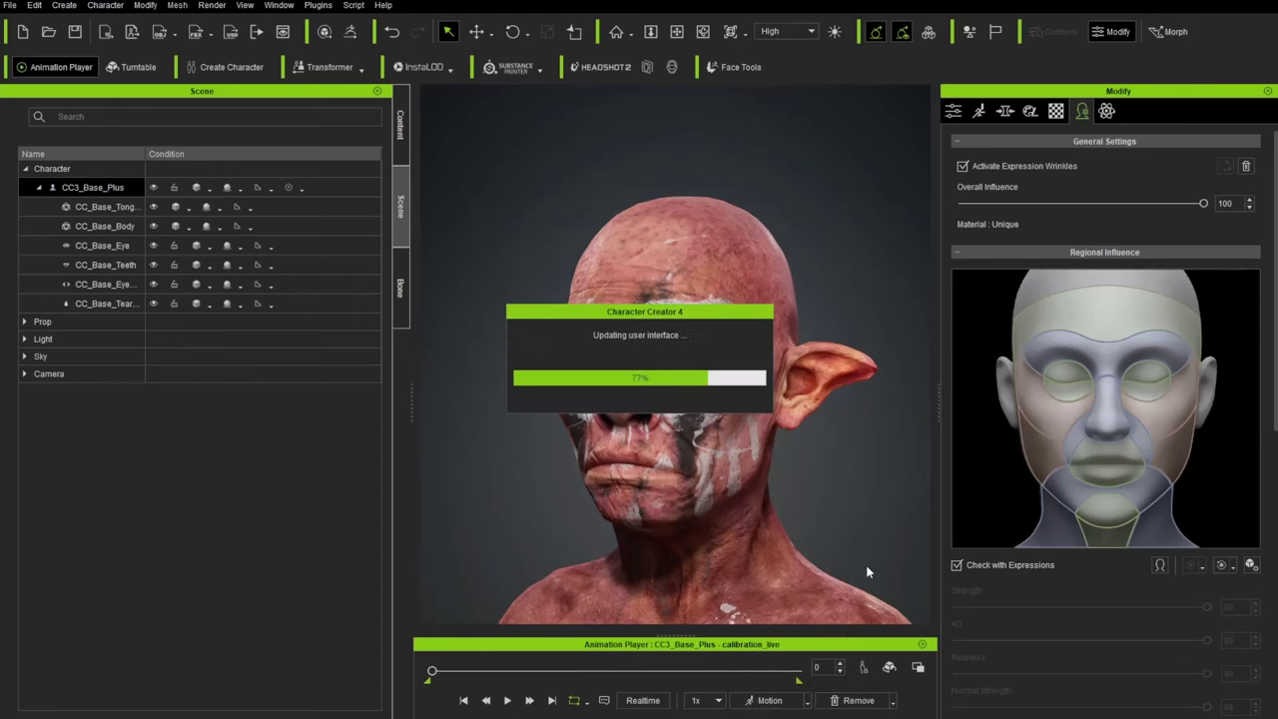
scroll(712, 331, up, 5)
middle_drag(708, 300, 699, 519)
scroll(640, 275, up, 6)
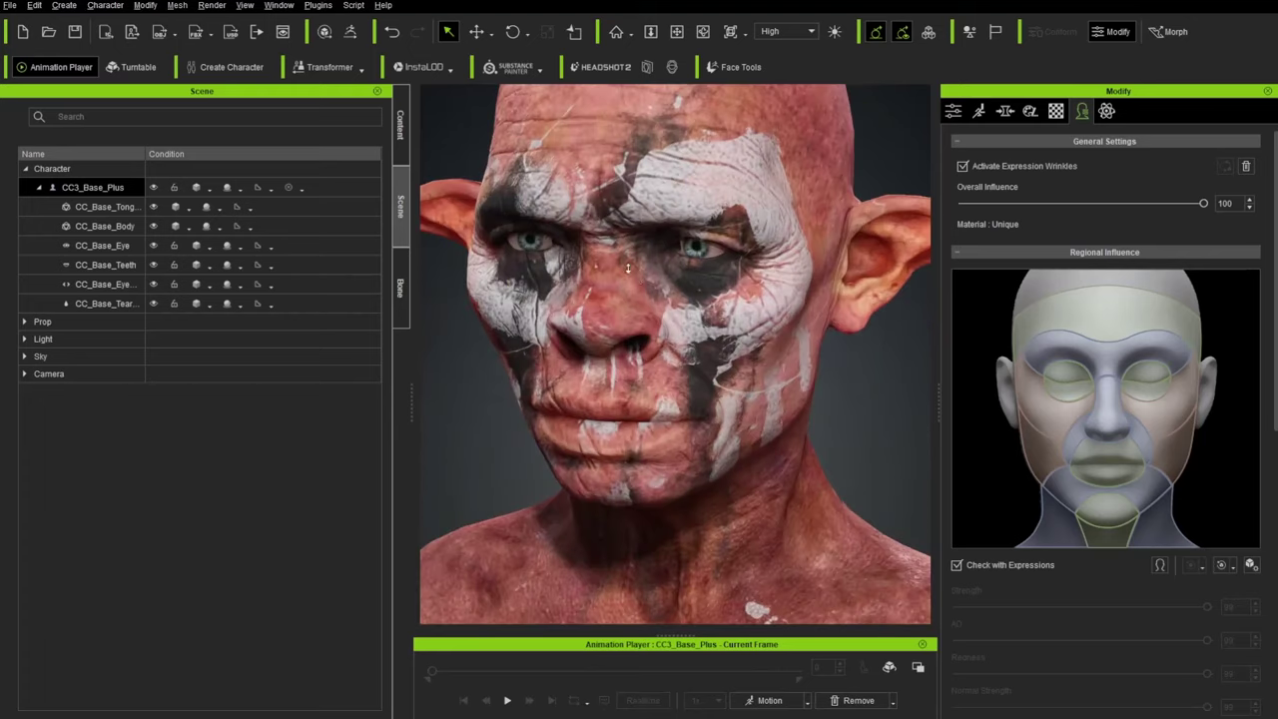
scroll(656, 302, down, 2)
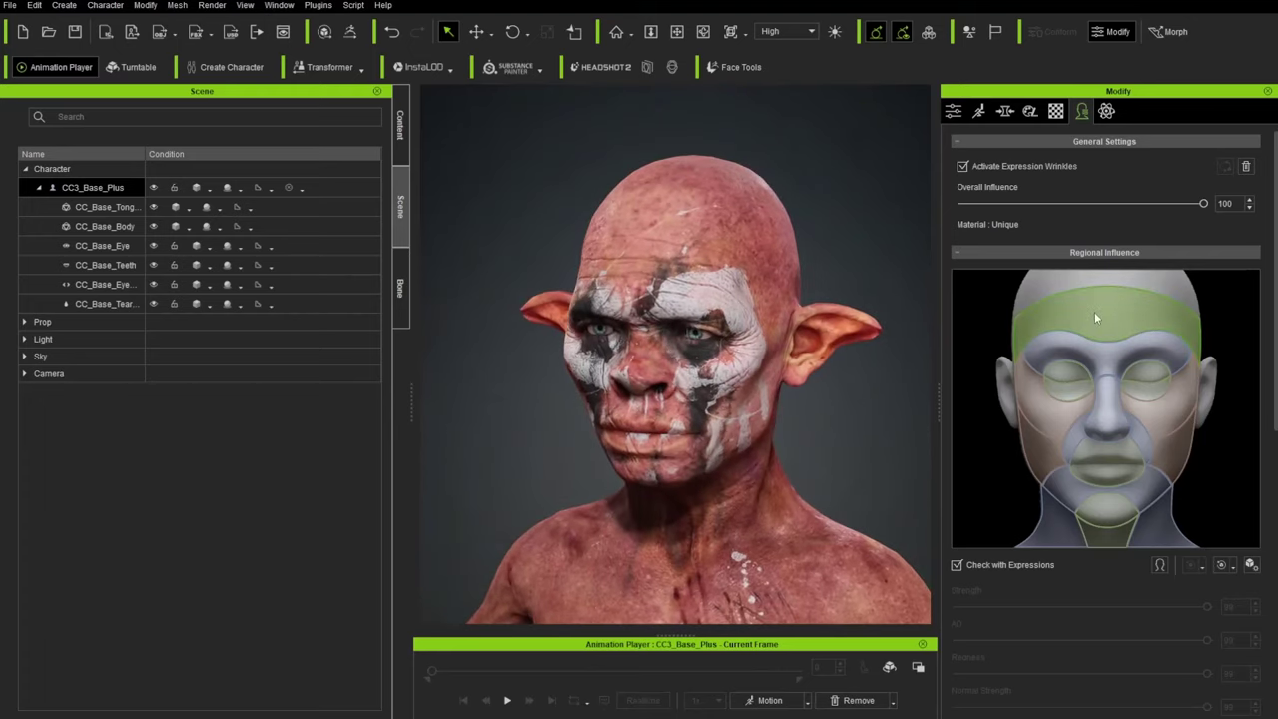
Select the forehead region of the expression wrinkles and check its effect with Overall Influence at the maximum of 100
click(1095, 312)
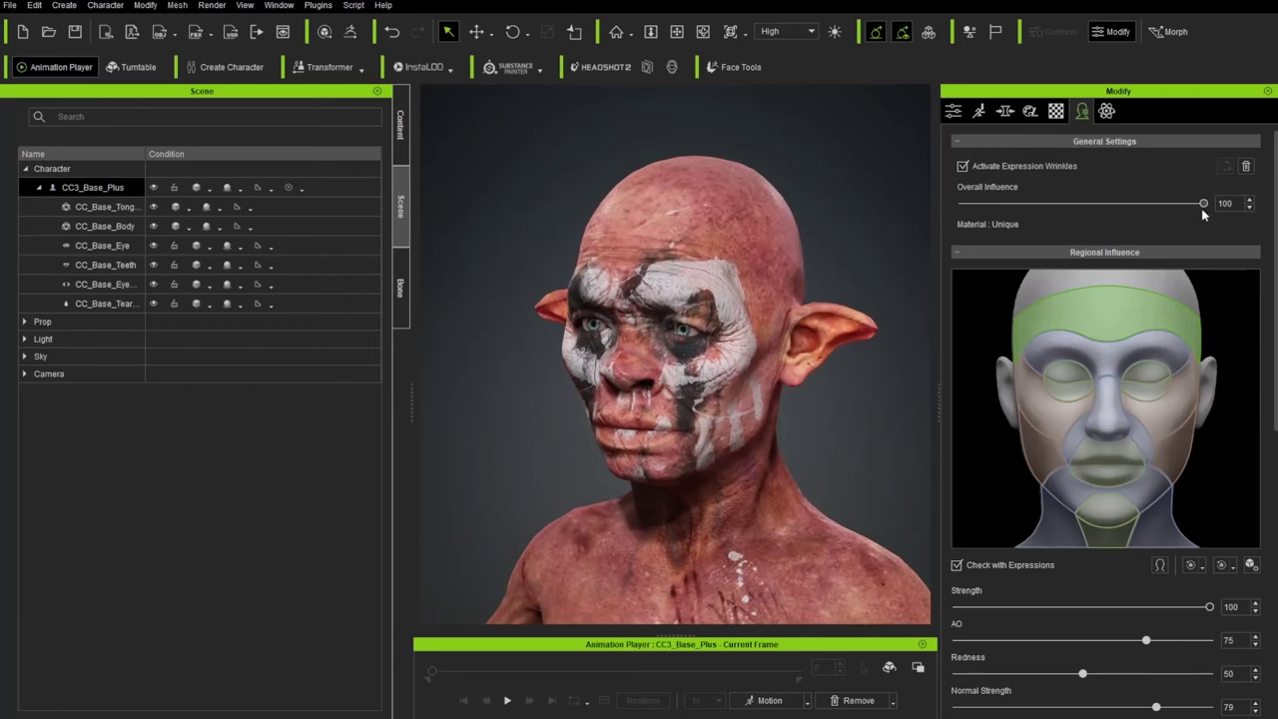
drag(1189, 208, 1248, 230)
right_drag(667, 315, 626, 332)
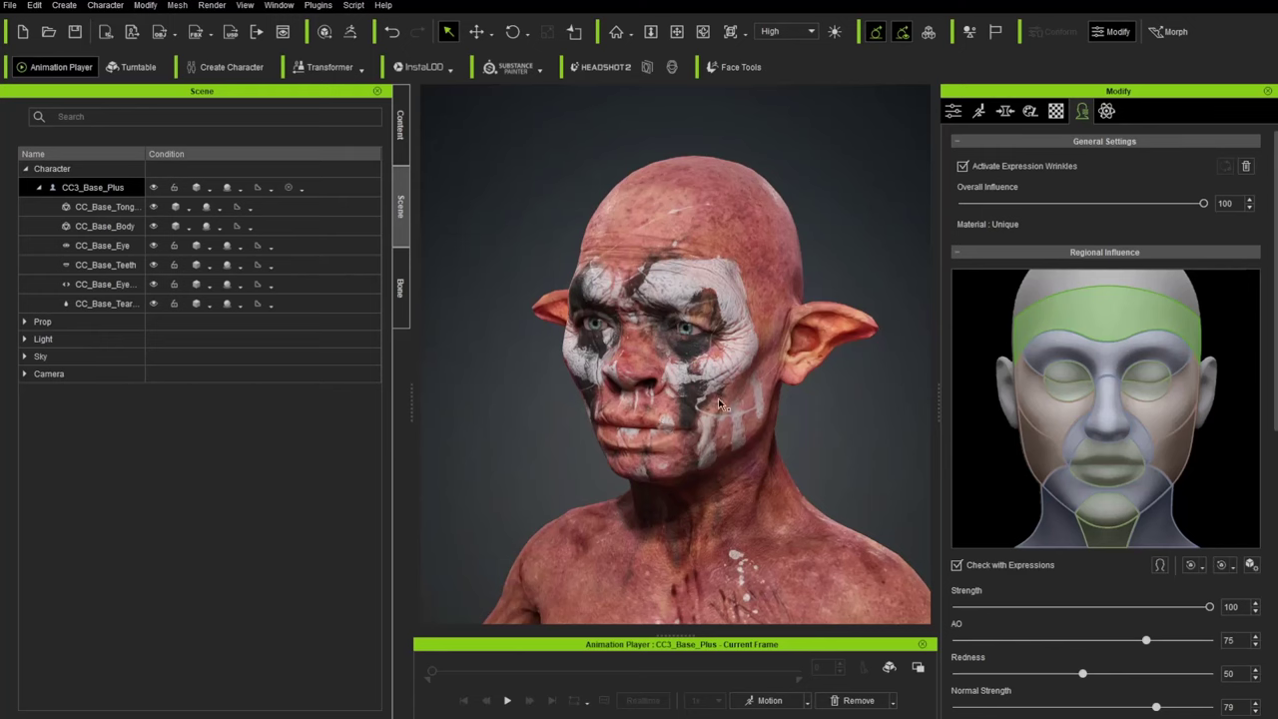
Examine the goblin with its expression wrinkles from the full body to a close-up of the face
scroll(698, 247, down, 5)
right_drag(698, 335, 762, 358)
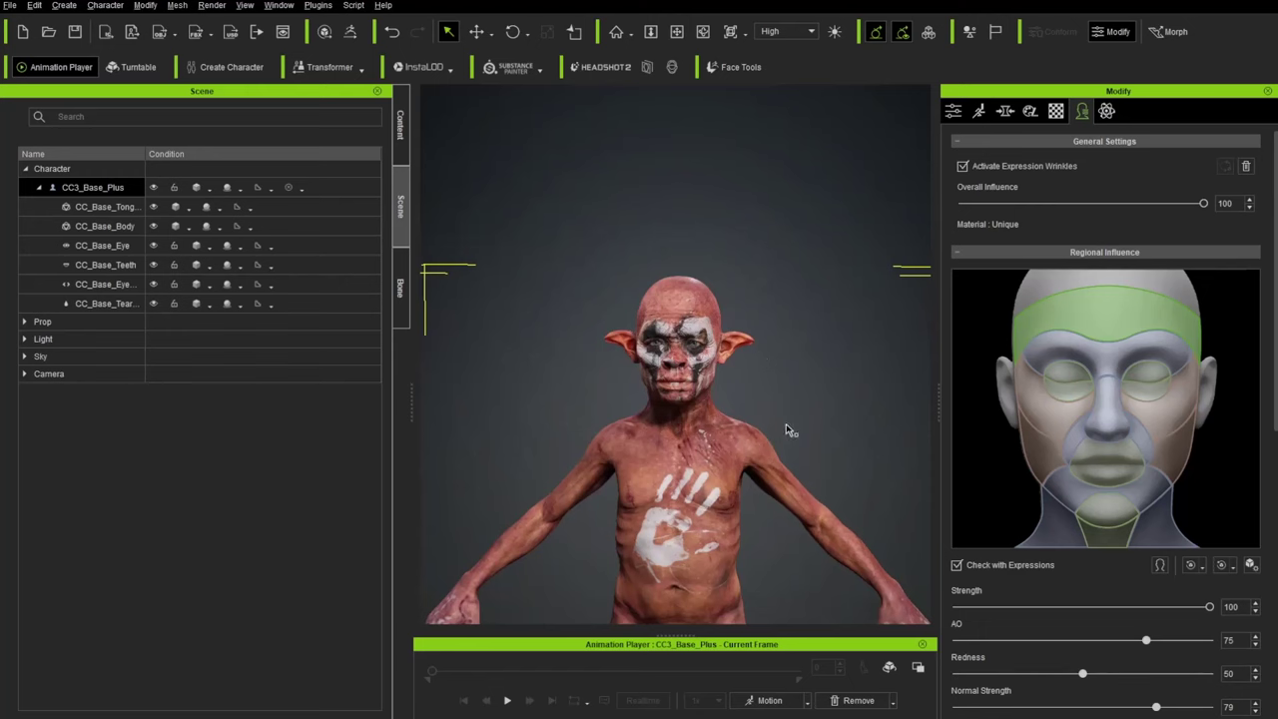
scroll(786, 430, down, 5)
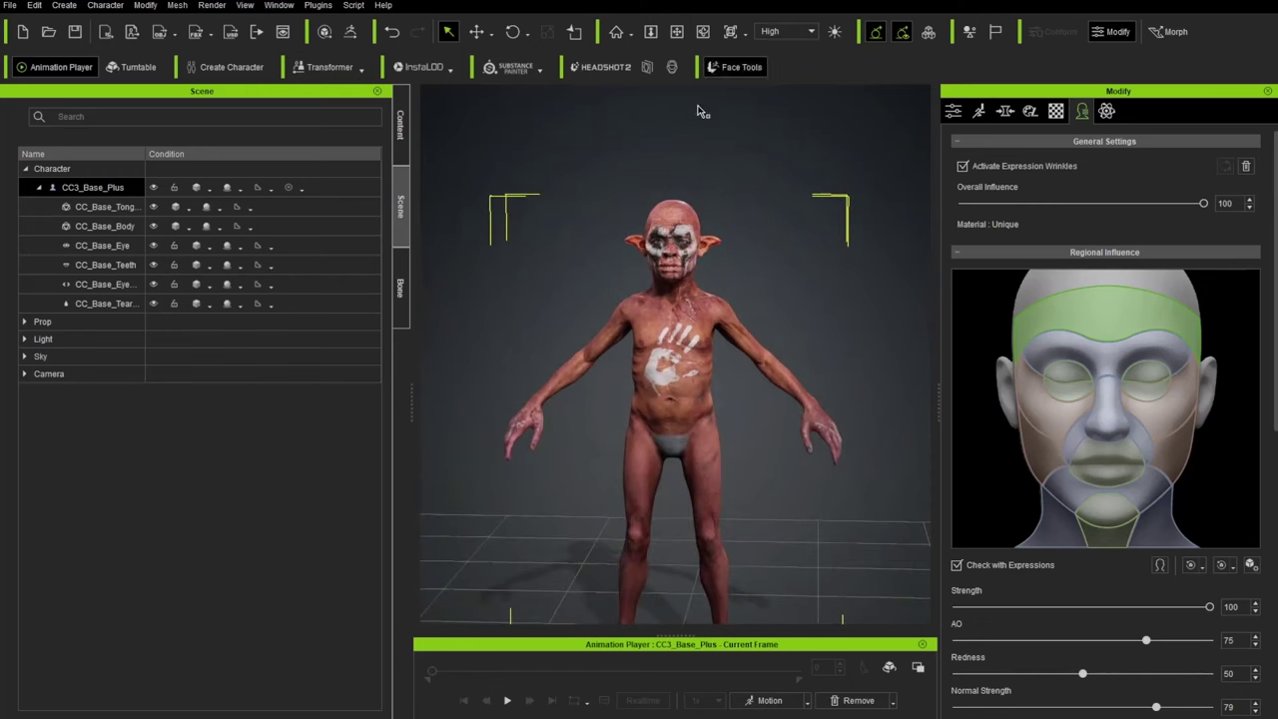
scroll(675, 360, up, 5)
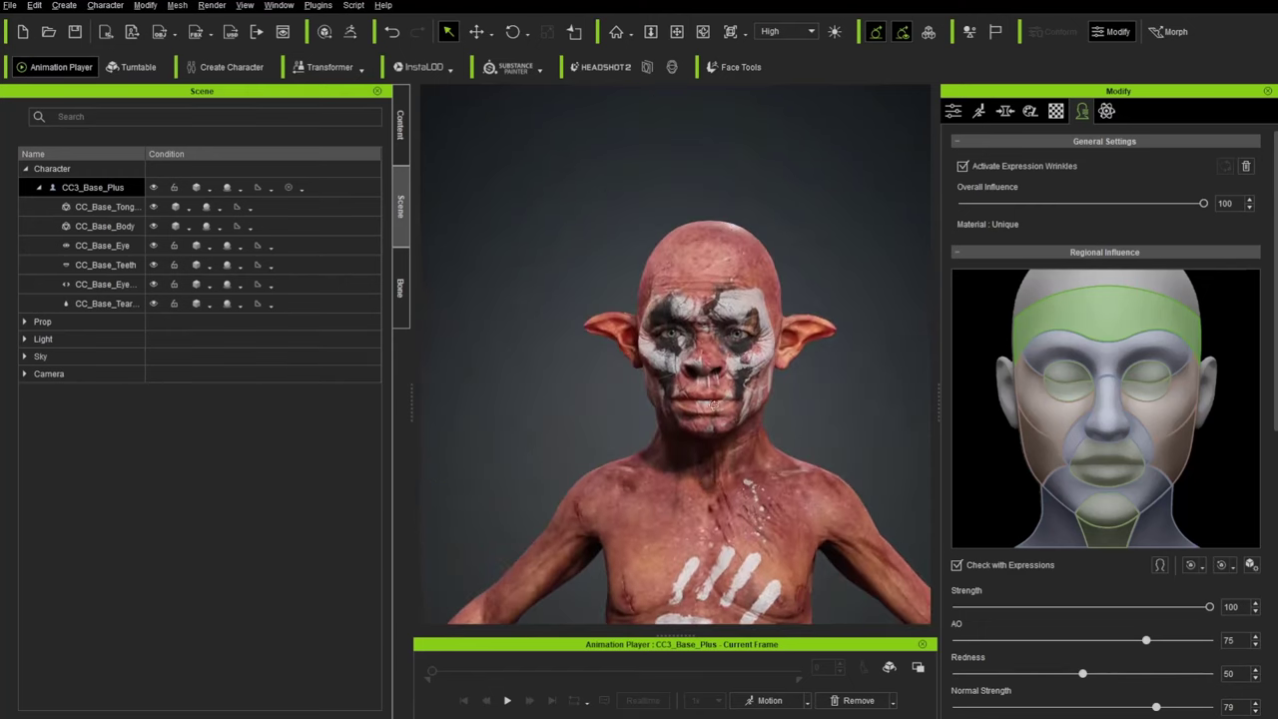
scroll(687, 336, up, 5)
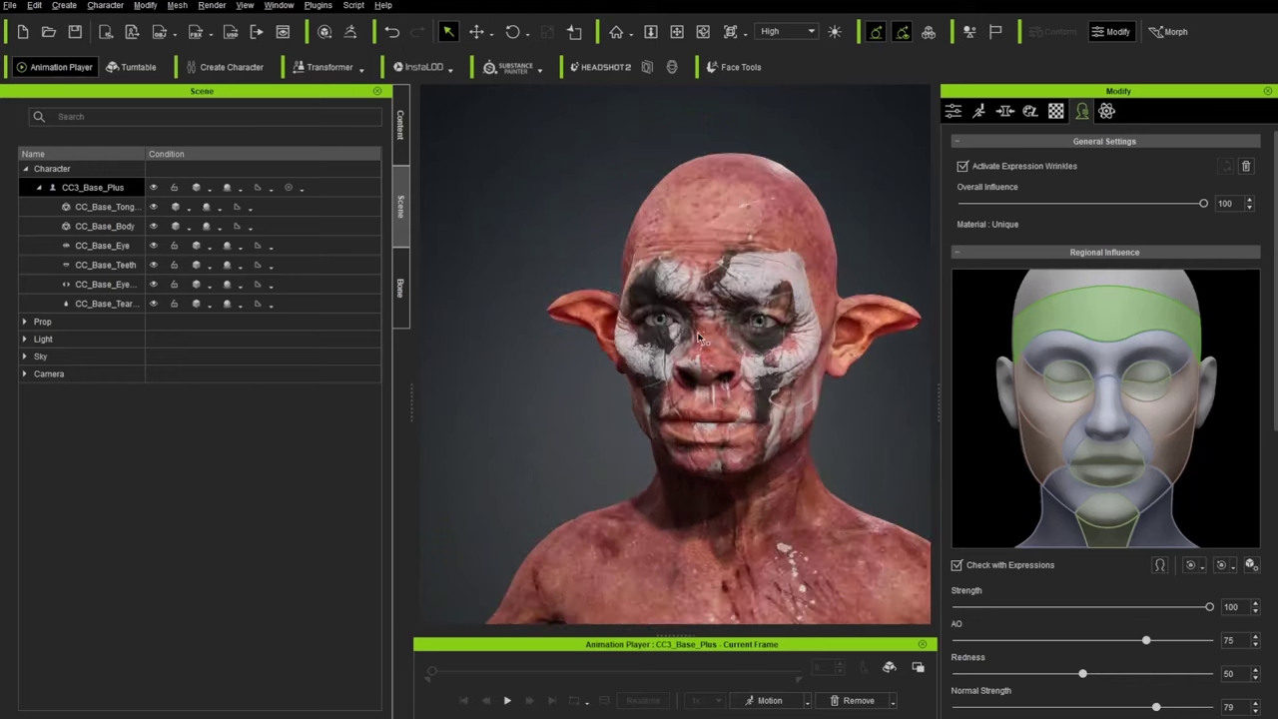
right_drag(753, 304, 770, 302)
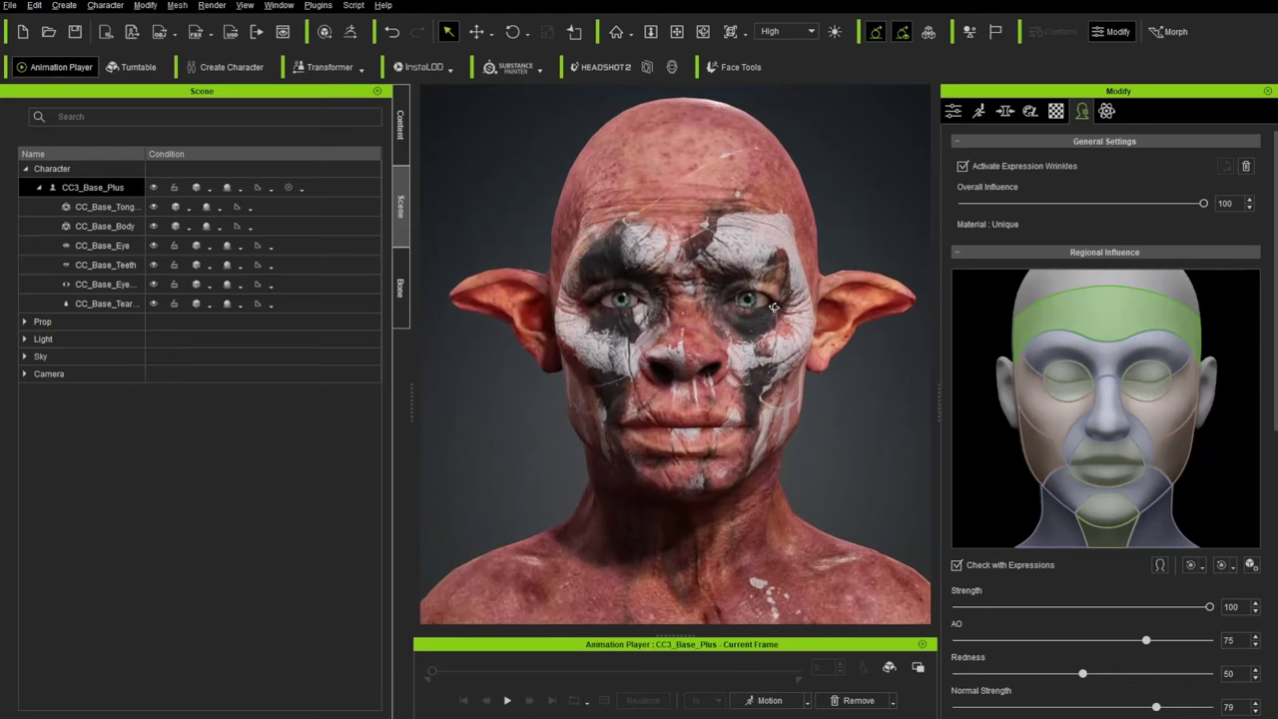
scroll(756, 311, down, 3)
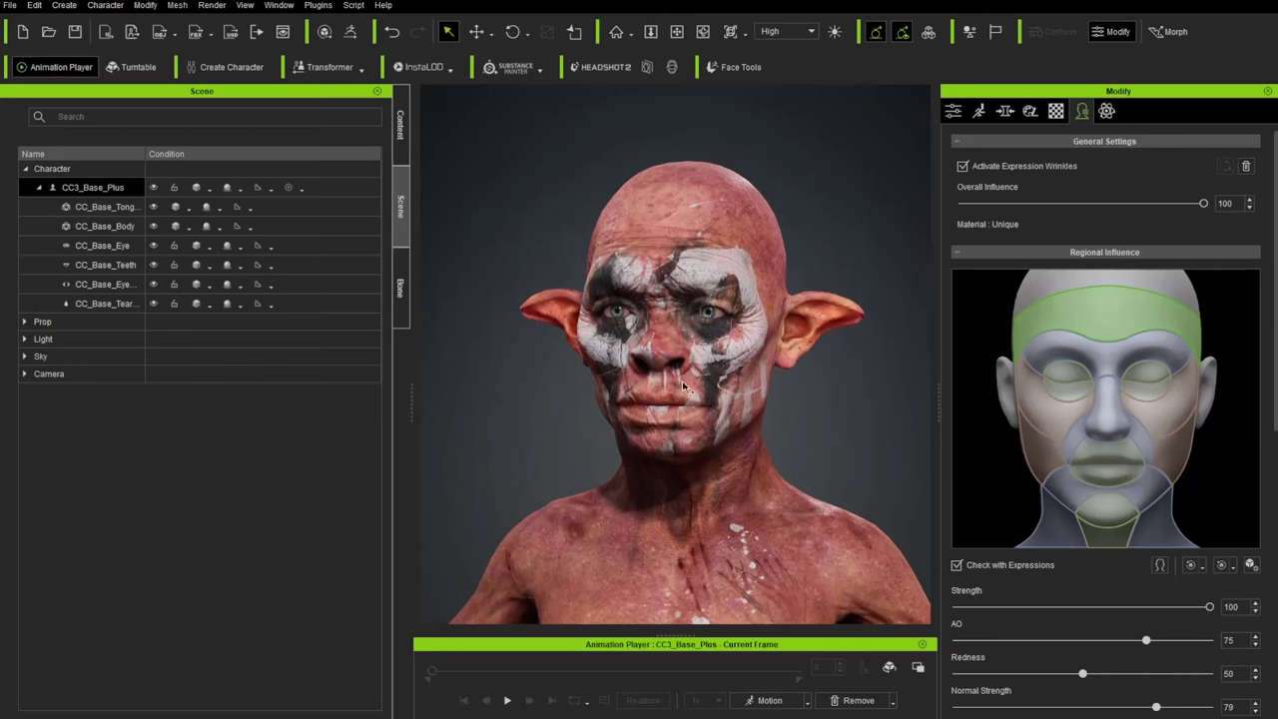
right_drag(659, 374, 651, 360)
Open the Eye presets of the Actor category in the content library
click(400, 124)
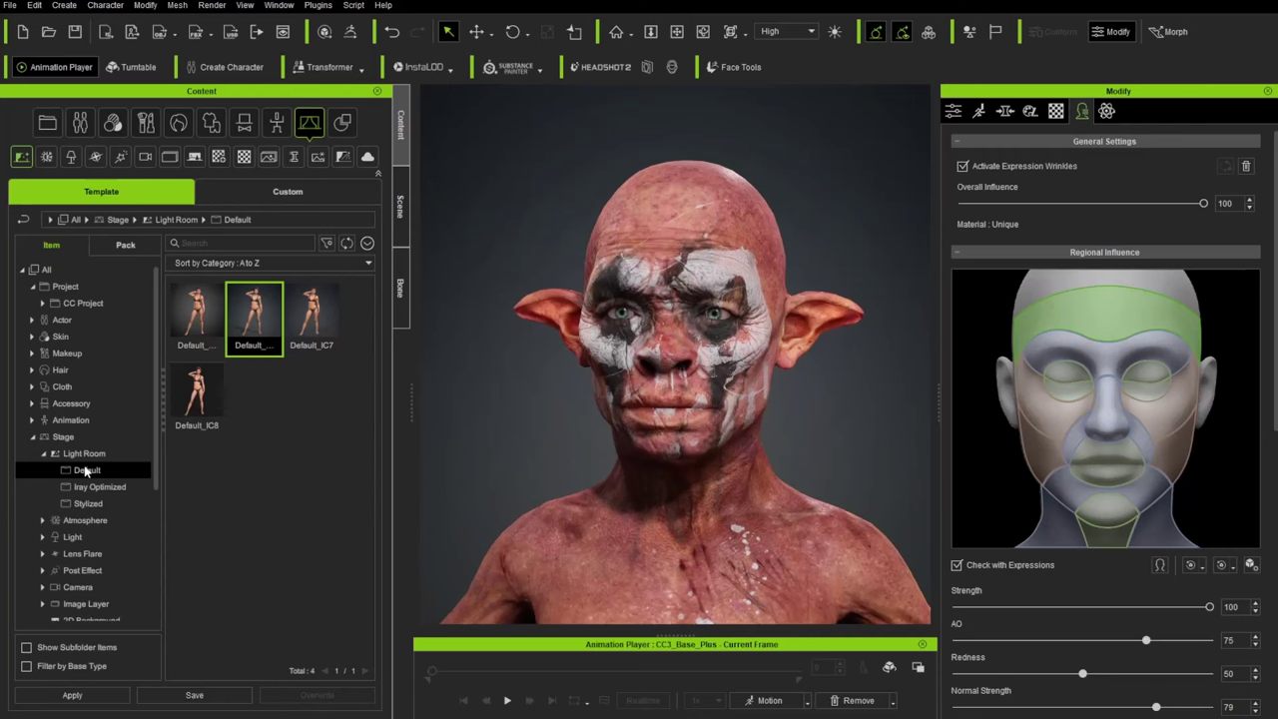
click(32, 436)
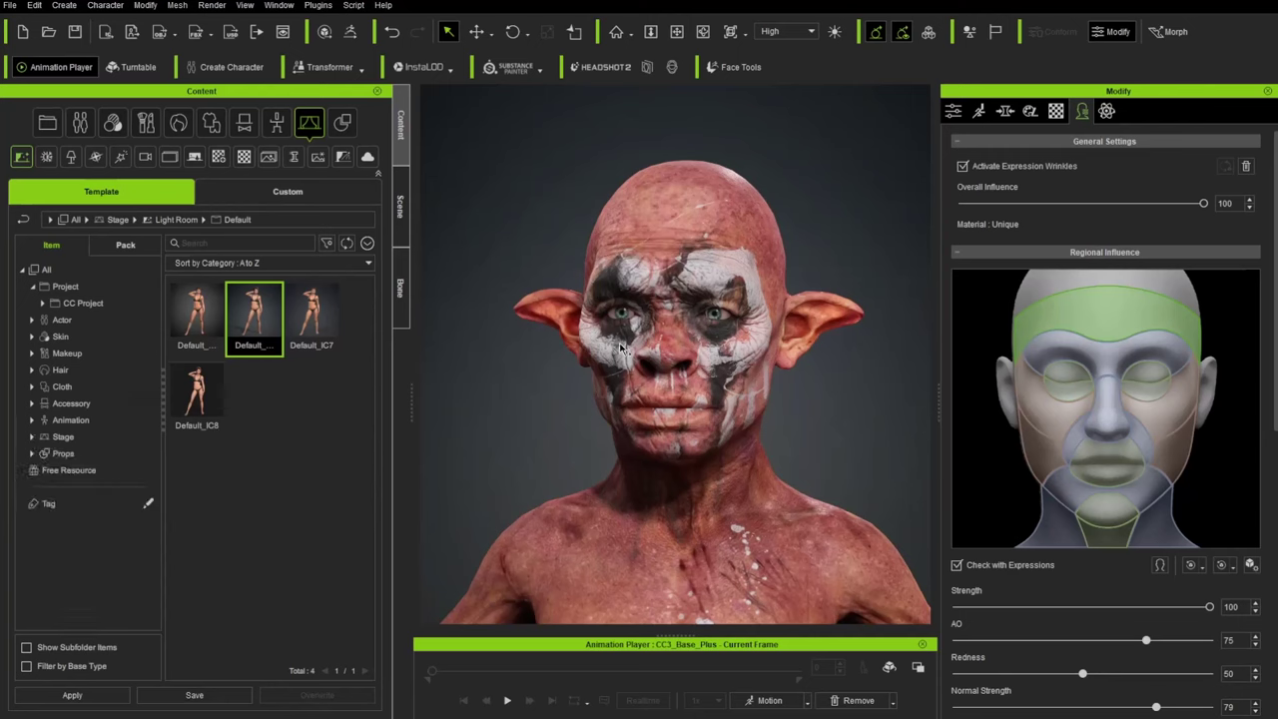
click(82, 122)
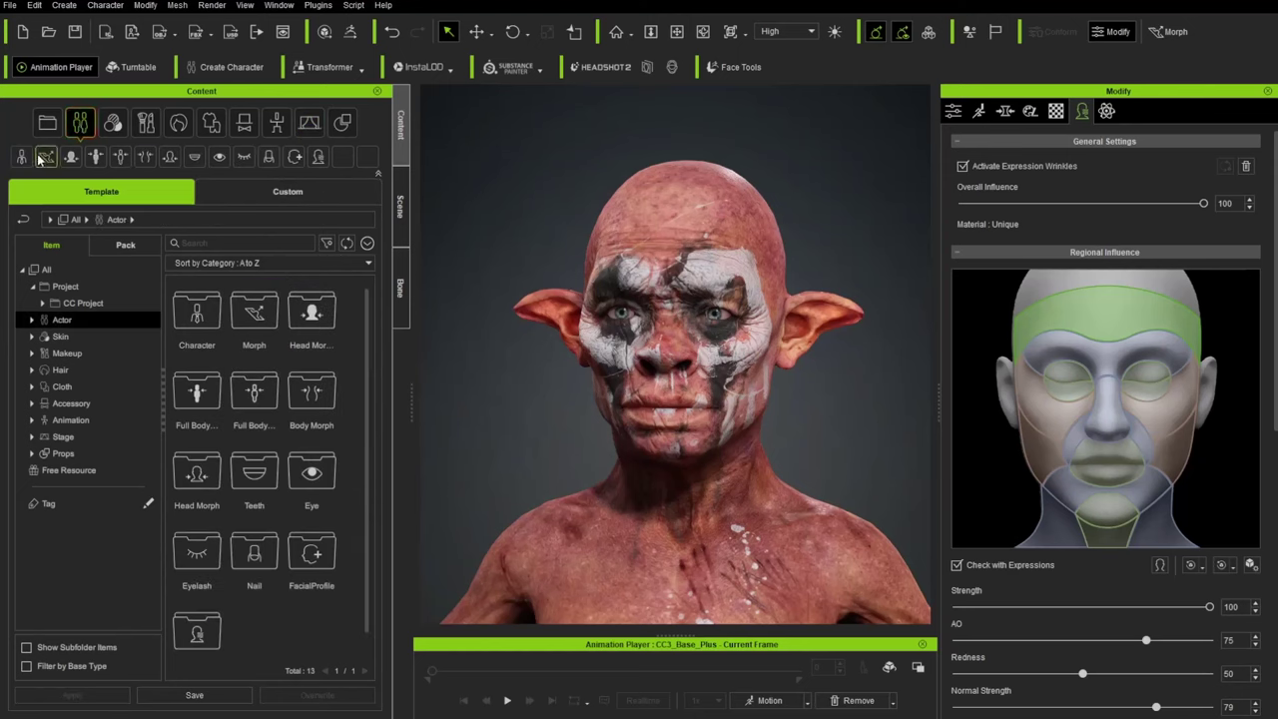
double_click(54, 321)
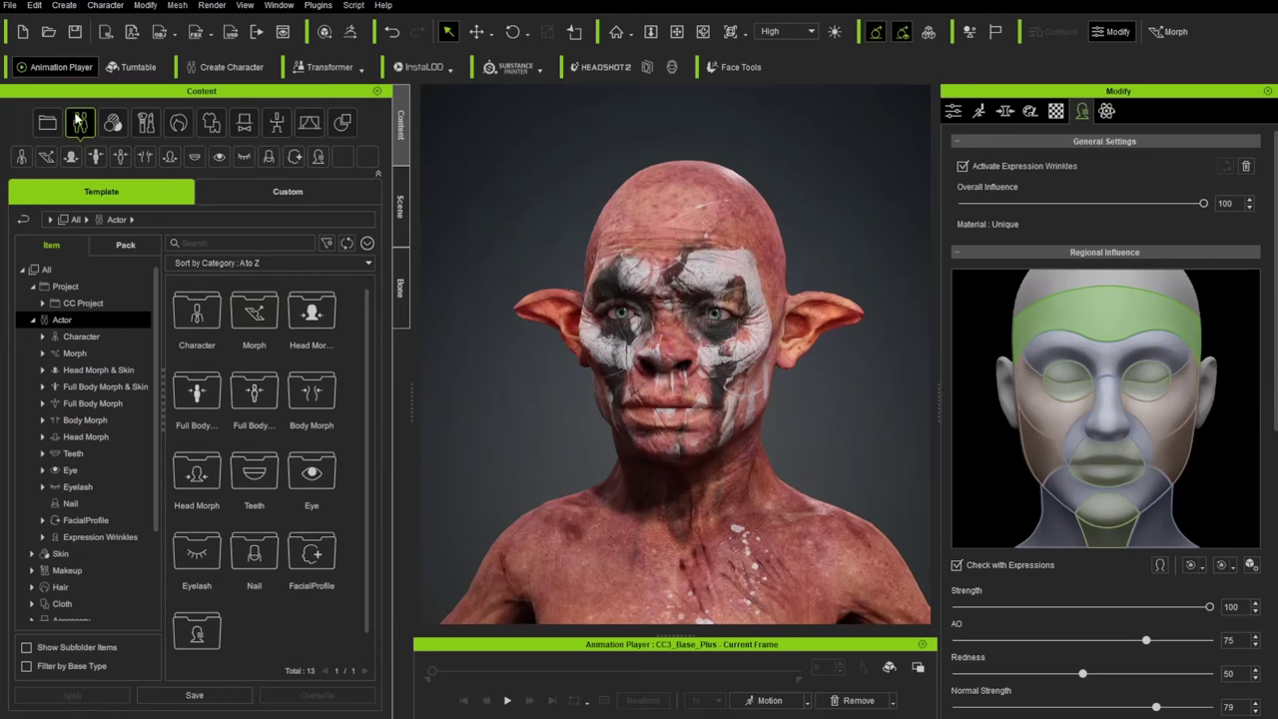
click(220, 158)
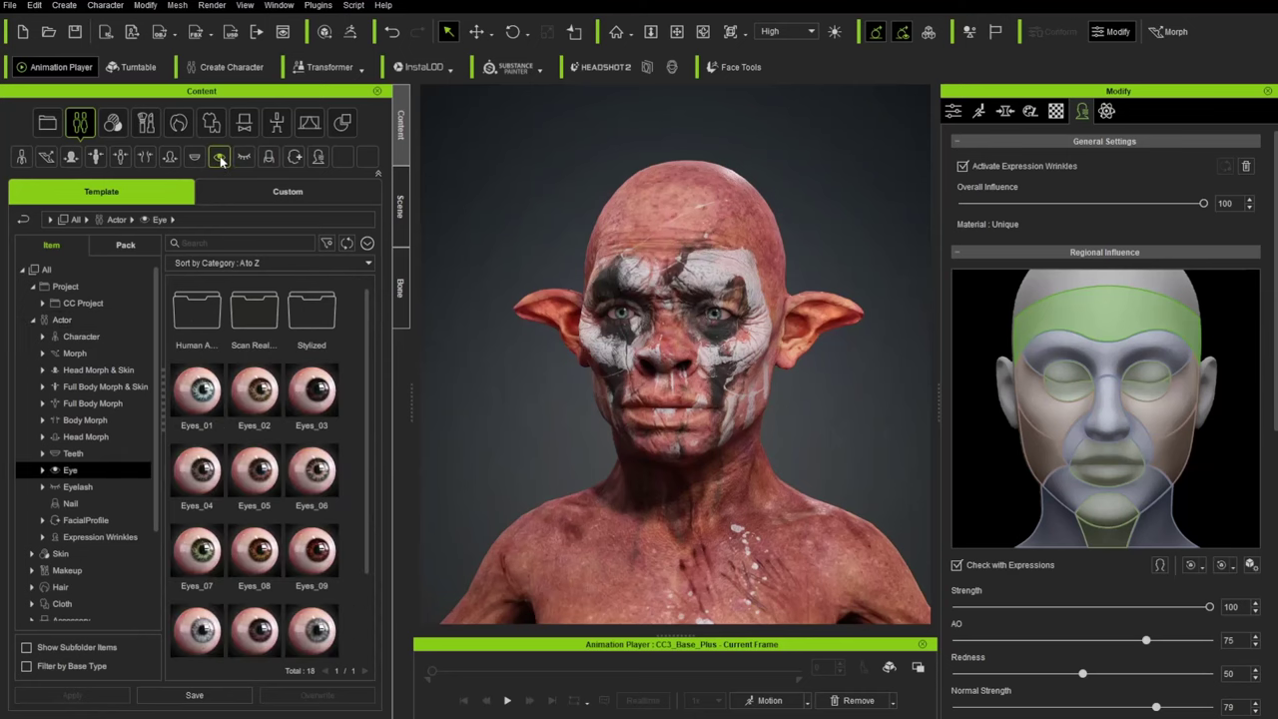
Try the Eyes_09 preset on the goblin and replace it with the Eyes_10 preset
scroll(312, 479, down, 1)
double_click(325, 538)
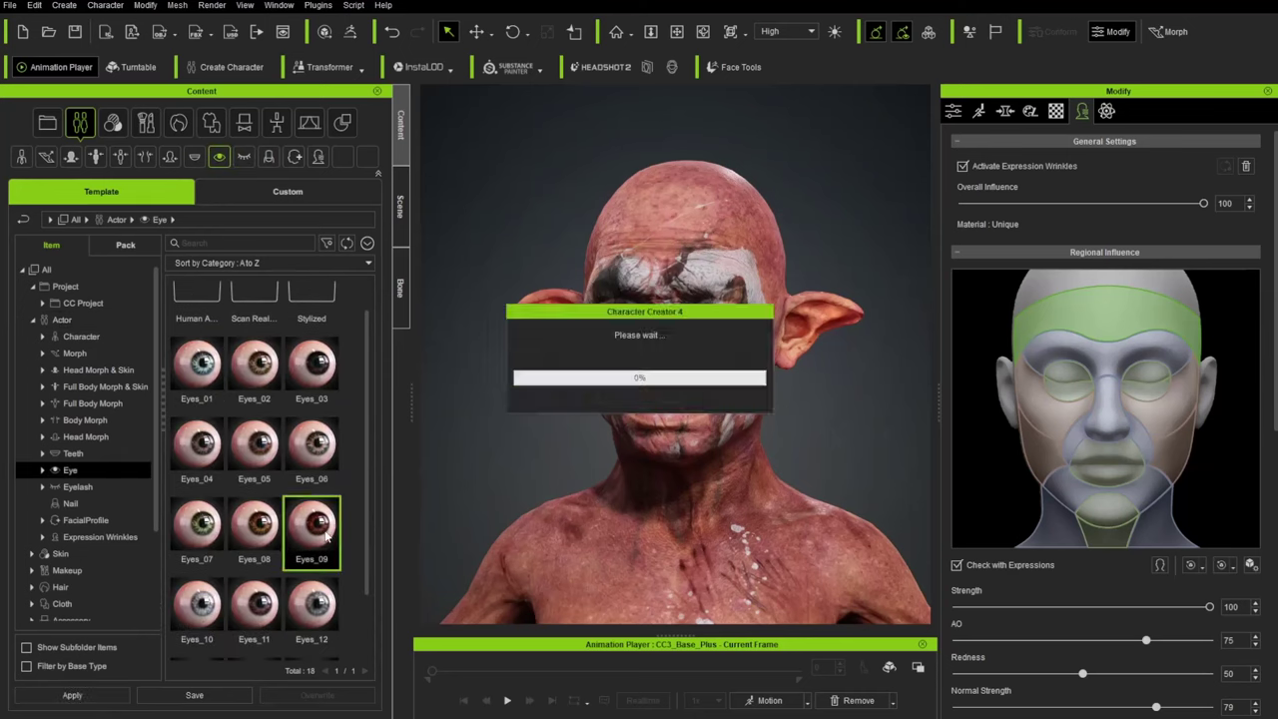
drag(571, 295, 555, 333)
click(622, 437)
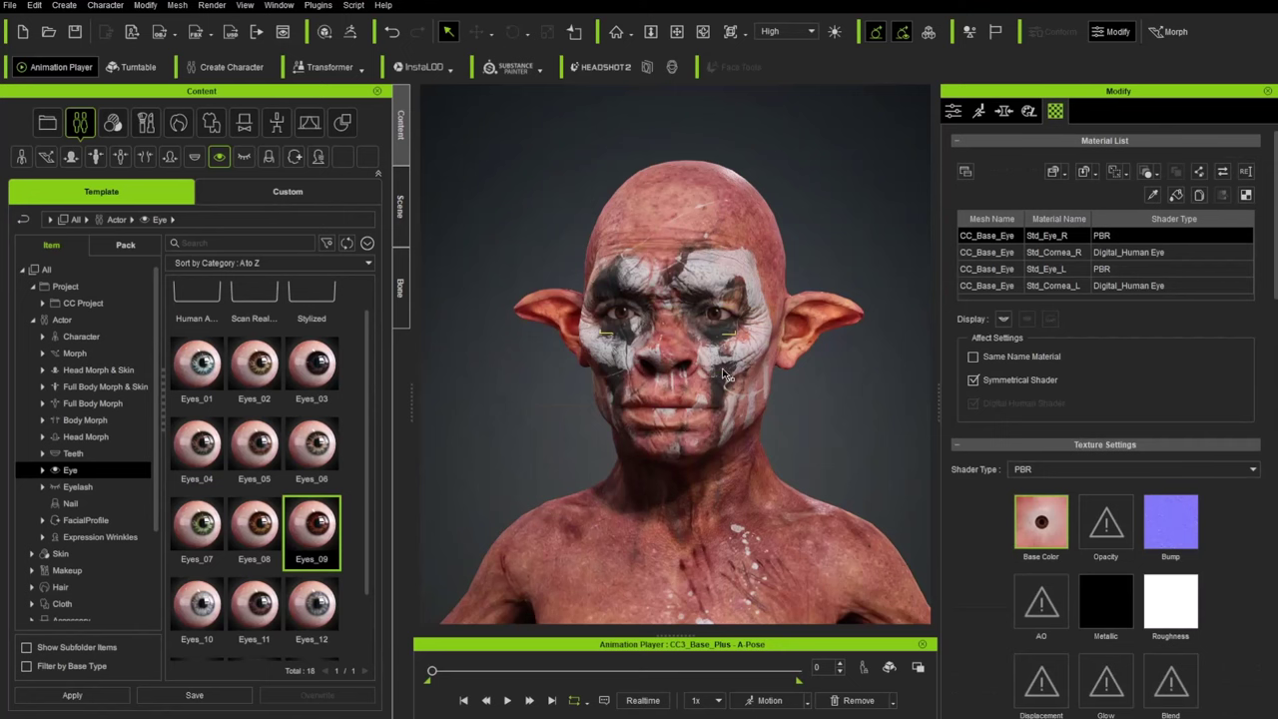
double_click(197, 608)
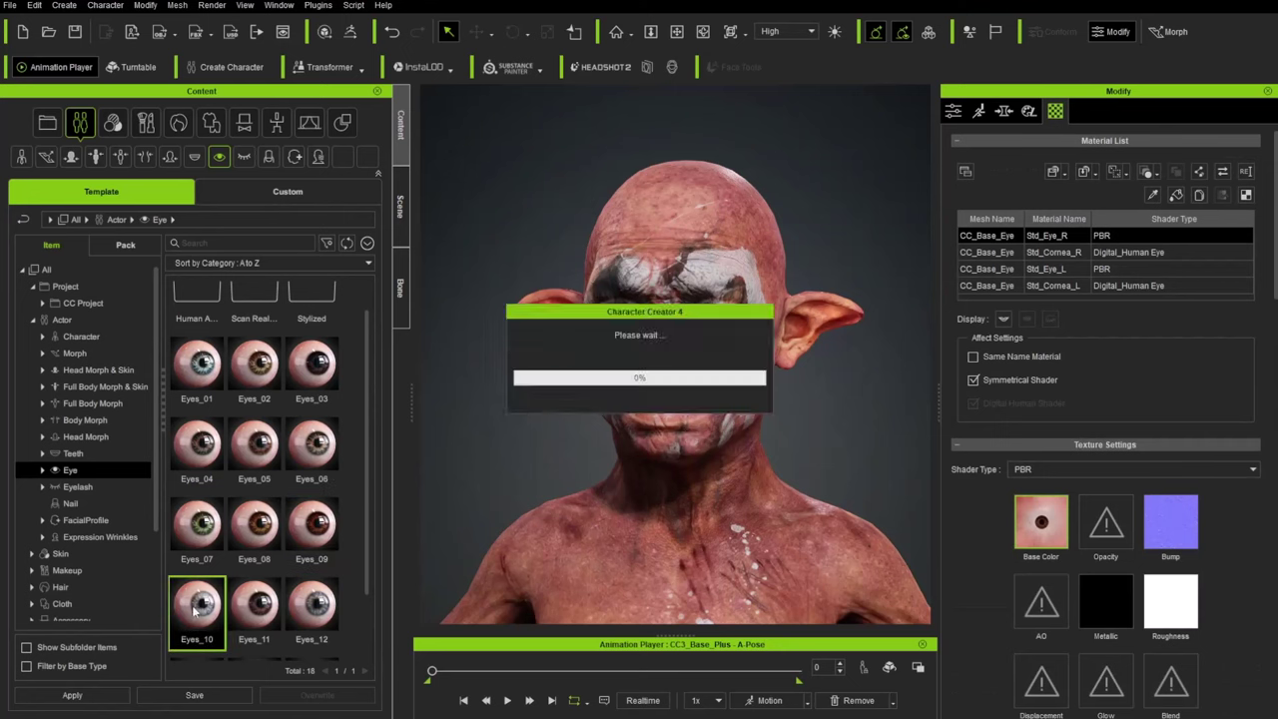
click(647, 397)
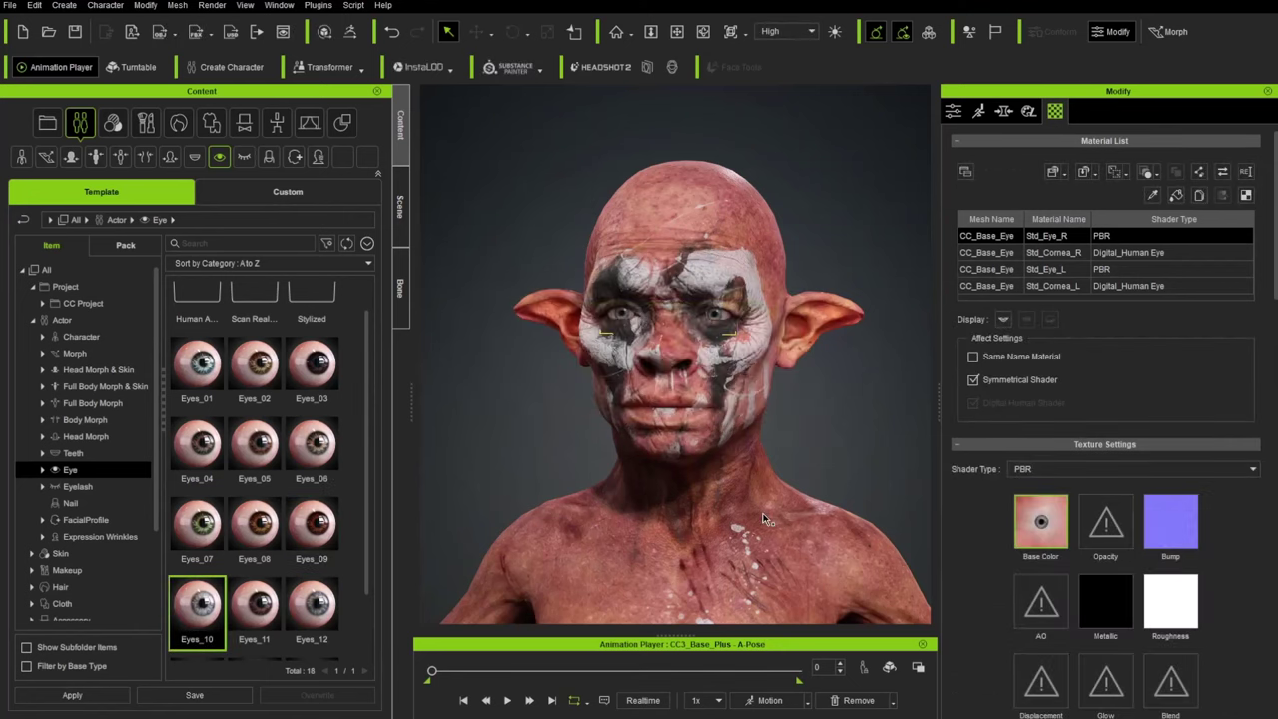
Browse the Actor presets for nails and expression wrinkles, including the Realistic and Stylized sets of Wrinkle Essentials
click(103, 488)
click(90, 503)
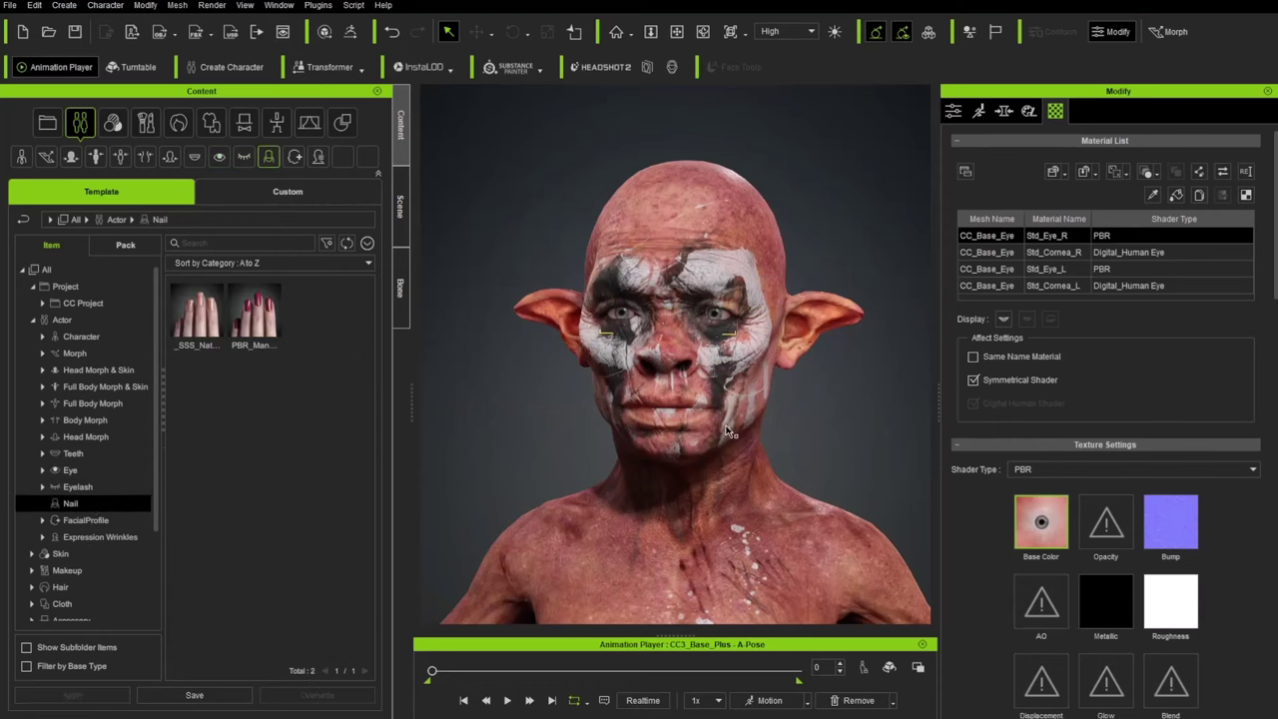
click(95, 538)
click(43, 537)
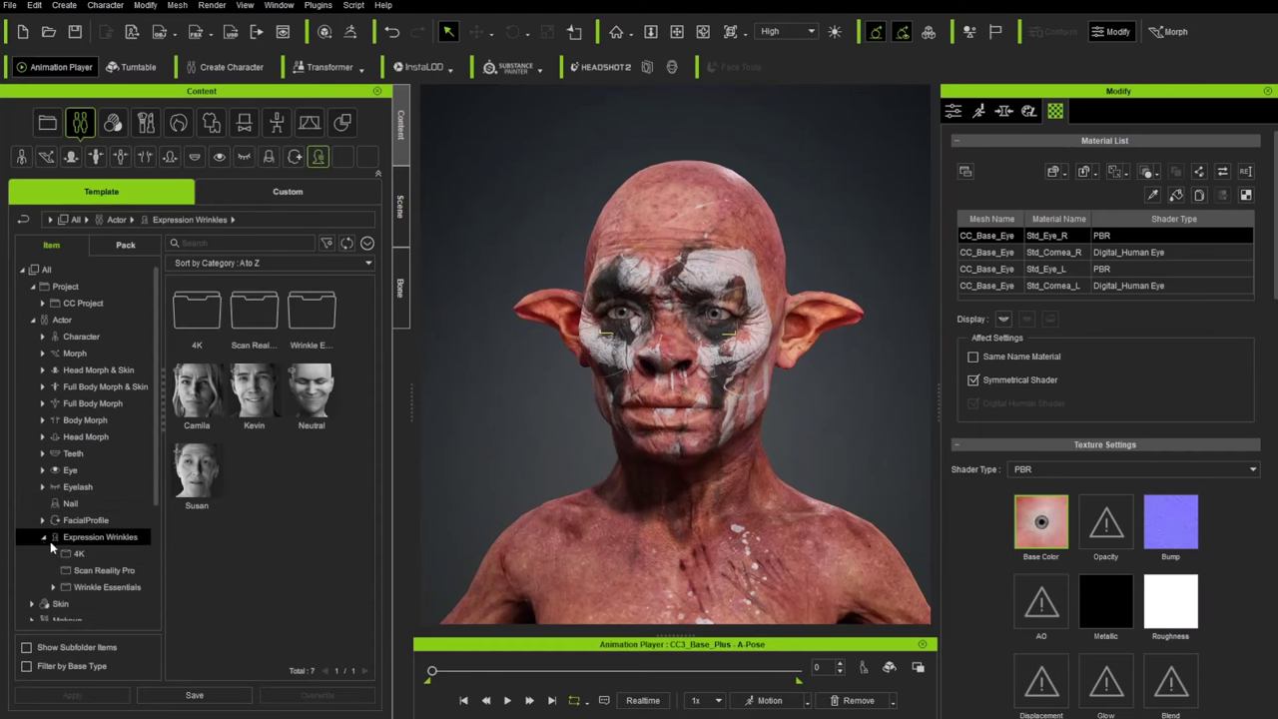
double_click(103, 590)
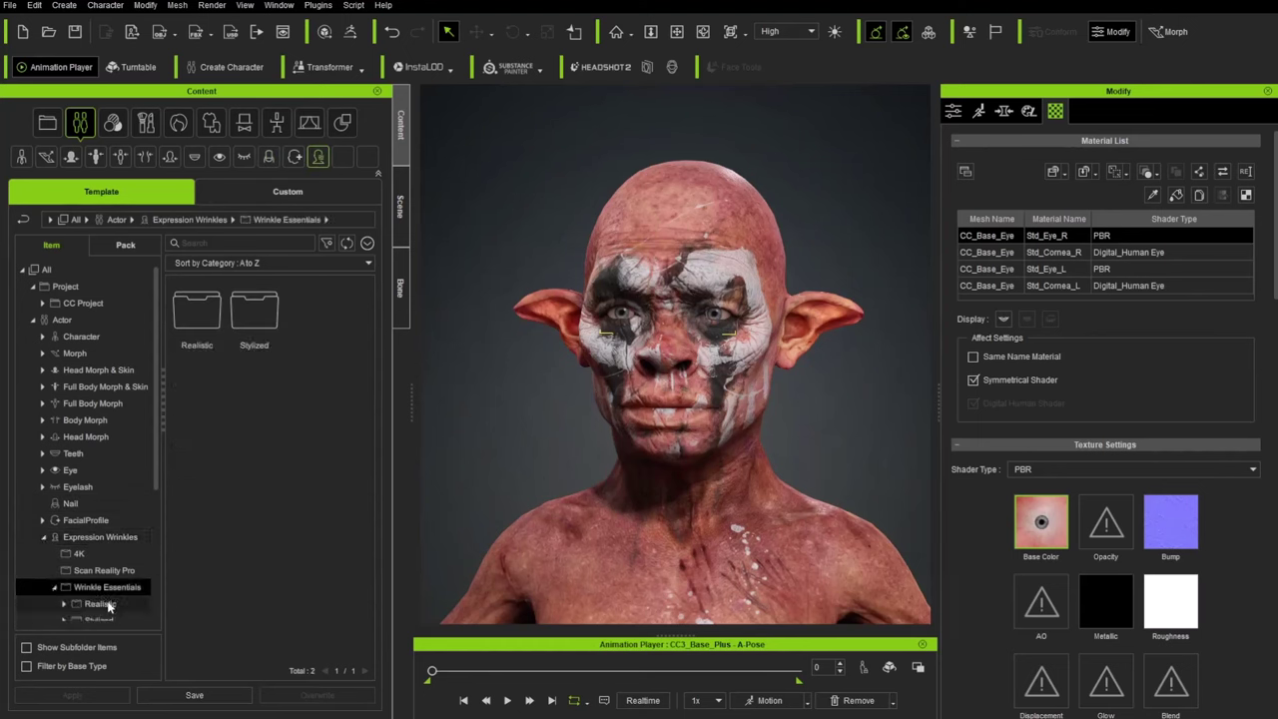
click(114, 603)
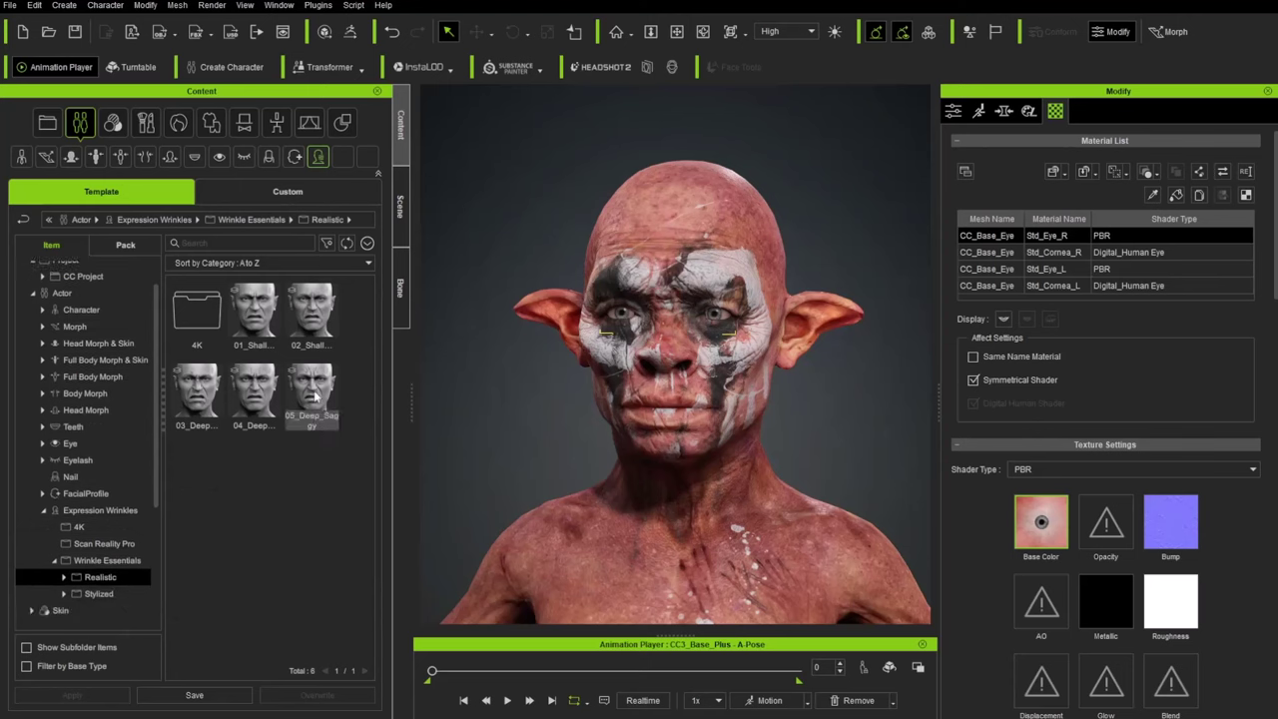
click(310, 315)
click(327, 382)
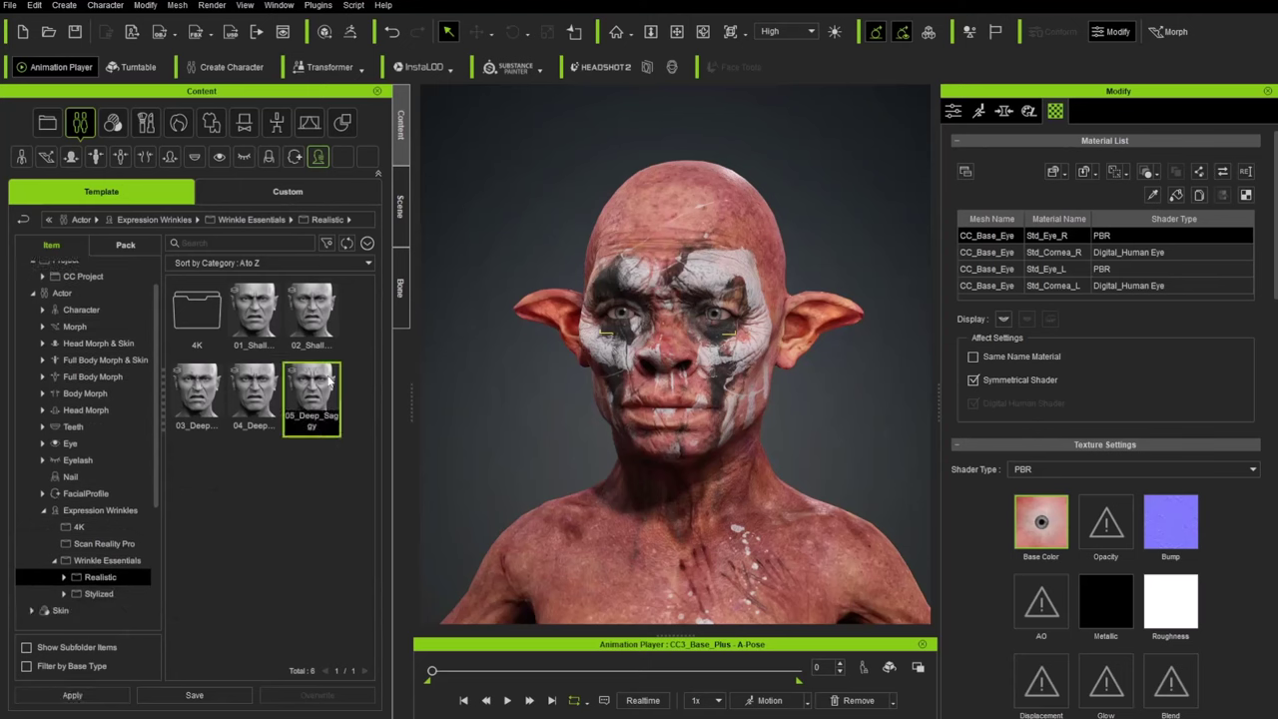
click(324, 313)
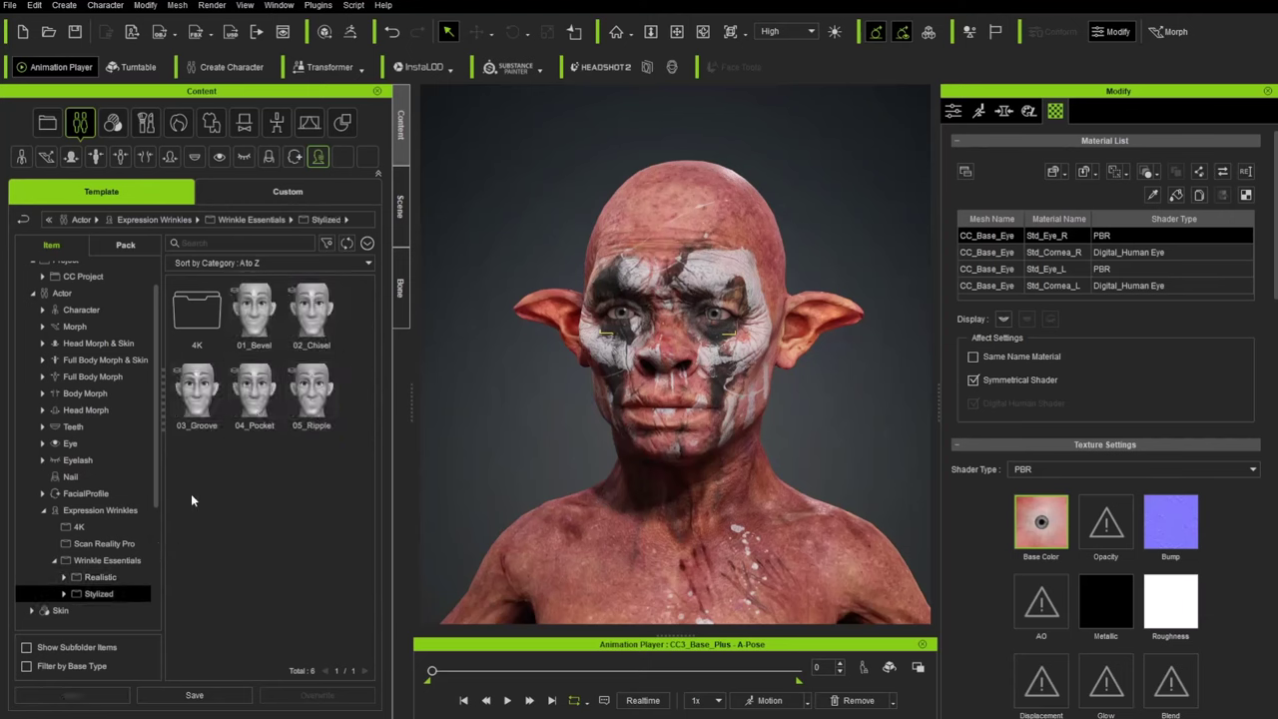
Look through the Scan Reality Pro and 4K sets of expression wrinkle presets
click(97, 559)
click(95, 544)
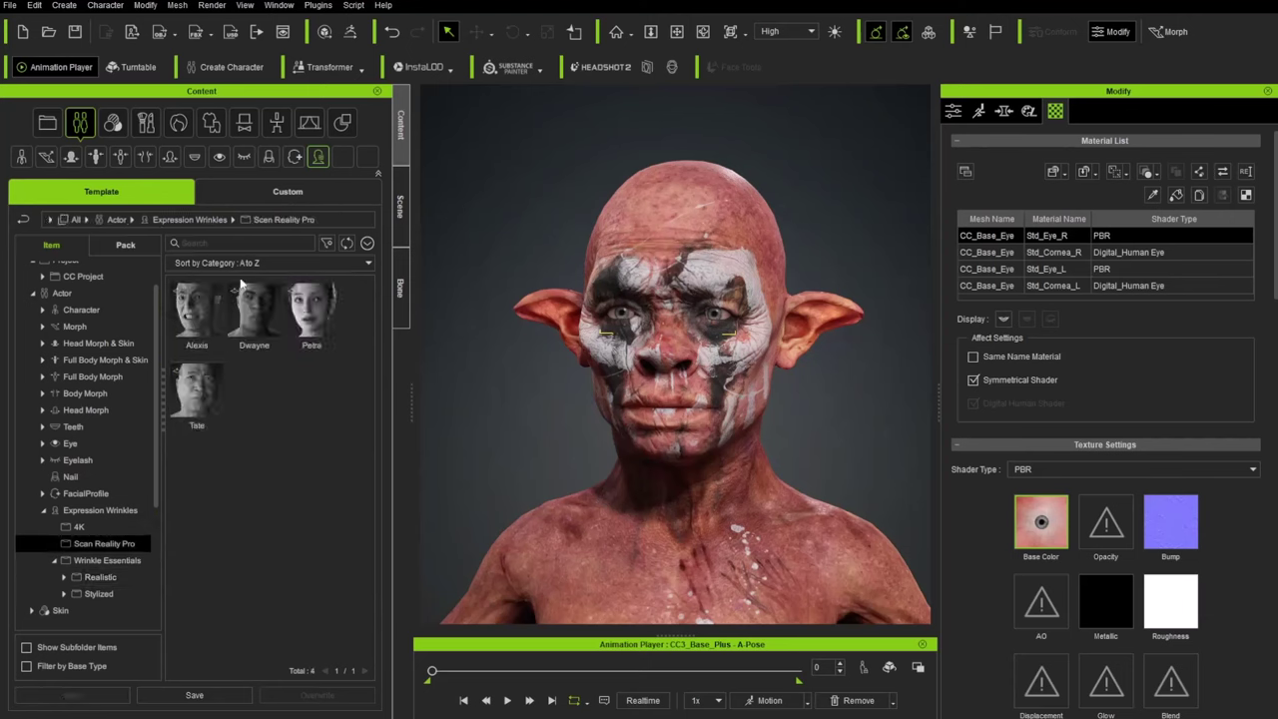
click(80, 526)
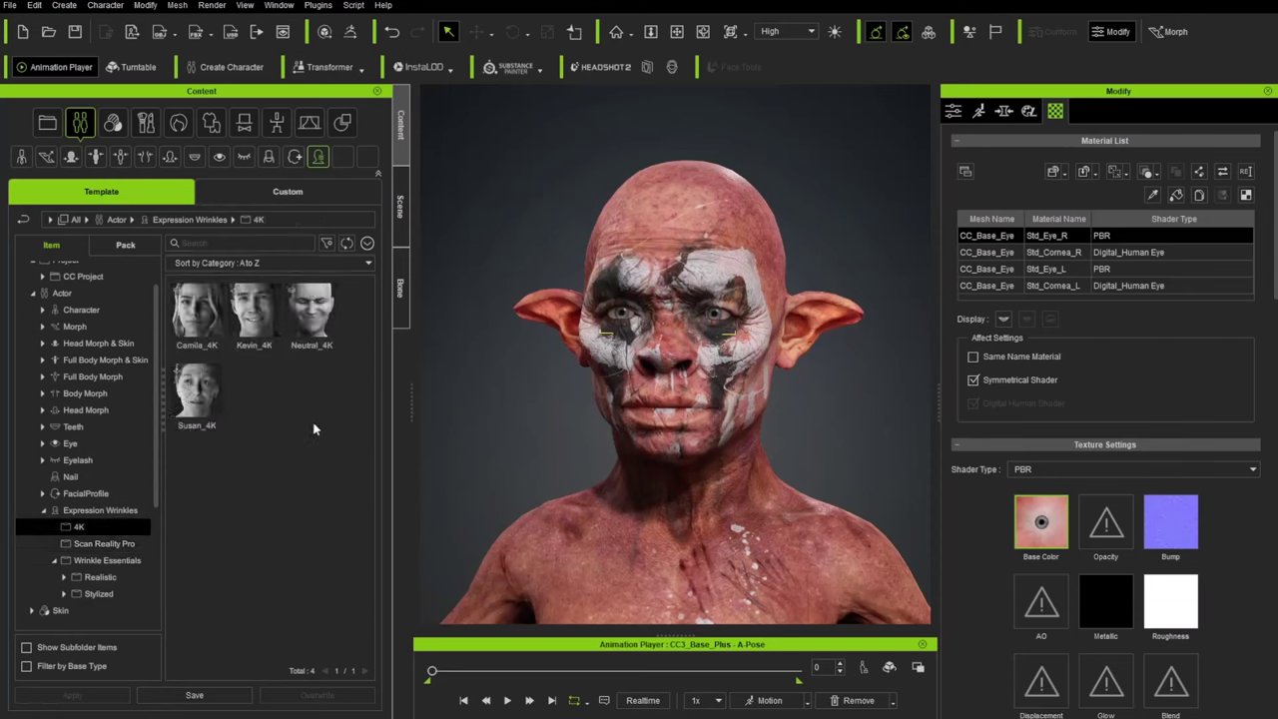
click(43, 511)
Open the Edit Facial tool for the goblin
click(807, 701)
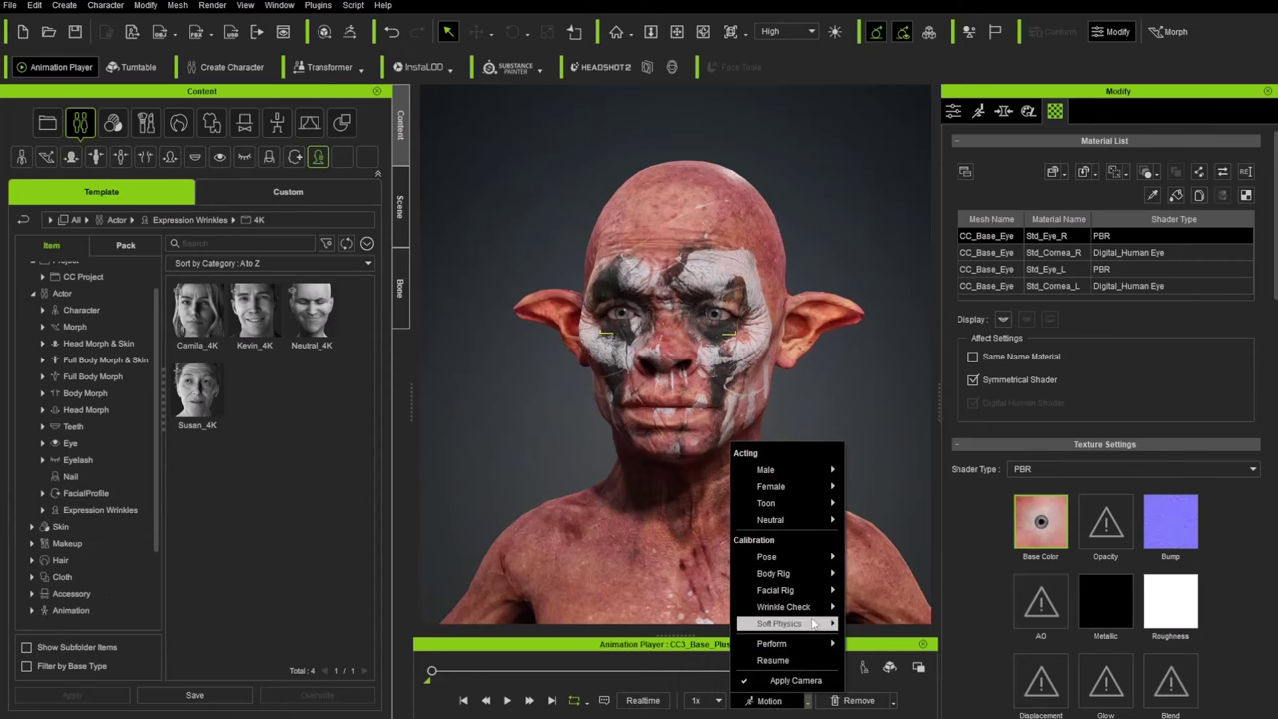
mouse_move(810, 597)
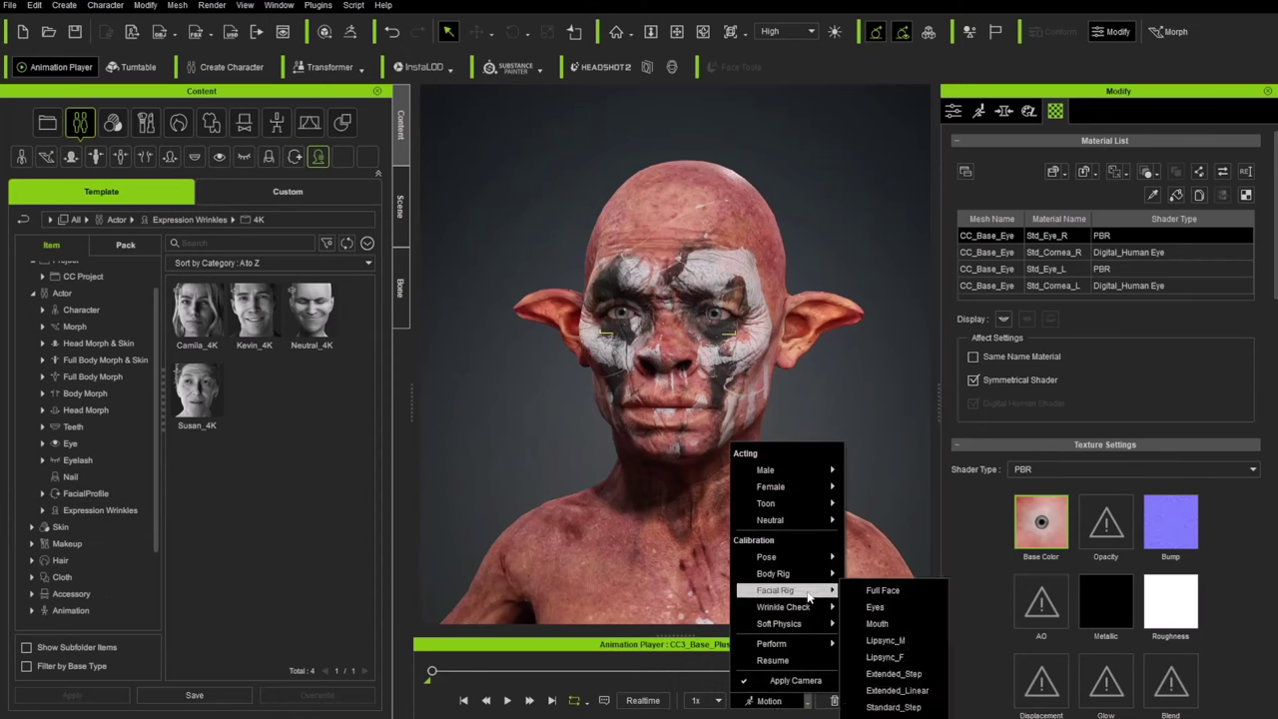
click(978, 110)
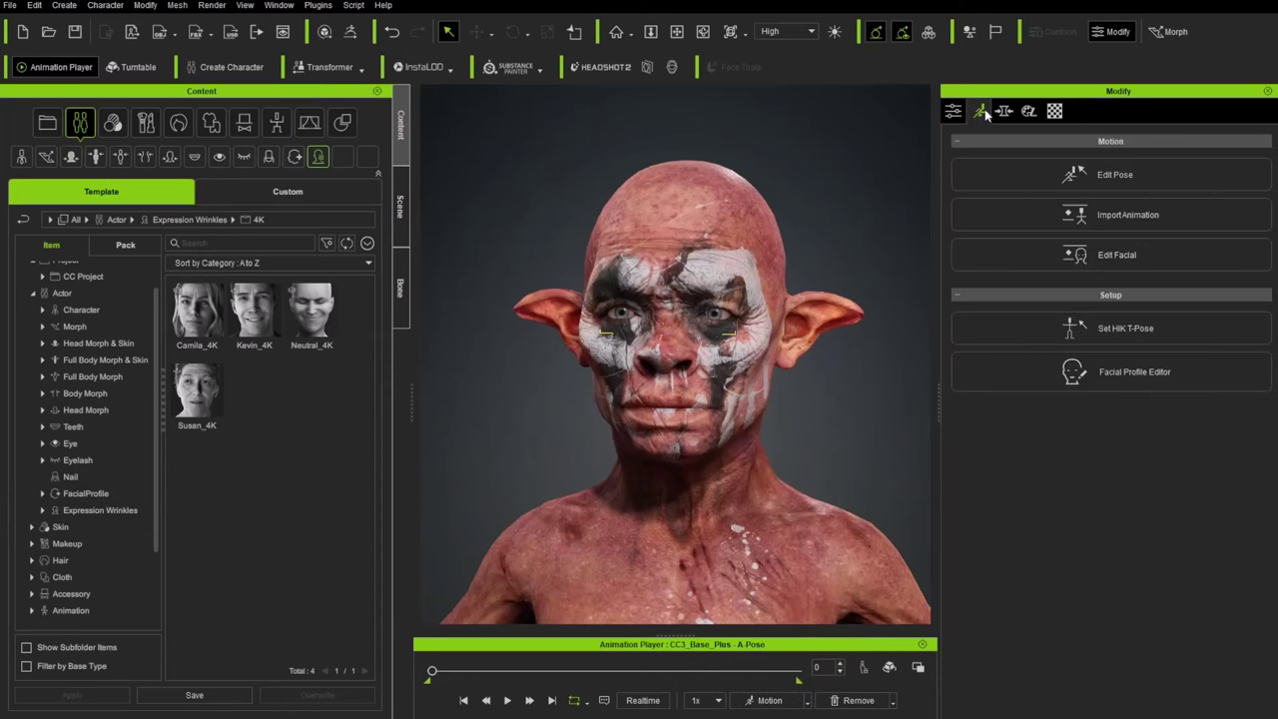
click(1145, 250)
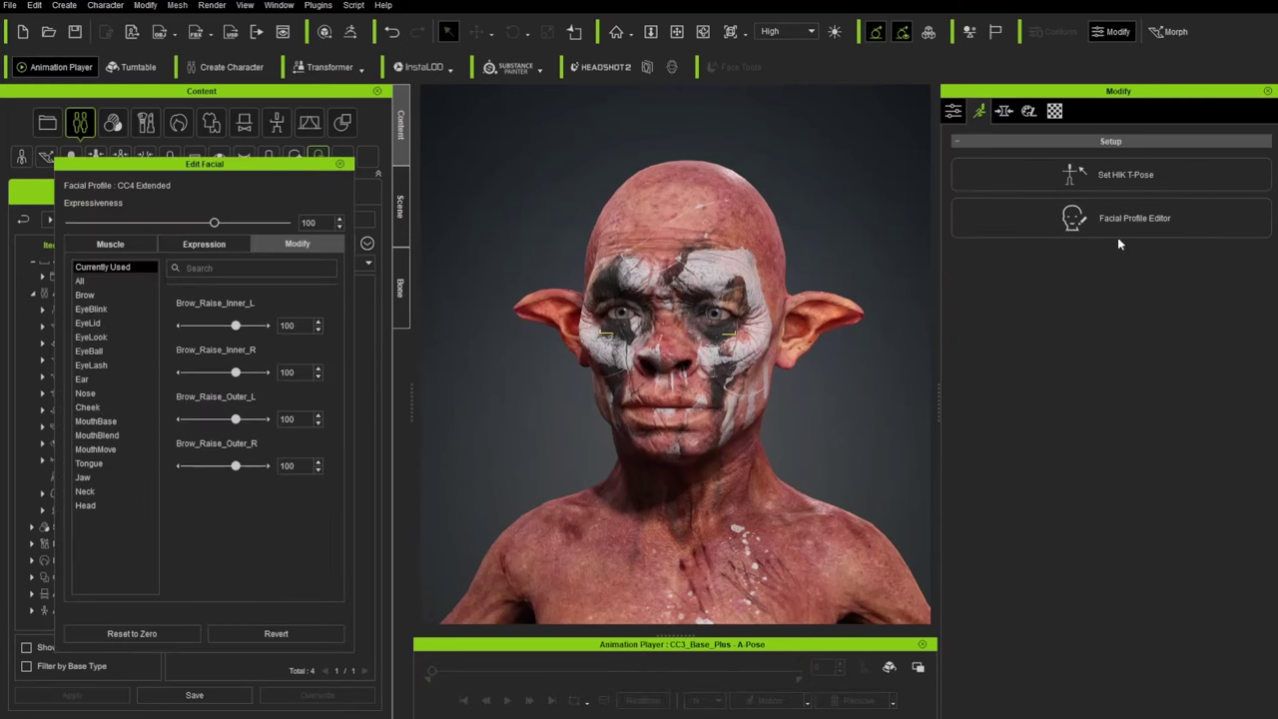
Adjust the goblin's eyebrows and eyes together with the facial muscle regions, in both move and rotation modes
click(104, 245)
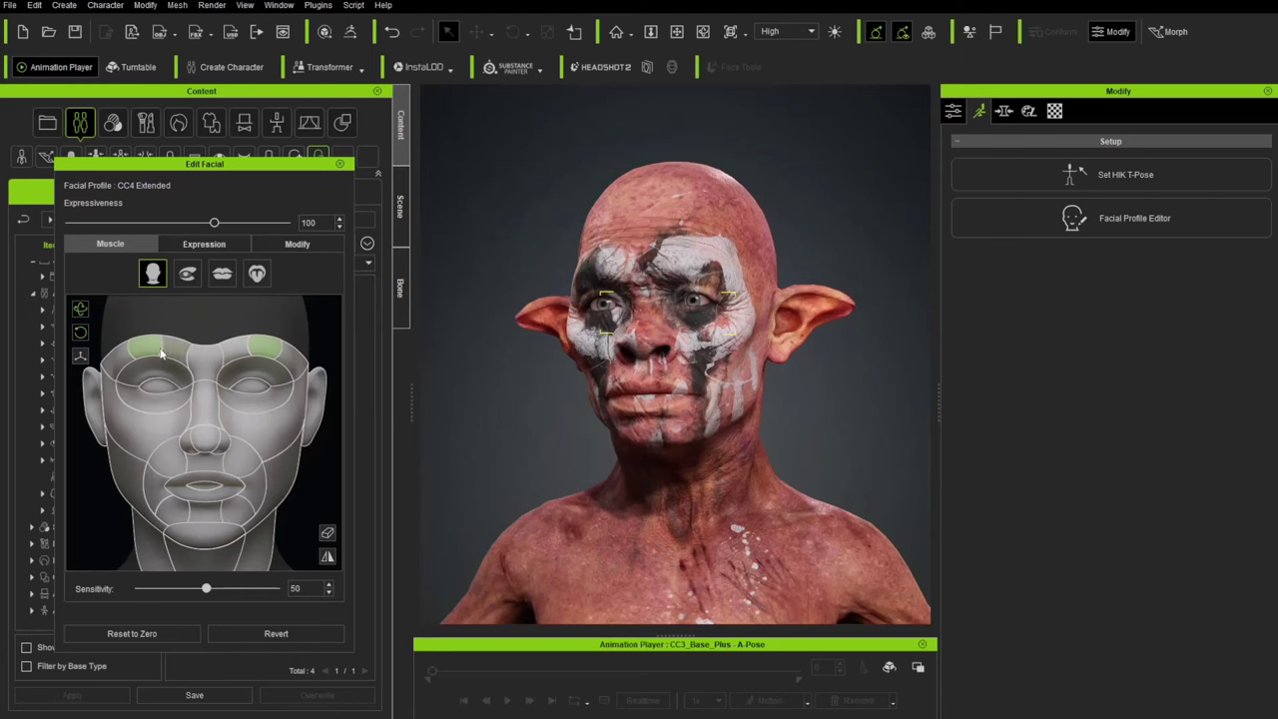
click(158, 385)
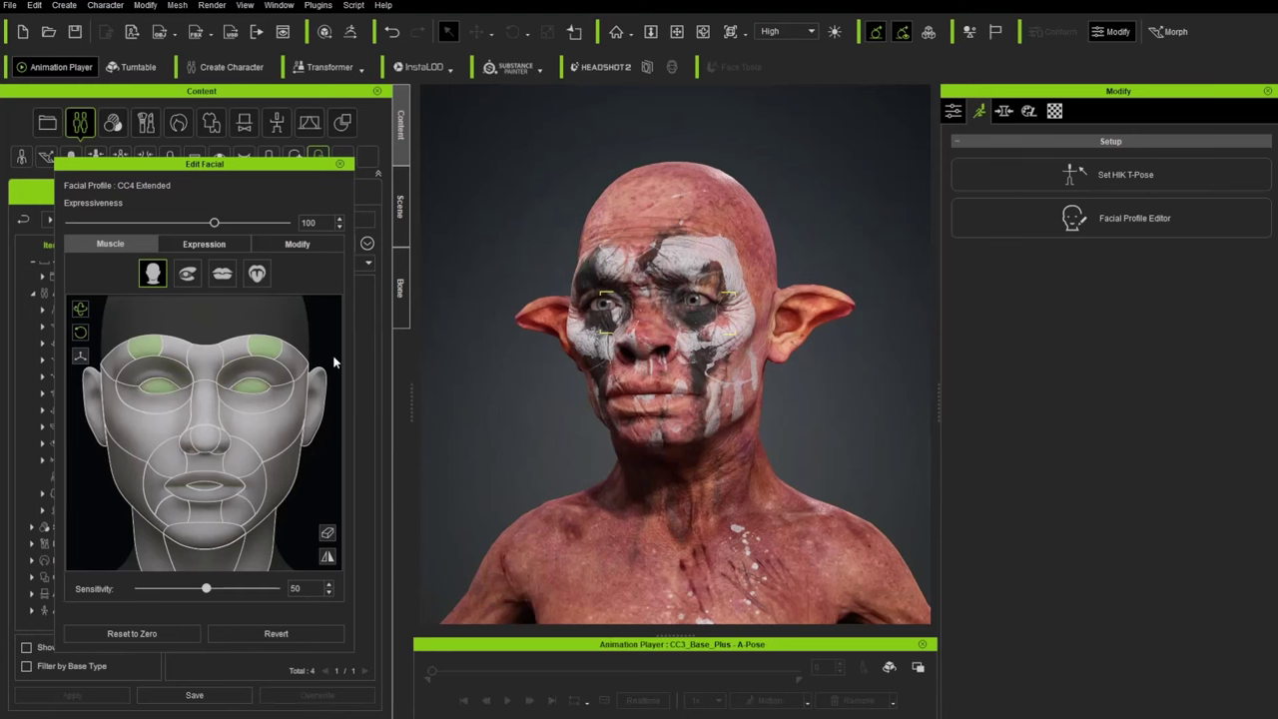
mouse_move(334, 359)
mouse_down()
mouse_move(322, 338)
mouse_move(337, 329)
mouse_move(328, 362)
mouse_move(351, 374)
mouse_move(348, 343)
mouse_move(297, 323)
mouse_move(335, 352)
mouse_move(315, 347)
mouse_up()
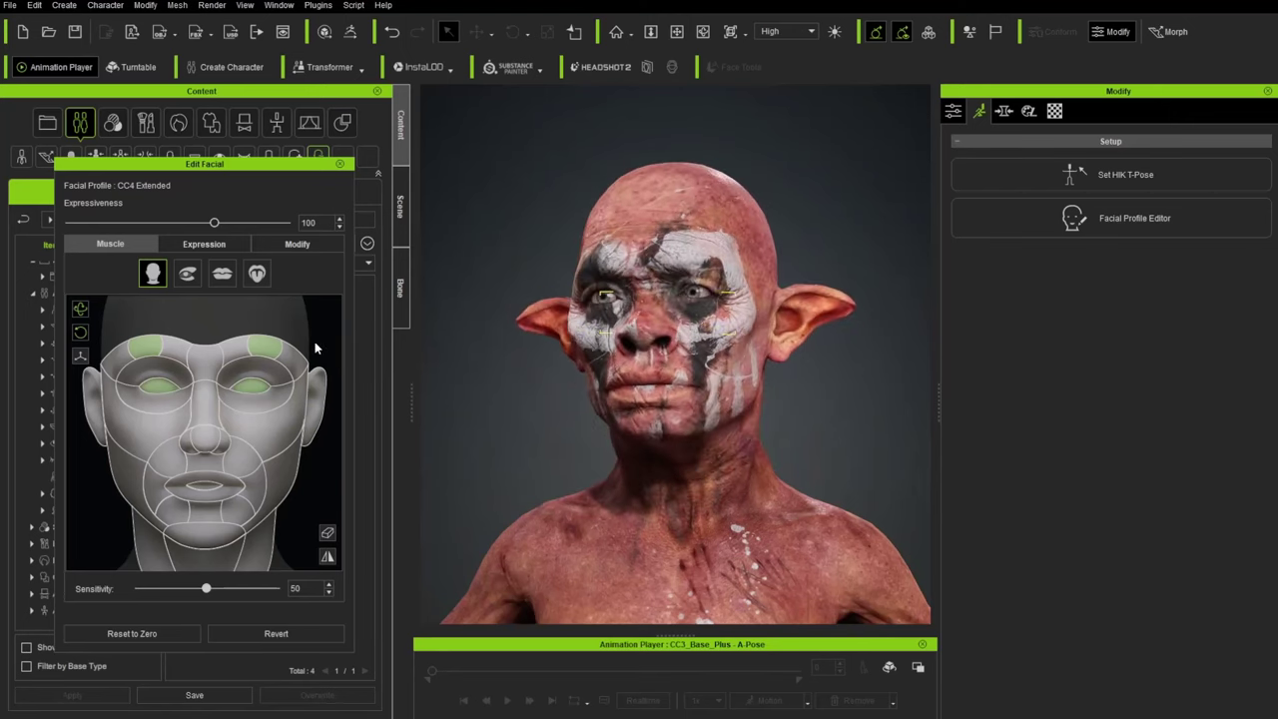
click(80, 333)
mouse_move(284, 325)
mouse_down()
mouse_move(367, 312)
mouse_move(248, 341)
mouse_move(360, 270)
mouse_move(360, 355)
mouse_move(316, 285)
mouse_move(305, 288)
mouse_up()
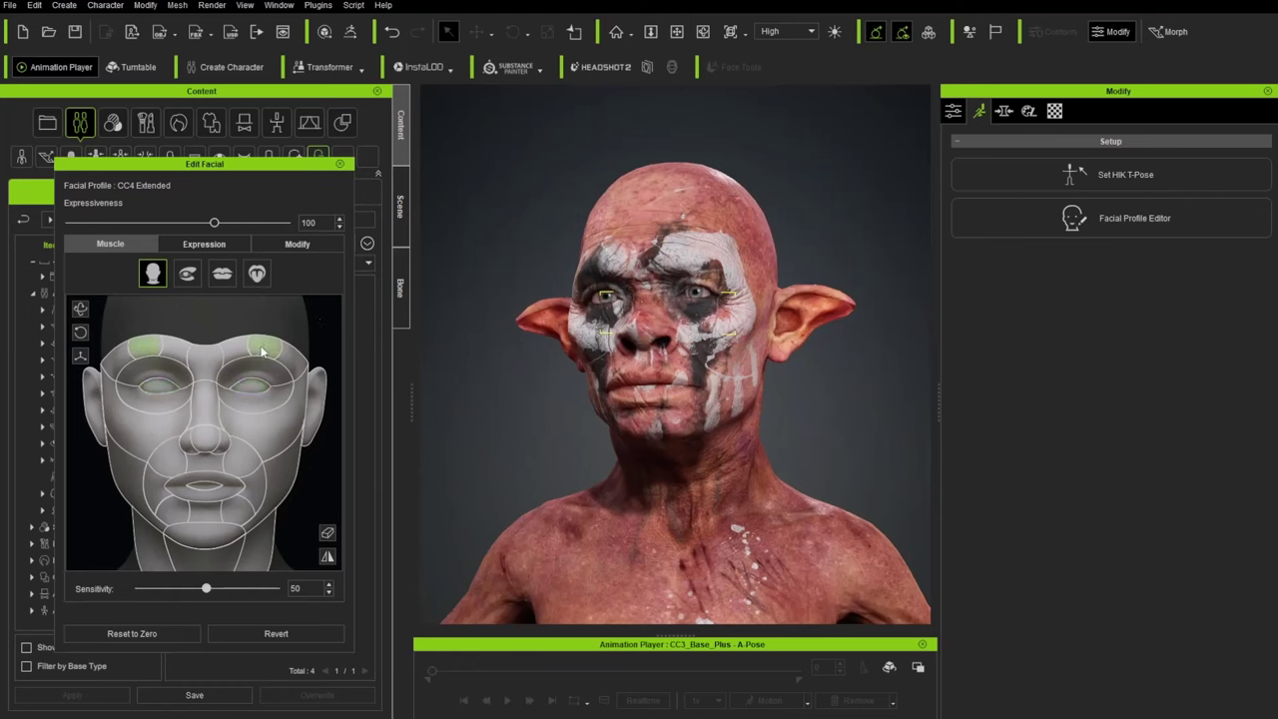
Raise each eyebrow and open the goblin's mouth using the brow, jaw and lip muscle regions
drag(264, 344, 338, 313)
drag(147, 362, 129, 295)
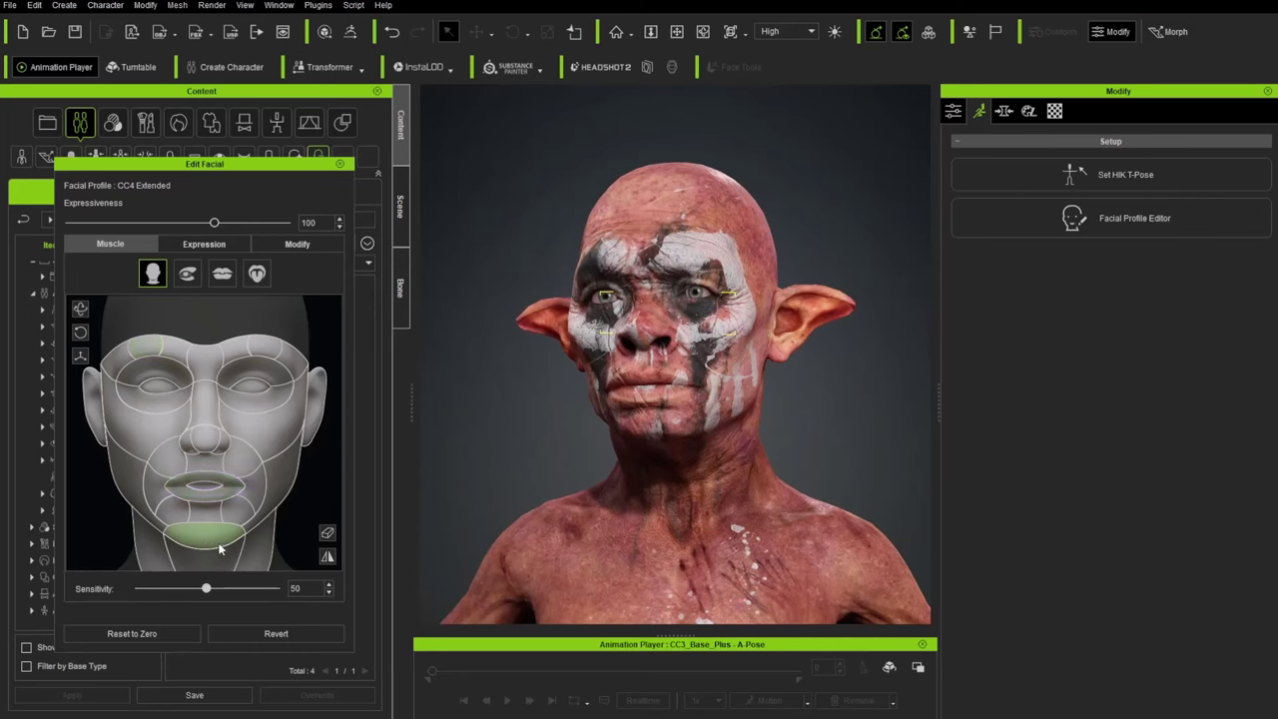
drag(211, 540, 161, 699)
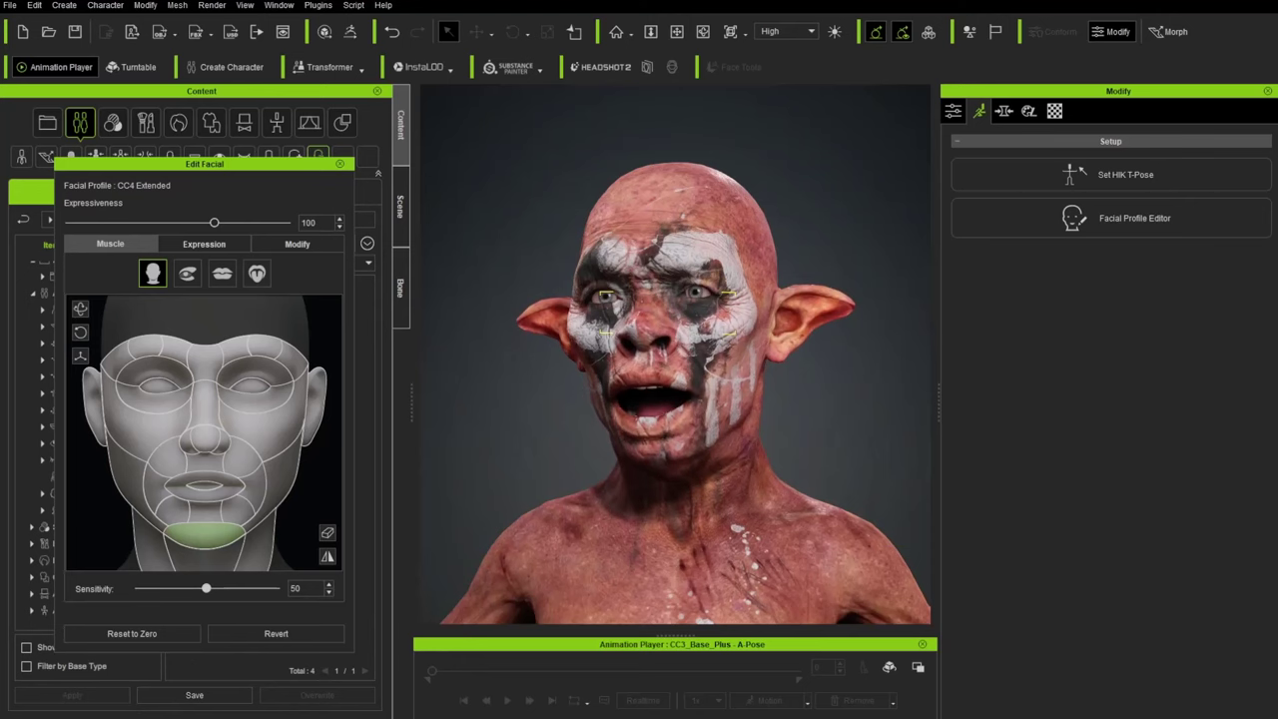
click(210, 484)
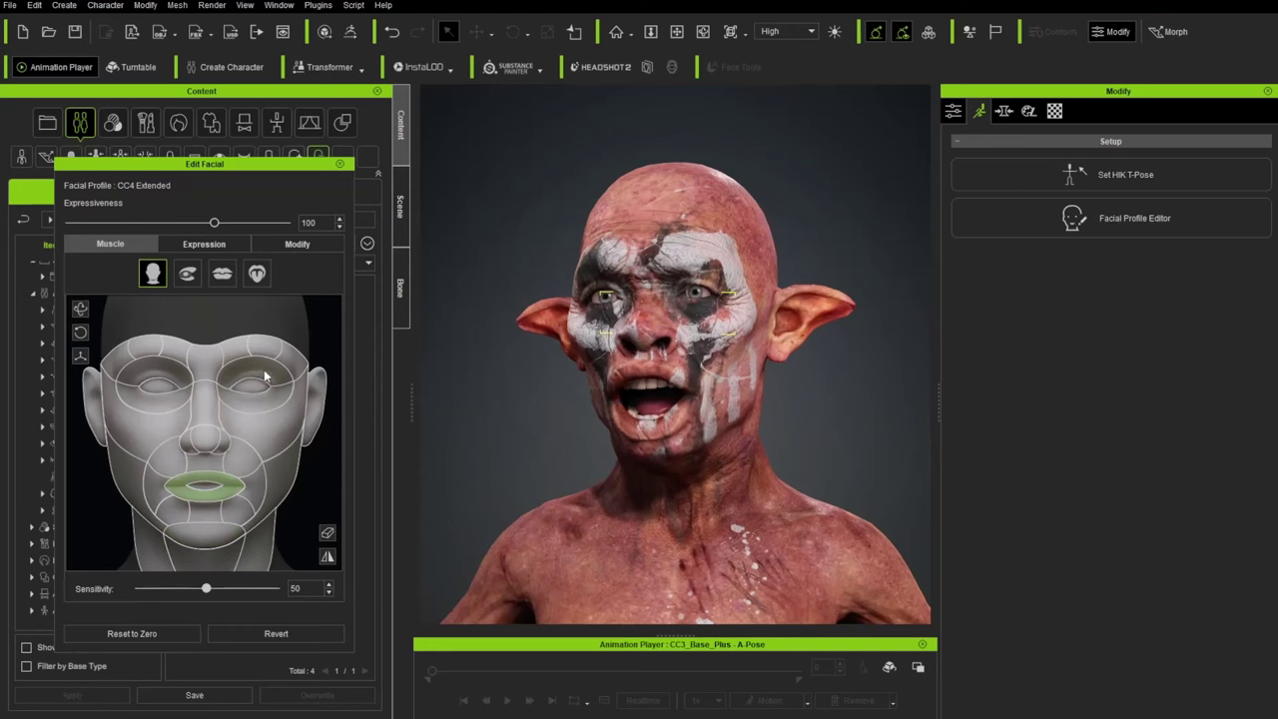
Apply the A1_Happy expression from the 01-Happy style to the goblin
click(217, 244)
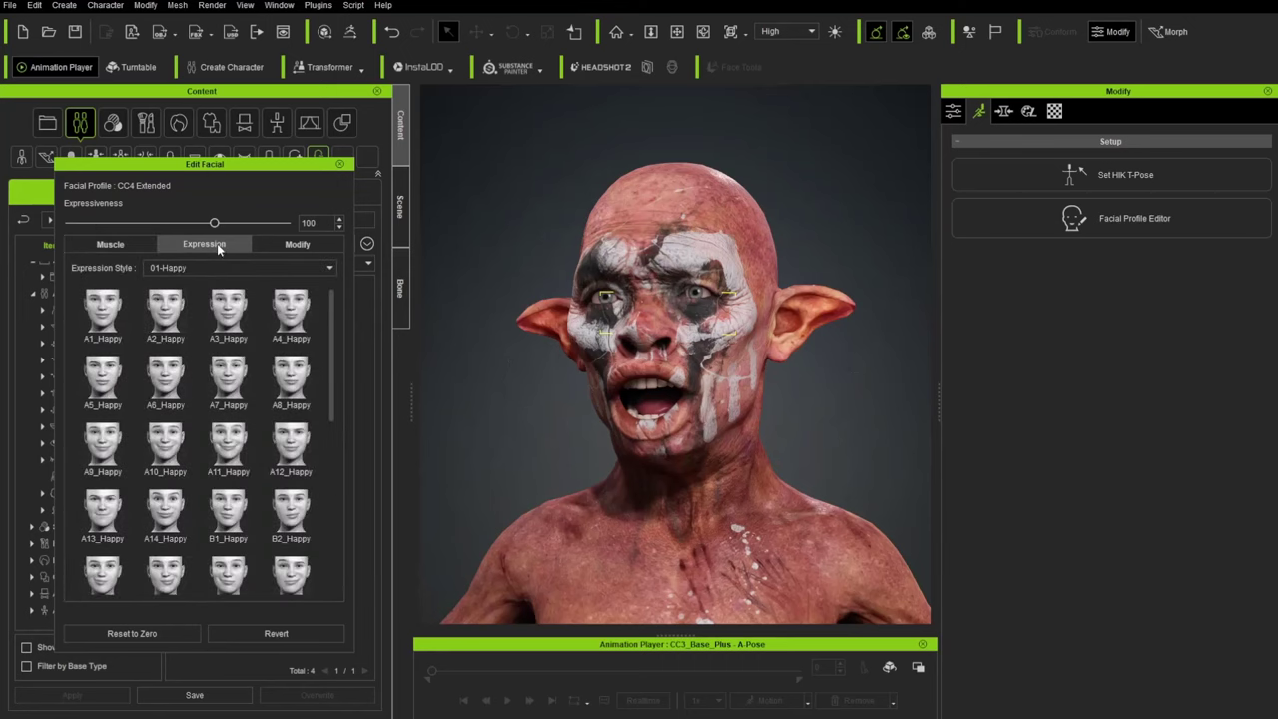
click(110, 318)
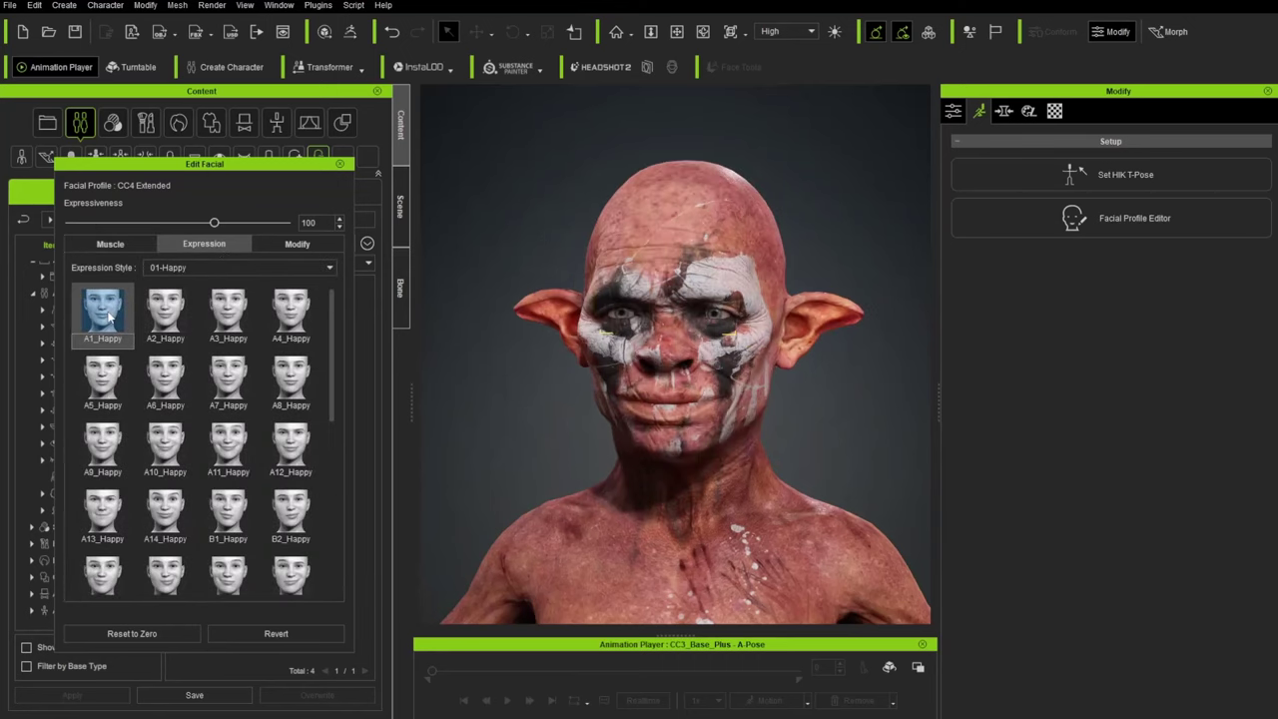
Preview the D5_Happy and D2_Happy expressions on the goblin
scroll(122, 369, down, 4)
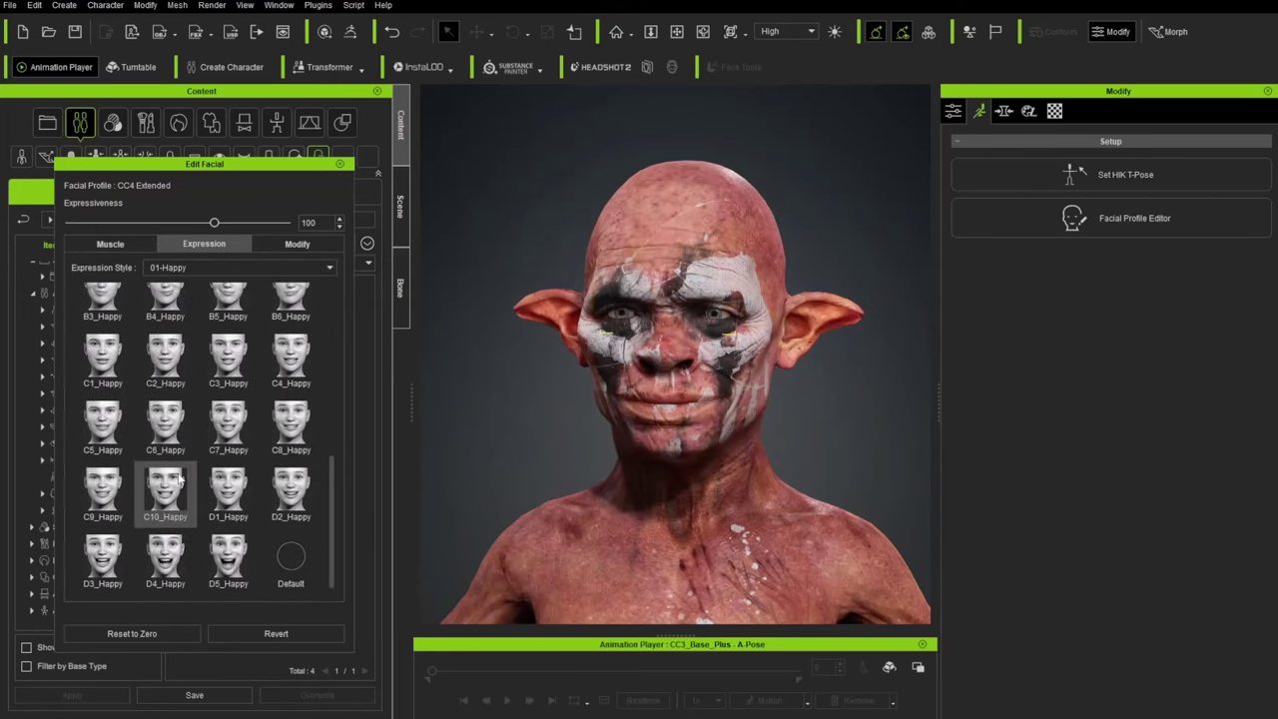
click(229, 559)
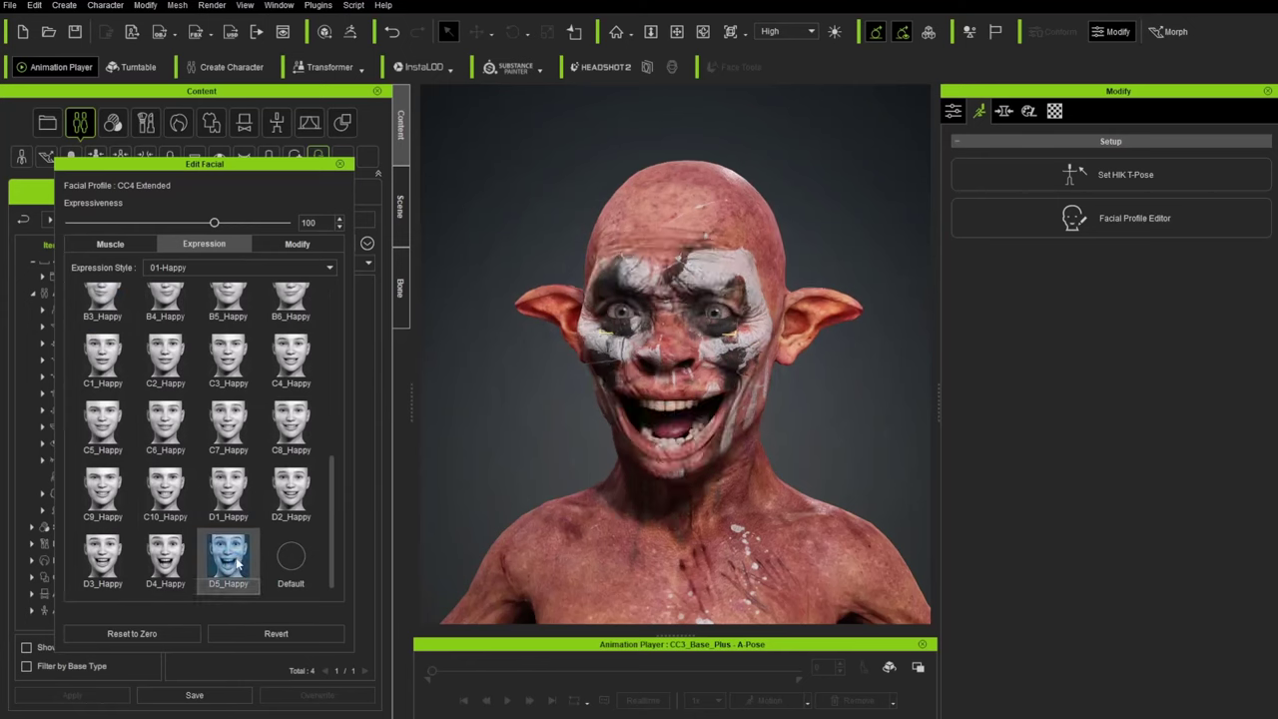
click(289, 493)
Switch the expression style to 02-Sad and preview several sad expressions on the goblin, ending with C4_Sad
click(211, 264)
click(186, 289)
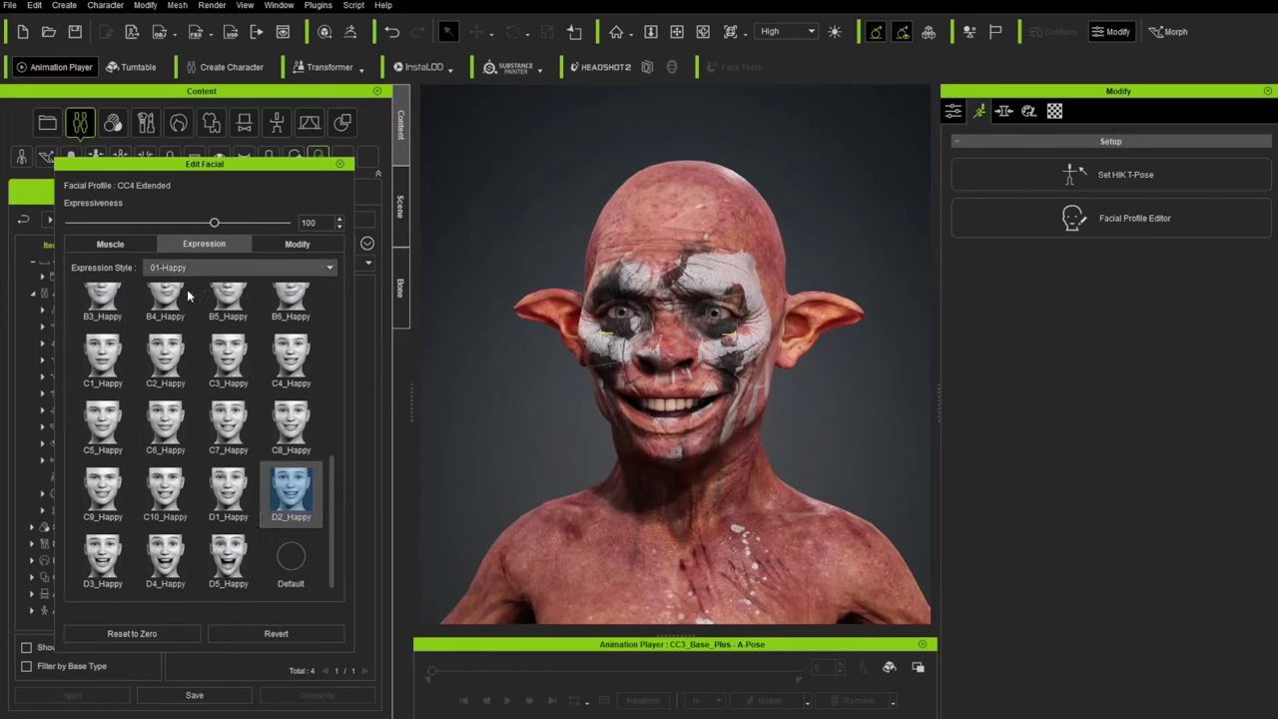
click(240, 444)
click(172, 438)
click(278, 387)
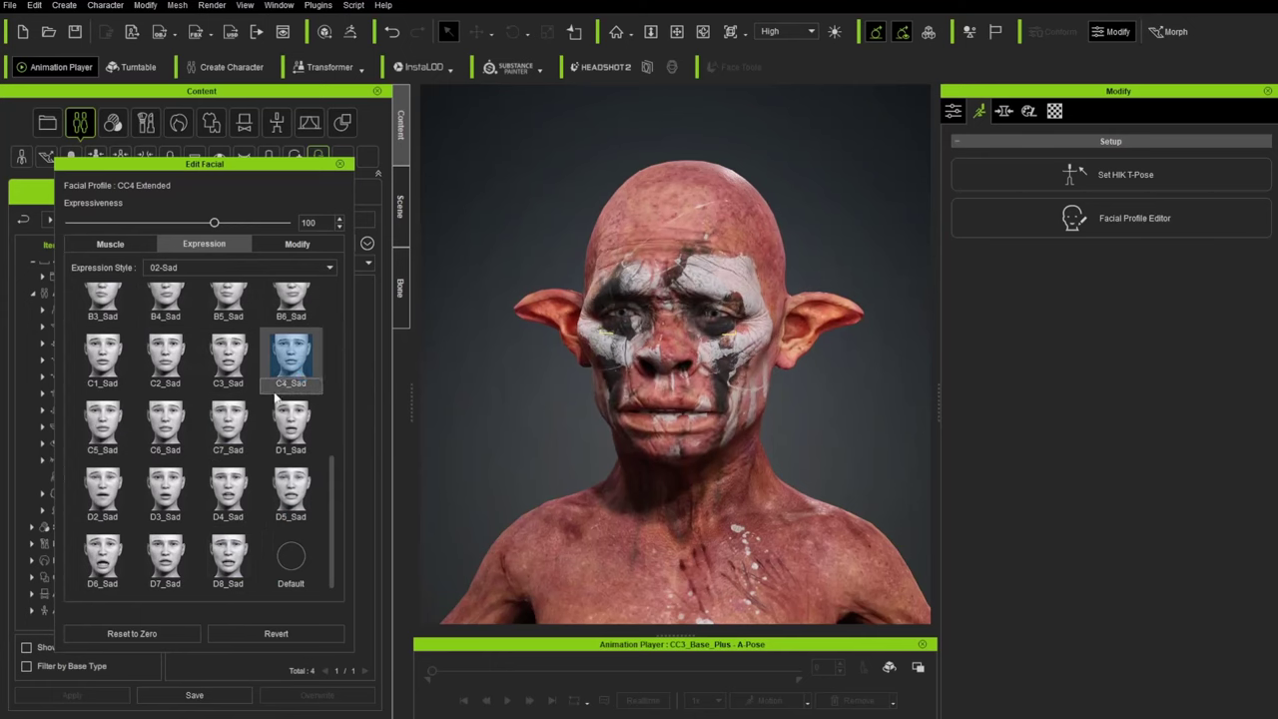
Switch the expression style to 03-Angry and try C4_Angry, C5_Angry, C9_Angry and D4_Angry on the goblin
click(220, 268)
click(178, 310)
click(193, 417)
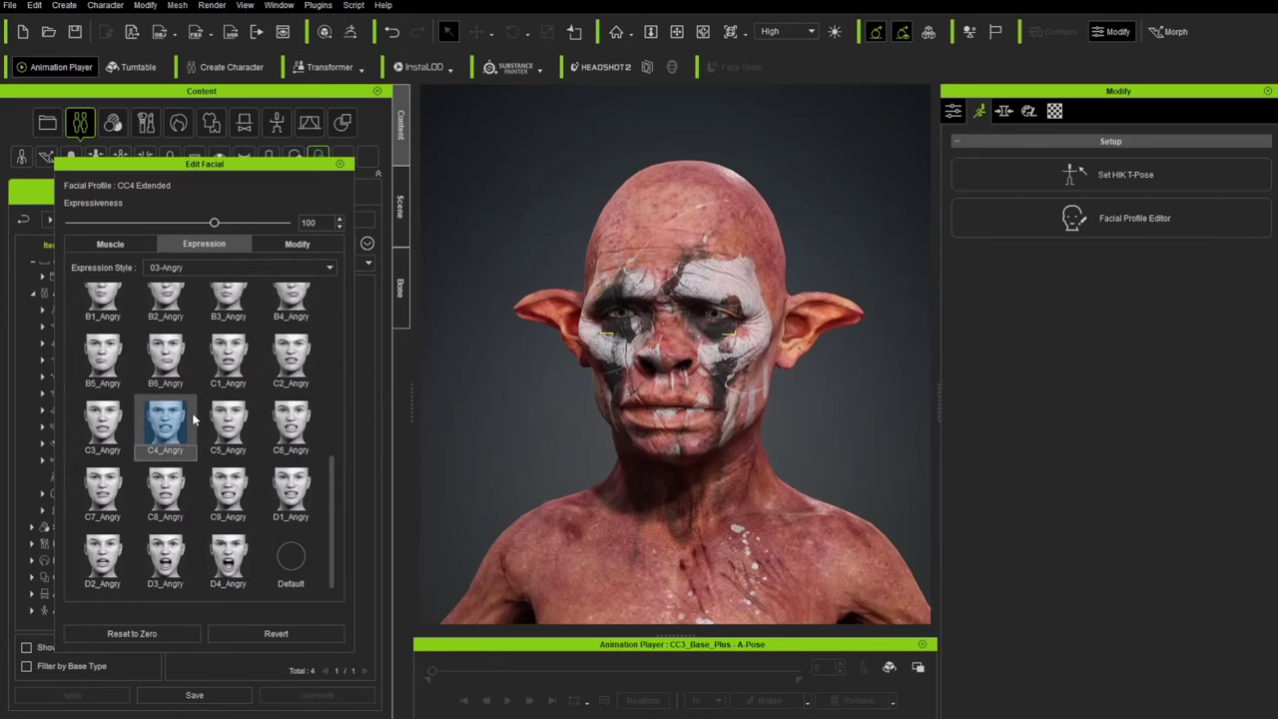
click(227, 424)
click(227, 490)
click(228, 561)
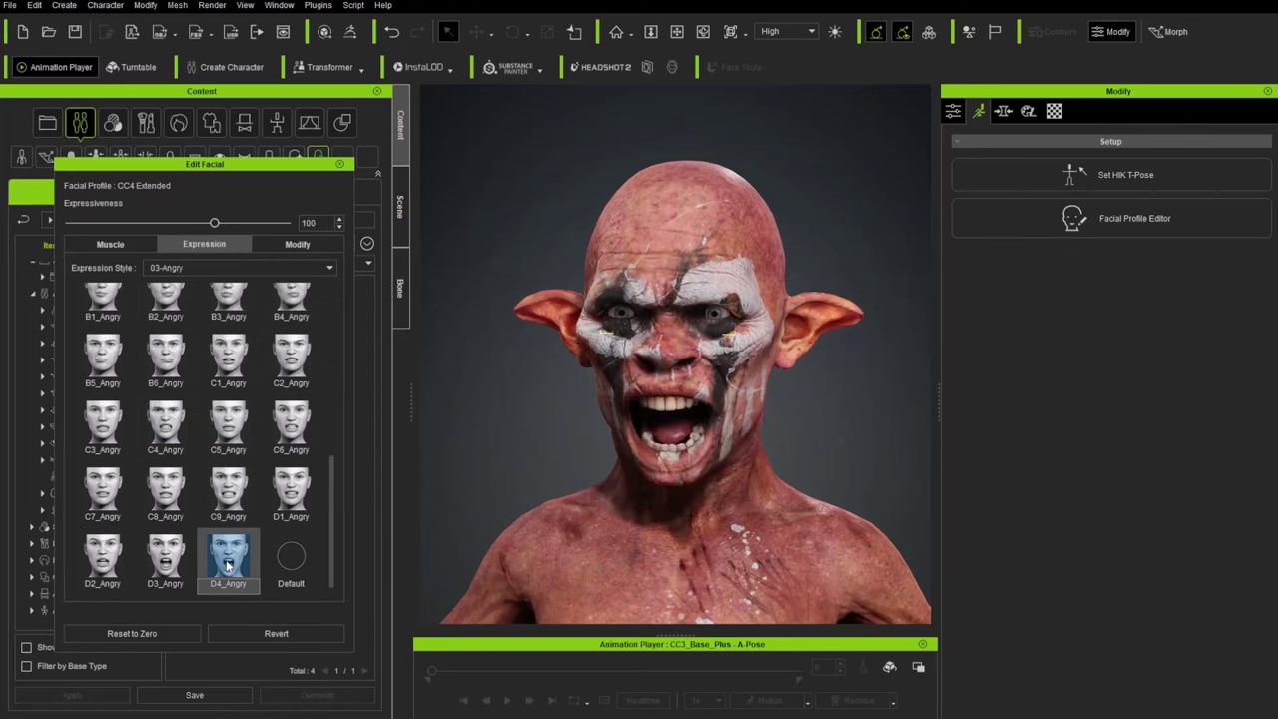
Compare milder and stronger angry expressions, apply C4_Angry to the goblin and close the facial editor
click(103, 299)
scroll(120, 329, up, 4)
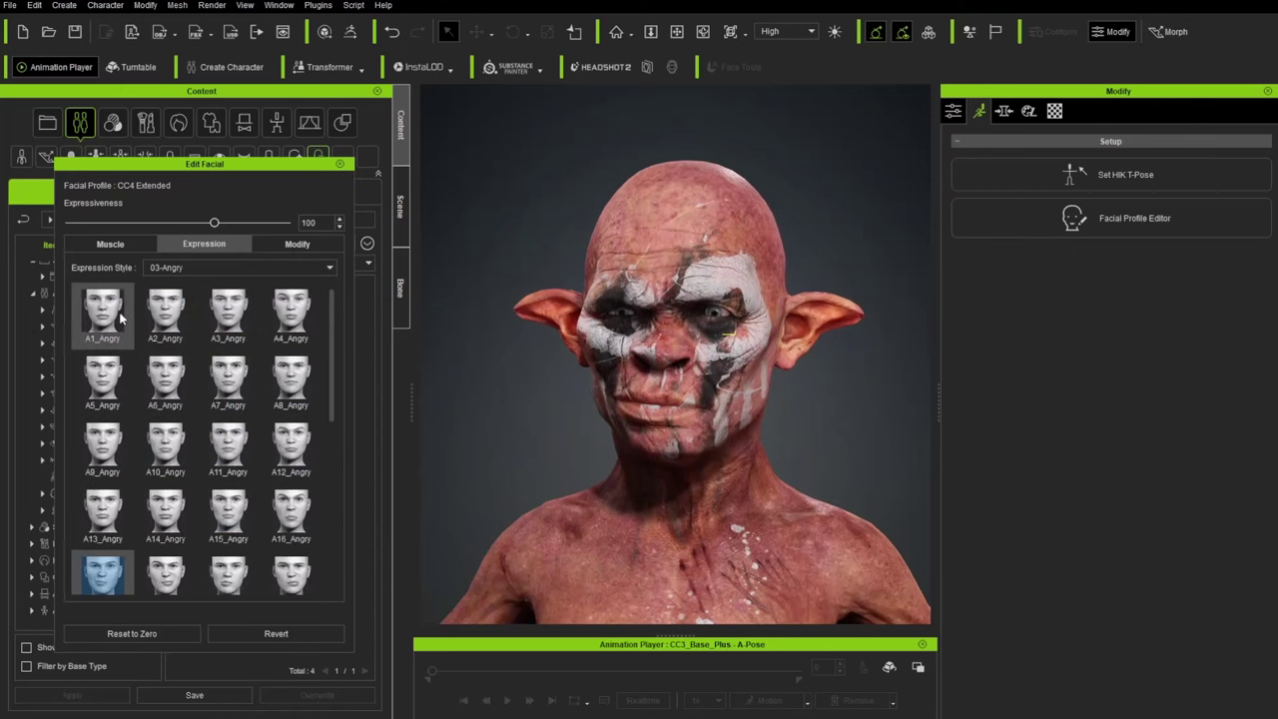
click(118, 316)
scroll(145, 350, down, 4)
click(168, 428)
click(228, 423)
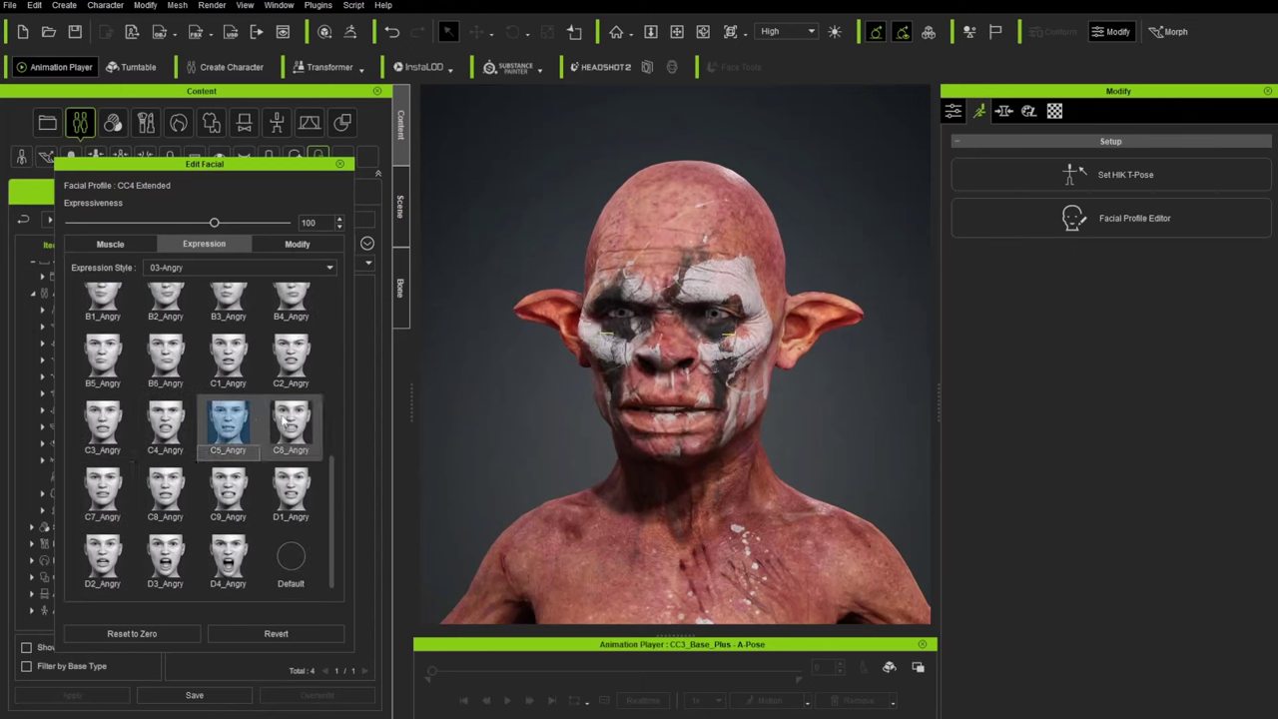
click(289, 424)
click(165, 424)
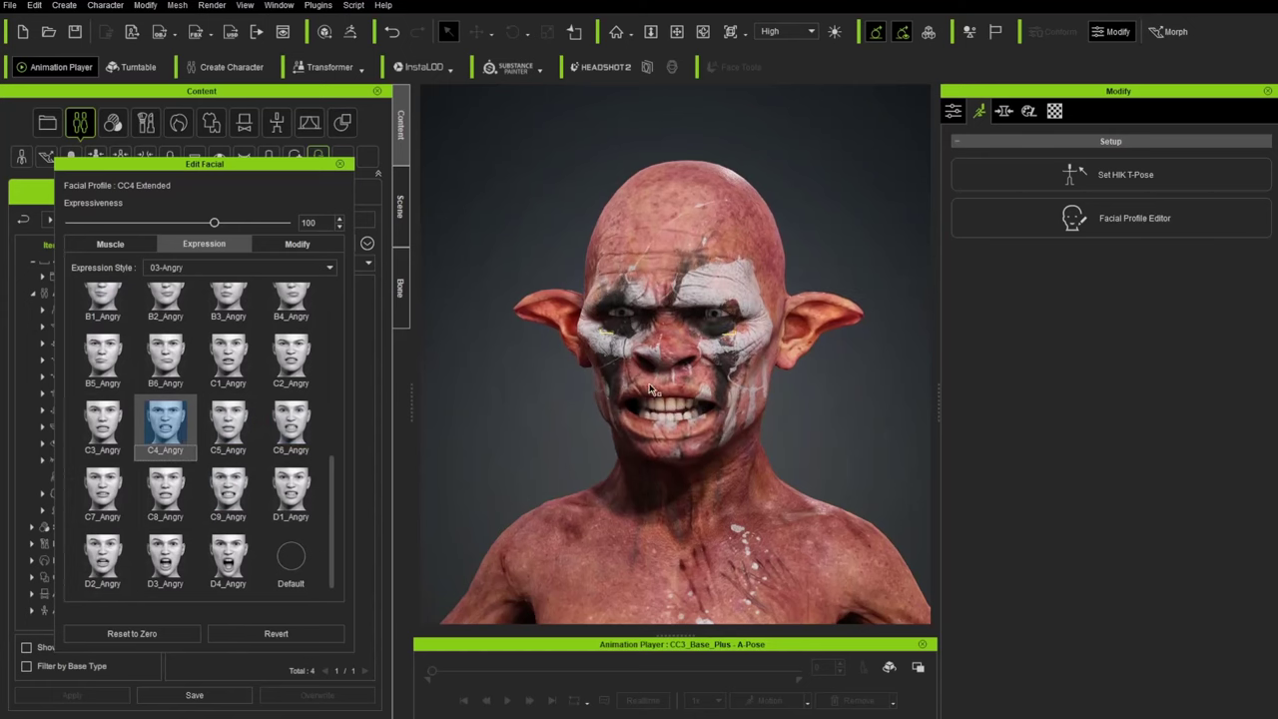
click(339, 164)
Replace the goblin's teeth object with a yellowed 1 Normal set from the Teeth templates
click(399, 202)
click(401, 130)
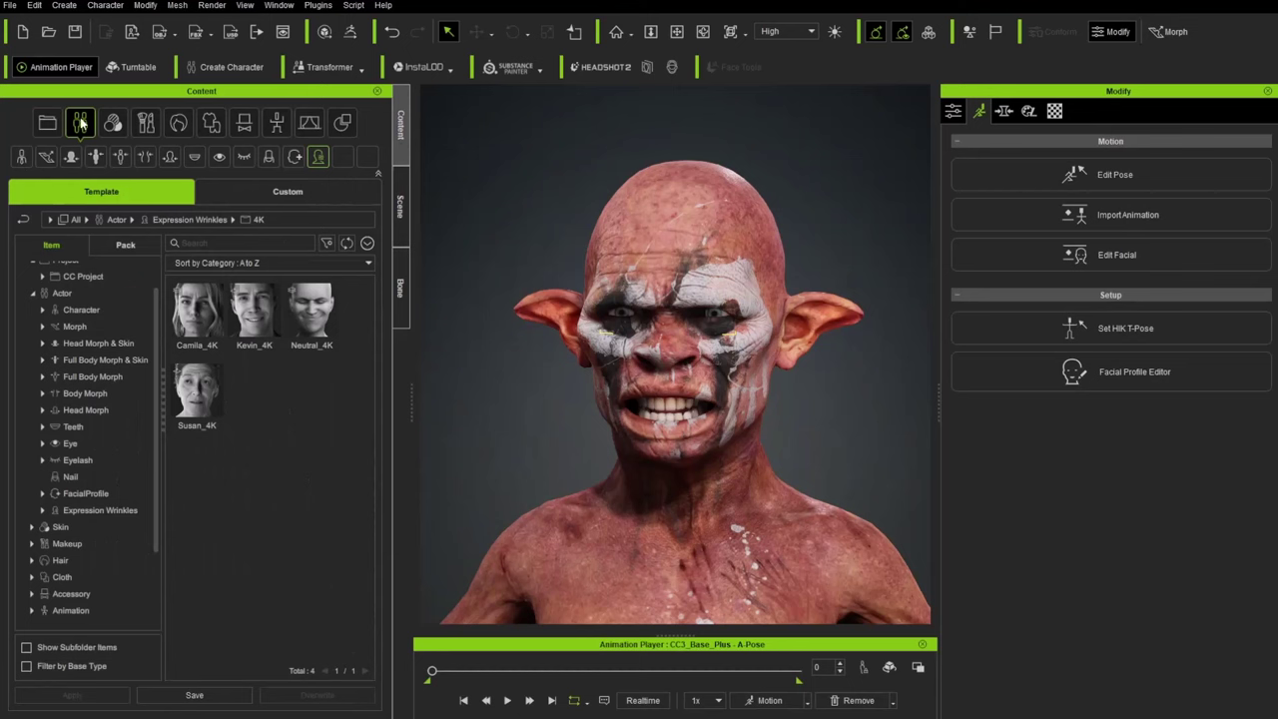
click(195, 160)
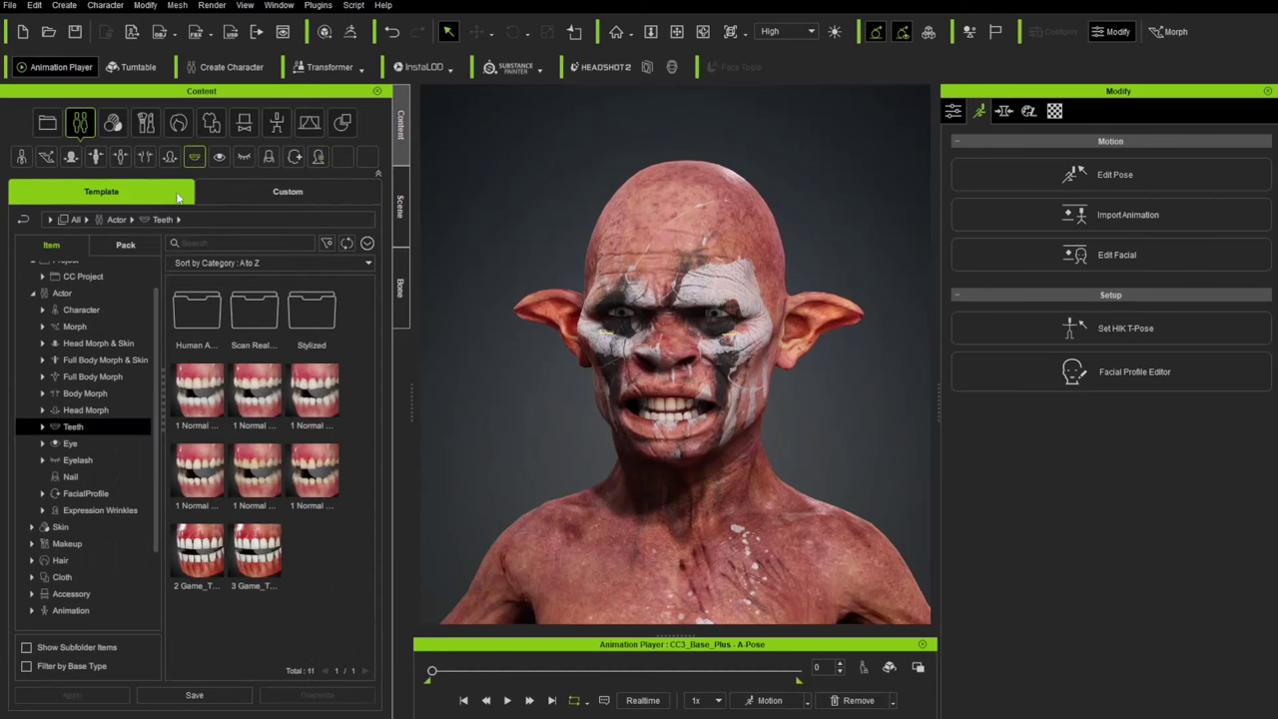
double_click(258, 471)
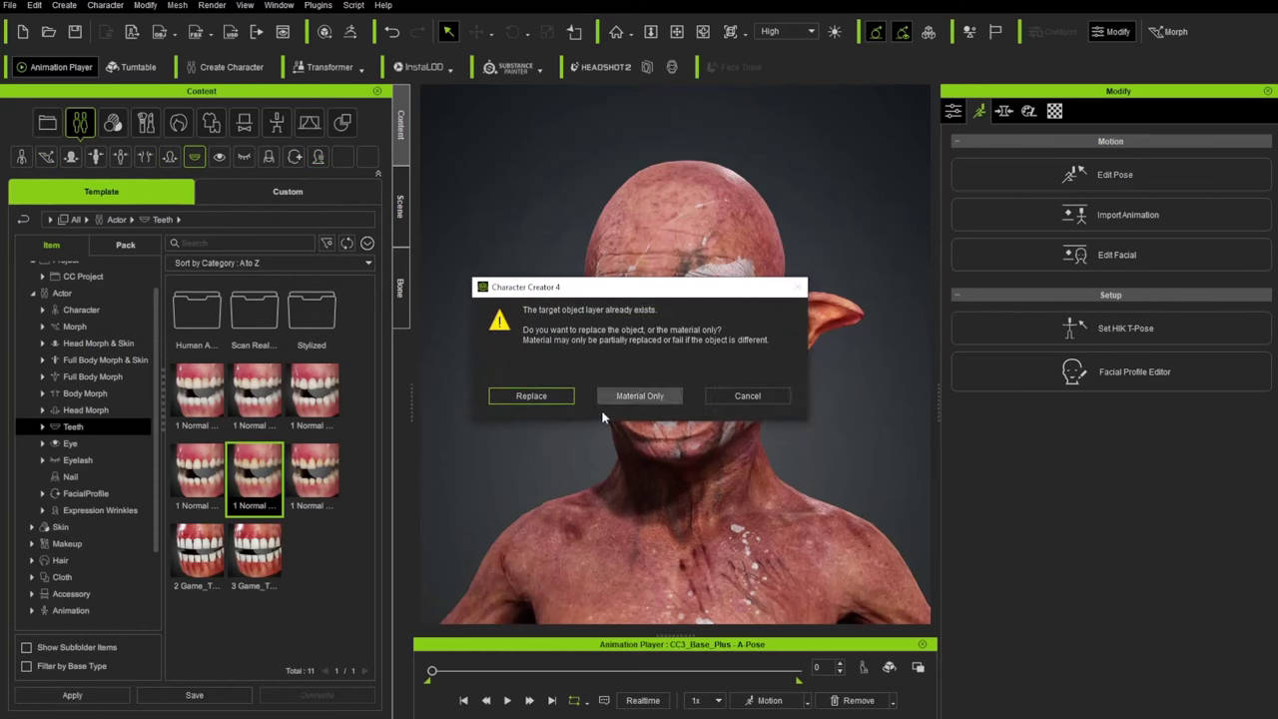
click(559, 397)
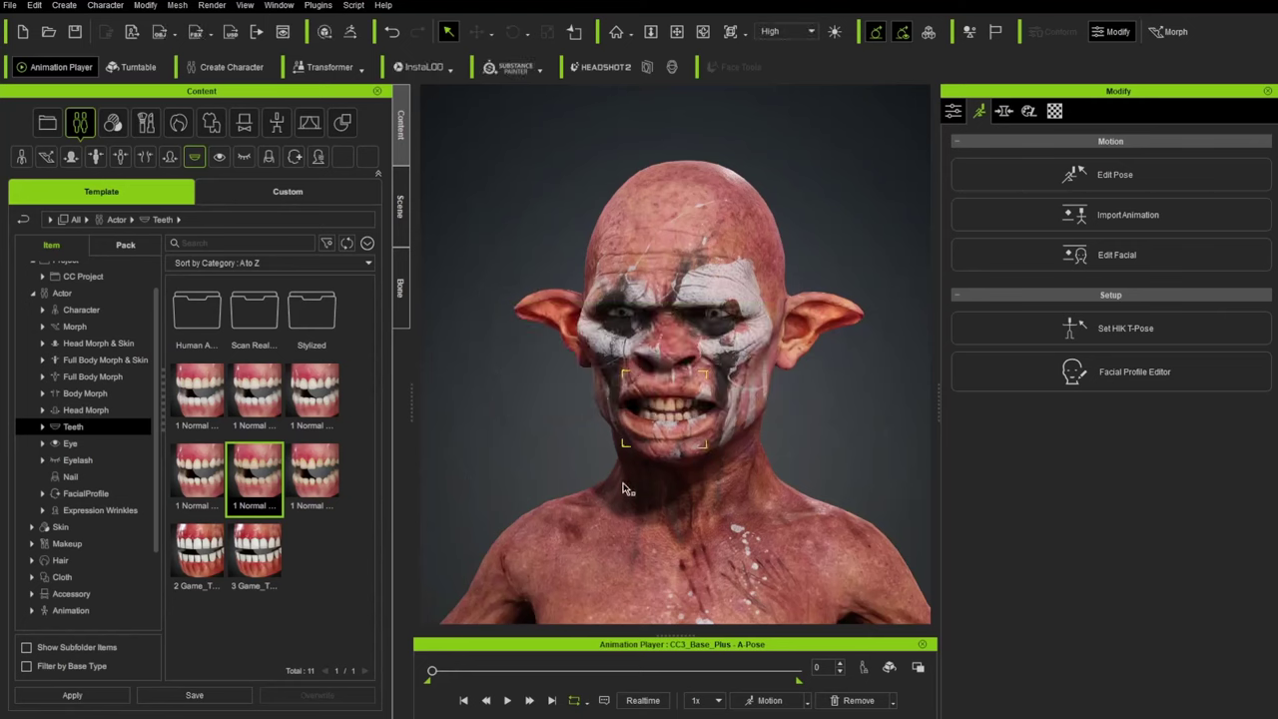
Apply a calibration pose to the goblin to clear the facial expression
click(785, 704)
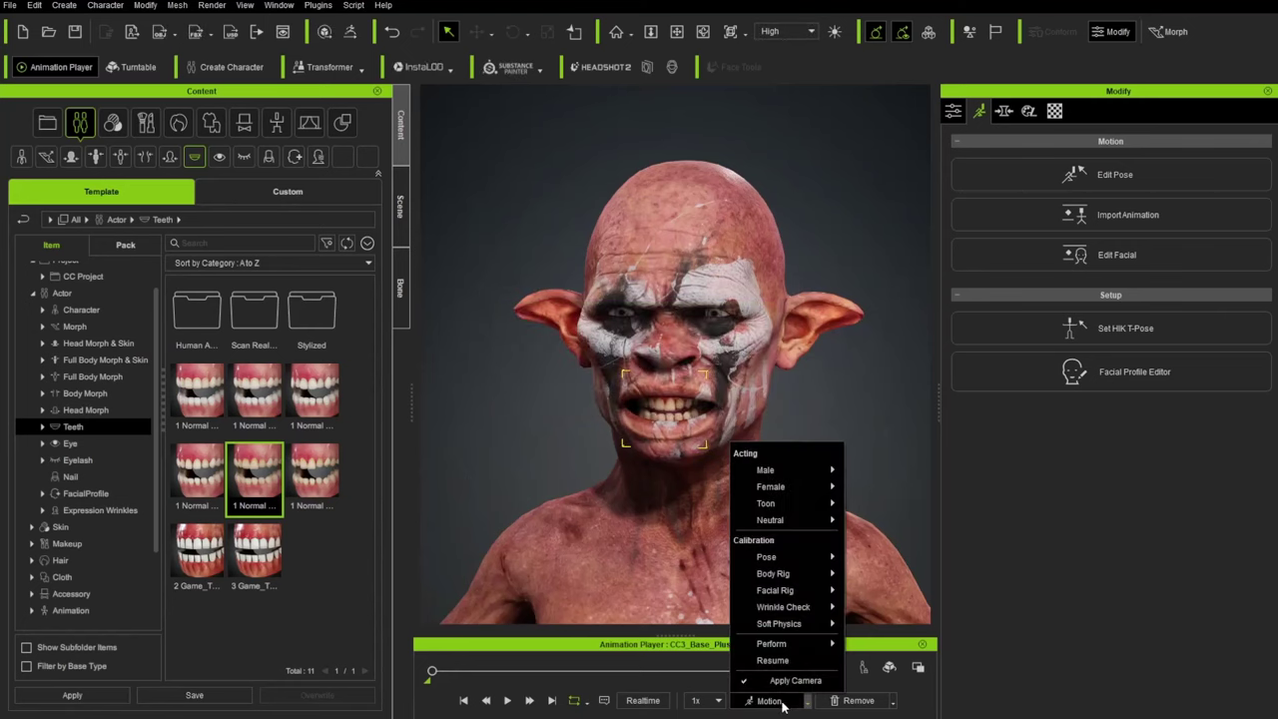
mouse_move(789, 560)
click(879, 573)
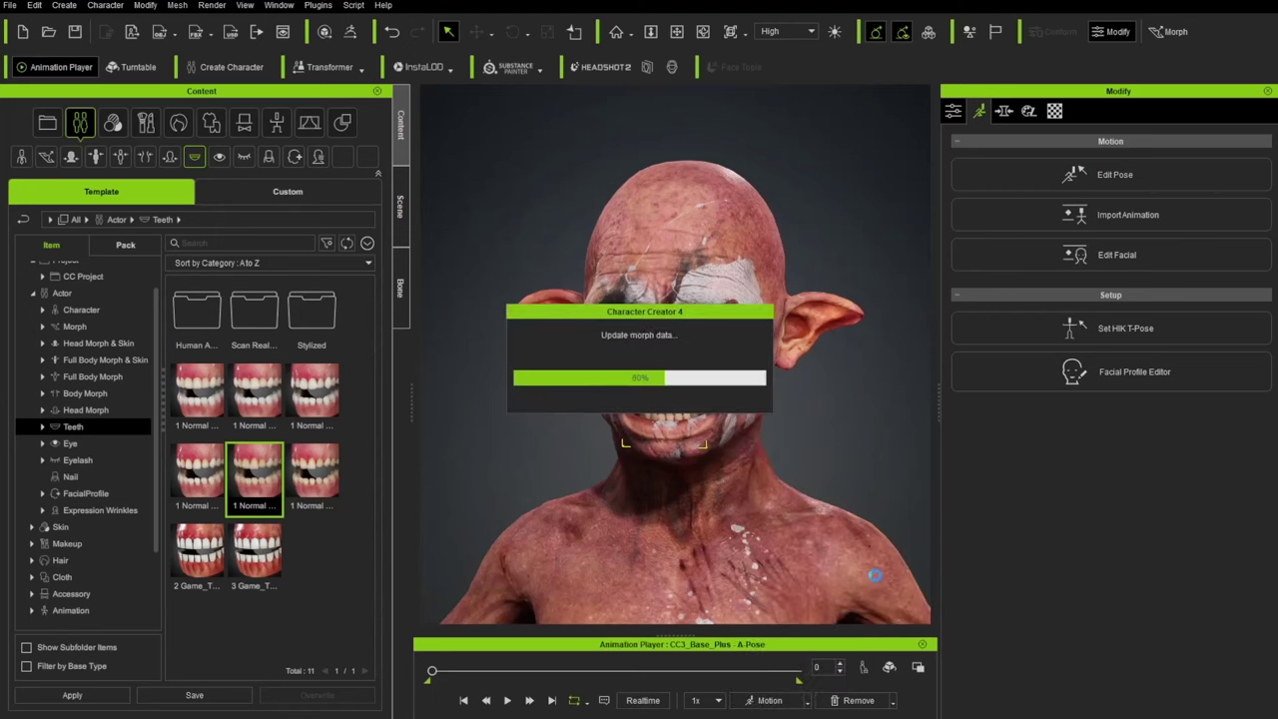
Frame the goblin's face closely and list all Eyeball morphs of the head without a search filter
scroll(694, 259, up, 5)
middle_drag(692, 262, 635, 338)
scroll(633, 333, up, 5)
scroll(631, 361, down, 1)
right_drag(631, 360, 679, 388)
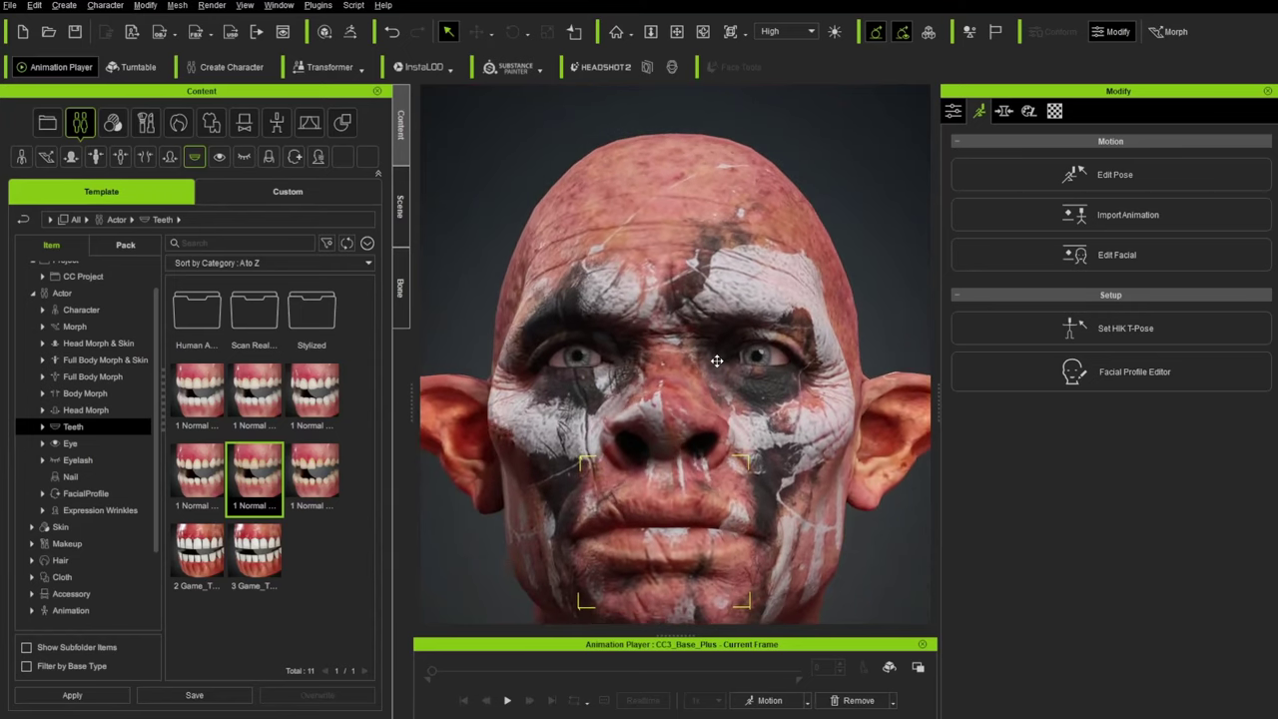
right_drag(783, 366, 778, 390)
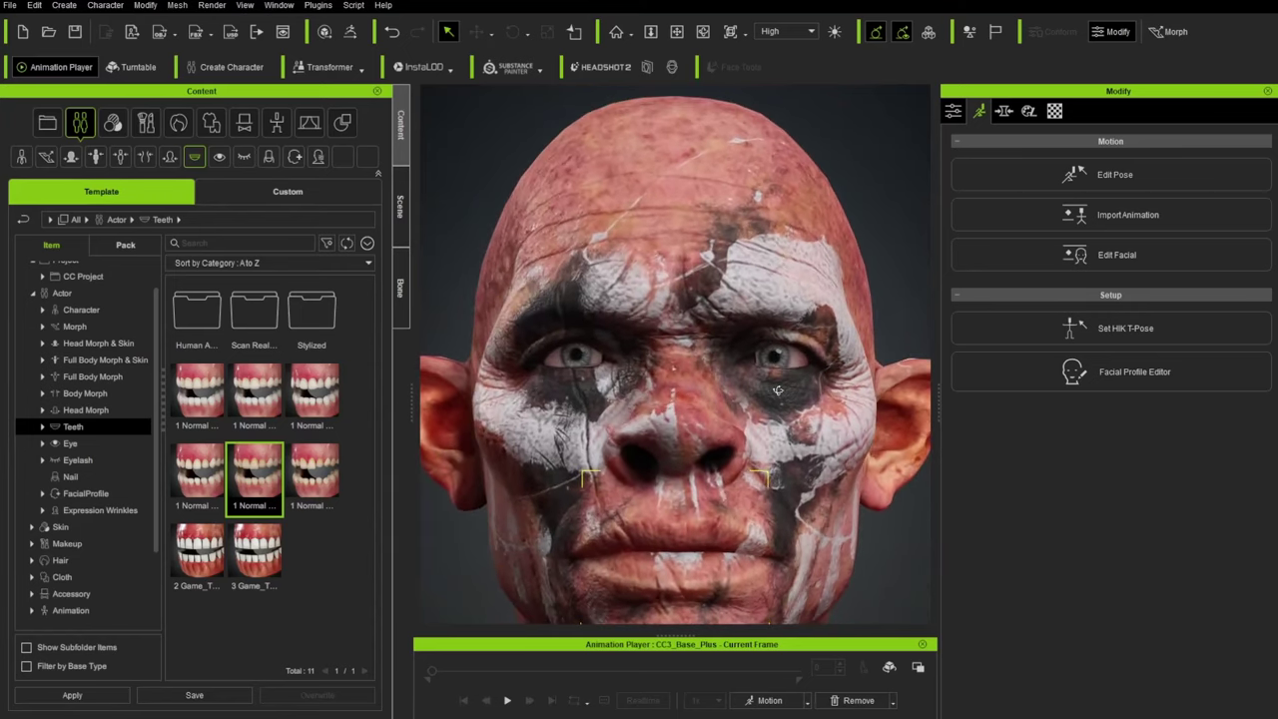
click(1003, 112)
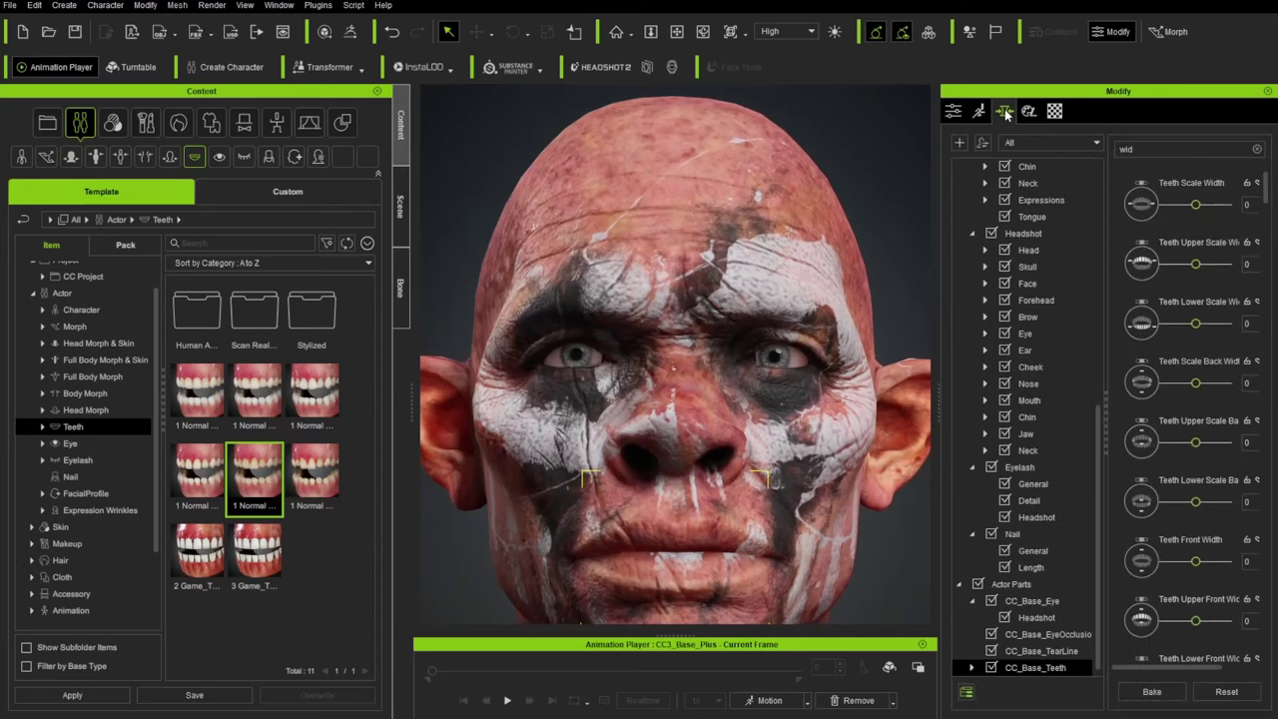
scroll(1040, 268, up, 5)
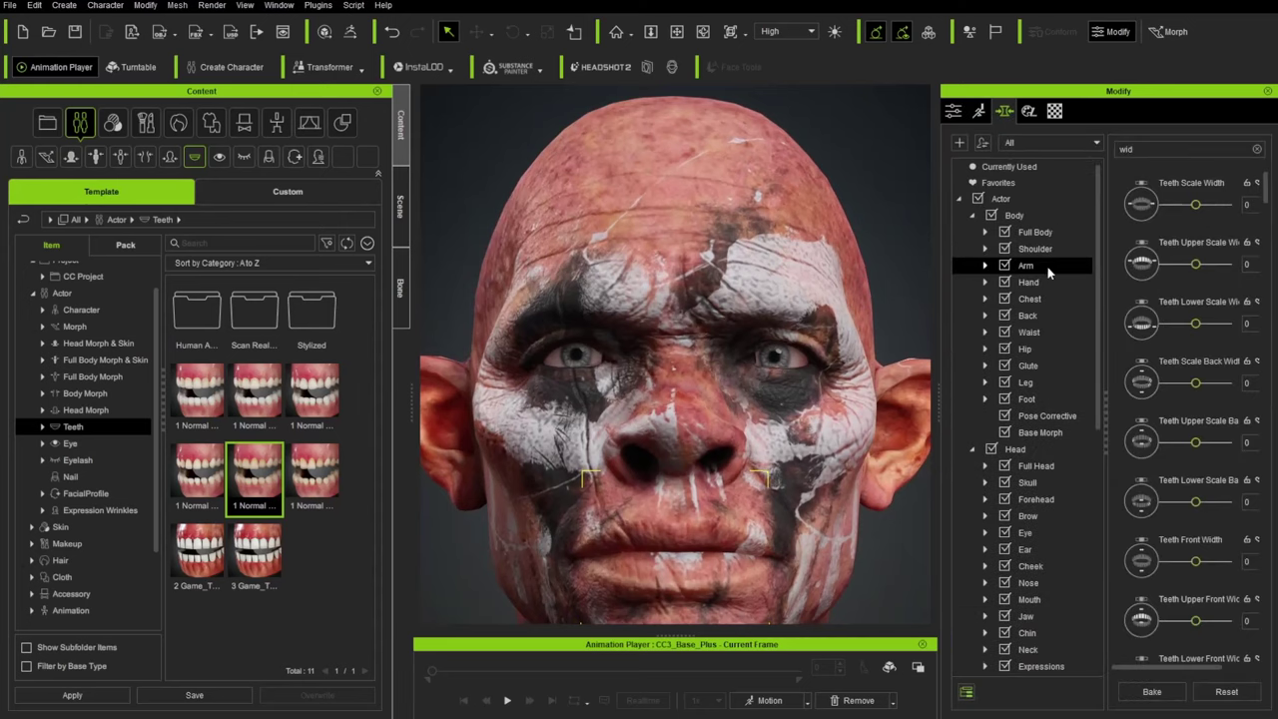
click(986, 433)
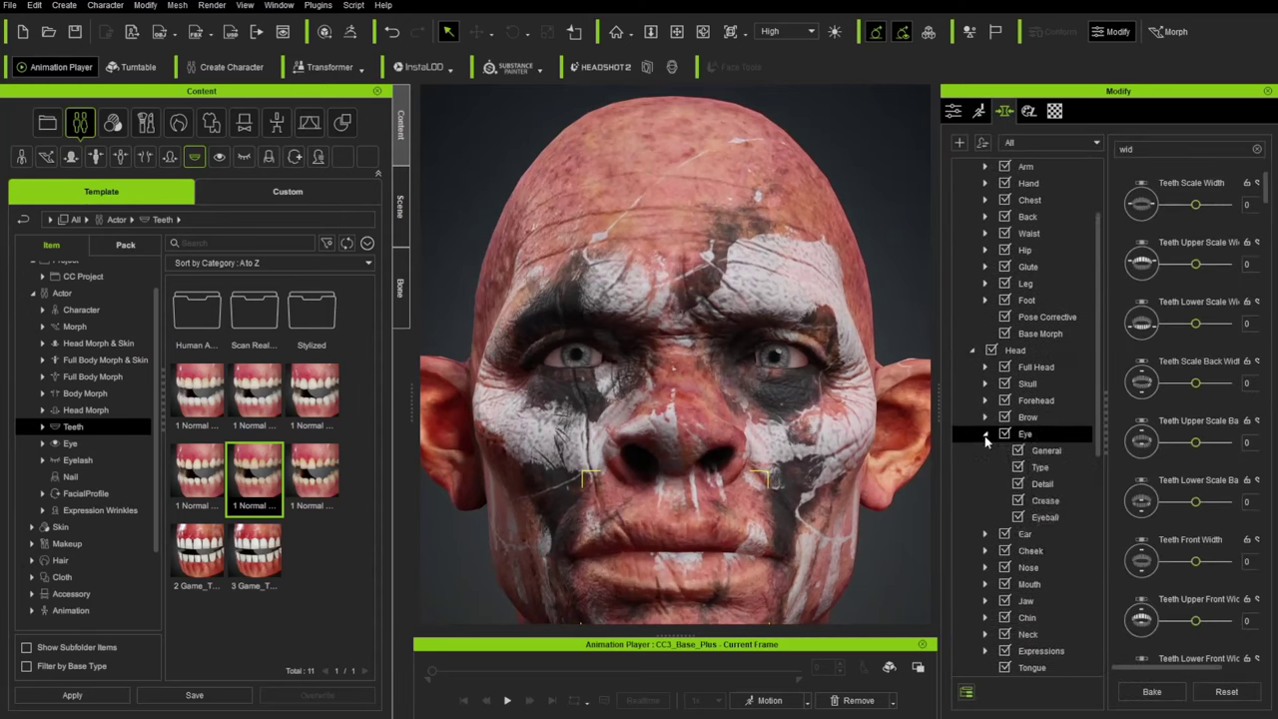
click(1044, 517)
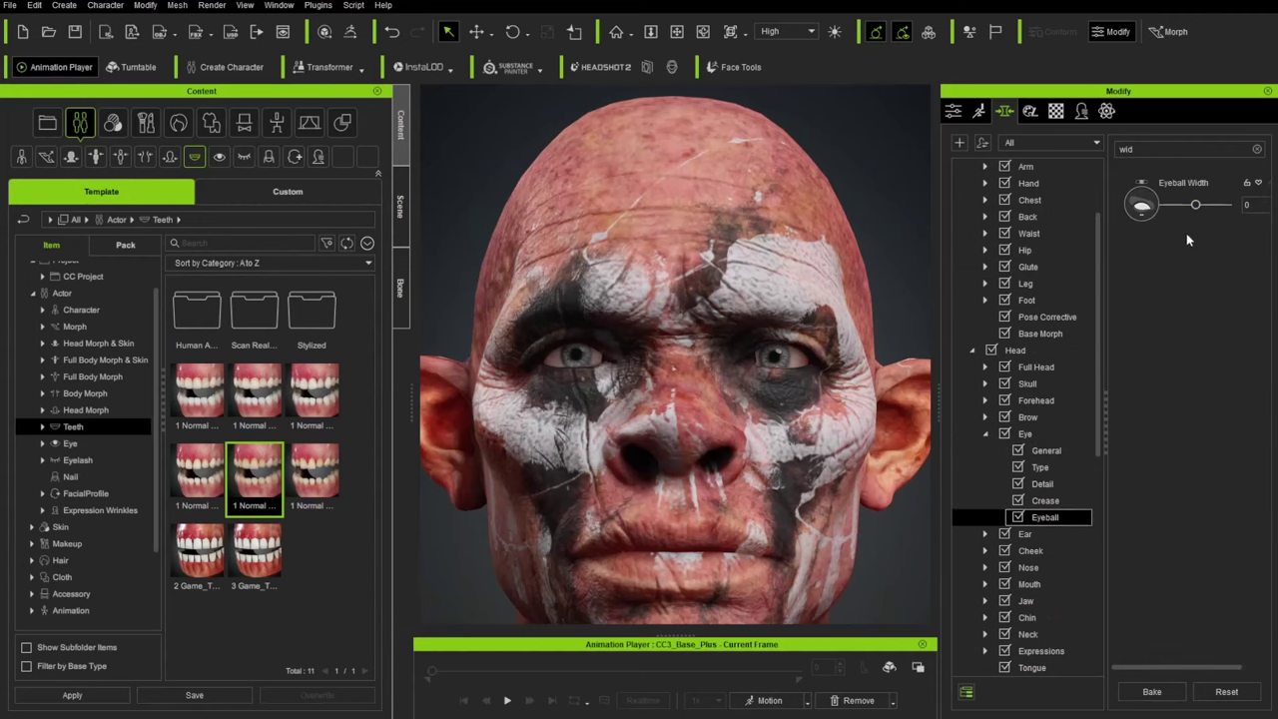
click(1258, 150)
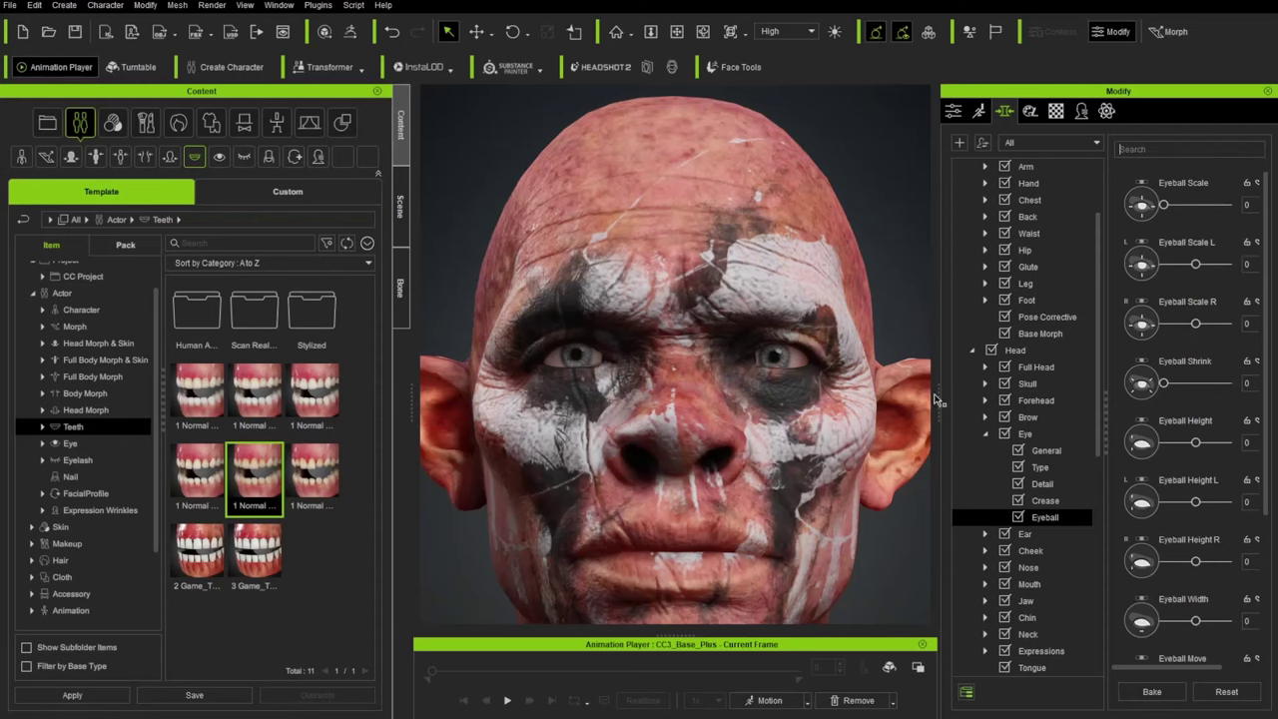
Set the goblin's Eyeball Move L morph to 23 and Eyeball Height L to 8
scroll(1157, 429, down, 5)
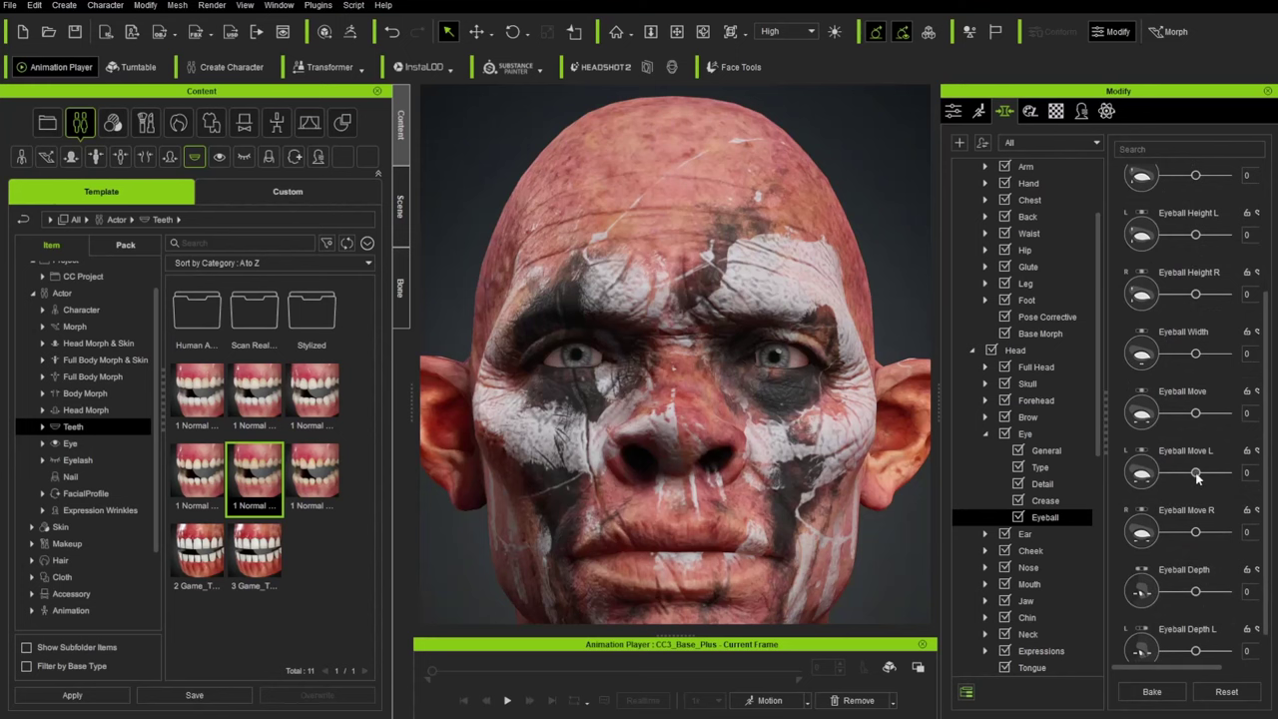
drag(1197, 477, 1203, 477)
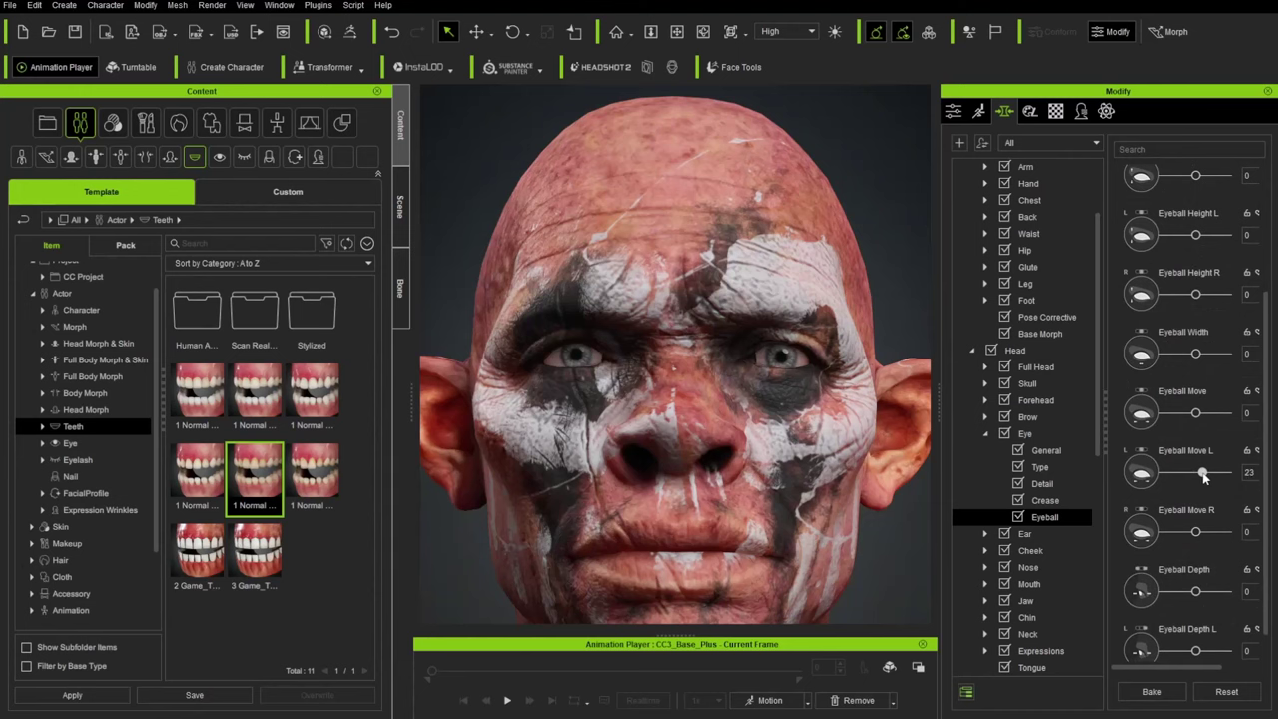
scroll(1168, 369, up, 2)
drag(1198, 335, 1202, 335)
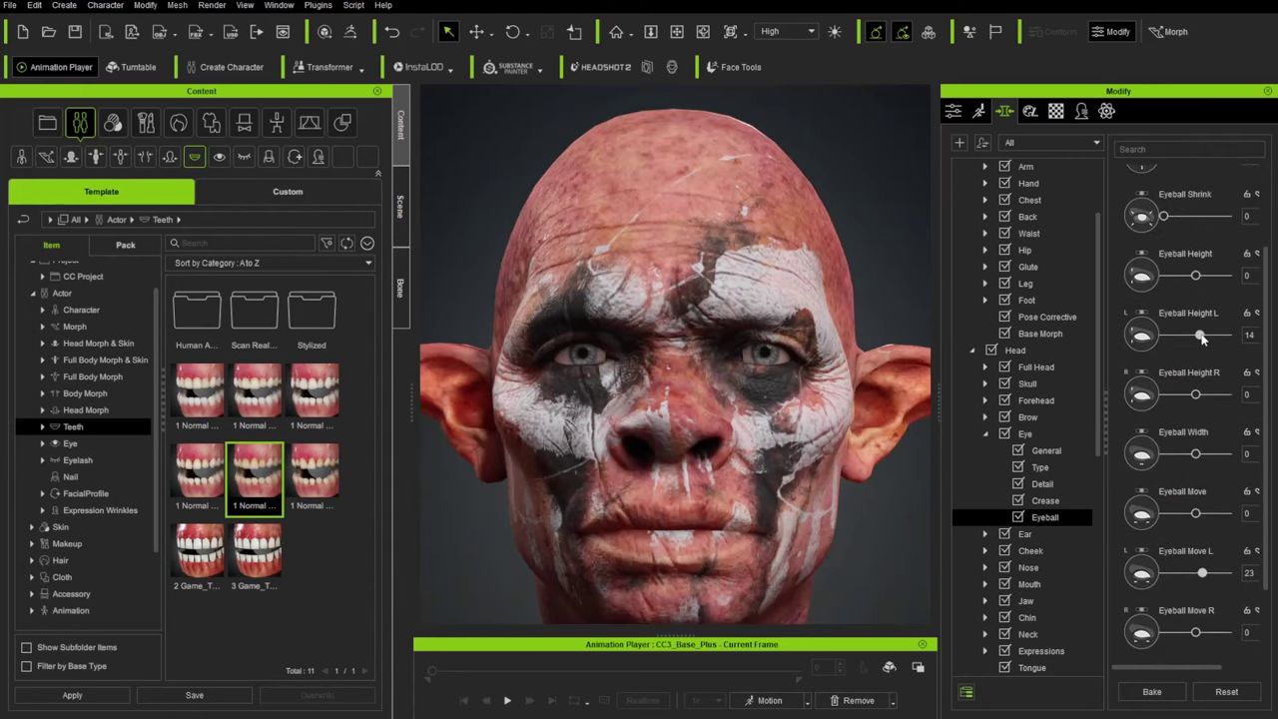
Examine the textured goblin's full body from the front
scroll(819, 400, down, 8)
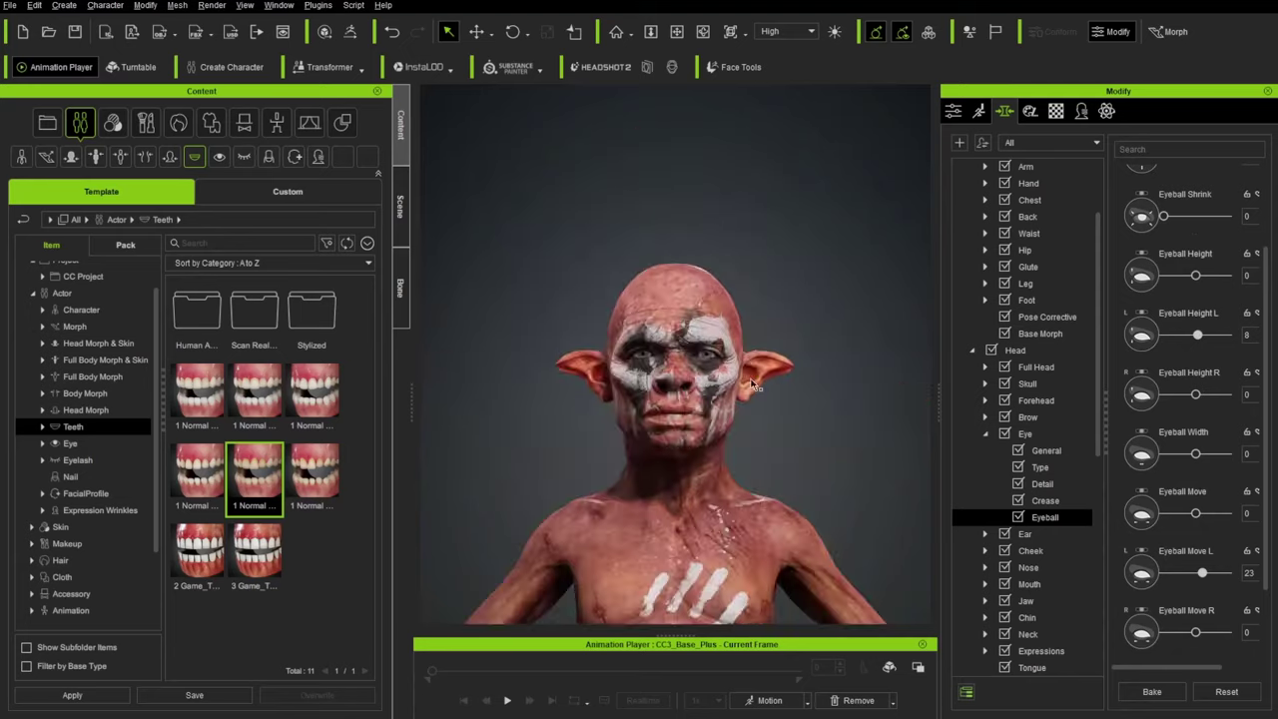
mouse_move(814, 401)
right_down()
mouse_move(423, 397)
mouse_move(827, 418)
right_up()
scroll(811, 465, down, 5)
middle_drag(783, 589, 739, 439)
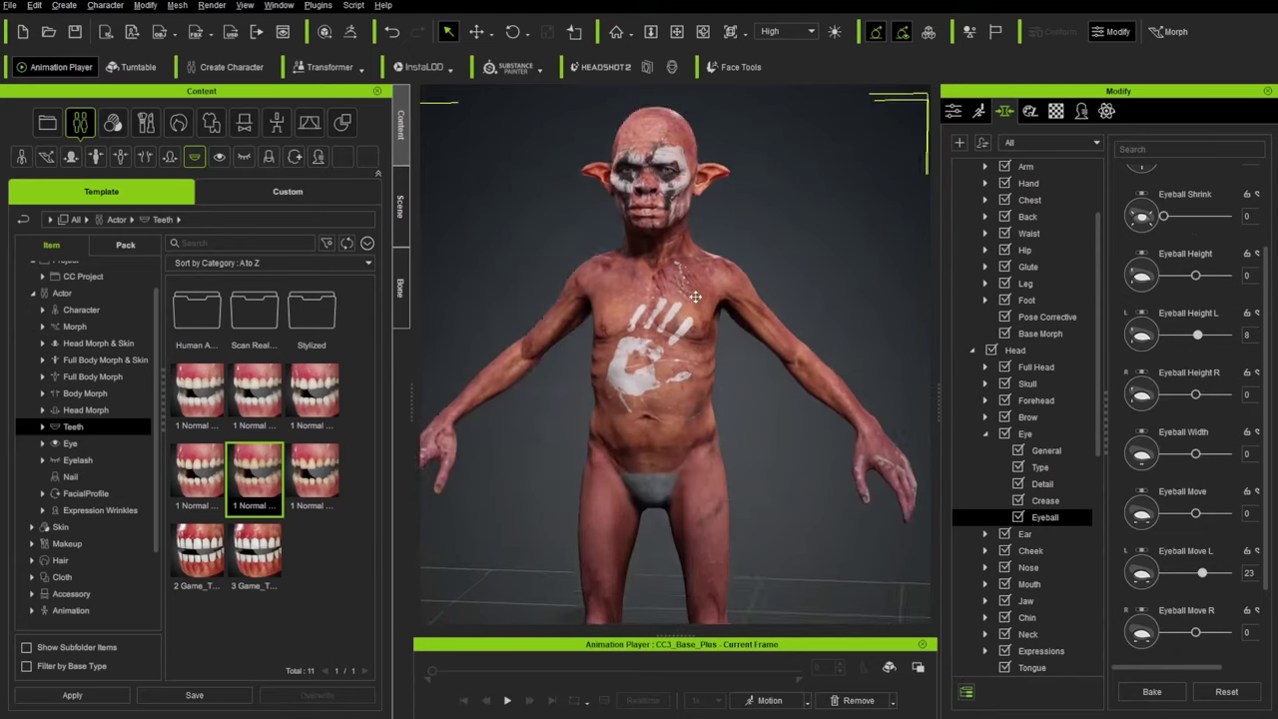
scroll(717, 468, down, 4)
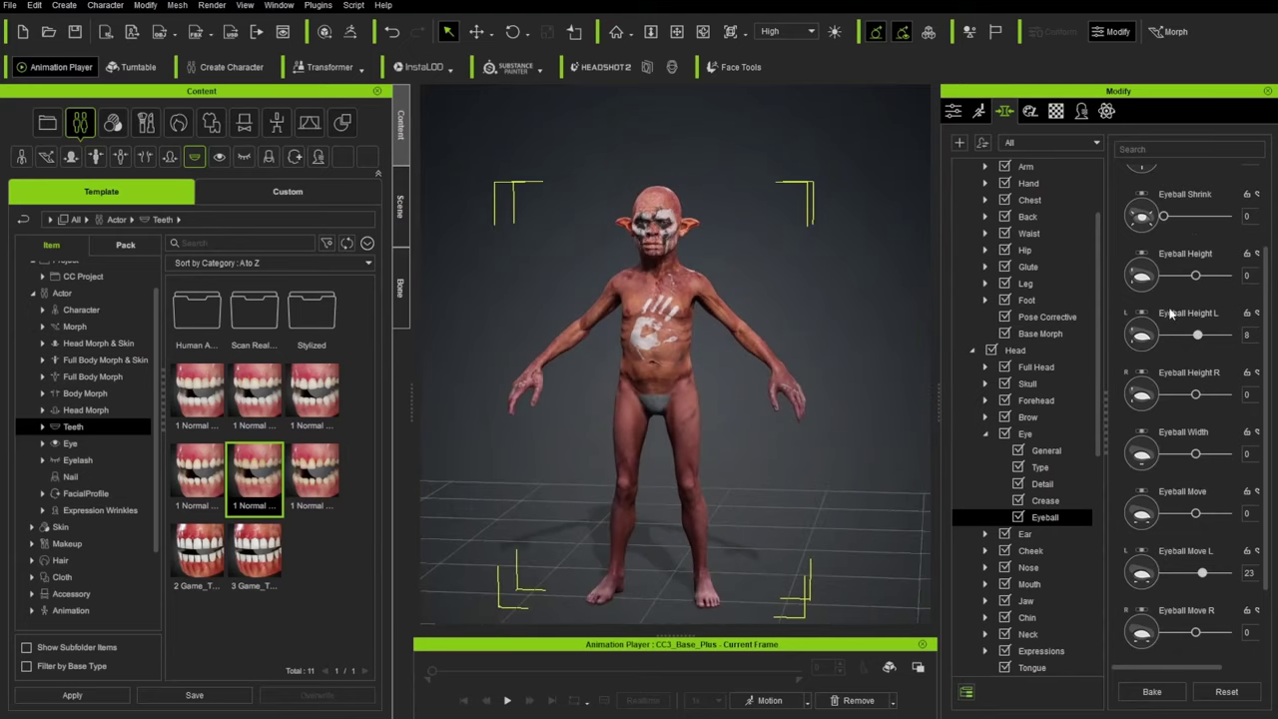
mouse_move(695, 274)
right_down()
mouse_move(765, 294)
mouse_move(679, 288)
right_up()
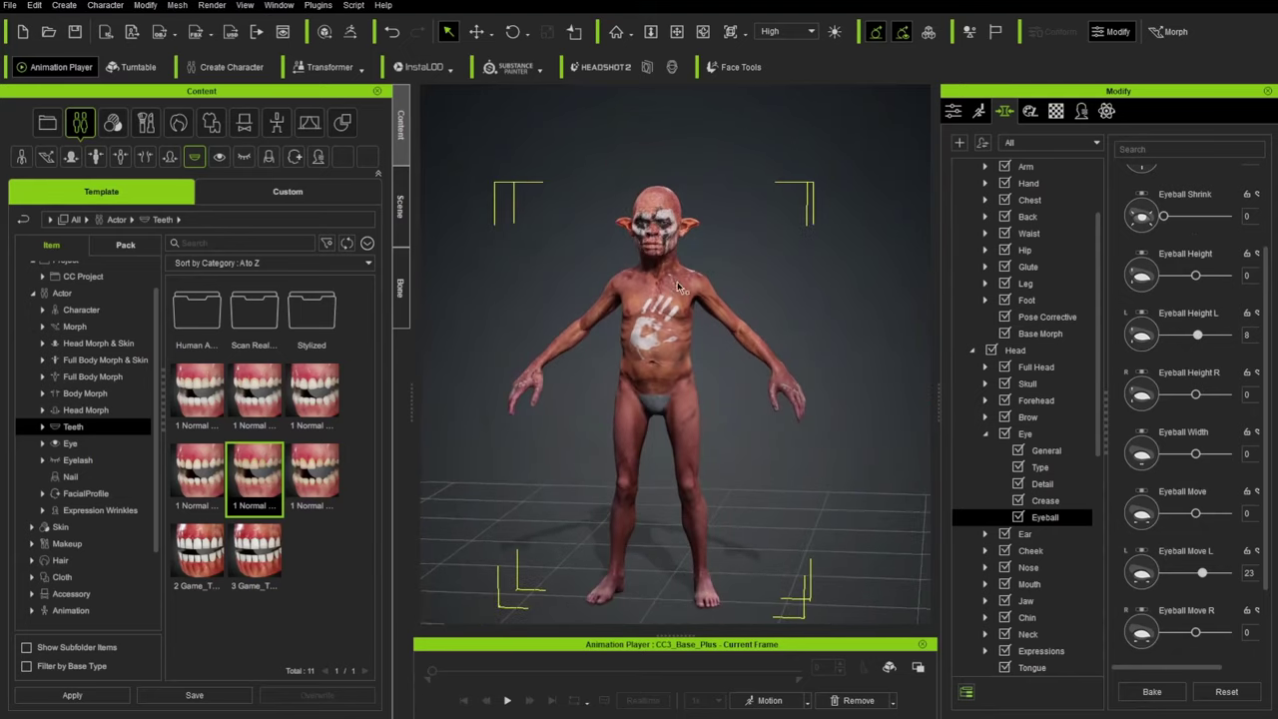
scroll(768, 194, up, 3)
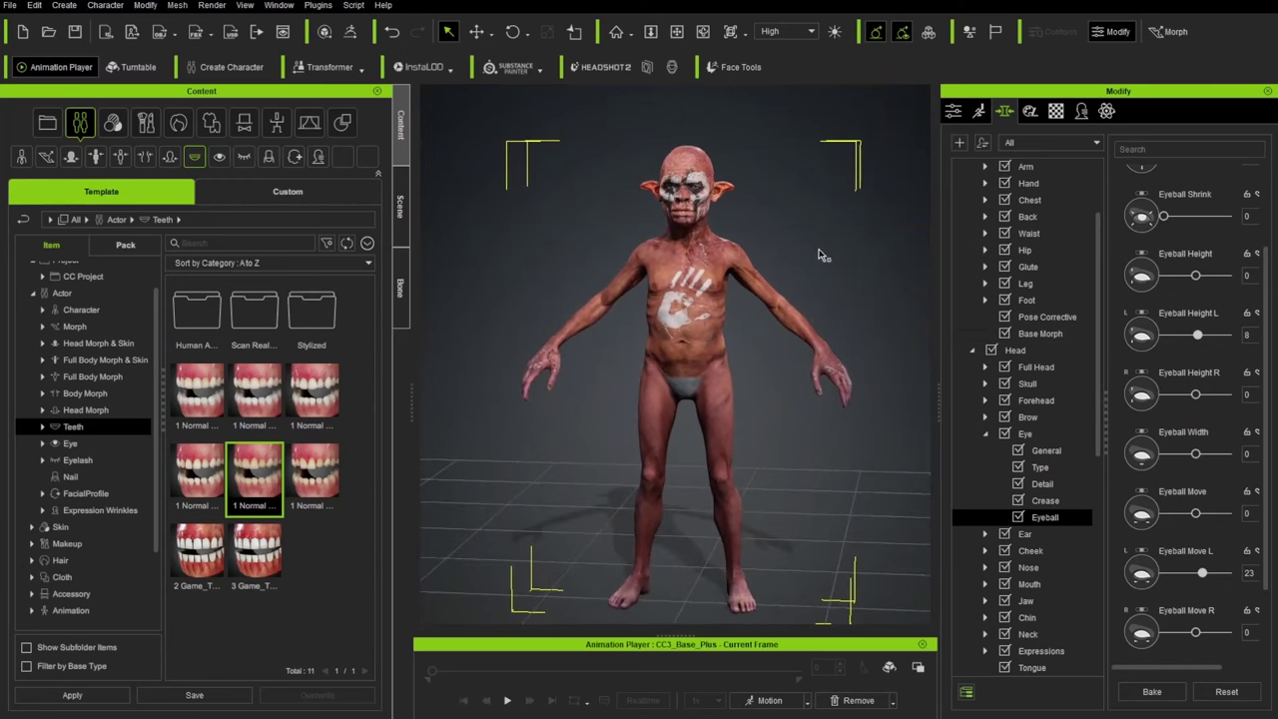
Save the project on the Desktop as a new version named GoblinDemo_003_Texu
click(11, 5)
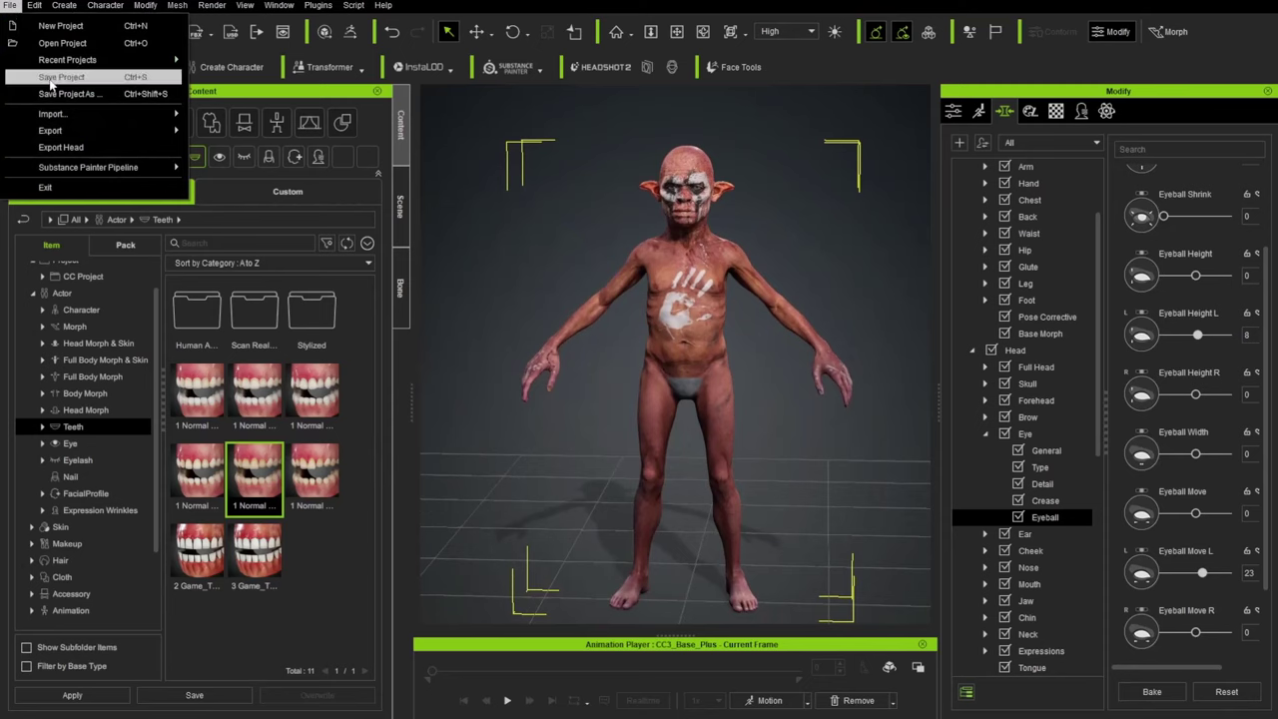
click(58, 93)
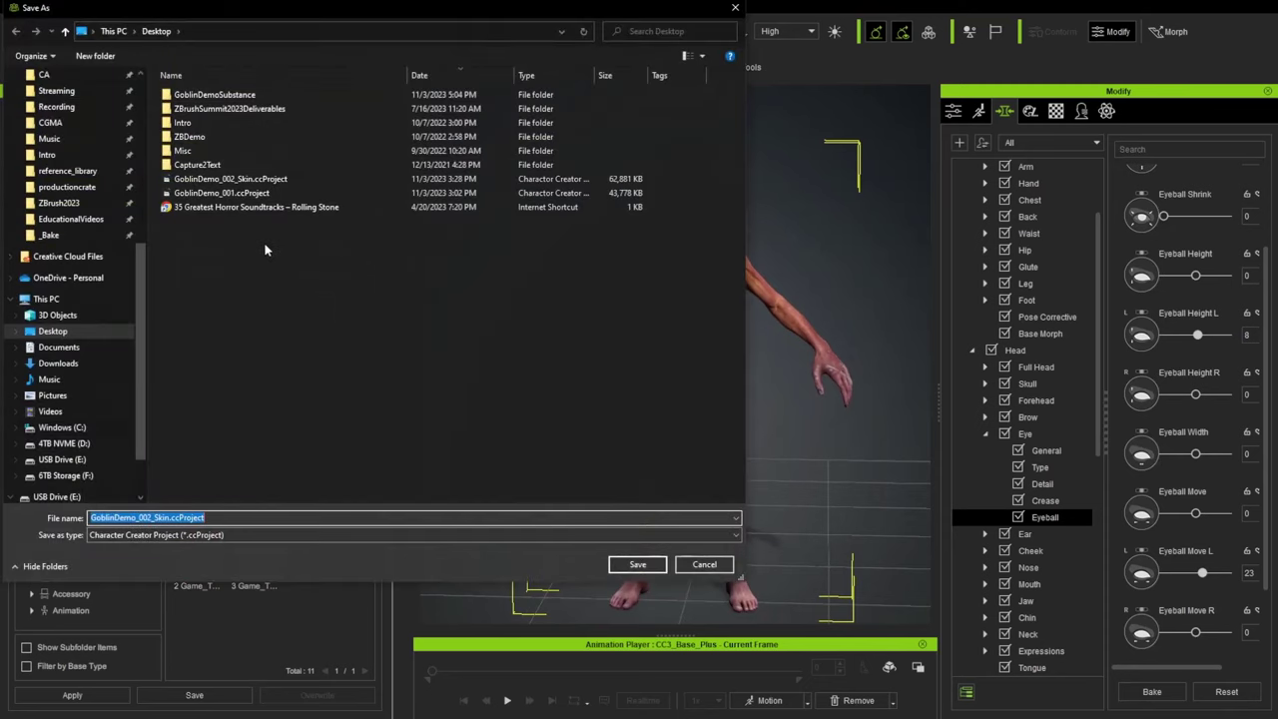
click(222, 179)
click(147, 518)
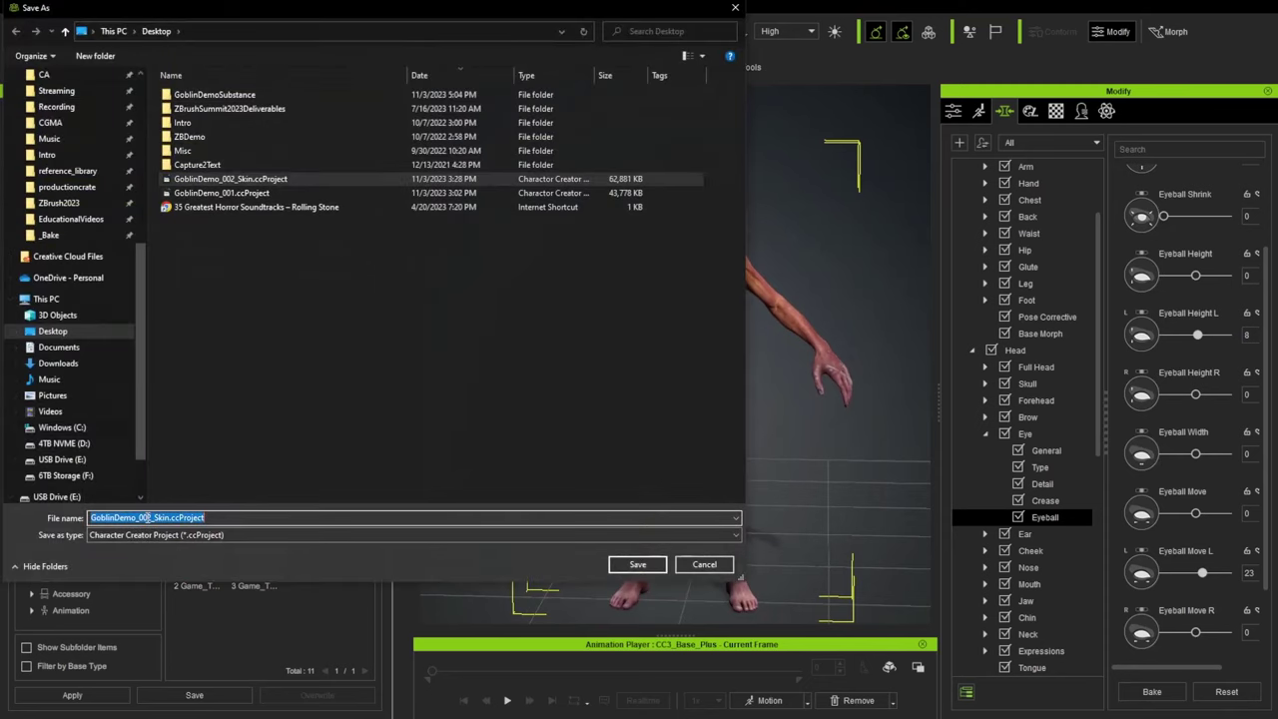
click(148, 518)
key(shift+End)
text(3_Texu)
key(Return)
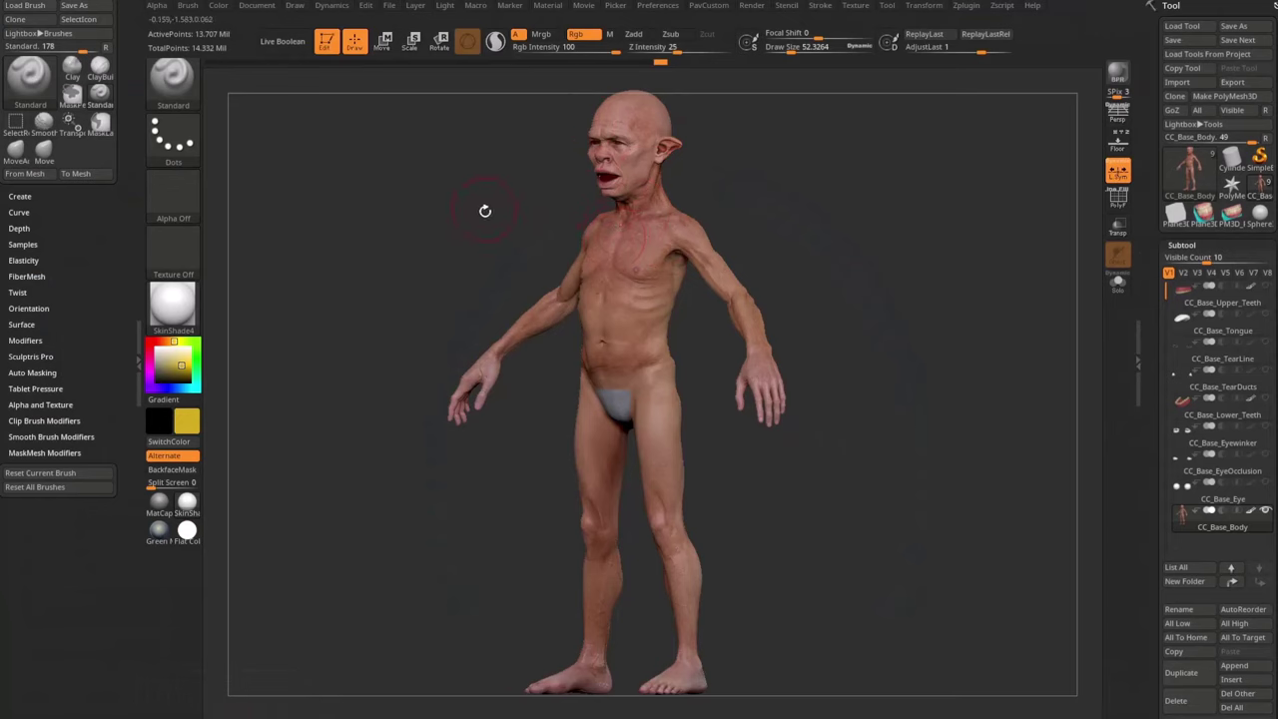
Switch to Character Creator and send all the goblin's meshes to ZBrush through GoZ in the current pose, with the transfer template changed
drag(486, 211, 771, 173)
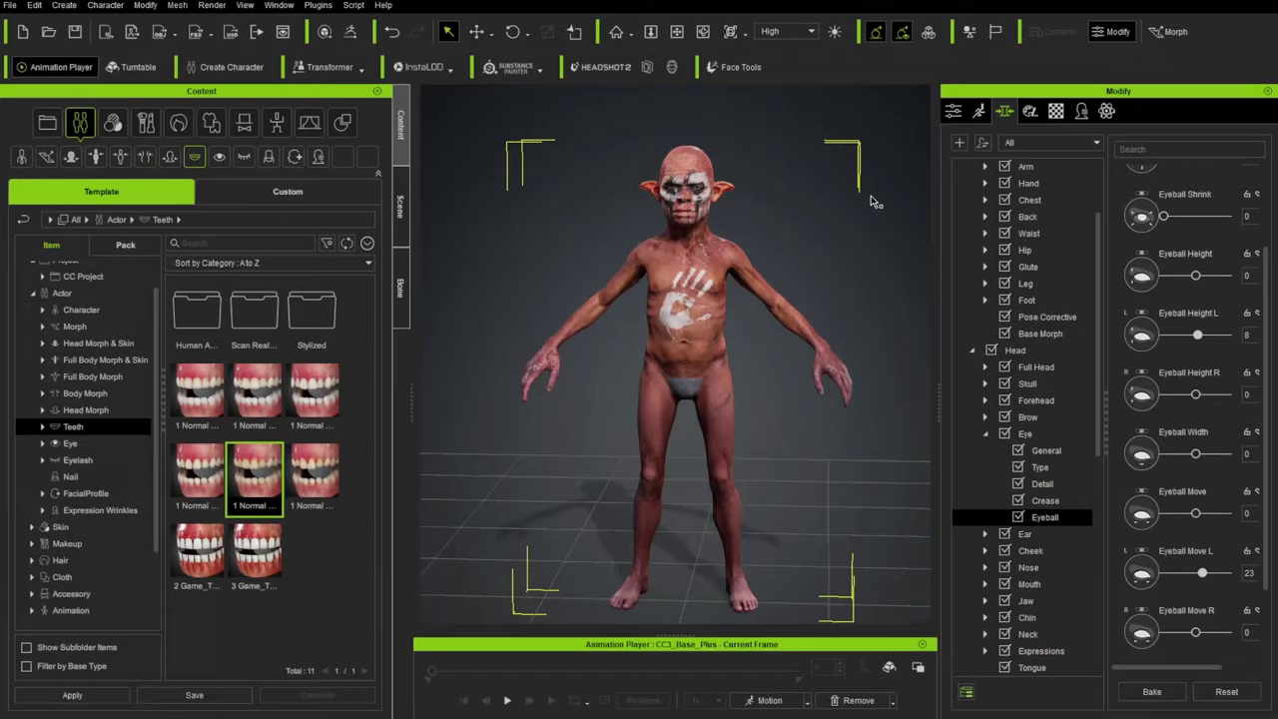
click(400, 206)
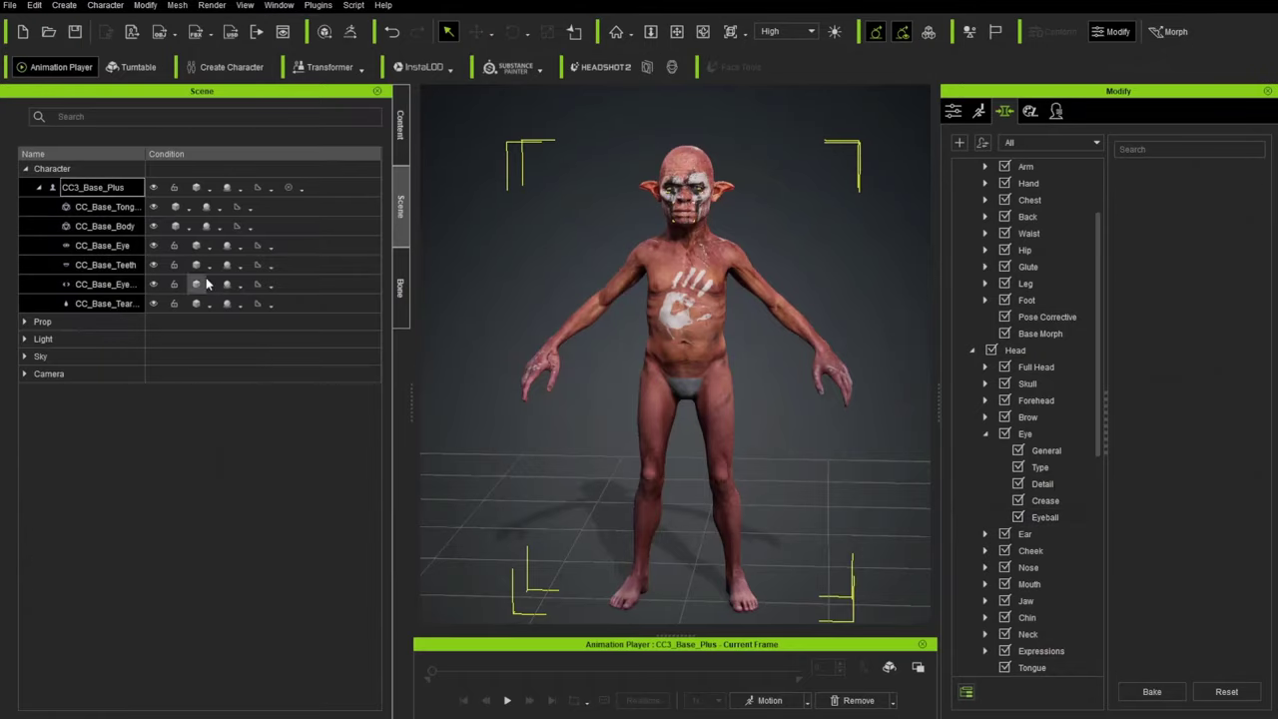
click(349, 31)
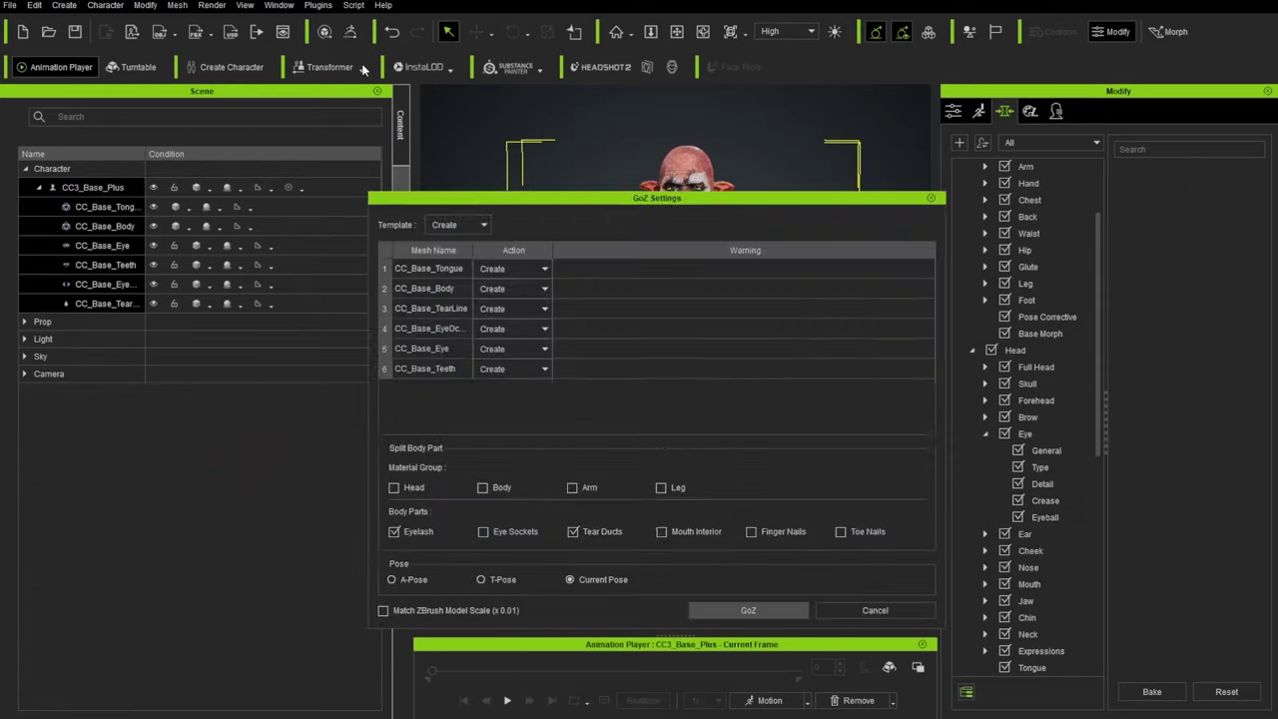
click(465, 225)
click(453, 250)
click(751, 611)
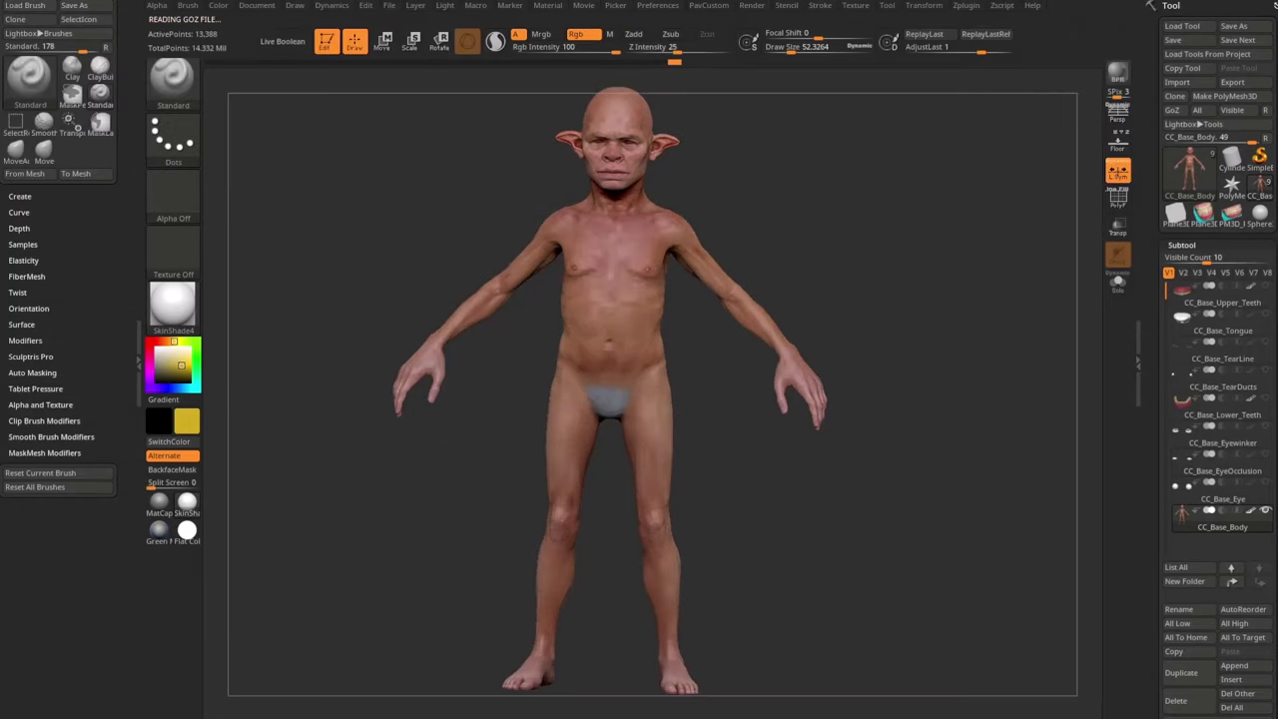
Save the updated goblin as a new ZBrush project on the Desktop, with a name starting with GoblinDemo_003_t
drag(876, 243, 915, 258)
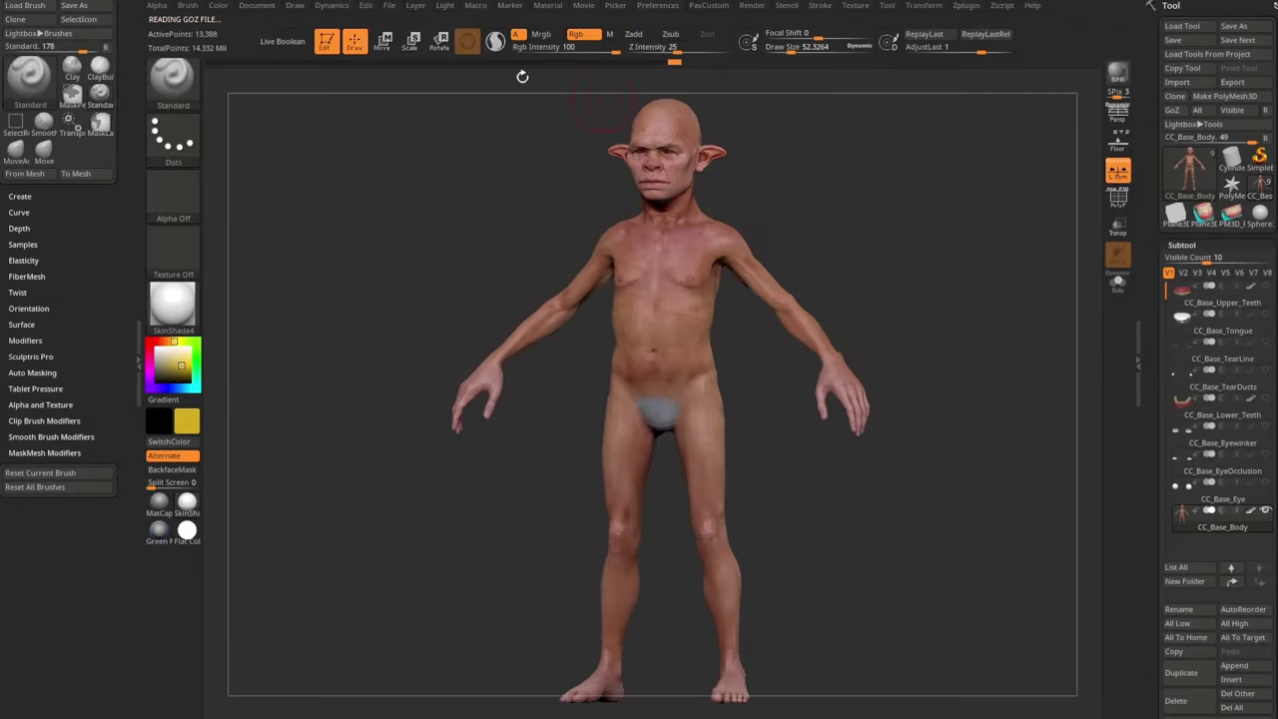
click(390, 6)
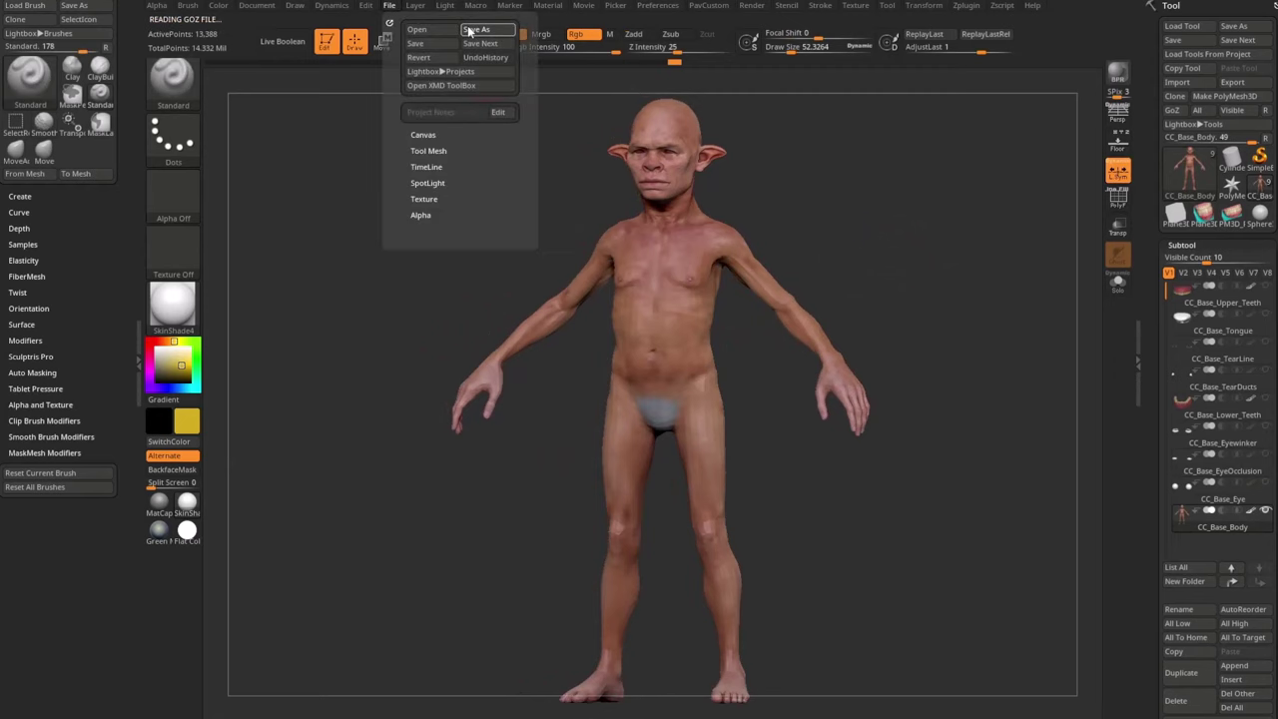
click(477, 29)
text(GoblinDemo_003_Textured)
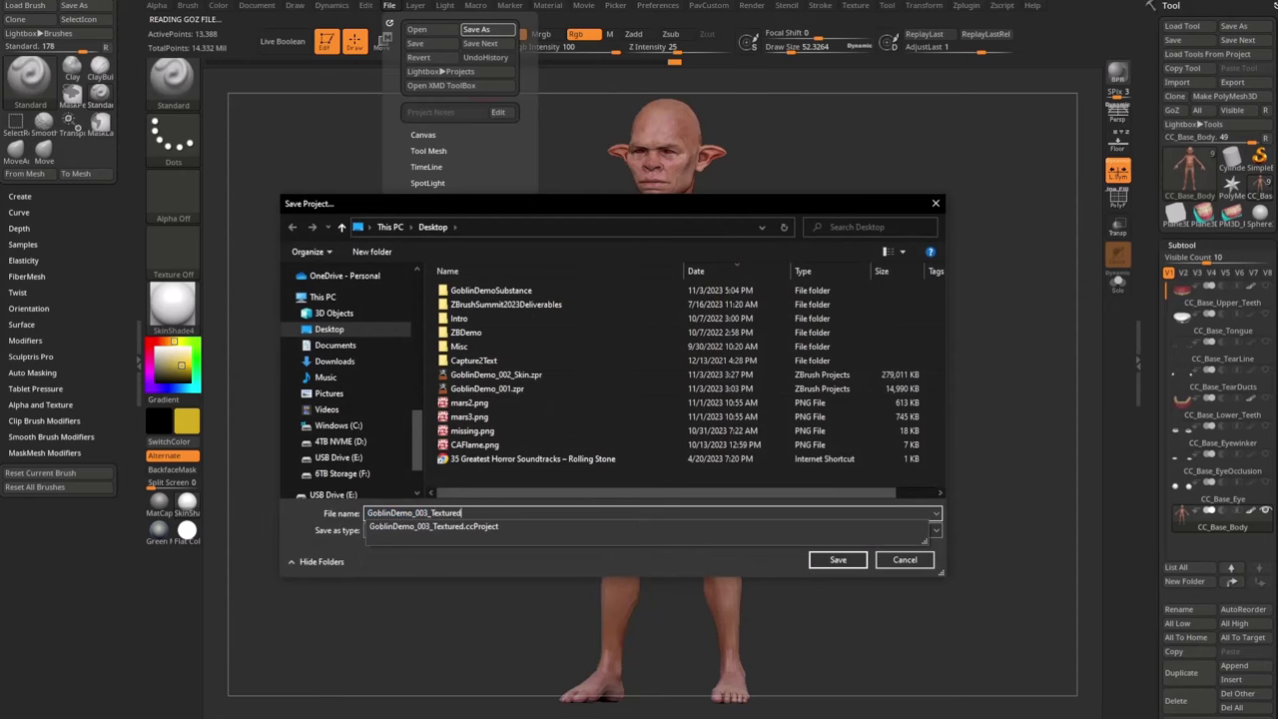
key(Return)
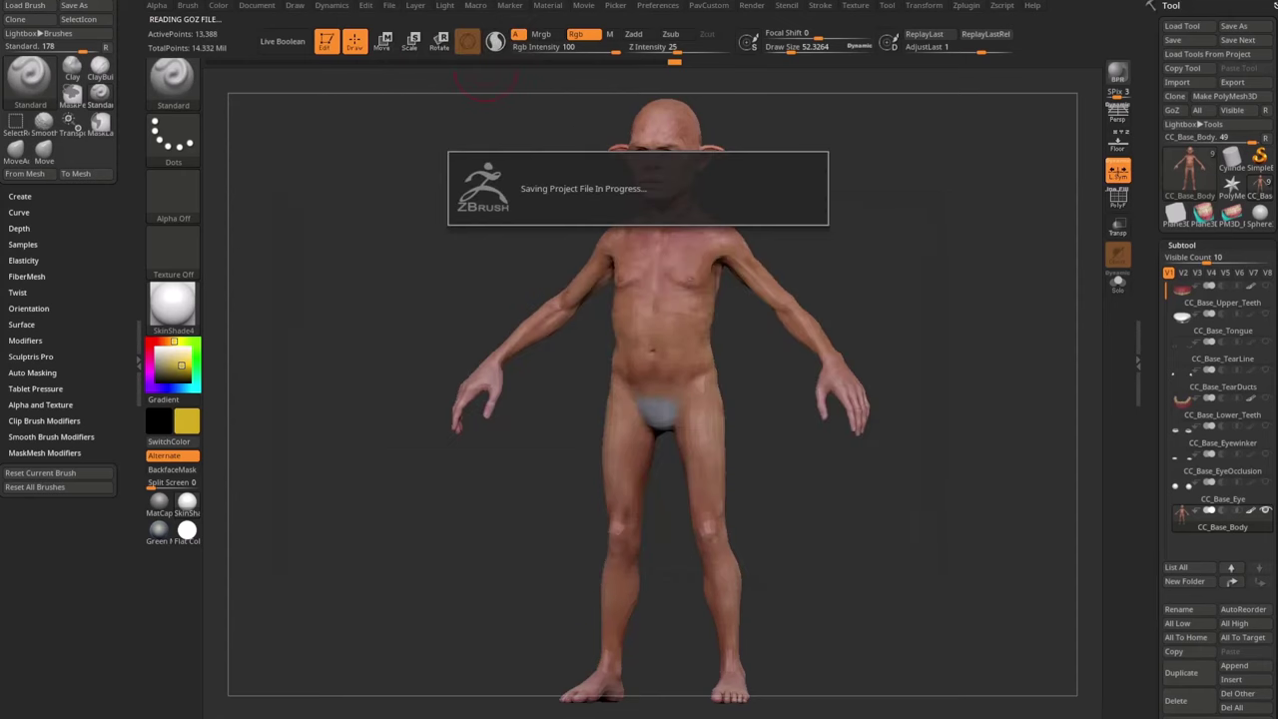